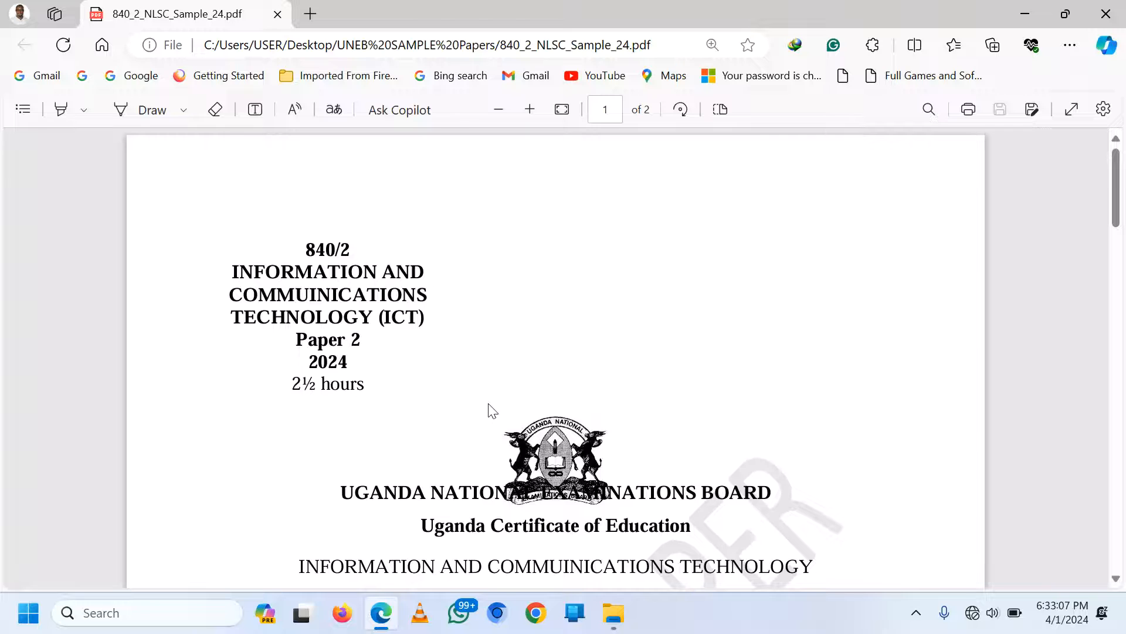
# Scroll the 840_2_NLSC_Sample_24.pdf exam paper down to Item 2's online school platform task
pyautogui.scroll(-8, 491, 413)
pyautogui.scroll(-12, 492, 417)
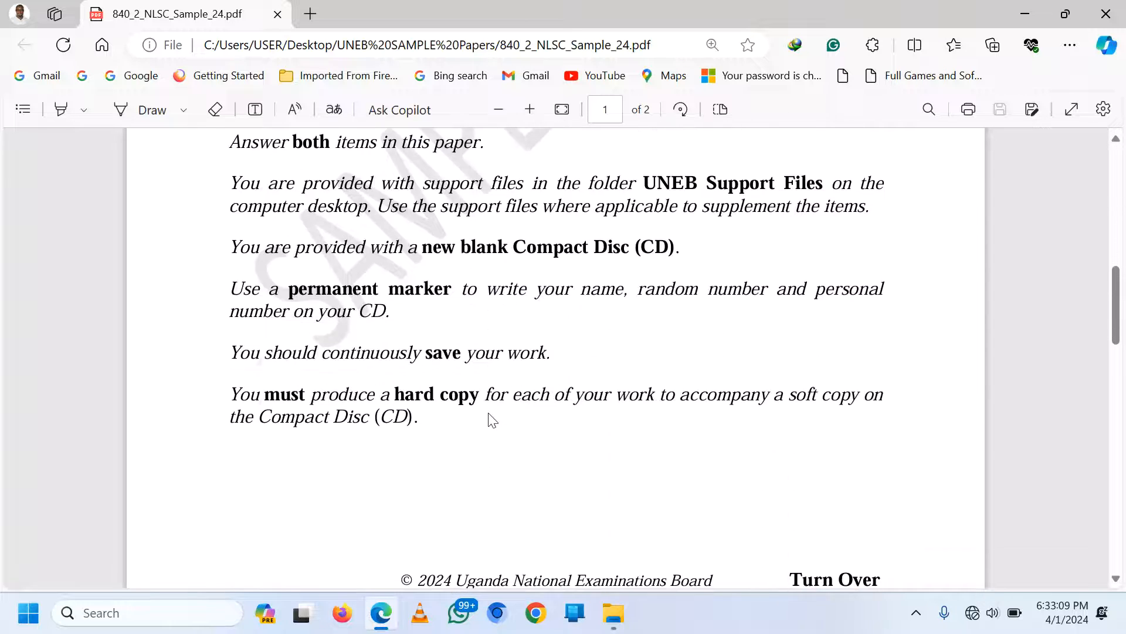
pyautogui.scroll(-8, 490, 418)
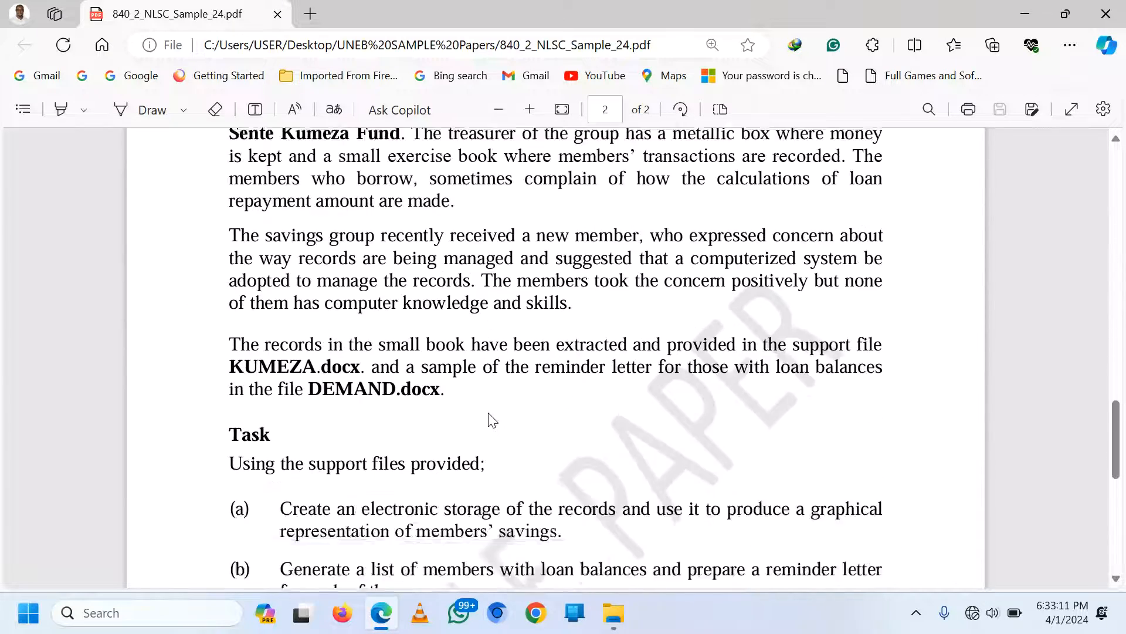
pyautogui.scroll(-1, 492, 421)
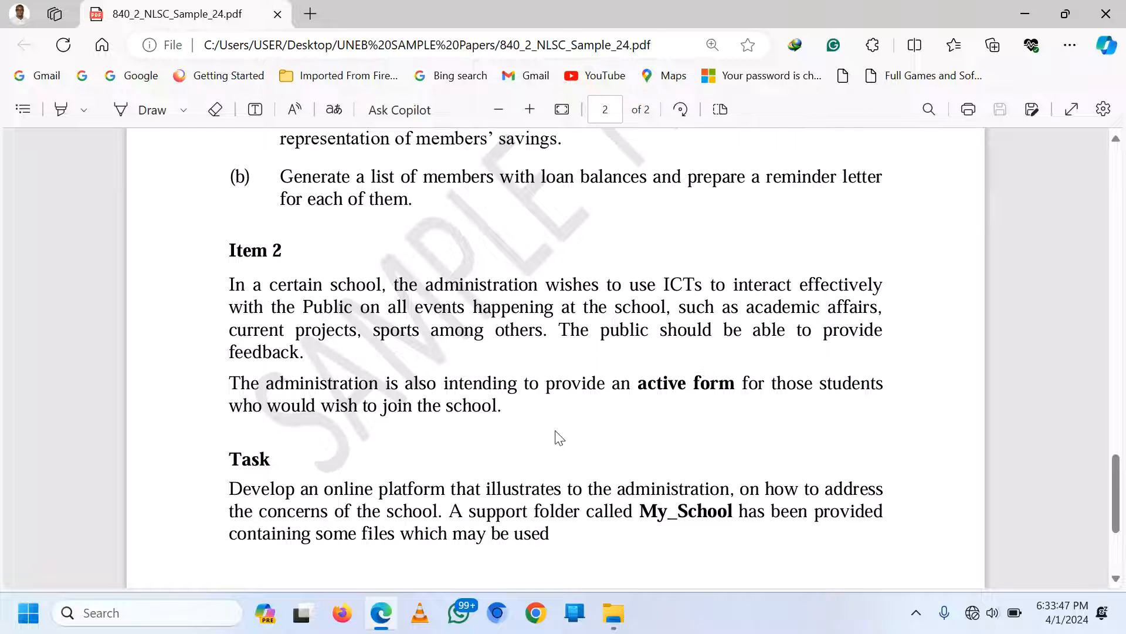
pyautogui.scroll(-1, 506, 385)
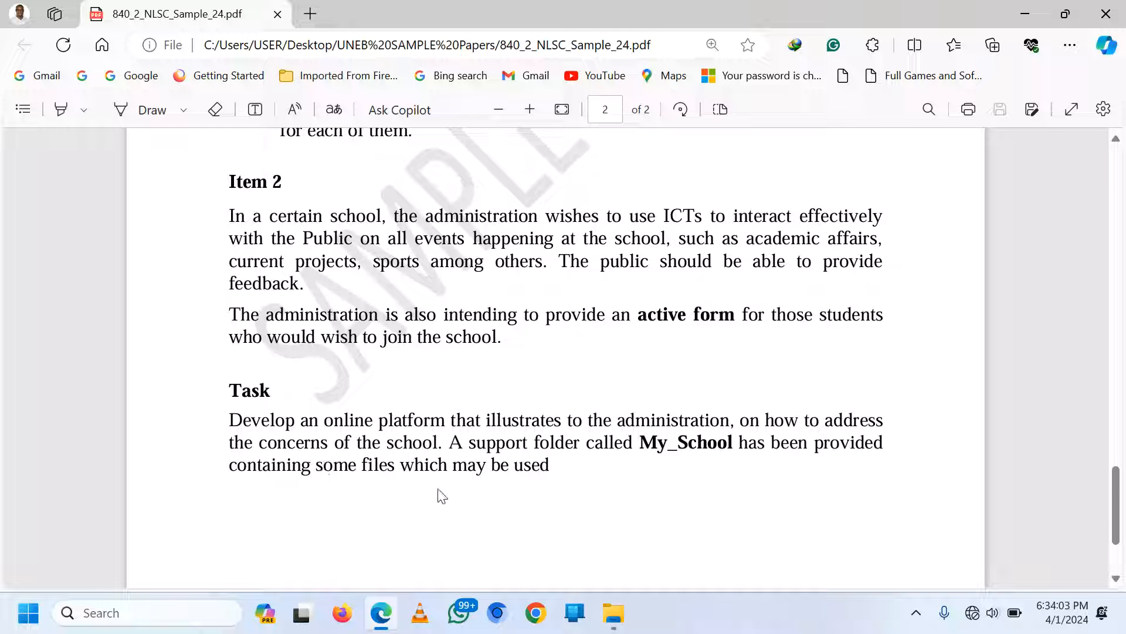
# From the desktop, open UNEB SAMPLE Papers > 840_2_NLSC_Sample_UNEBSupportFiles > My_School
pyautogui.press('super+d')
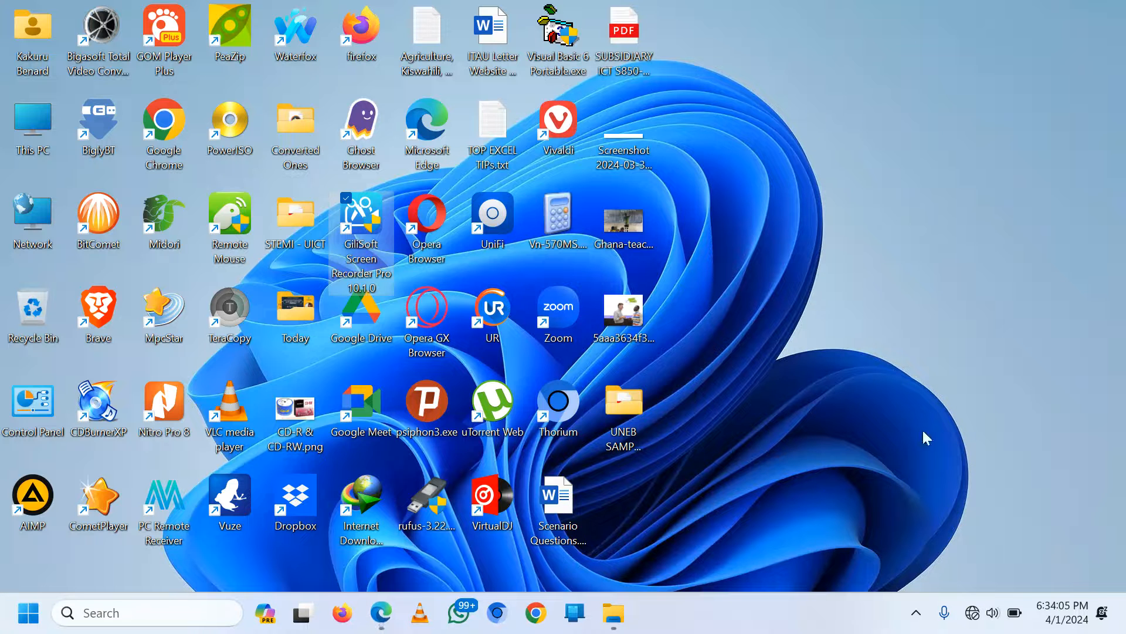
pyautogui.doubleClick(618, 420)
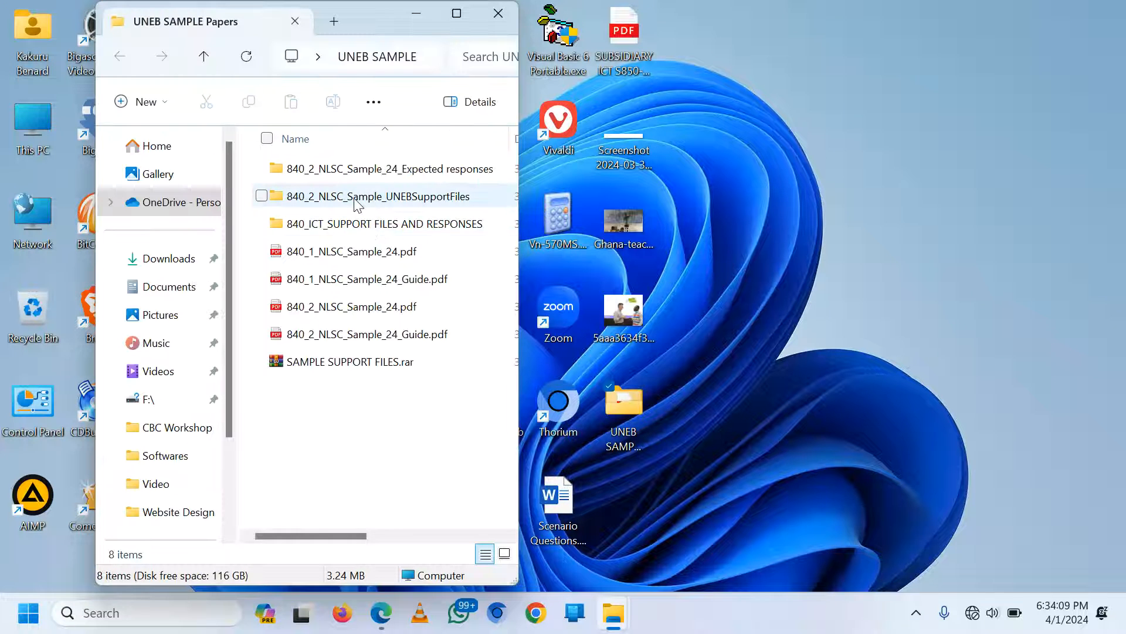
pyautogui.click(356, 202)
pyautogui.doubleClick(357, 202)
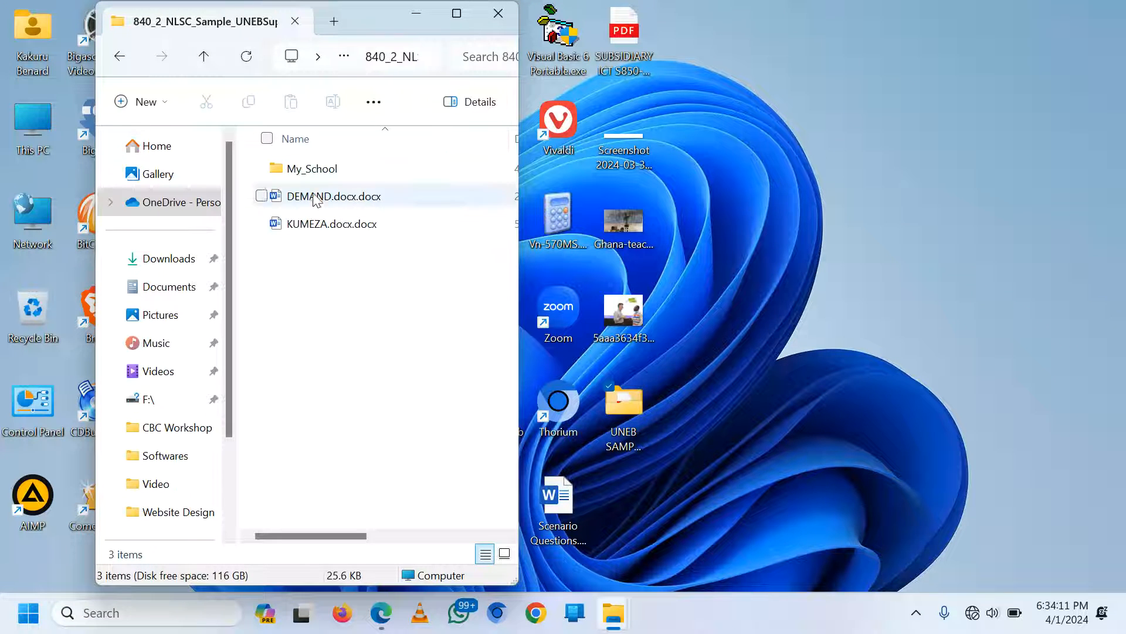
pyautogui.click(316, 176)
pyautogui.doubleClick(316, 176)
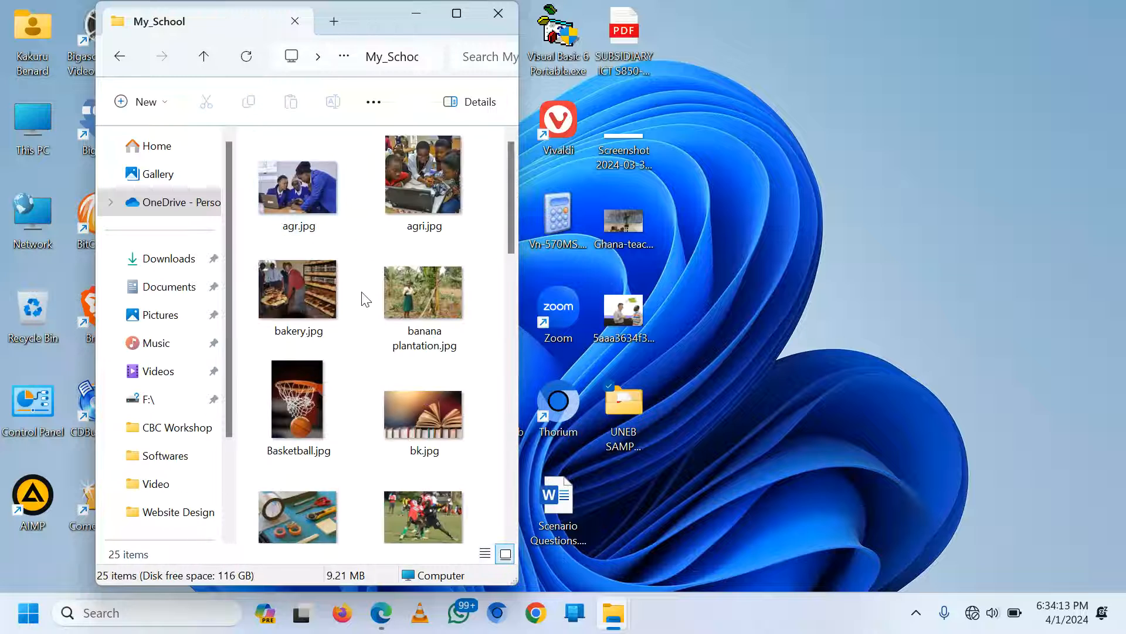
# Scroll through the My_School images, maximize the window, then minimize it
pyautogui.scroll(-10, 364, 296)
pyautogui.scroll(-3, 364, 298)
pyautogui.scroll(15, 361, 305)
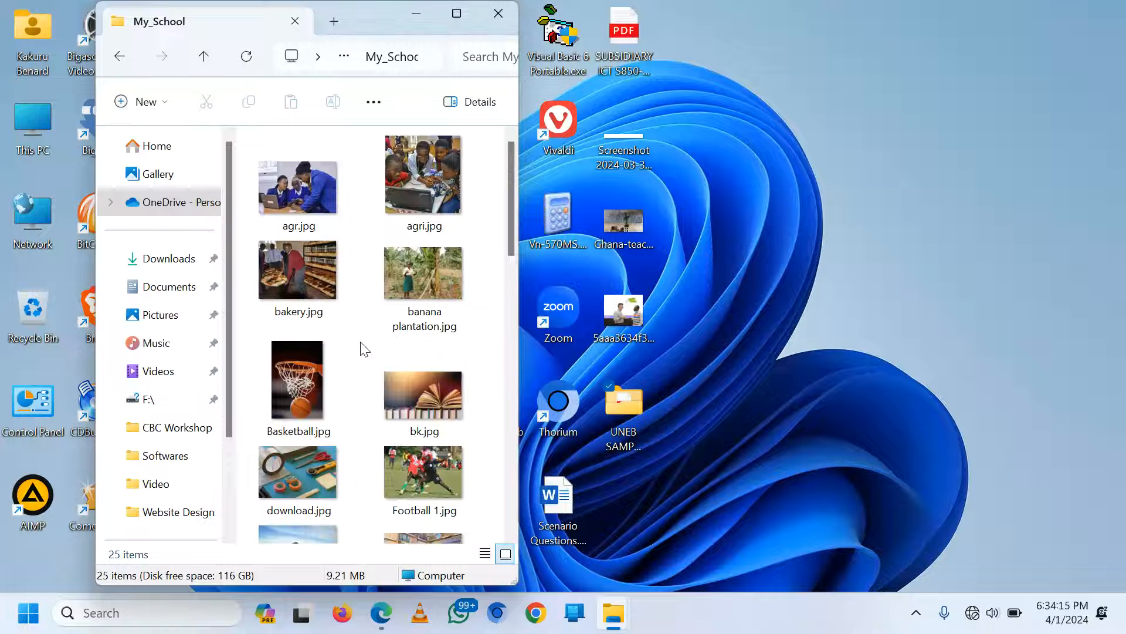
pyautogui.click(460, 23)
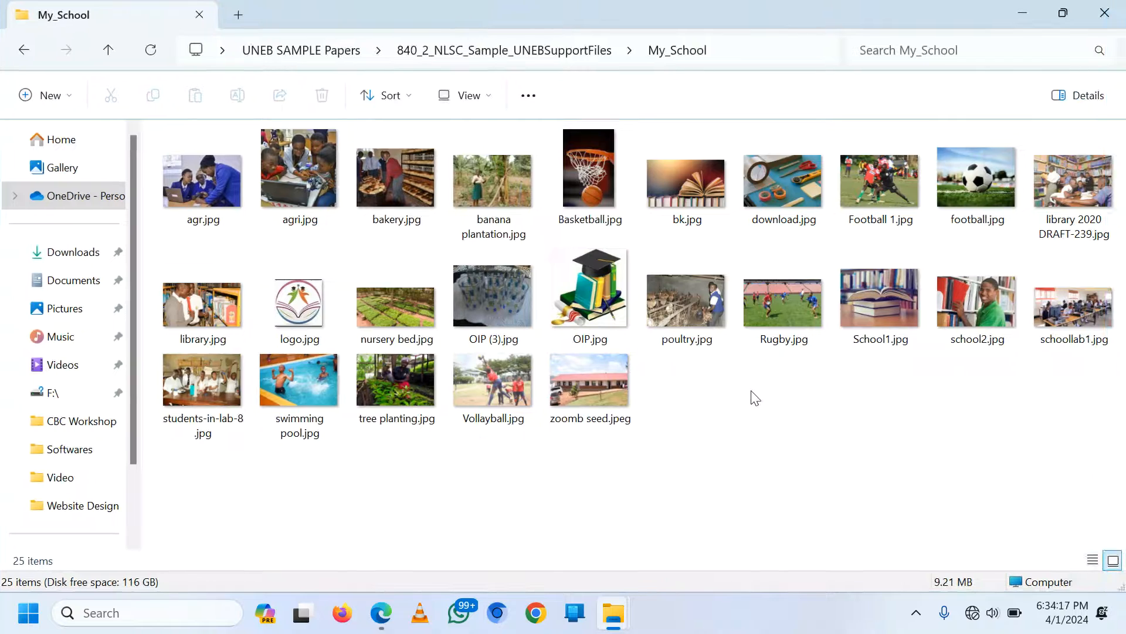
pyautogui.click(1124, 621)
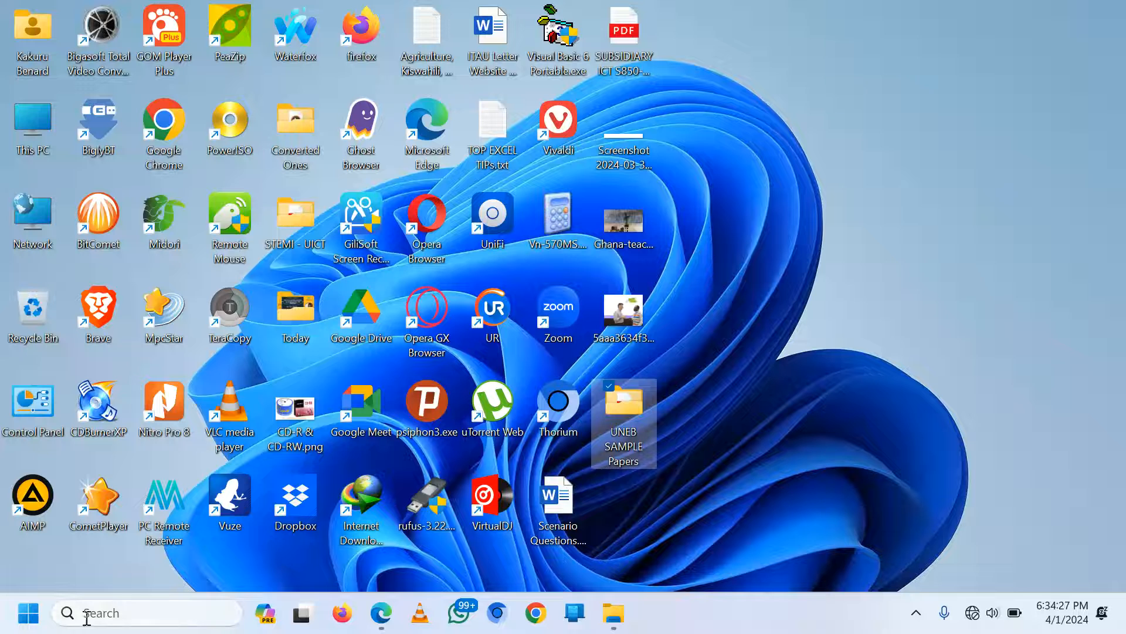
# Launch XAMPP Control Panel from search and start the Apache and MySQL servers
pyautogui.click(109, 616)
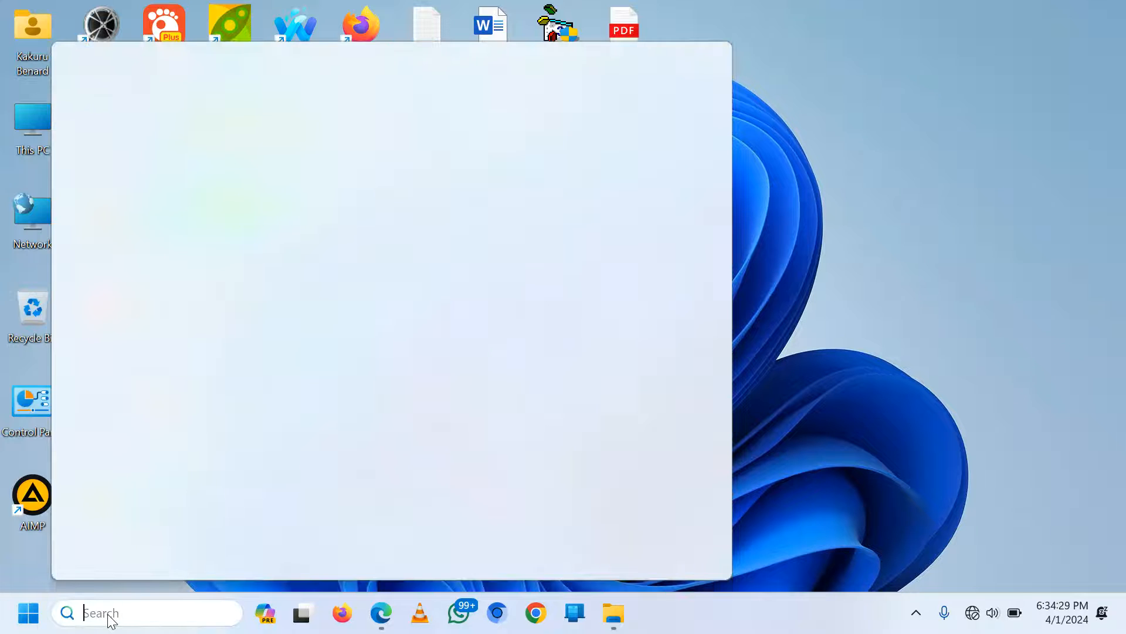
pyautogui.write('x')
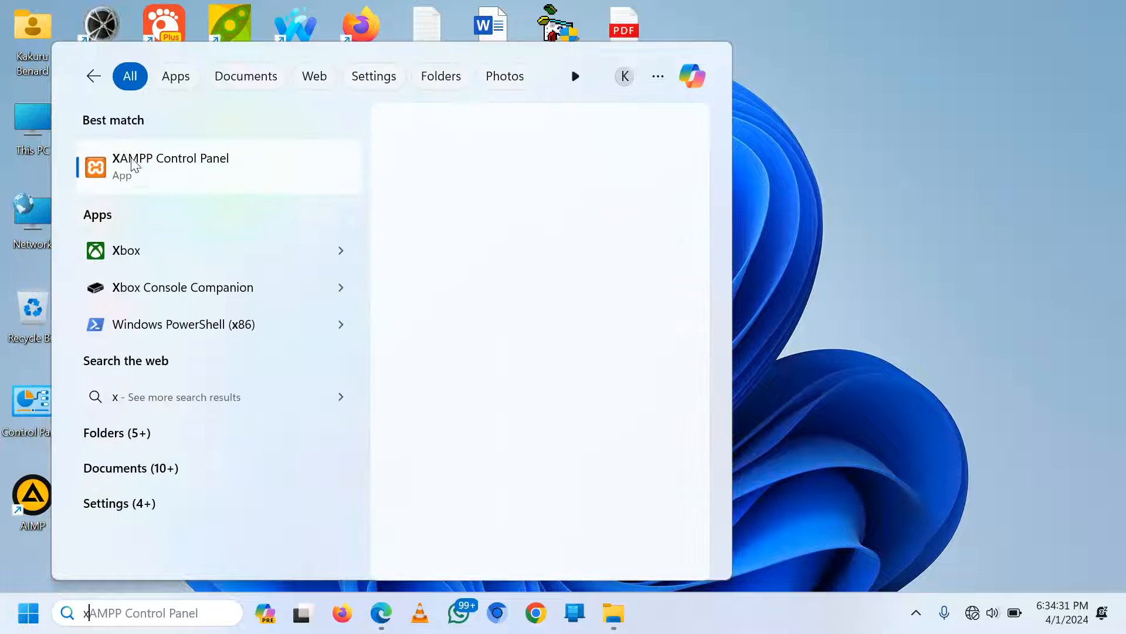
pyautogui.click(134, 166)
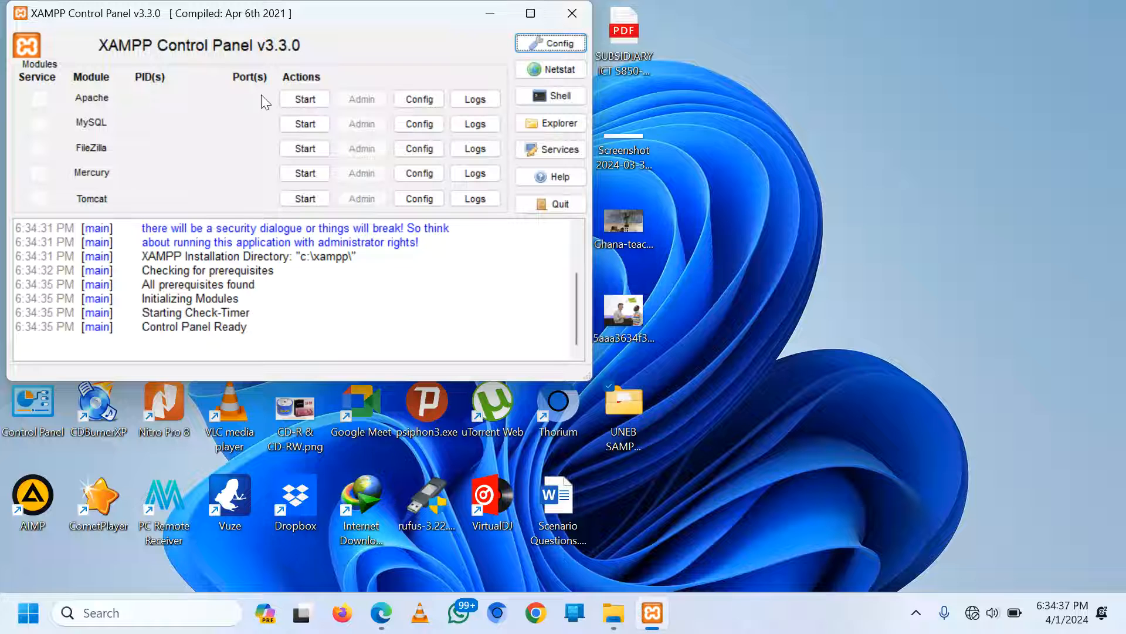
pyautogui.click(303, 99)
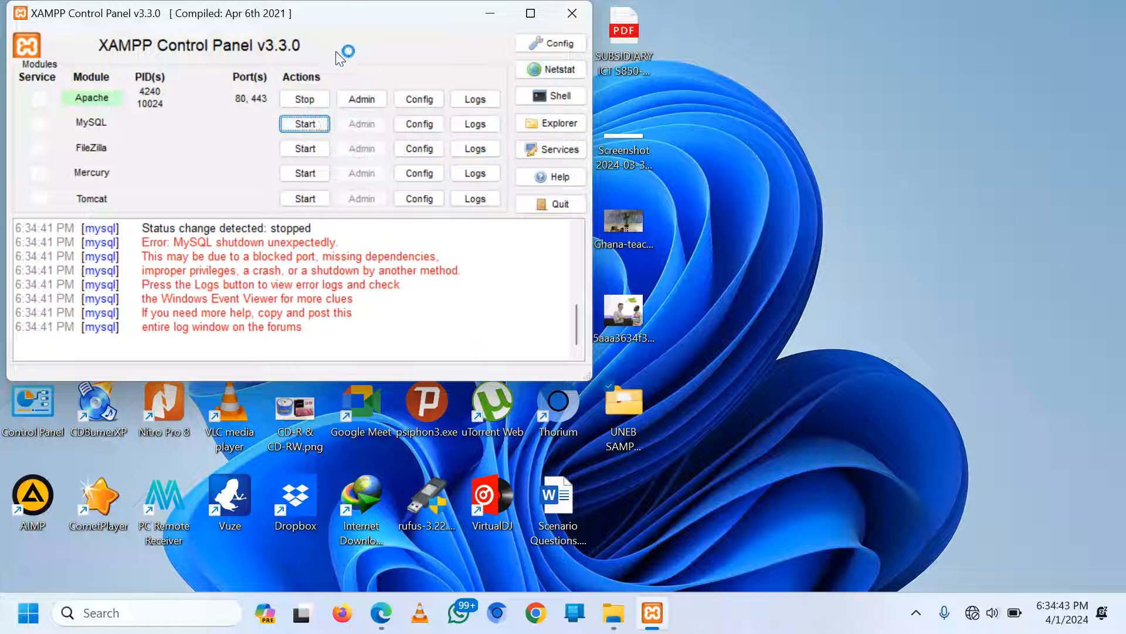
pyautogui.click(312, 125)
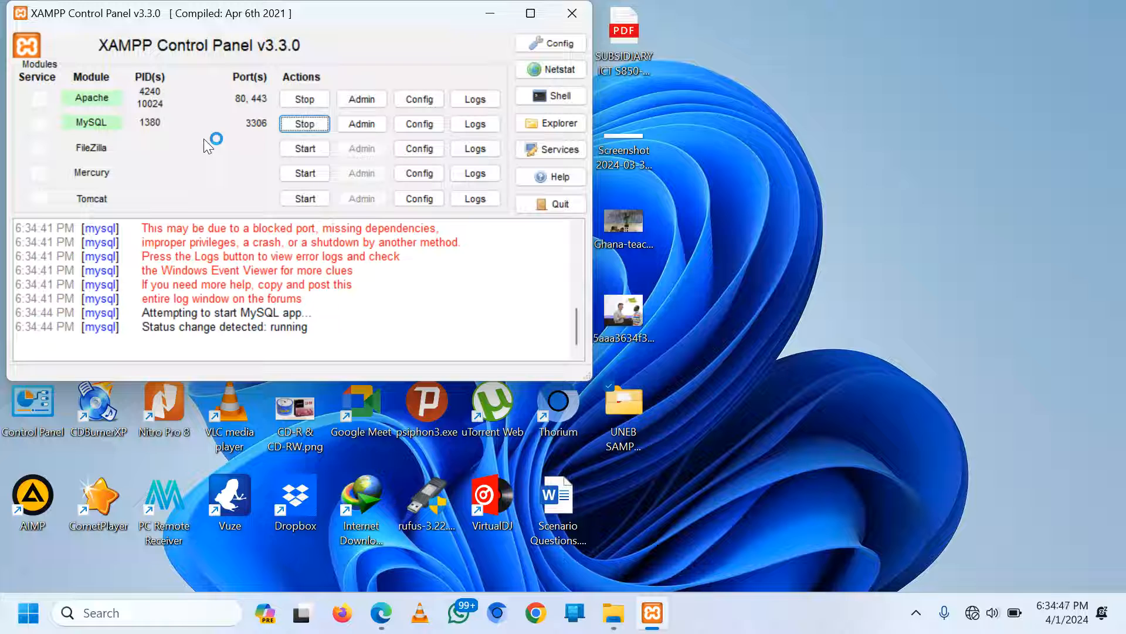
# Minimize XAMPP, restore the Website Files window and select wordpress-6.4.3.zip
pyautogui.click(491, 13)
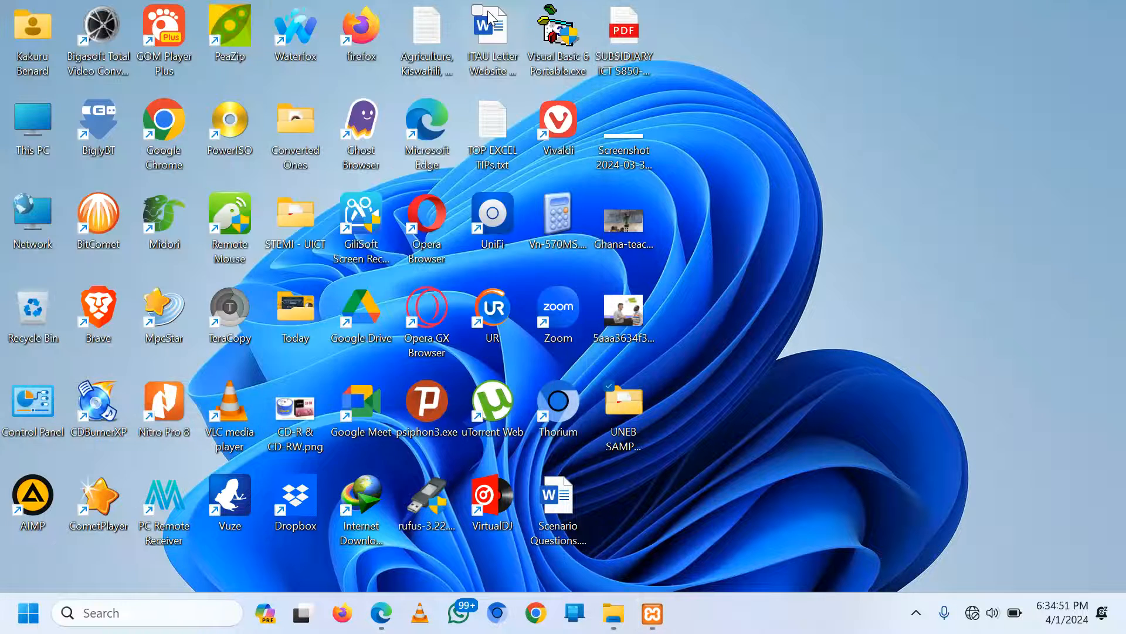
pyautogui.moveTo(612, 625)
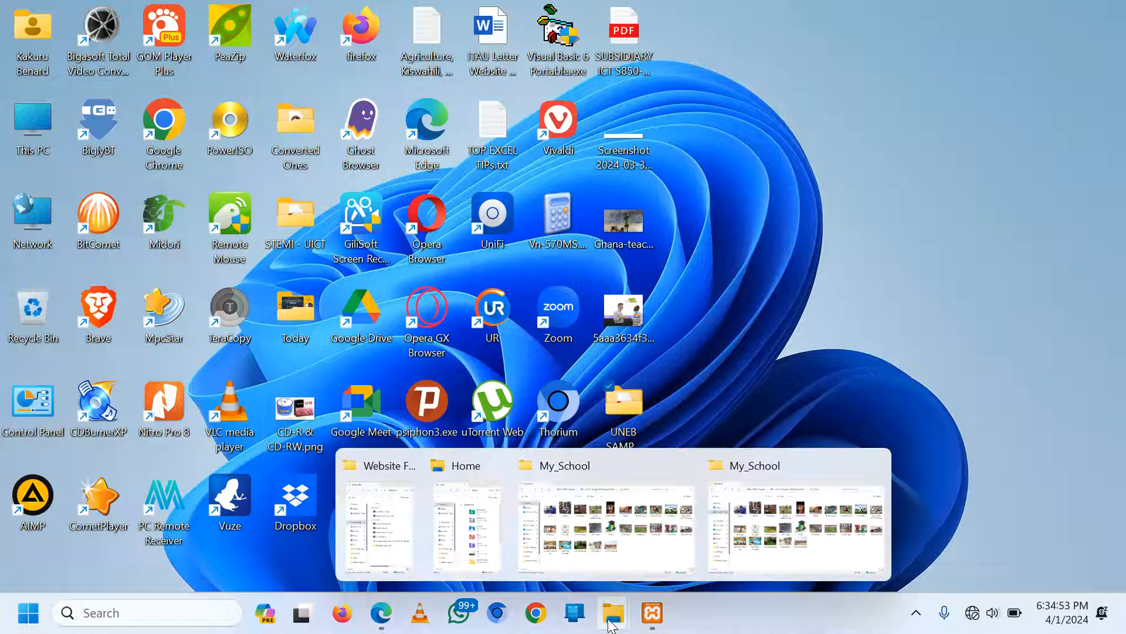
pyautogui.click(399, 540)
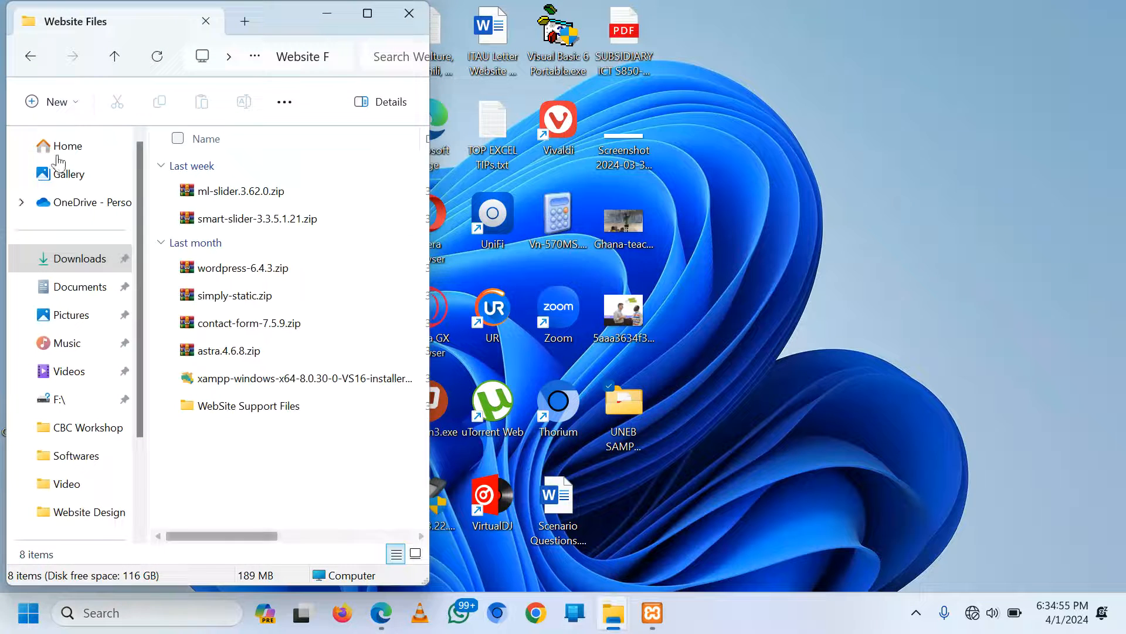
pyautogui.click(230, 270)
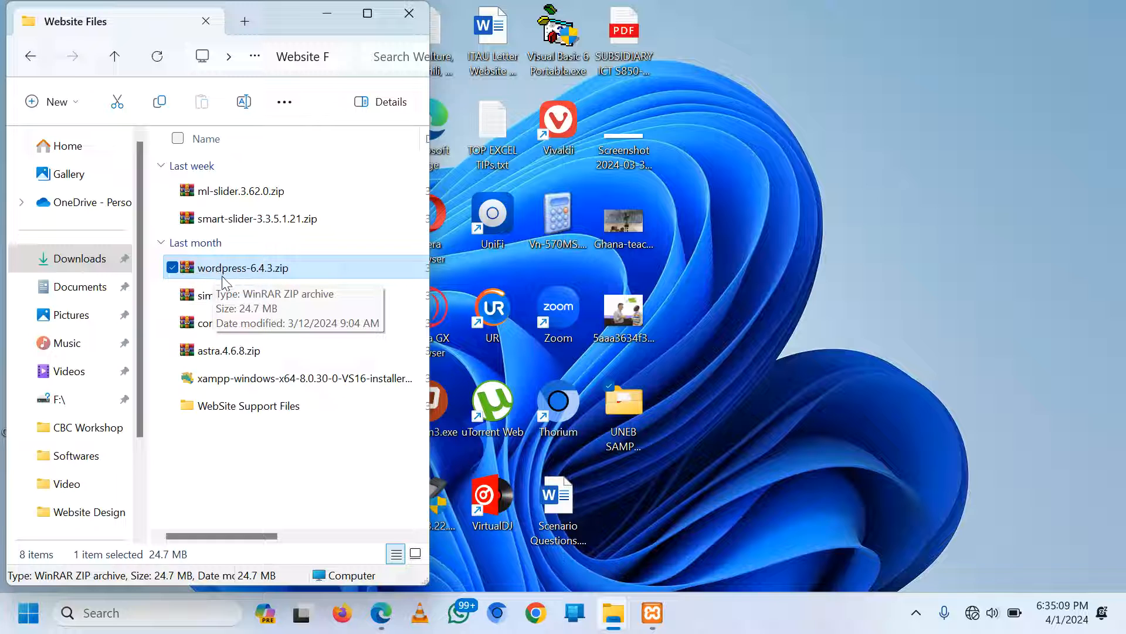
# Go to This PC > Local Disk (C:) > xampp > htdocs and select the wordpress-6.4.3.zip copy
pyautogui.scroll(-3, 100, 360)
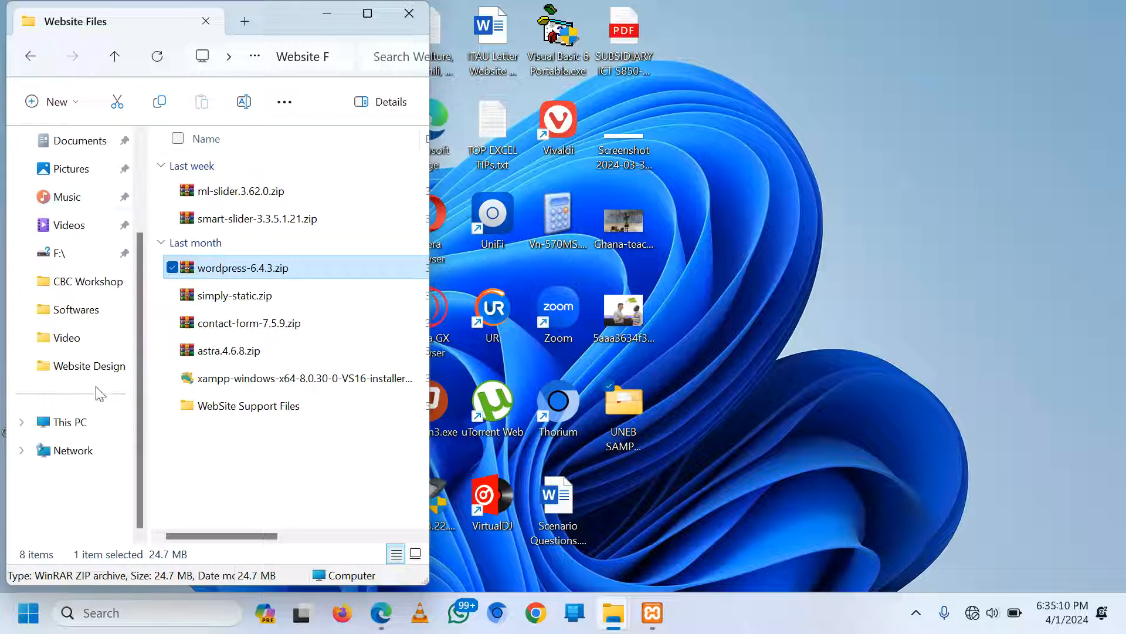
pyautogui.click(76, 428)
pyautogui.doubleClick(277, 179)
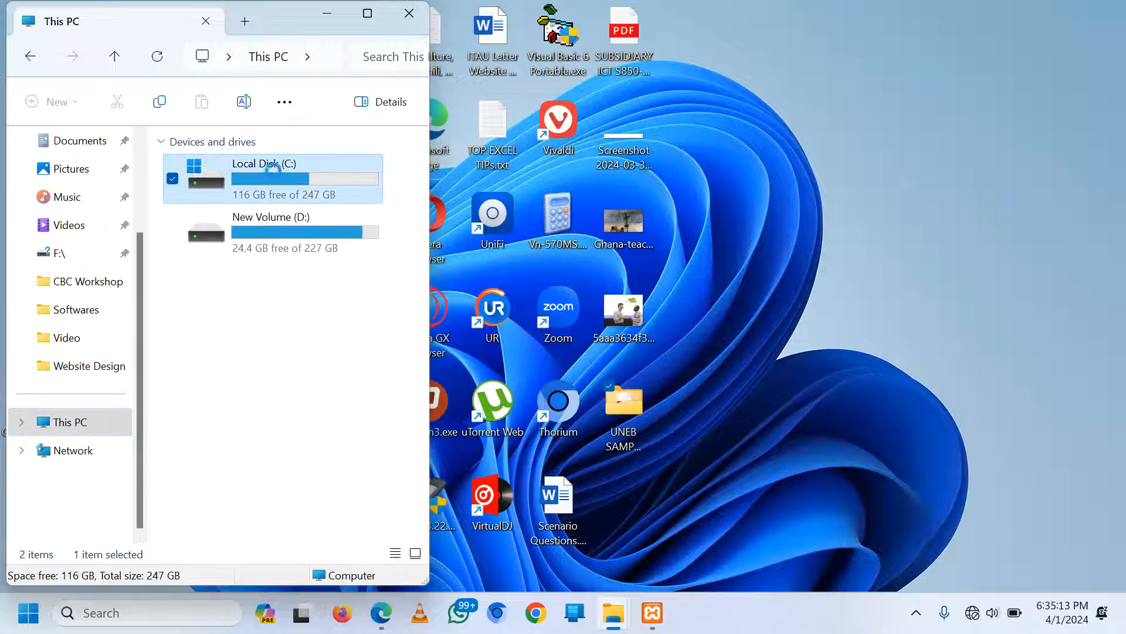
pyautogui.click(231, 345)
pyautogui.doubleClick(232, 345)
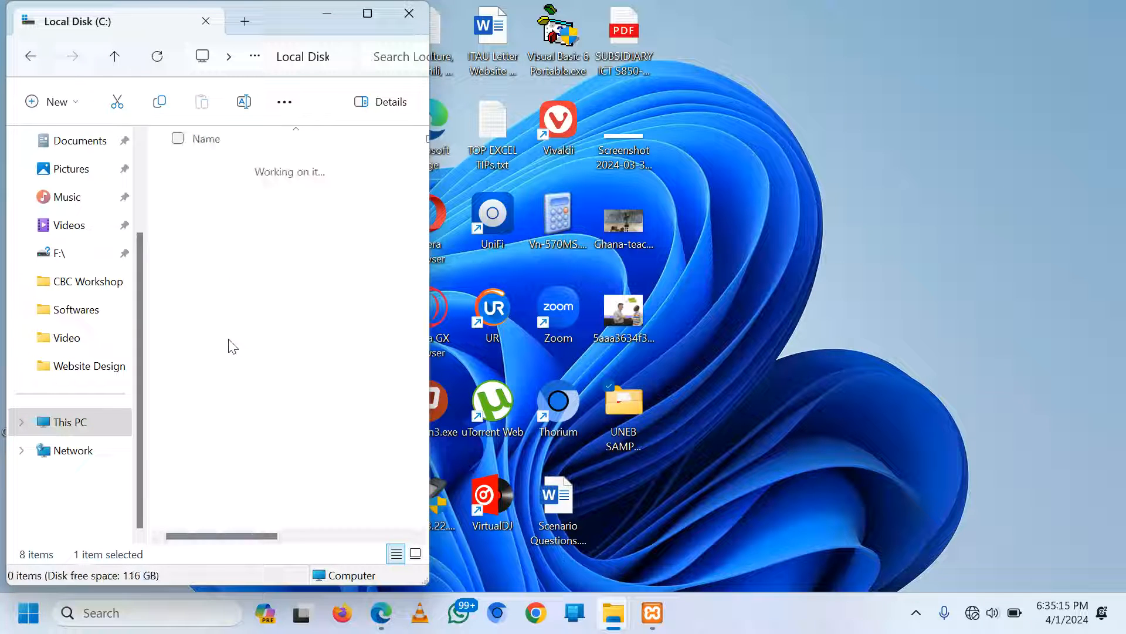
pyautogui.click(221, 307)
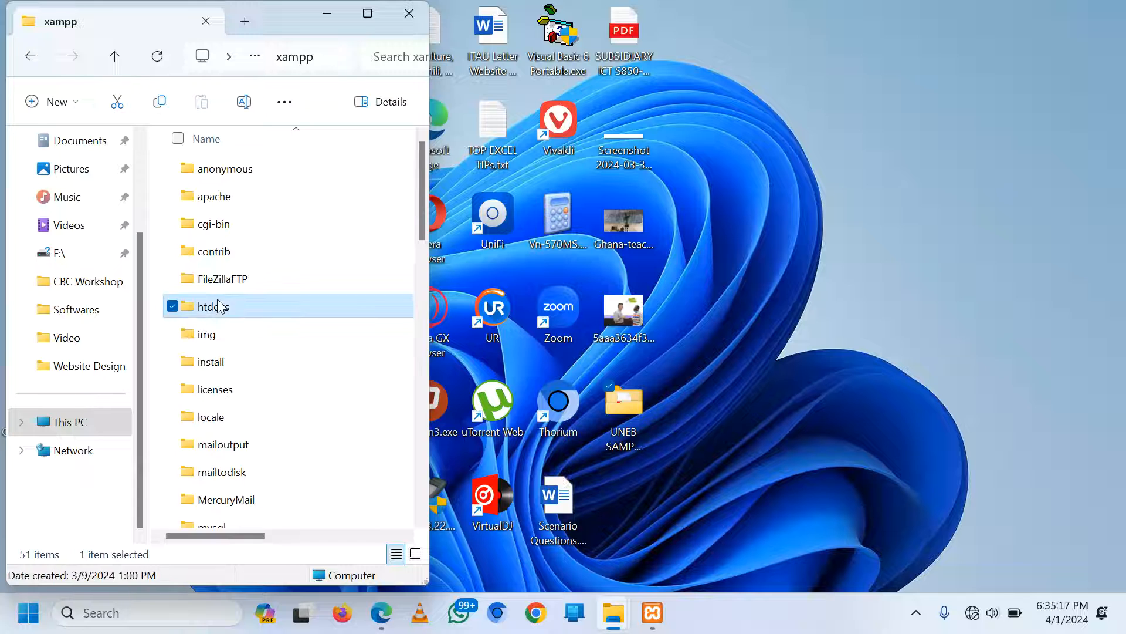
pyautogui.doubleClick(221, 308)
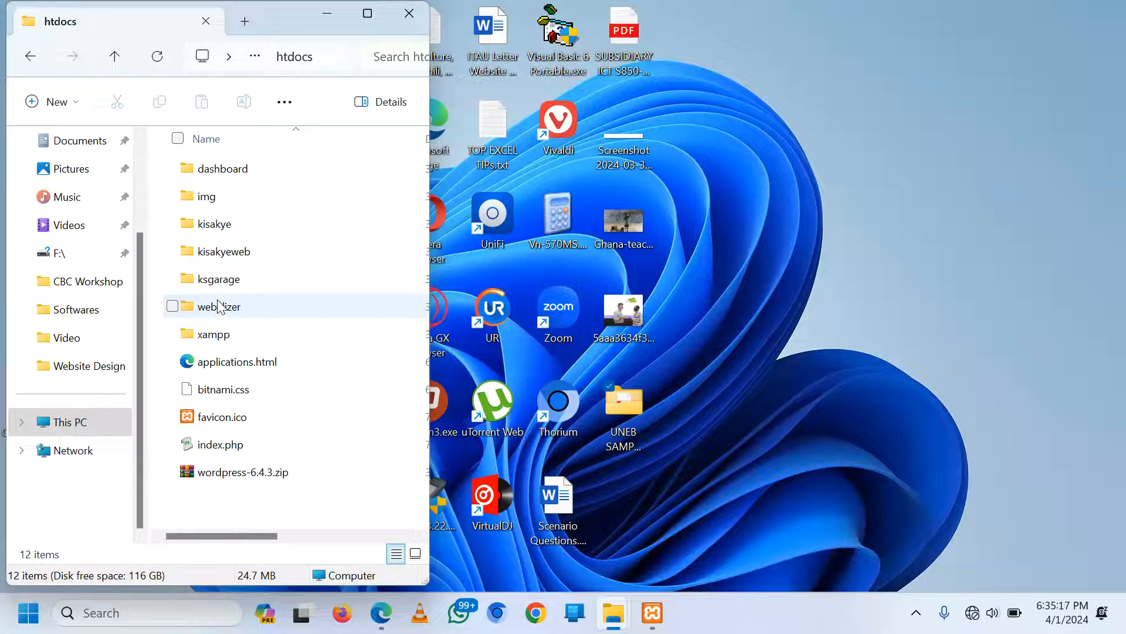
pyautogui.click(203, 483)
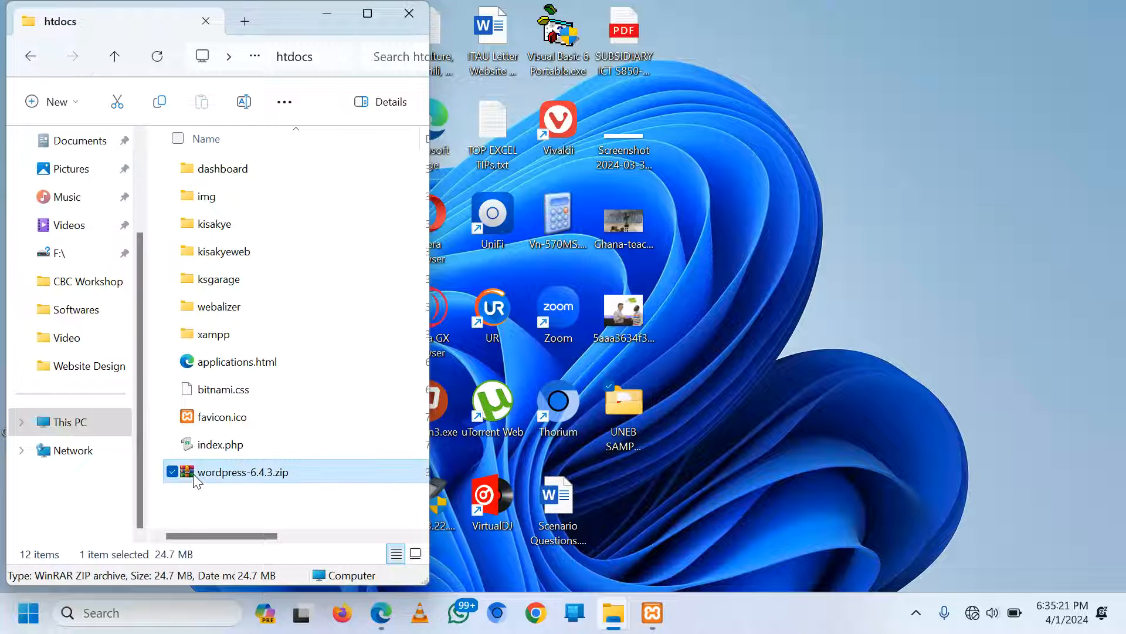
# Extract wordpress-6.4.3.zip directly into the htdocs folder
pyautogui.rightClick(195, 474)
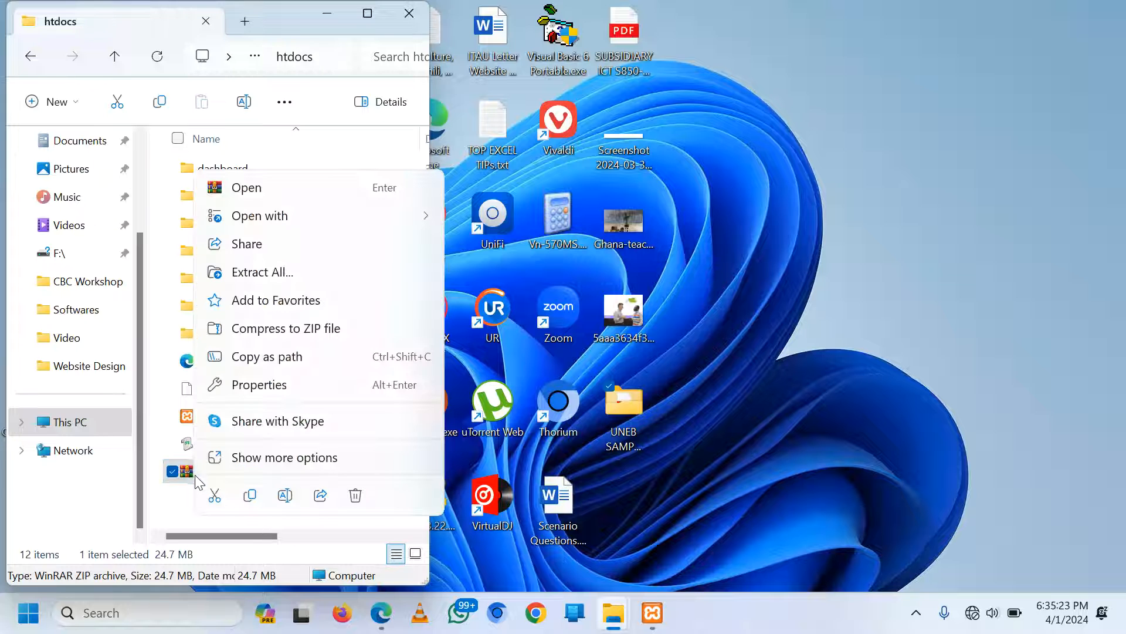
pyautogui.click(262, 459)
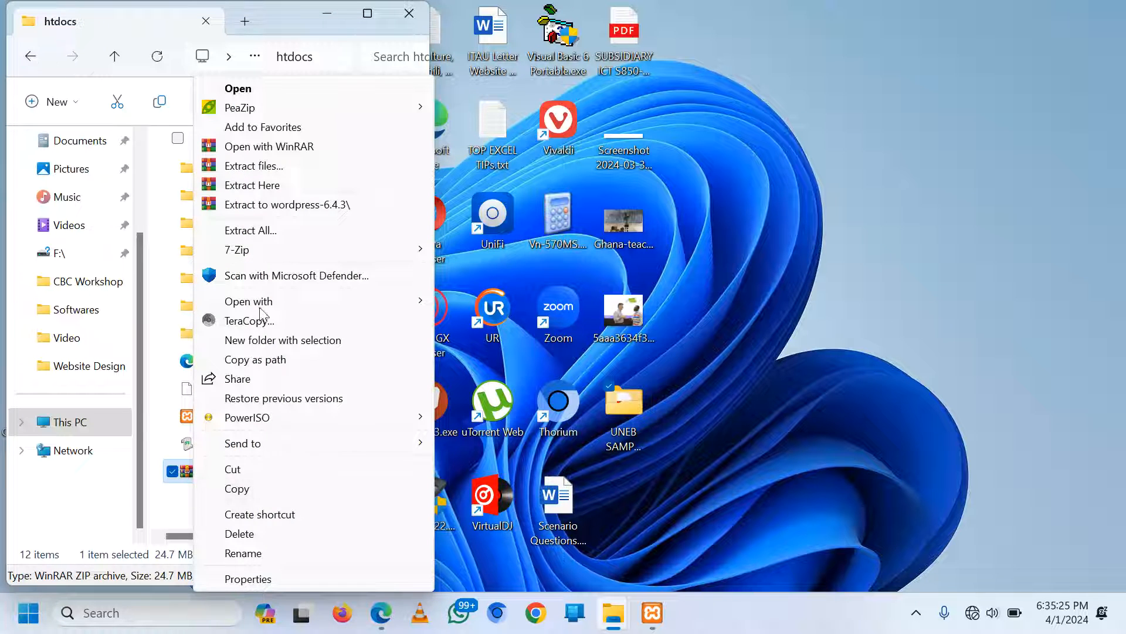
pyautogui.click(269, 188)
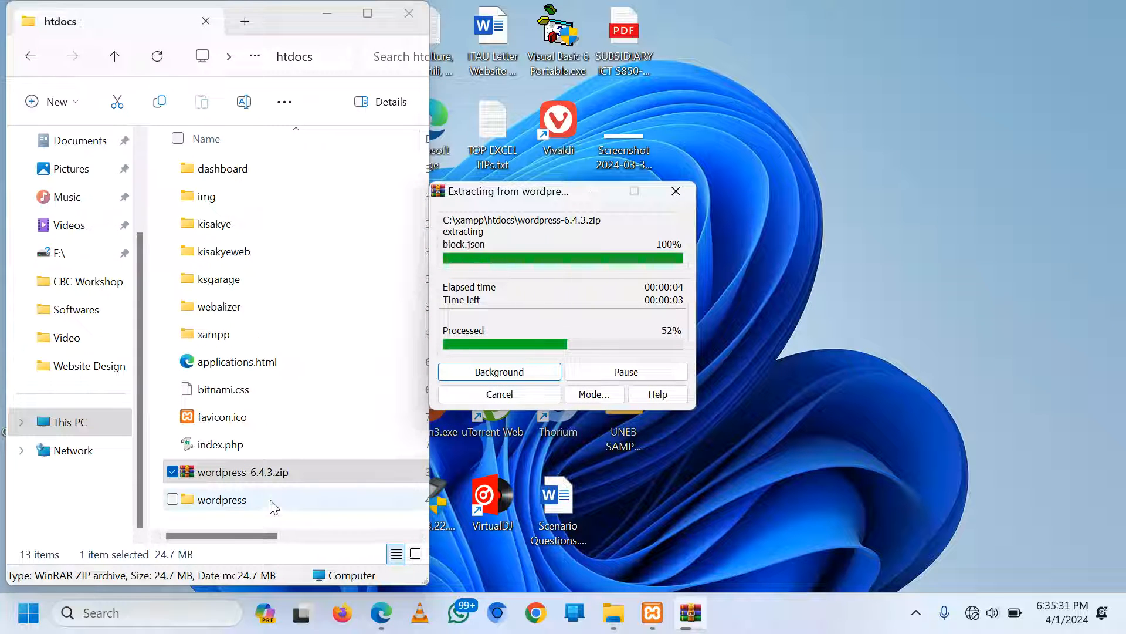
# Rename the extracted wordpress folder to excel
pyautogui.click(214, 509)
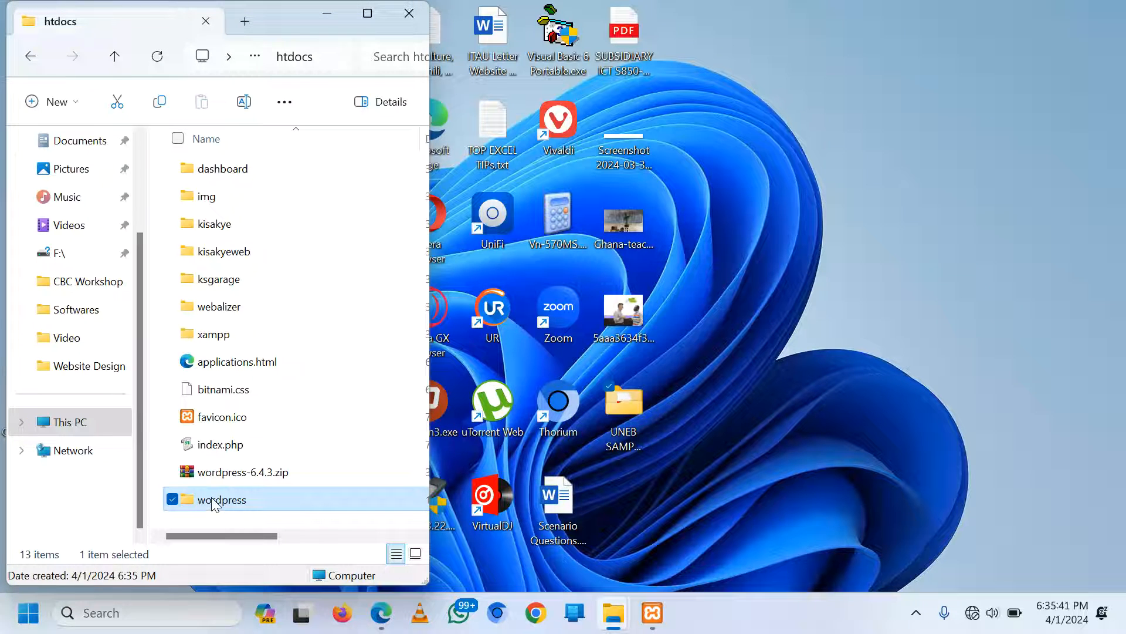
pyautogui.rightClick(214, 504)
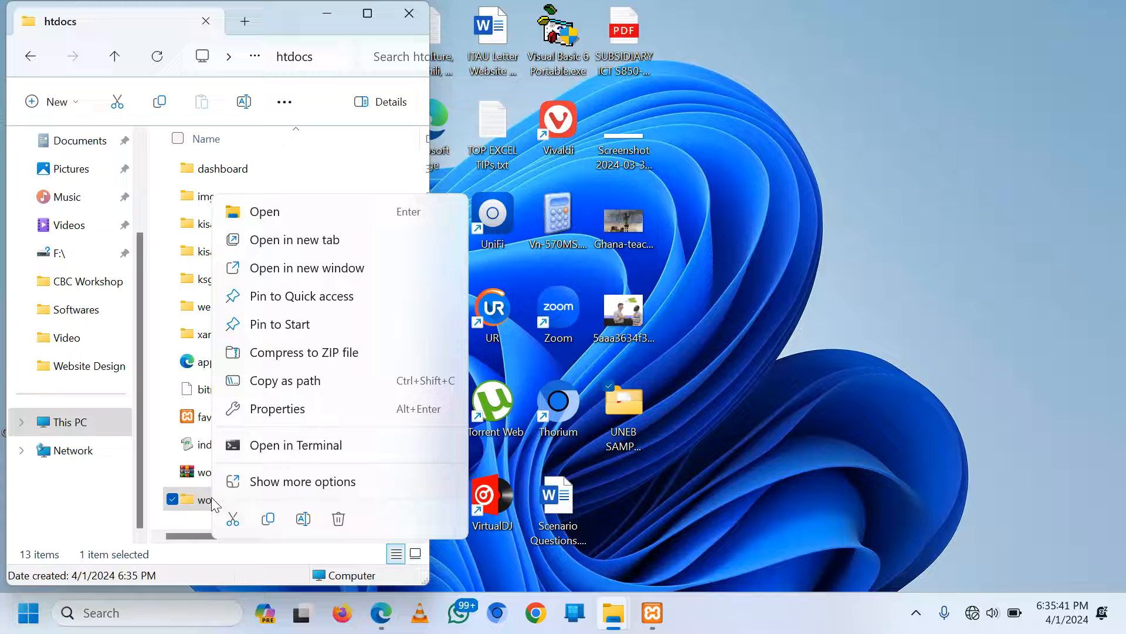
pyautogui.click(303, 518)
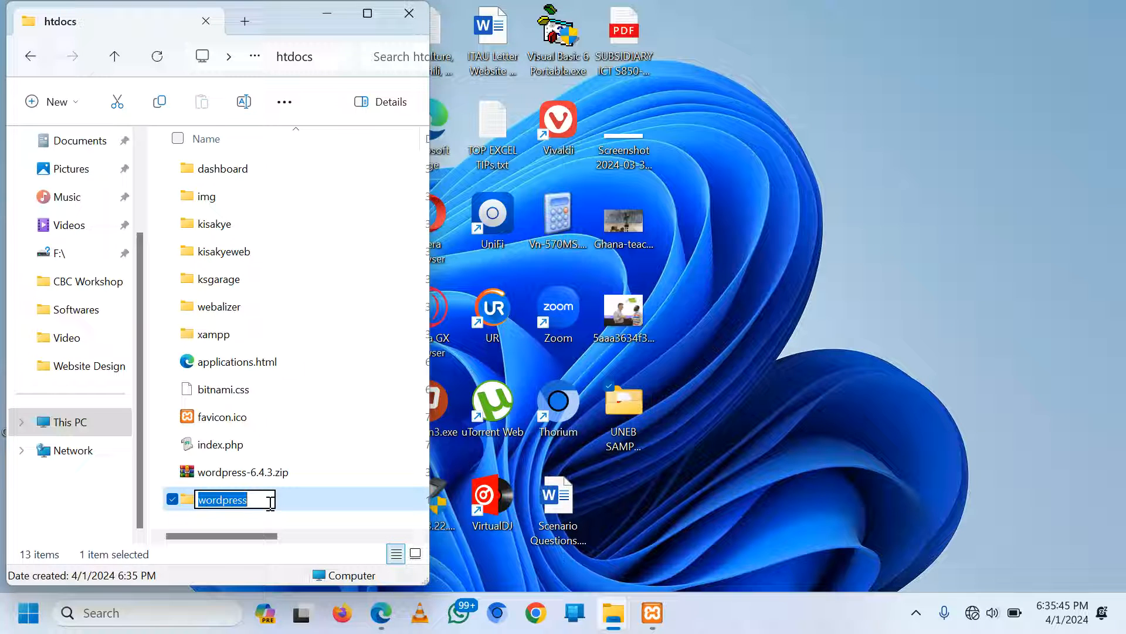
pyautogui.write('excel')
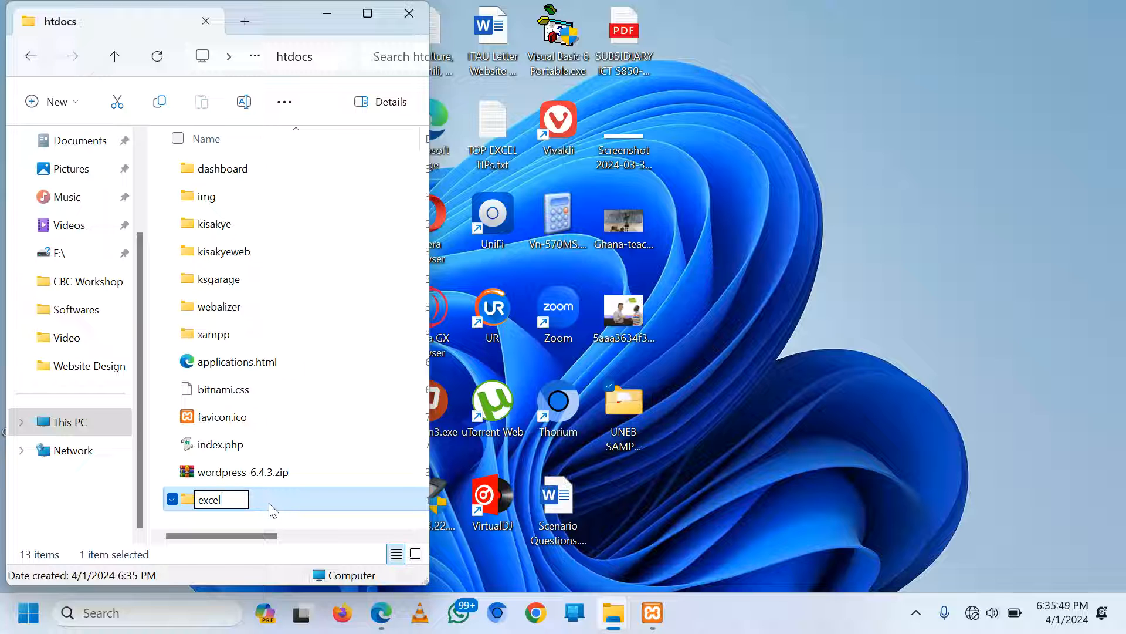
pyautogui.press('Return')
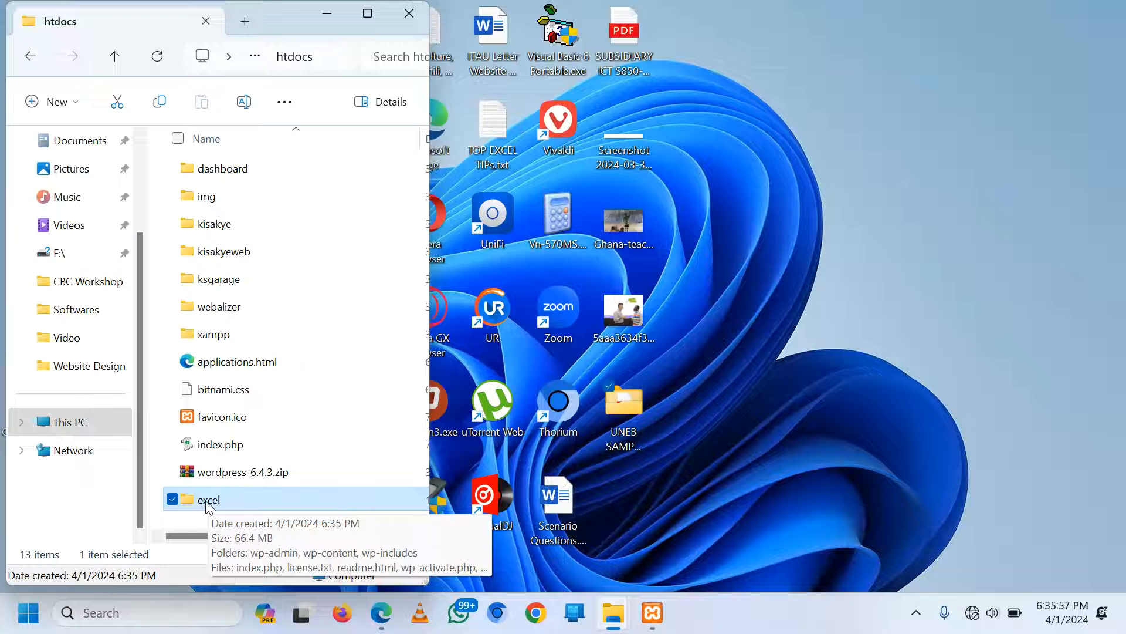
# Open phpMyAdmin from XAMPP's MySQL Admin and create an empty database named excel
pyautogui.click(654, 617)
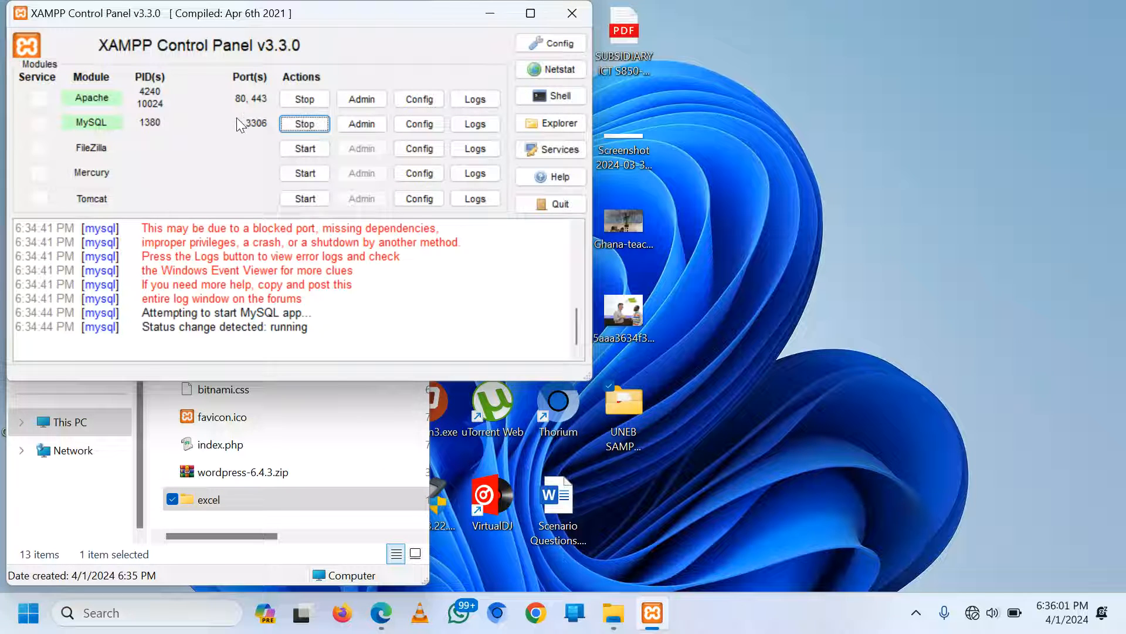
pyautogui.click(358, 125)
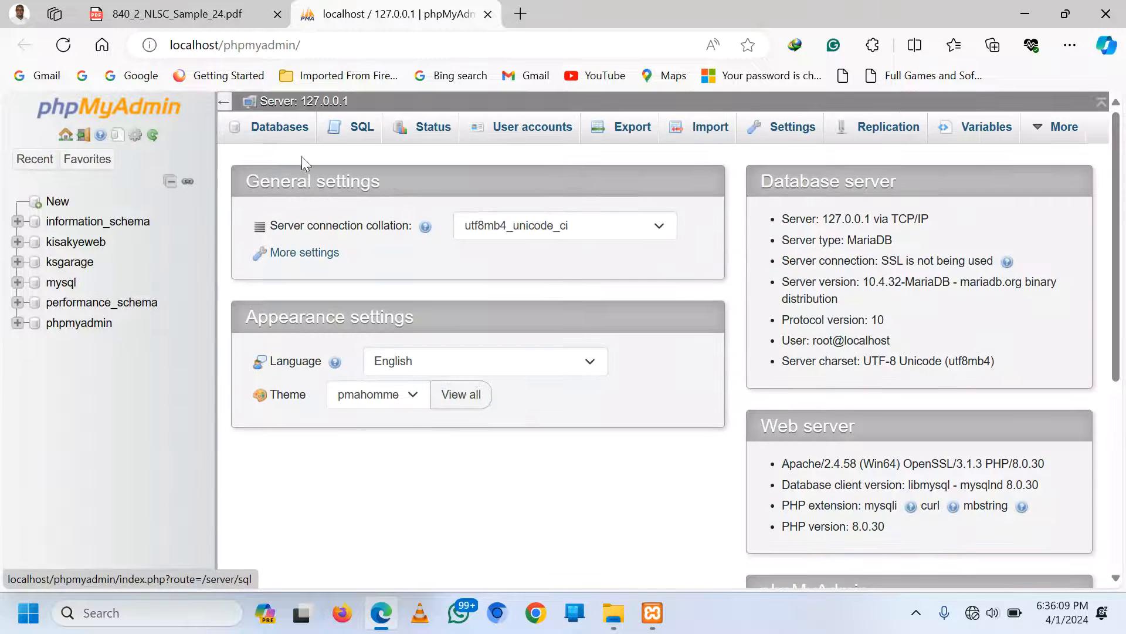
pyautogui.click(277, 127)
pyautogui.click(303, 275)
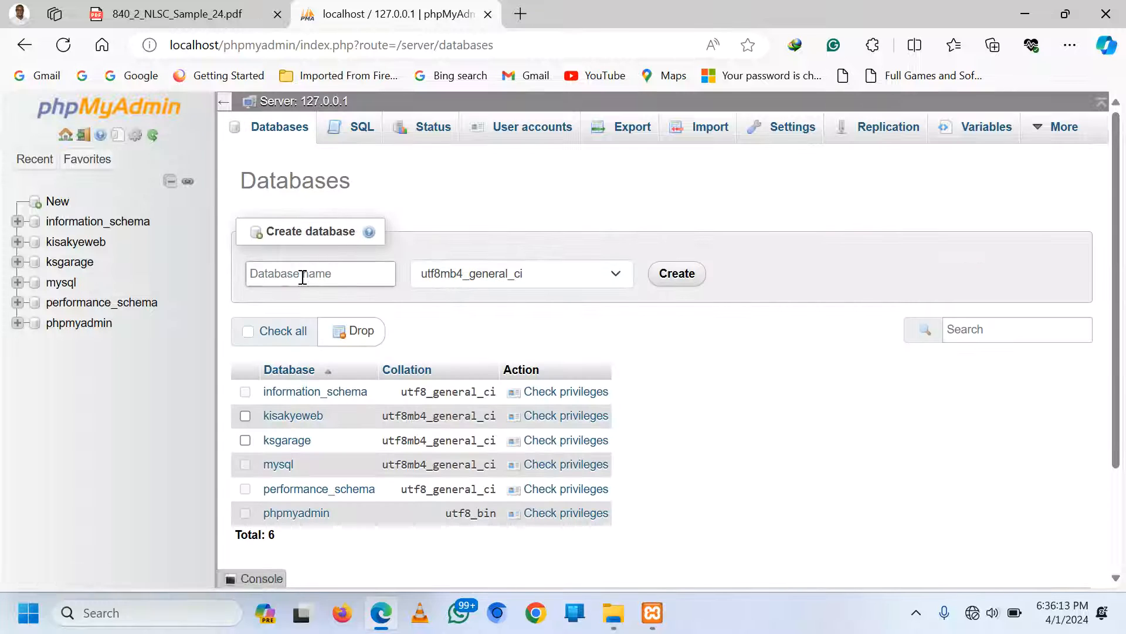
pyautogui.write('excel')
pyautogui.click(680, 280)
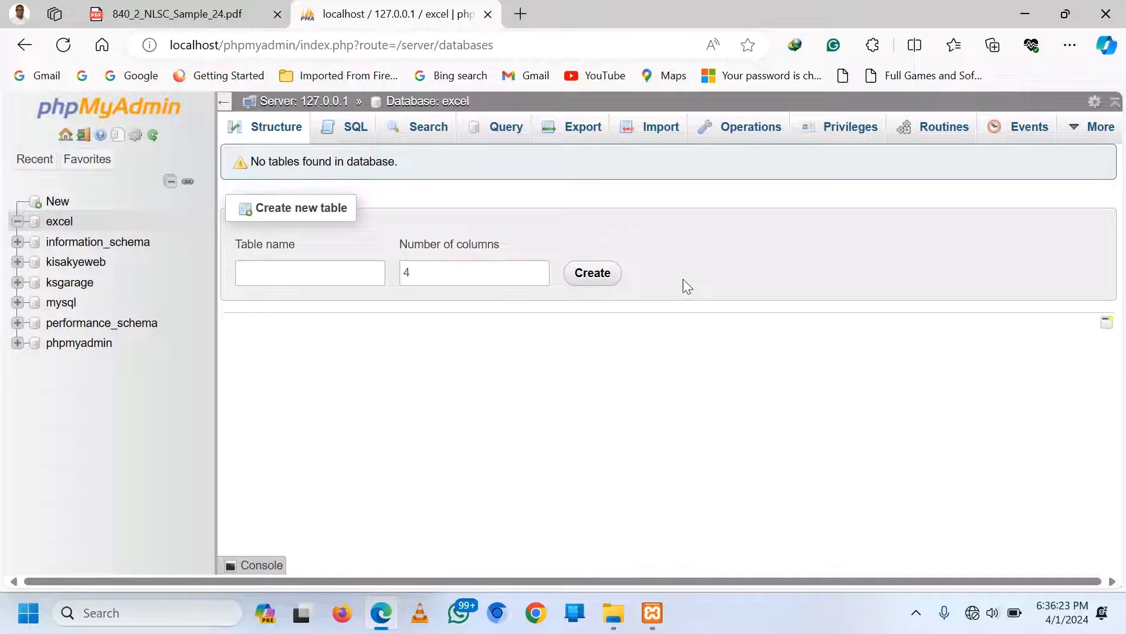
# Load localhost/excel in the browser and begin the WordPress setup
pyautogui.click(523, 47)
pyautogui.click(521, 48)
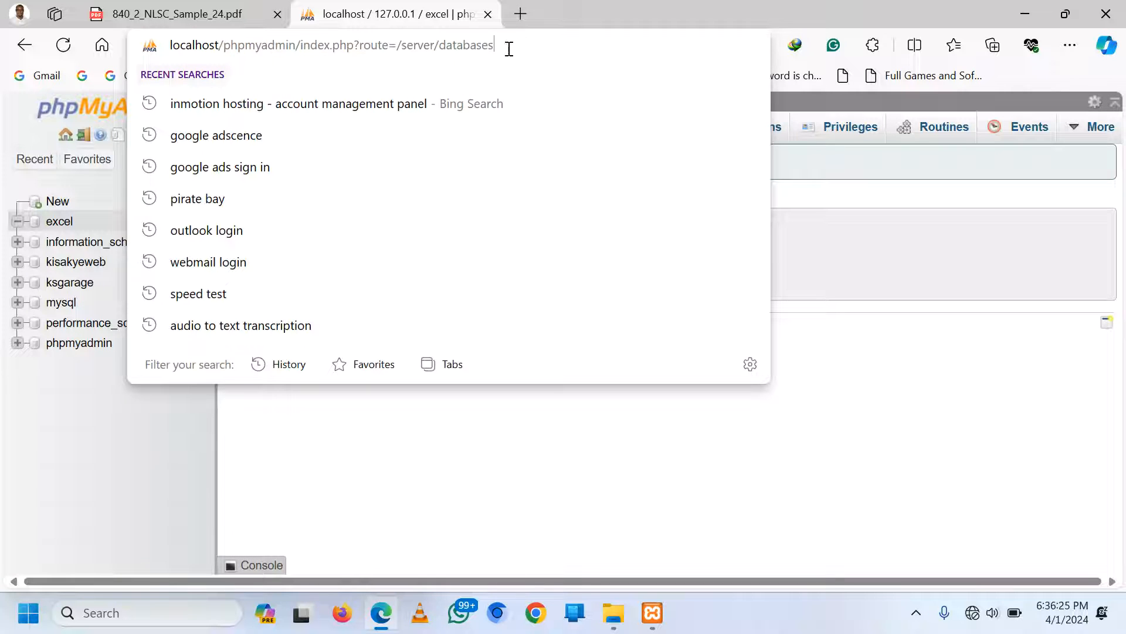
pyautogui.moveTo(509, 49); pyautogui.dragTo(228, 52)
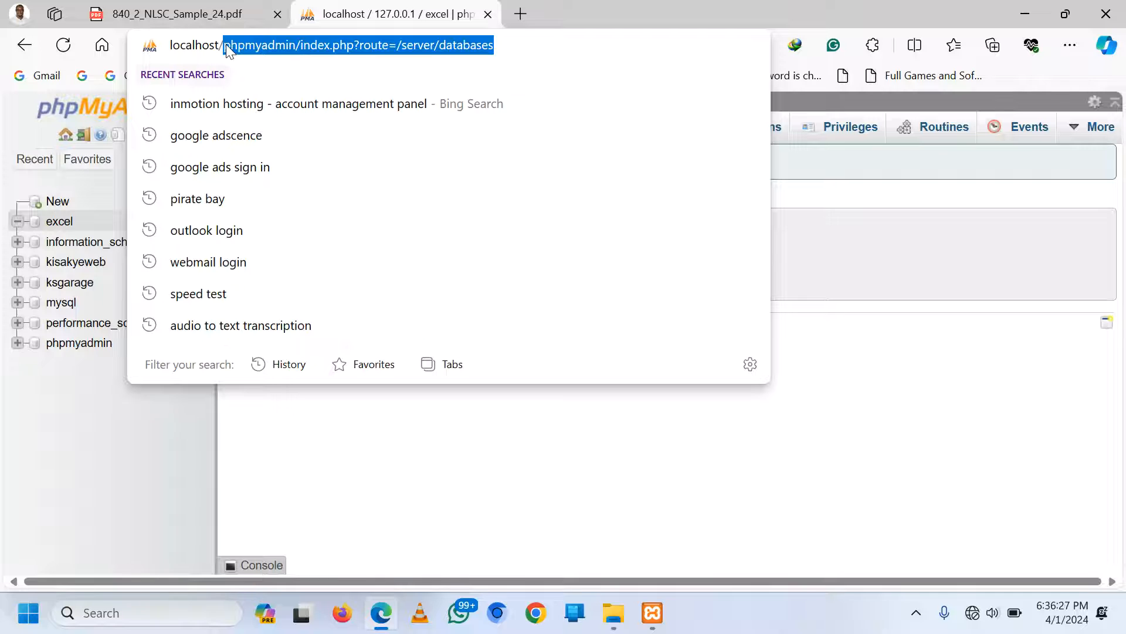
pyautogui.press('BackSpace')
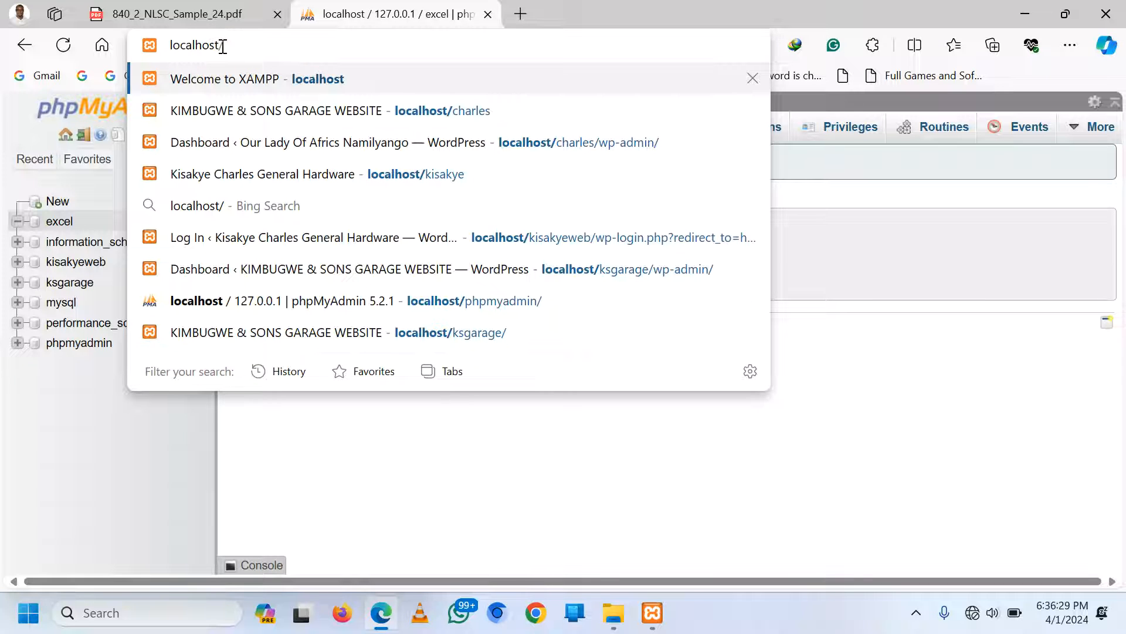
pyautogui.write('excel')
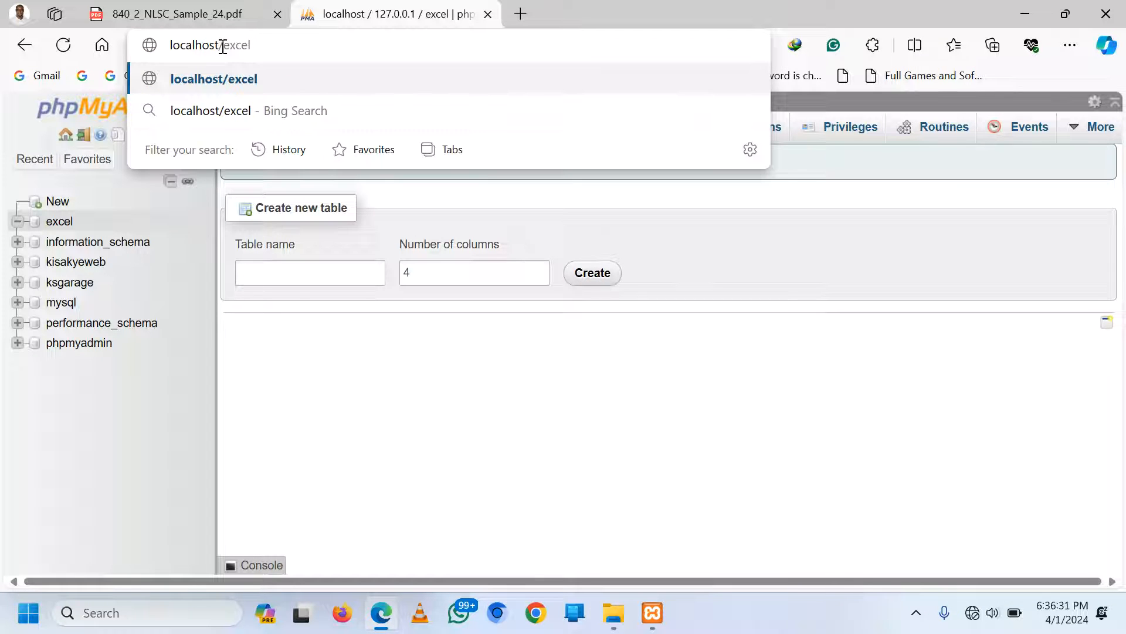
pyautogui.press('Return')
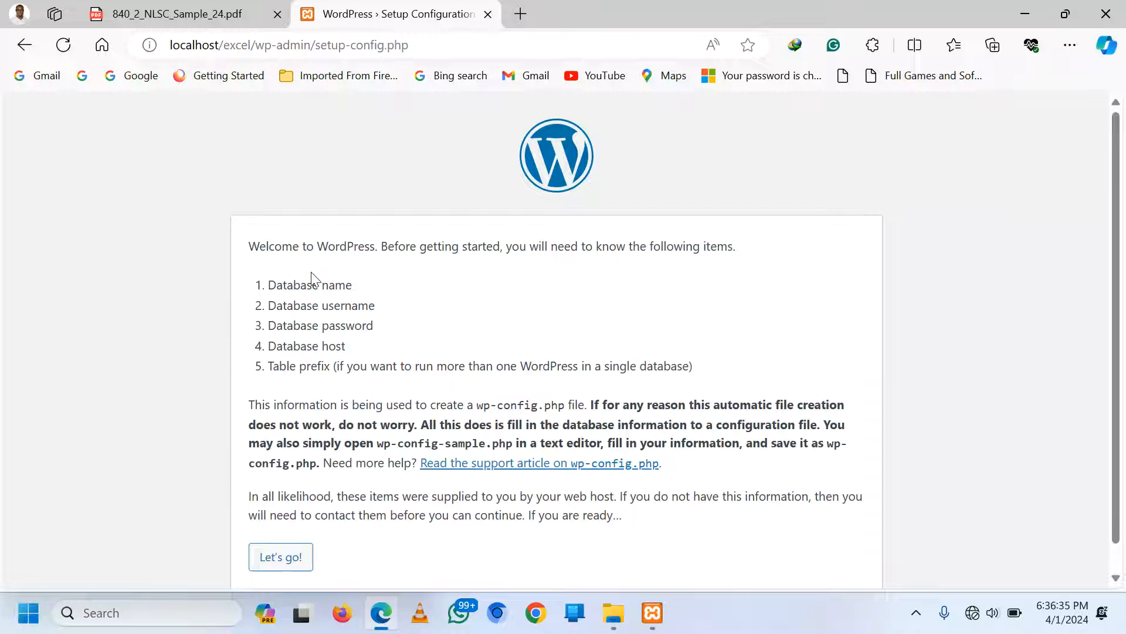
pyautogui.scroll(-1, 311, 276)
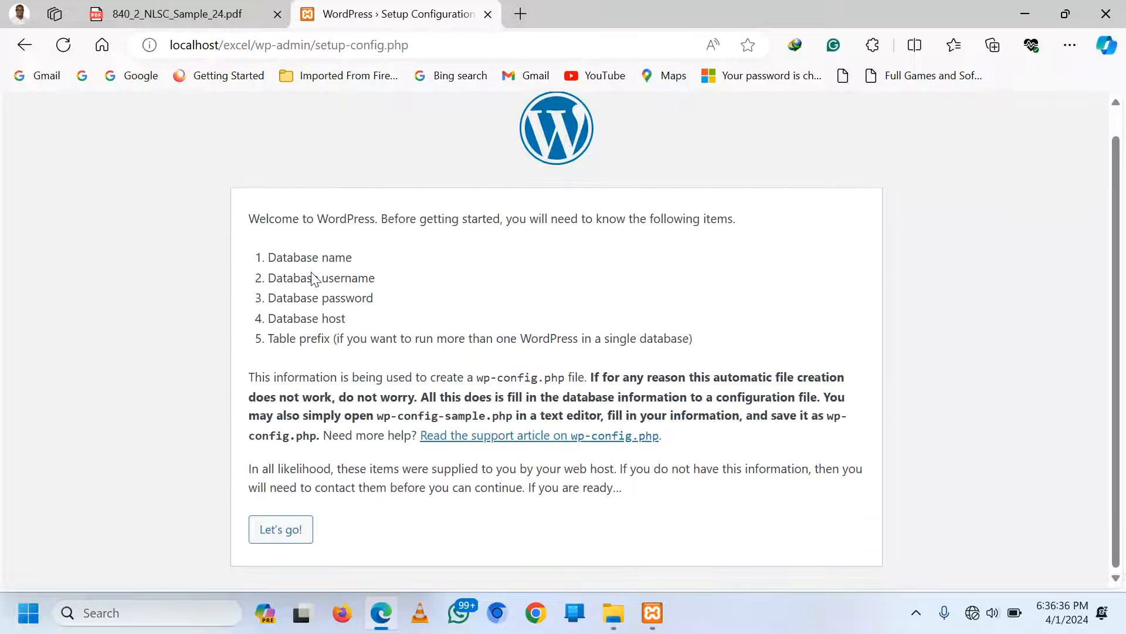
pyautogui.click(288, 543)
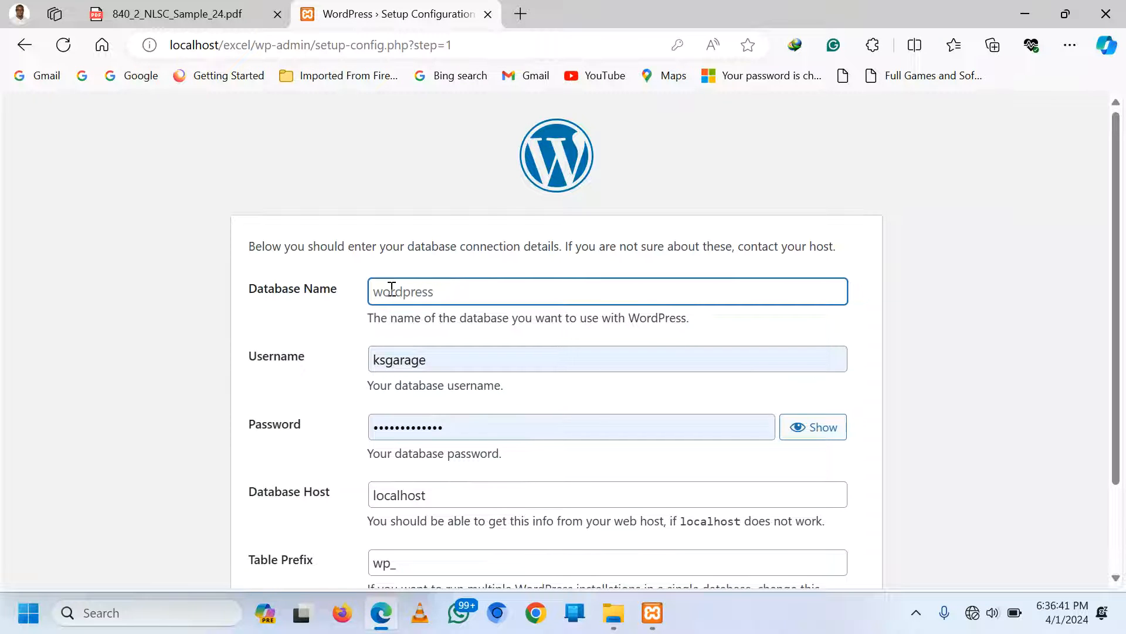
# Enter database excel, username root and an empty password, then submit the connection details
pyautogui.write('excel')
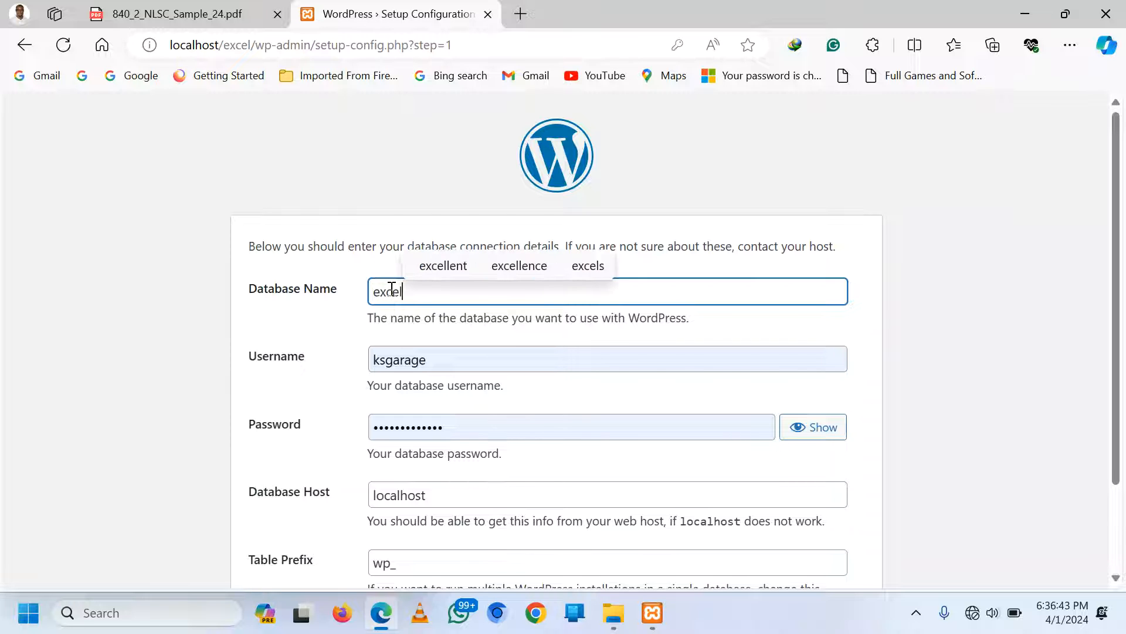
pyautogui.click(451, 360)
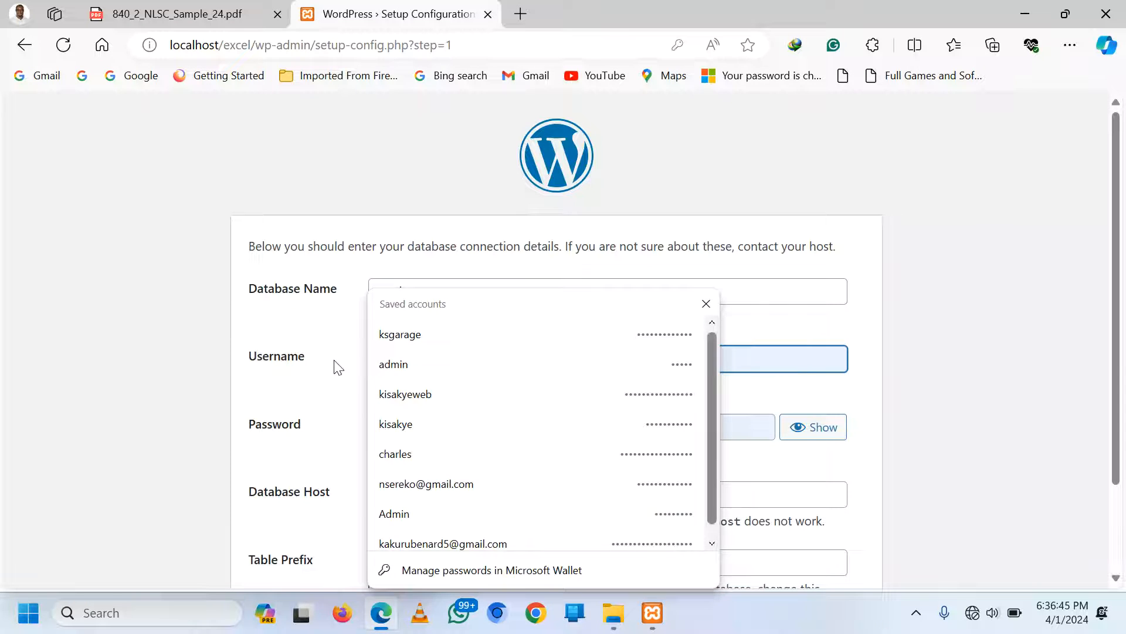
pyautogui.write('root')
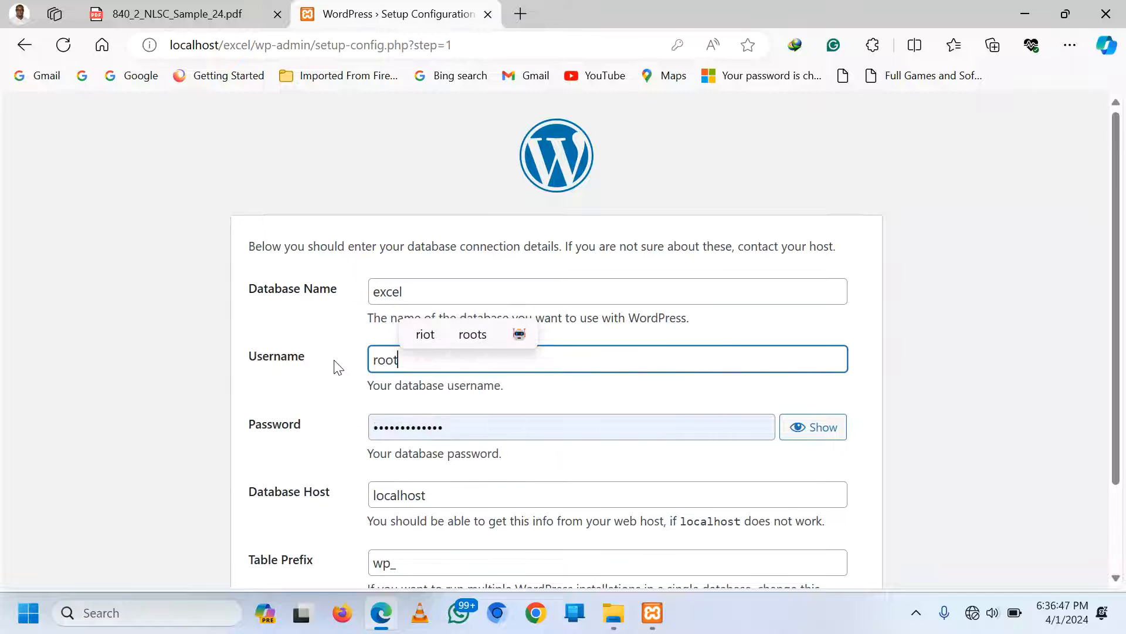
pyautogui.click(450, 428)
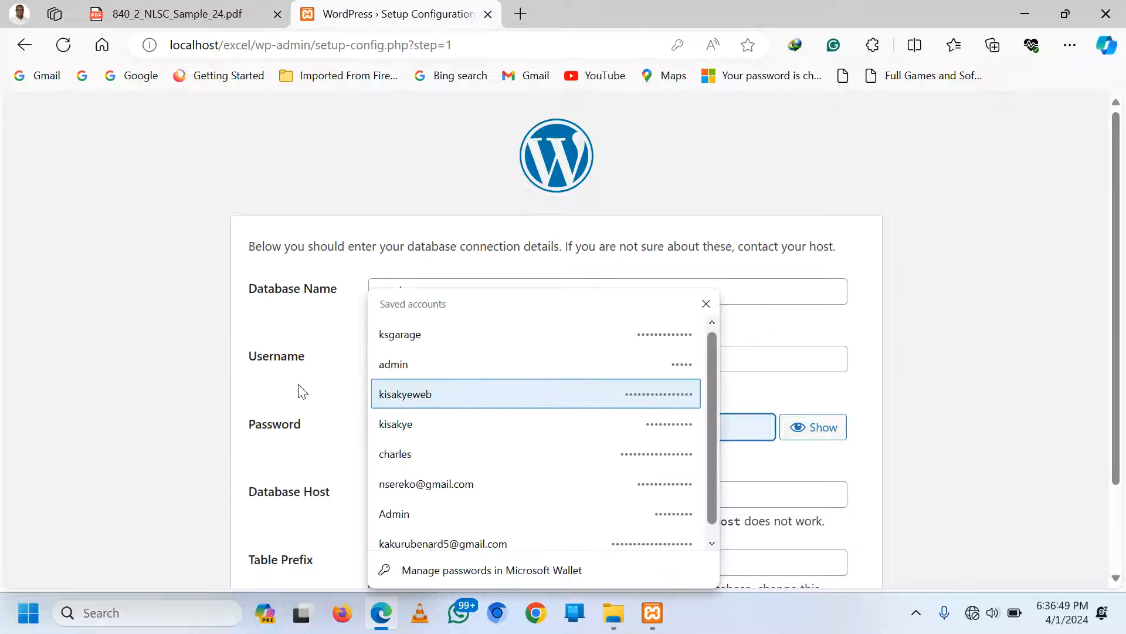
pyautogui.click(804, 326)
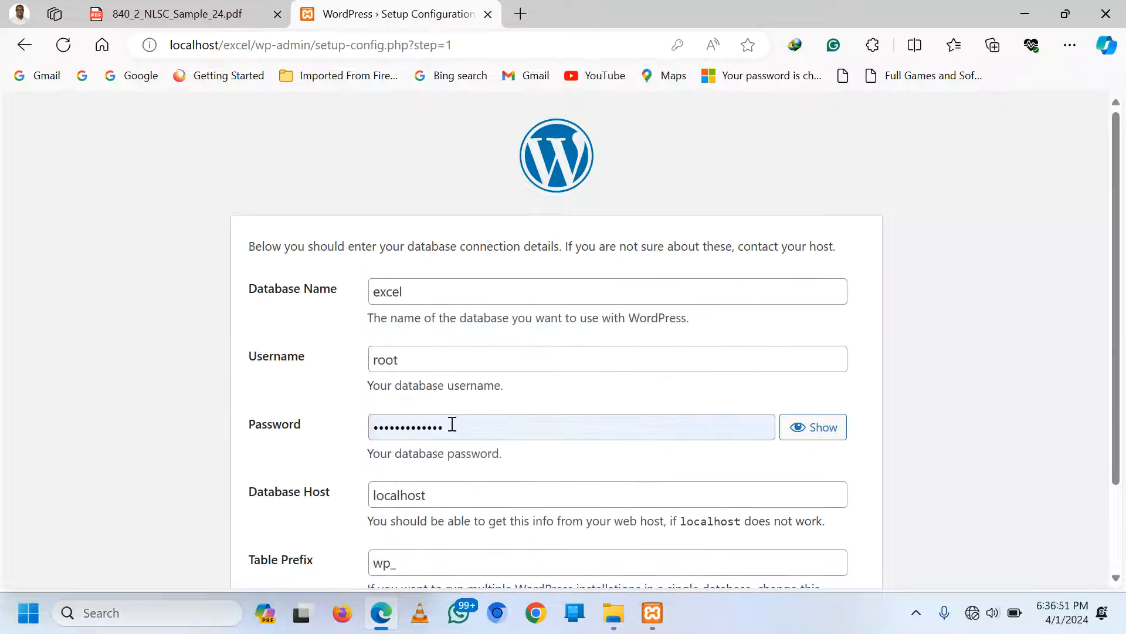
pyautogui.click(452, 425)
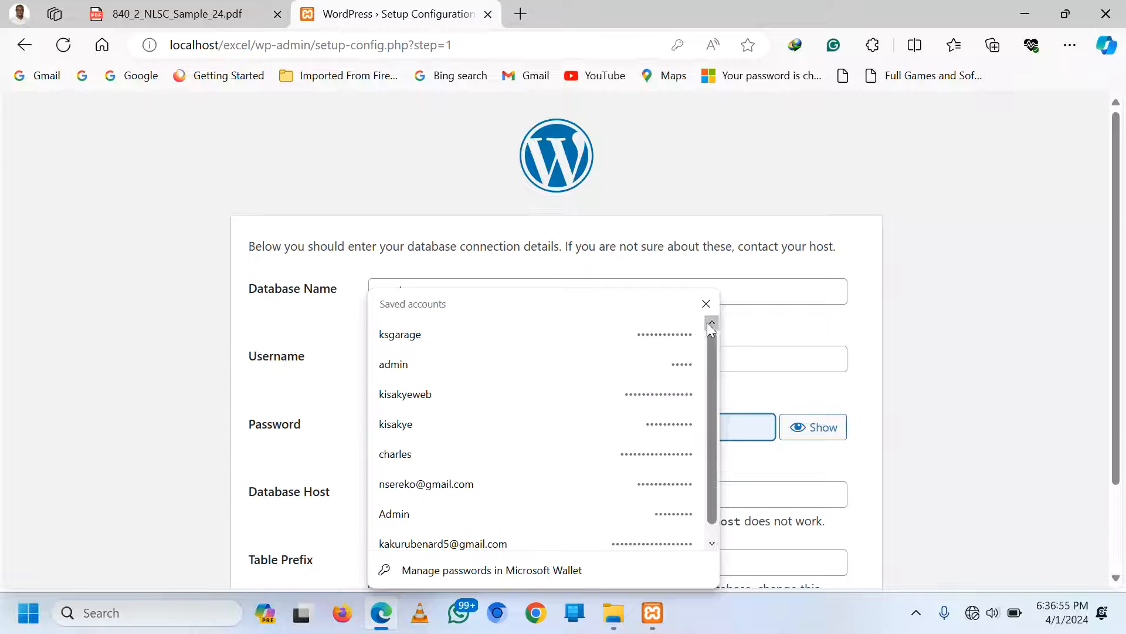
pyautogui.click(707, 304)
pyautogui.click(592, 435)
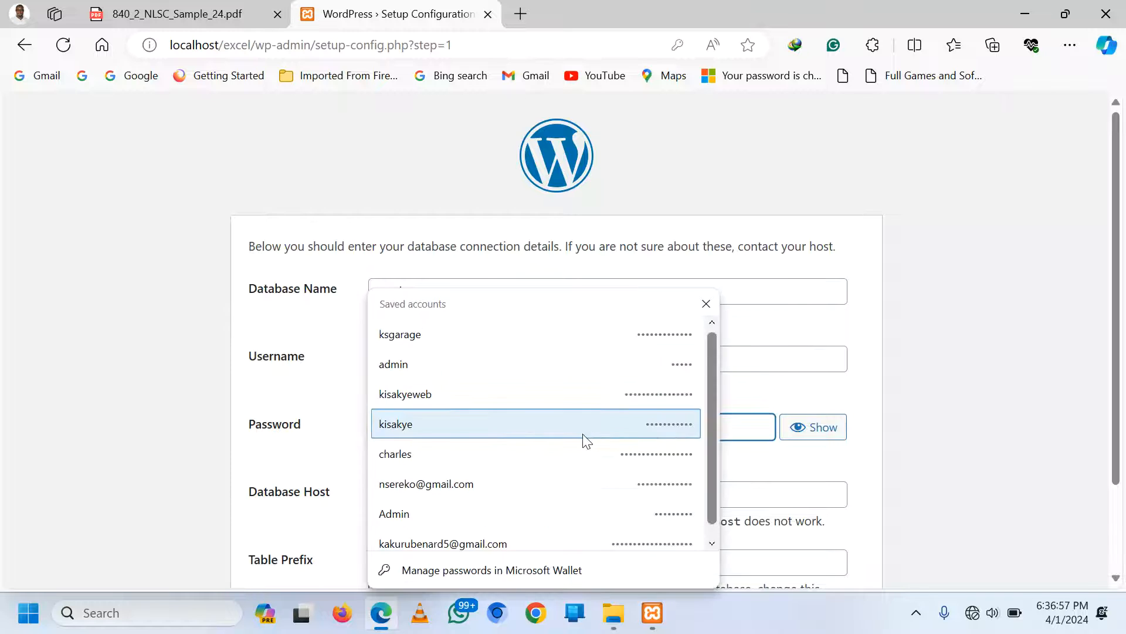
pyautogui.click(184, 420)
pyautogui.scroll(-1, 390, 343)
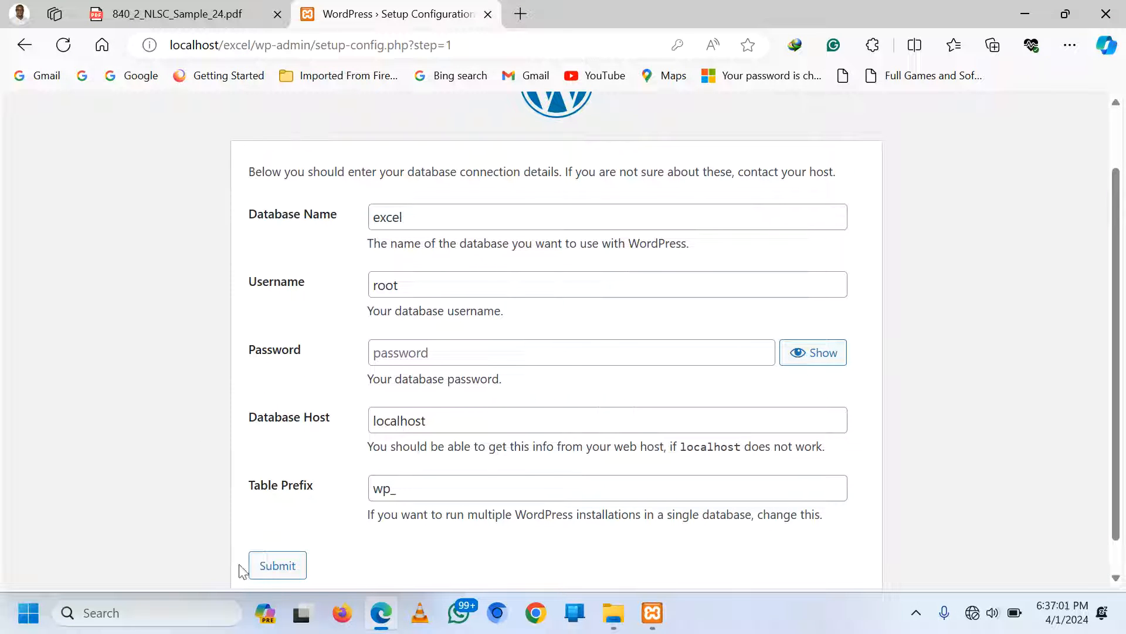
pyautogui.click(267, 567)
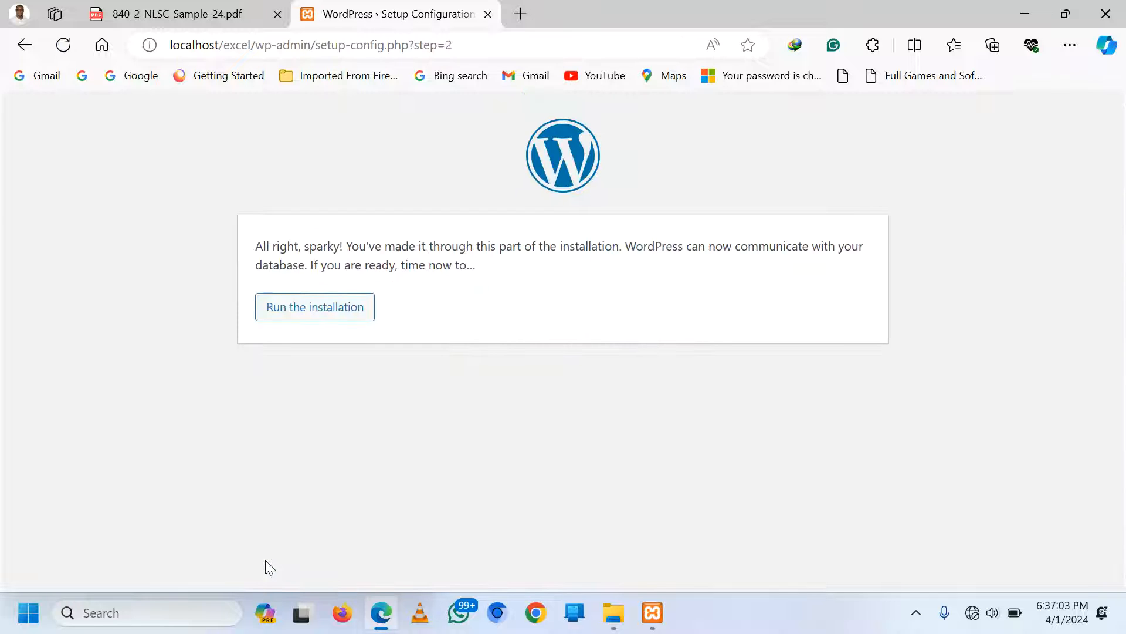
# Start the installation and enter the site title 'Excel High School'
pyautogui.click(320, 308)
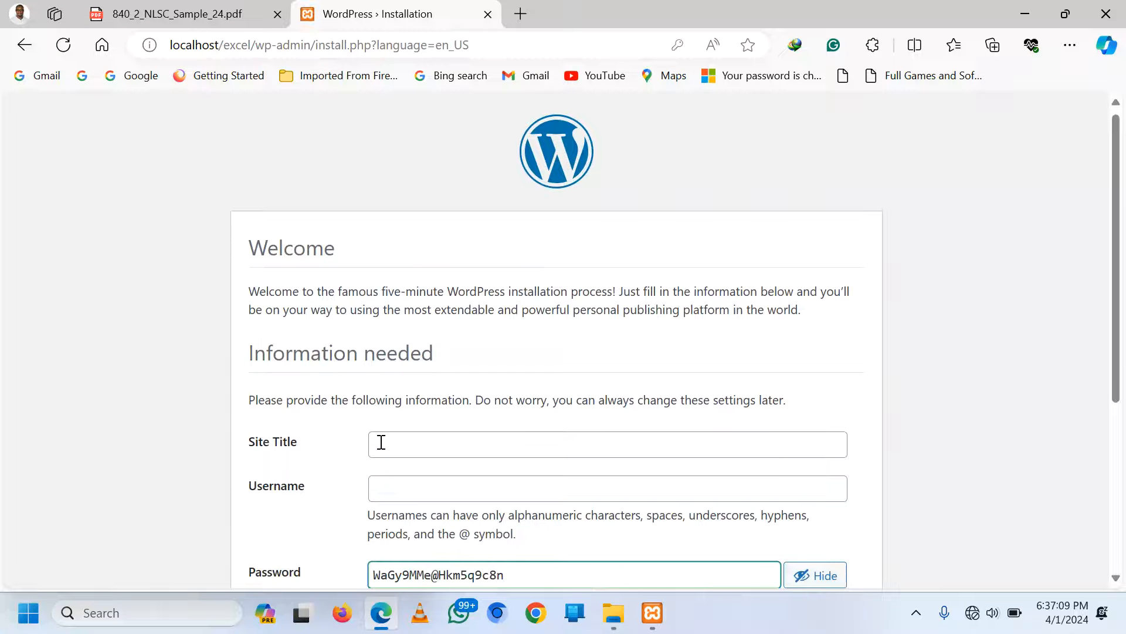
pyautogui.click(382, 441)
pyautogui.click(285, 425)
pyautogui.click(405, 443)
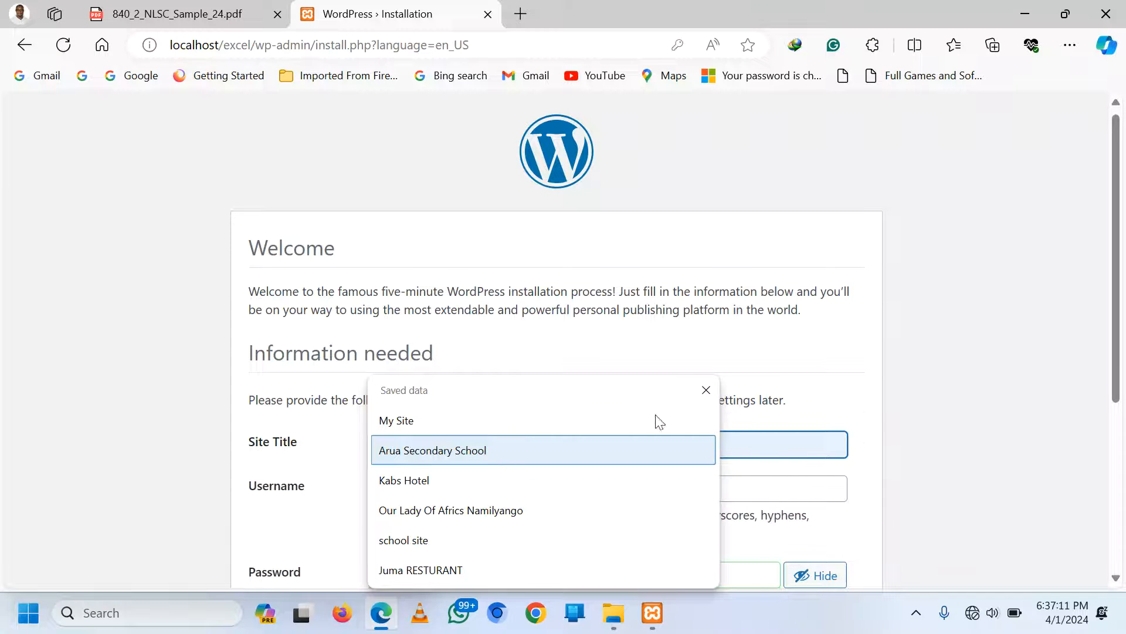
pyautogui.click(816, 445)
pyautogui.click(816, 445)
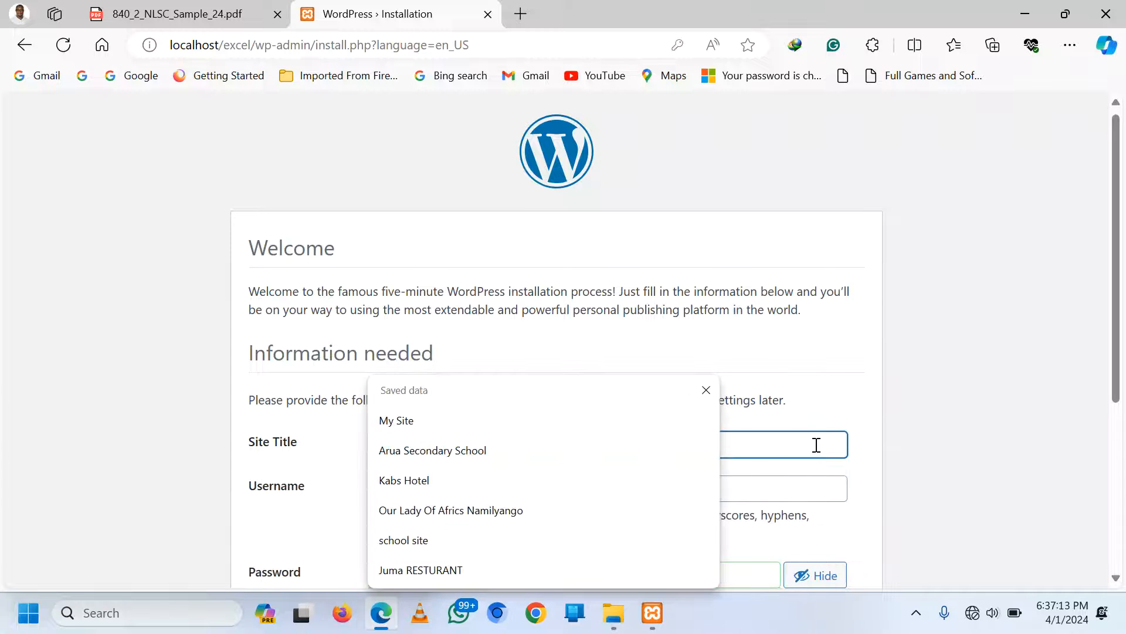
pyautogui.click(706, 389)
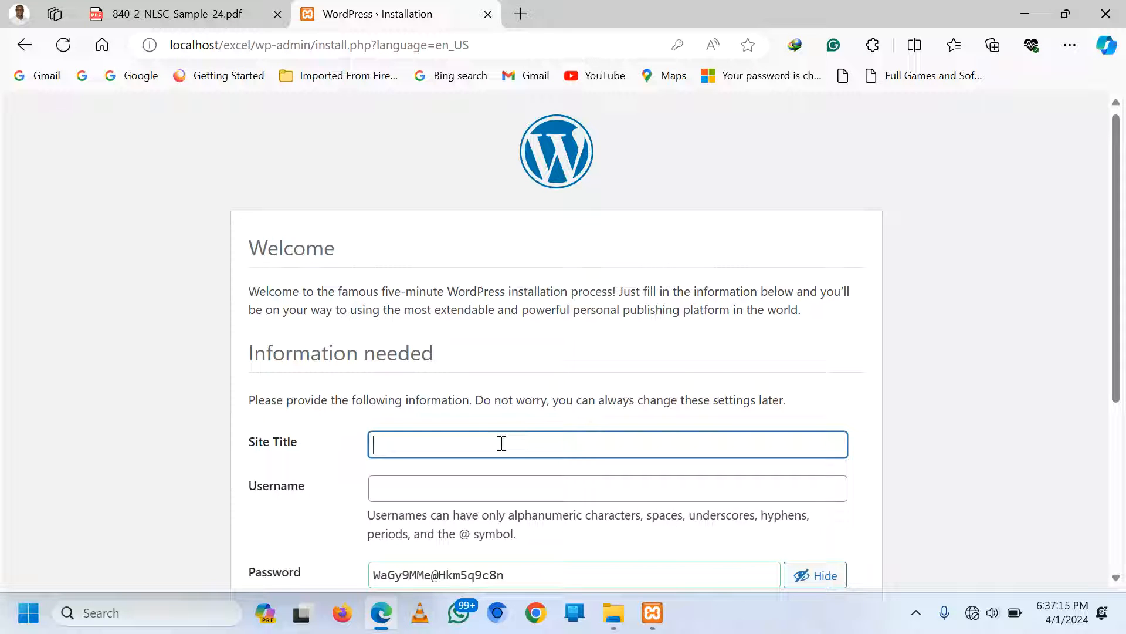
pyautogui.write('Exce')
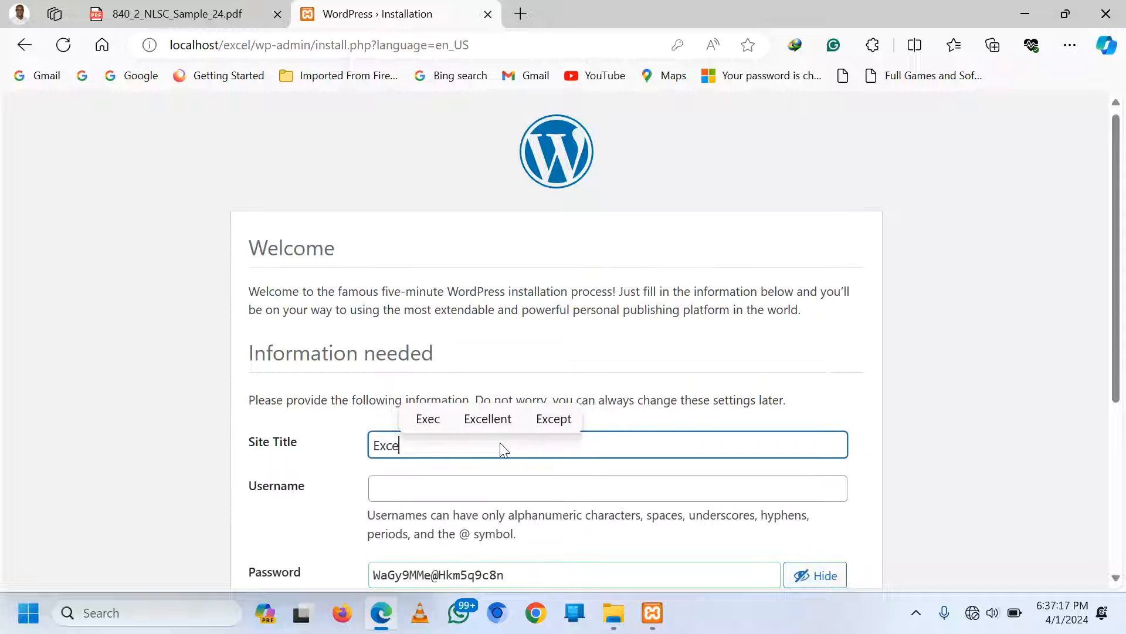
pyautogui.write('l Hif')
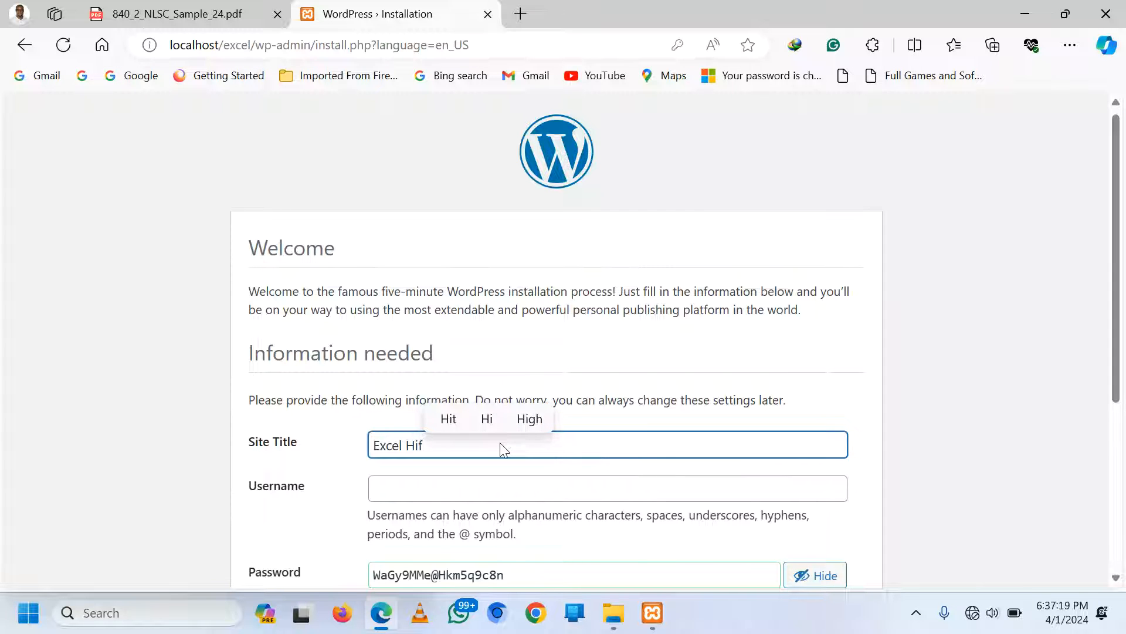
pyautogui.press('BackSpace')
pyautogui.write('gh Sc')
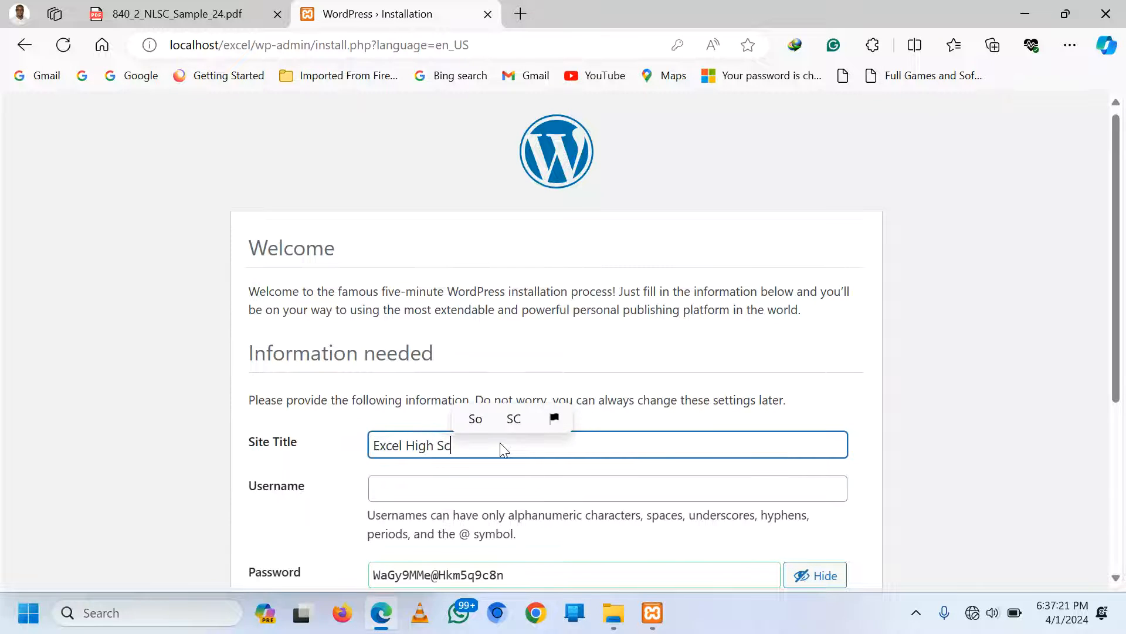
pyautogui.write('hool')
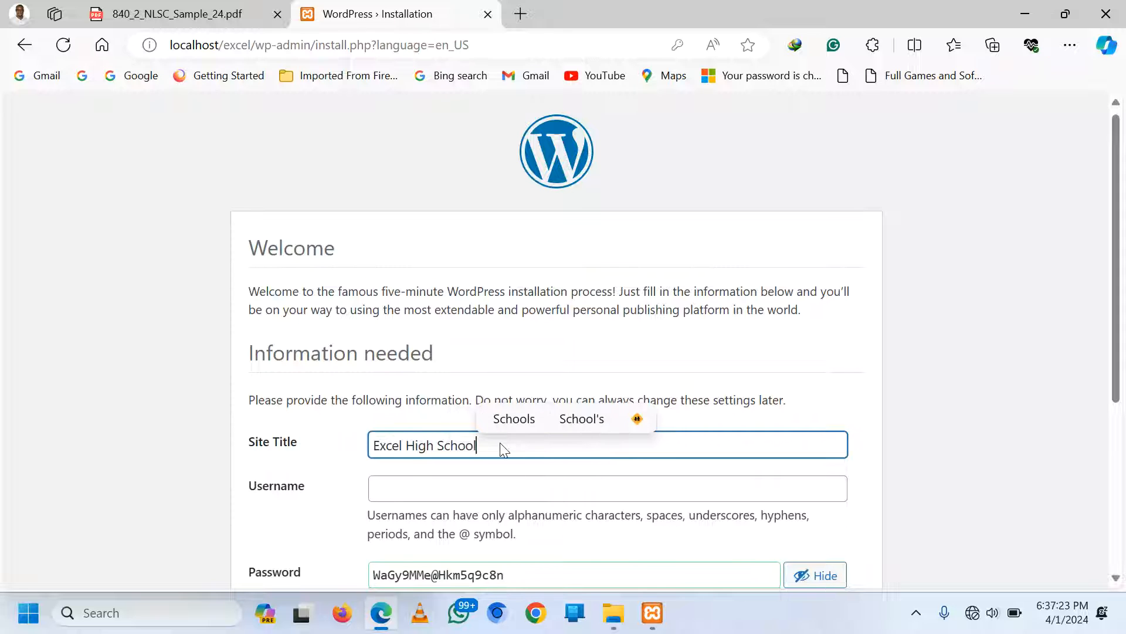
# Enter the admin username and a new password, confirming use of the weak password
pyautogui.click(431, 491)
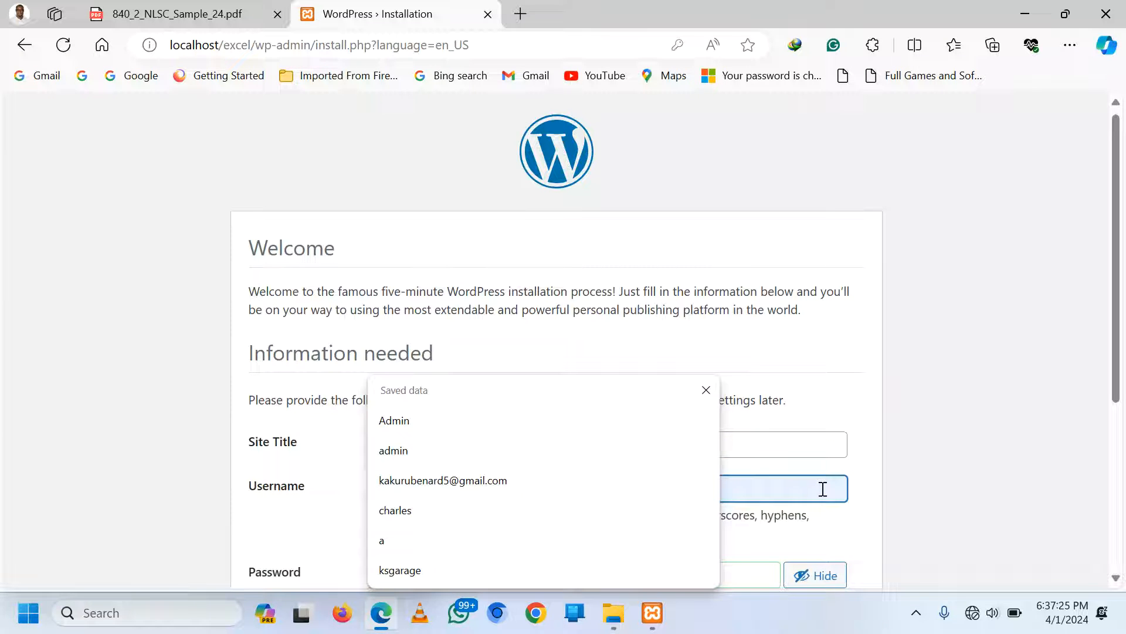
pyautogui.click(708, 392)
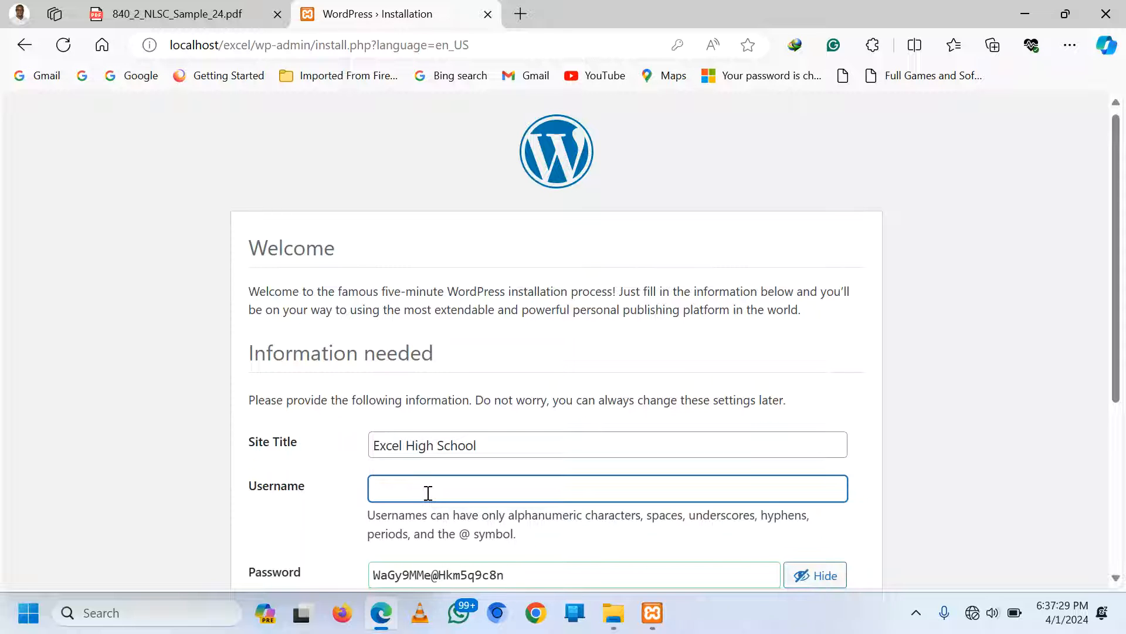
pyautogui.write('excel')
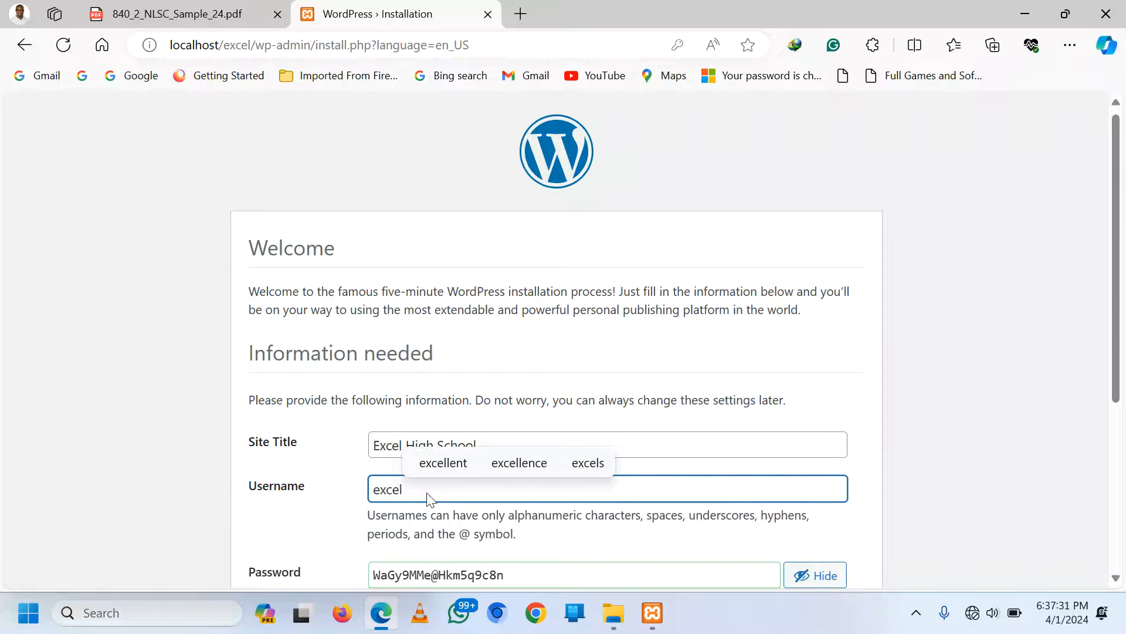
pyautogui.click(951, 309)
pyautogui.scroll(-3, 955, 310)
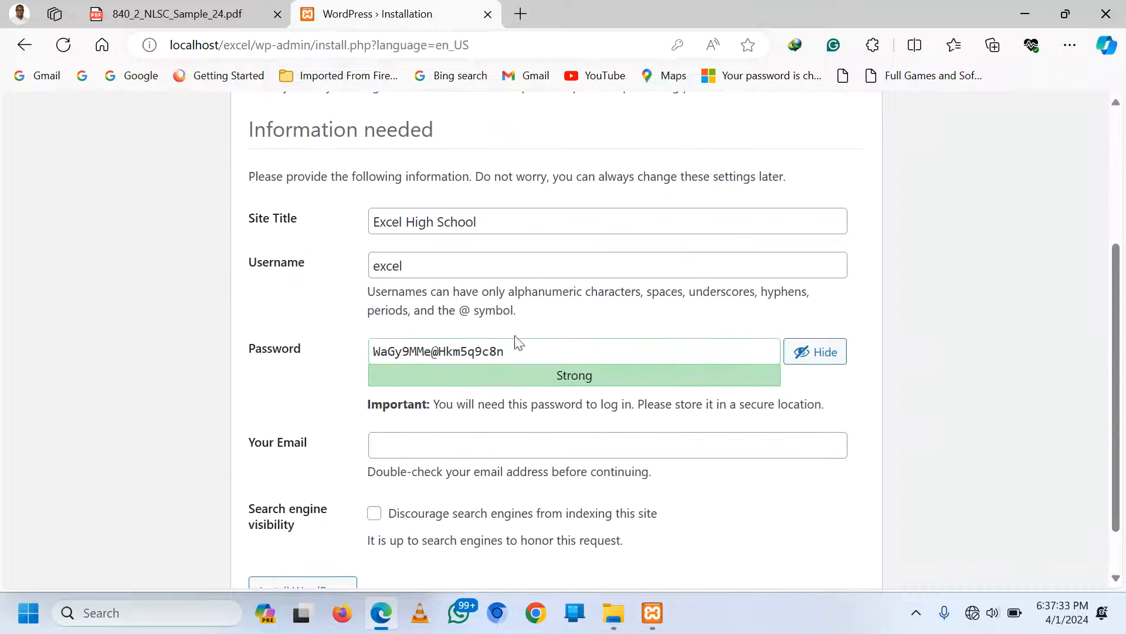
pyautogui.moveTo(506, 351); pyautogui.dragTo(370, 349)
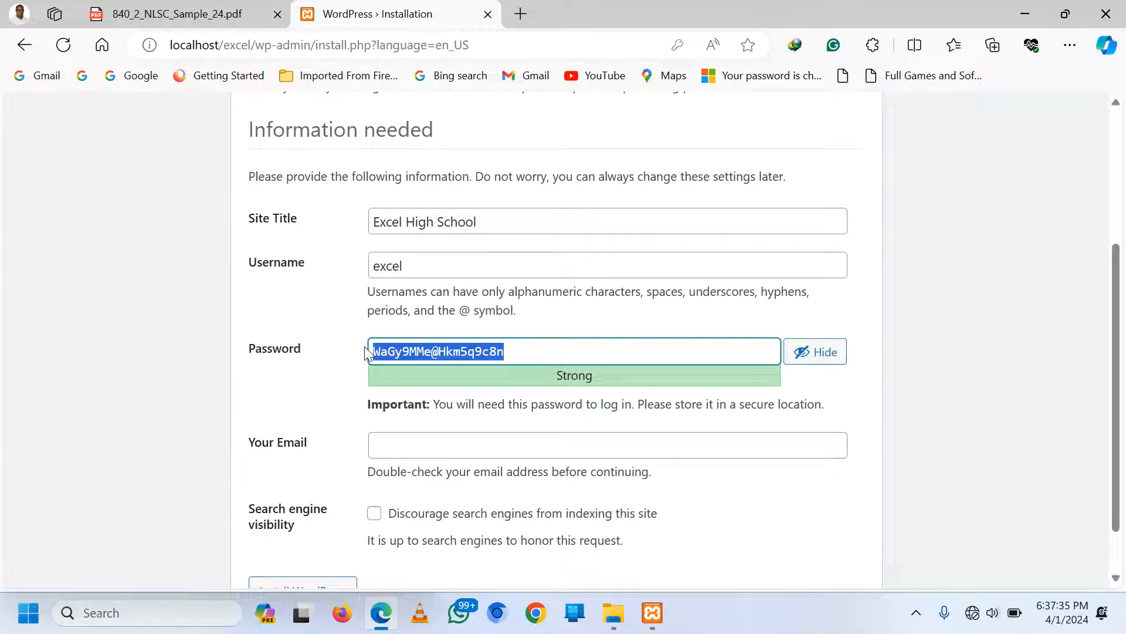
pyautogui.write('excel1')
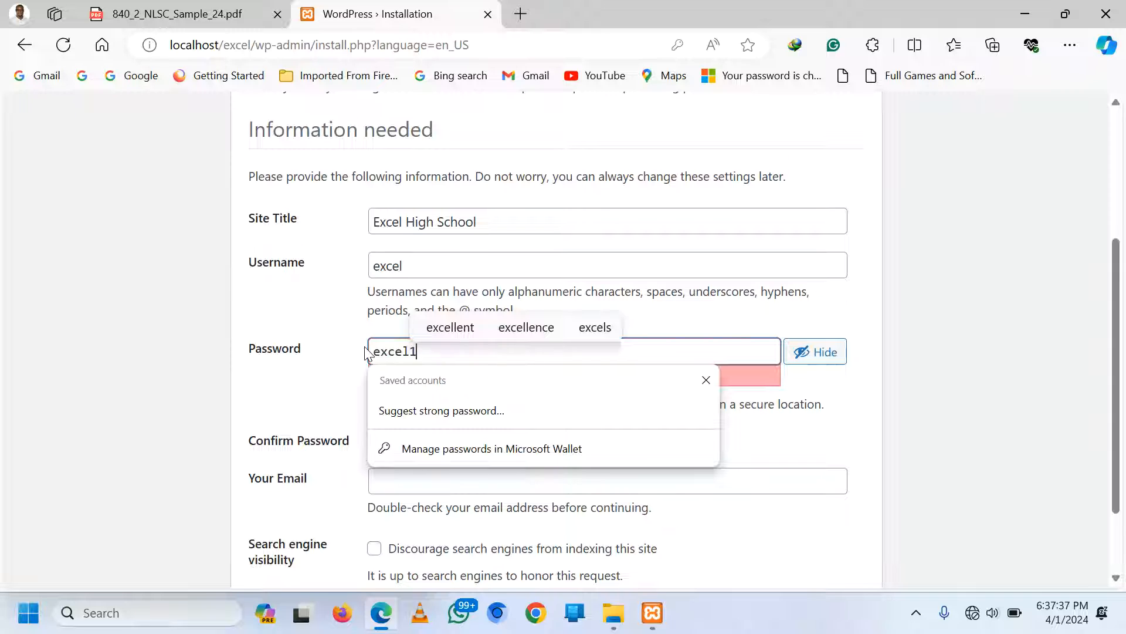
pyautogui.write('234')
pyautogui.click(973, 317)
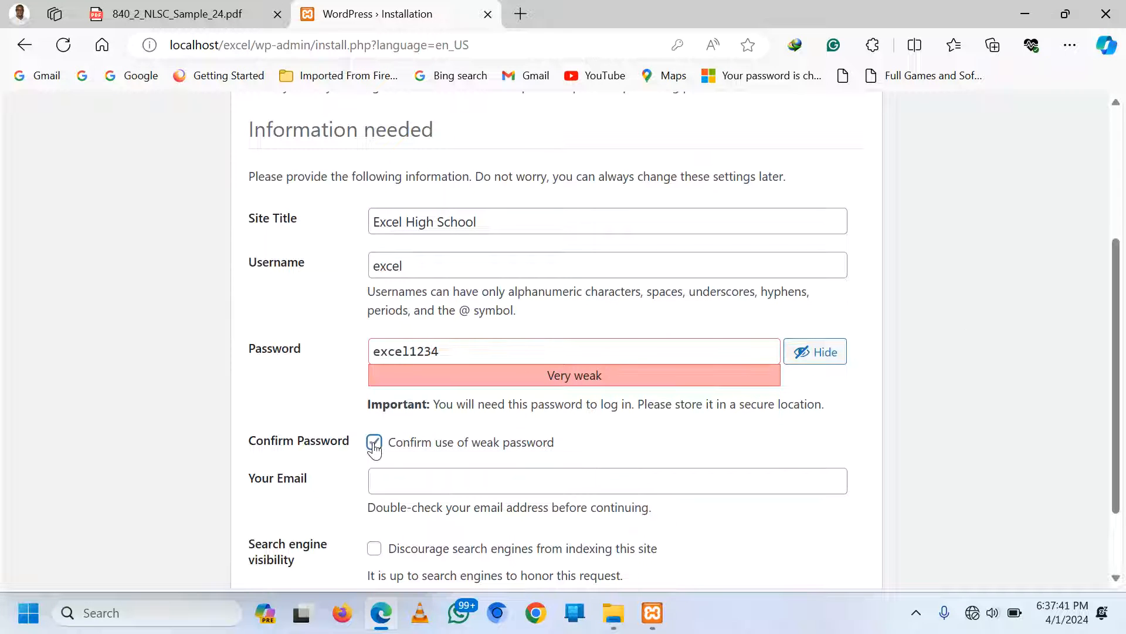
# Fill in the admin e-mail address on the installation form
pyautogui.click(419, 487)
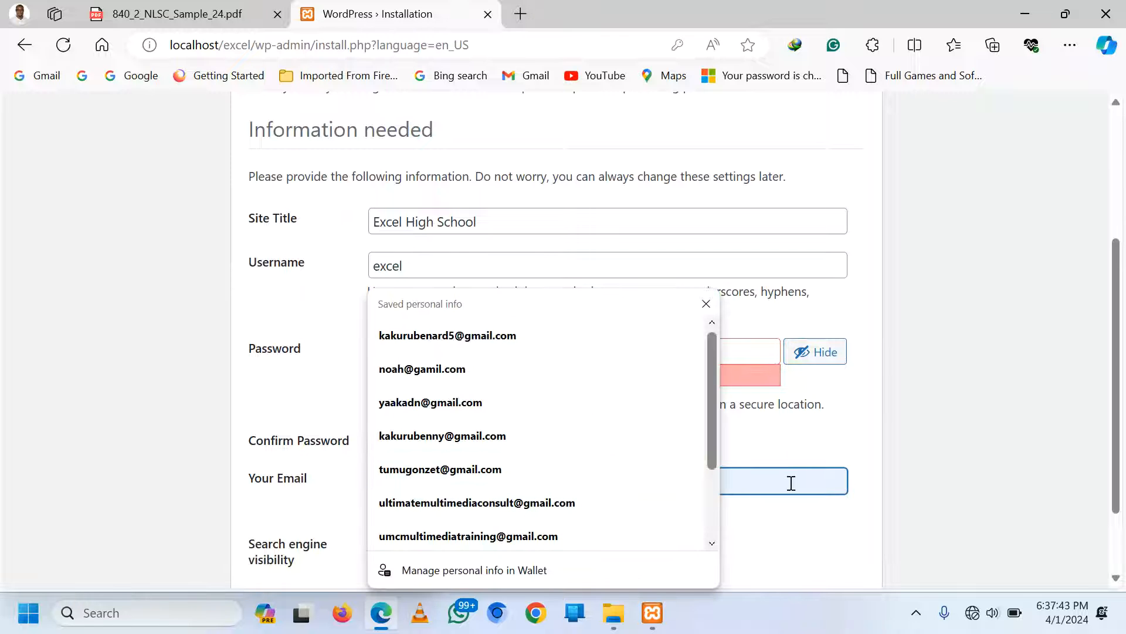
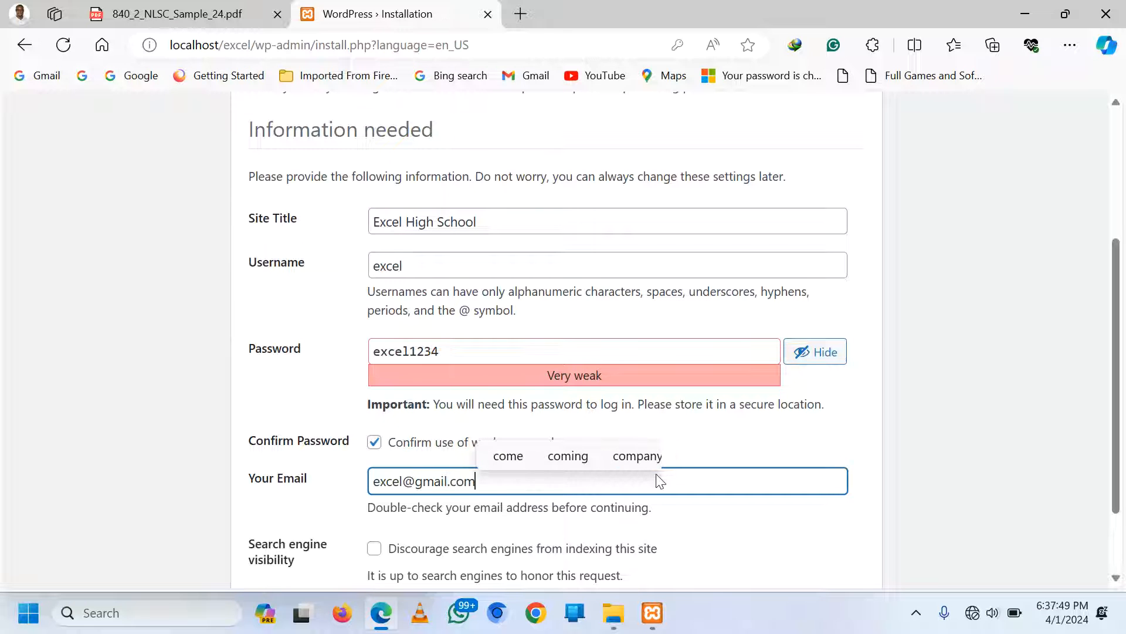
pyautogui.click(1004, 423)
pyautogui.scroll(-1, 916, 428)
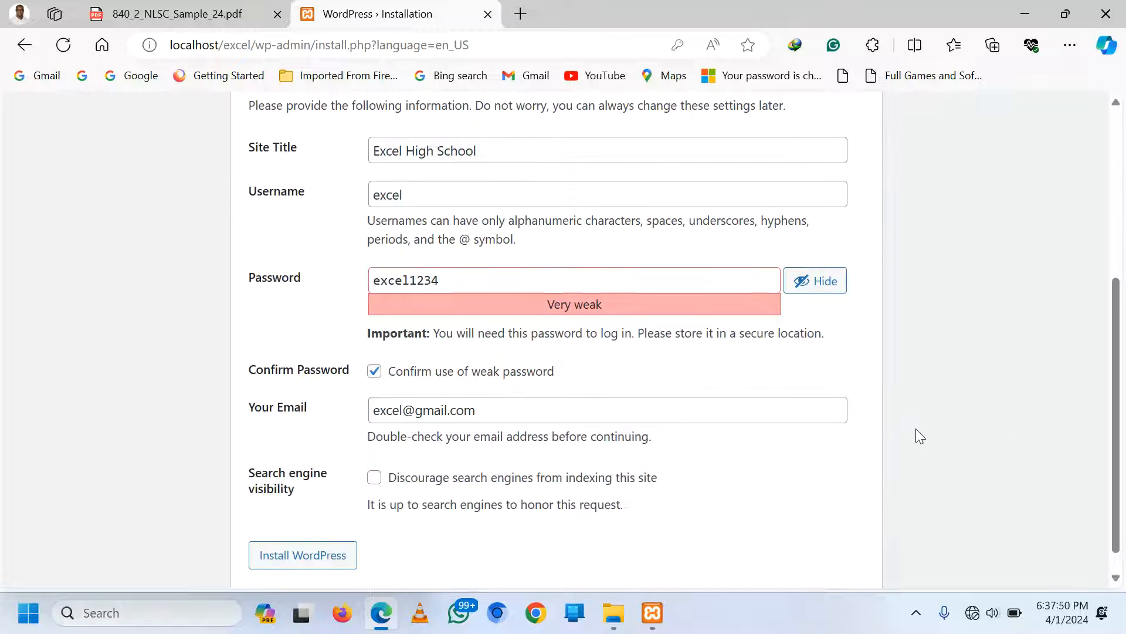
# Install WordPress, then log in with the new admin credentials to reach the Dashboard
pyautogui.click(302, 554)
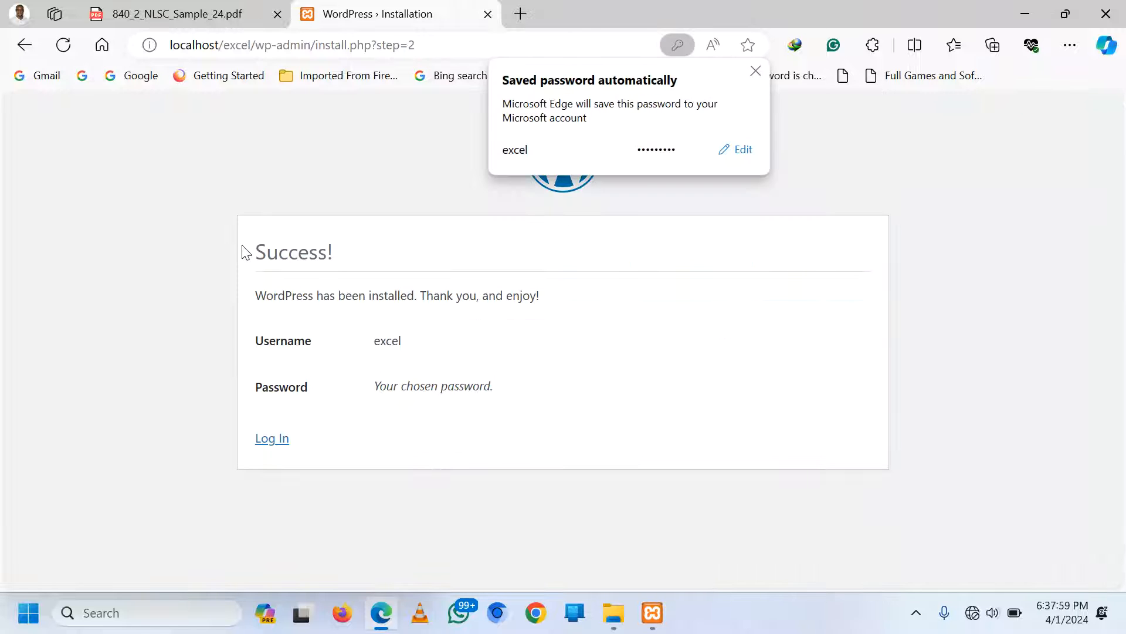
pyautogui.click(756, 71)
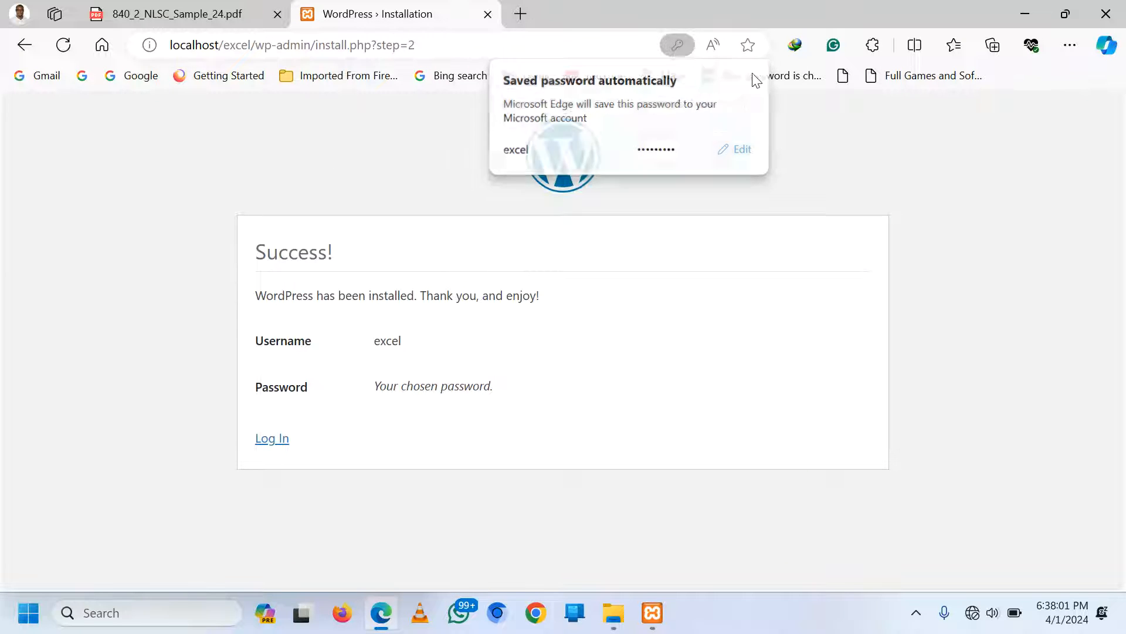
pyautogui.click(275, 440)
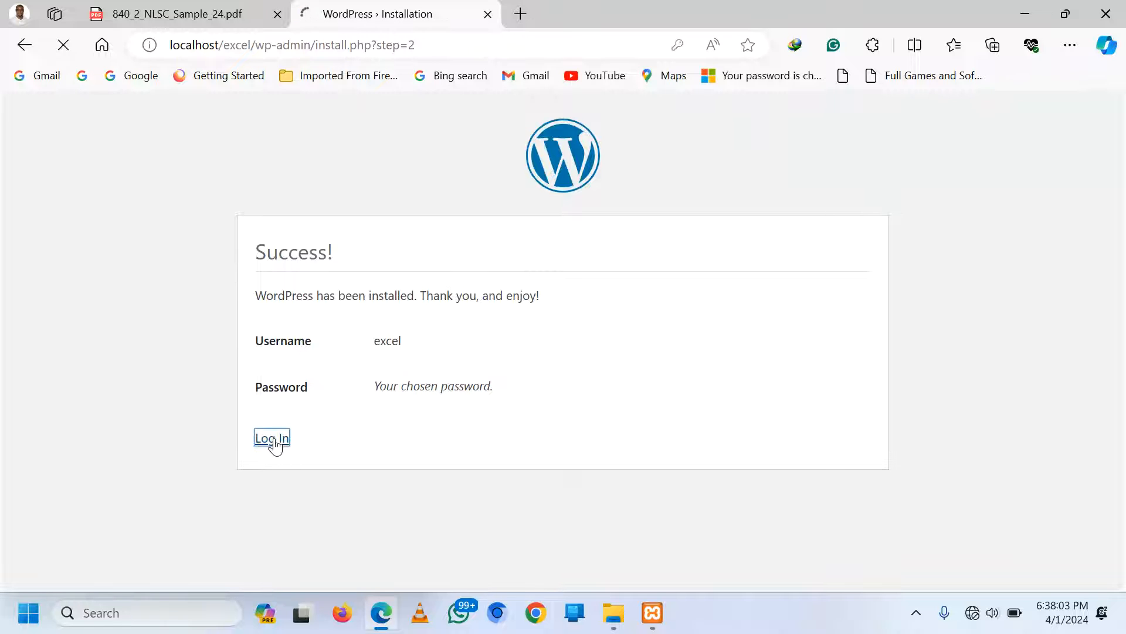
pyautogui.click(663, 379)
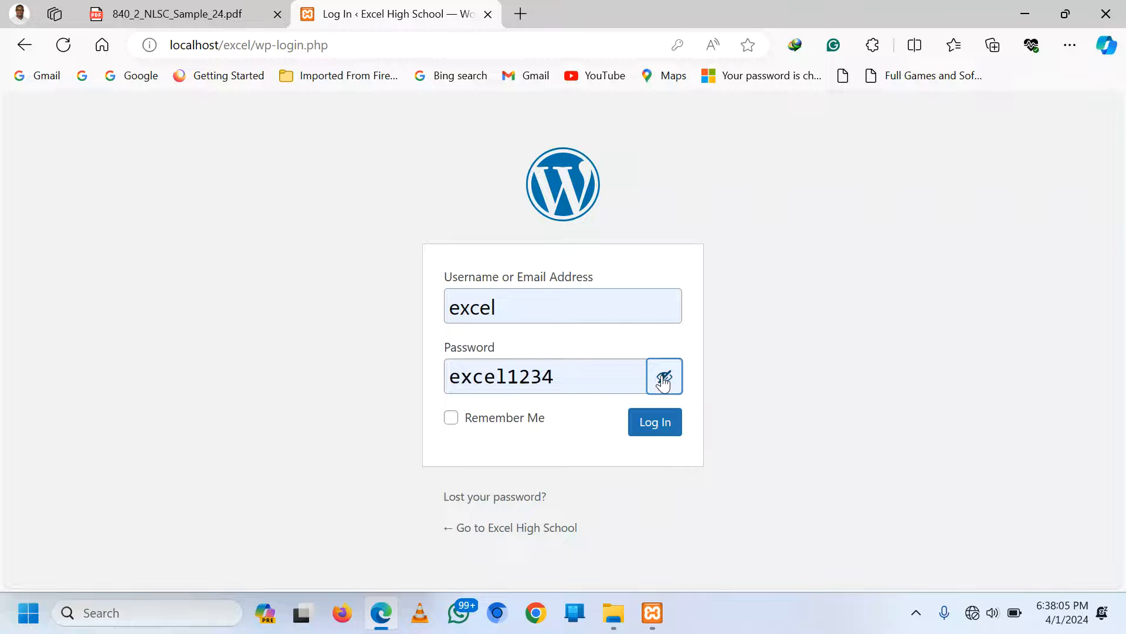
pyautogui.click(656, 431)
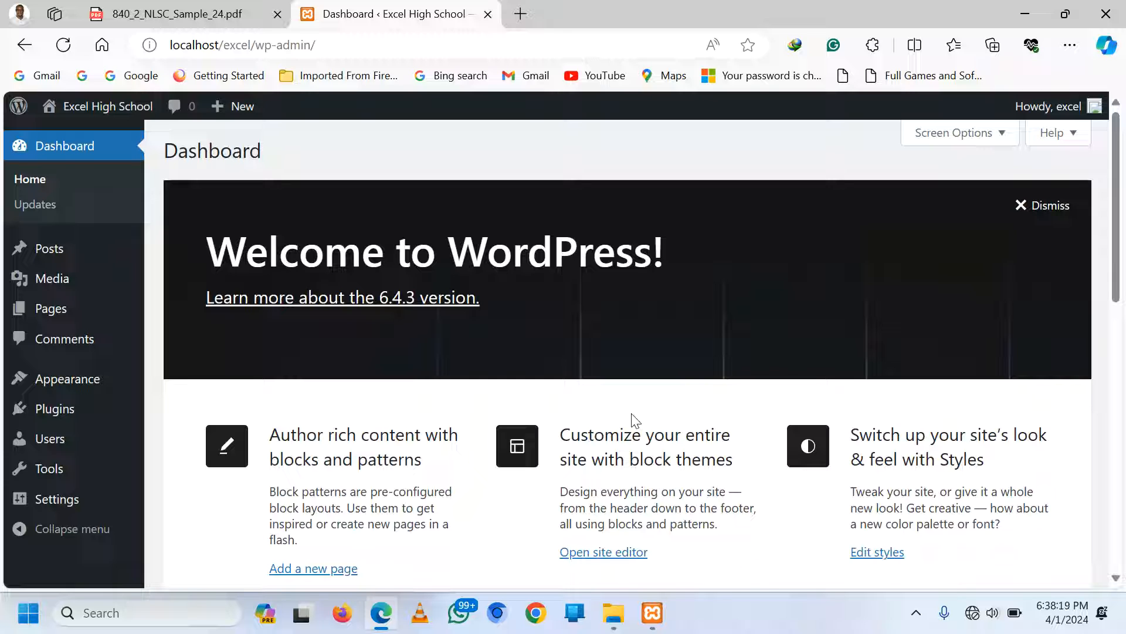
# Upload simply-static.zip from Downloads\Website Files as a plugin, install it and activate it
pyautogui.moveTo(63, 414)
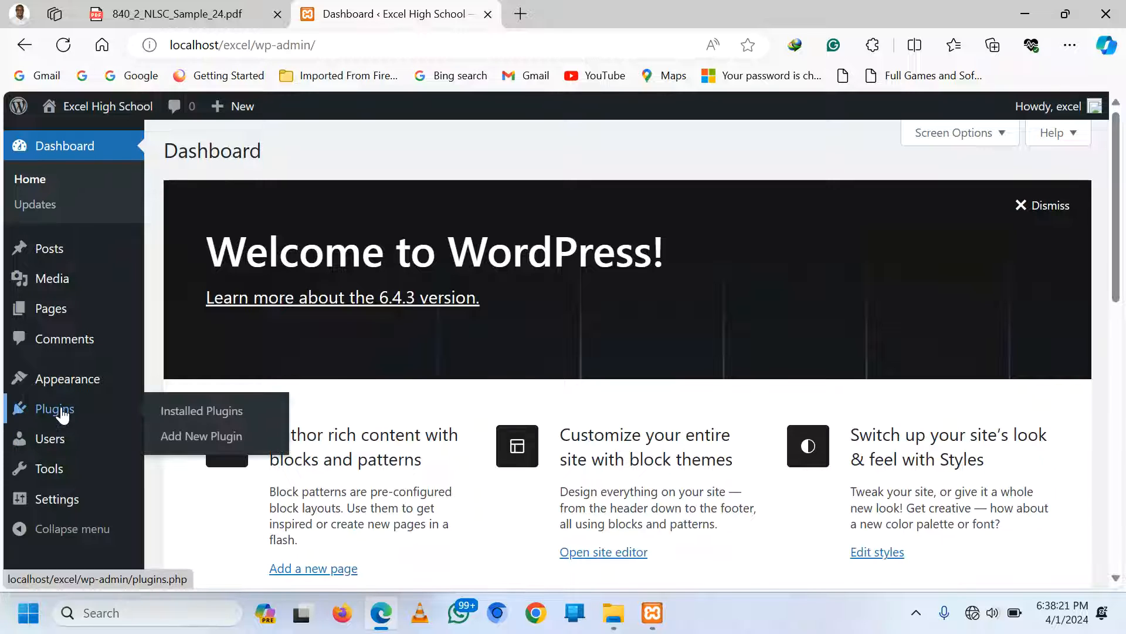
pyautogui.click(189, 442)
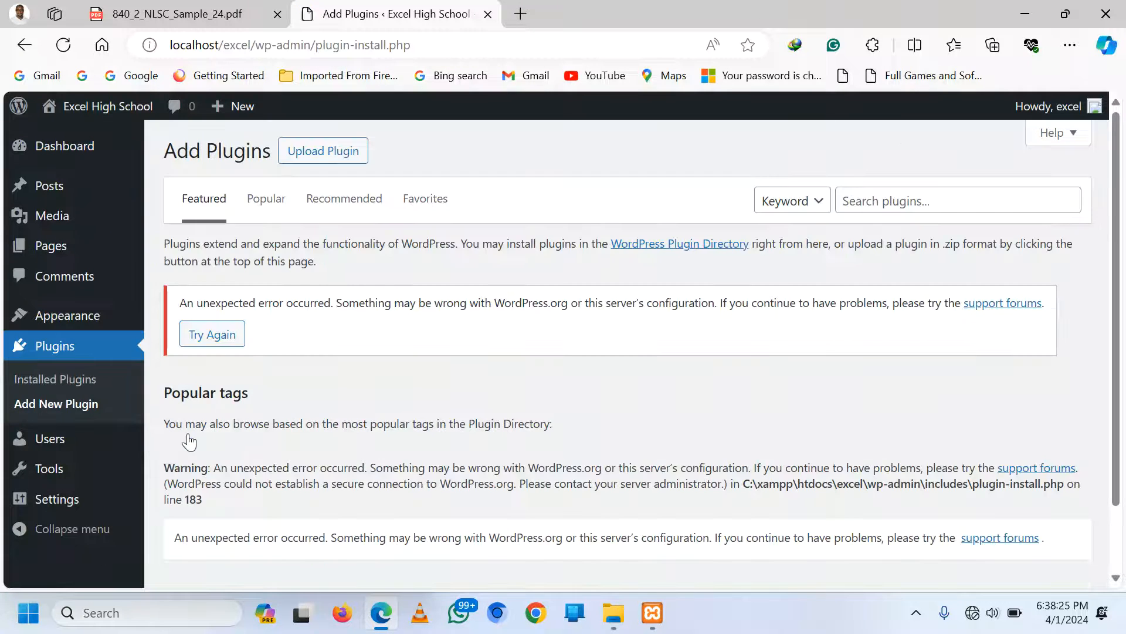
pyautogui.click(312, 160)
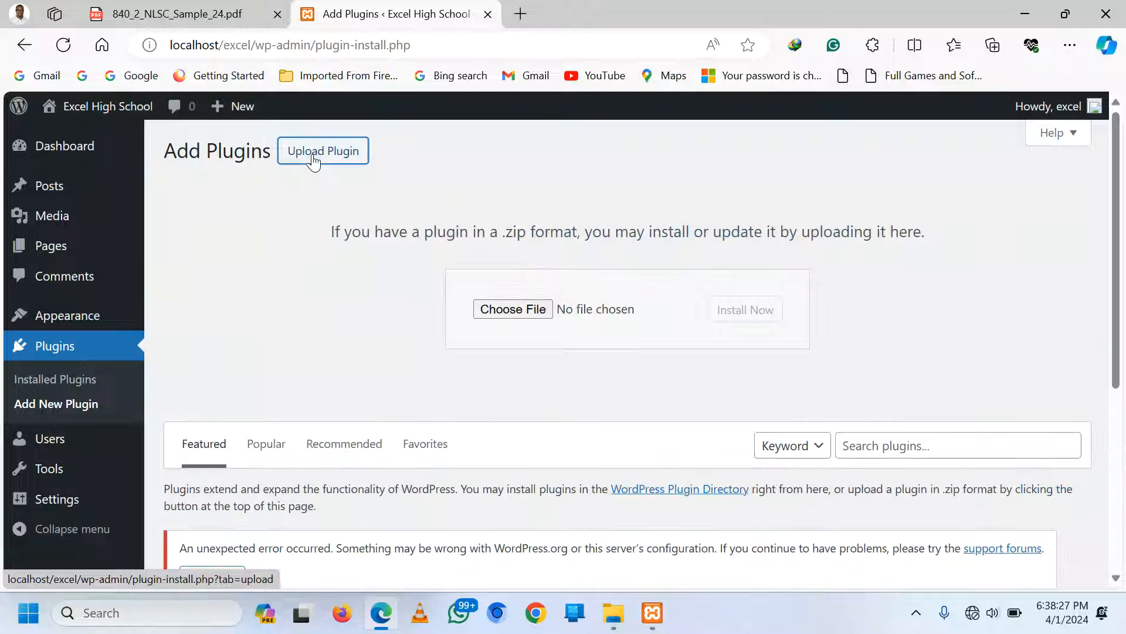
pyautogui.click(524, 311)
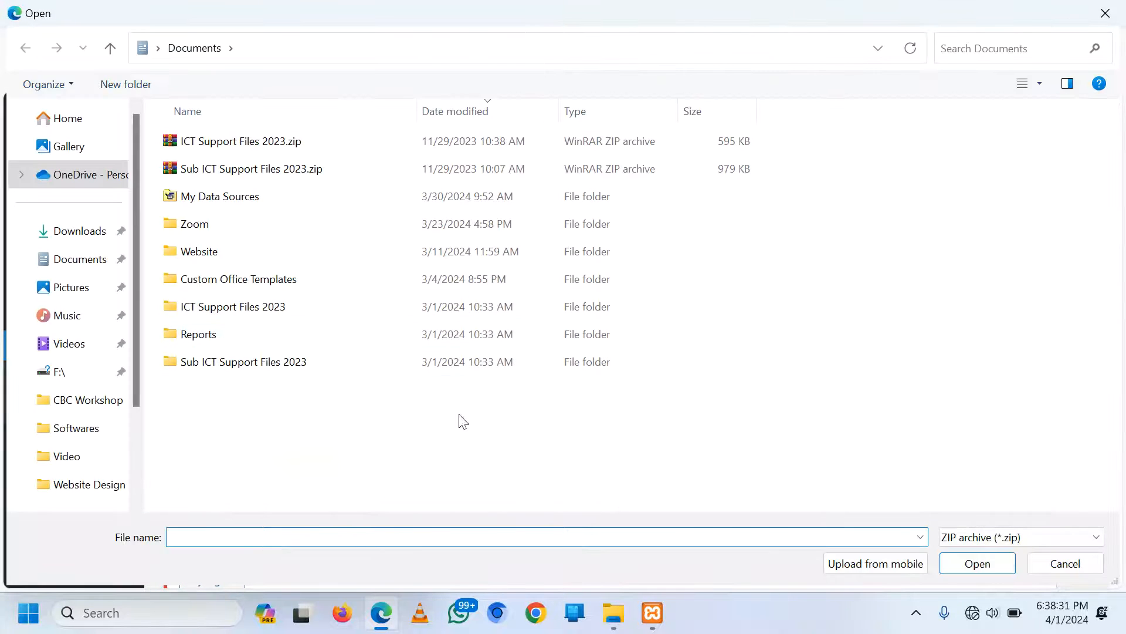
pyautogui.click(68, 241)
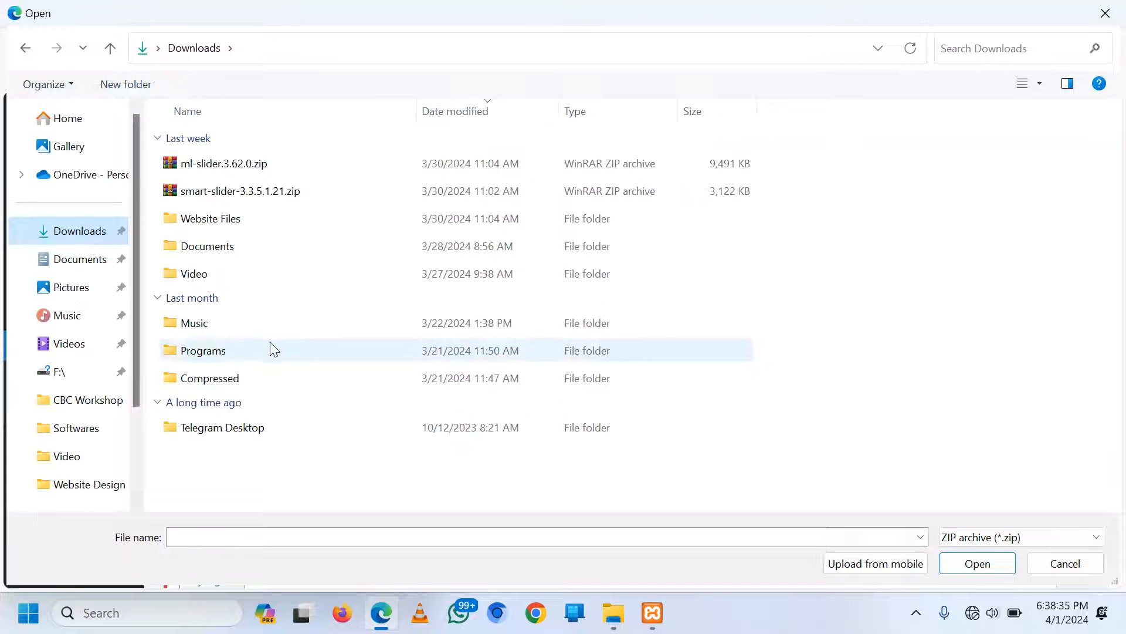
pyautogui.doubleClick(235, 222)
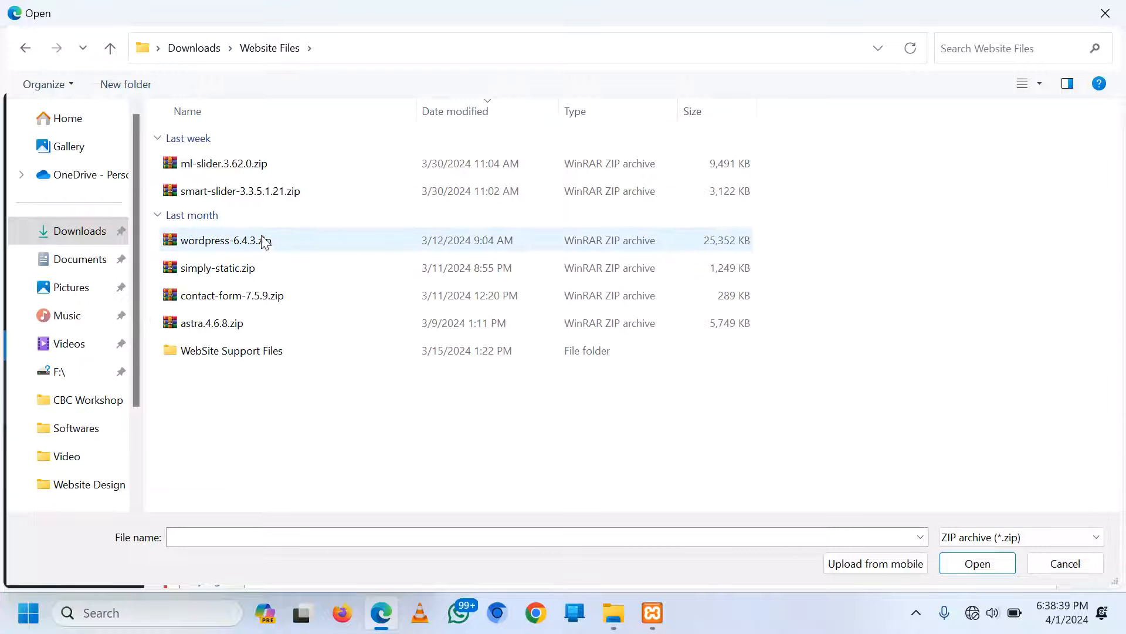
pyautogui.doubleClick(210, 274)
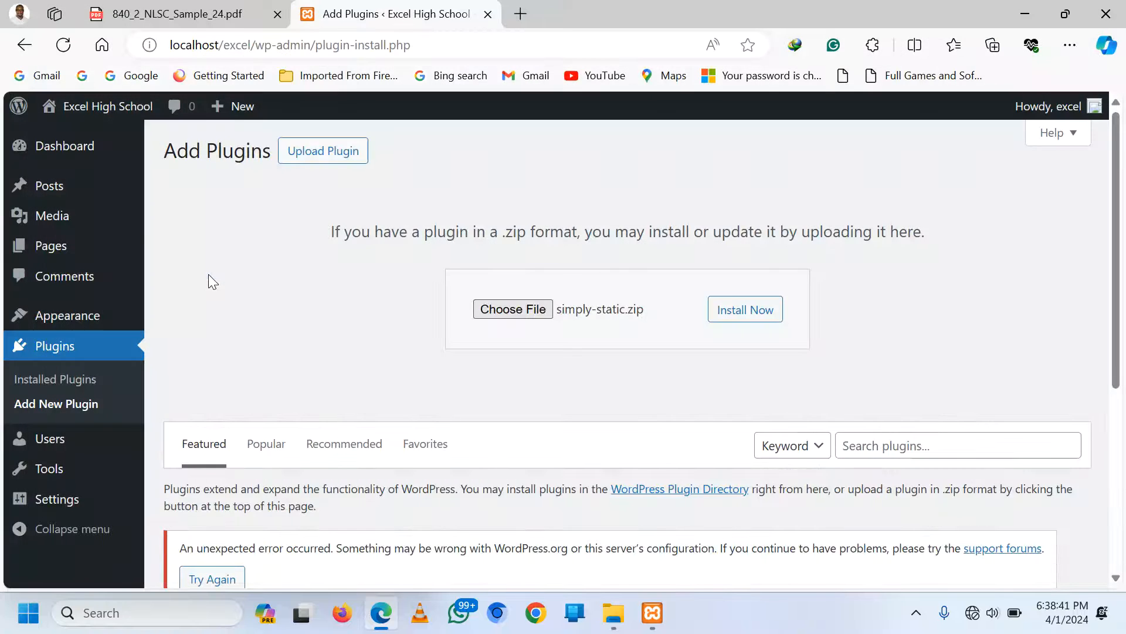
pyautogui.click(747, 311)
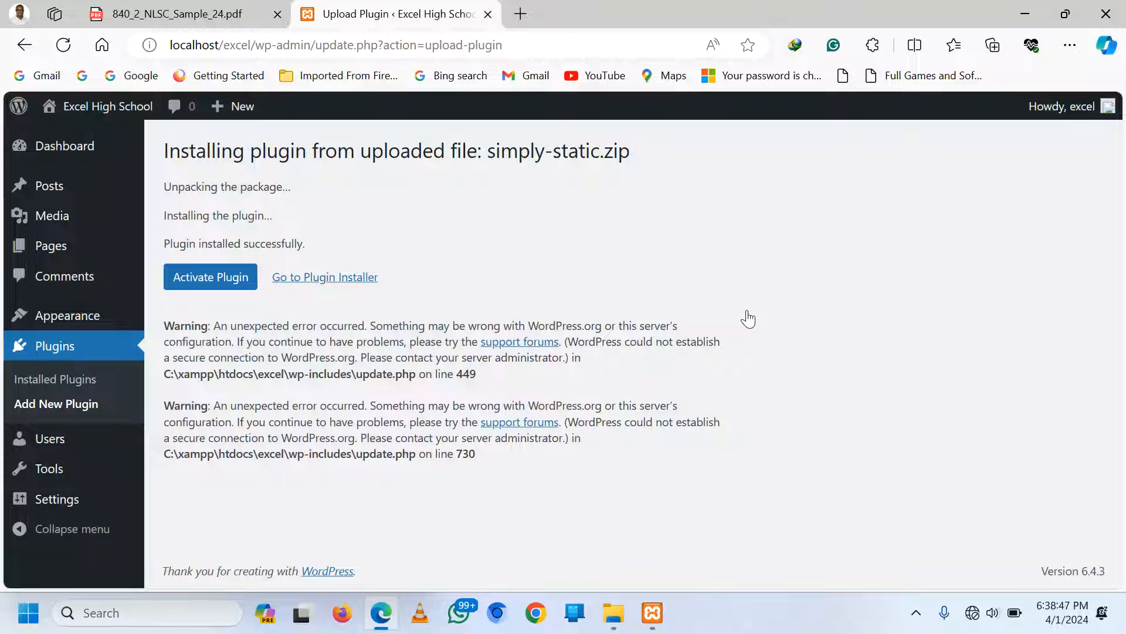
pyautogui.click(220, 281)
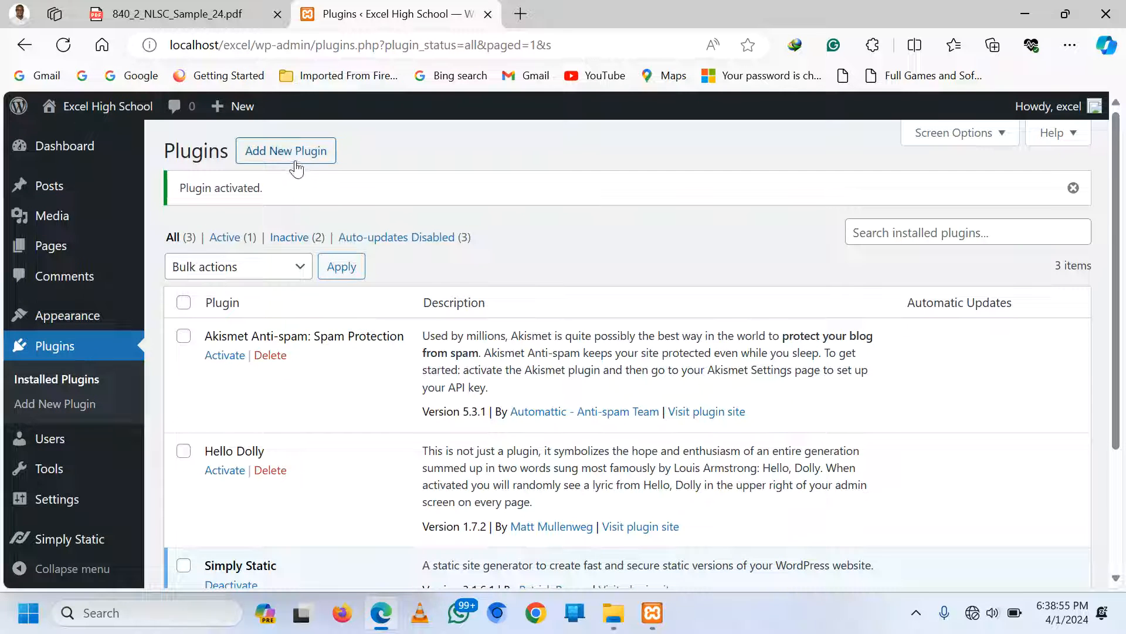
pyautogui.click(292, 162)
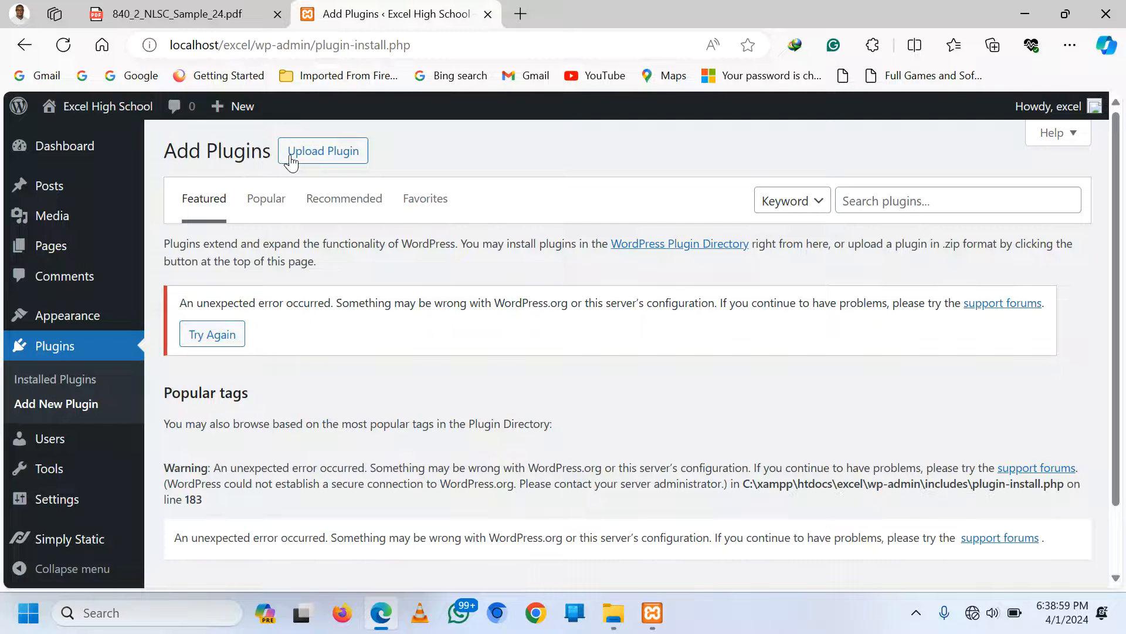
pyautogui.click(327, 164)
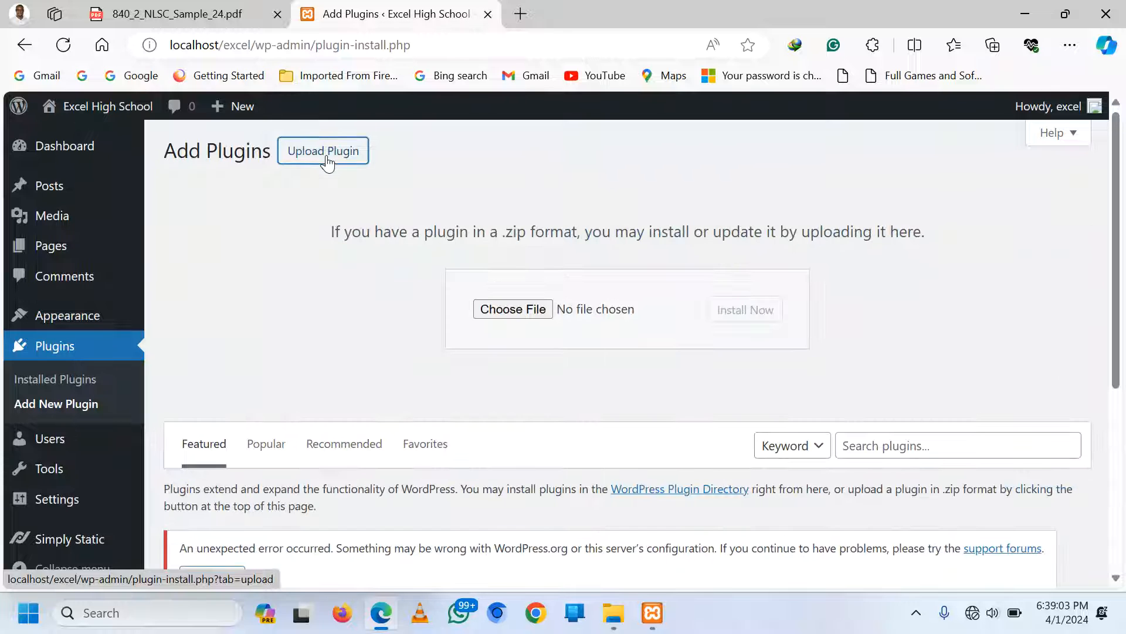
pyautogui.click(513, 310)
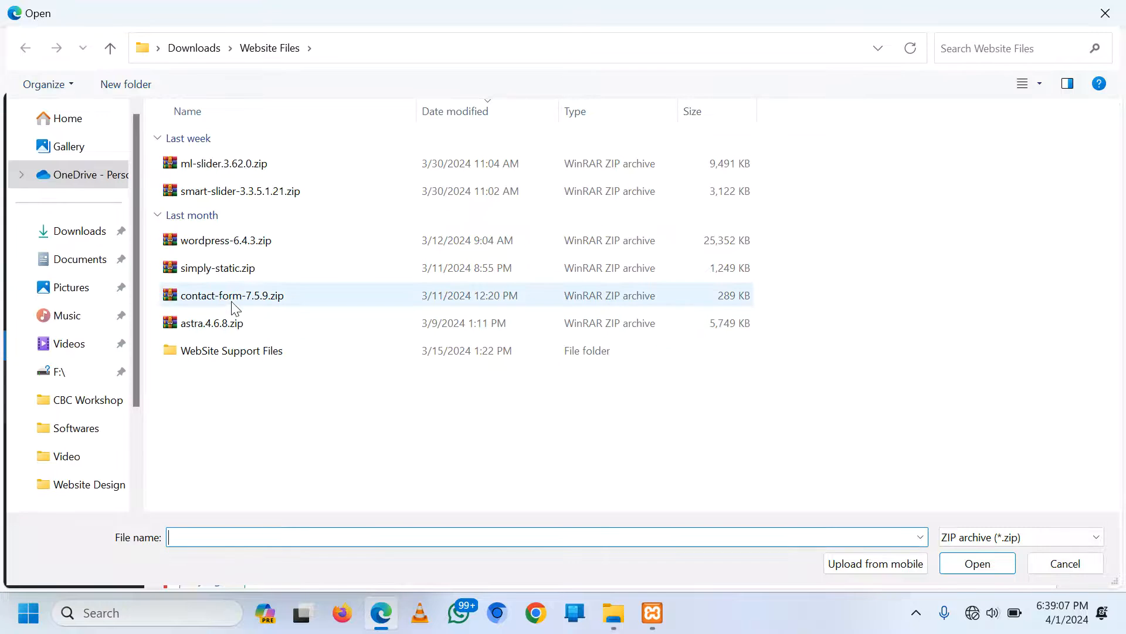
pyautogui.doubleClick(228, 298)
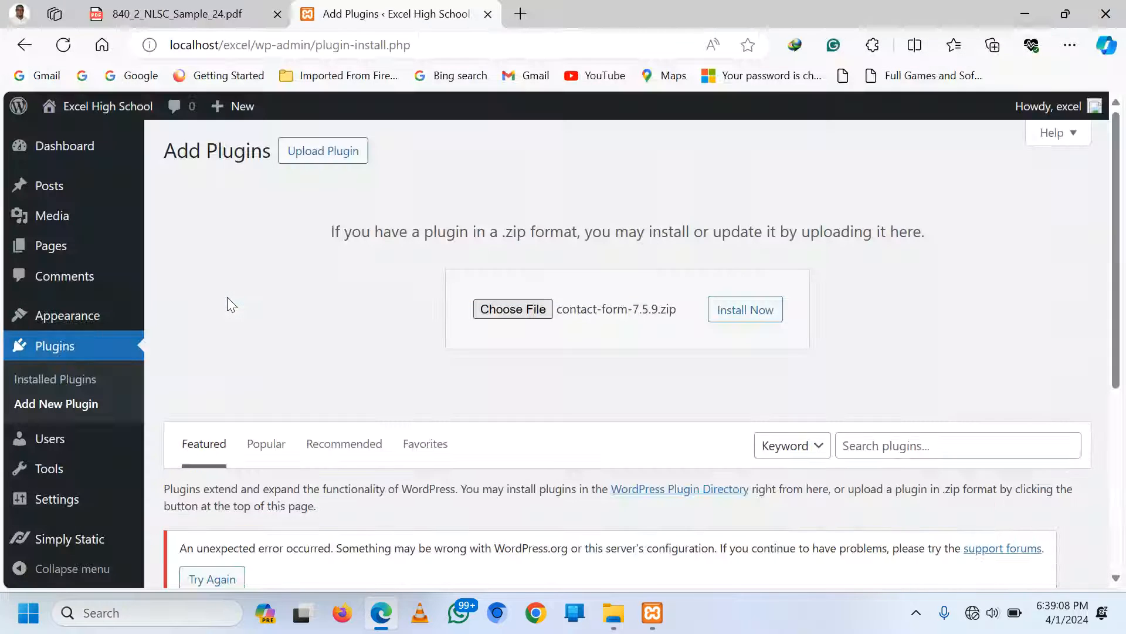
pyautogui.click(750, 316)
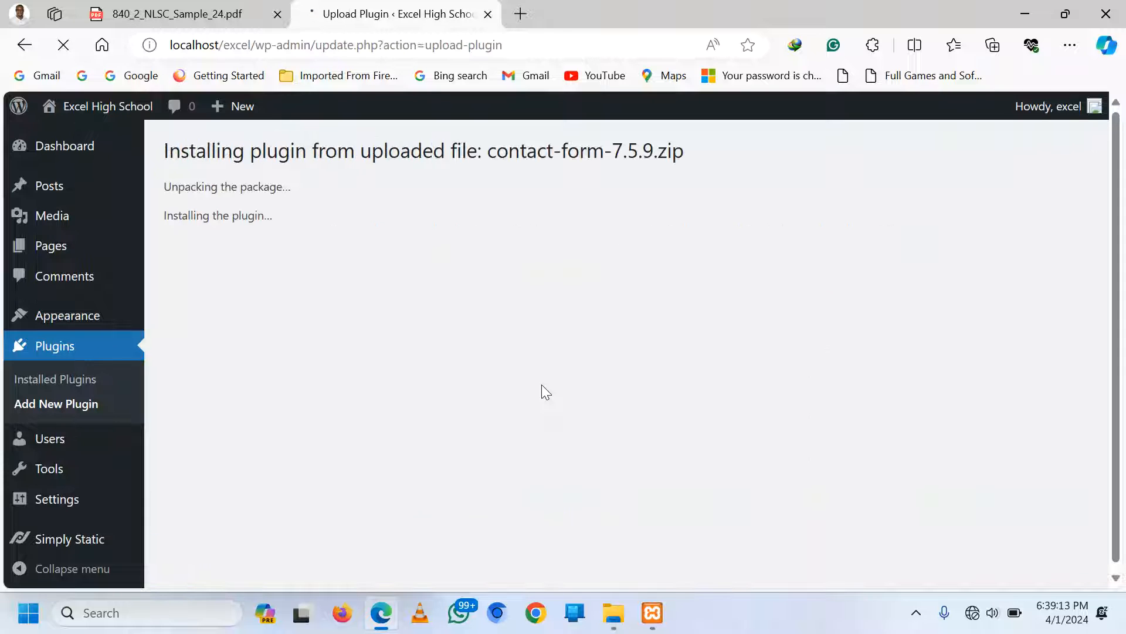
pyautogui.click(212, 278)
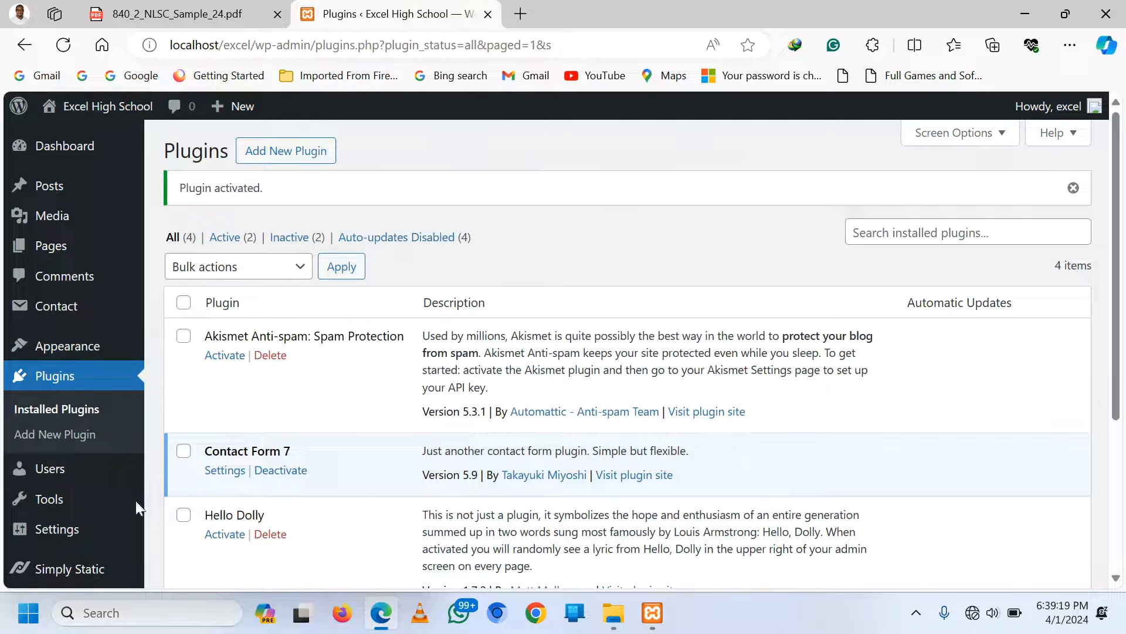
pyautogui.moveTo(56, 572)
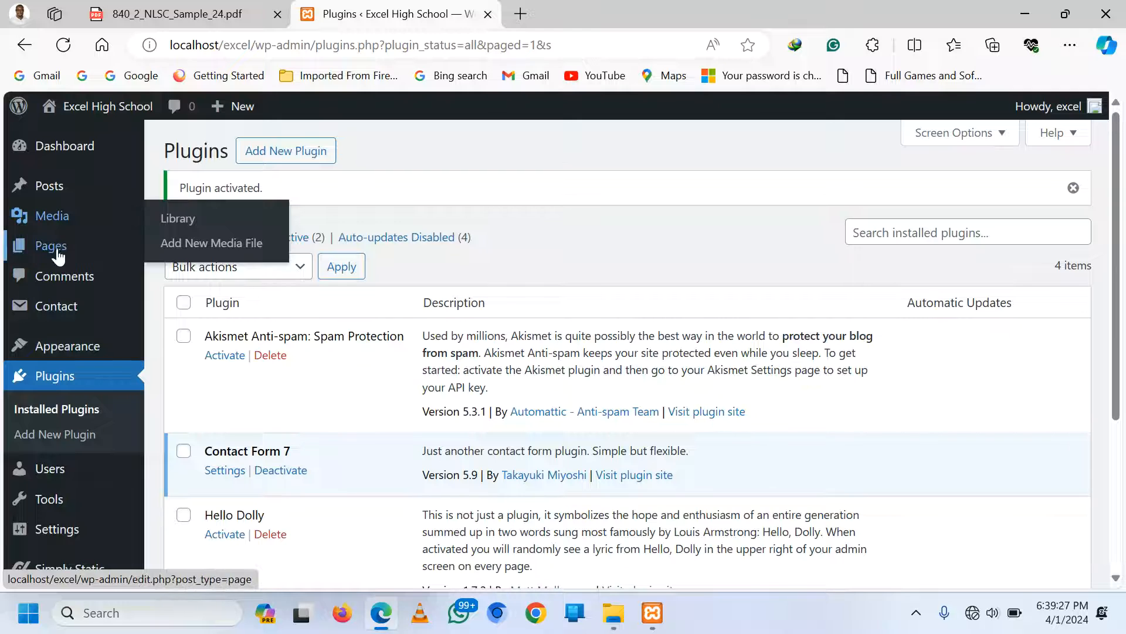
pyautogui.moveTo(77, 316)
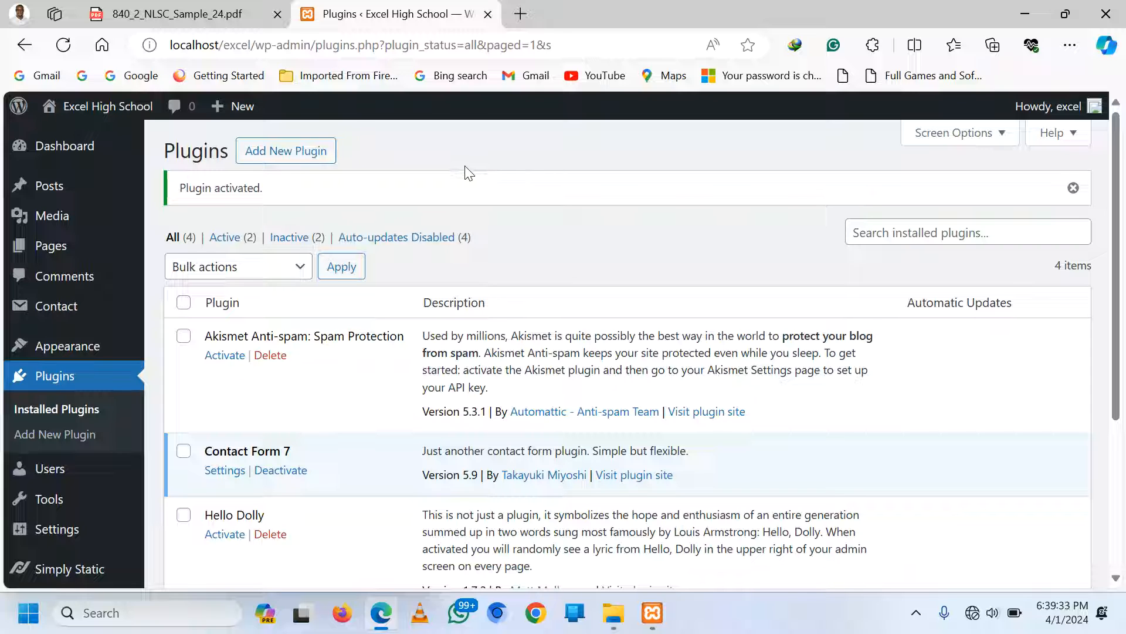
pyautogui.moveTo(70, 485)
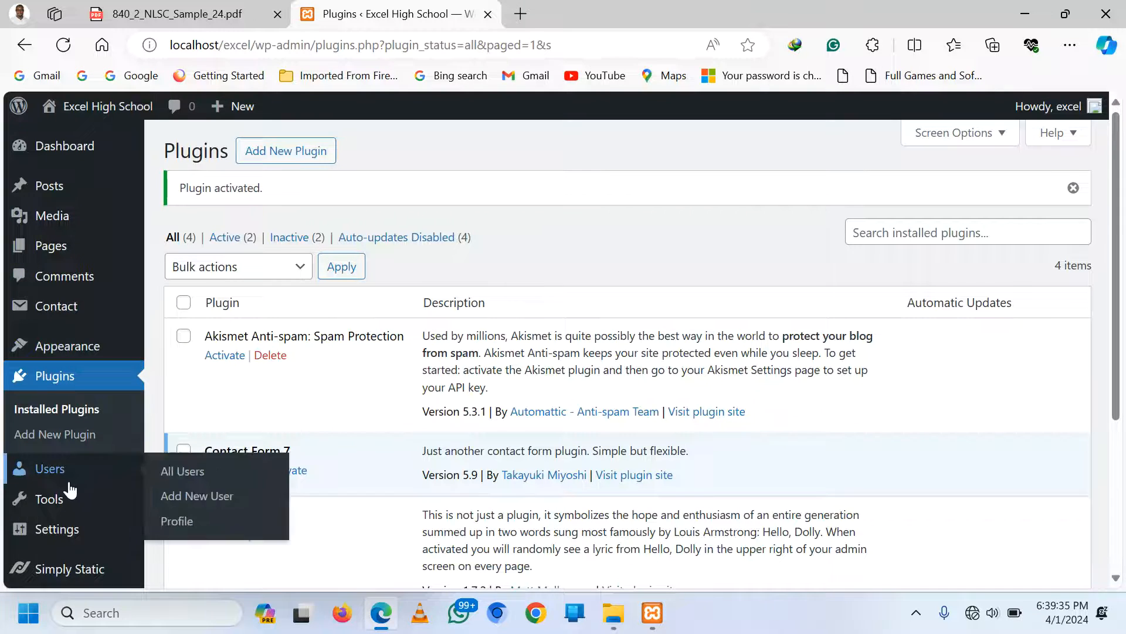
pyautogui.scroll(-1, 69, 490)
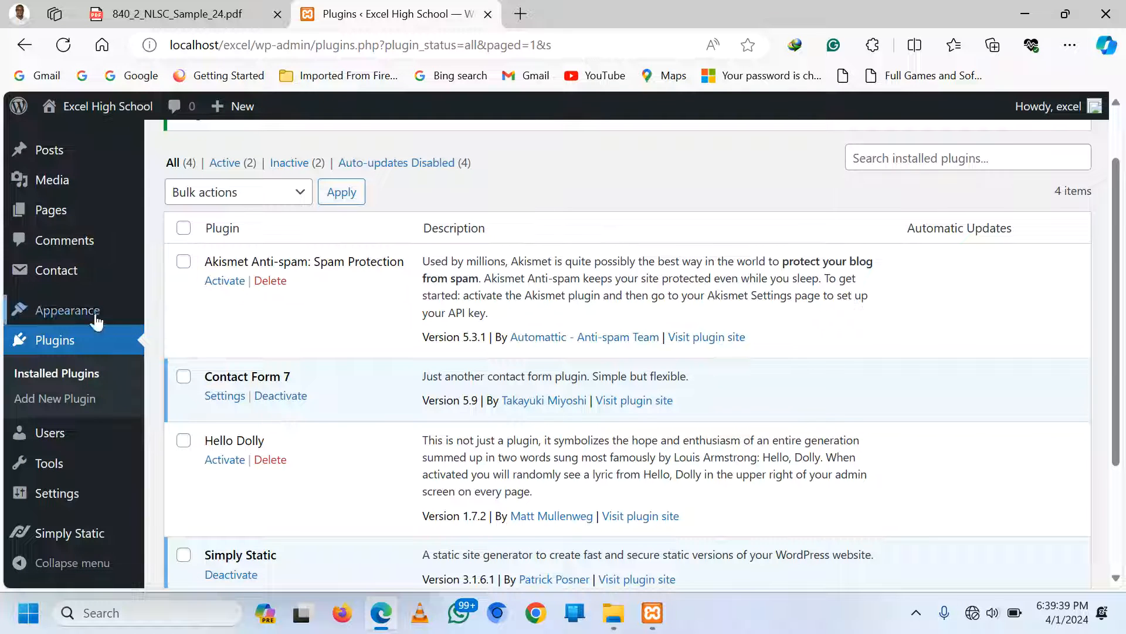
# Upload astra.4.6.8.zip as a new theme, install it and activate Astra
pyautogui.click(194, 318)
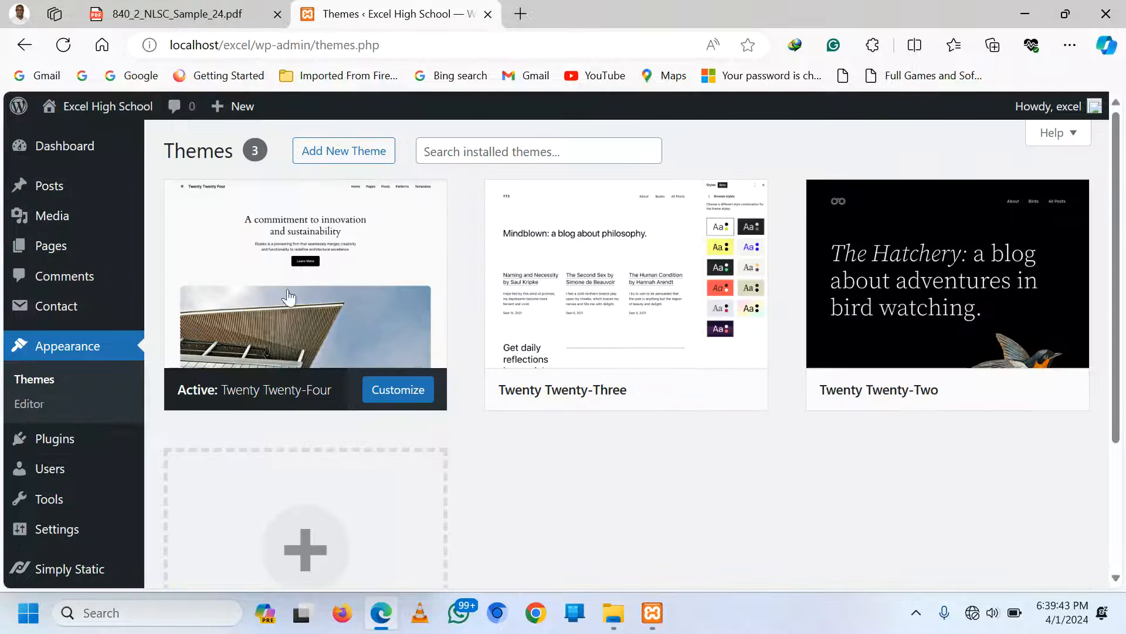
pyautogui.moveTo(381, 251)
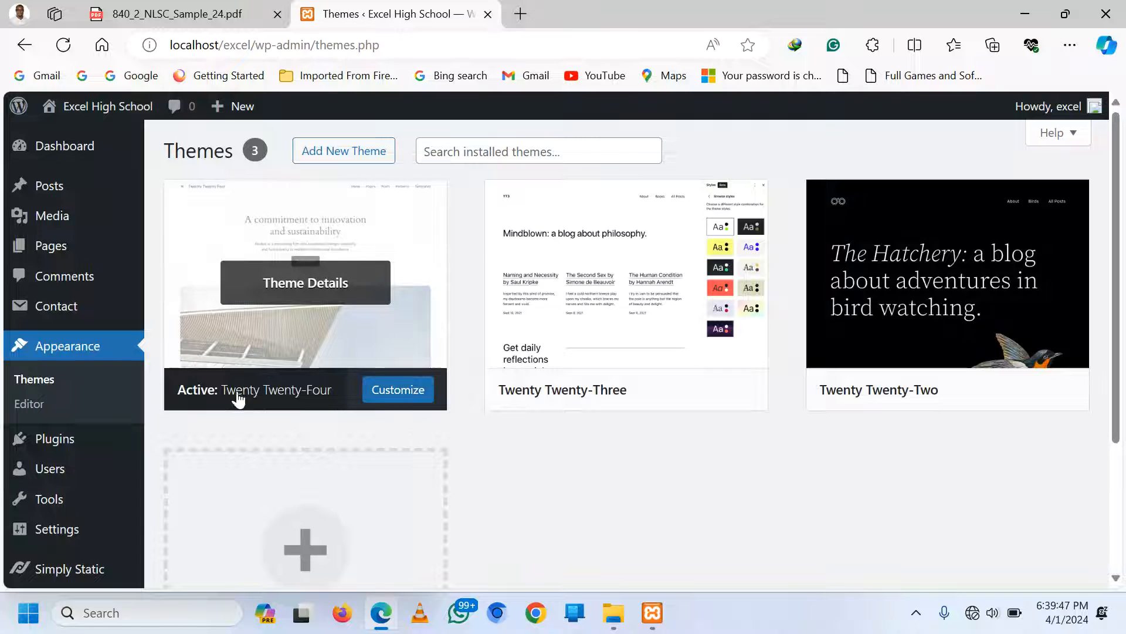
pyautogui.click(343, 154)
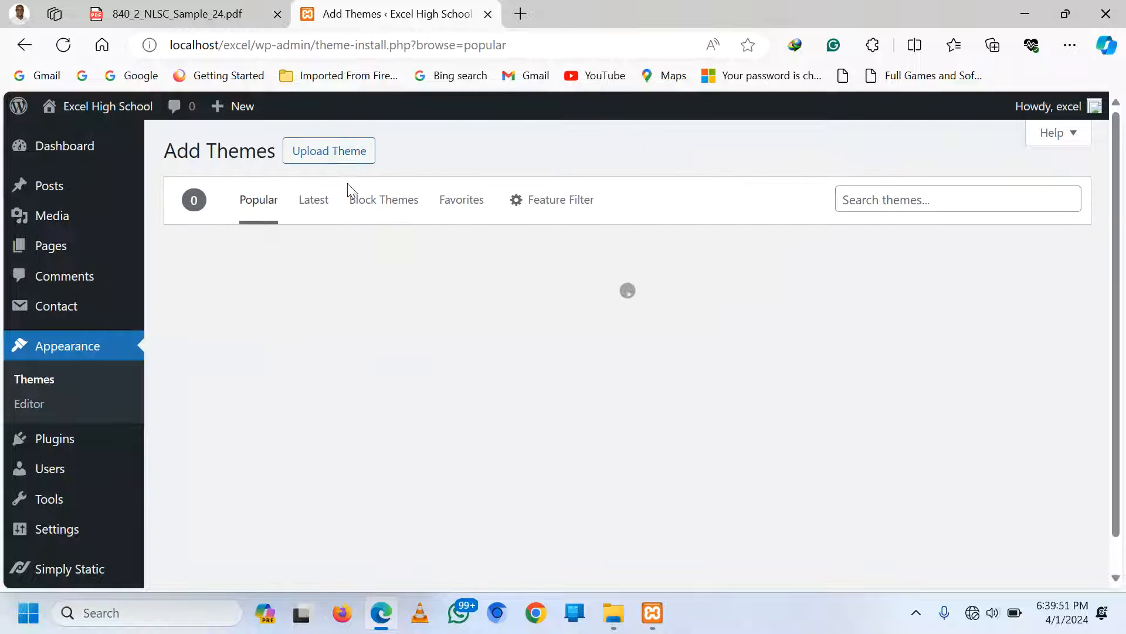
pyautogui.click(326, 159)
pyautogui.click(516, 306)
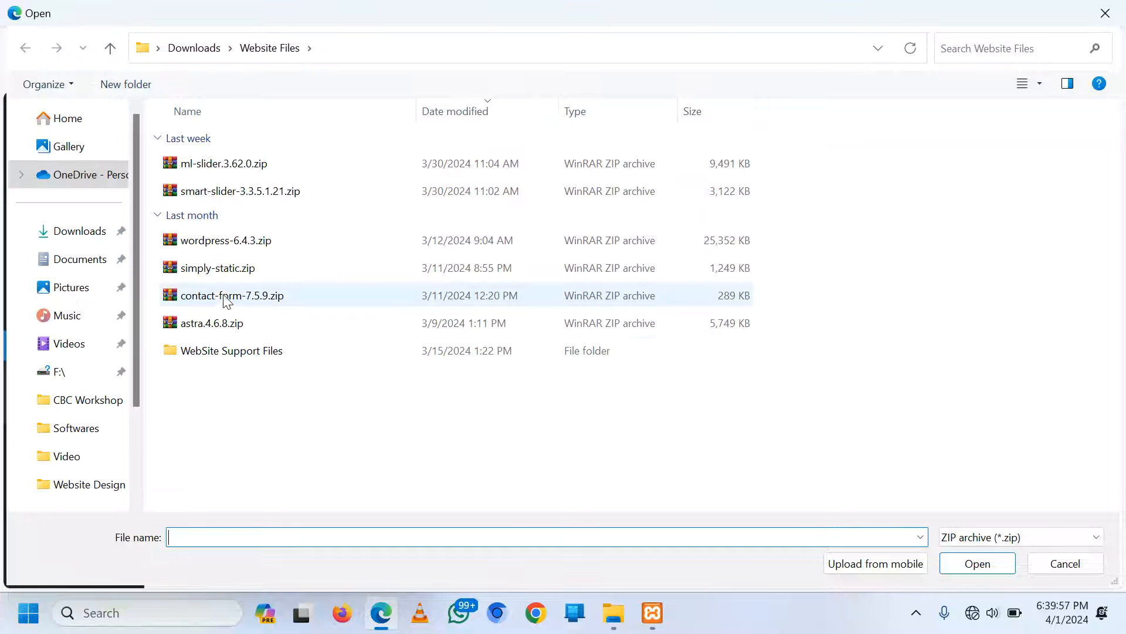
pyautogui.doubleClick(203, 325)
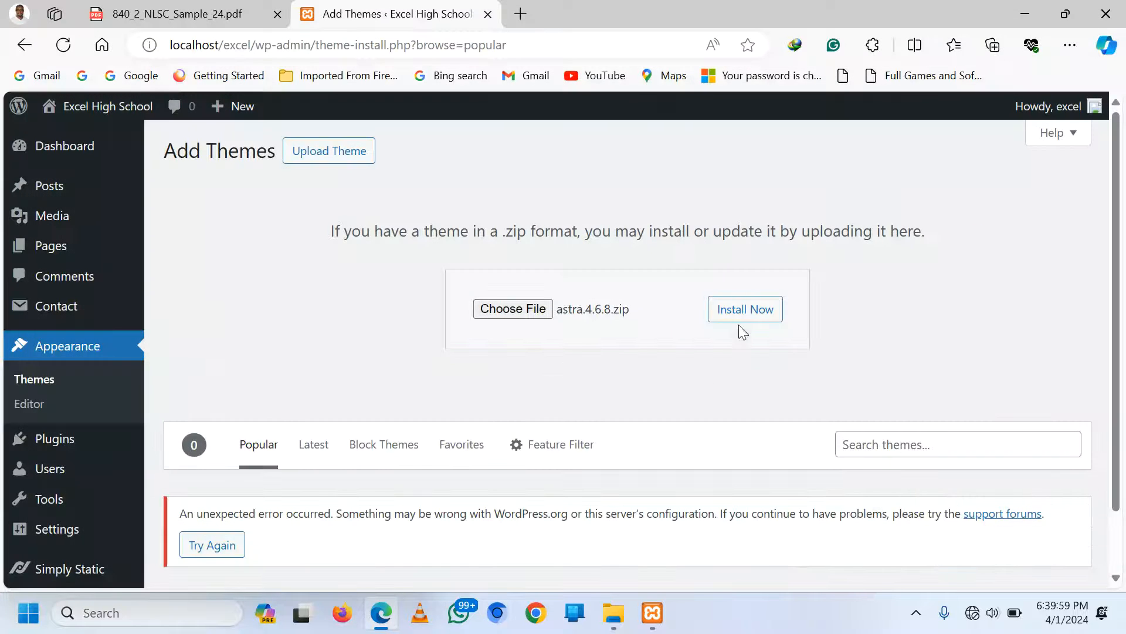
pyautogui.click(751, 308)
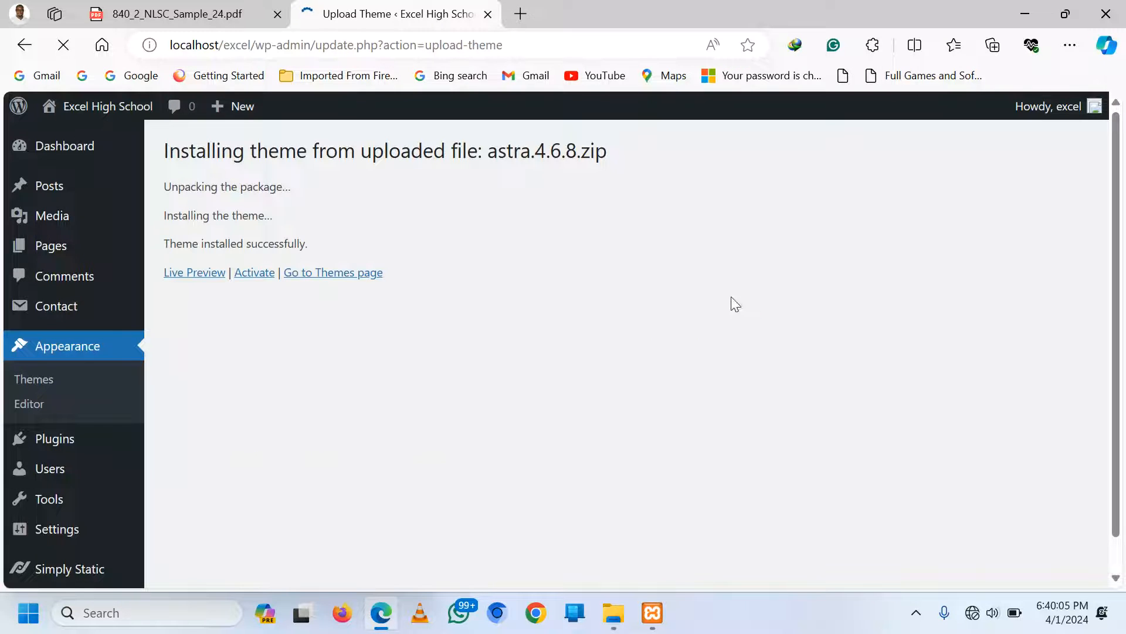
pyautogui.click(247, 275)
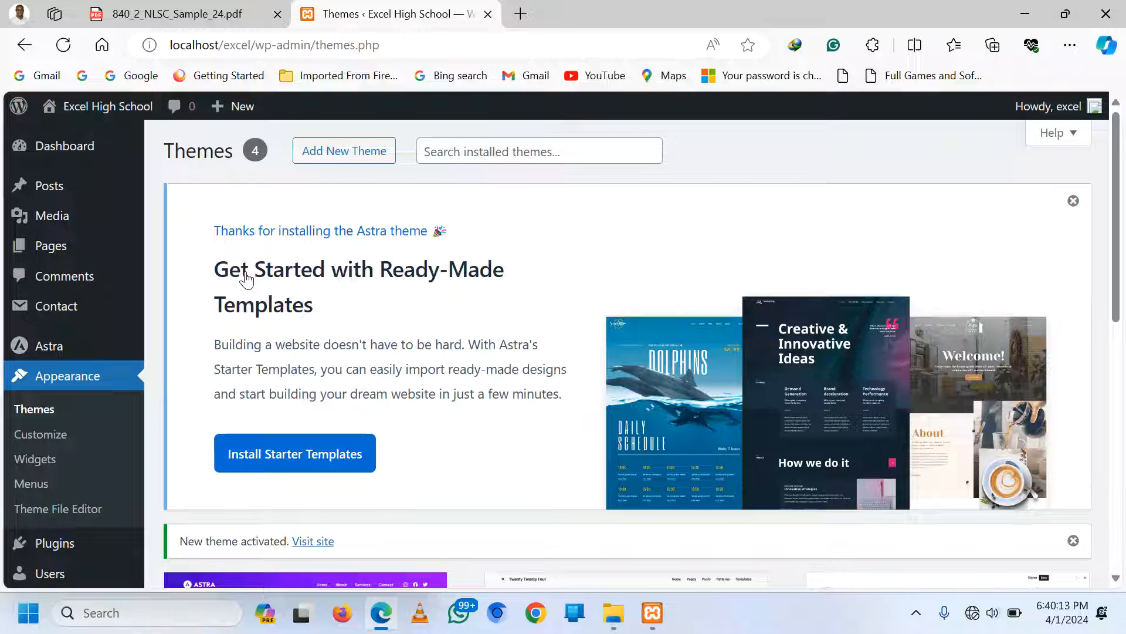
# Load localhost/excel in a new tab to view the site, then go back to Themes
pyautogui.click(521, 14)
pyautogui.write('locl')
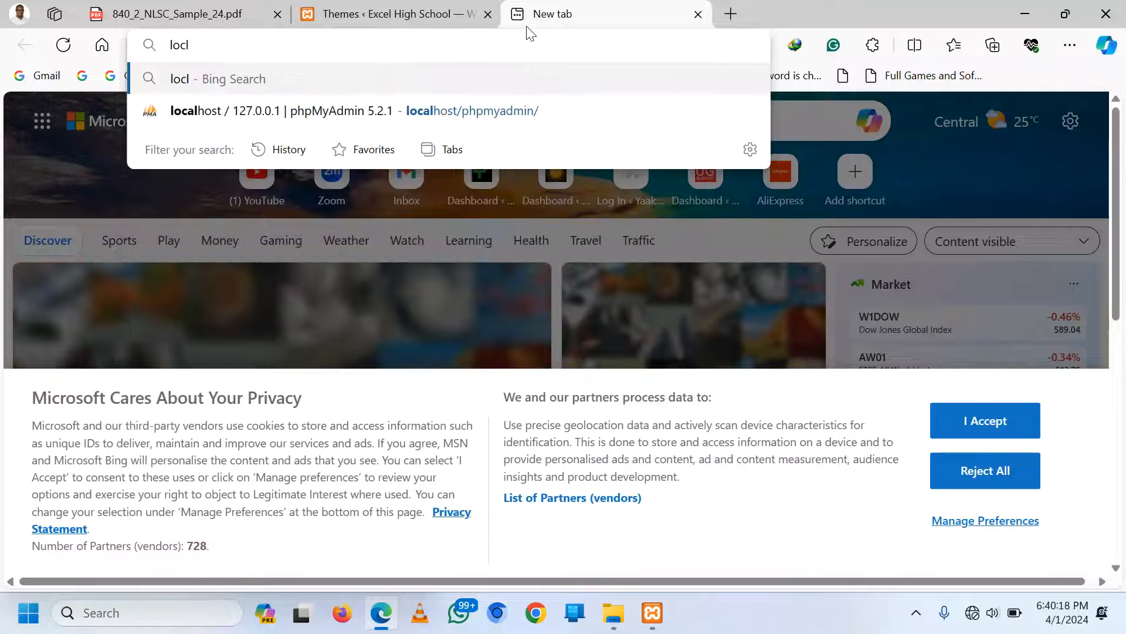
pyautogui.press('BackSpace')
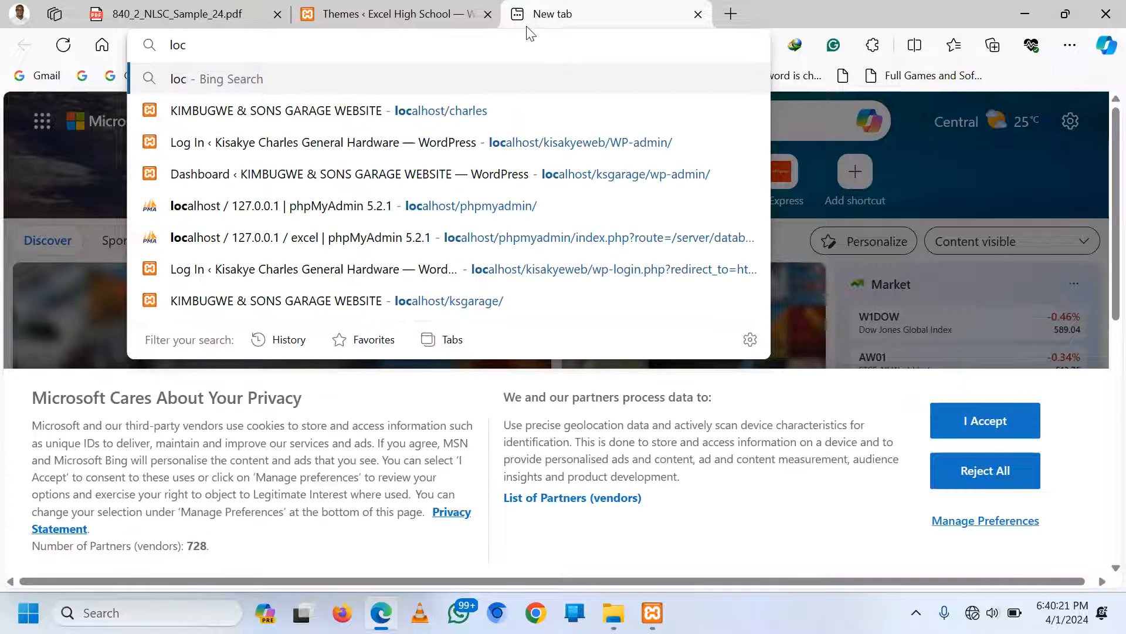
pyautogui.write('alho')
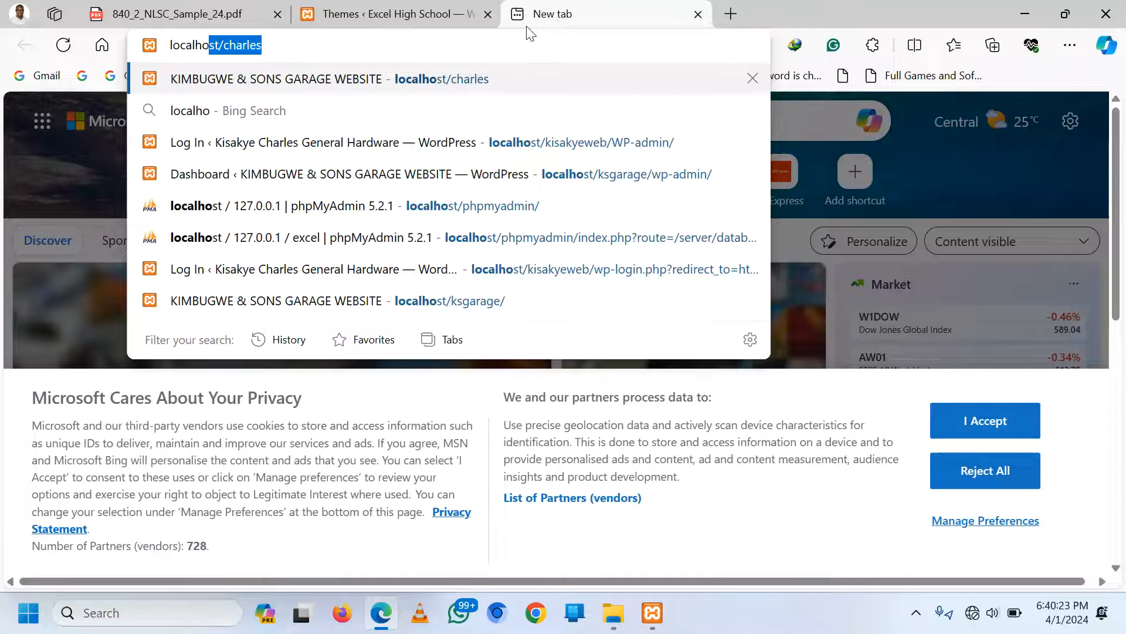
pyautogui.press('Right')
pyautogui.press('BackSpace')
pyautogui.press('BackSpace')
pyautogui.press('BackSpace')
pyautogui.press('BackSpace')
pyautogui.press('BackSpace')
pyautogui.press('BackSpace')
pyautogui.press('BackSpace')
pyautogui.press('BackSpace')
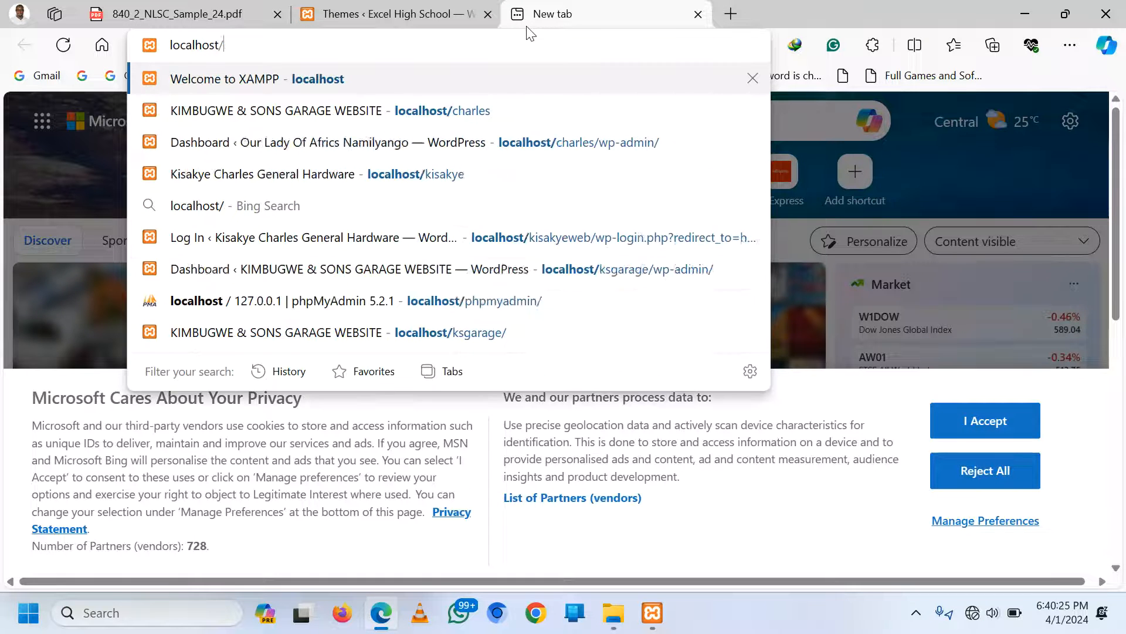
pyautogui.write('/exce')
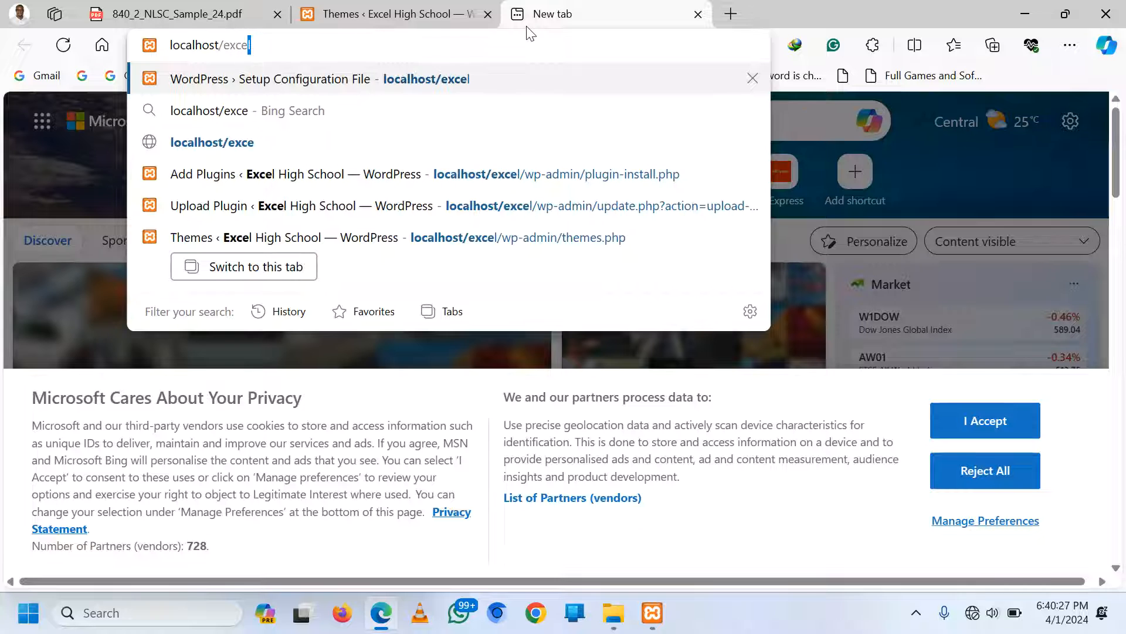
pyautogui.write('l')
pyautogui.press('Return')
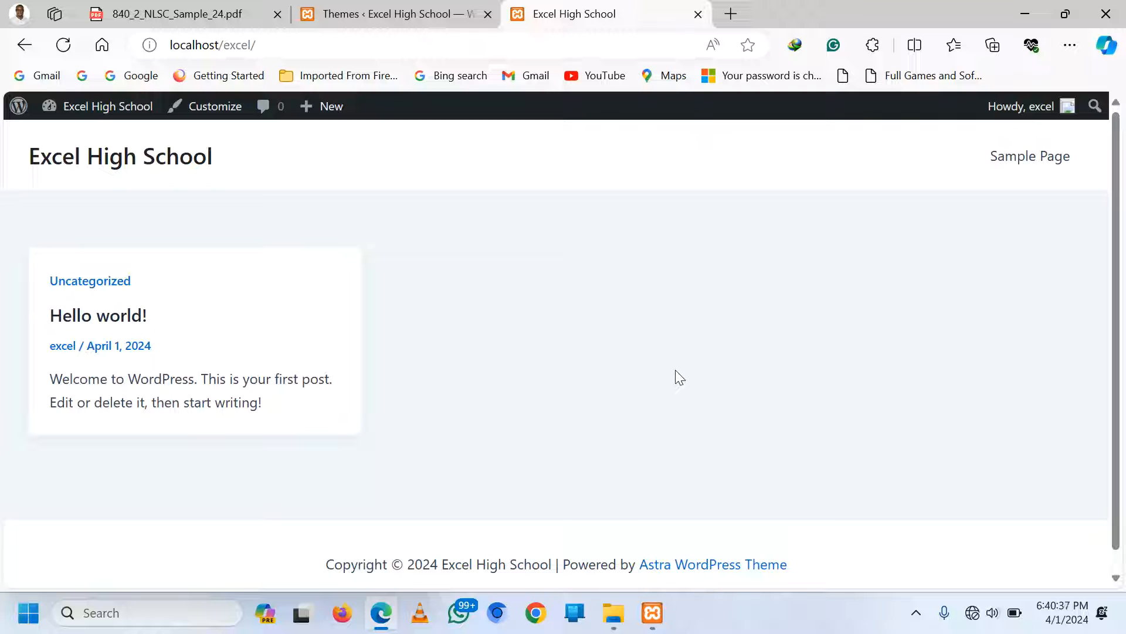
pyautogui.click(388, 14)
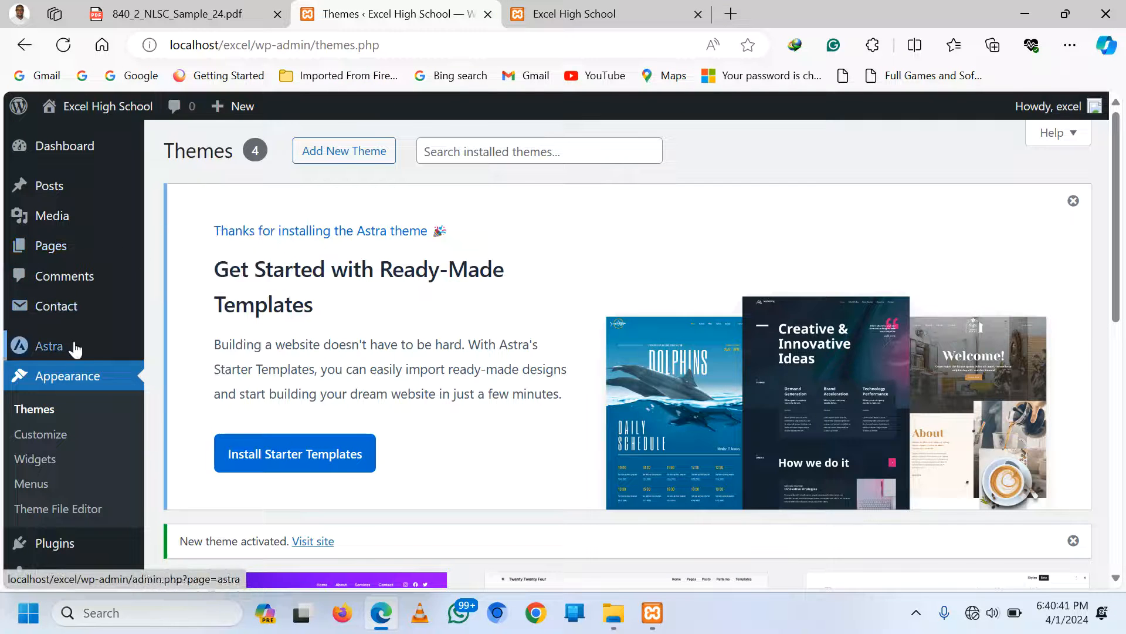
# Trash the Privacy Policy and Sample Page pages with the Move to Trash bulk action
pyautogui.moveTo(51, 251)
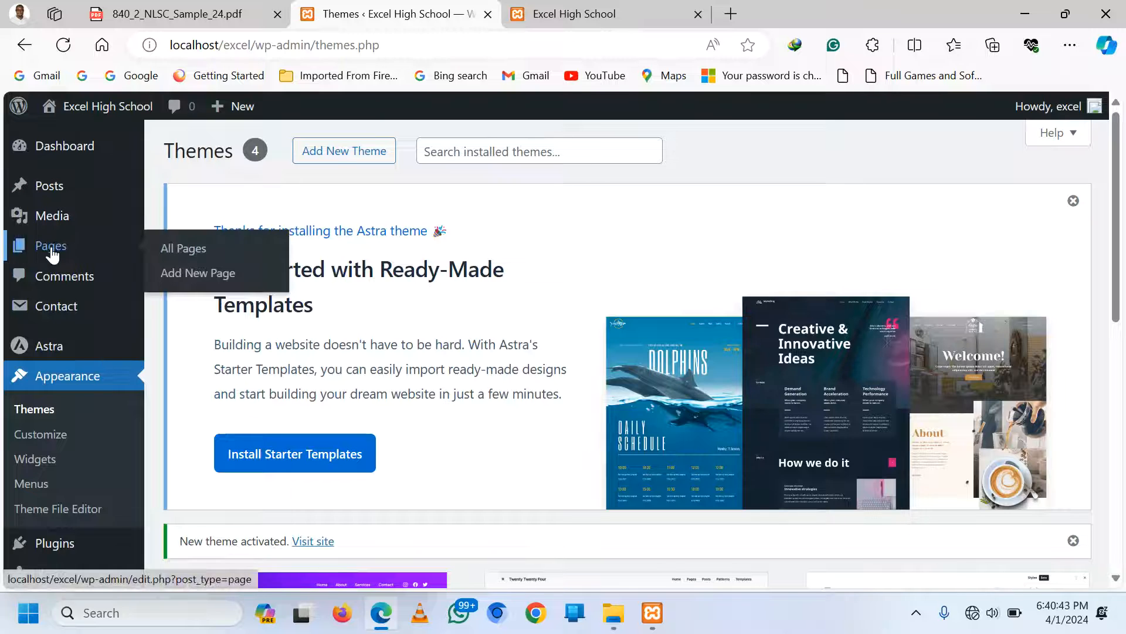
pyautogui.click(195, 255)
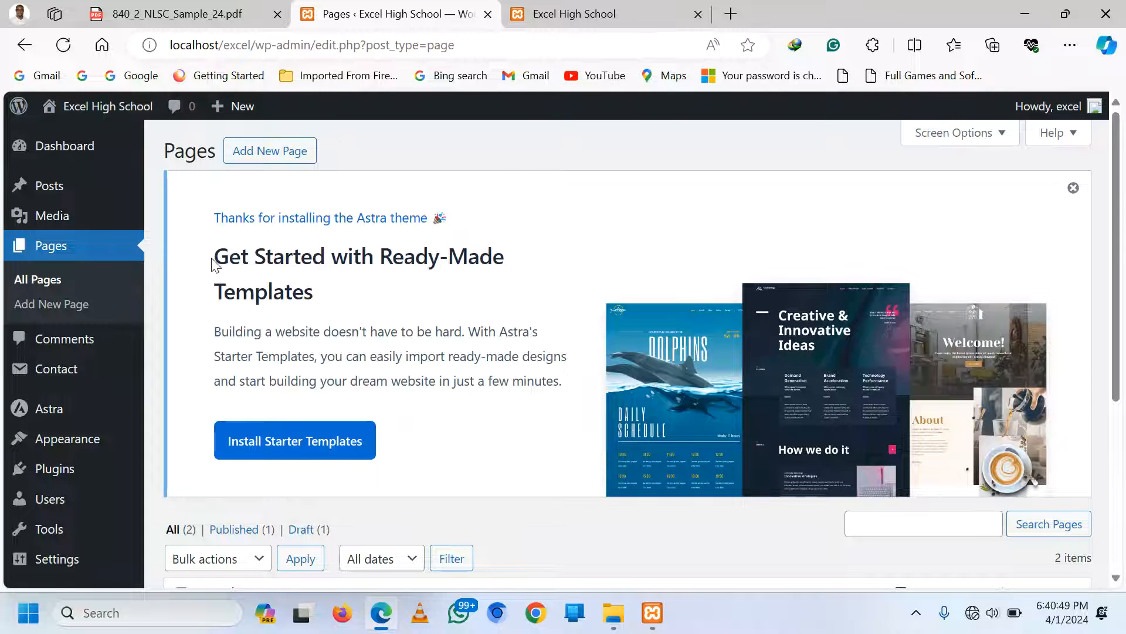
pyautogui.scroll(-5, 217, 264)
pyautogui.click(181, 341)
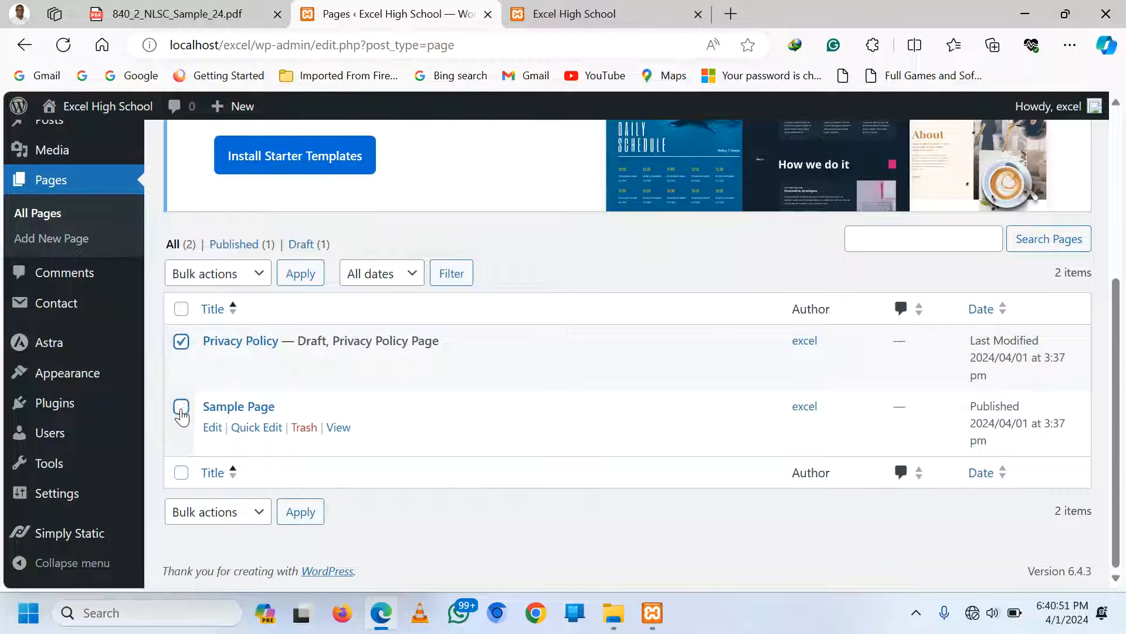
pyautogui.click(182, 406)
pyautogui.click(253, 513)
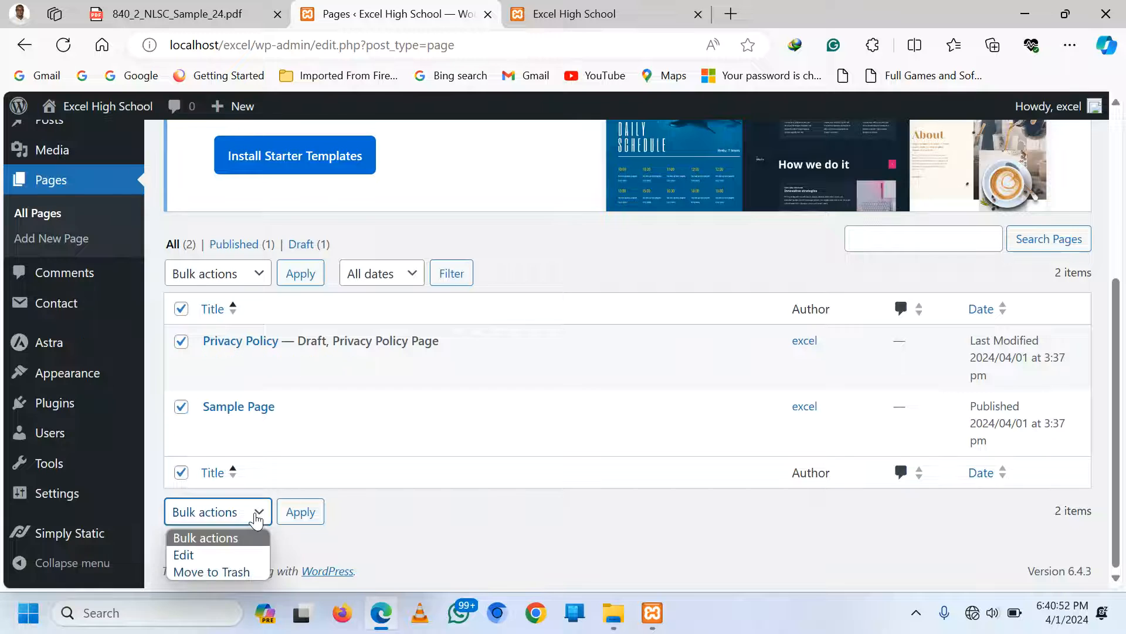
pyautogui.click(215, 571)
pyautogui.click(295, 517)
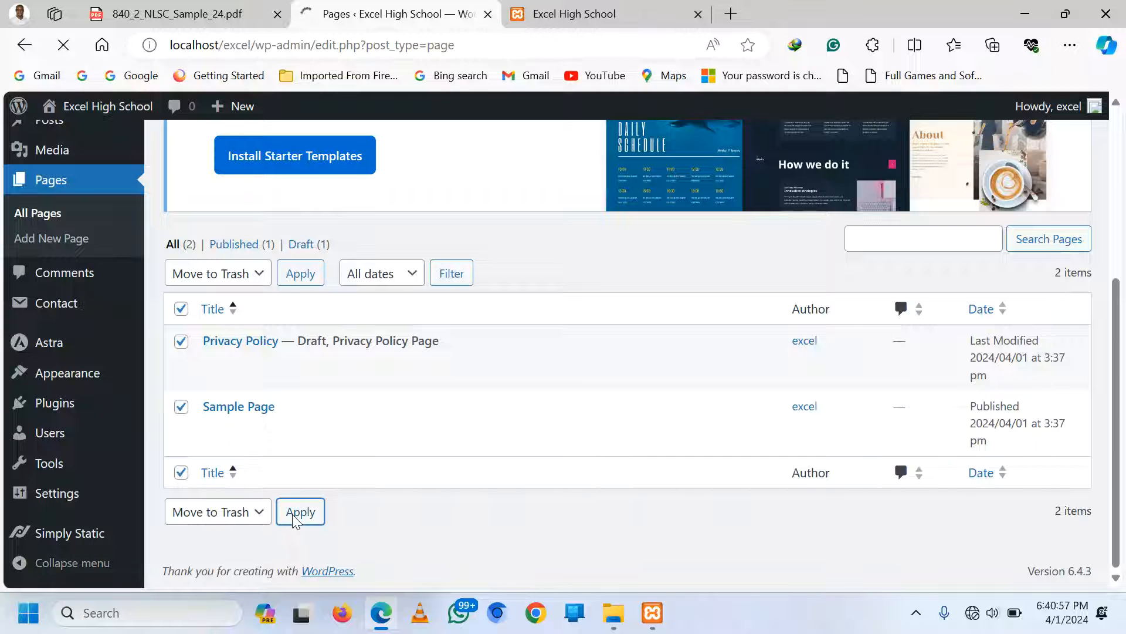
pyautogui.click(207, 14)
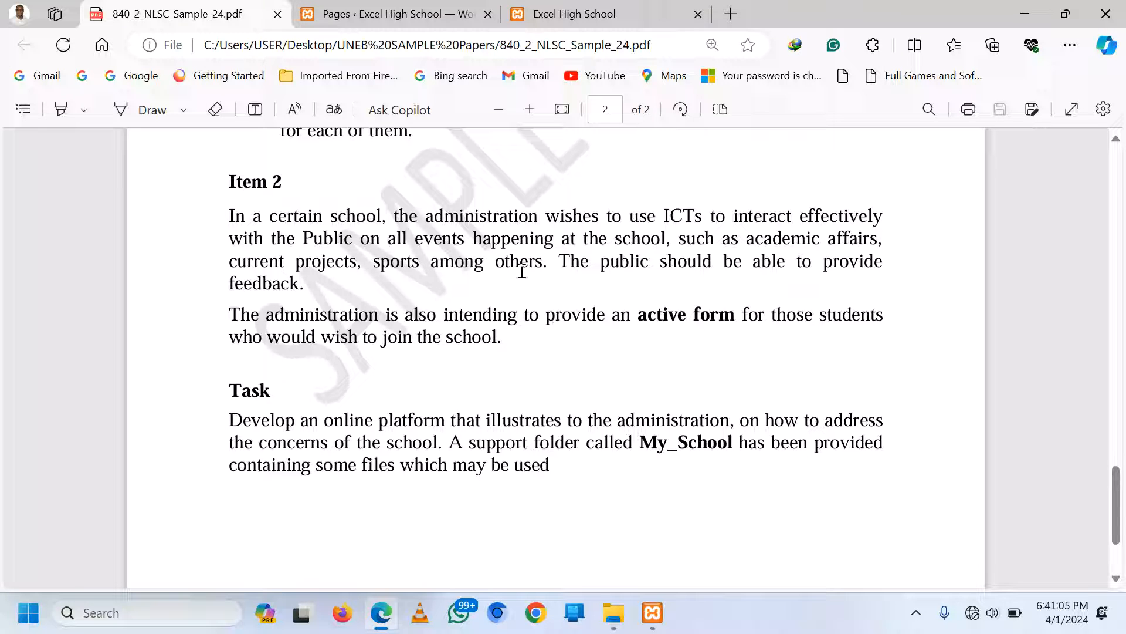
pyautogui.click(417, 14)
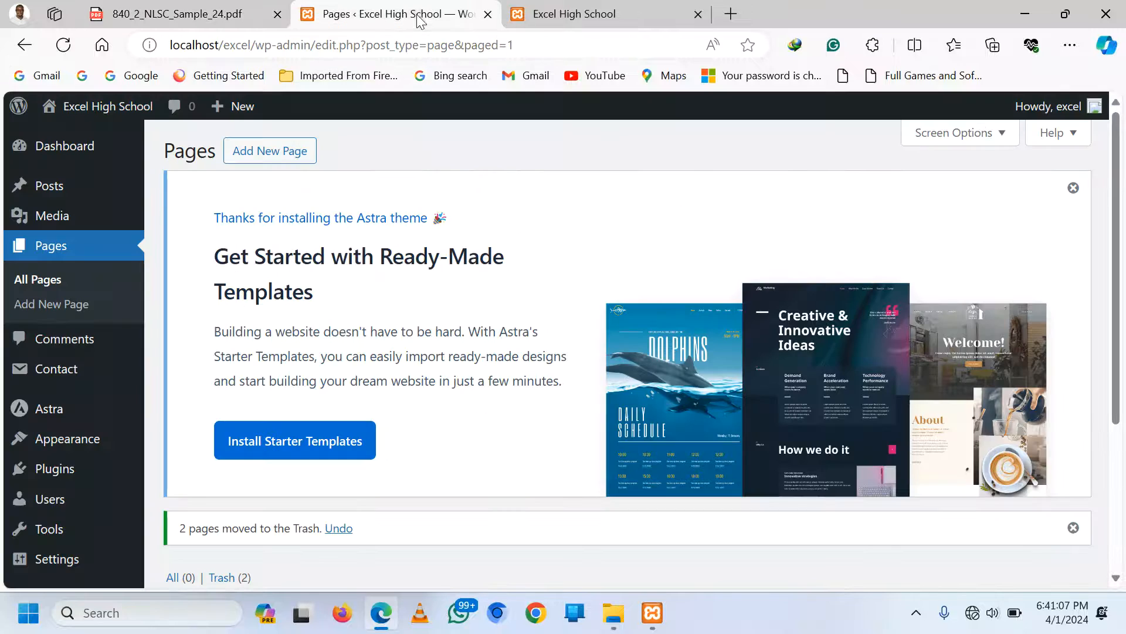
# Create a page titled 'HOME PAGE' and publish it
pyautogui.click(267, 154)
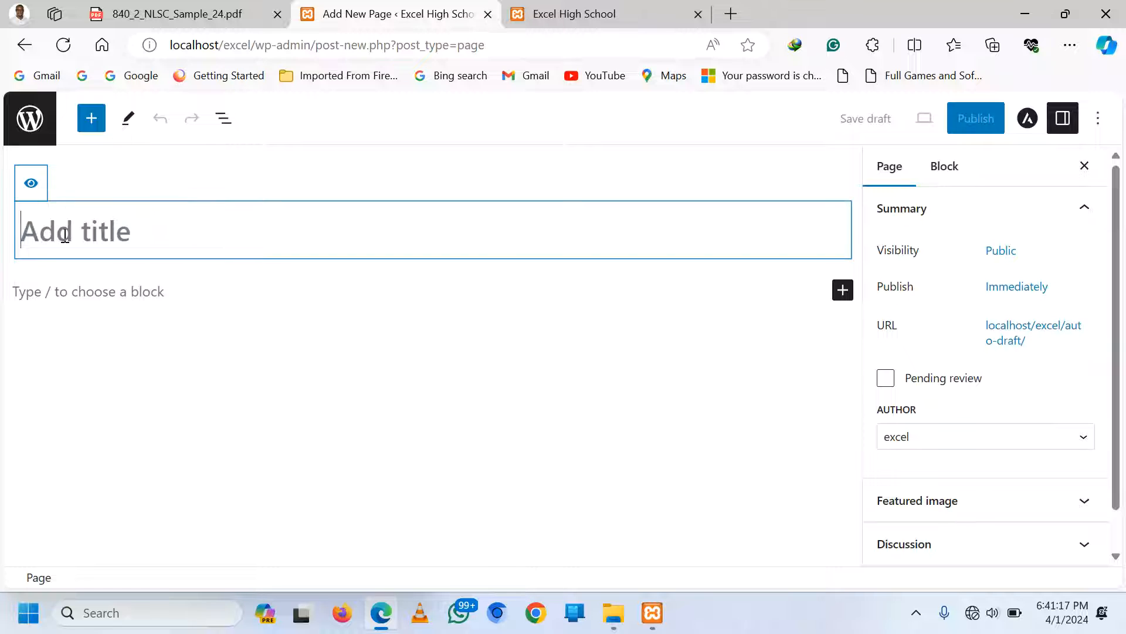
pyautogui.write('H')
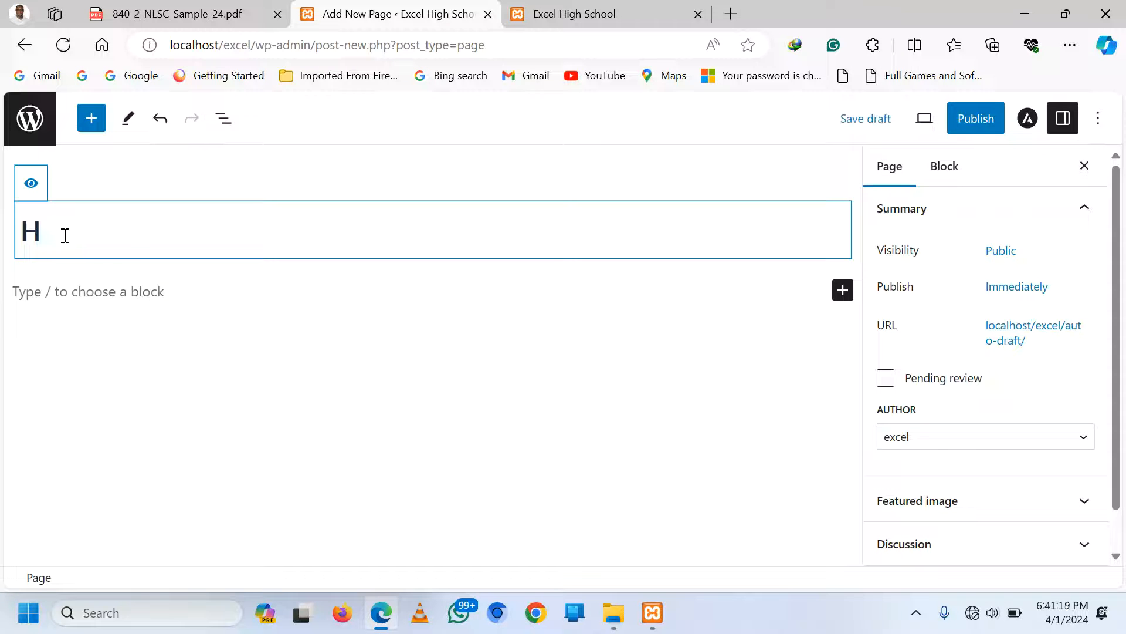
pyautogui.write('OME')
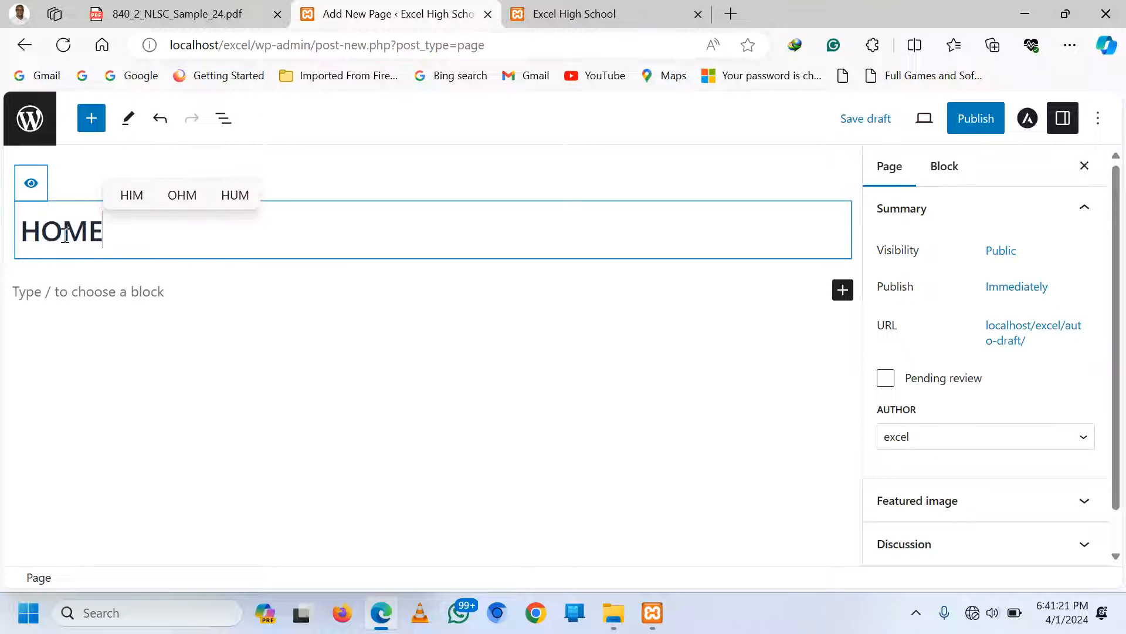
pyautogui.write(' PAGE')
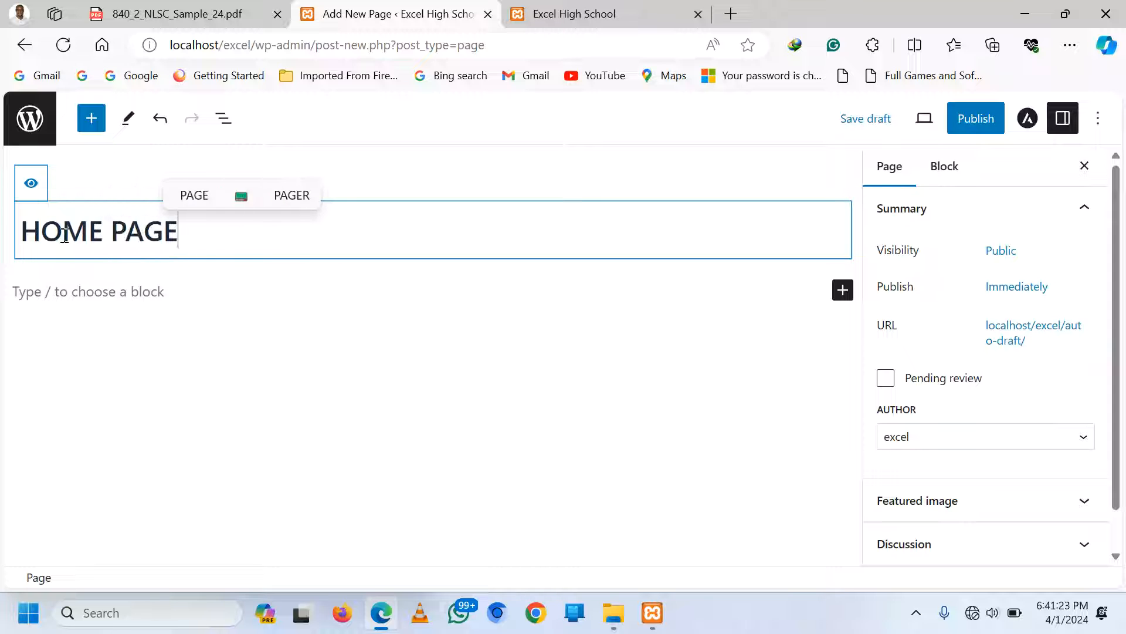
pyautogui.click(95, 295)
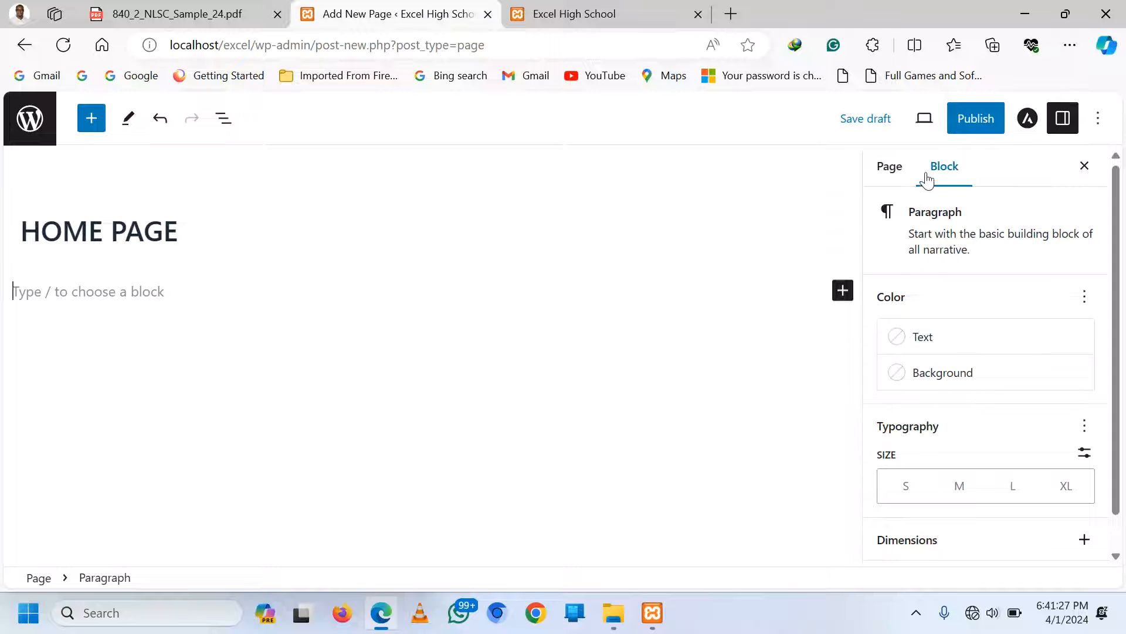
pyautogui.click(974, 120)
pyautogui.click(970, 120)
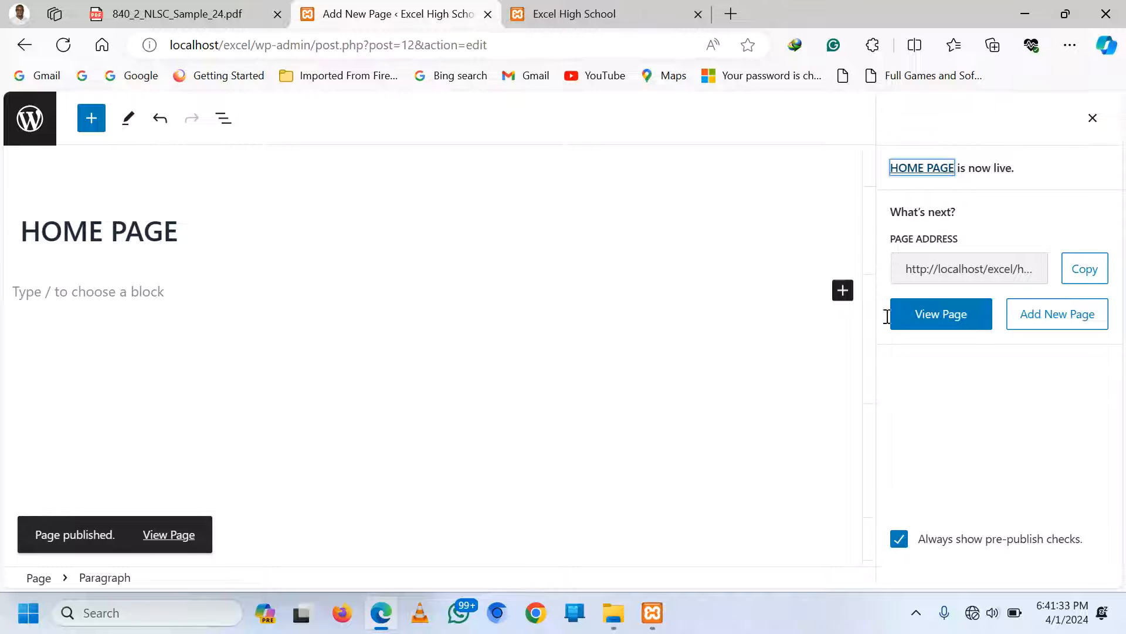
pyautogui.rightClick(1048, 321)
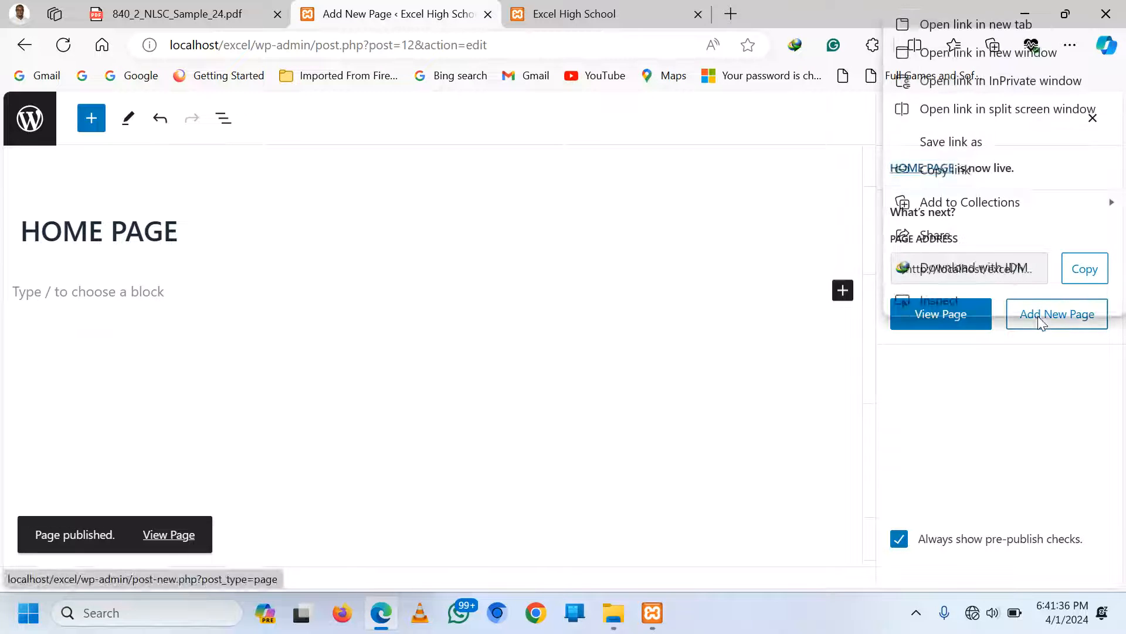
pyautogui.click(1028, 31)
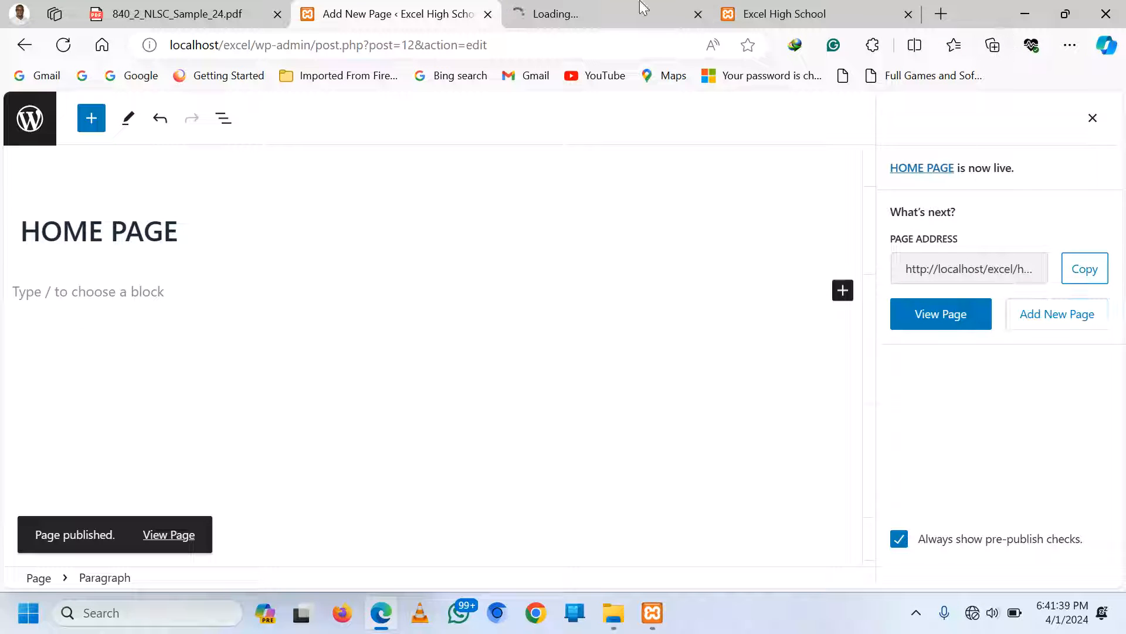
# Publish a new page titled 'ACADEMICS'
pyautogui.click(616, 16)
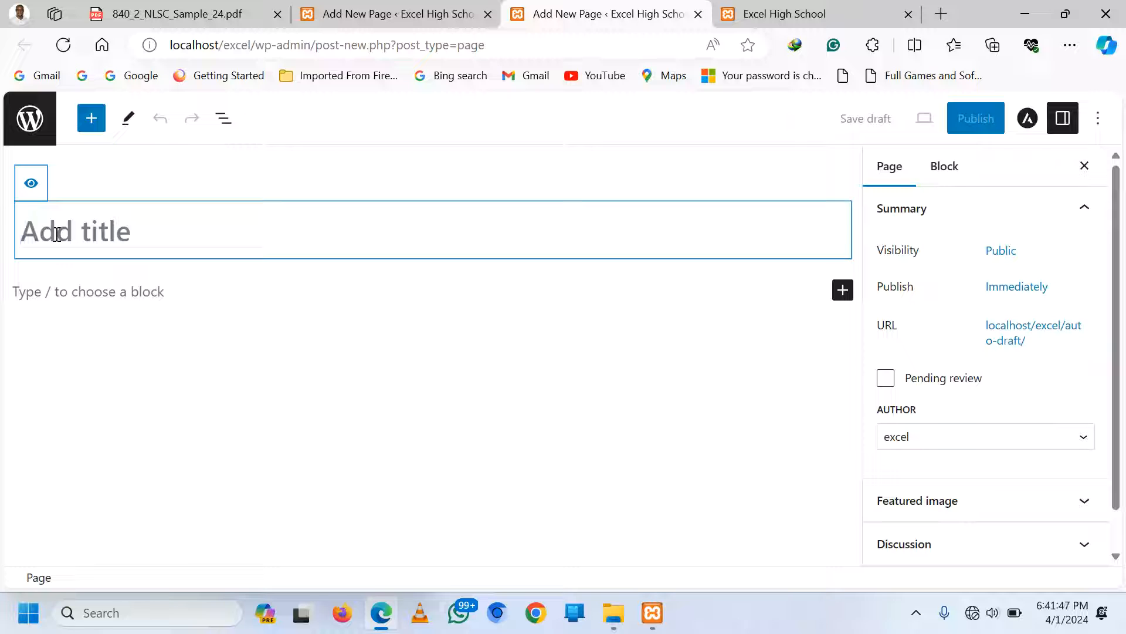
pyautogui.write('AC')
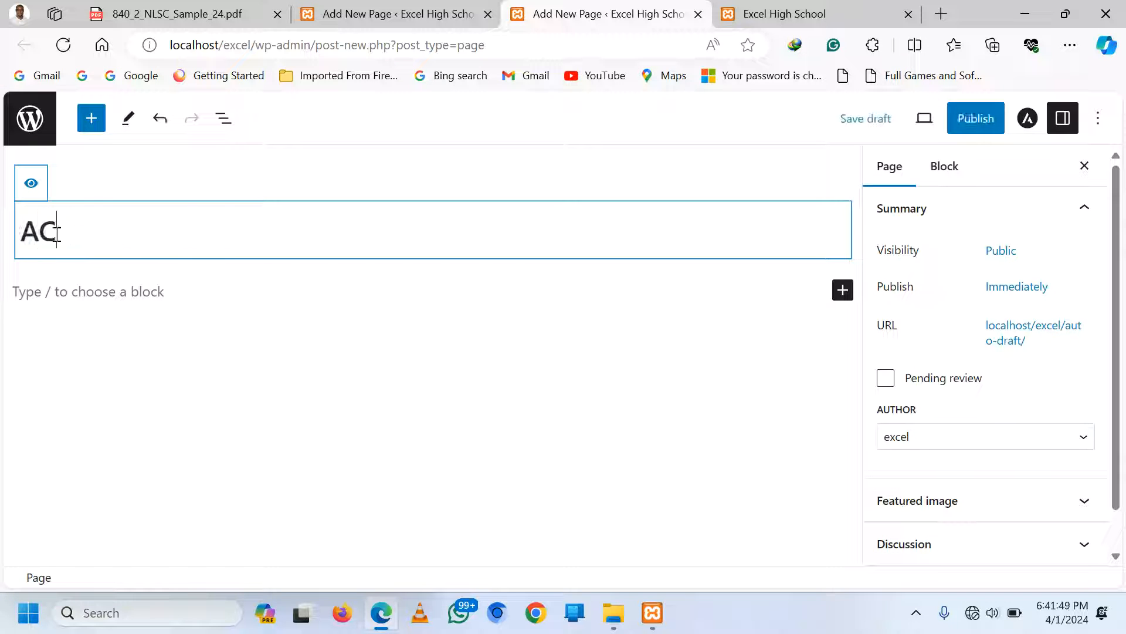
pyautogui.write('ADEMICS')
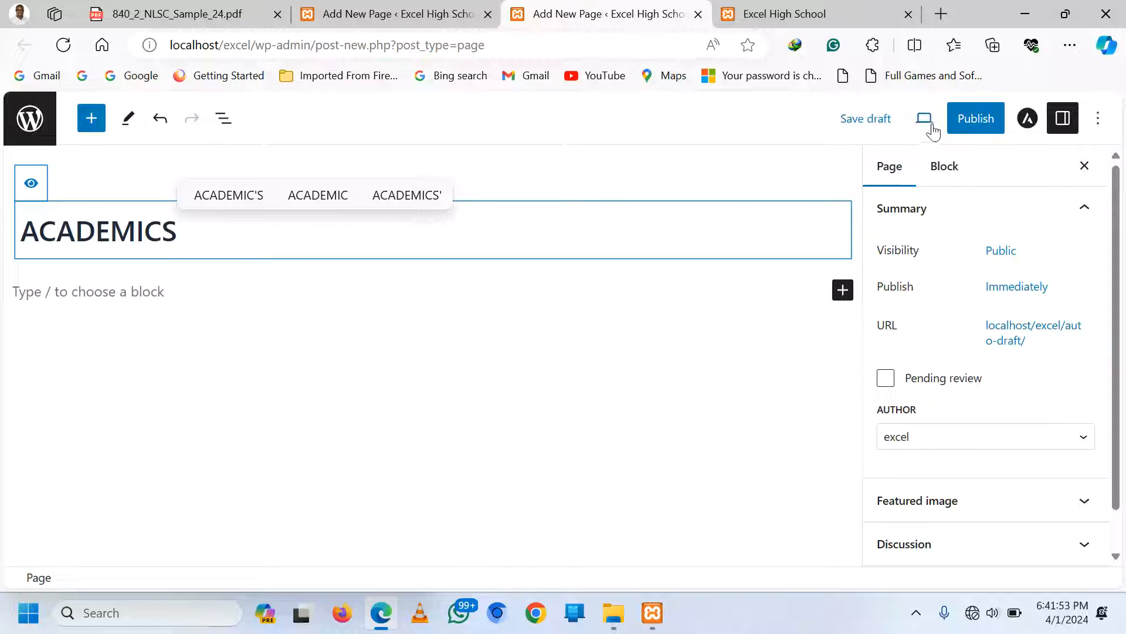
pyautogui.click(974, 119)
pyautogui.click(969, 123)
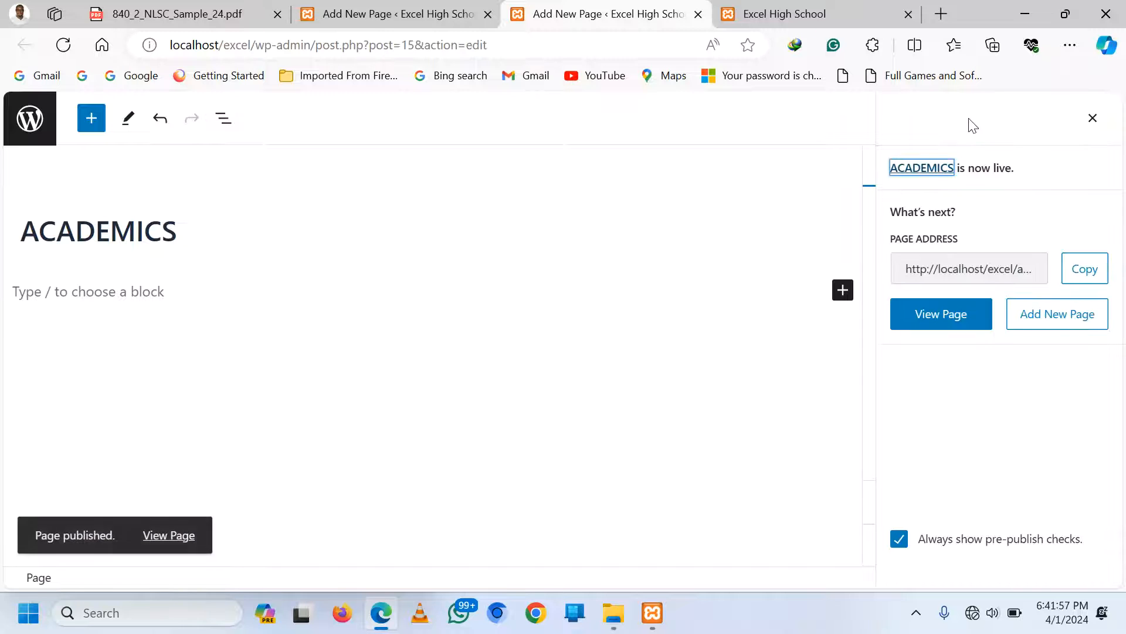
# Open two more new page editors and publish a page titled 'PROJECTS'
pyautogui.rightClick(1040, 321)
pyautogui.click(1015, 28)
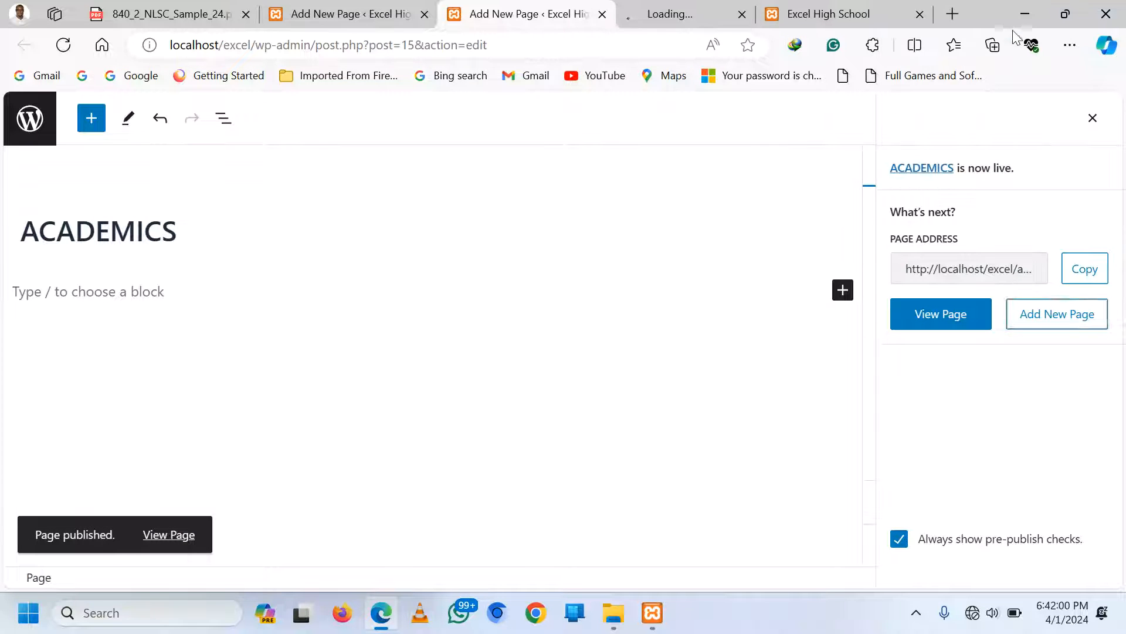
pyautogui.rightClick(1033, 320)
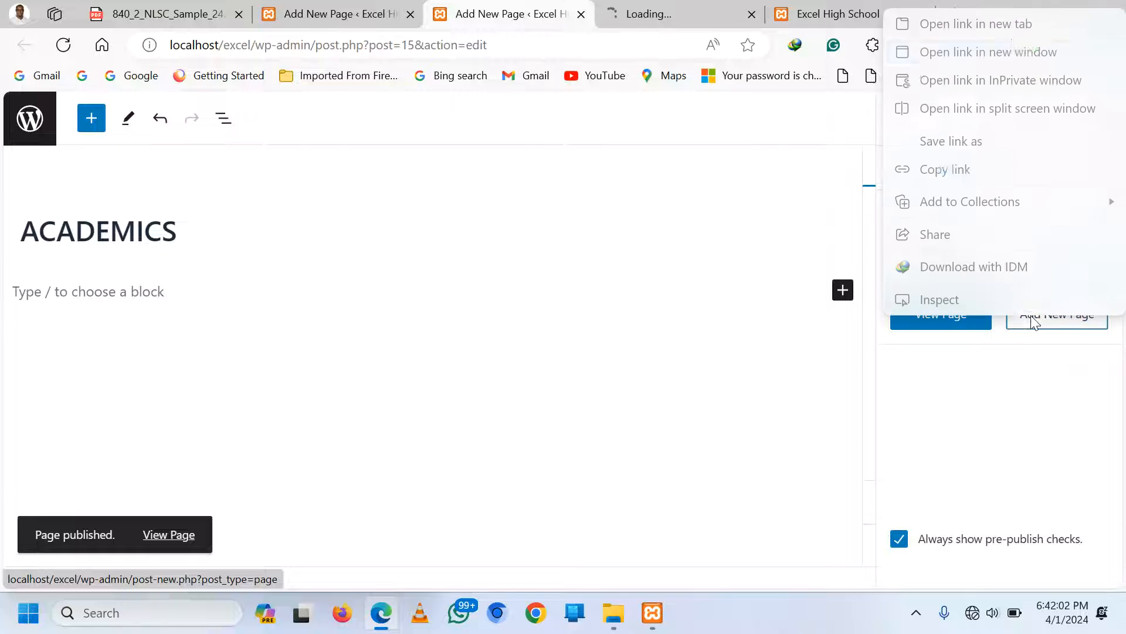
pyautogui.click(1019, 24)
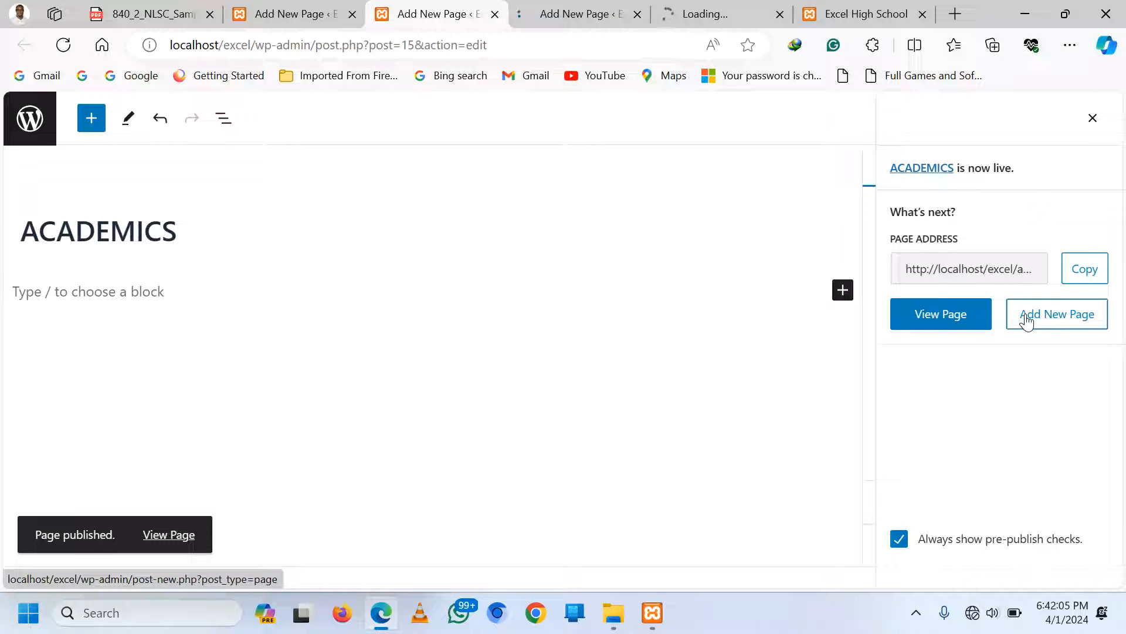
pyautogui.click(578, 13)
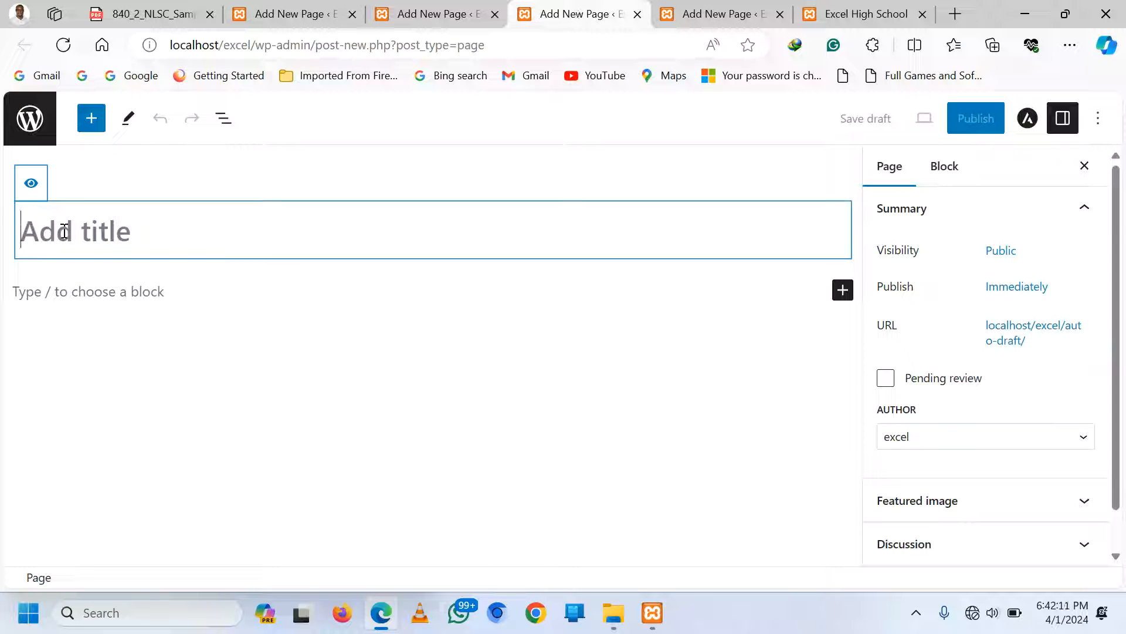
pyautogui.write('PROJECTS')
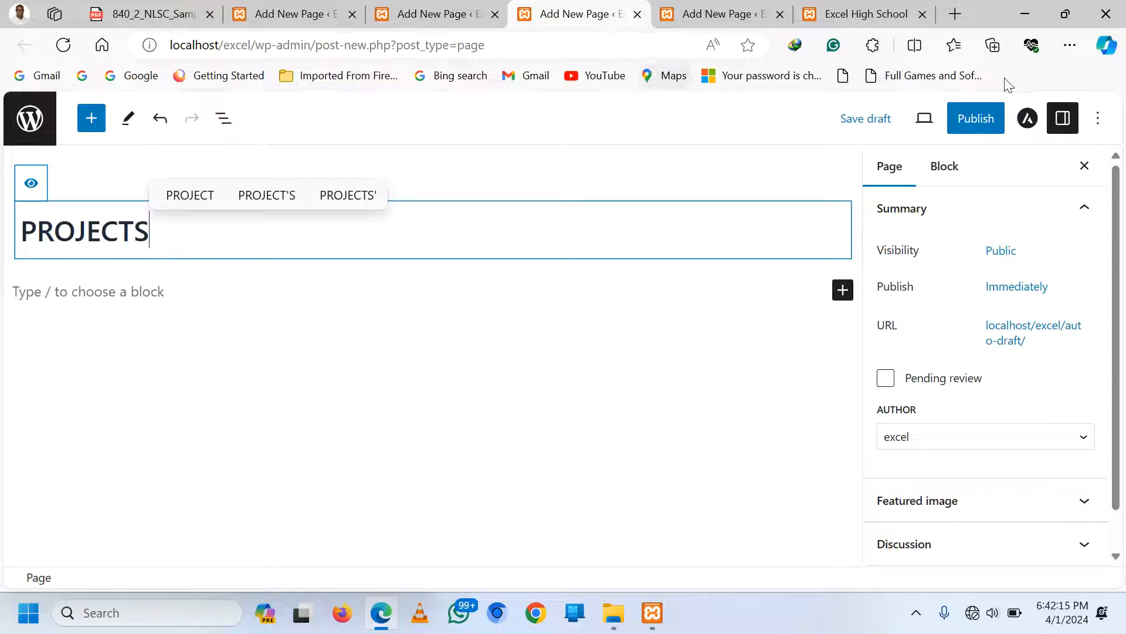
pyautogui.click(976, 118)
pyautogui.click(974, 118)
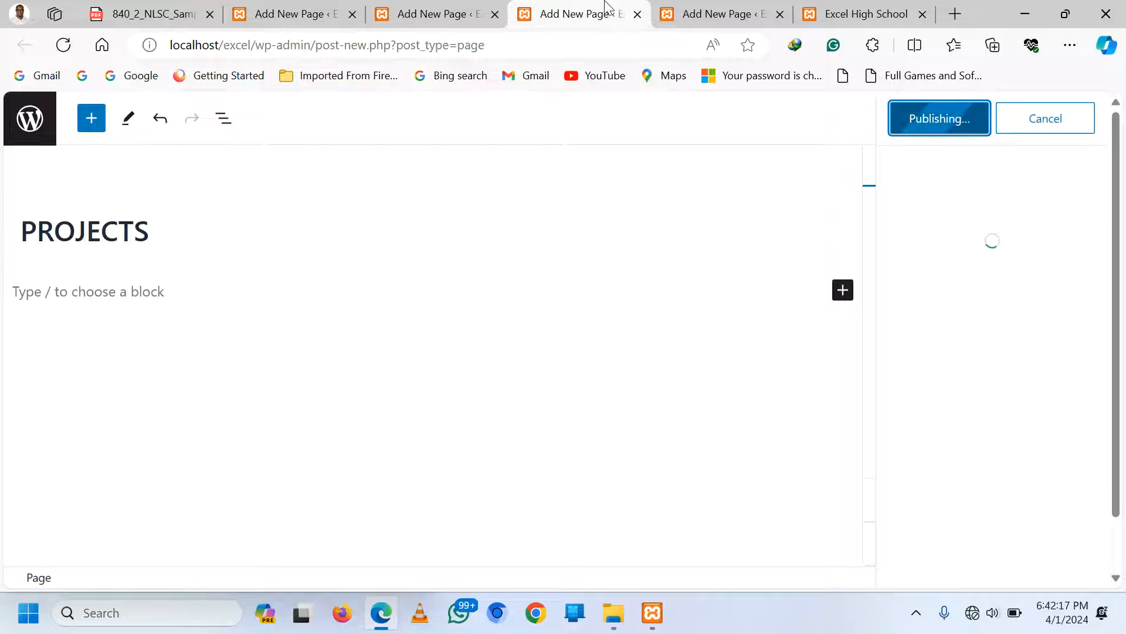
# Publish a page titled 'SPORTS'
pyautogui.click(727, 7)
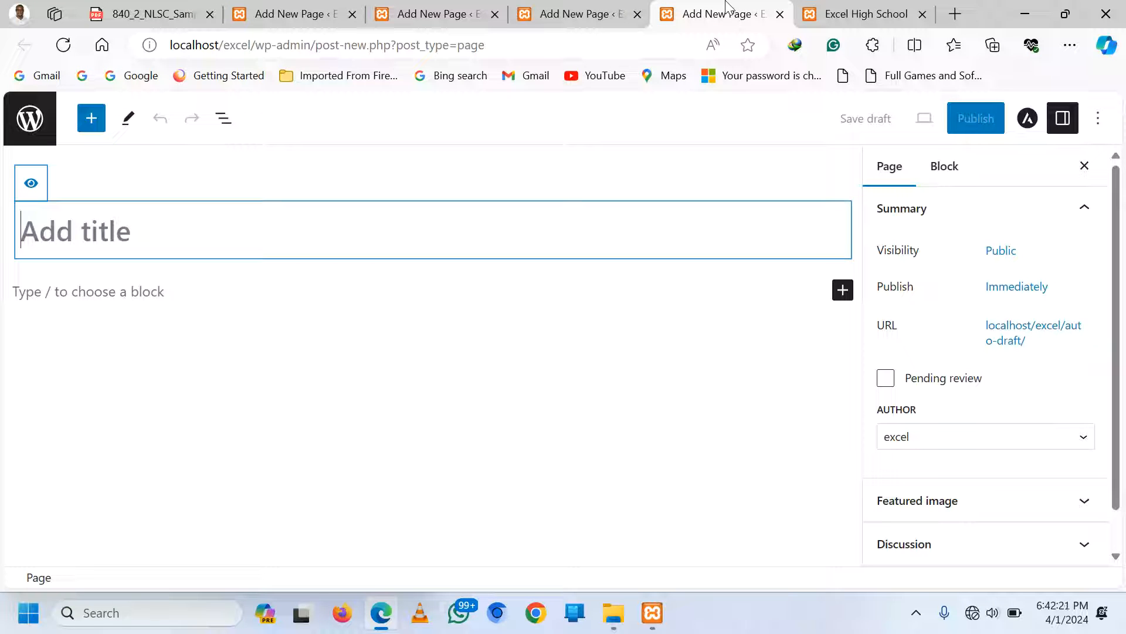
pyautogui.write('SPO')
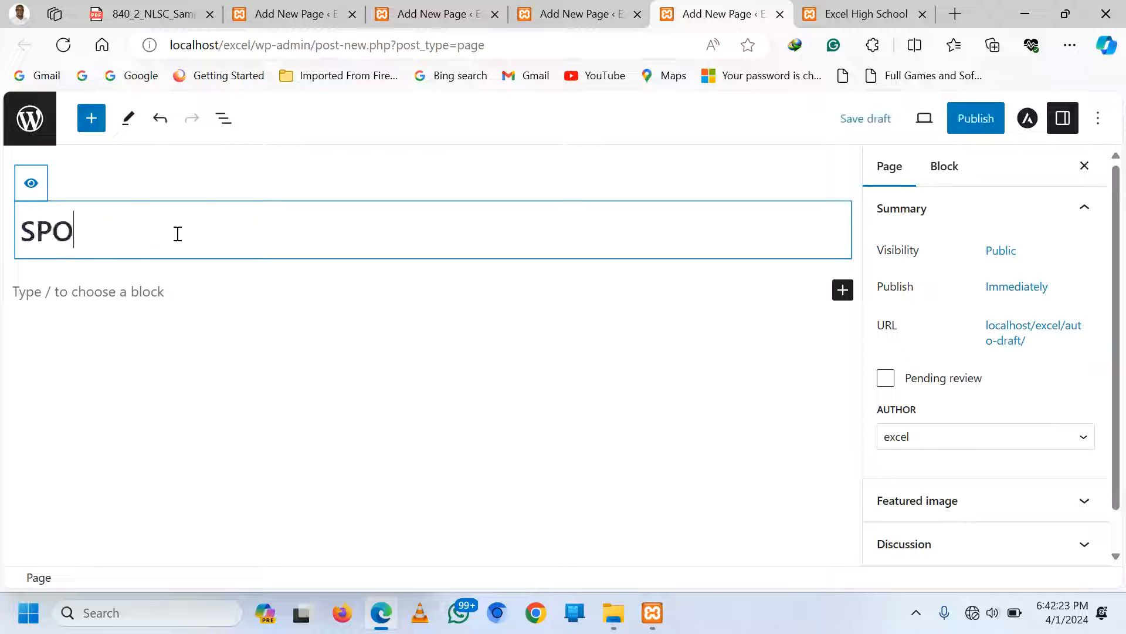
pyautogui.write('RTS')
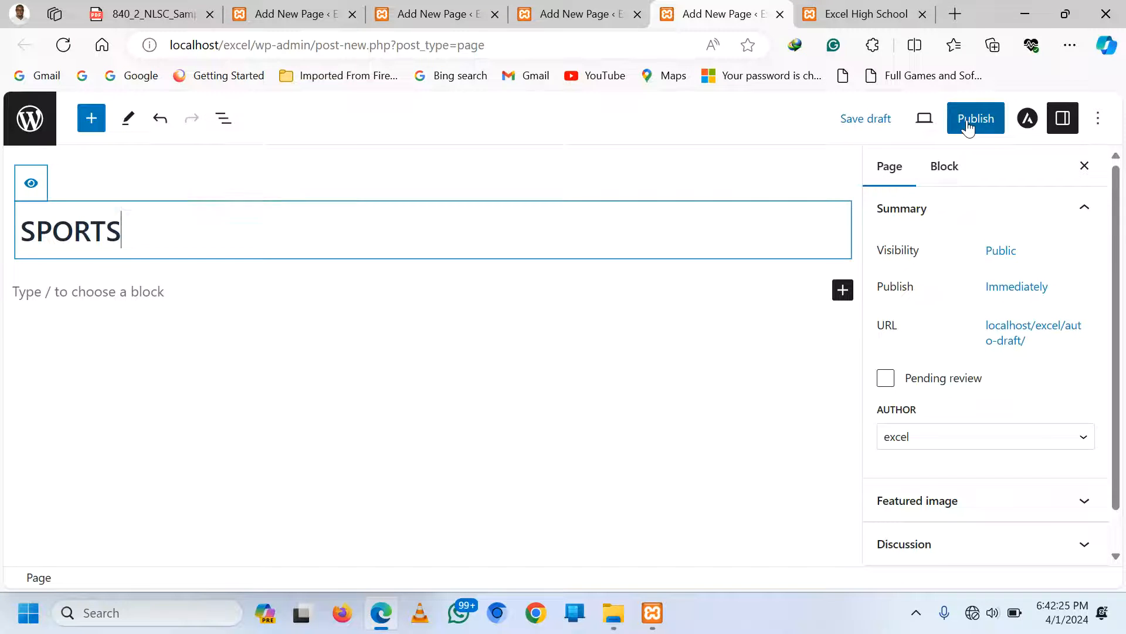
pyautogui.click(971, 119)
pyautogui.click(967, 120)
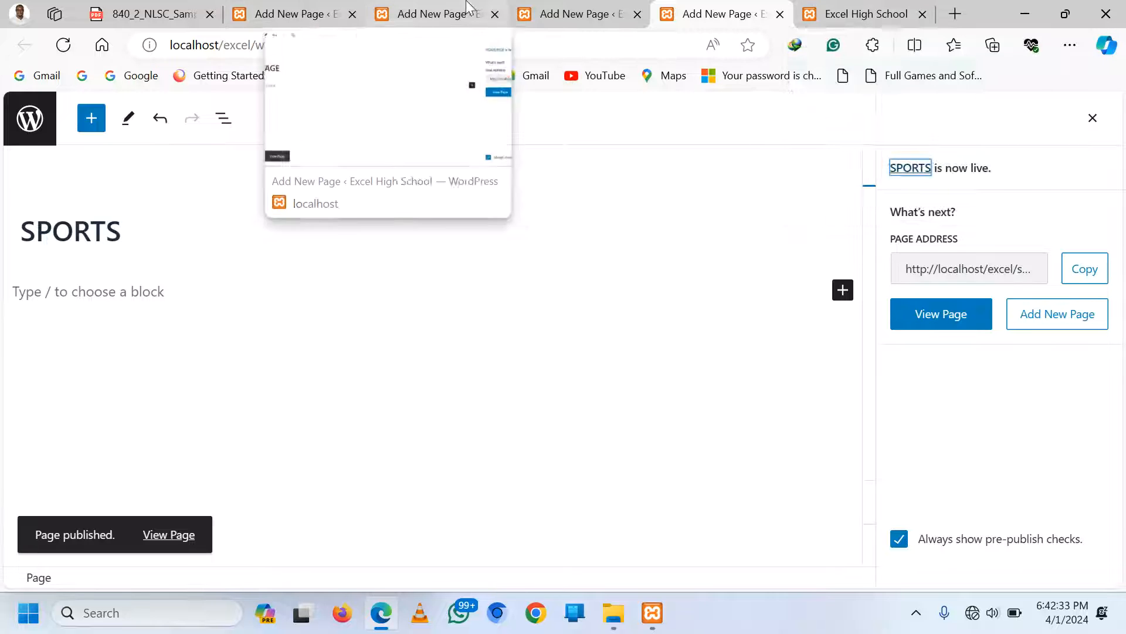
# Review each page editor tab, then show the live Excel High School site
pyautogui.click(400, 7)
pyautogui.click(307, 12)
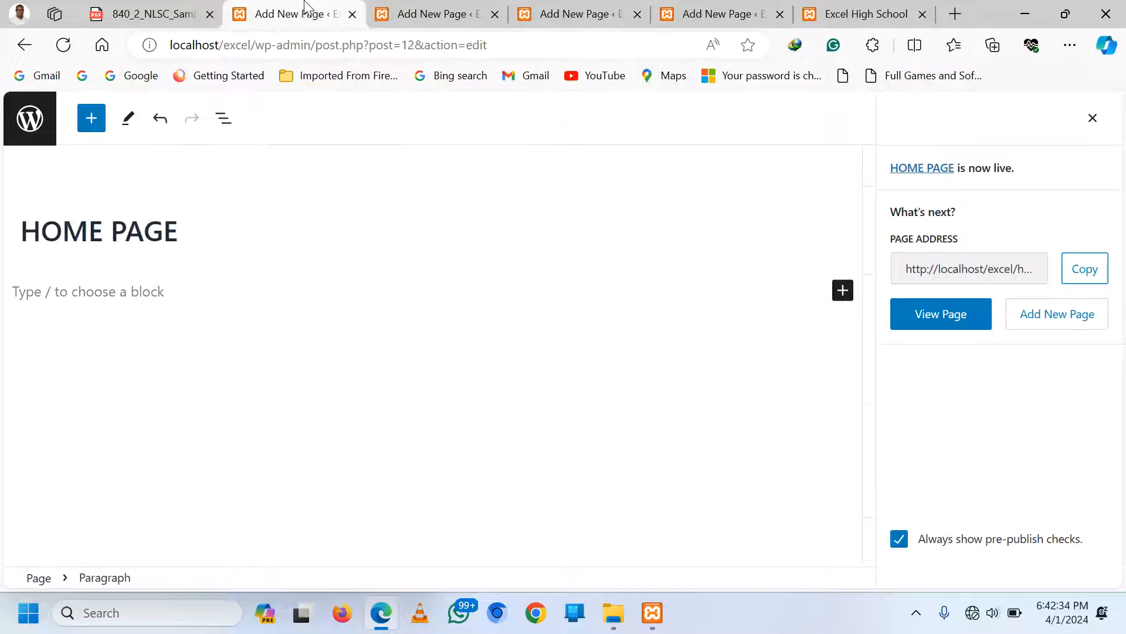
pyautogui.click(455, 11)
pyautogui.click(568, 7)
pyautogui.click(328, 12)
pyautogui.click(464, 12)
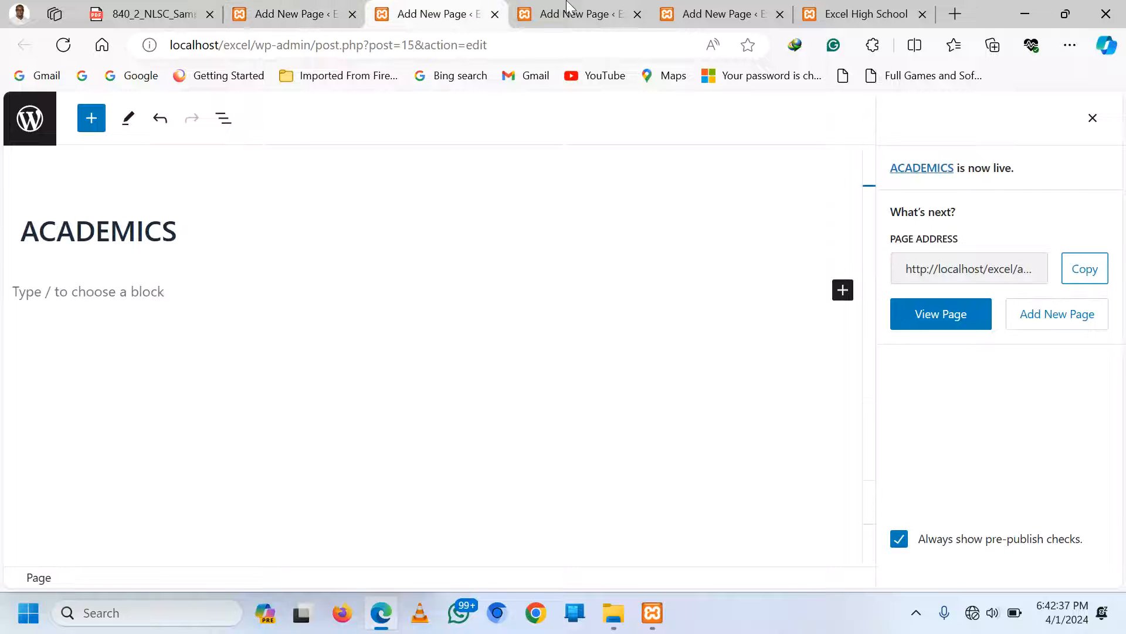
pyautogui.click(580, 8)
pyautogui.click(683, 7)
pyautogui.click(855, 7)
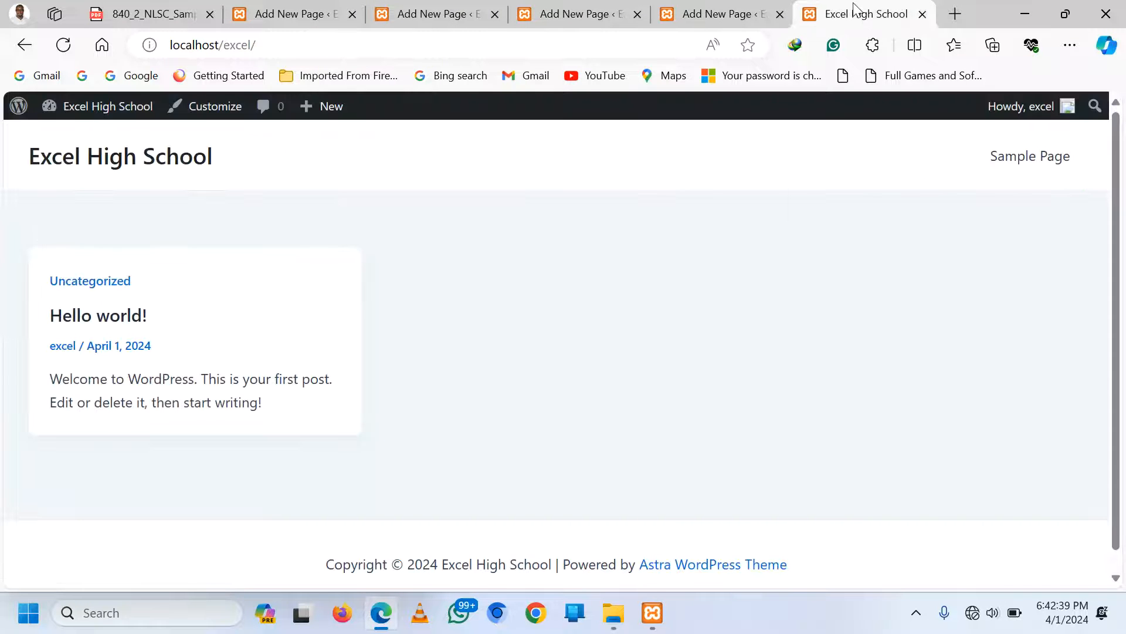
# Open the admin dashboard in a tab beside the site and list all pages
pyautogui.moveTo(80, 111)
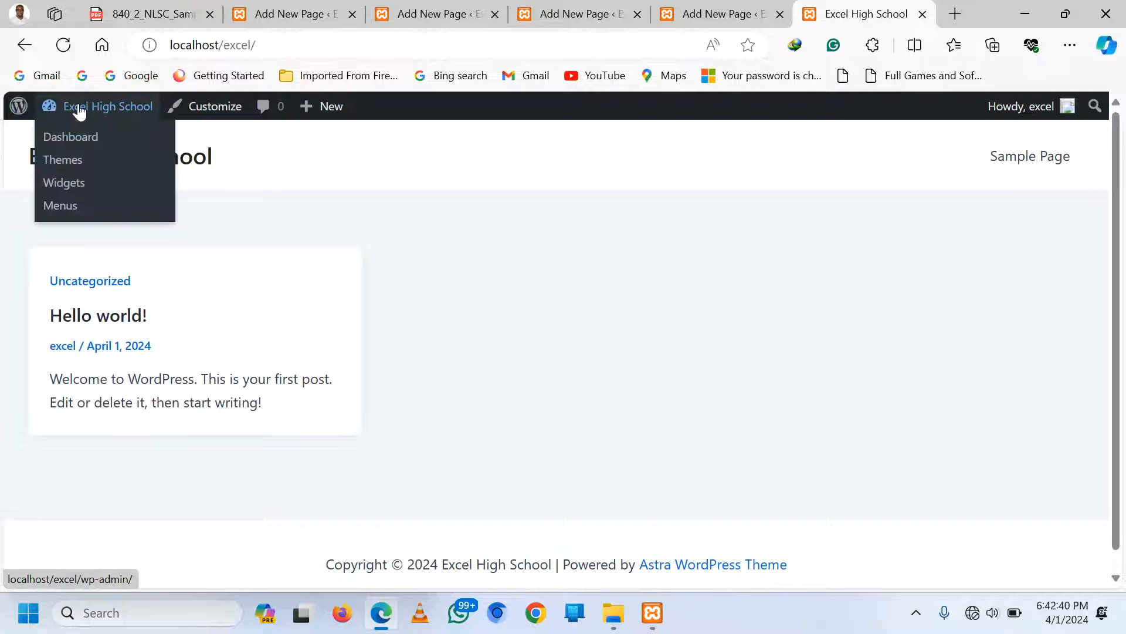
pyautogui.rightClick(67, 143)
pyautogui.click(209, 151)
pyautogui.click(862, 8)
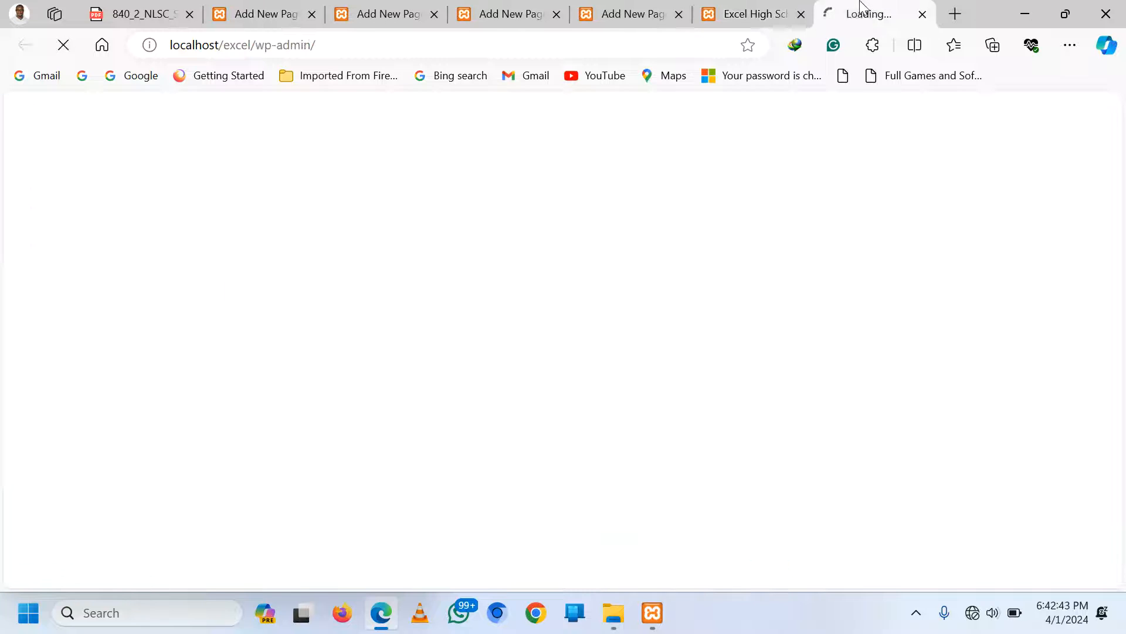
pyautogui.moveTo(865, 7); pyautogui.dragTo(787, 9)
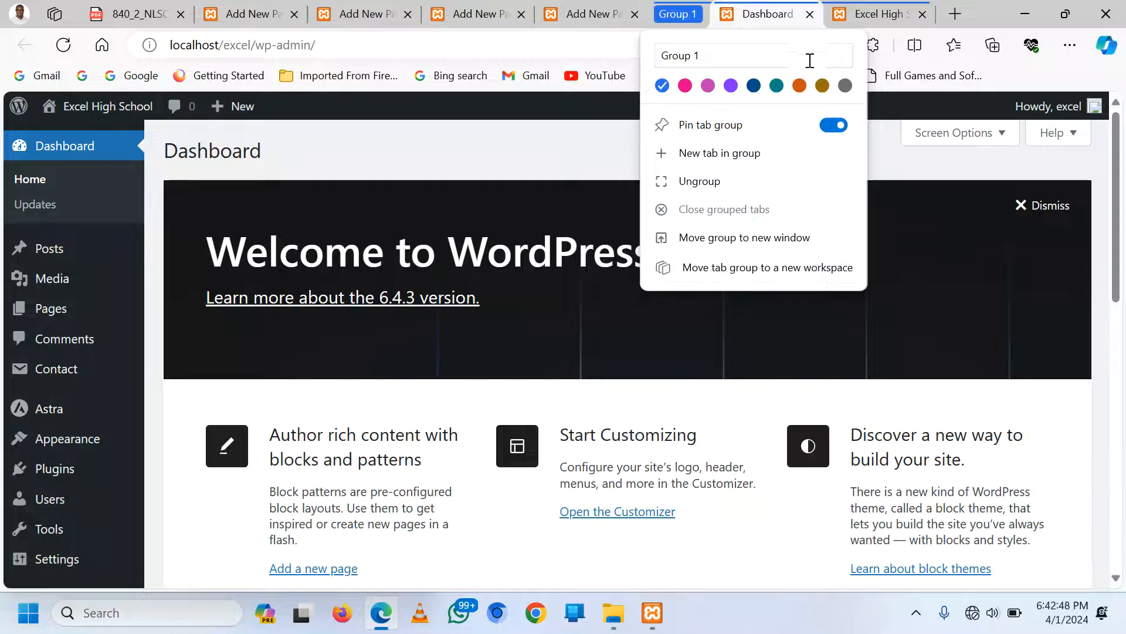
pyautogui.click(722, 181)
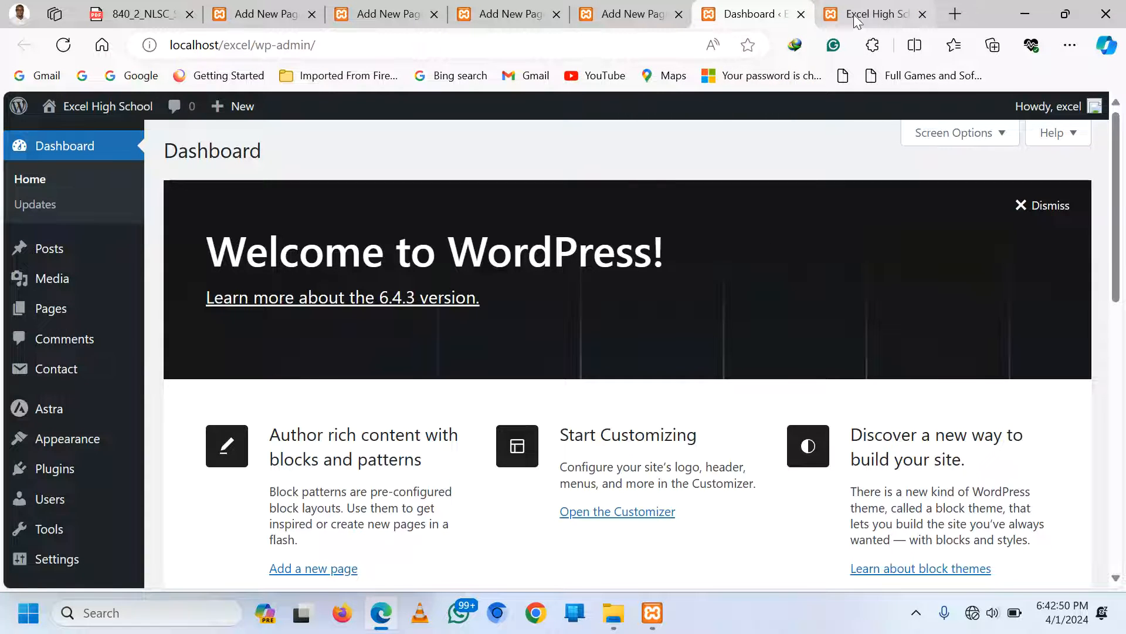
pyautogui.click(856, 20)
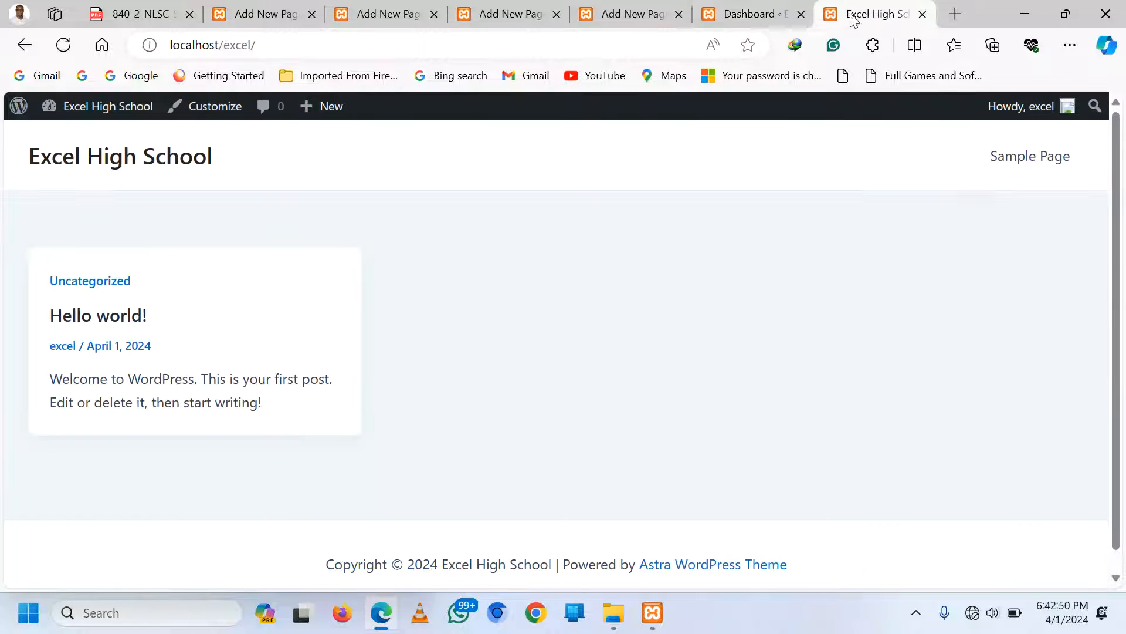
pyautogui.click(773, 14)
pyautogui.moveTo(55, 316)
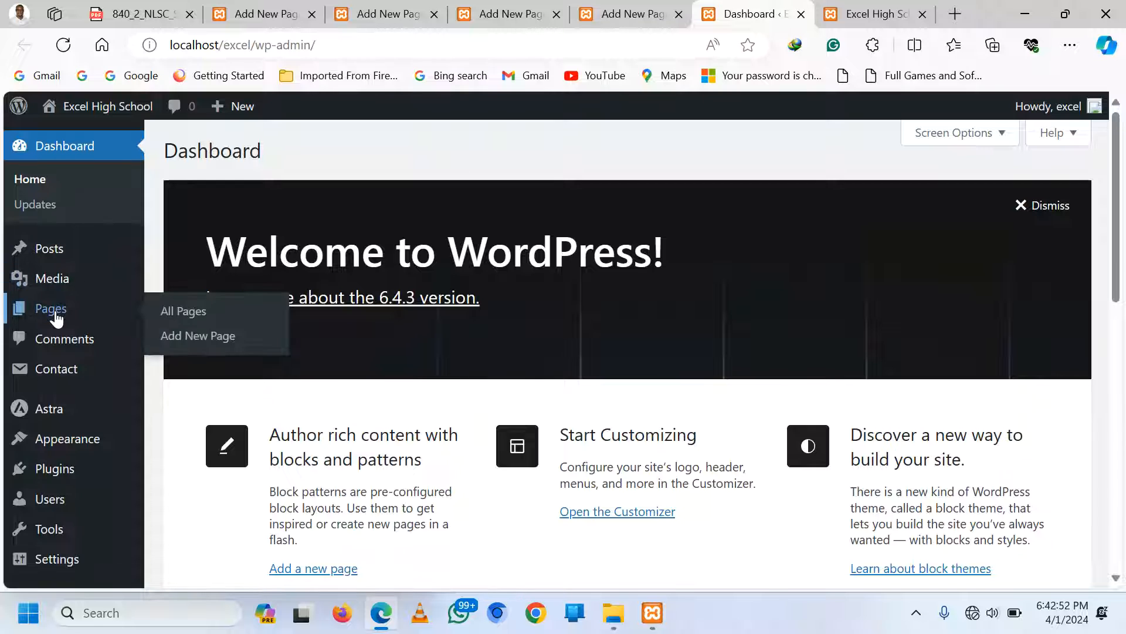
pyautogui.click(173, 315)
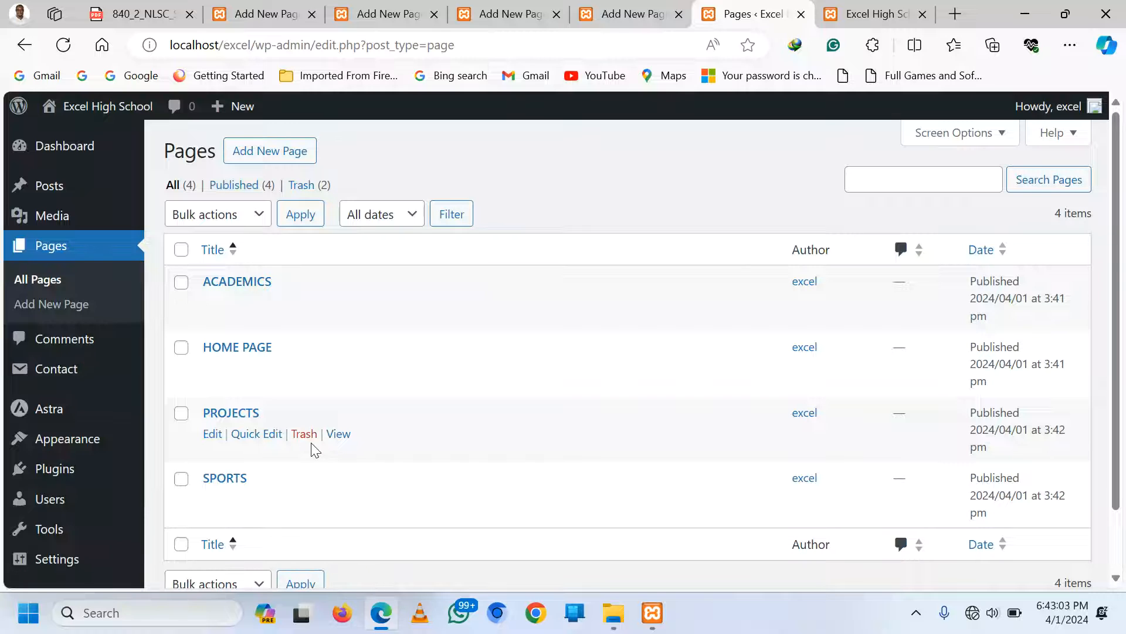
pyautogui.scroll(-1, 62, 305)
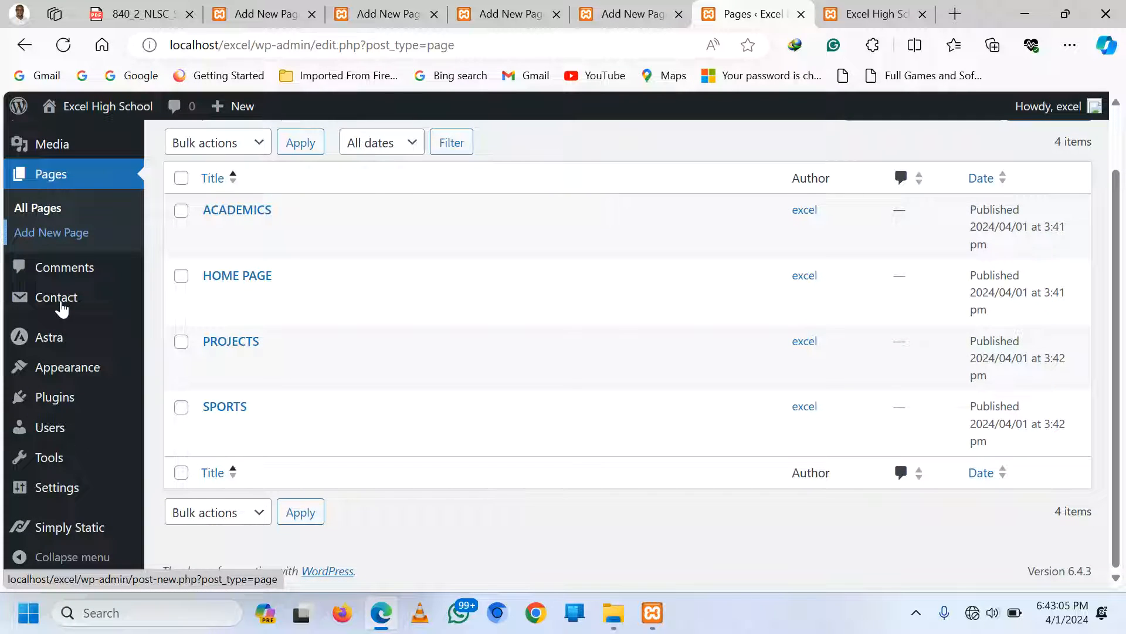
# Set Reading Settings to a static homepage using HOME PAGE, and save
pyautogui.moveTo(53, 496)
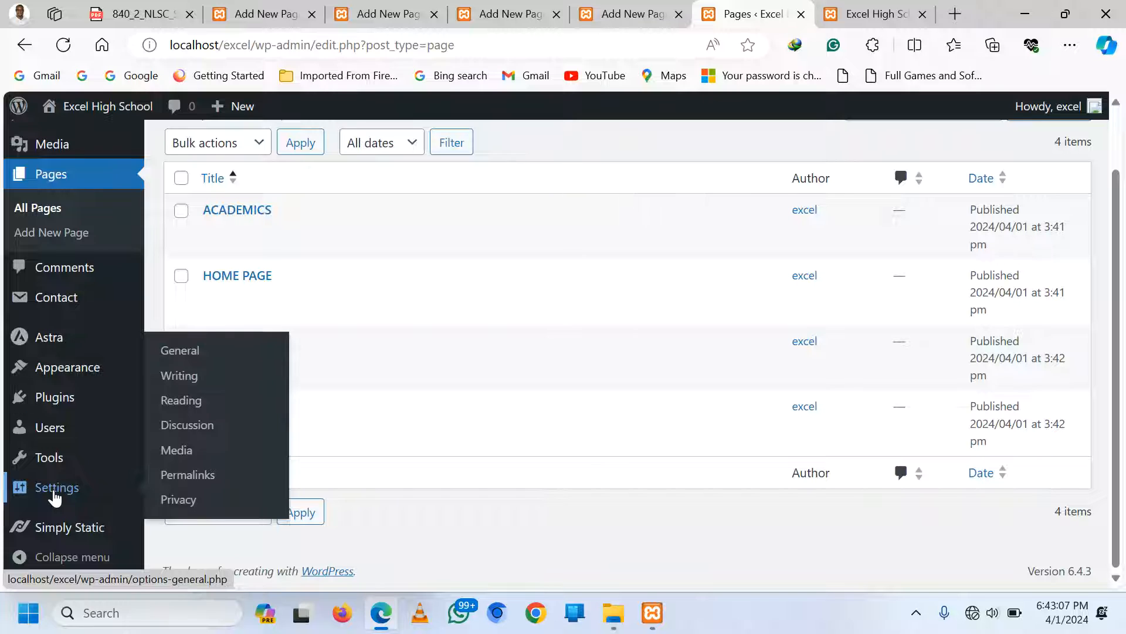
pyautogui.click(185, 406)
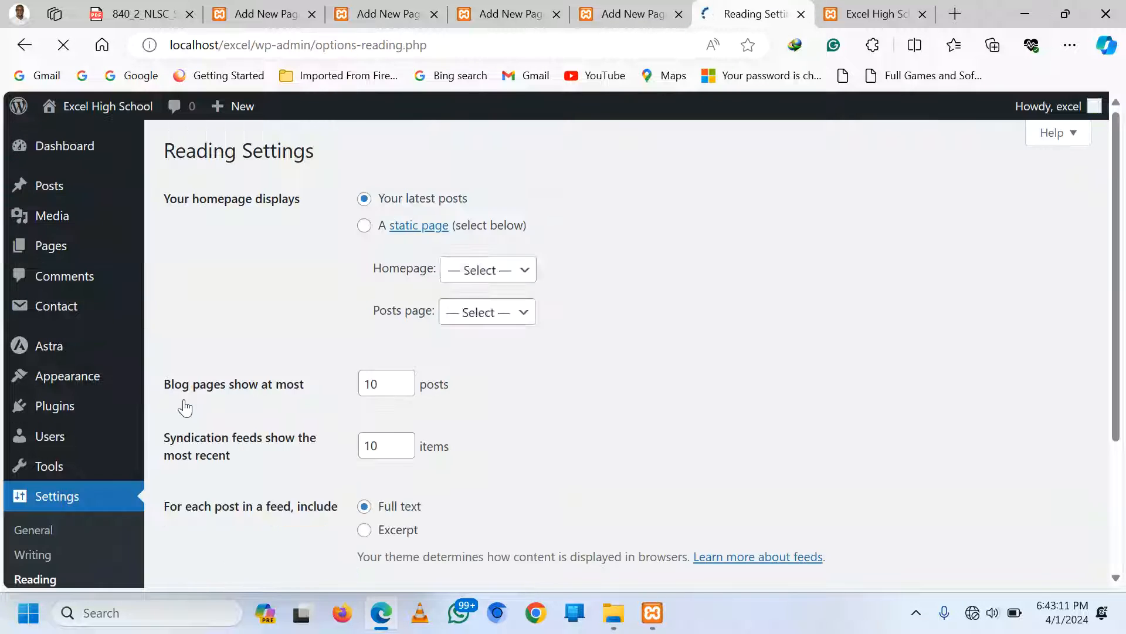
pyautogui.click(364, 226)
pyautogui.click(521, 274)
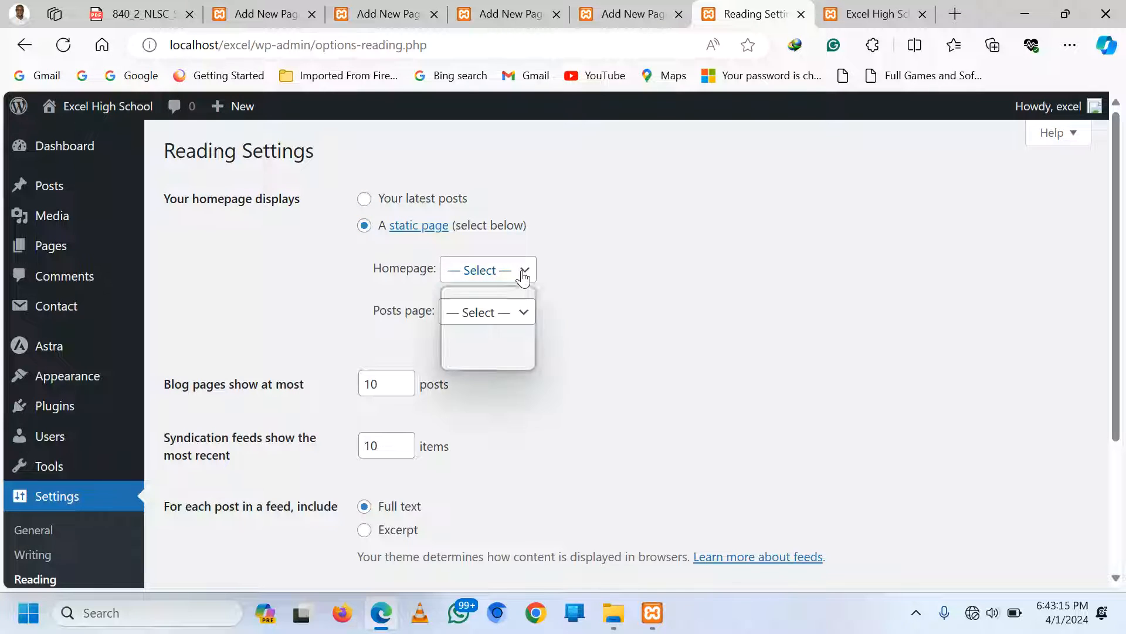
pyautogui.click(517, 329)
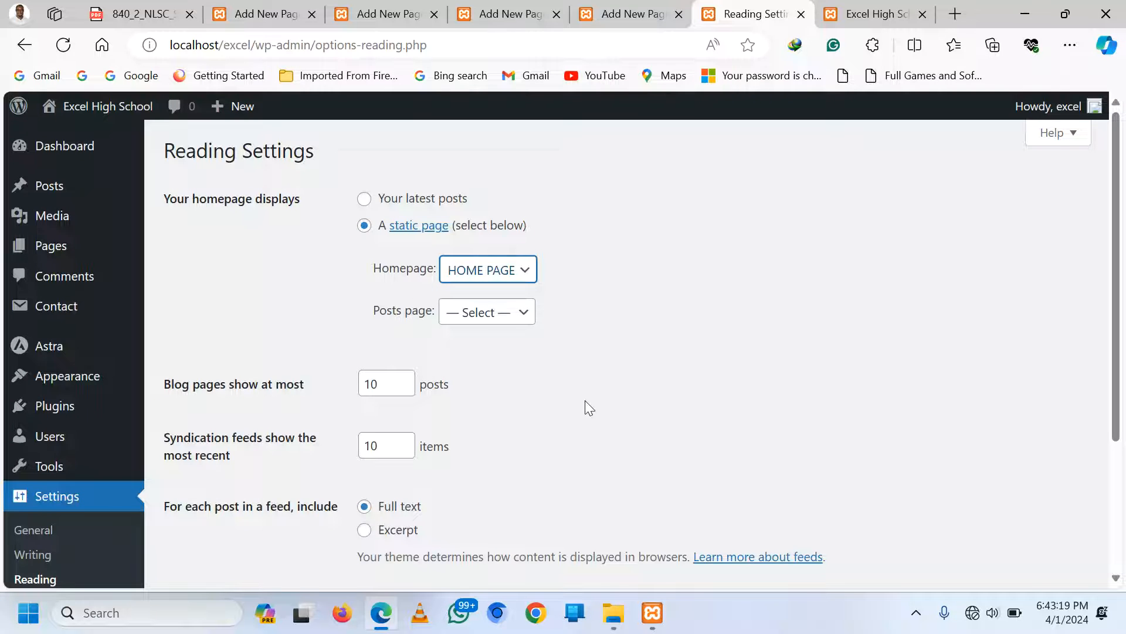
pyautogui.scroll(-3, 586, 400)
pyautogui.click(197, 496)
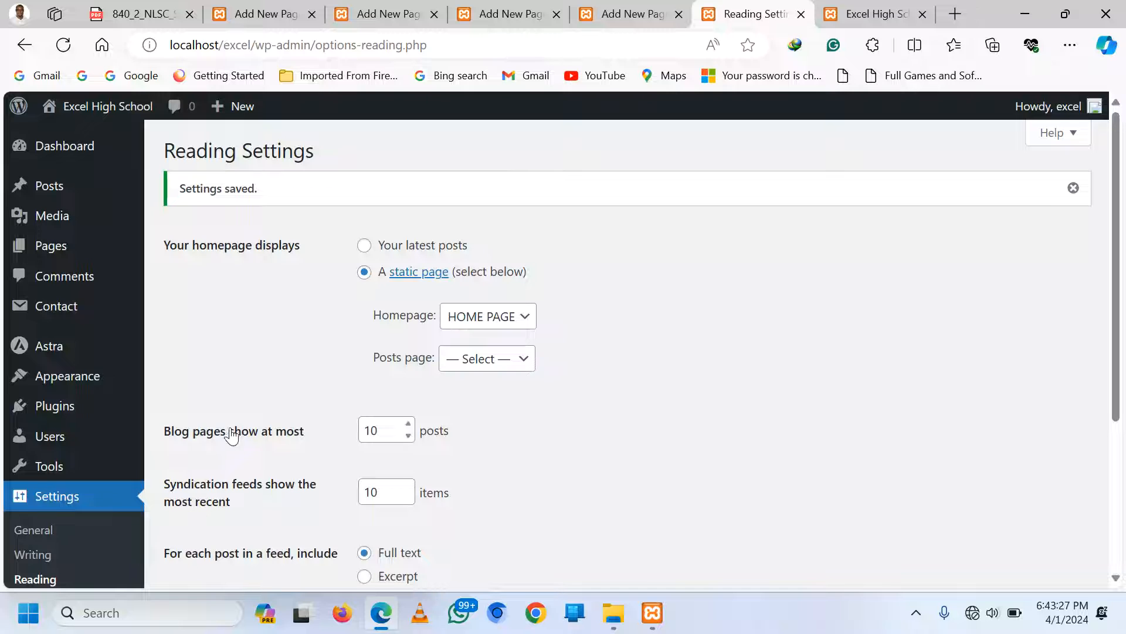
pyautogui.moveTo(70, 376)
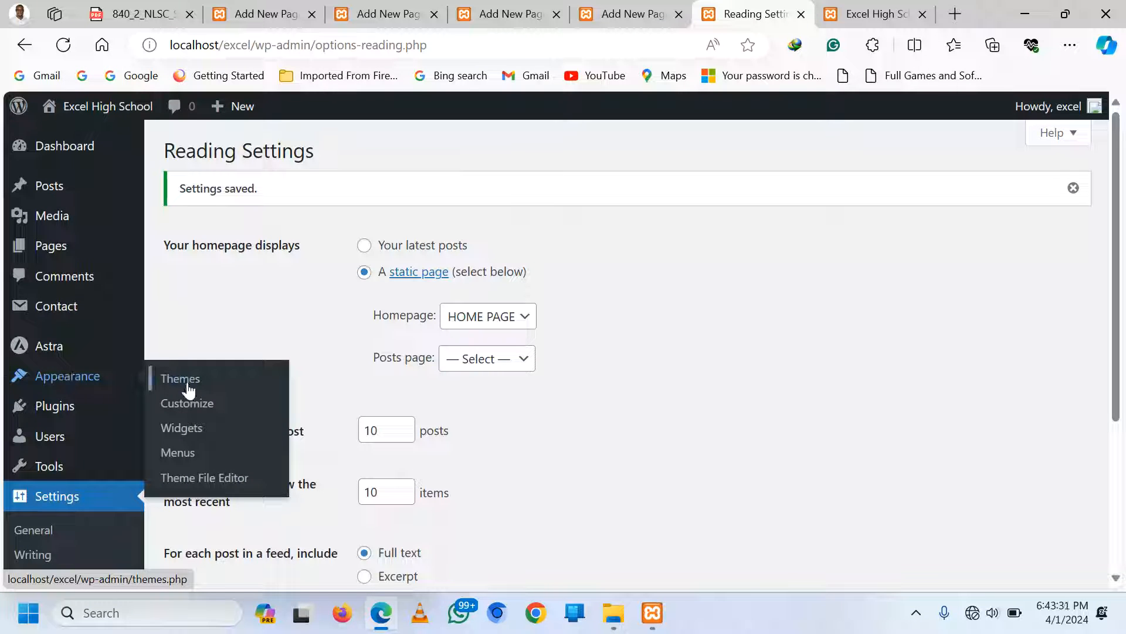
# Create a new navigation menu named 'MAIN'
pyautogui.click(177, 452)
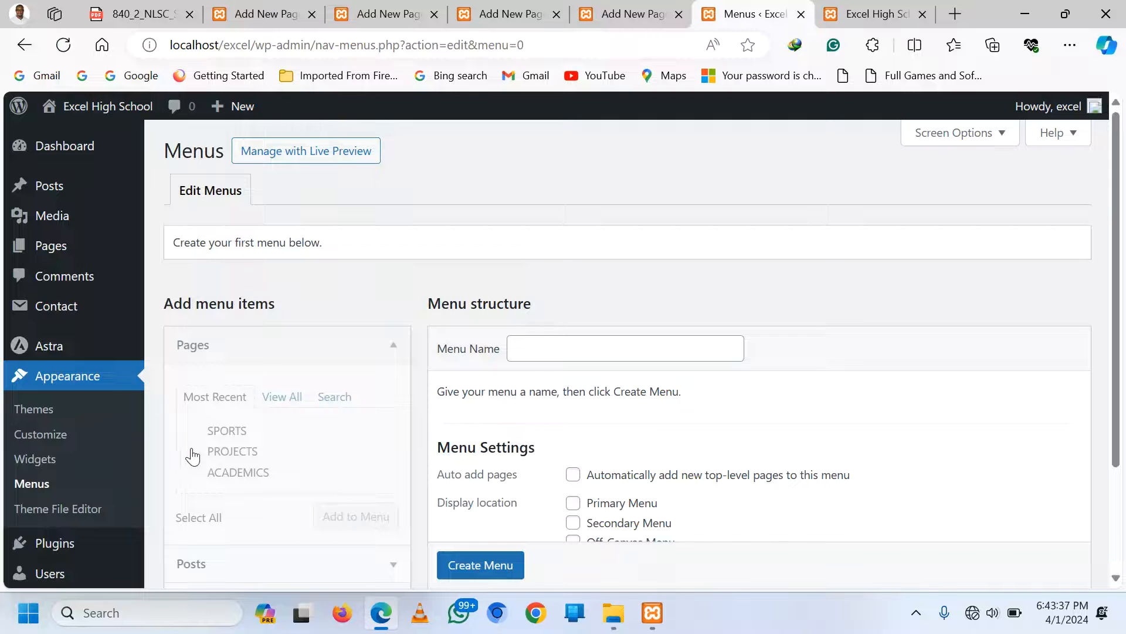
pyautogui.click(889, 6)
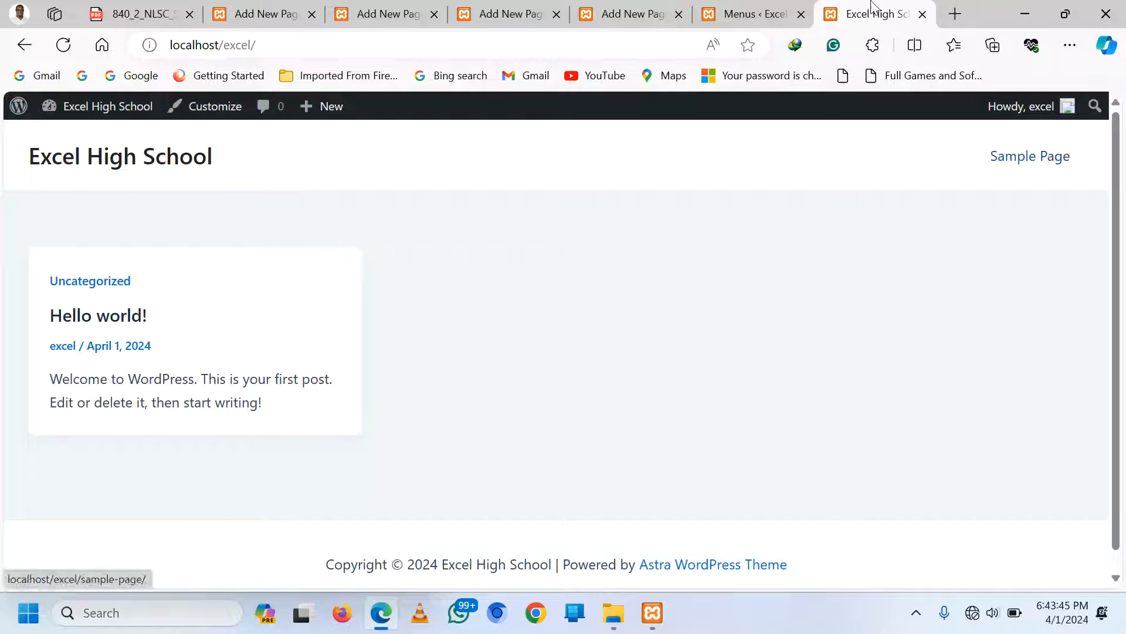
pyautogui.click(737, 14)
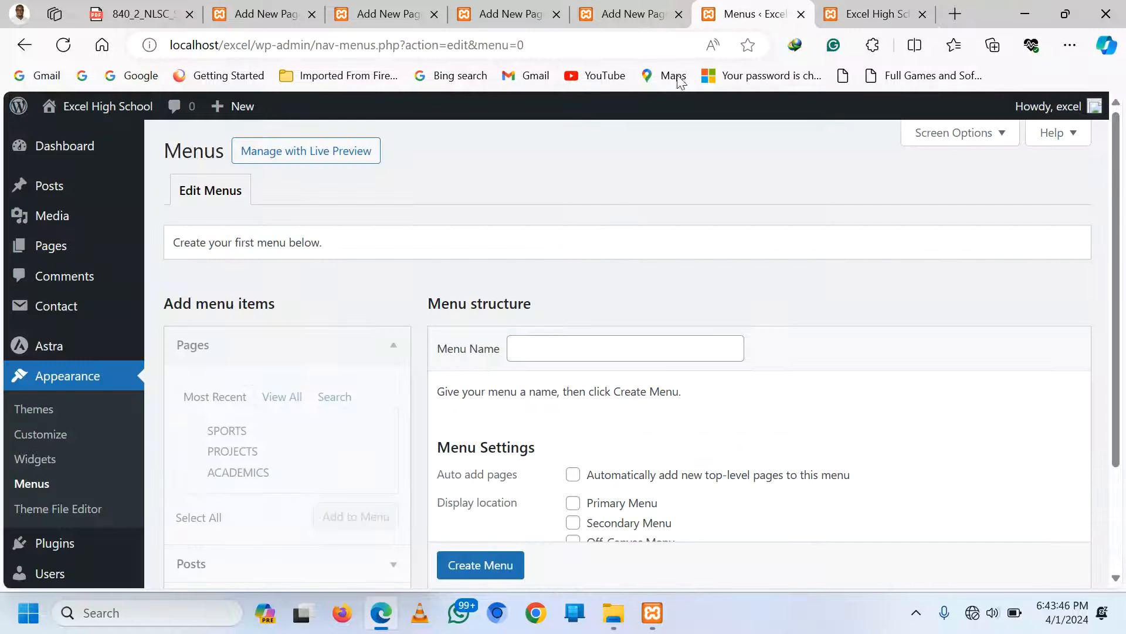
pyautogui.click(601, 349)
pyautogui.write('MAIN')
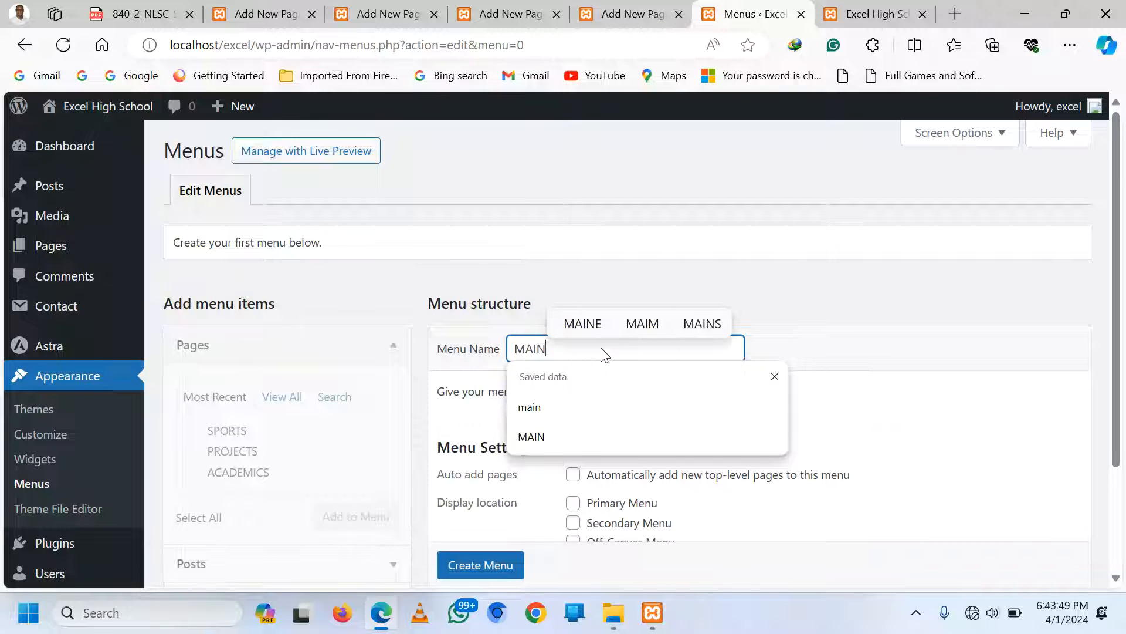
pyautogui.click(648, 239)
pyautogui.scroll(-1, 440, 413)
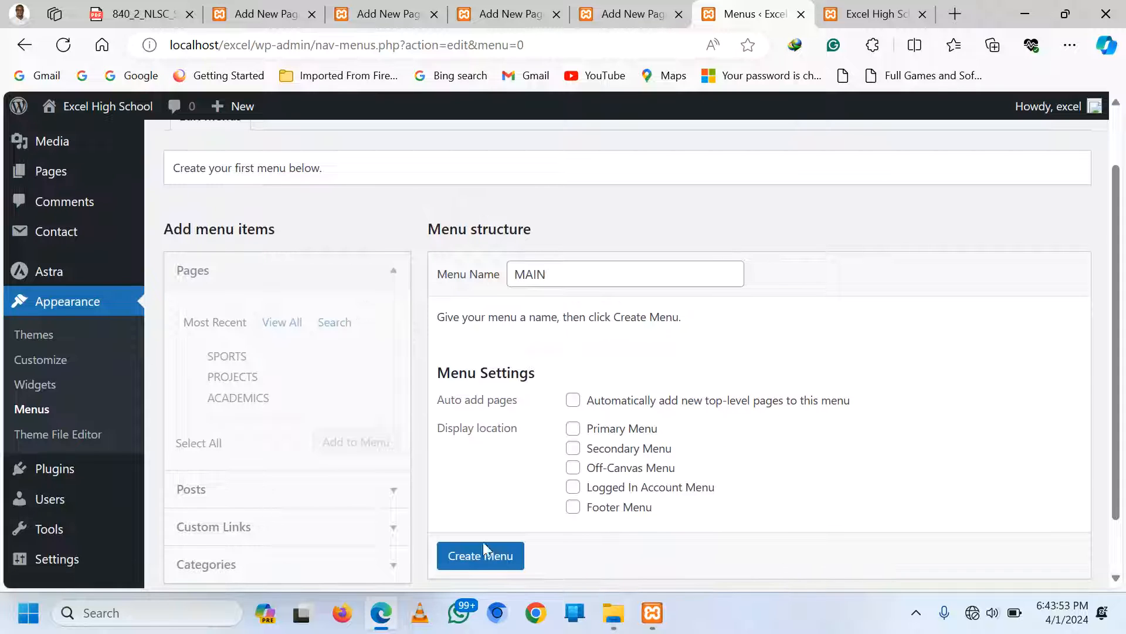
pyautogui.scroll(-1, 484, 544)
pyautogui.click(473, 512)
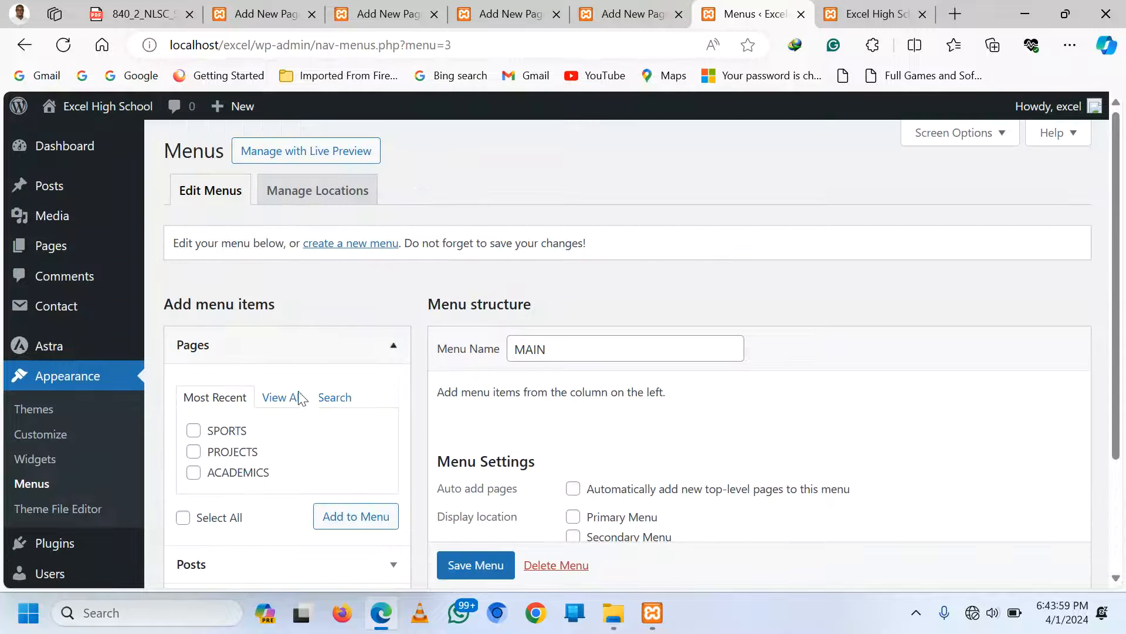
# Add HOME PAGE, ACADEMICS, PROJECTS and SPORTS to the MAIN menu
pyautogui.click(273, 399)
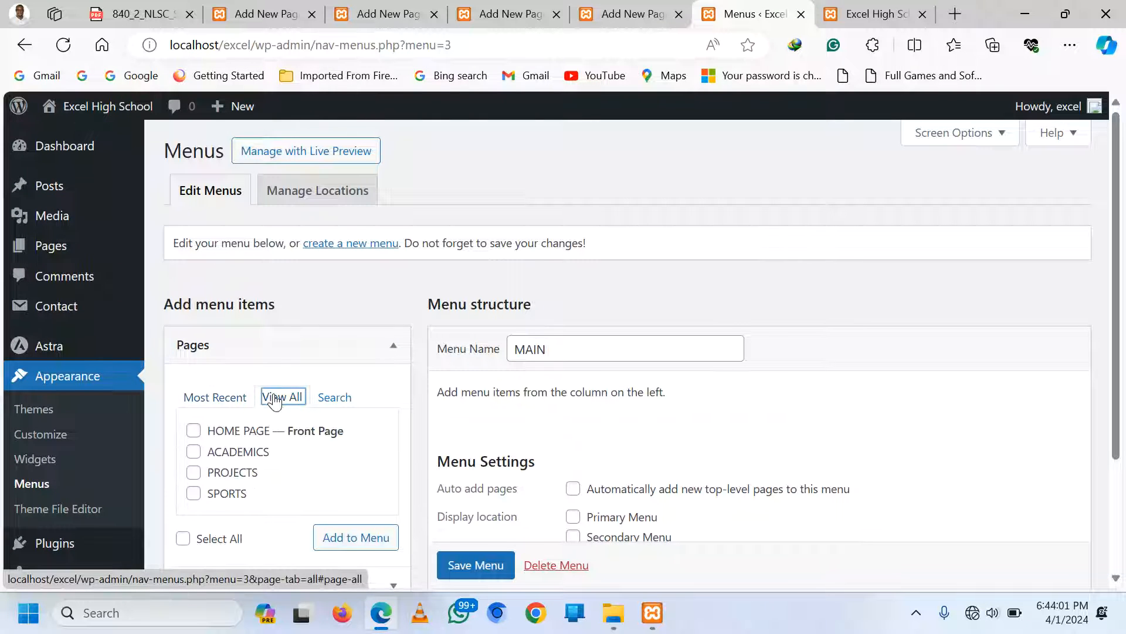
pyautogui.scroll(-1, 275, 402)
pyautogui.click(194, 357)
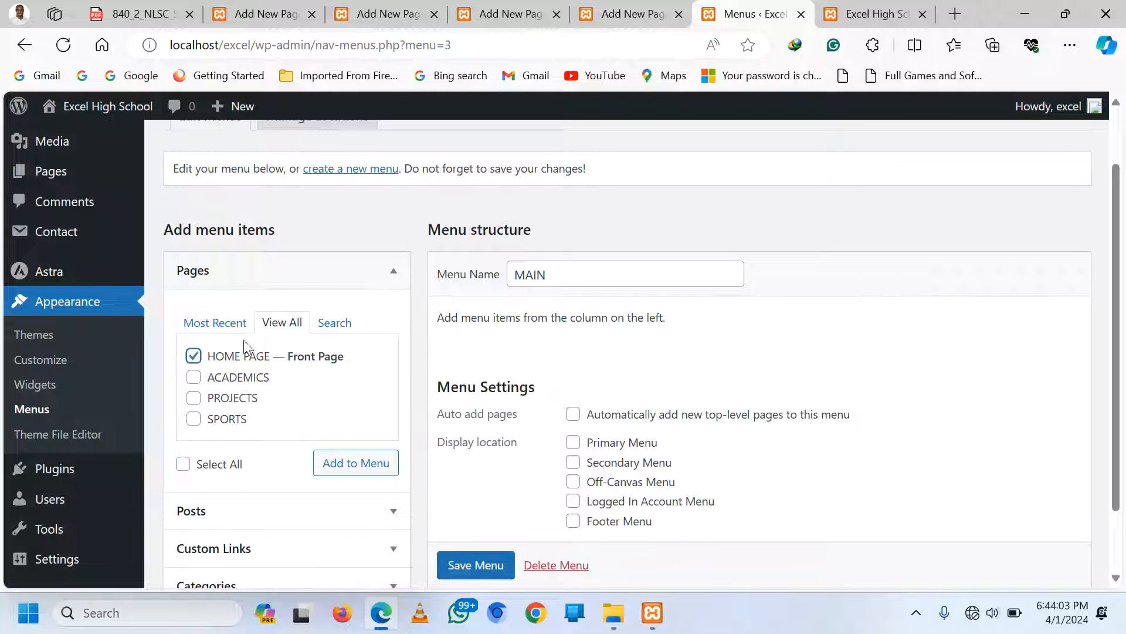
pyautogui.click(194, 378)
pyautogui.click(194, 398)
pyautogui.click(195, 419)
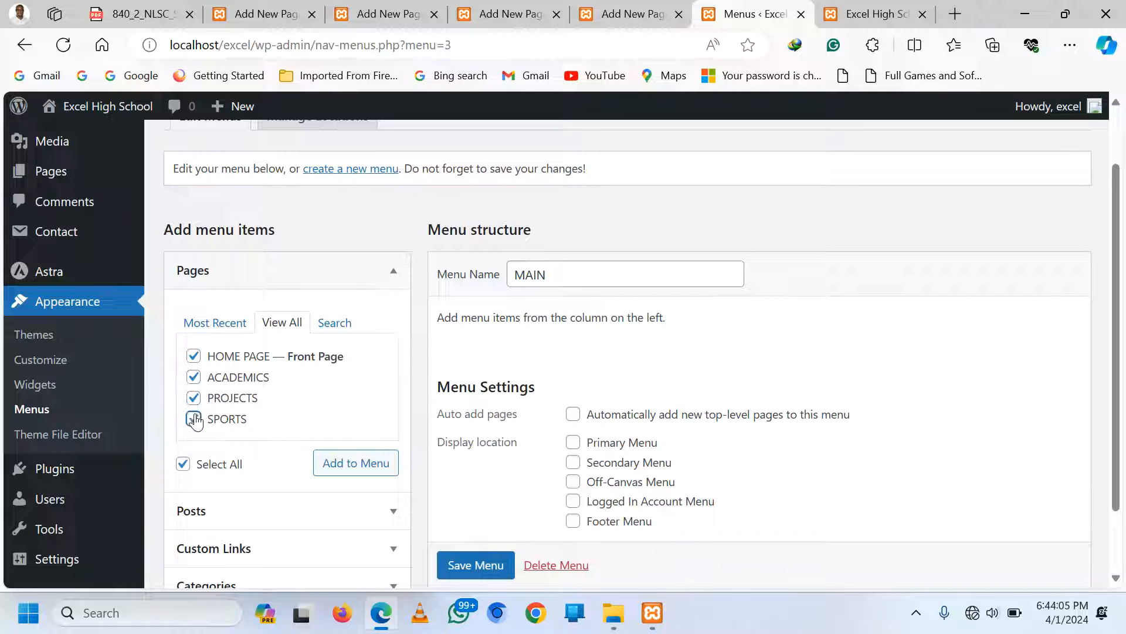
pyautogui.click(345, 468)
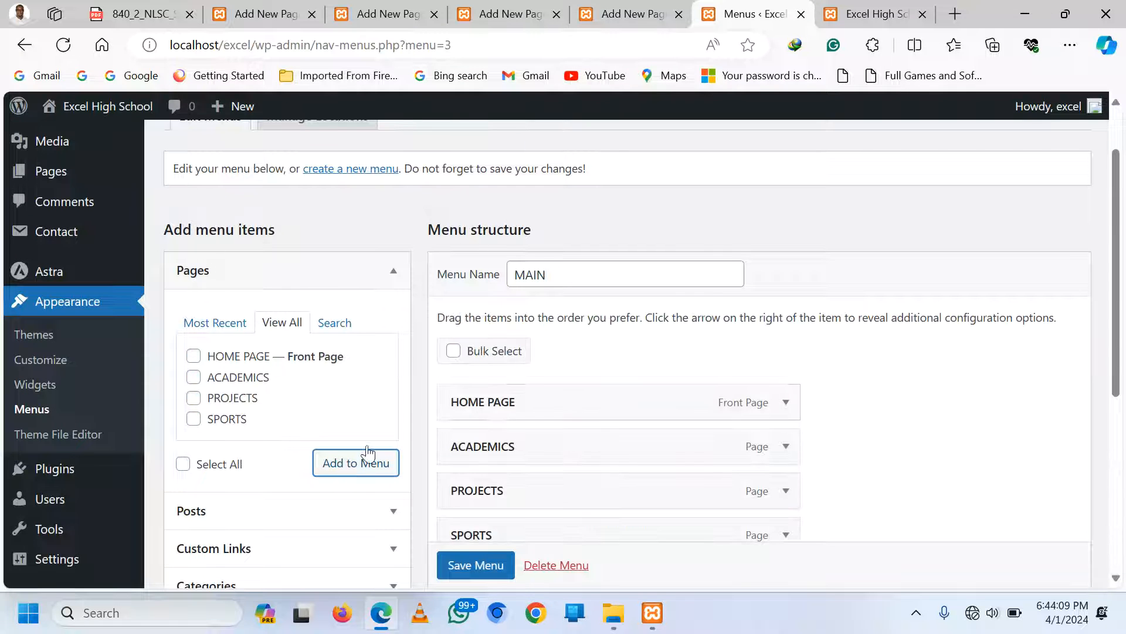
# Assign MAIN as the Primary Menu and save it
pyautogui.scroll(-3, 590, 339)
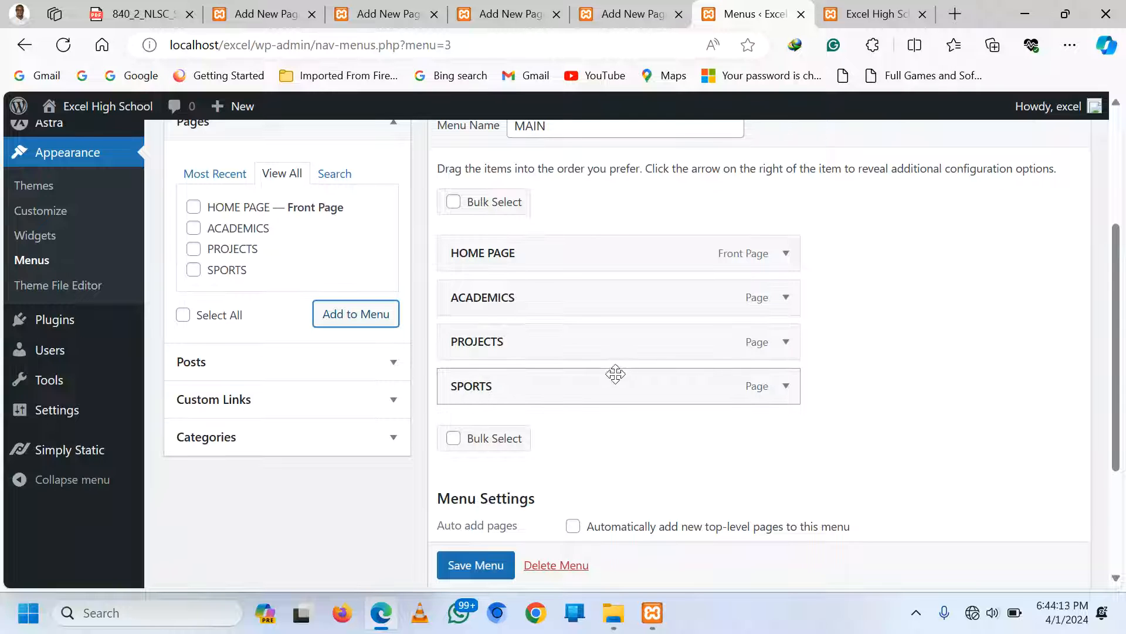
pyautogui.scroll(-1, 503, 447)
pyautogui.scroll(-1, 504, 444)
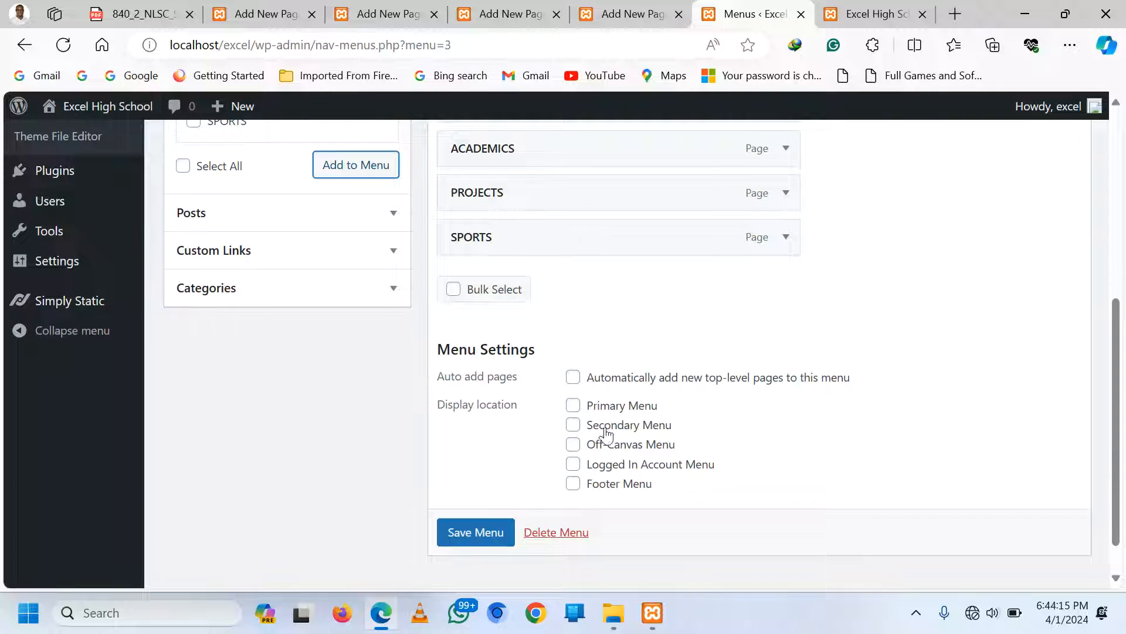
pyautogui.click(573, 406)
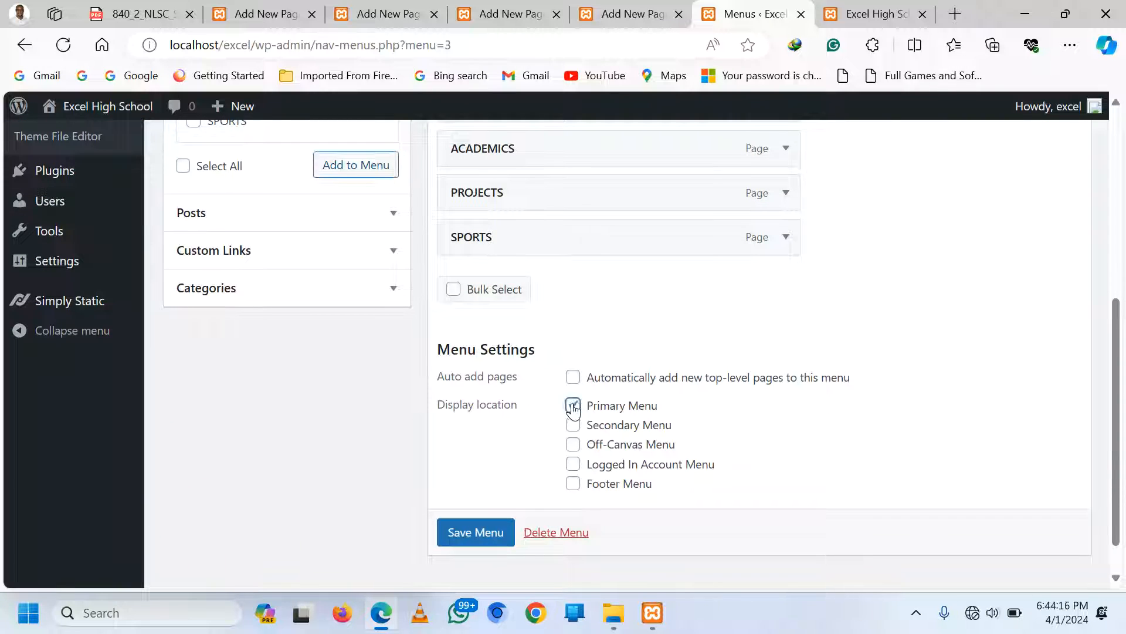
pyautogui.click(465, 534)
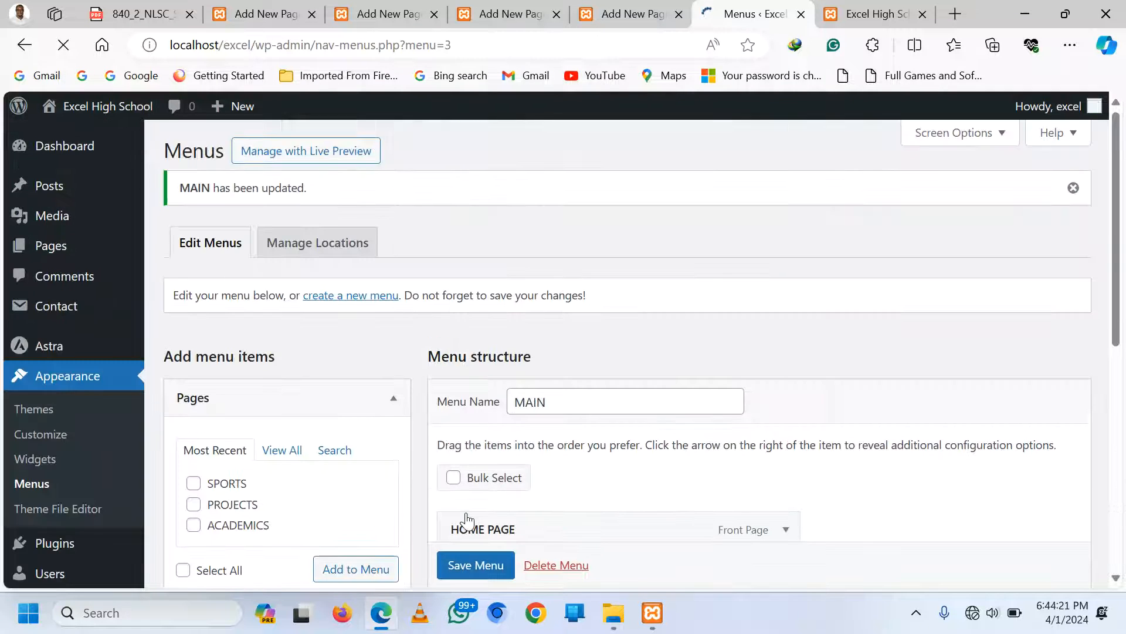
# Reload the live site, try the ACADEMICS menu link, and return to the HOME PAGE editor
pyautogui.click(877, 7)
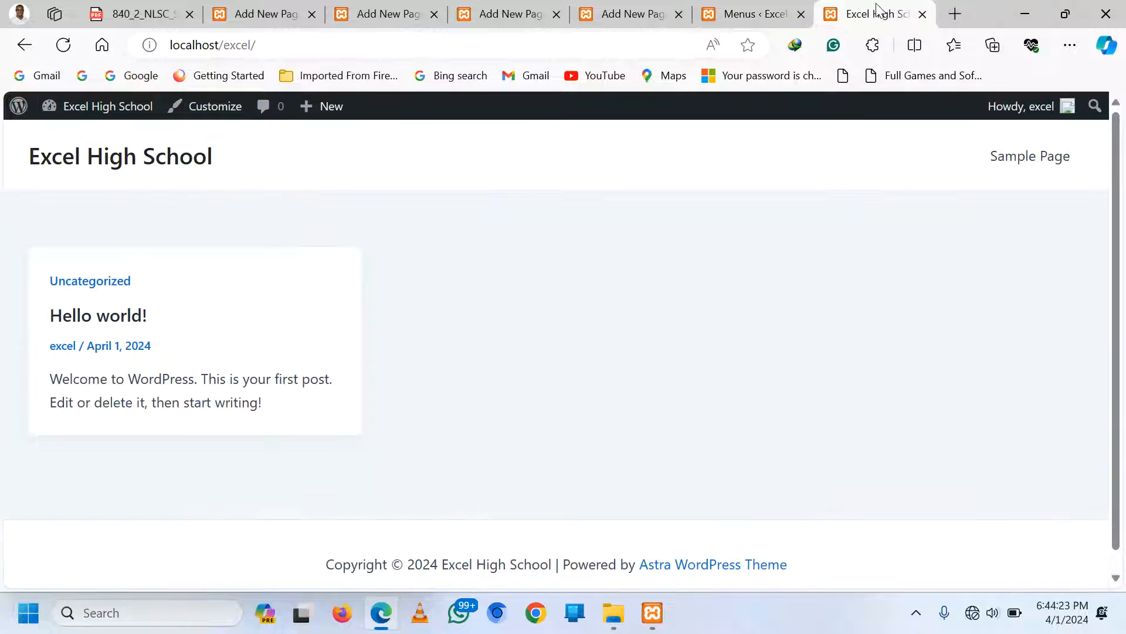
pyautogui.click(63, 45)
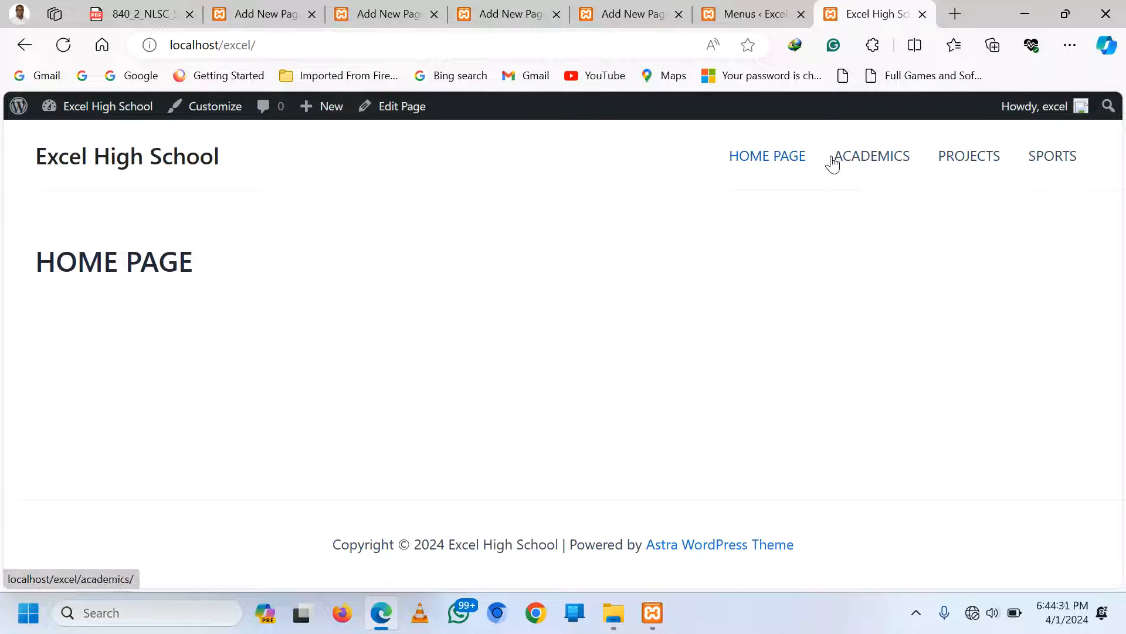
pyautogui.click(870, 157)
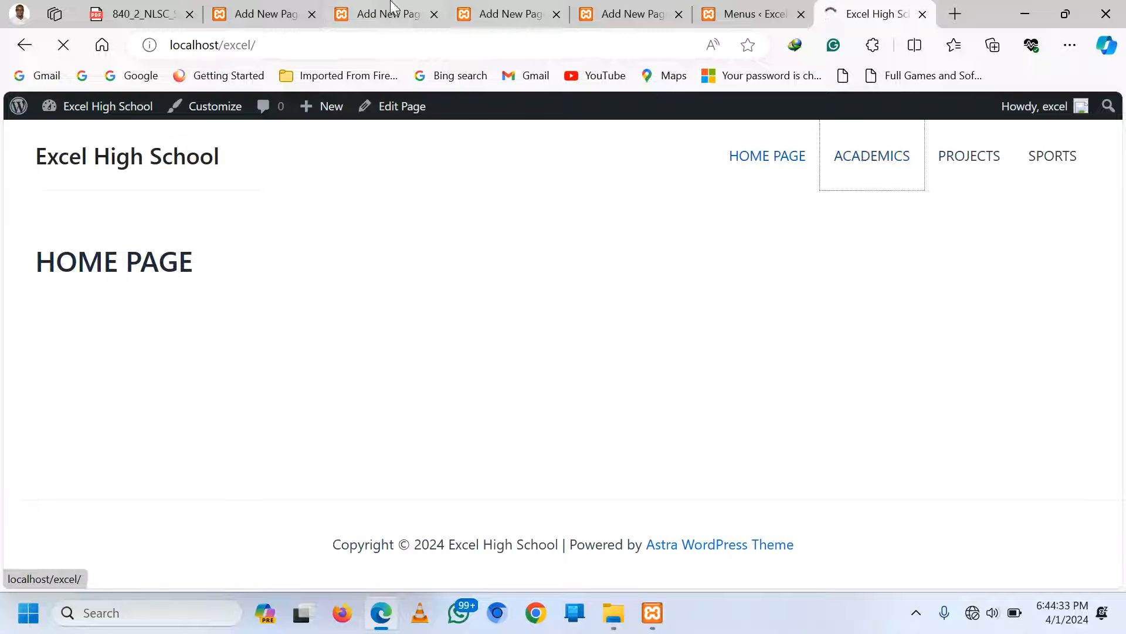
pyautogui.click(265, 7)
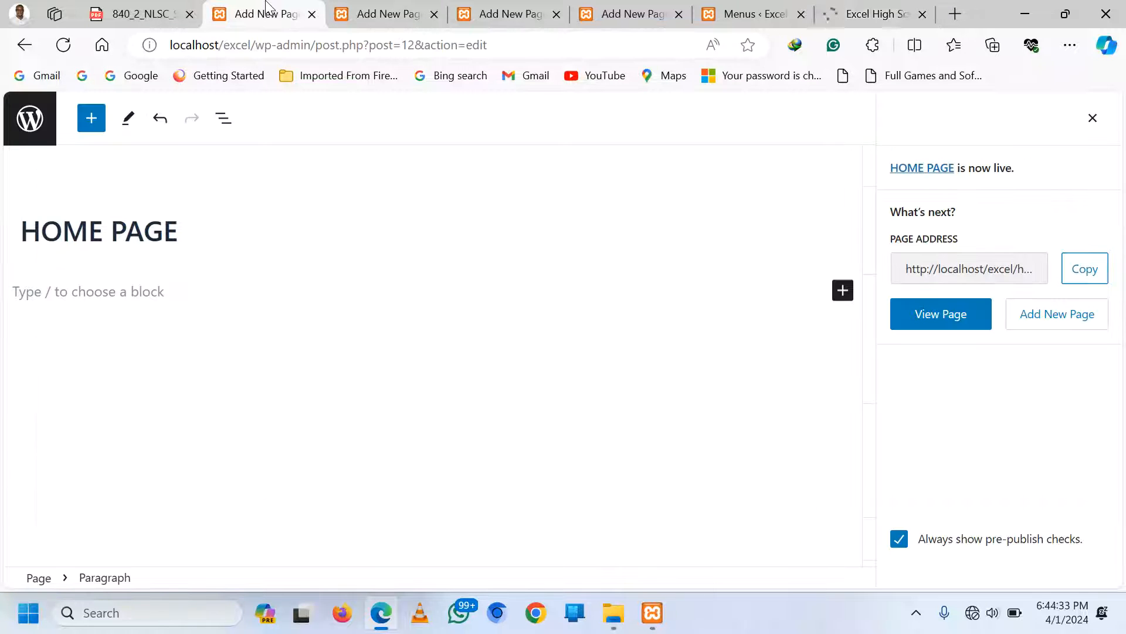
# Insert a Cover block below the HOME PAGE title
pyautogui.click(124, 230)
pyautogui.click(111, 292)
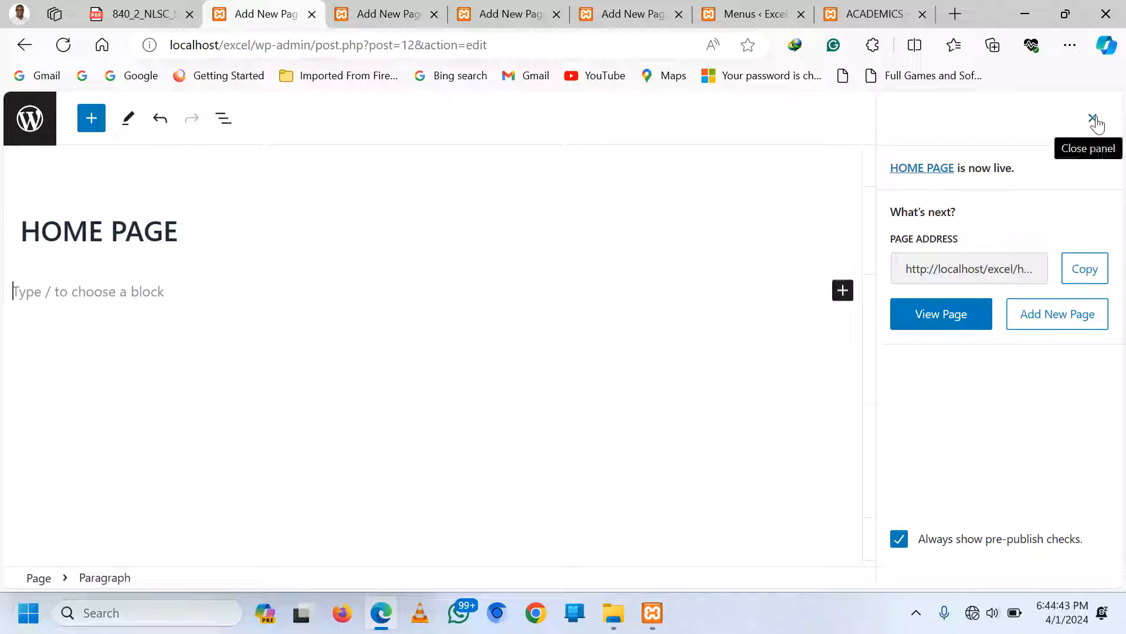
pyautogui.click(843, 291)
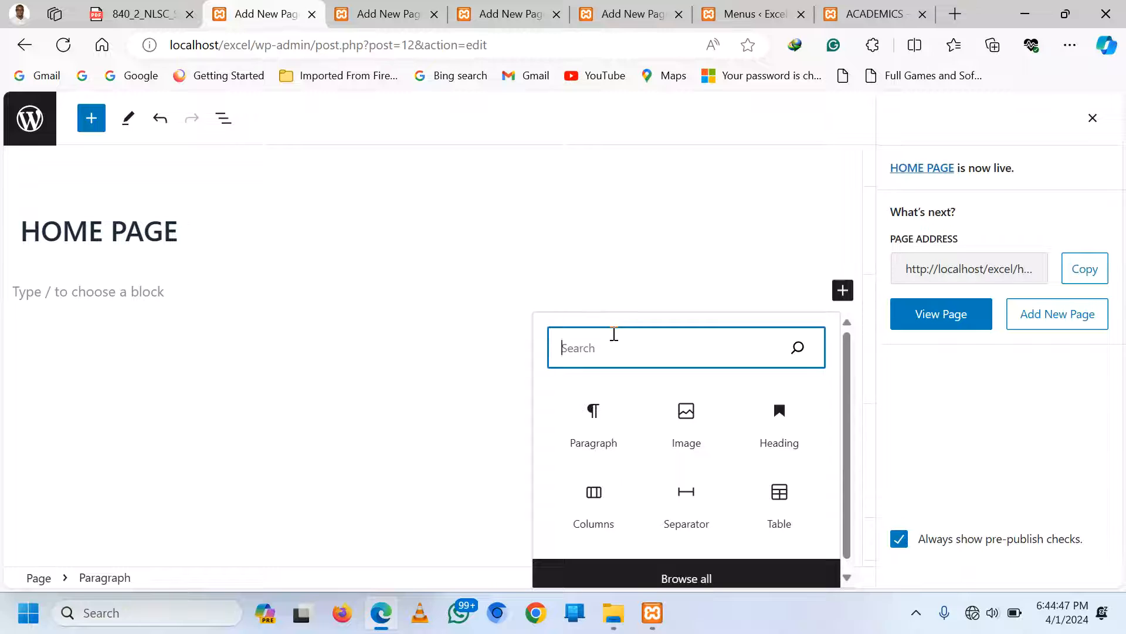
pyautogui.write('COVER')
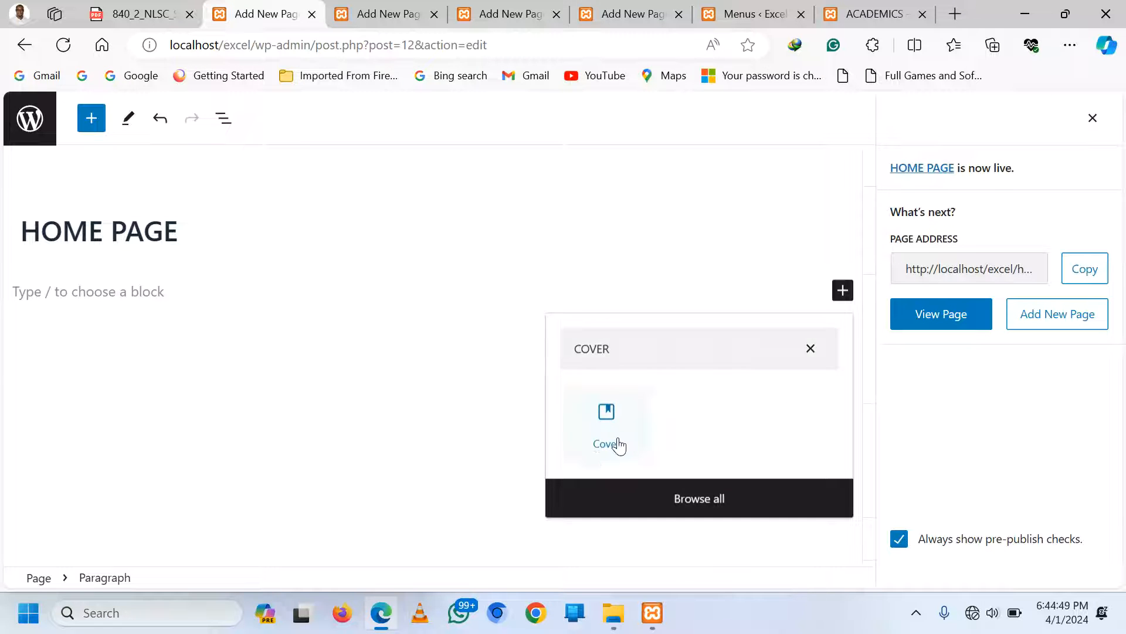
pyautogui.click(615, 443)
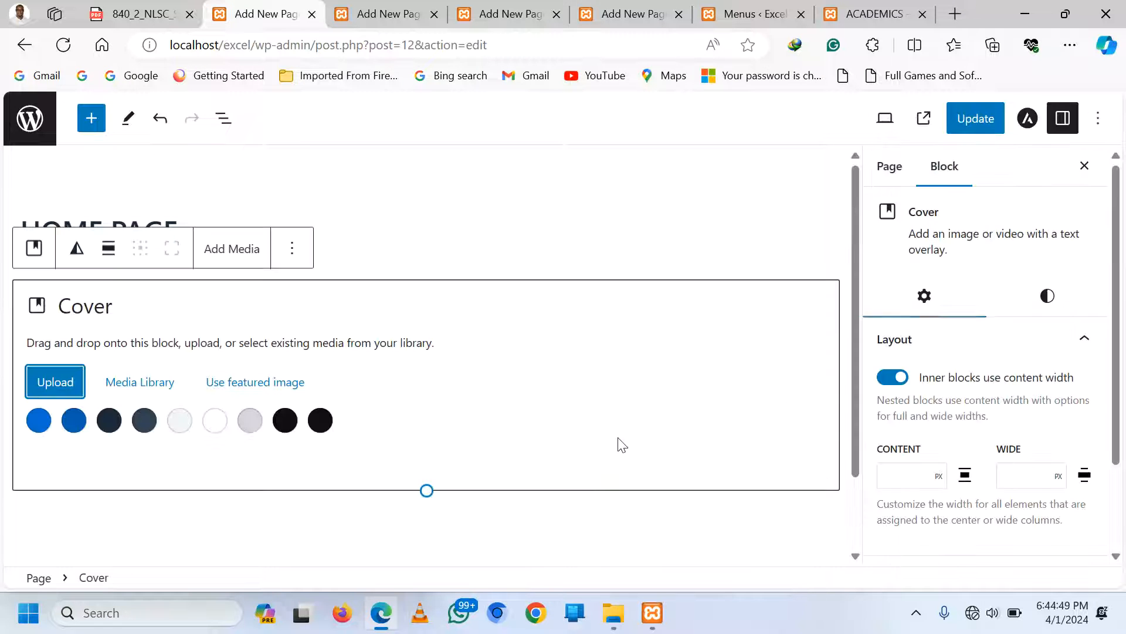
# Upload My_School\Vollayball.jpg as the cover background image
pyautogui.click(47, 384)
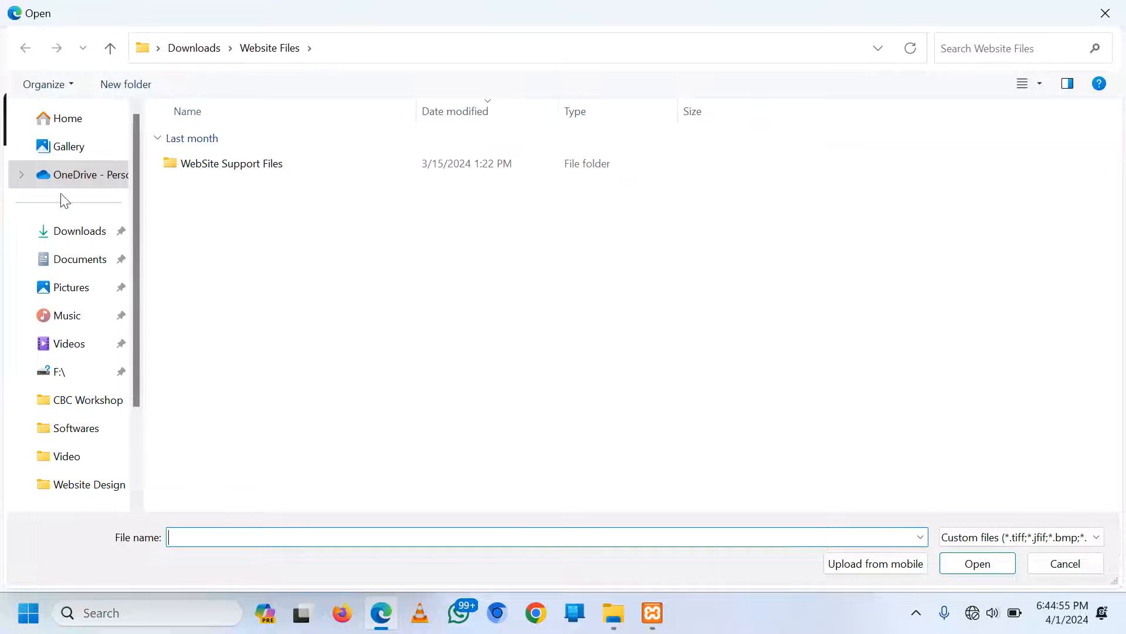
pyautogui.click(157, 49)
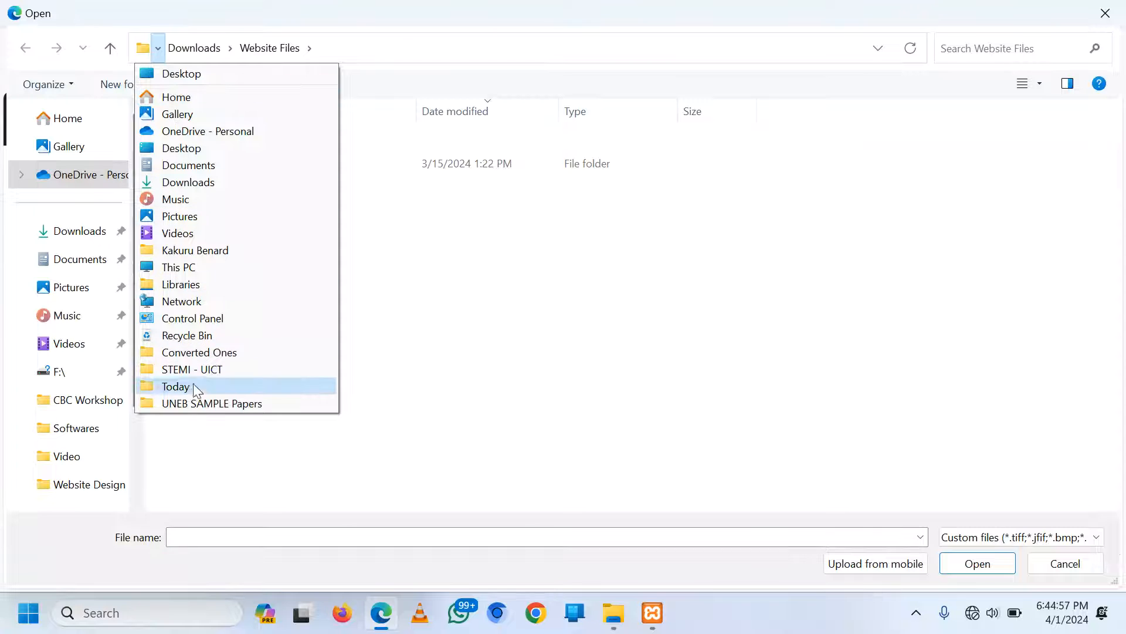
pyautogui.click(207, 404)
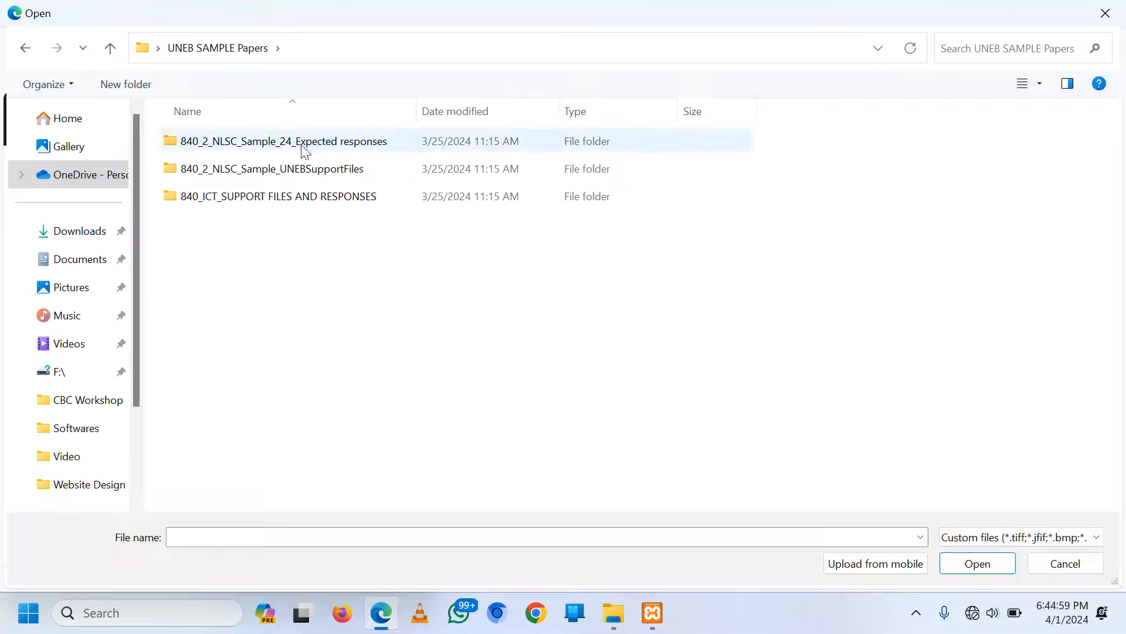
pyautogui.doubleClick(309, 171)
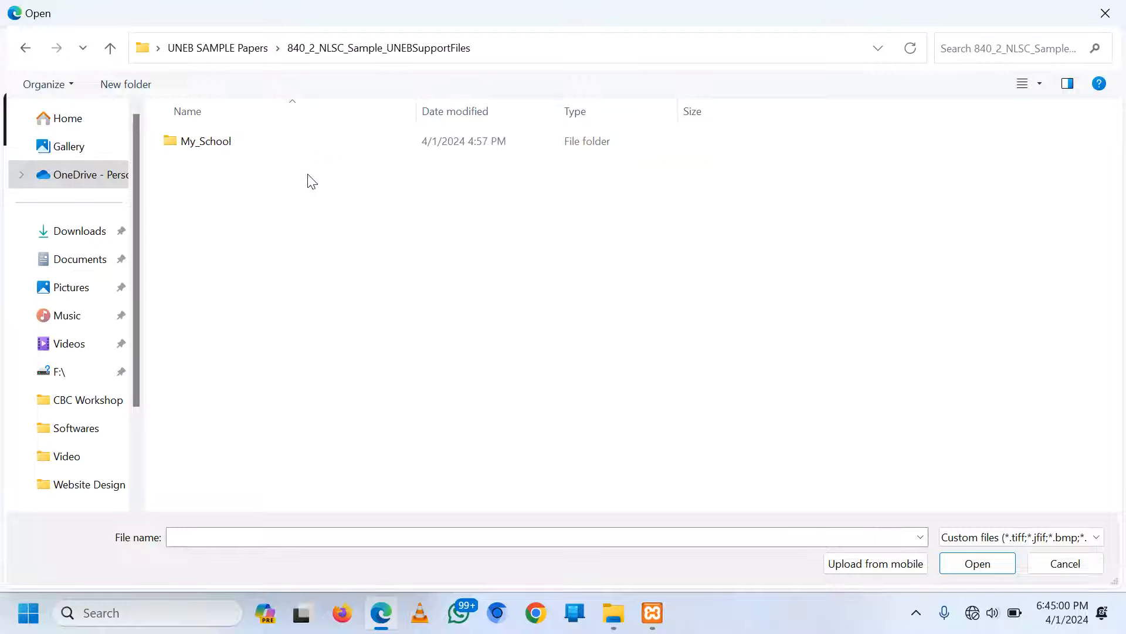
pyautogui.doubleClick(229, 145)
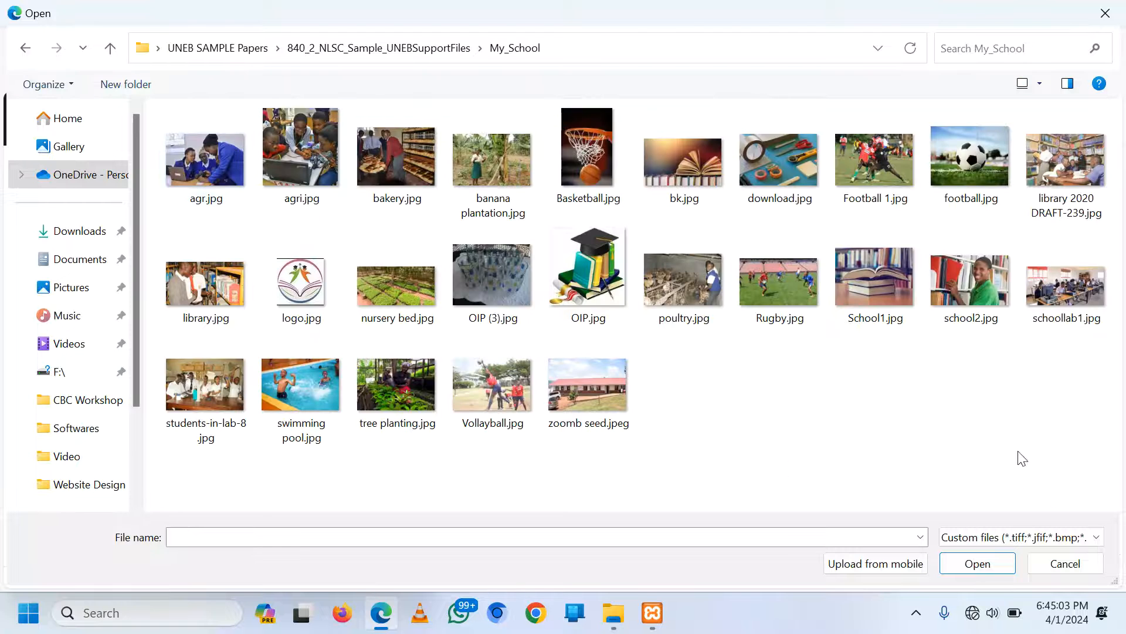
pyautogui.doubleClick(490, 382)
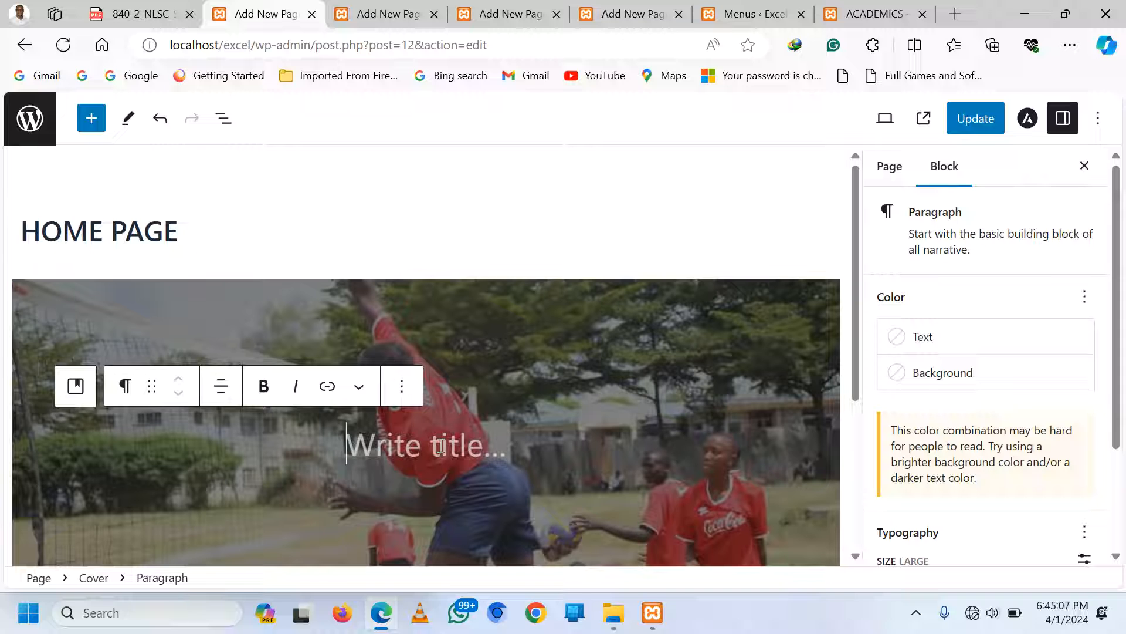
# Begin typing the cover heading 'Welcome to'
pyautogui.write('wEL')
pyautogui.press('BackSpace')
pyautogui.press('BackSpace')
pyautogui.press('BackSpace')
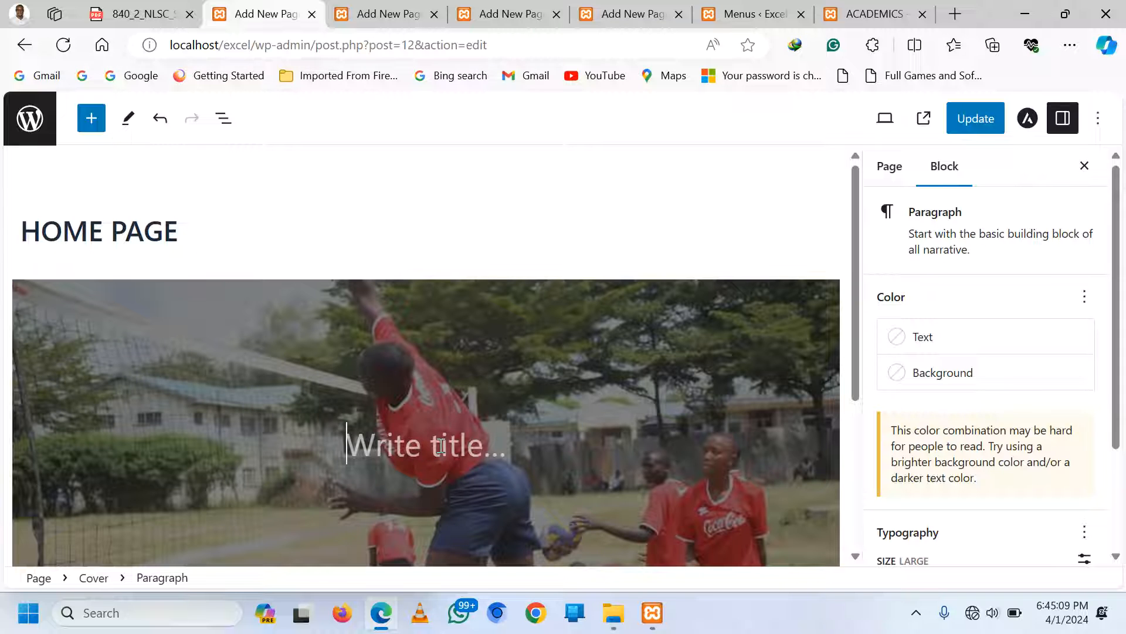
pyautogui.write('Wel')
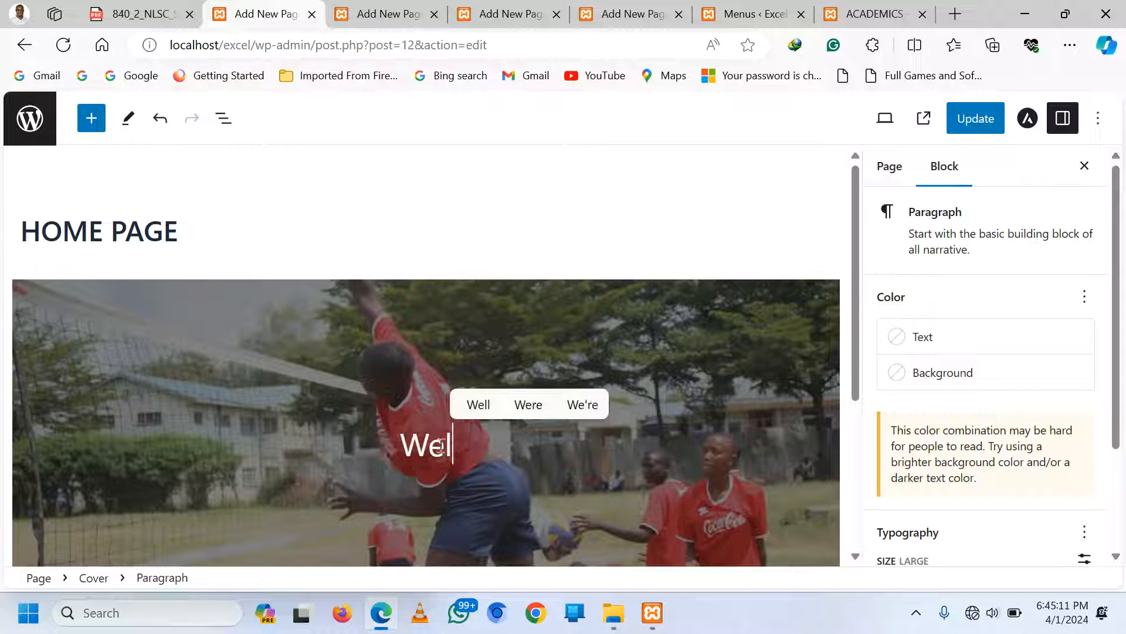
pyautogui.write('come to')
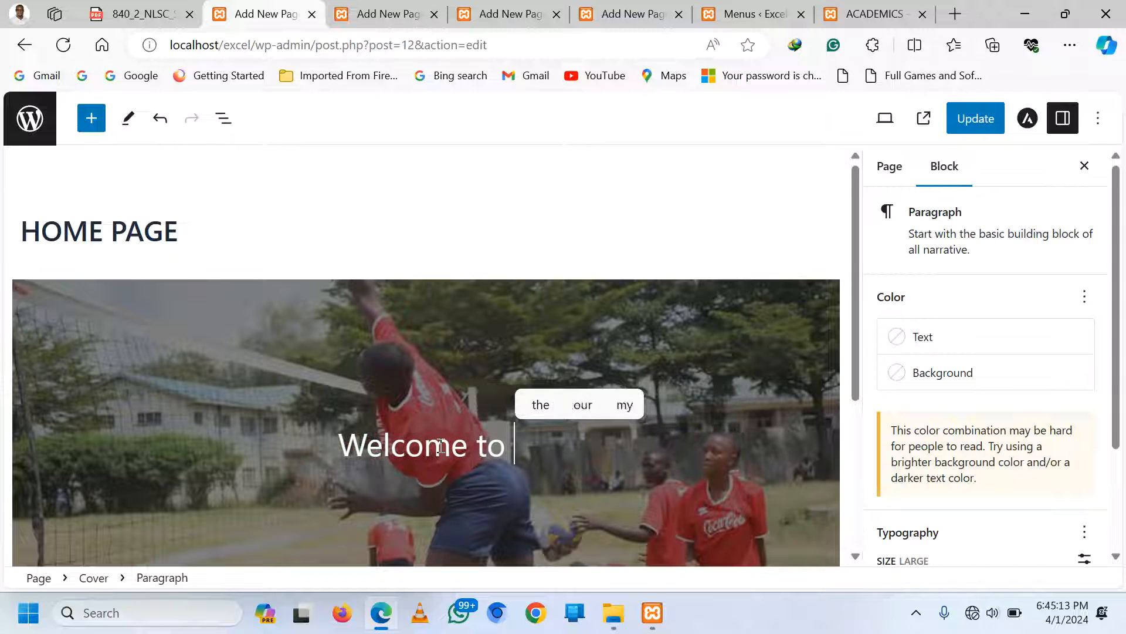
# Complete the cover heading as 'Welcome To Excel High School'
pyautogui.press('BackSpace')
pyautogui.press('BackSpace')
pyautogui.press('BackSpace')
pyautogui.press('BackSpace')
pyautogui.write('To ')
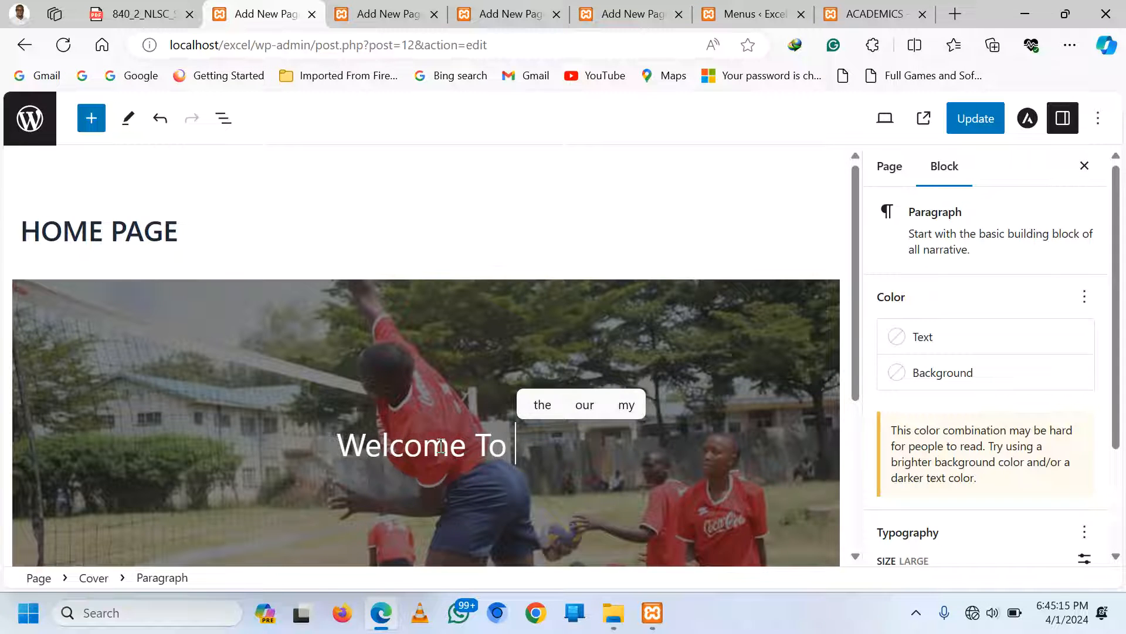
pyautogui.write('Excel High C')
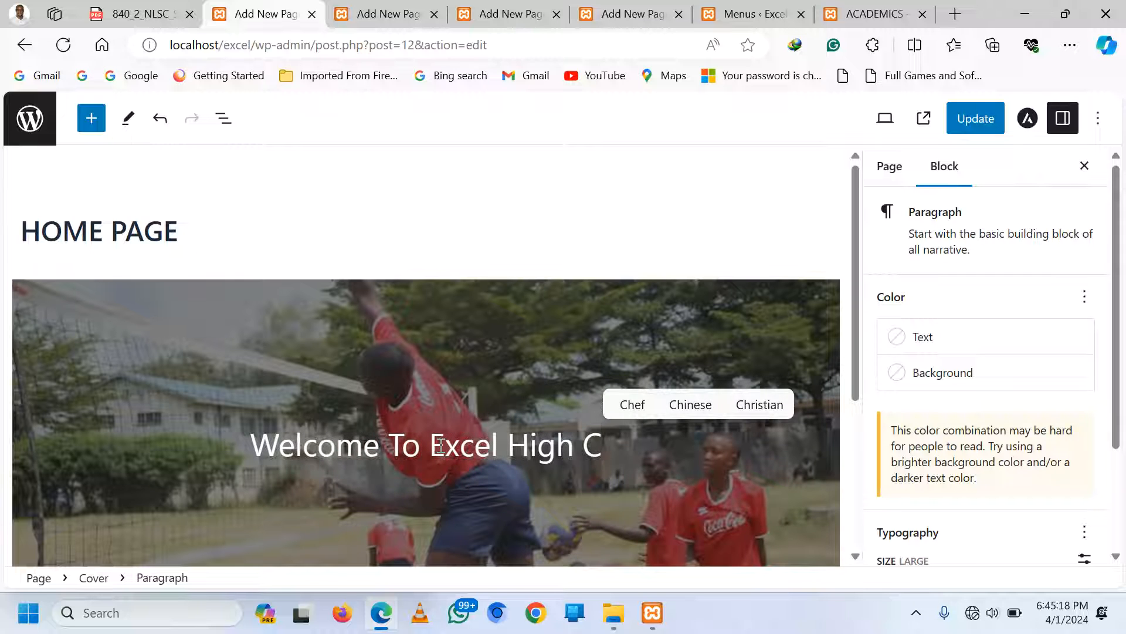
pyautogui.press('BackSpace')
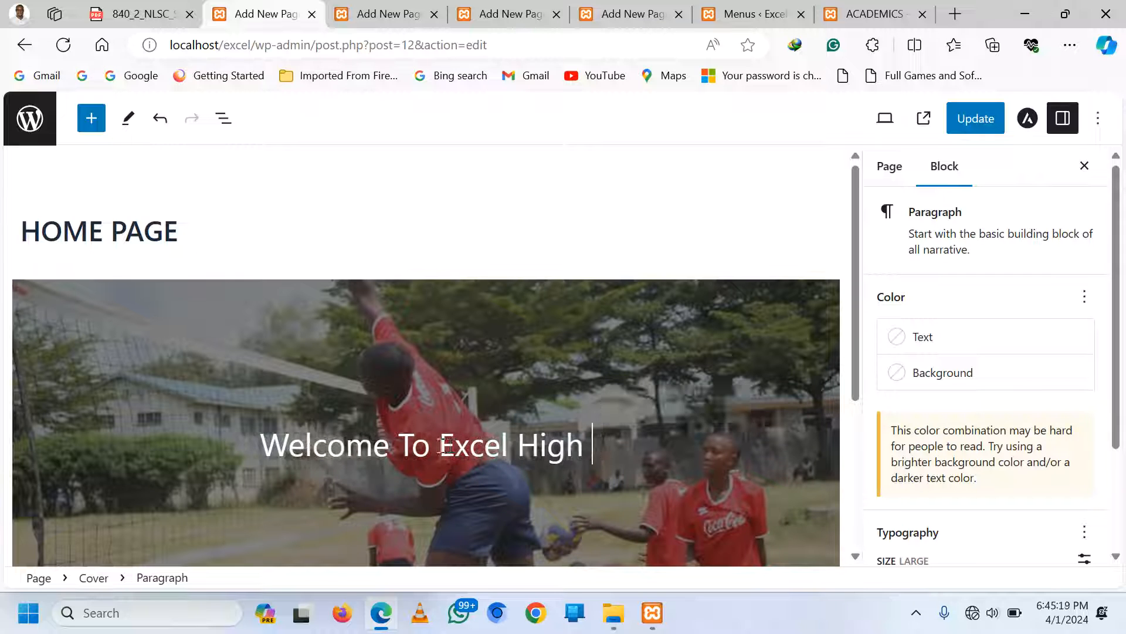
pyautogui.write('School')
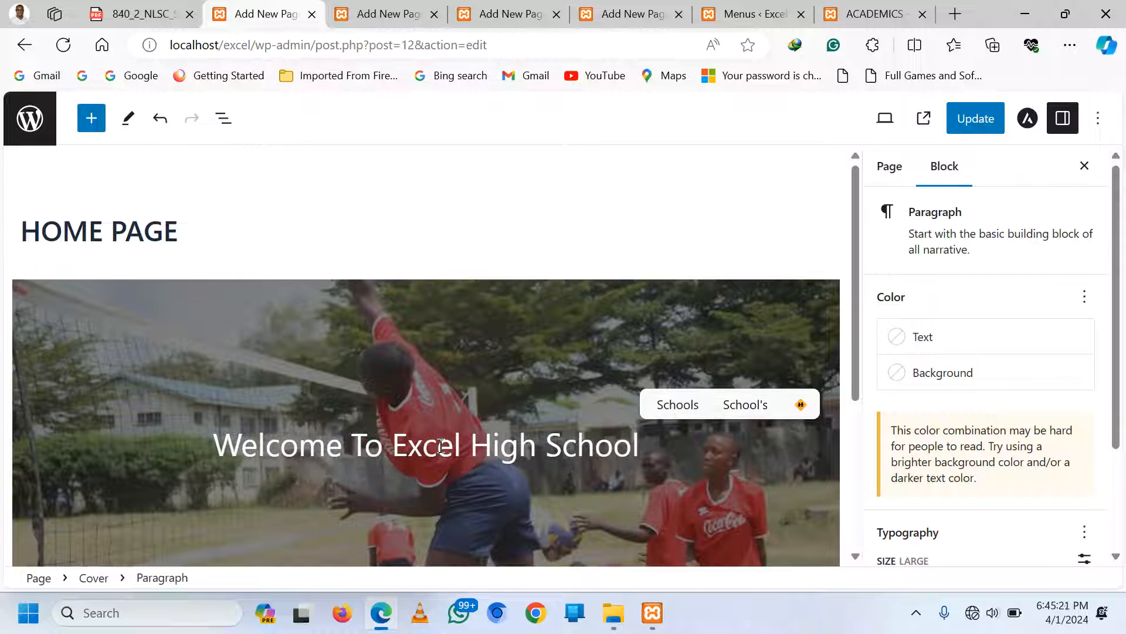
pyautogui.press('Return')
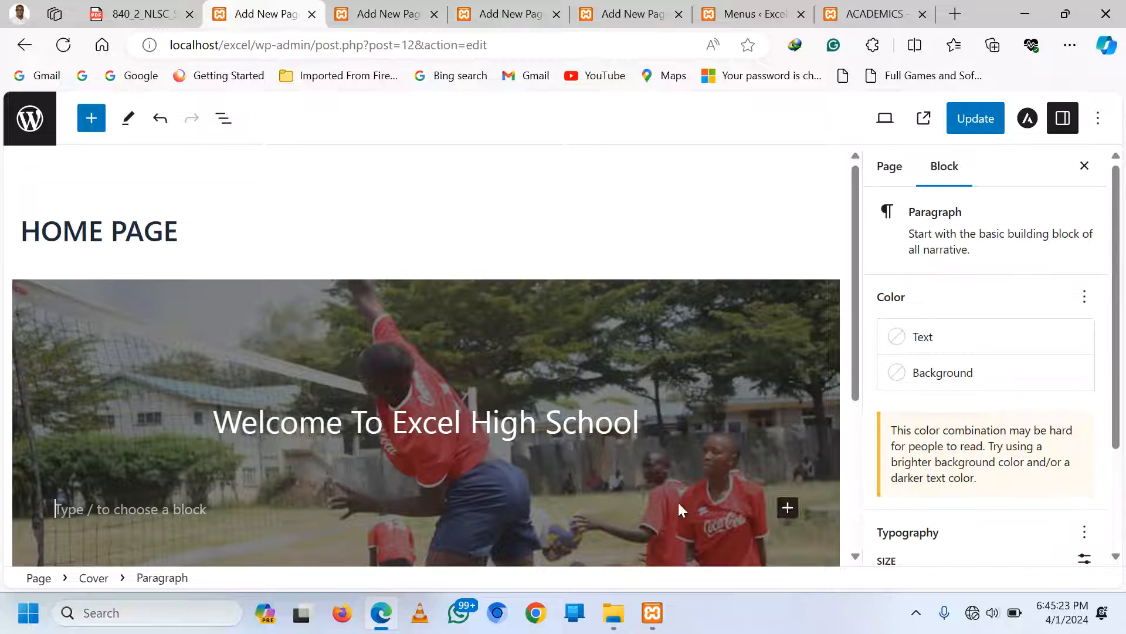
# Add a Separator block in the Wide Line style below the heading
pyautogui.click(786, 508)
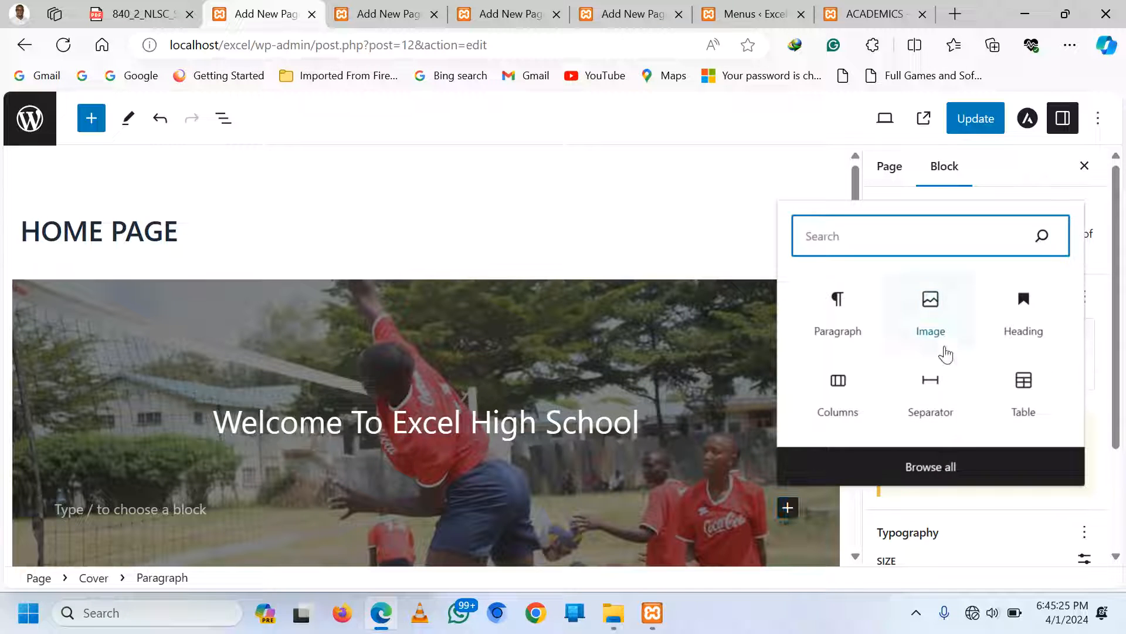
pyautogui.click(931, 382)
pyautogui.click(453, 479)
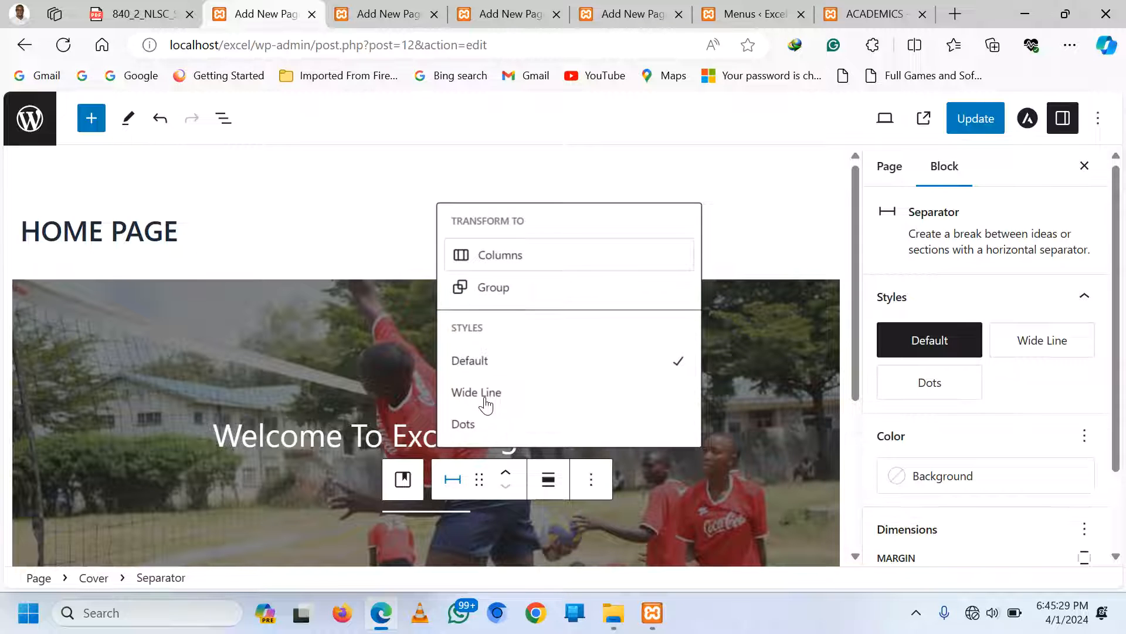
pyautogui.click(486, 404)
# Insert an empty Paragraph block under the separator inside the cover
pyautogui.click(372, 480)
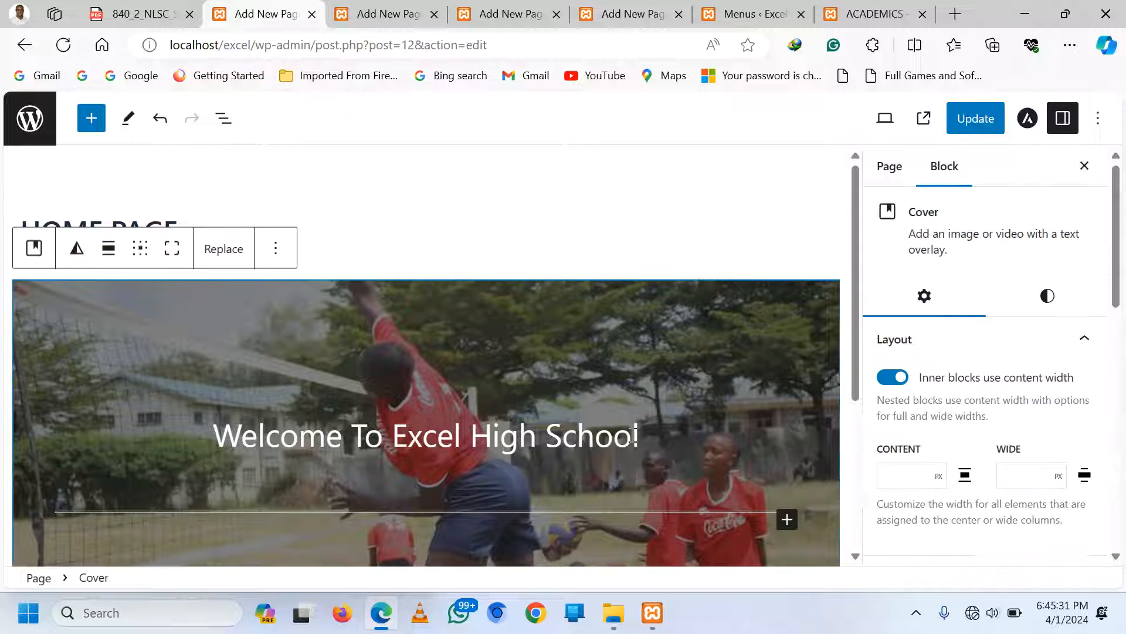
pyautogui.click(653, 435)
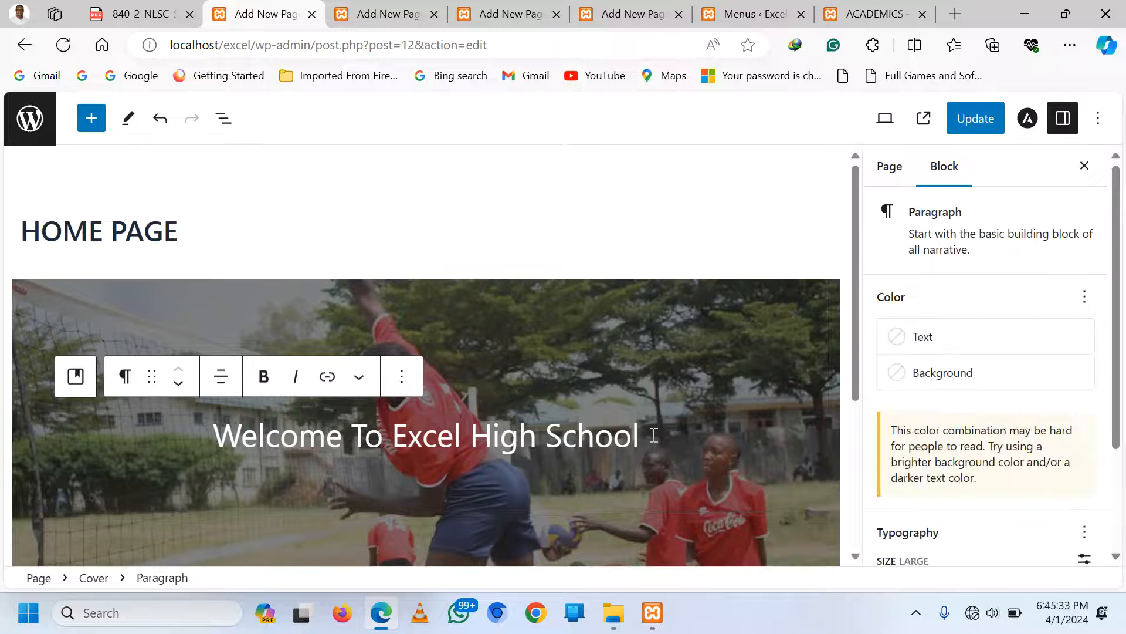
pyautogui.click(646, 534)
pyautogui.scroll(-2, 646, 533)
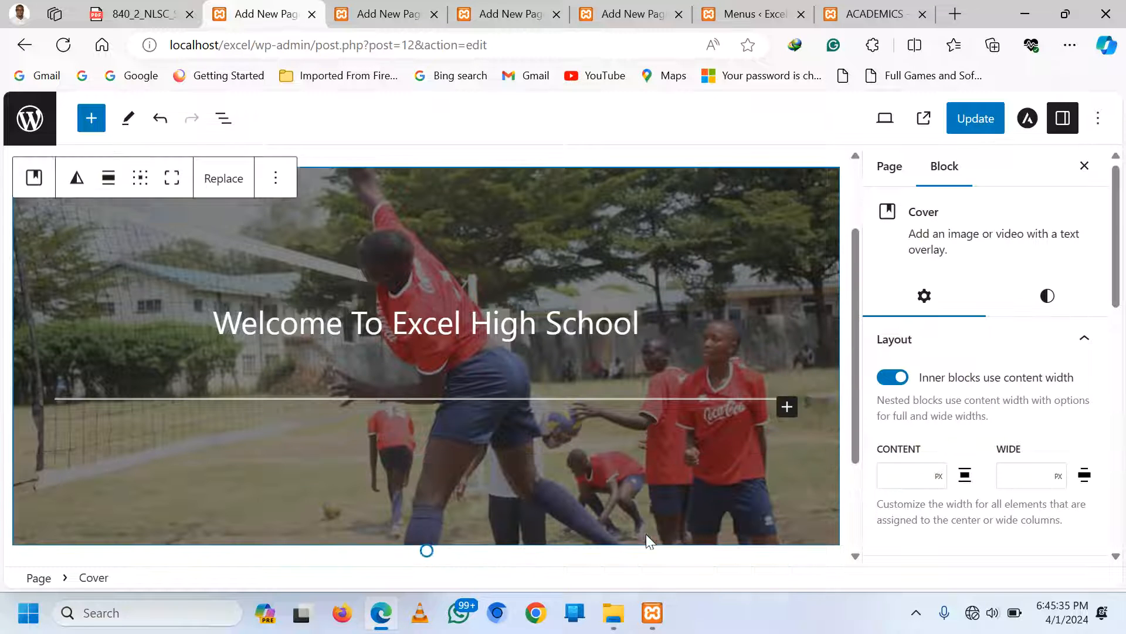
pyautogui.click(787, 393)
pyautogui.click(838, 509)
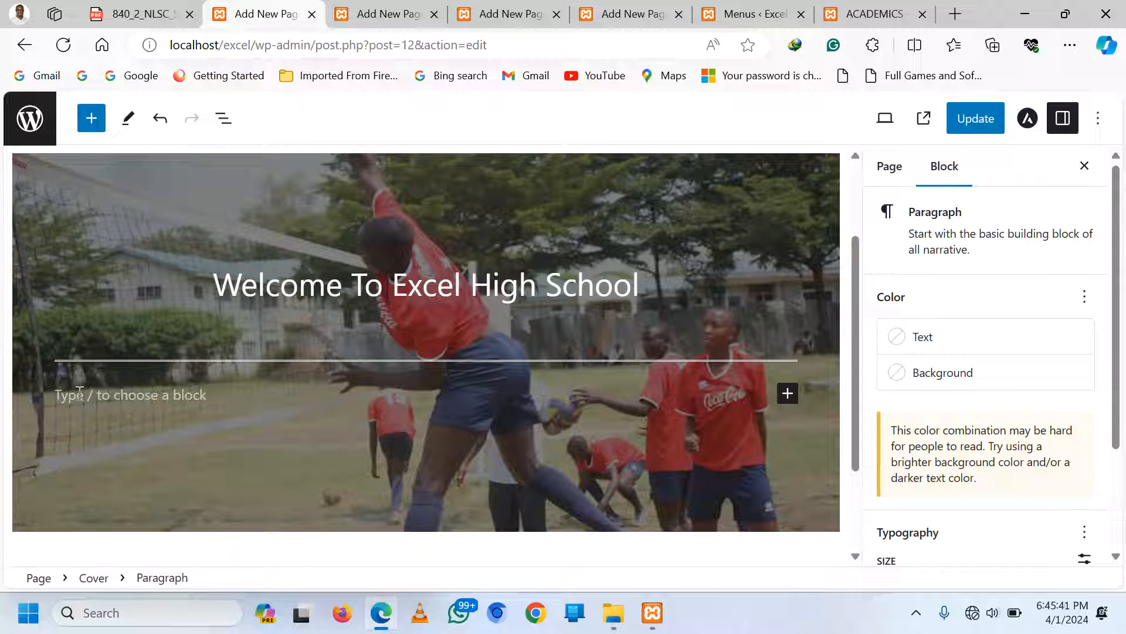
# Type 'Our Vision is to provide high quality education, learning and mentoring in a safe' and save the page
pyautogui.scroll(1, 79, 392)
pyautogui.write('Ou')
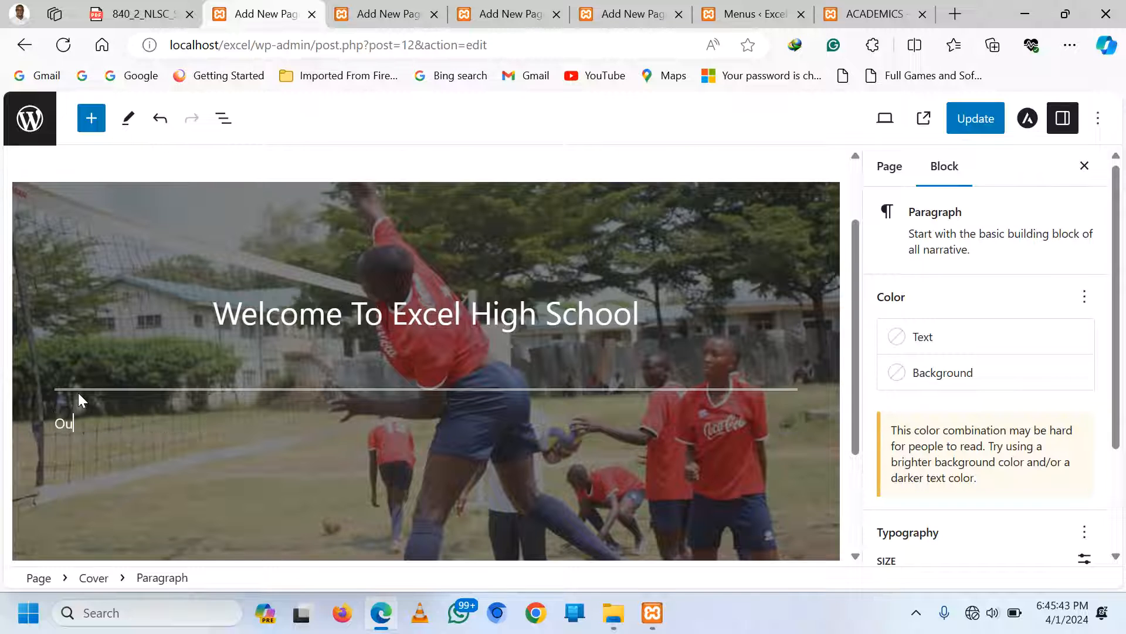
pyautogui.write('r Vidio')
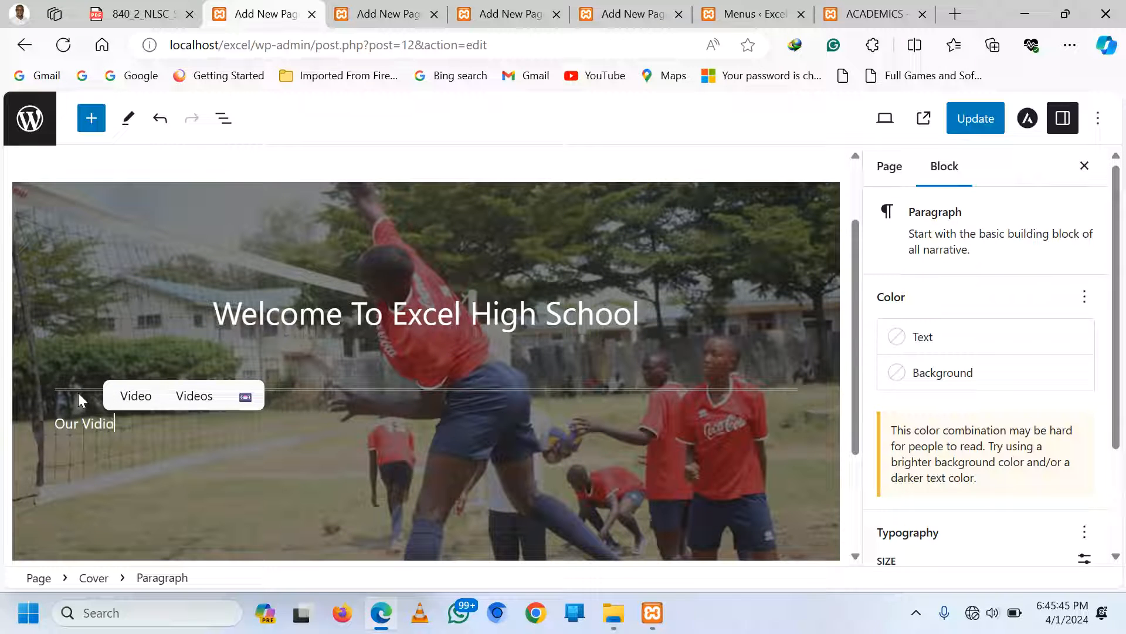
pyautogui.press('BackSpace')
pyautogui.press('BackSpace')
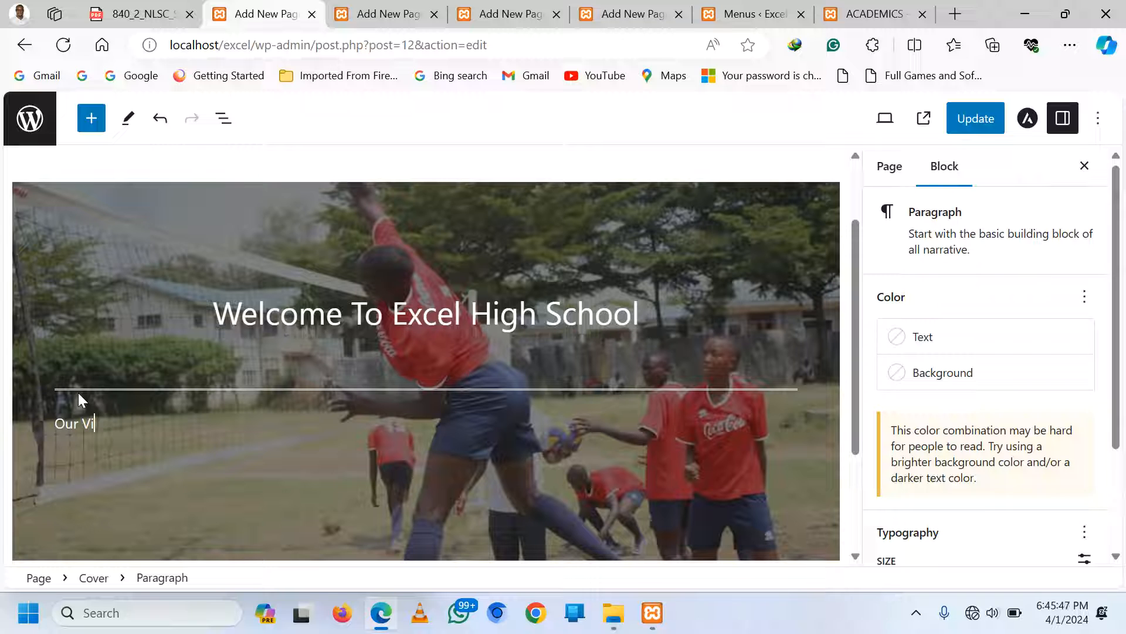
pyautogui.write('sion i')
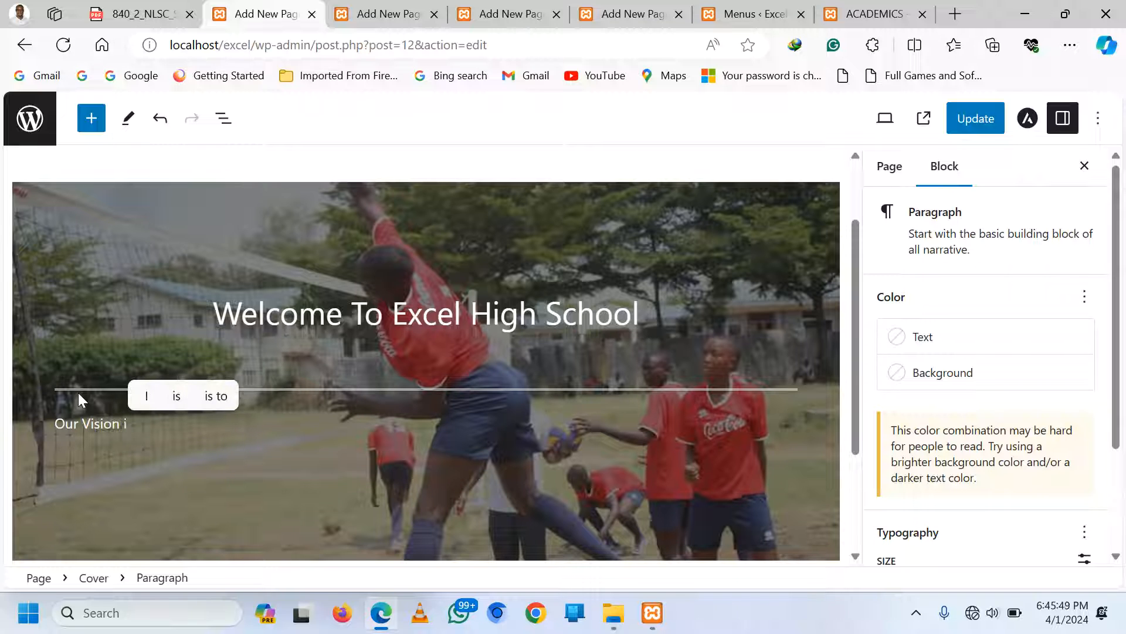
pyautogui.write('s to proc')
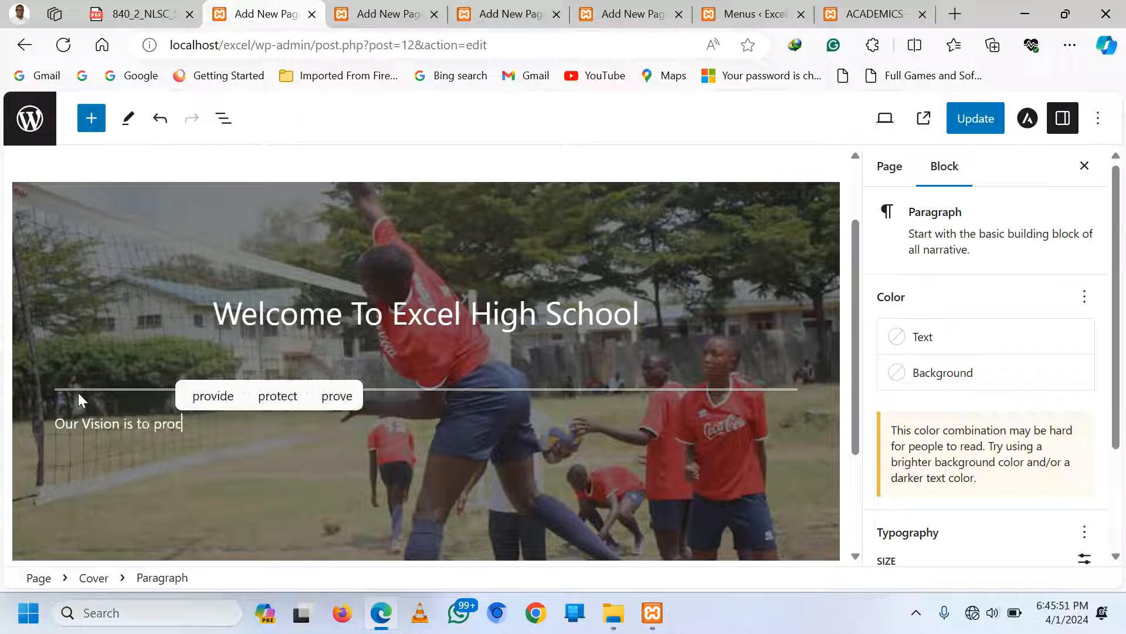
pyautogui.press('BackSpace')
pyautogui.write('vide')
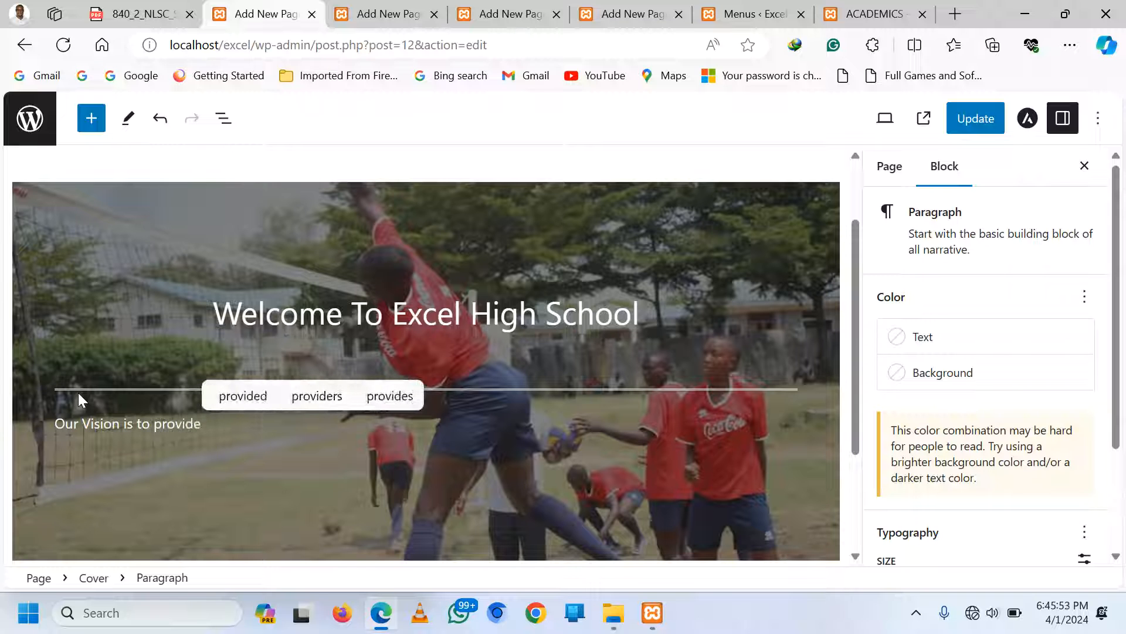
pyautogui.write(' high')
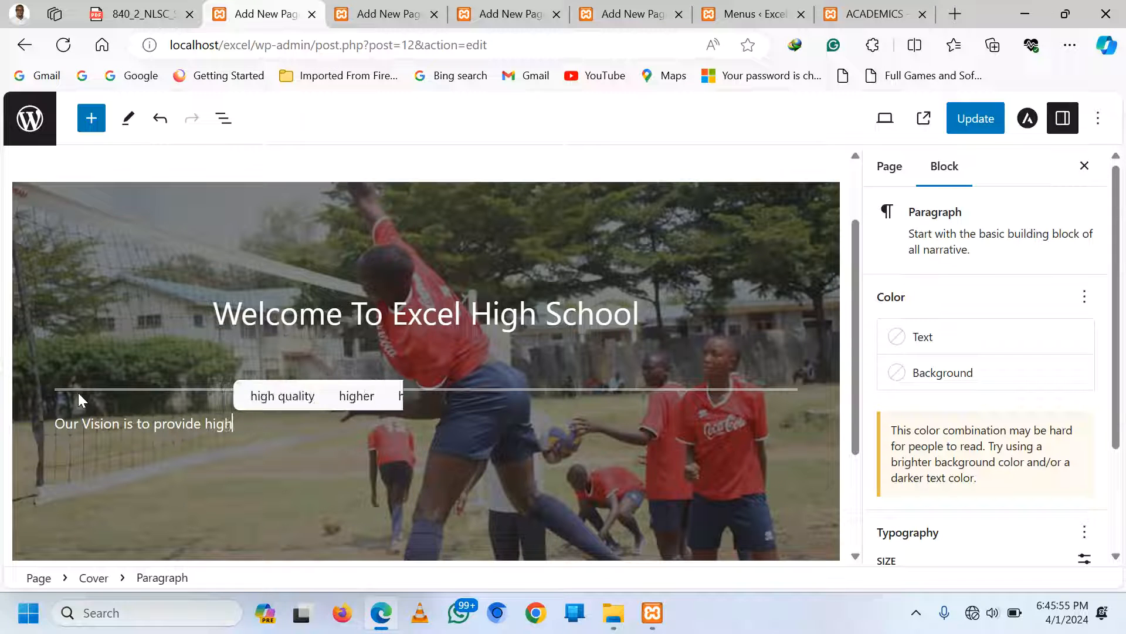
pyautogui.write(' quality ')
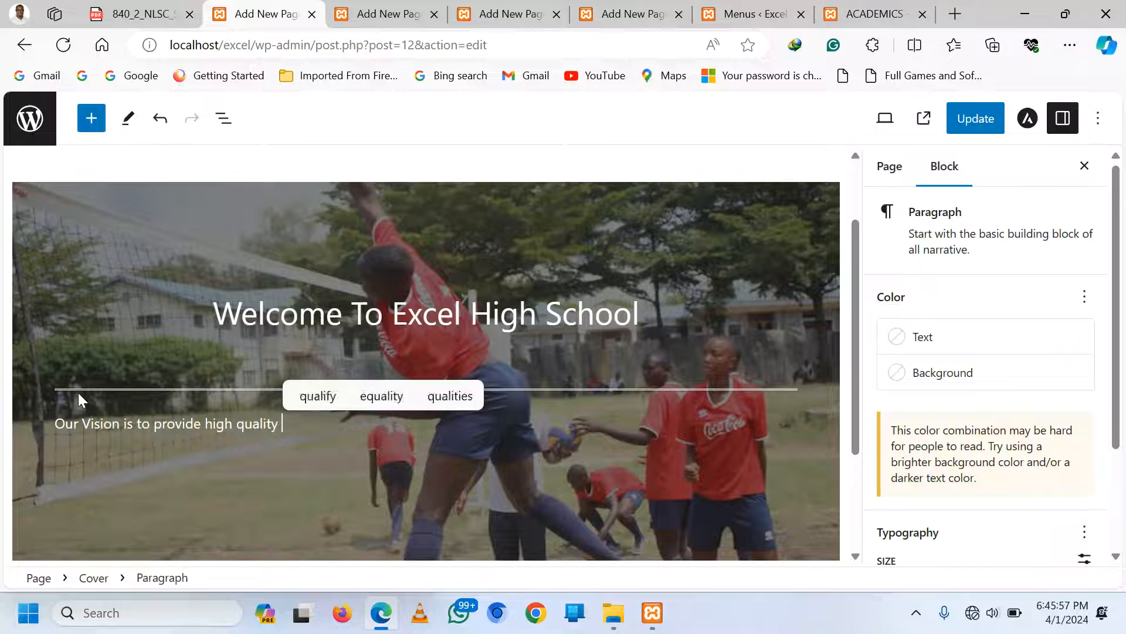
pyautogui.write('w')
pyautogui.press('BackSpace')
pyautogui.write('educat')
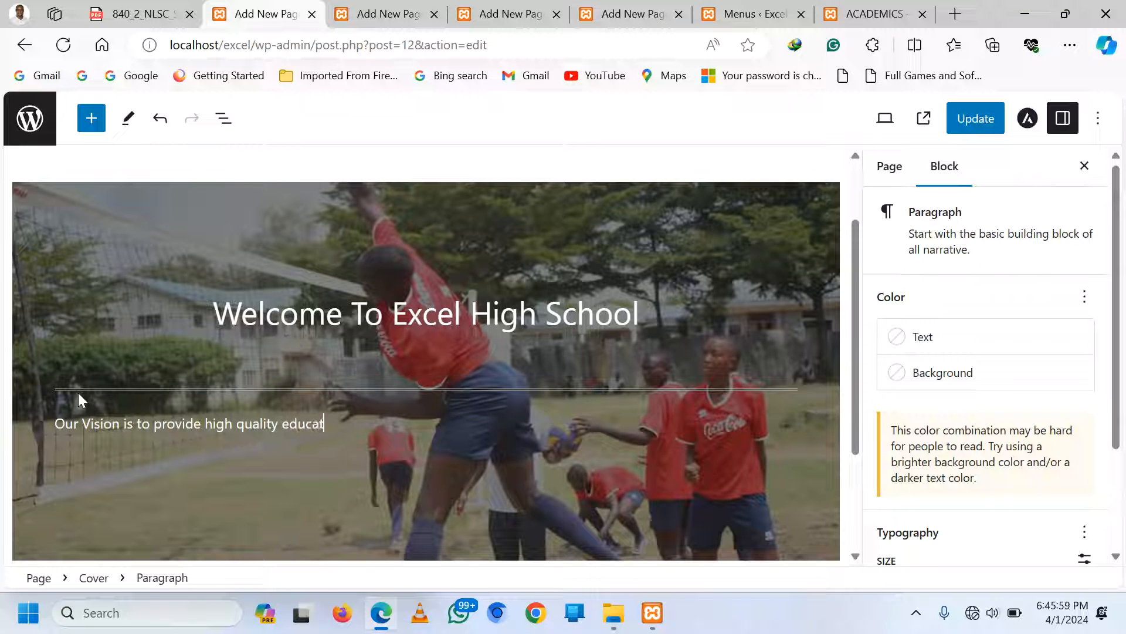
pyautogui.write('ion, learn')
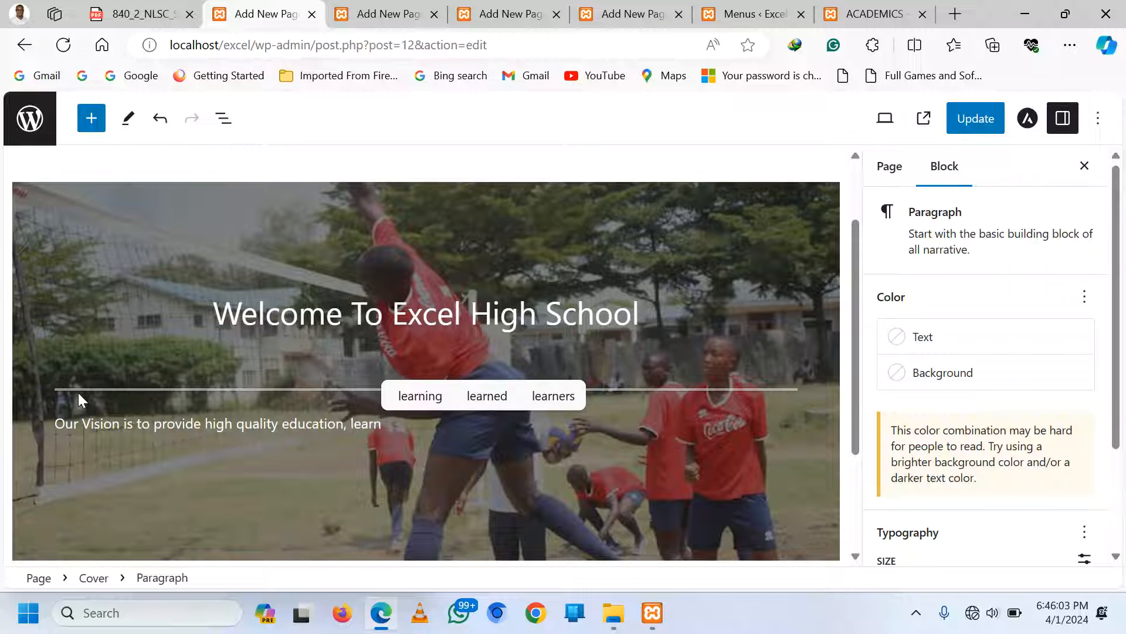
pyautogui.click(419, 396)
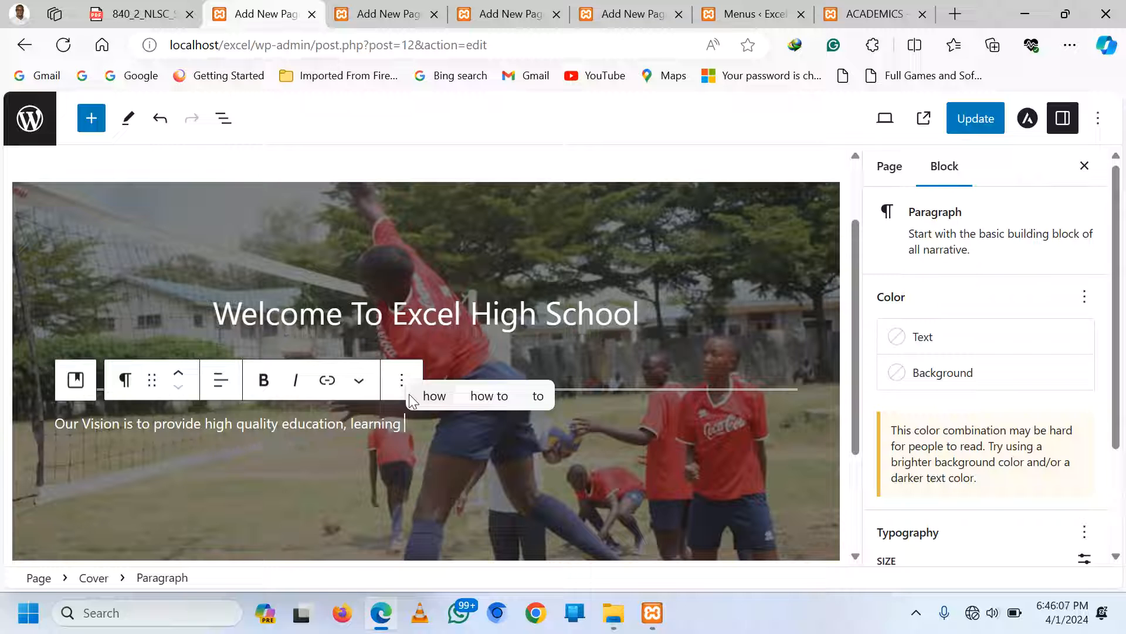
pyautogui.write('and ment')
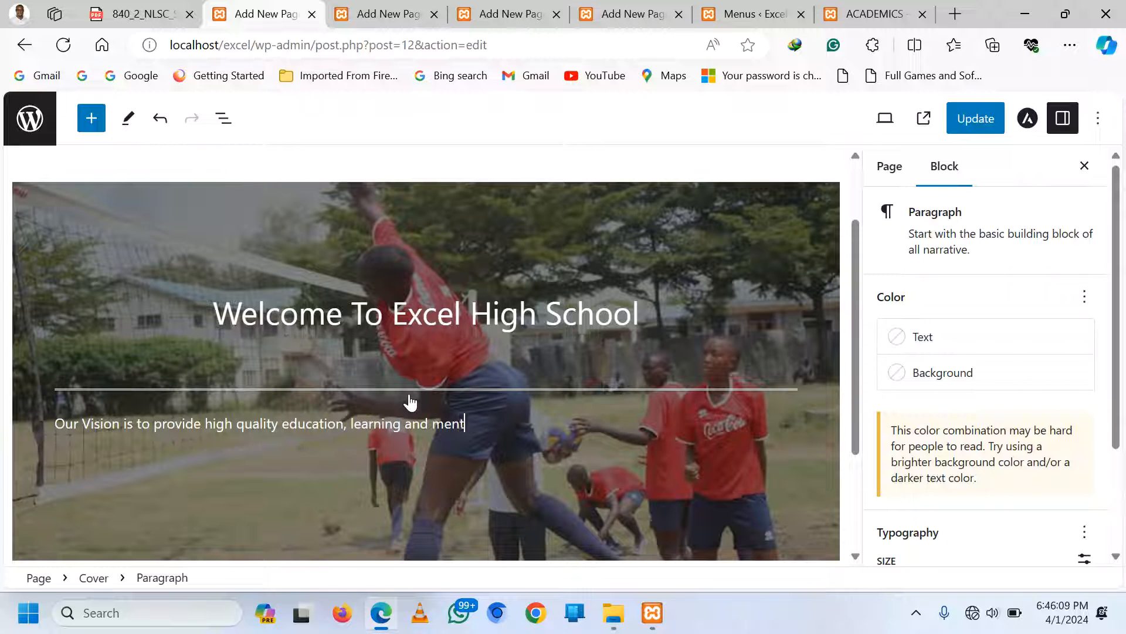
pyautogui.write('oring ')
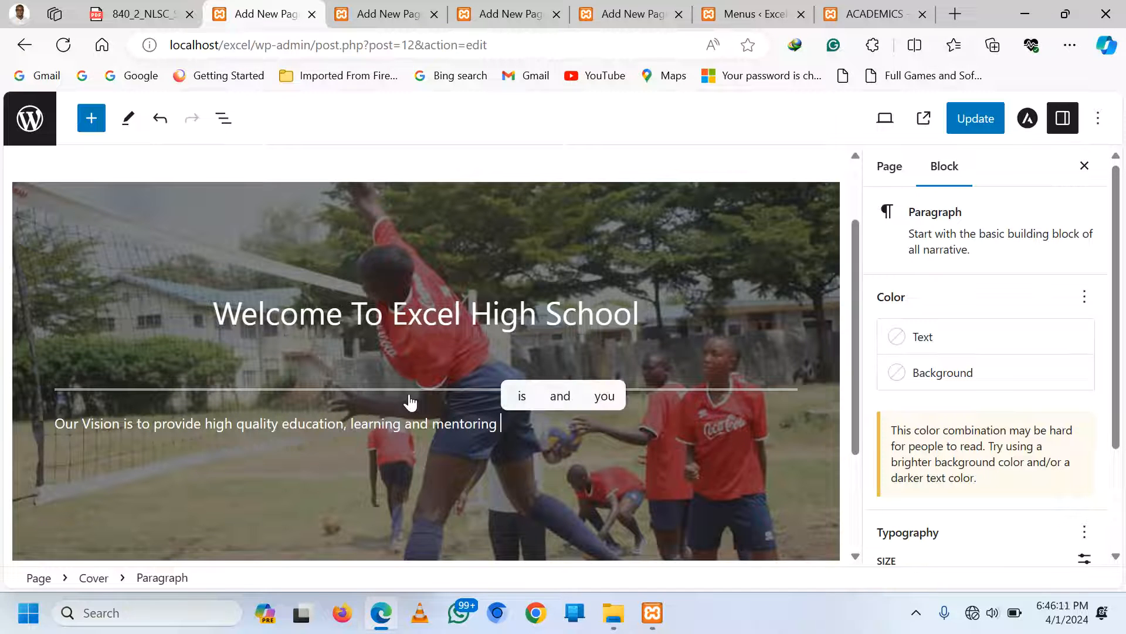
pyautogui.write('in a safe')
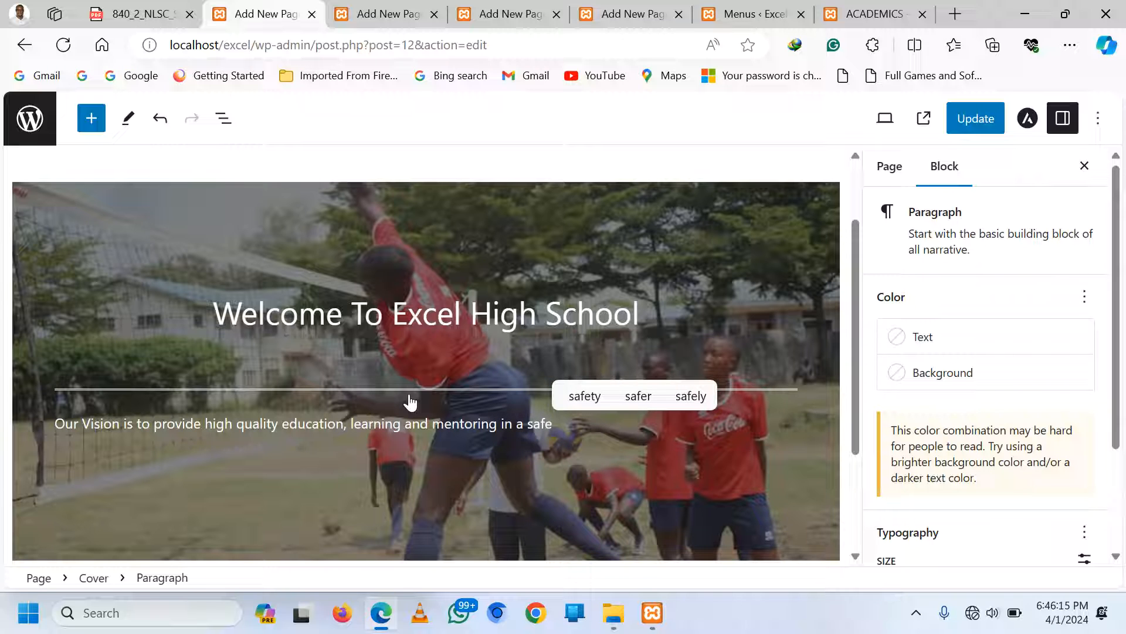
pyautogui.hotkey('ctrl', 's')
# Continue with the inclusive environment, physical and online learning, and a Digital concept beyond 'traditional learning structure'
pyautogui.write(', resp')
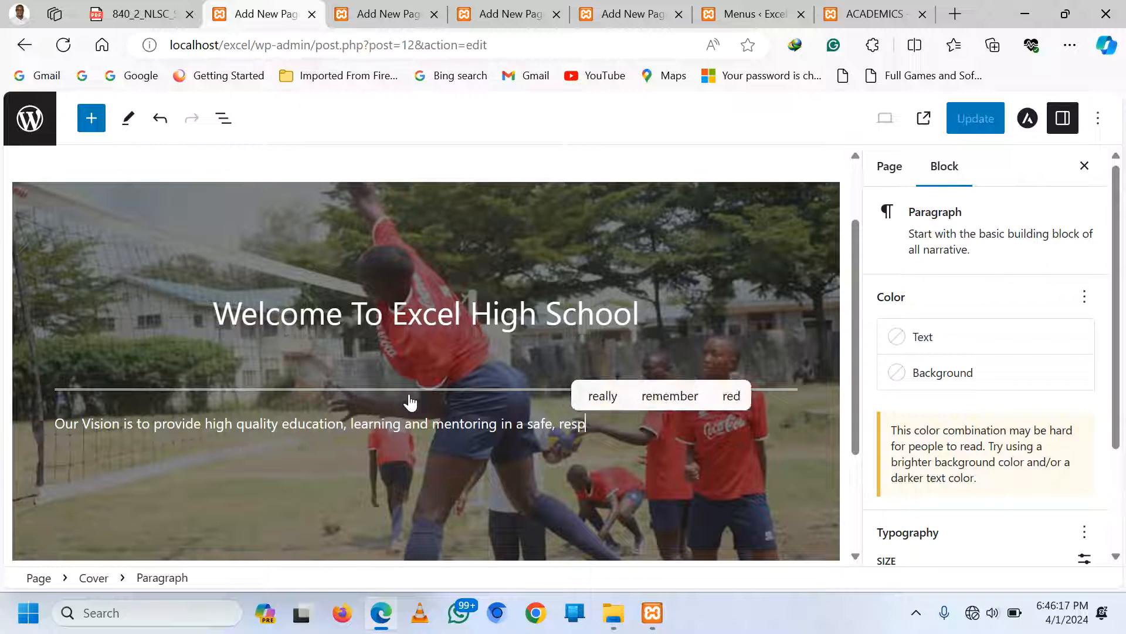
pyautogui.write('ectivefu')
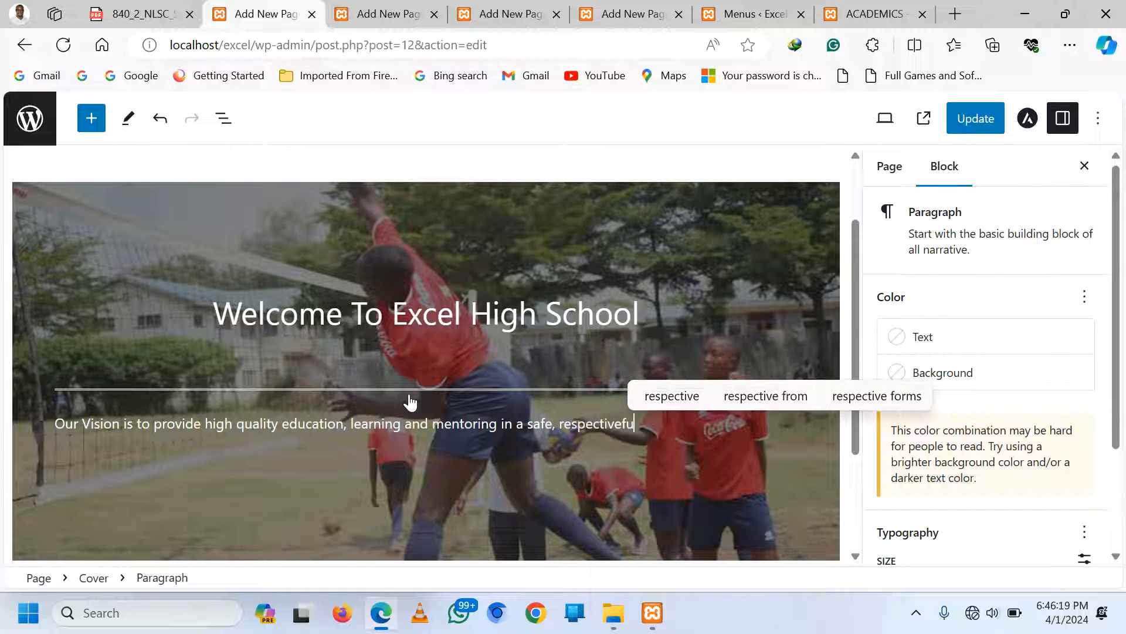
pyautogui.write('l and ')
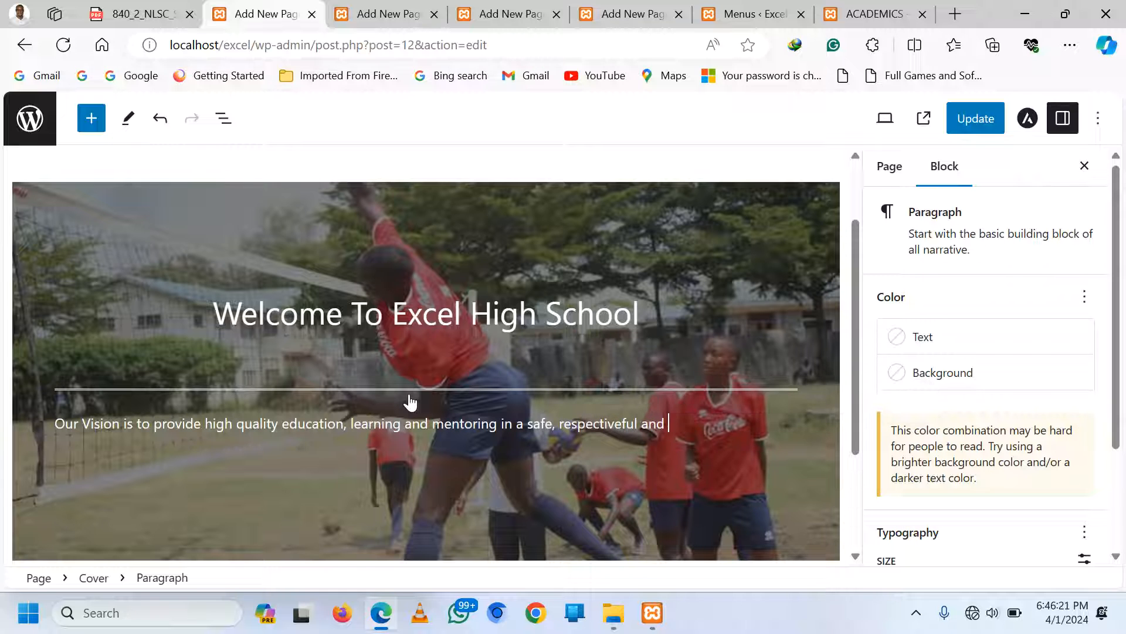
pyautogui.write('inclusi')
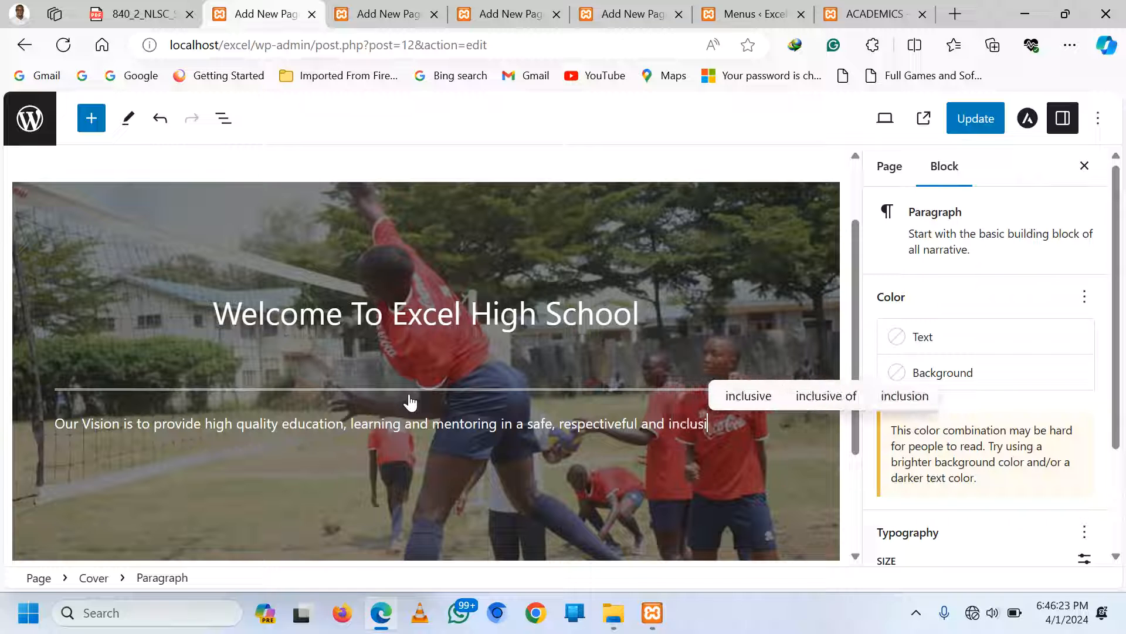
pyautogui.write('ve environ')
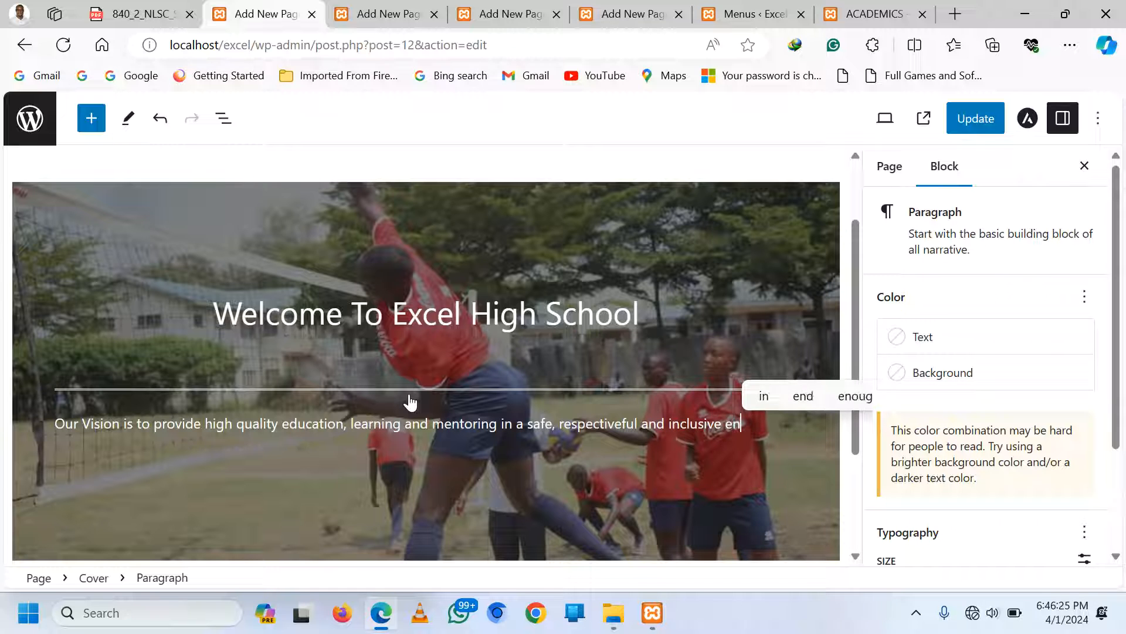
pyautogui.write('t')
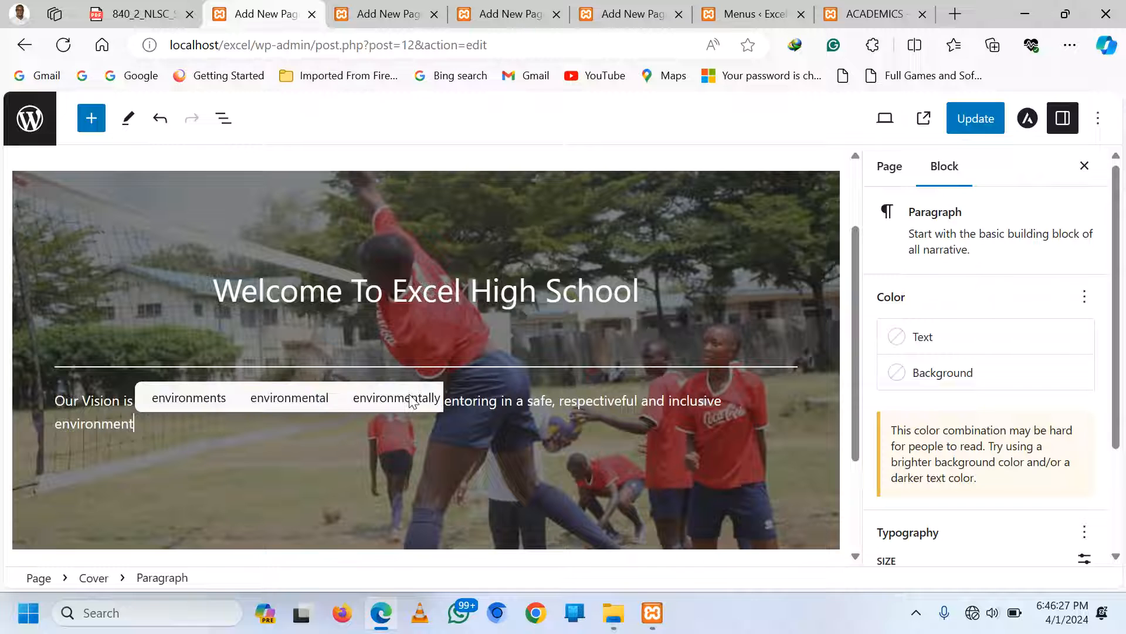
pyautogui.write(' that br')
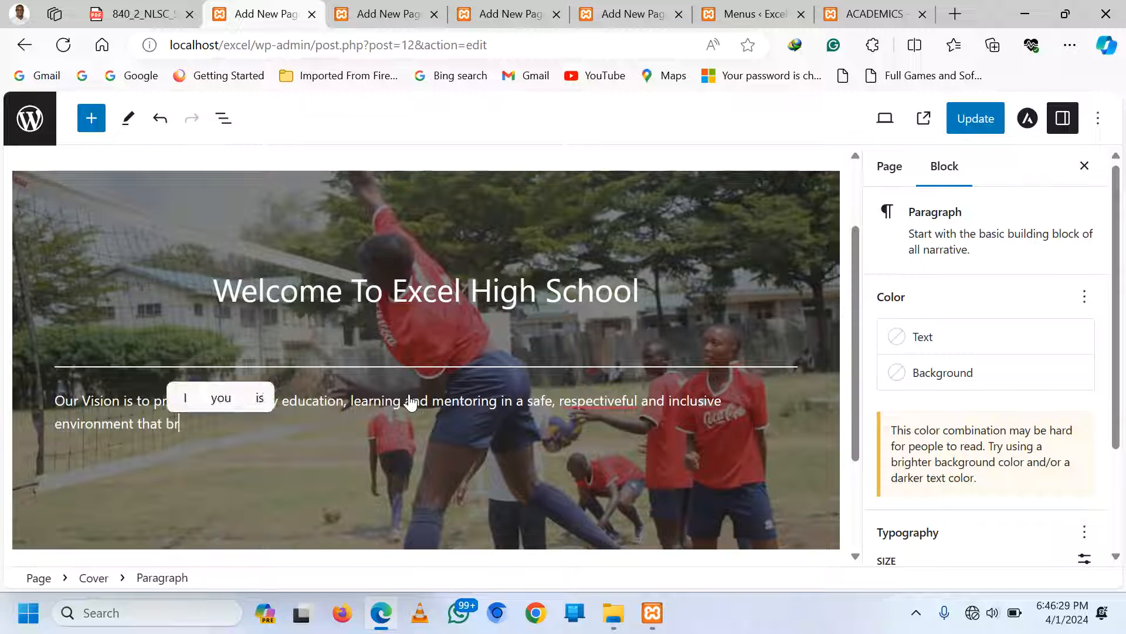
pyautogui.write('ings ou')
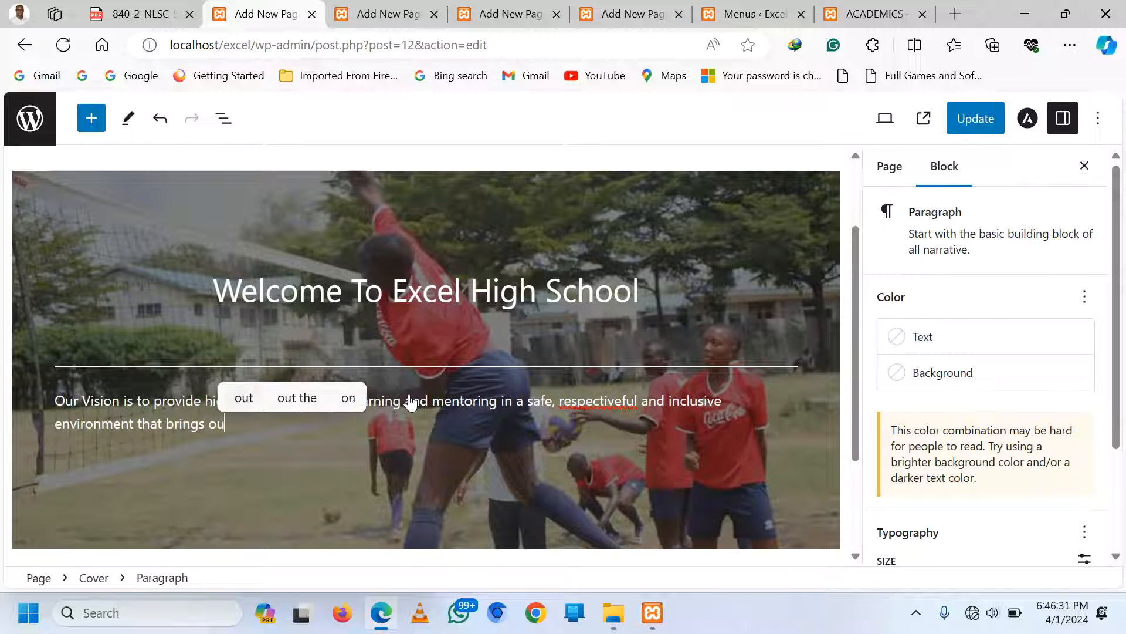
pyautogui.write('t the best')
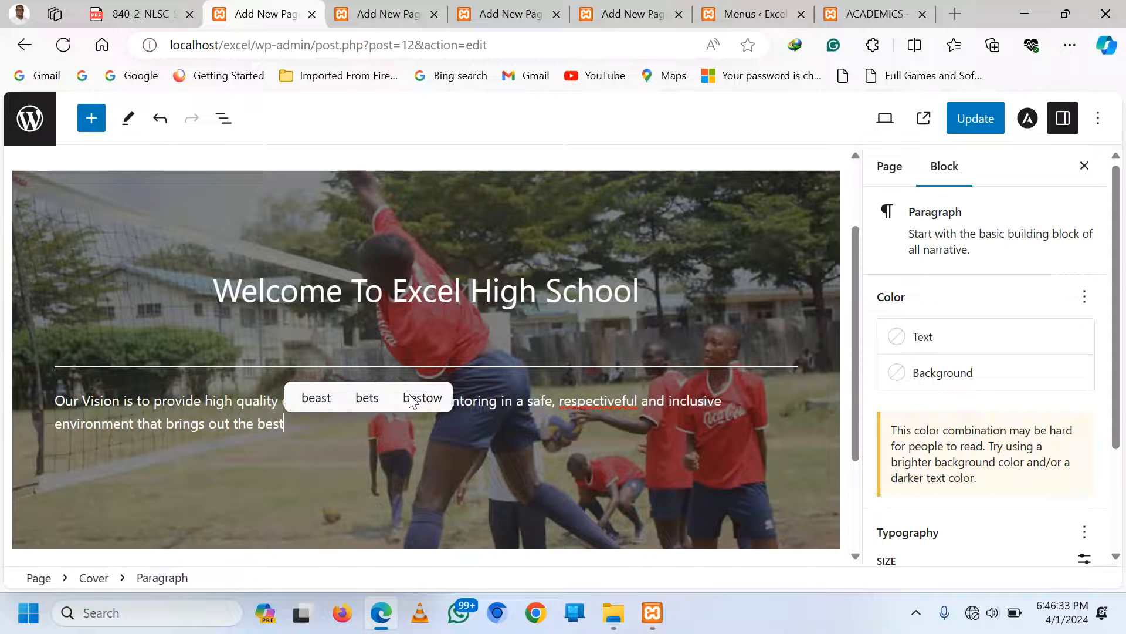
pyautogui.write(' in ever')
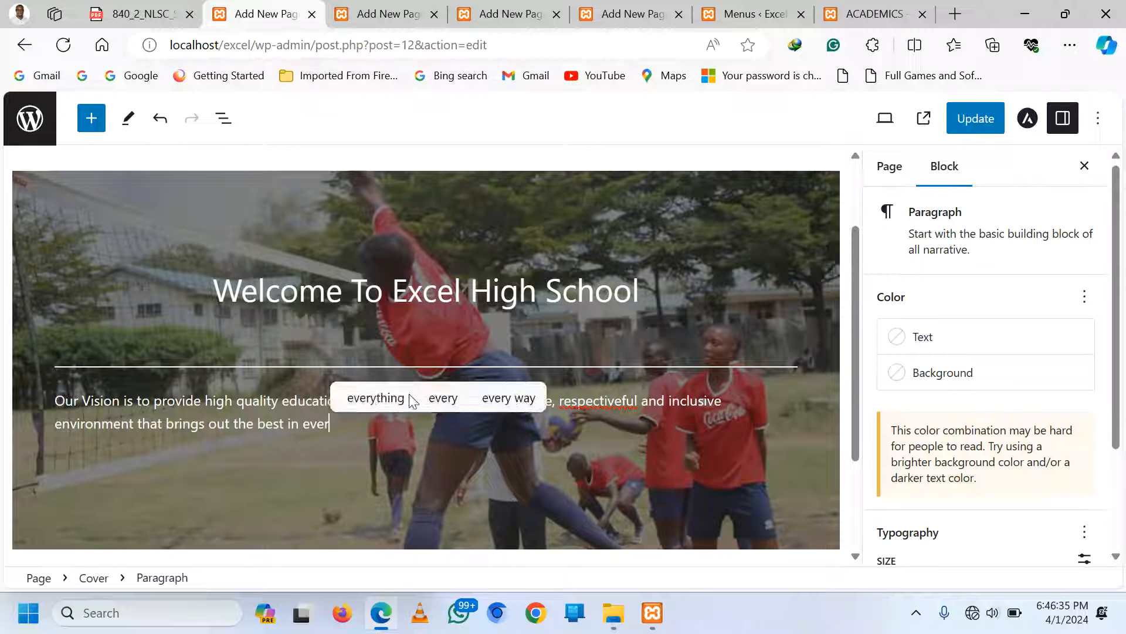
pyautogui.write('y learner')
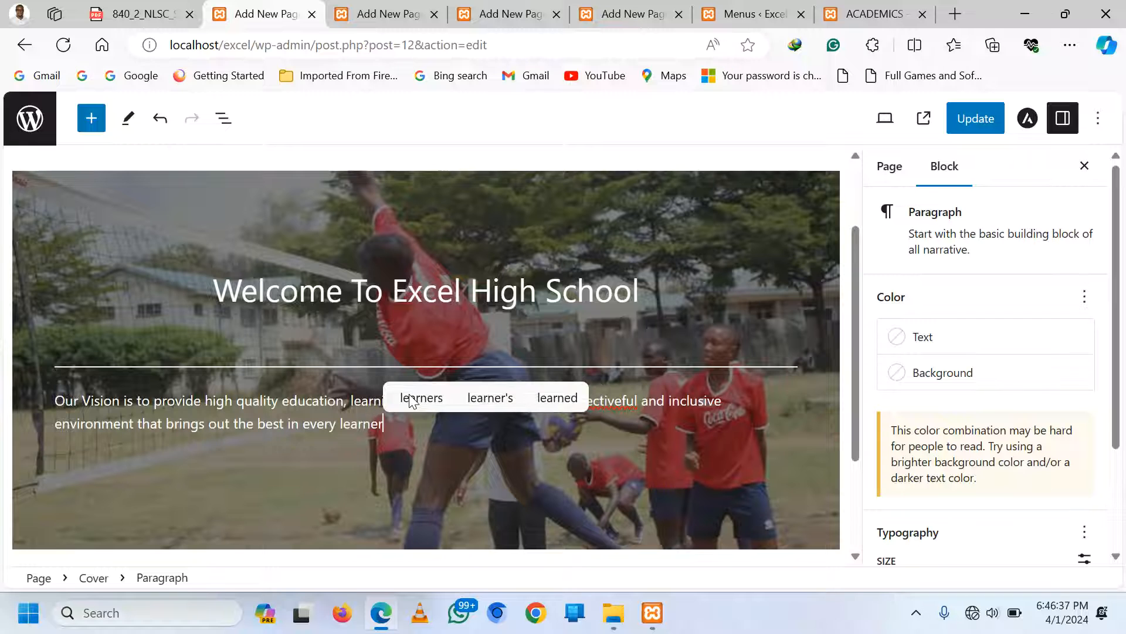
pyautogui.write('. ')
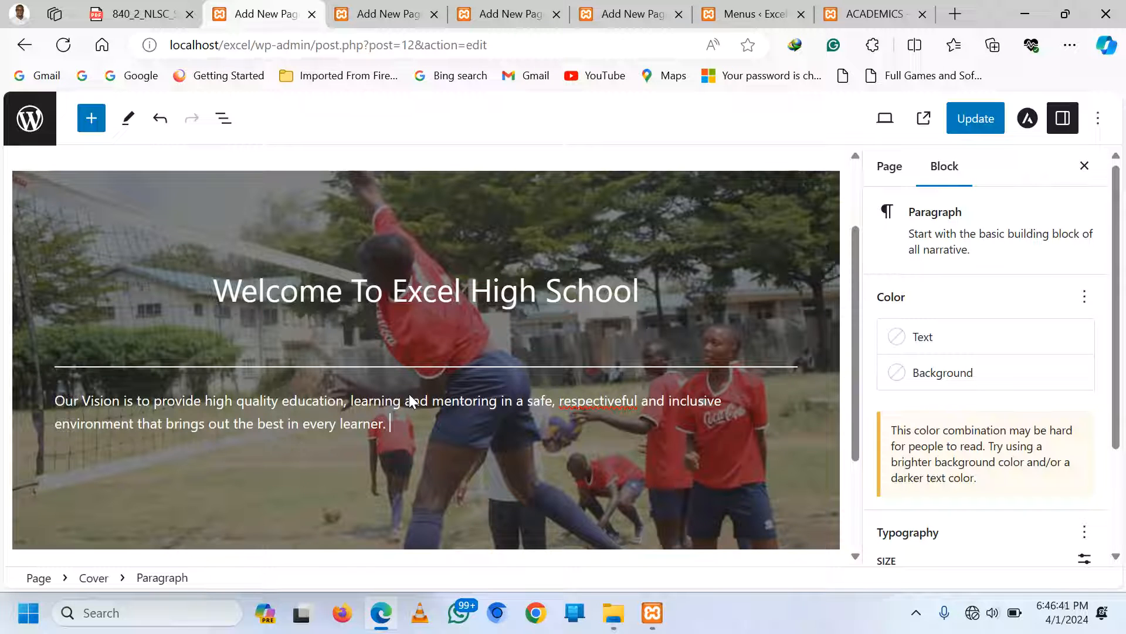
pyautogui.write('We are a')
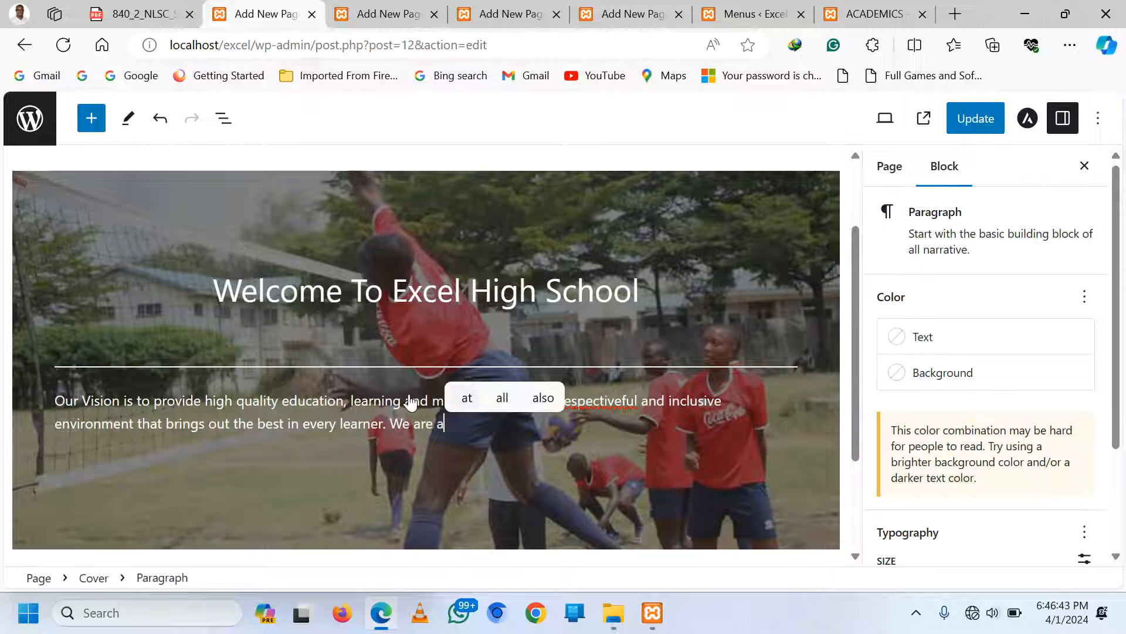
pyautogui.write('imin')
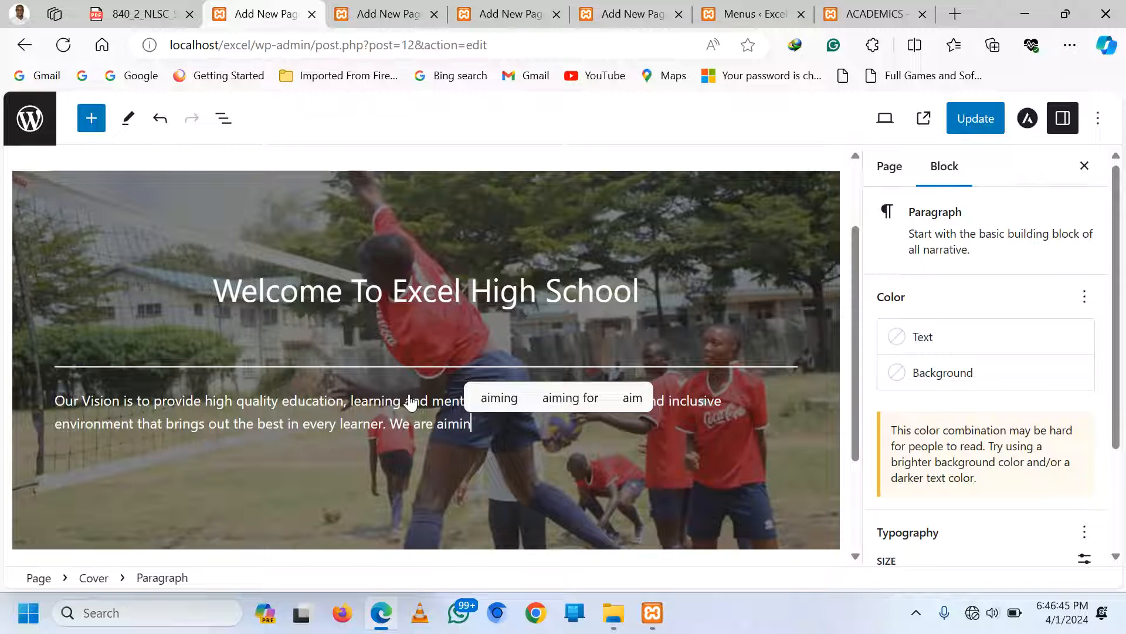
pyautogui.write('g at')
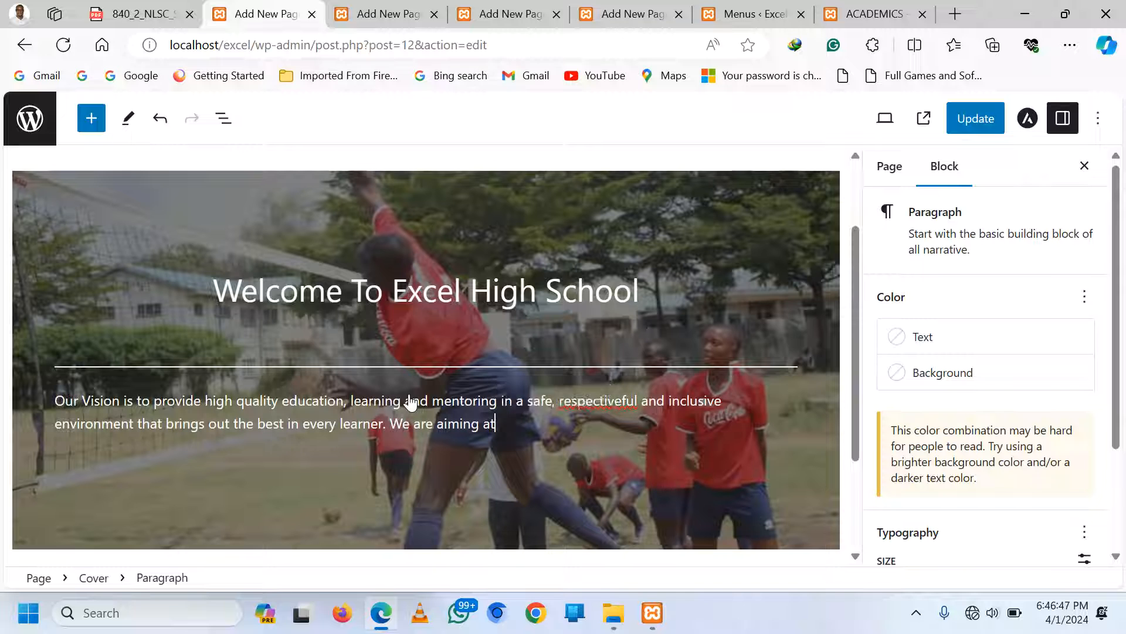
pyautogui.write(' provin')
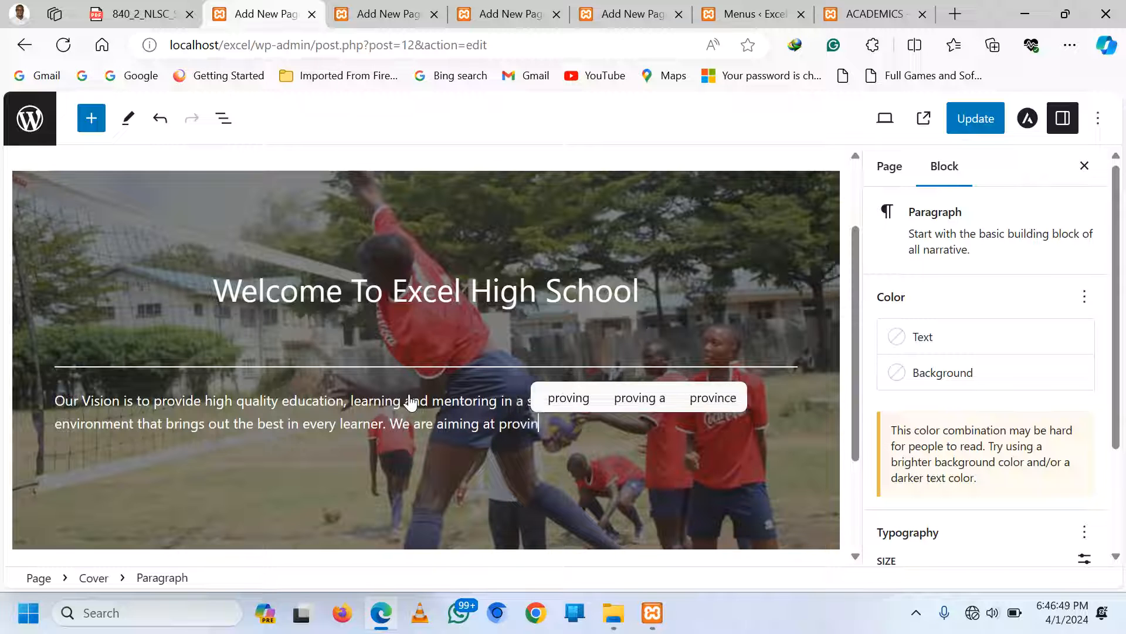
pyautogui.press('BackSpace')
pyautogui.write('ding')
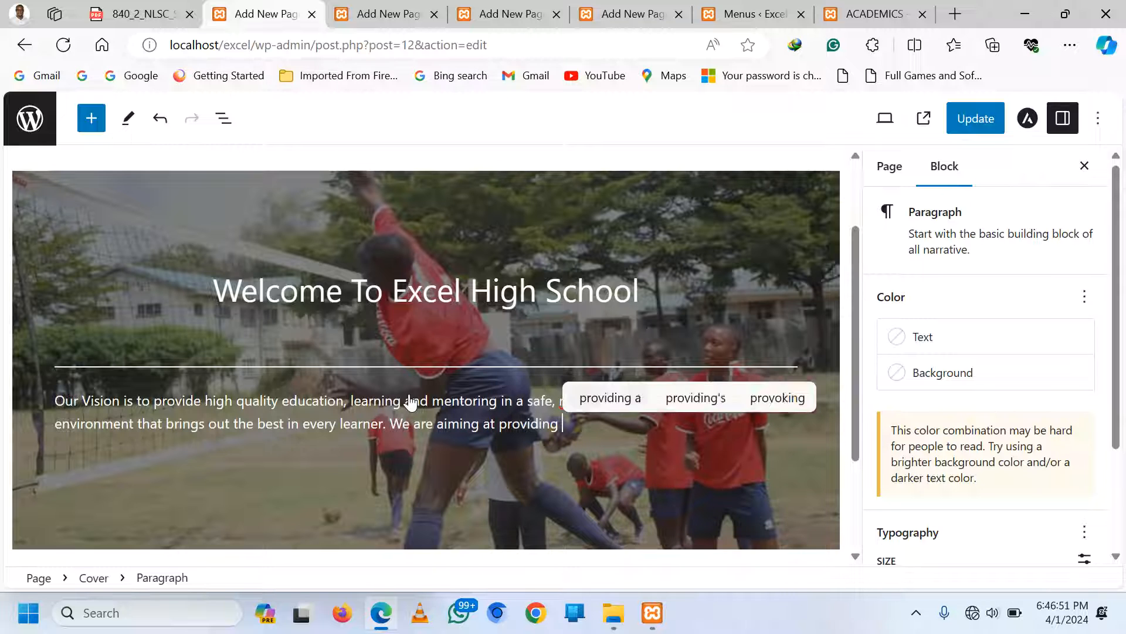
pyautogui.write(' bot')
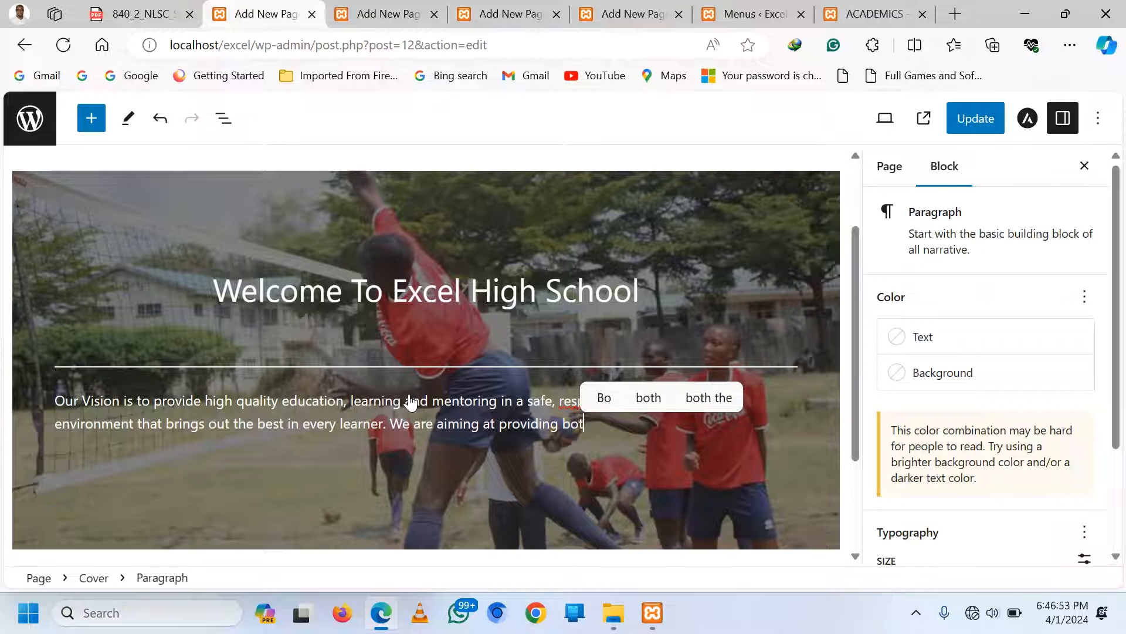
pyautogui.write('h ph')
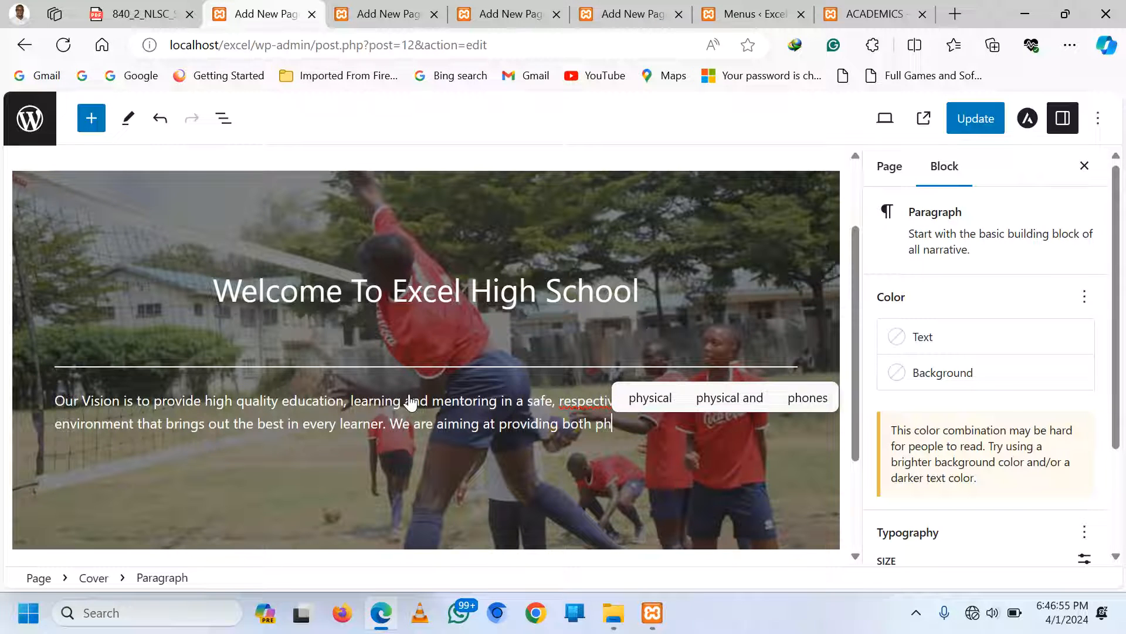
pyautogui.write('ysical and on')
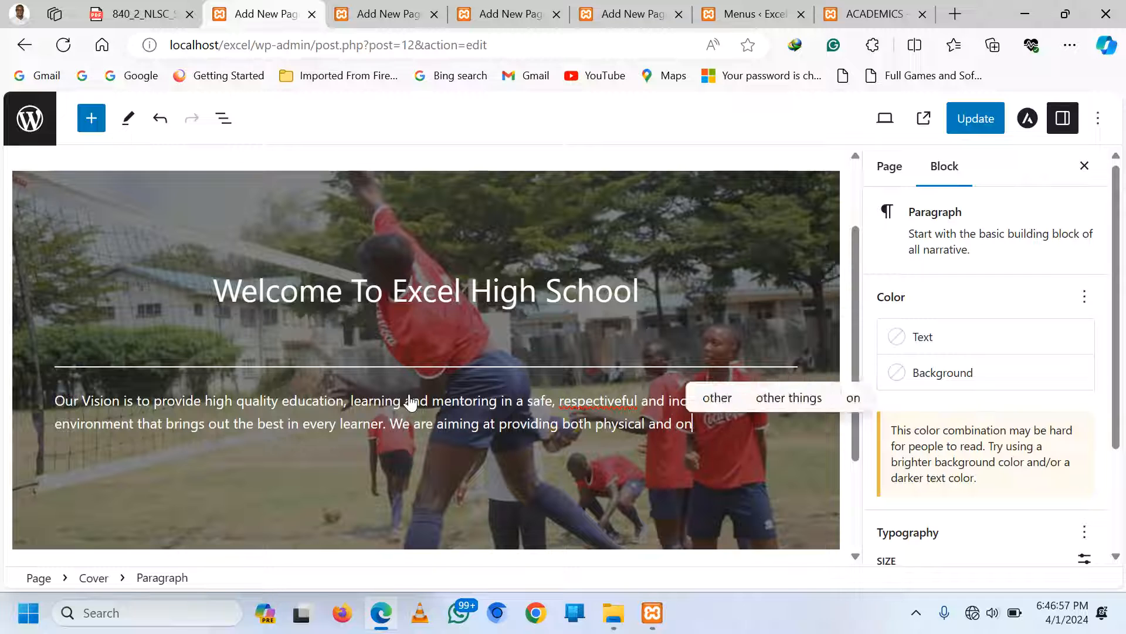
pyautogui.write('line ')
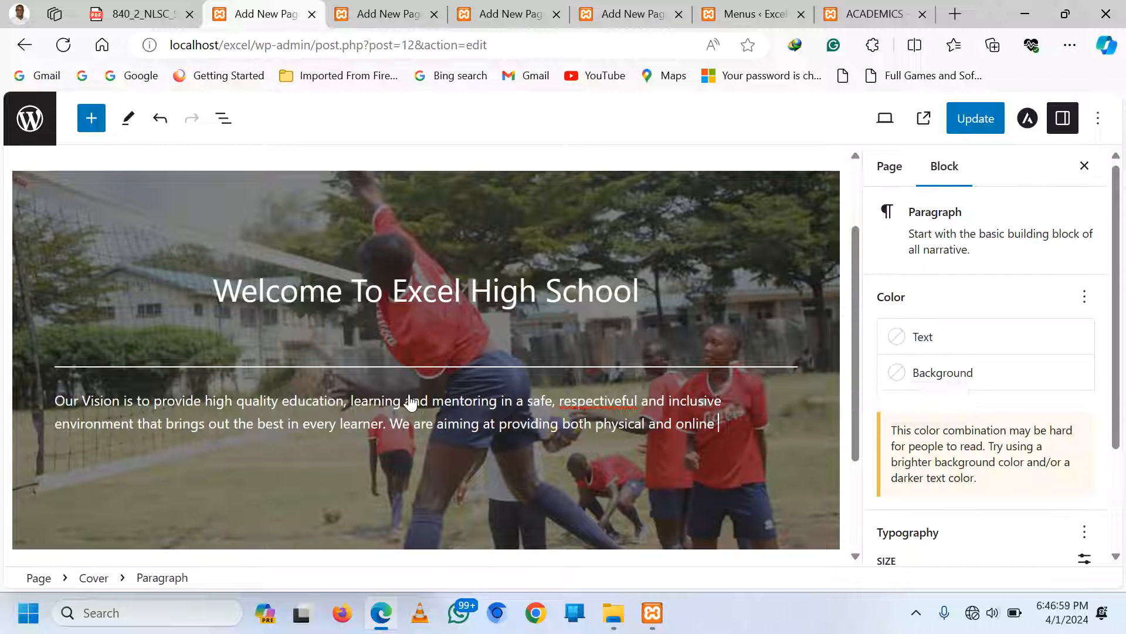
pyautogui.write('learning')
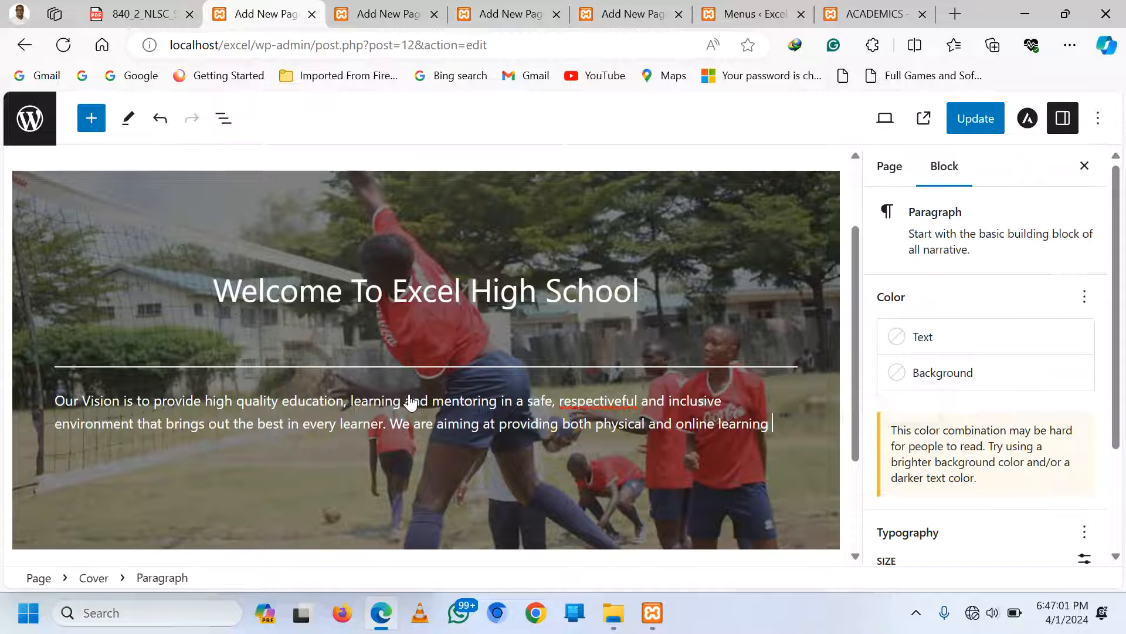
pyautogui.write(' to its learners')
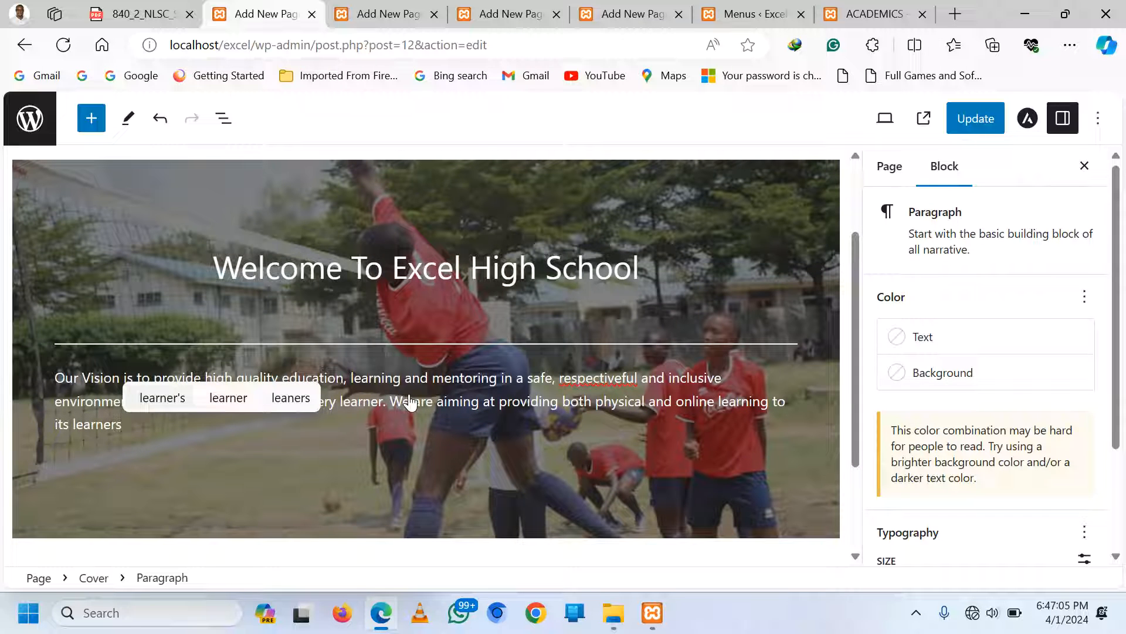
pyautogui.write(' mo')
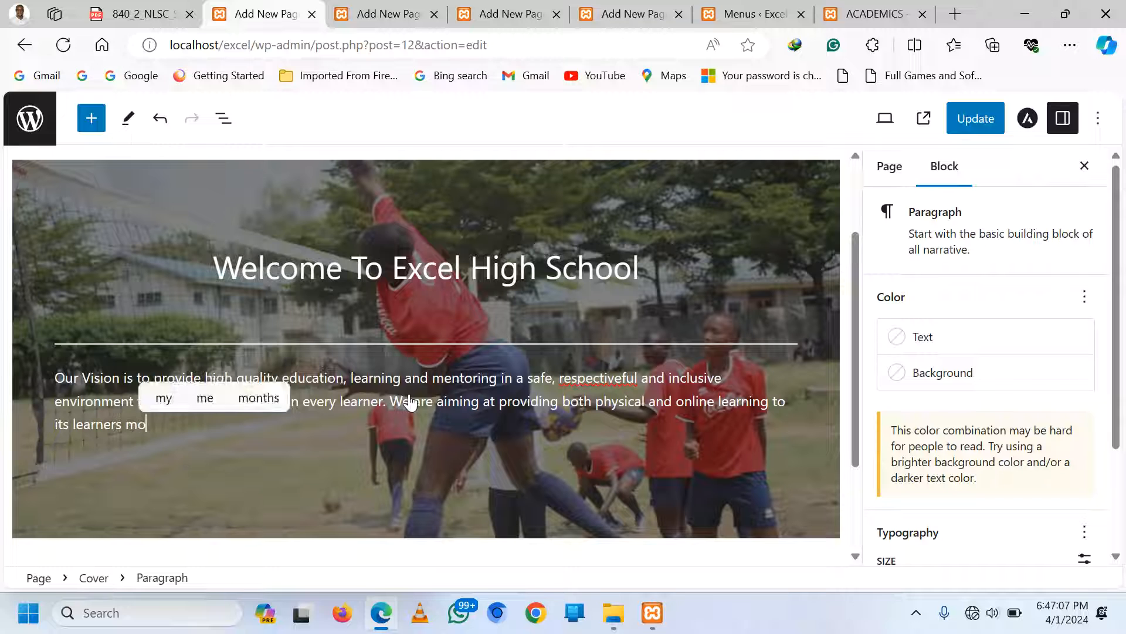
pyautogui.write('re so empha')
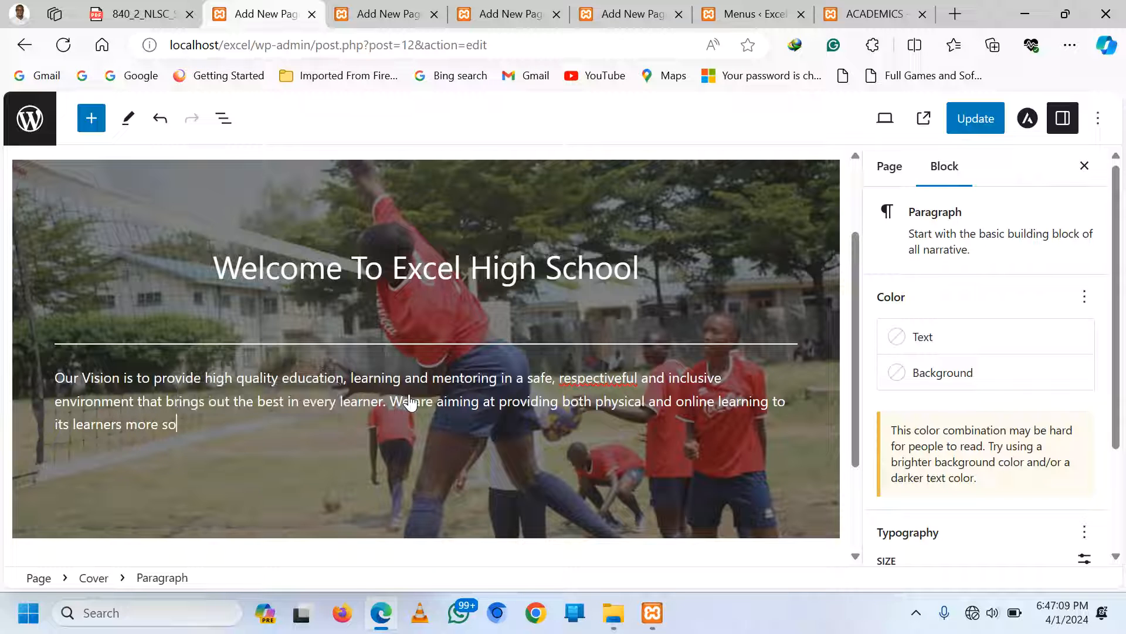
pyautogui.write('z')
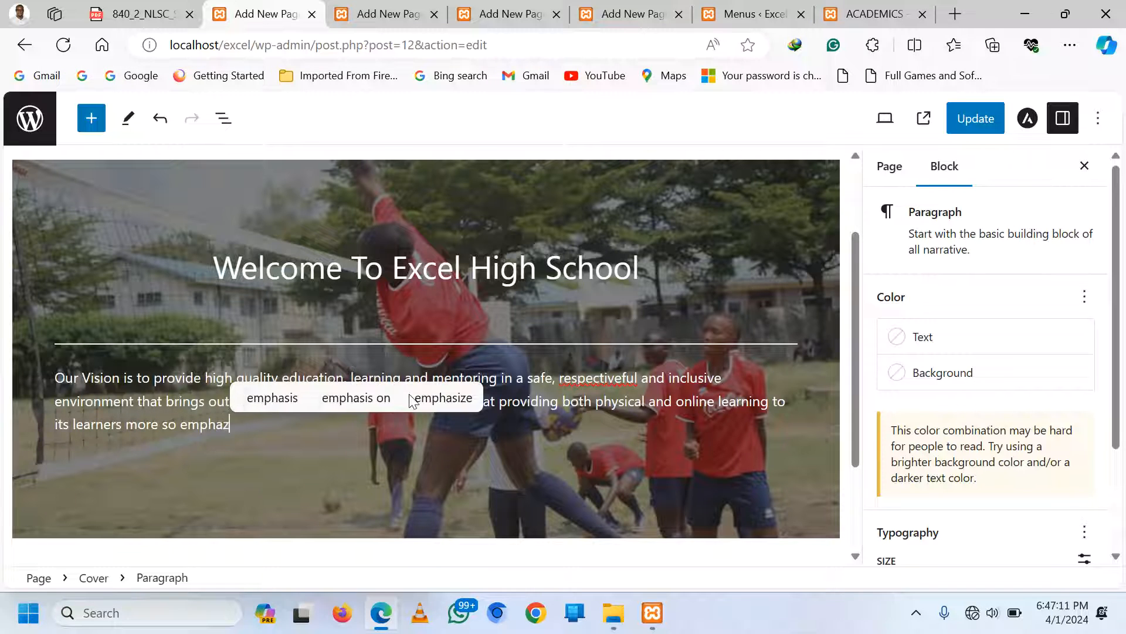
pyautogui.click(272, 397)
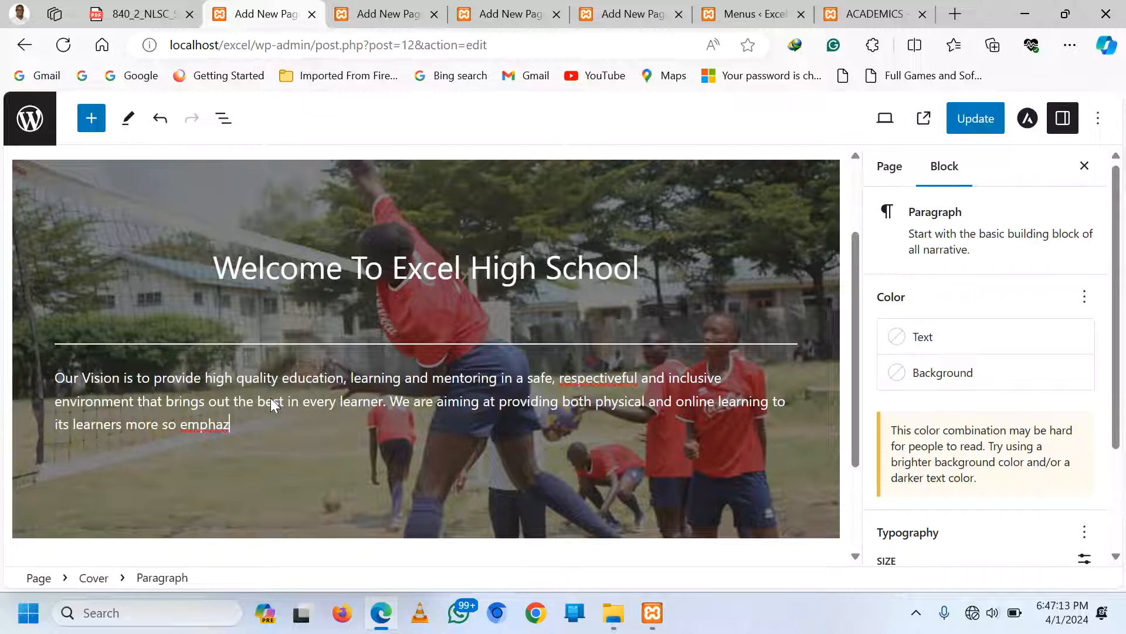
pyautogui.press('BackSpace')
pyautogui.press('BackSpace')
pyautogui.write('zin')
pyautogui.click(271, 399)
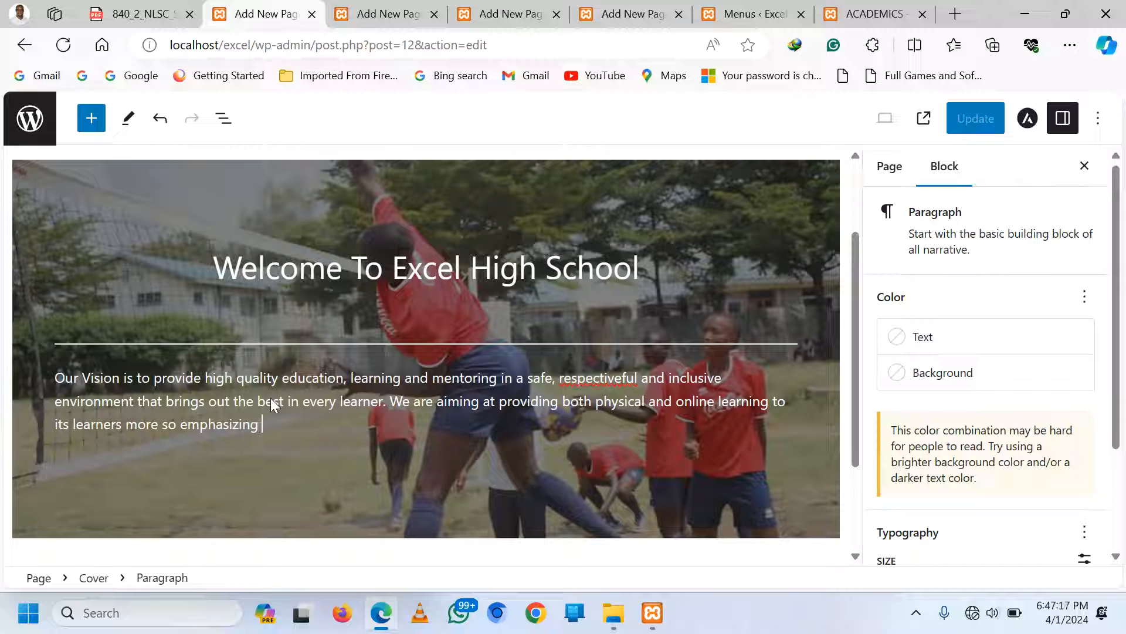
pyautogui.write('Digital ')
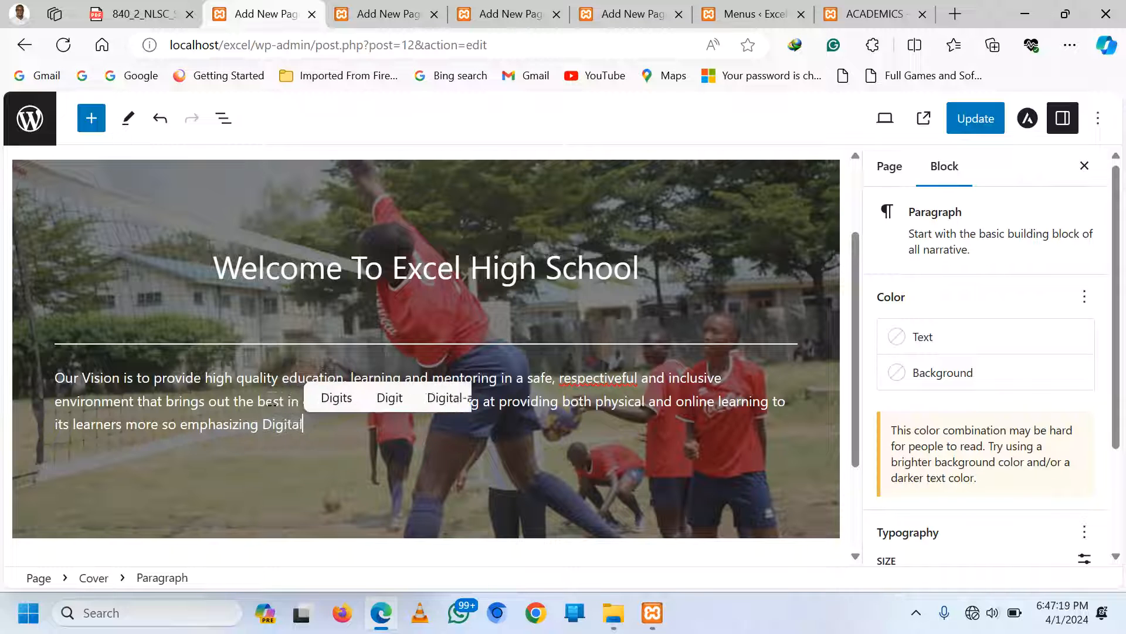
pyautogui.write('conce')
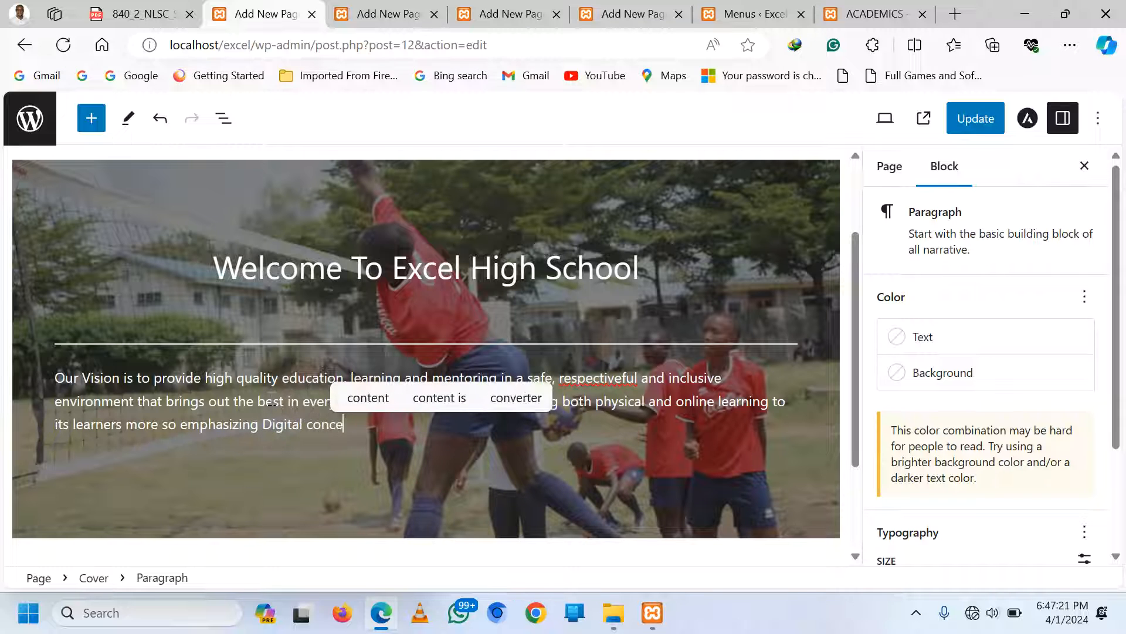
pyautogui.write('pt surpas')
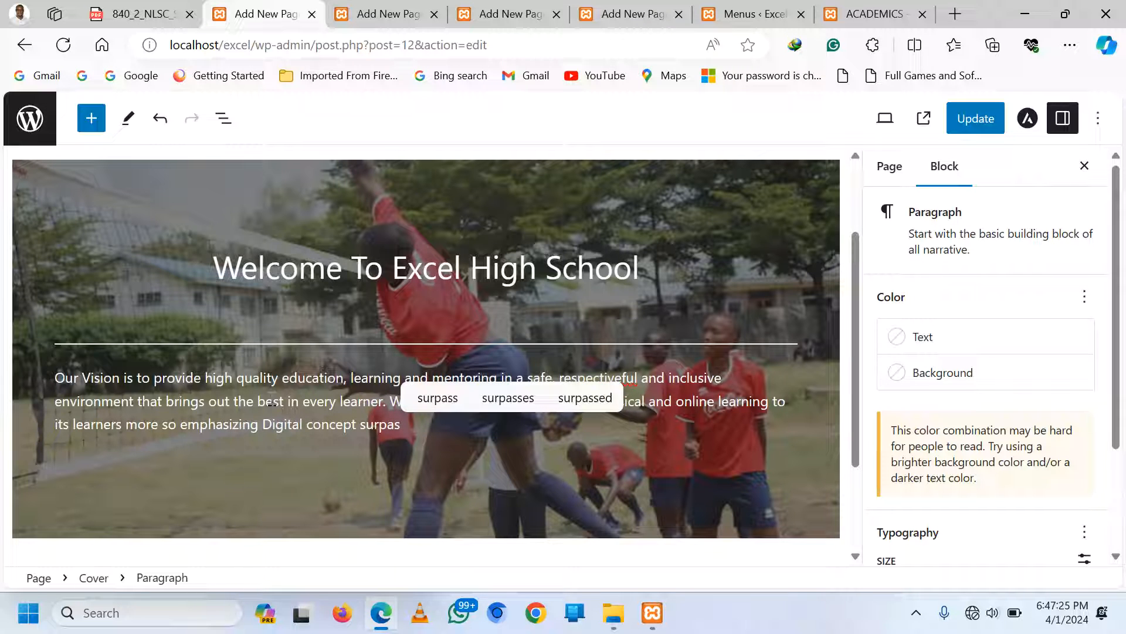
pyautogui.write('ses')
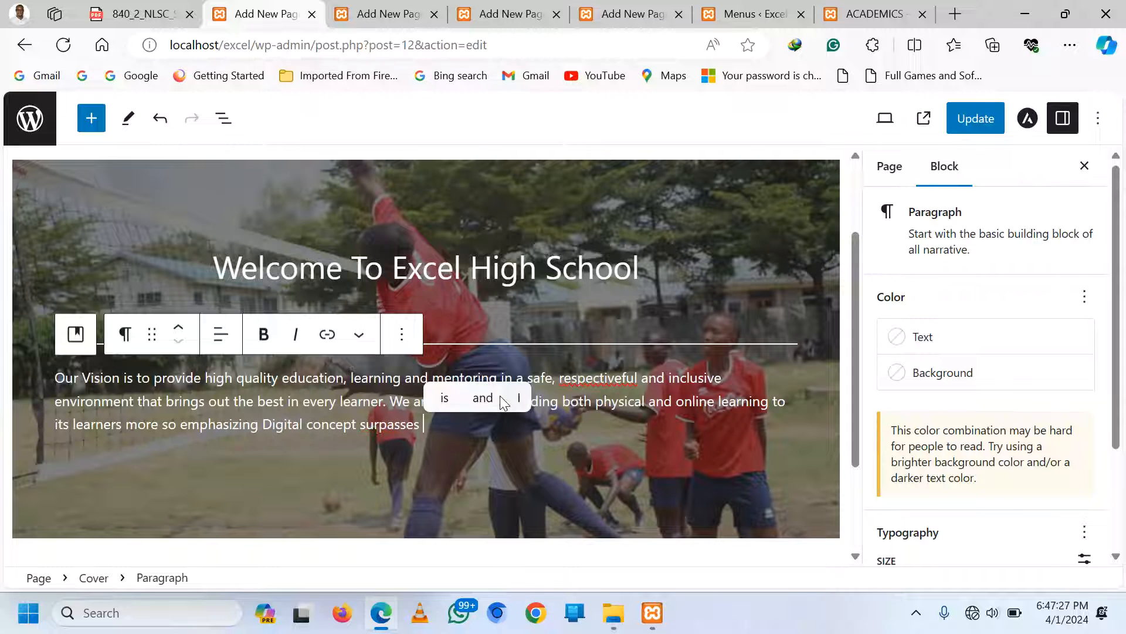
pyautogui.press('BackSpace')
pyautogui.press('BackSpace')
pyautogui.press('BackSpace')
pyautogui.write('ing')
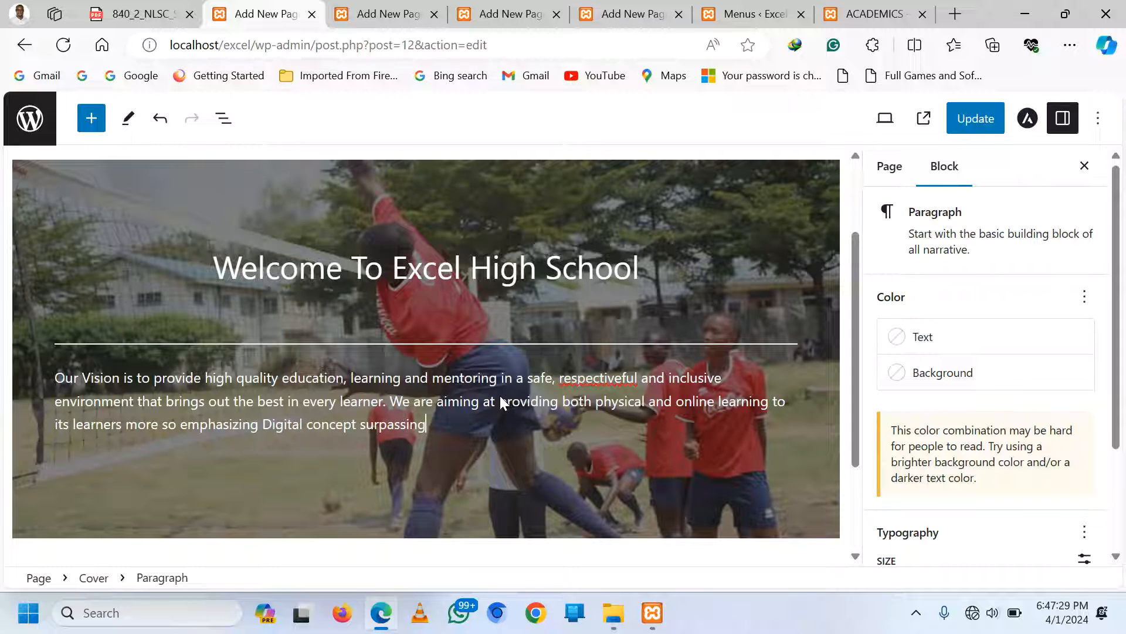
pyautogui.write(' the nor')
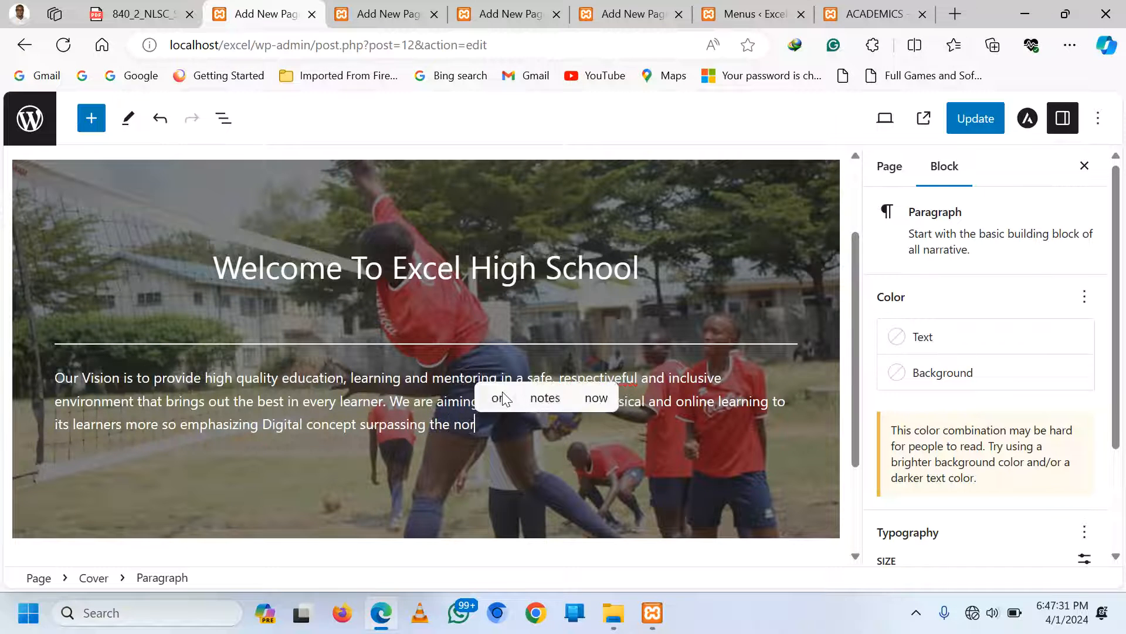
pyautogui.write('mal tra')
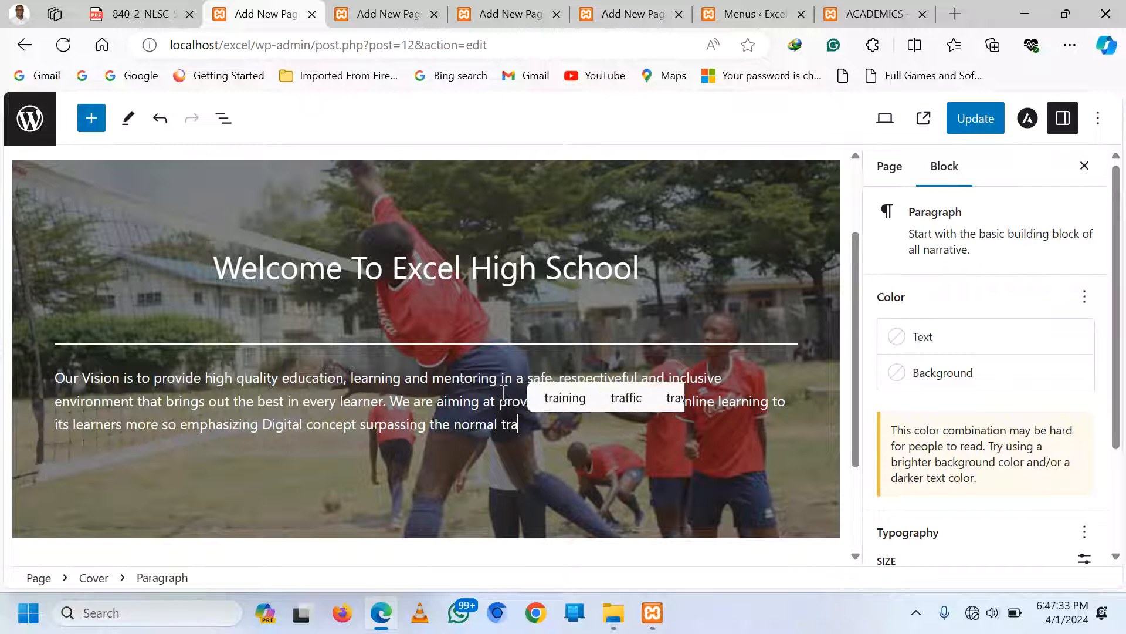
pyautogui.write('ns')
pyautogui.press('BackSpace')
pyautogui.press('BackSpace')
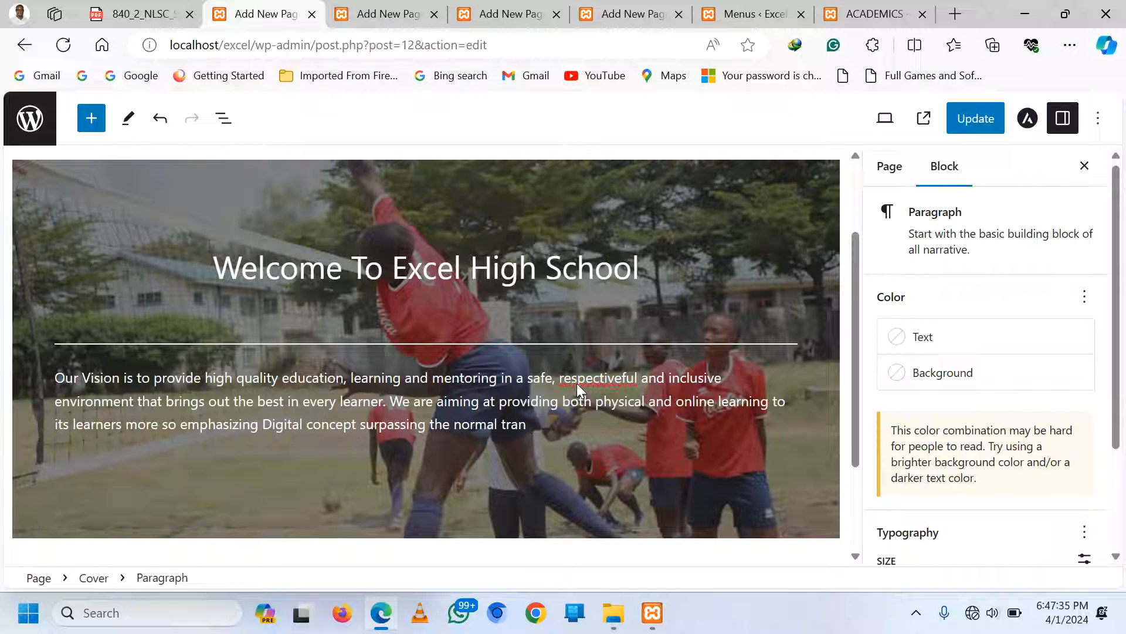
pyautogui.write('ditional le')
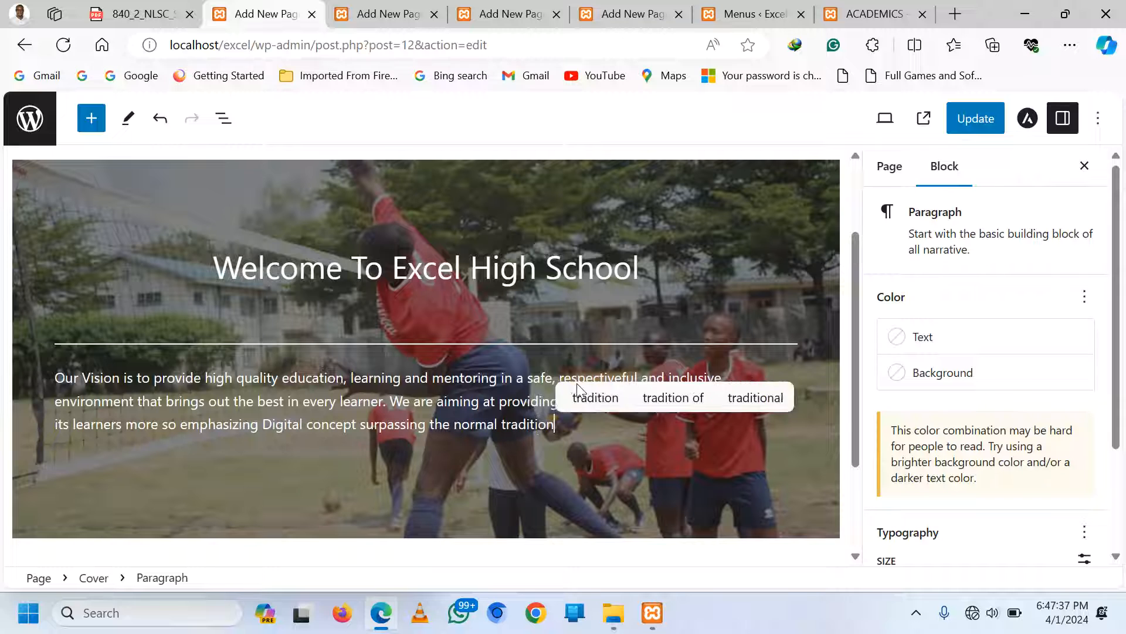
pyautogui.write('ar')
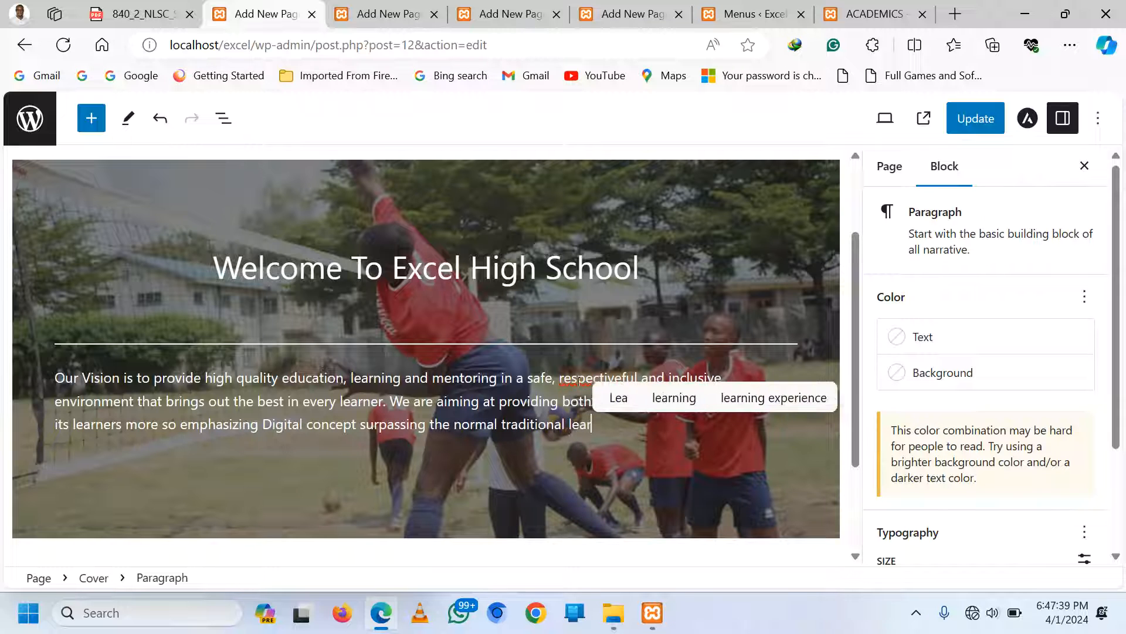
pyautogui.write('ning s')
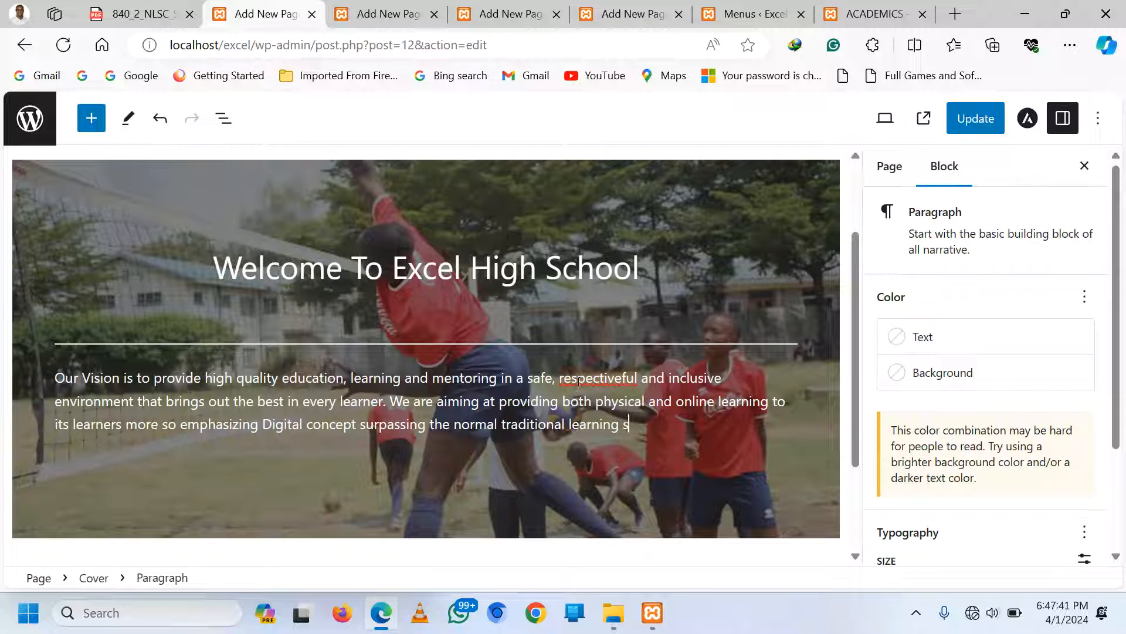
pyautogui.write('tructure.')
# Add a paragraph: 'Our Dedicated teachers and staff…supportive environment where every student benefits.'
pyautogui.press('Return')
pyautogui.write('o')
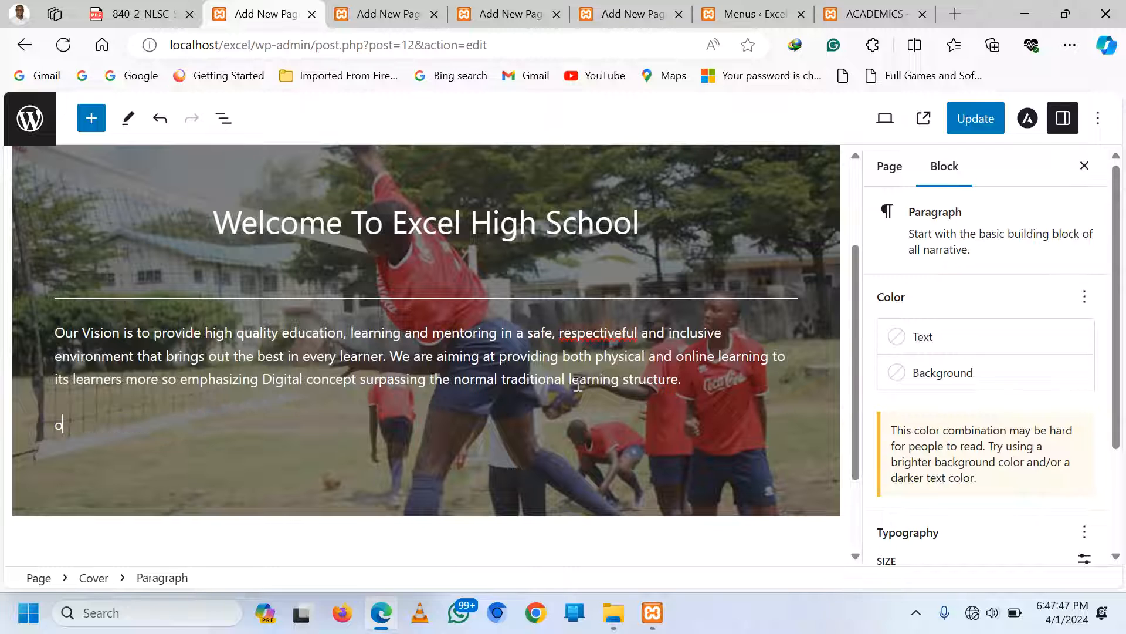
pyautogui.press('BackSpace')
pyautogui.press('BackSpace')
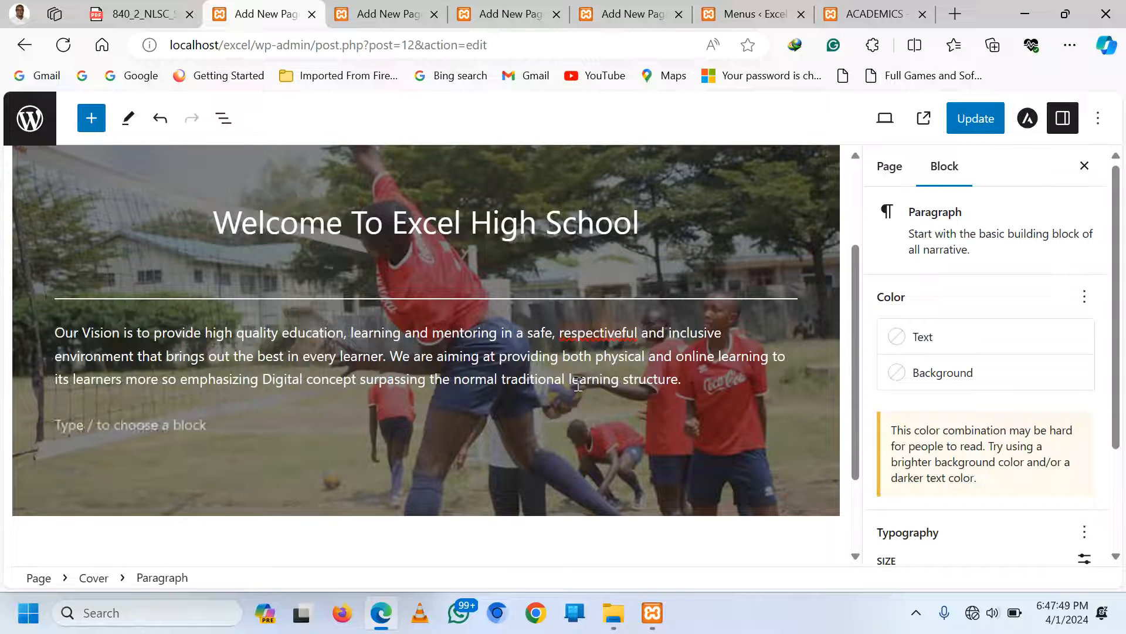
pyautogui.write('Our De')
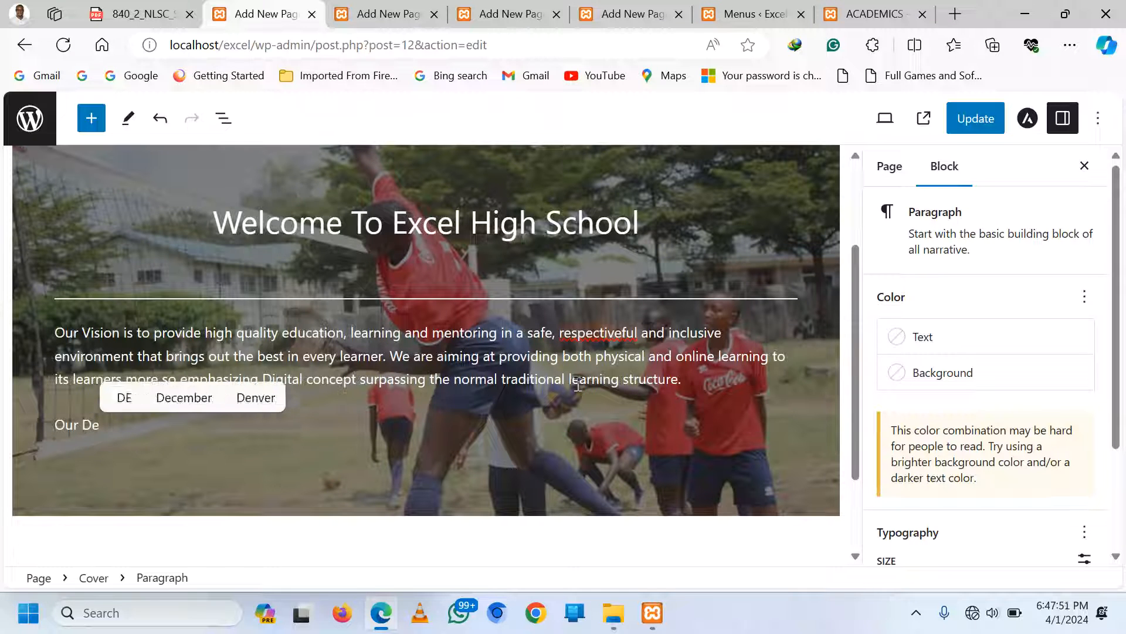
pyautogui.write('dicat')
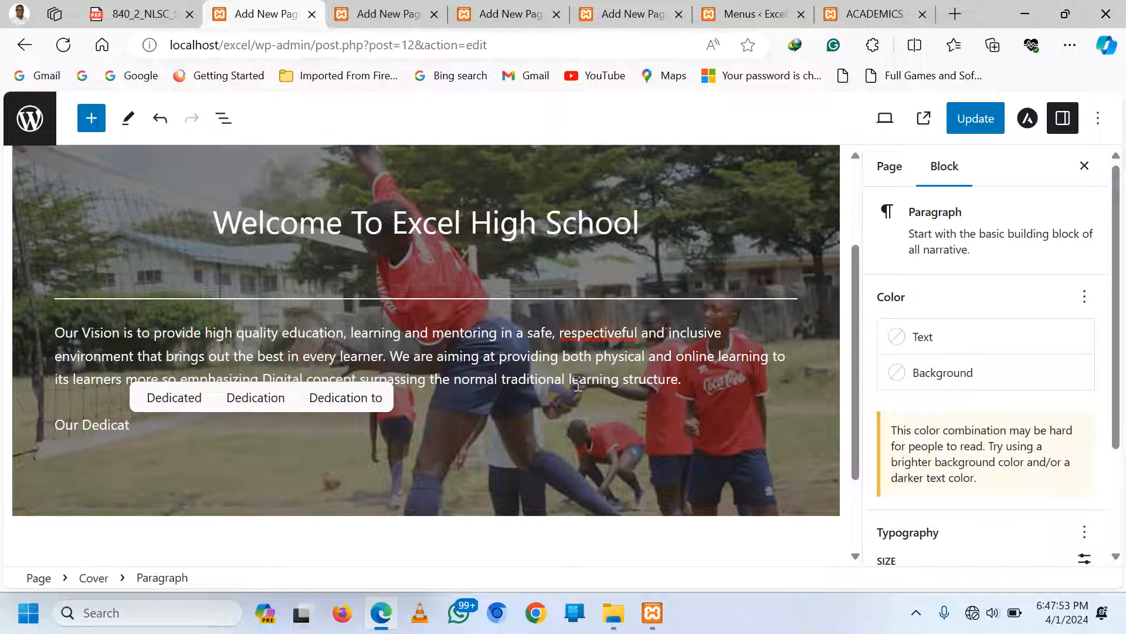
pyautogui.click(169, 398)
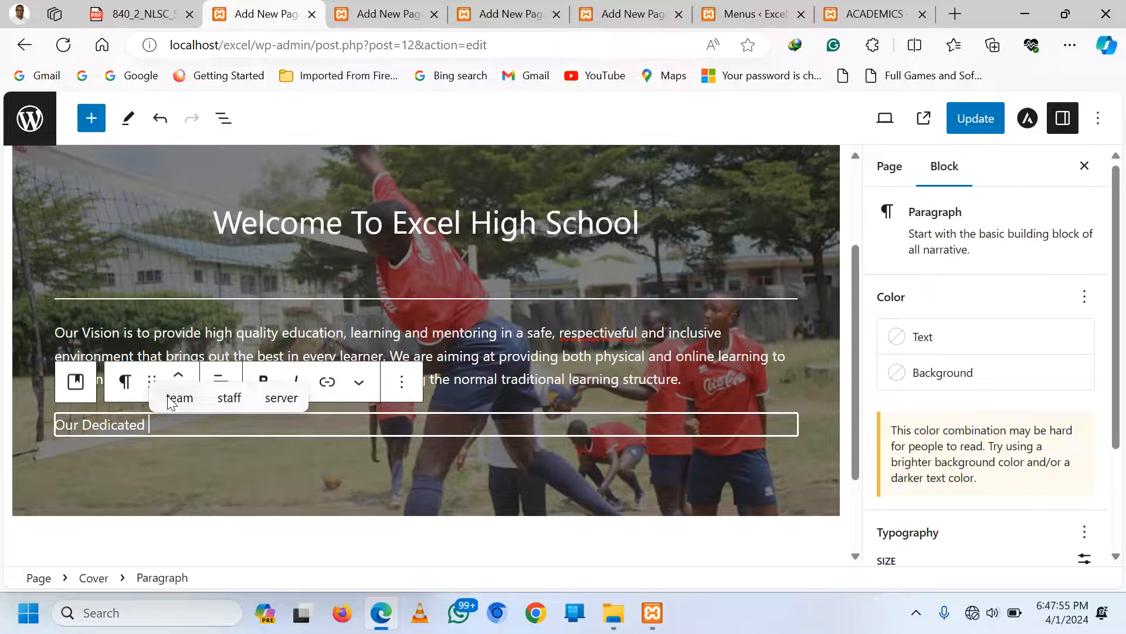
pyautogui.write('tea')
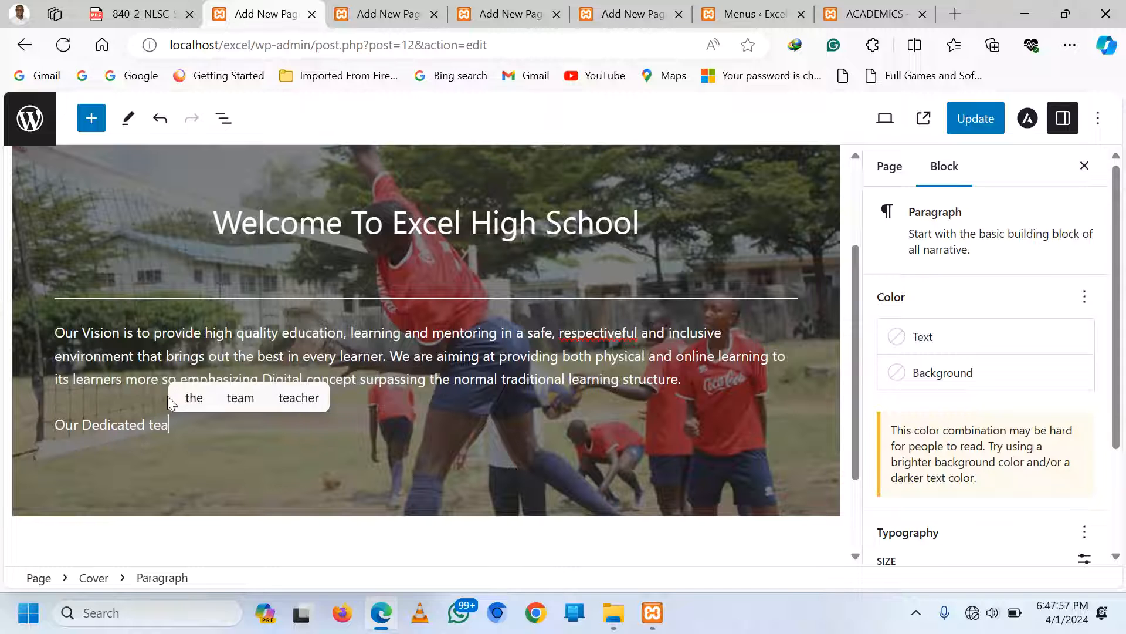
pyautogui.write('chers and')
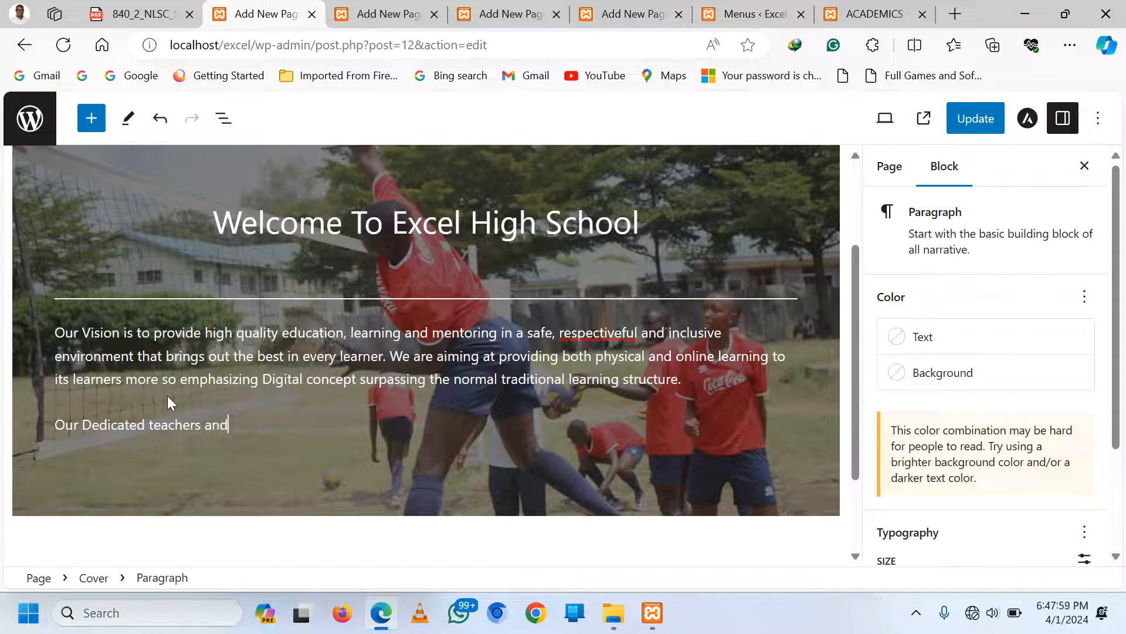
pyautogui.write(' staff are c')
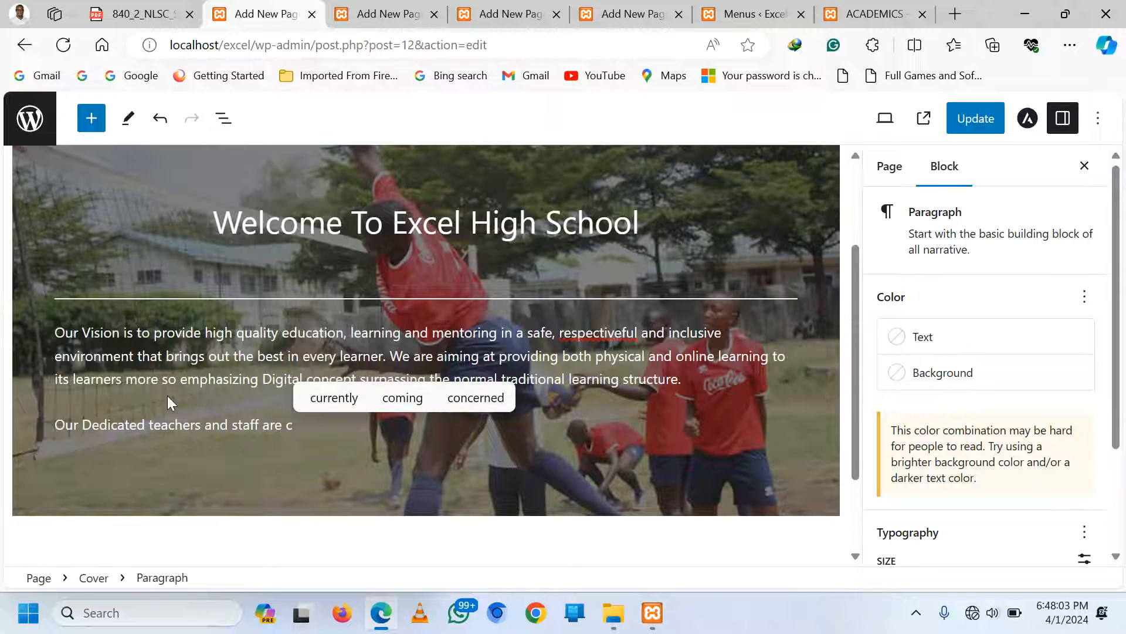
pyautogui.write('ommitted')
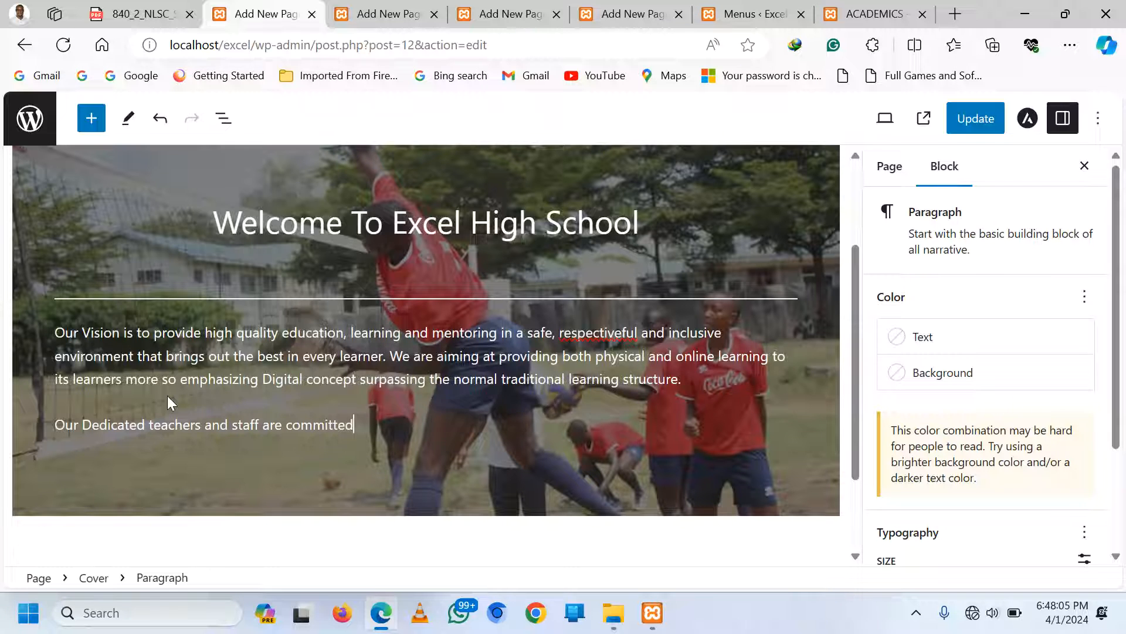
pyautogui.write(' to fostering')
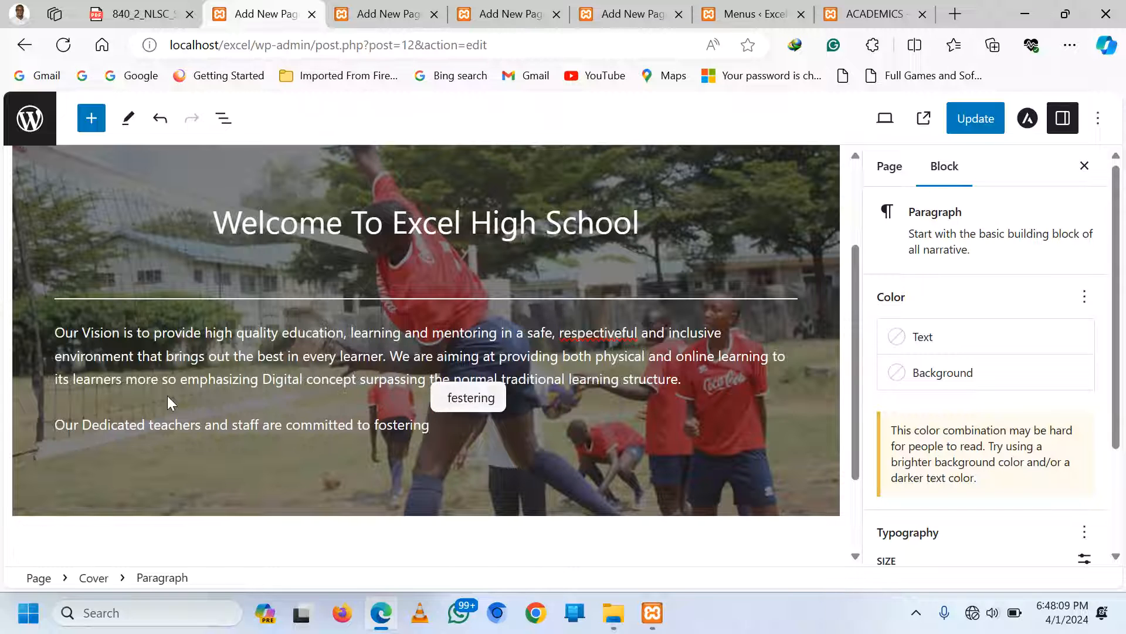
pyautogui.write(' a love ')
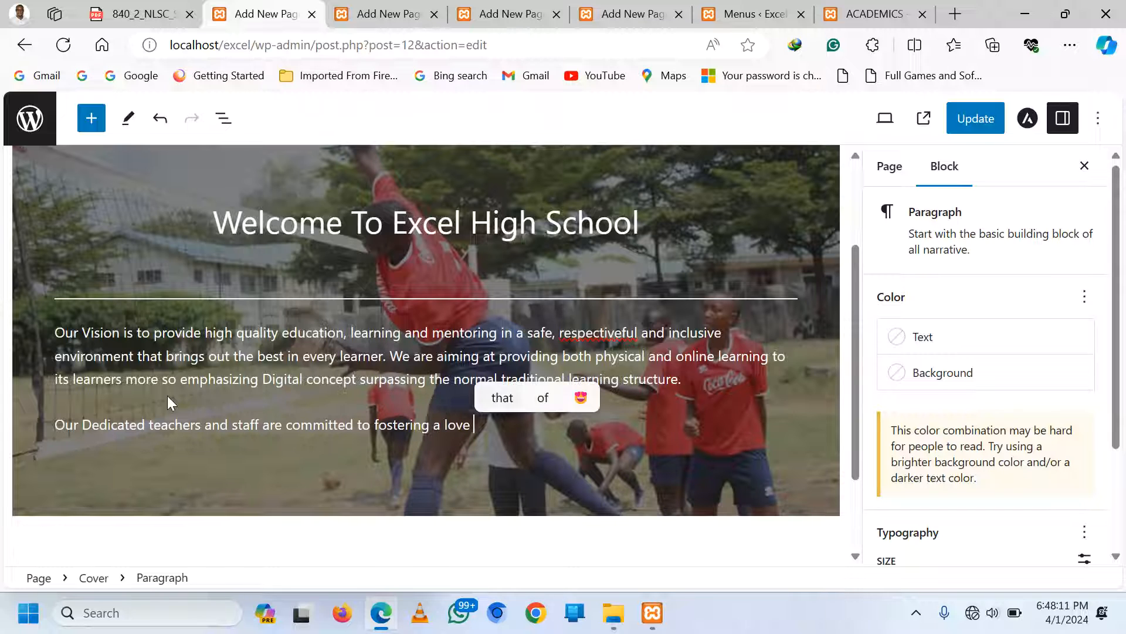
pyautogui.write('f')
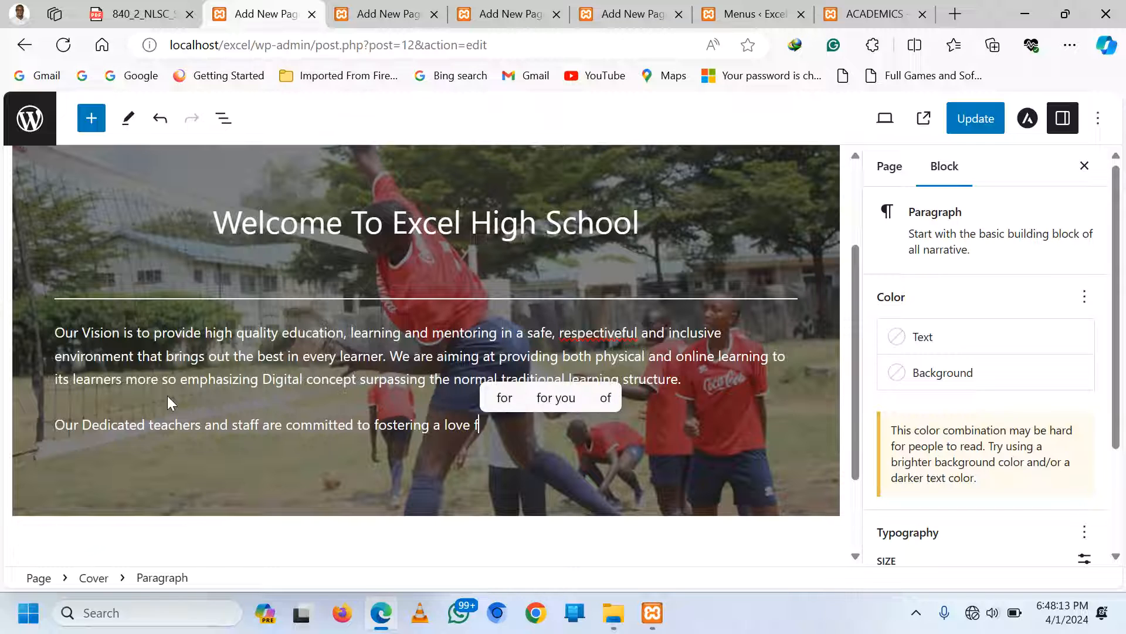
pyautogui.write('or learn')
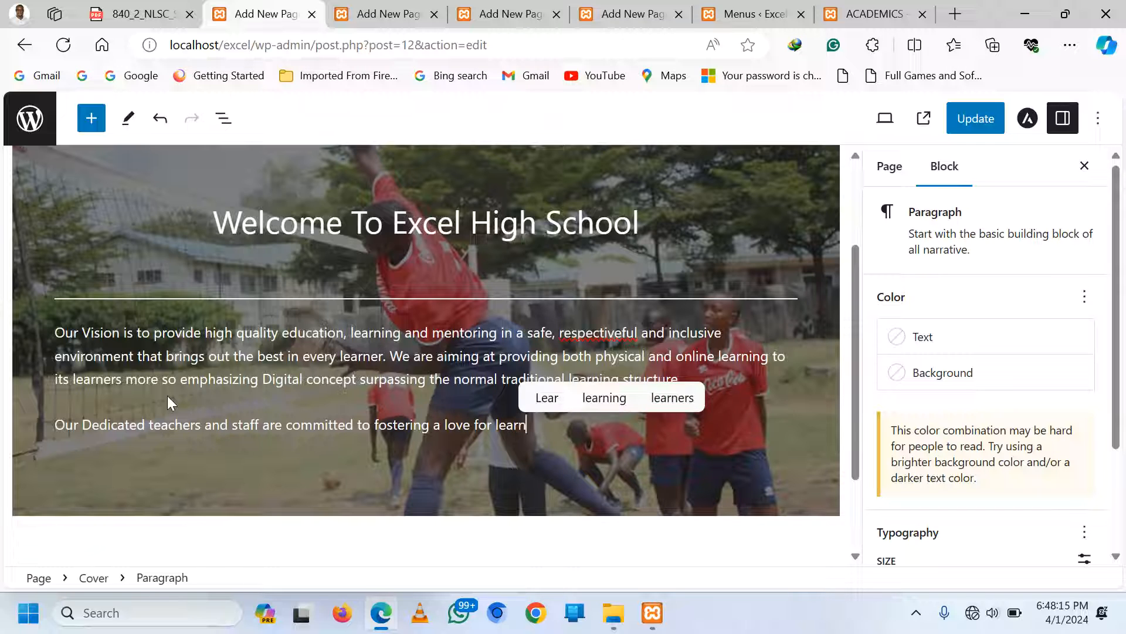
pyautogui.write('ing and')
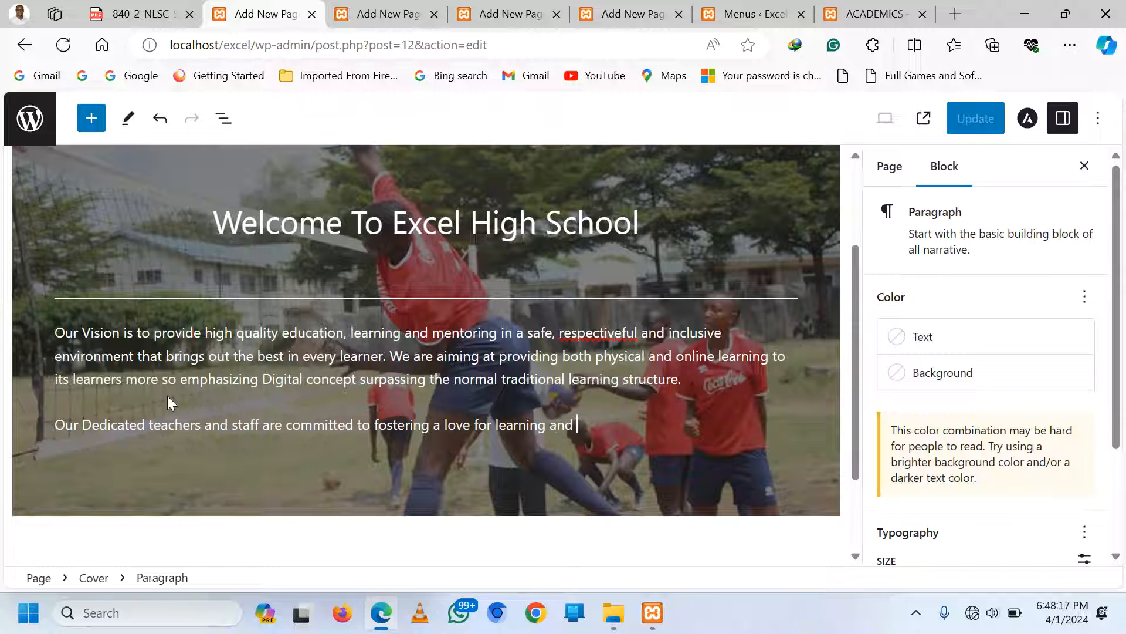
pyautogui.write(' creati')
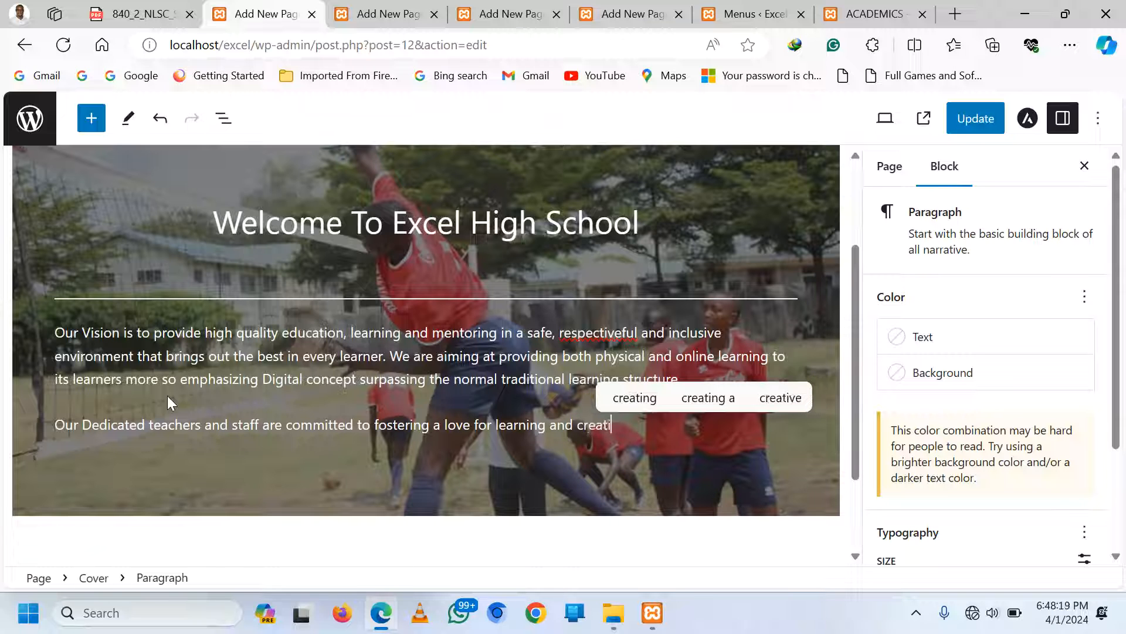
pyautogui.write('ng')
pyautogui.write(' a suppos')
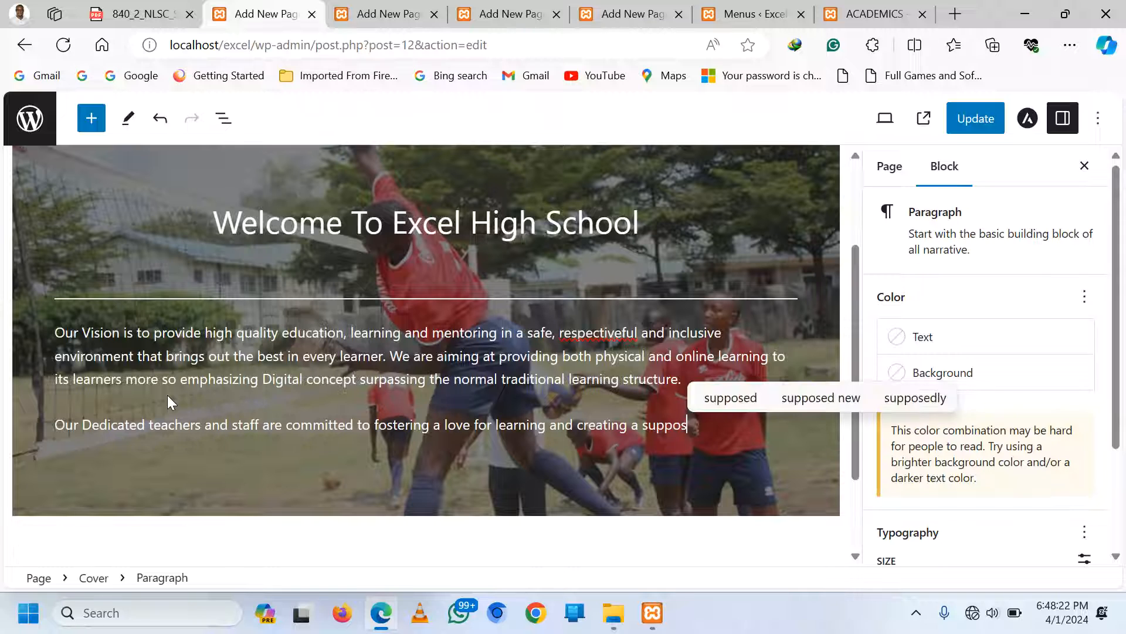
pyautogui.press('BackSpace')
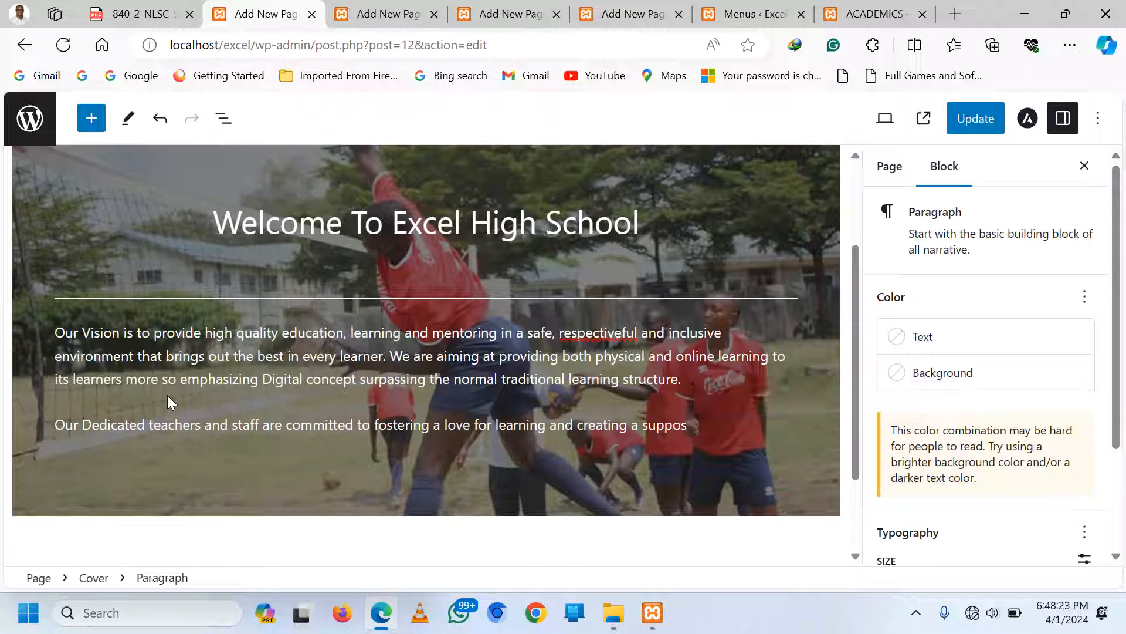
pyautogui.write('rtive')
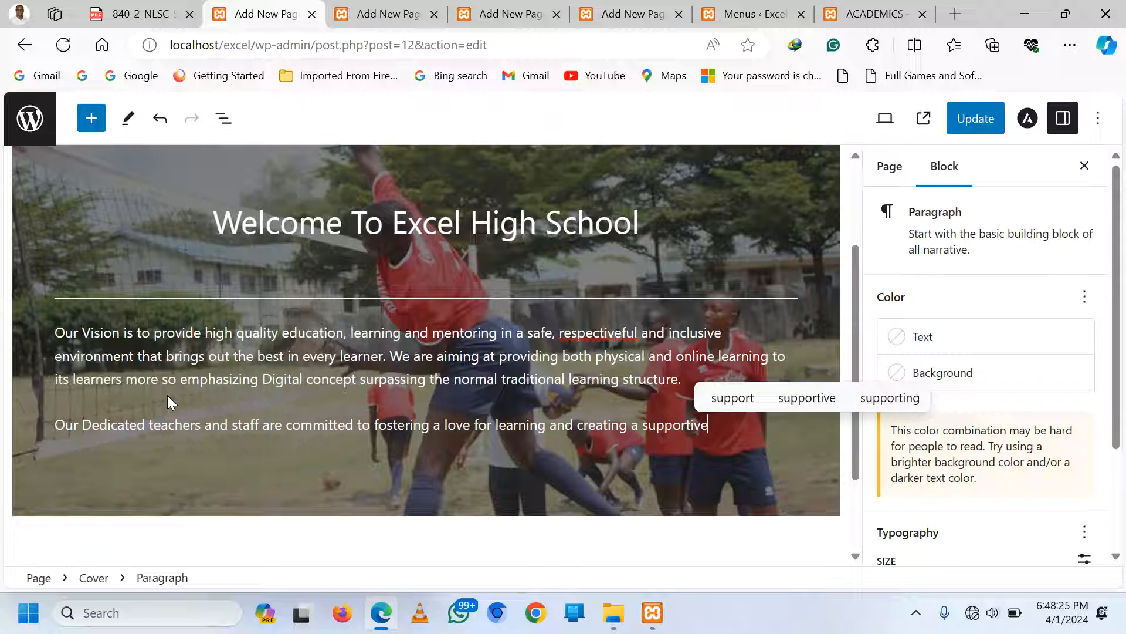
pyautogui.write(' evei')
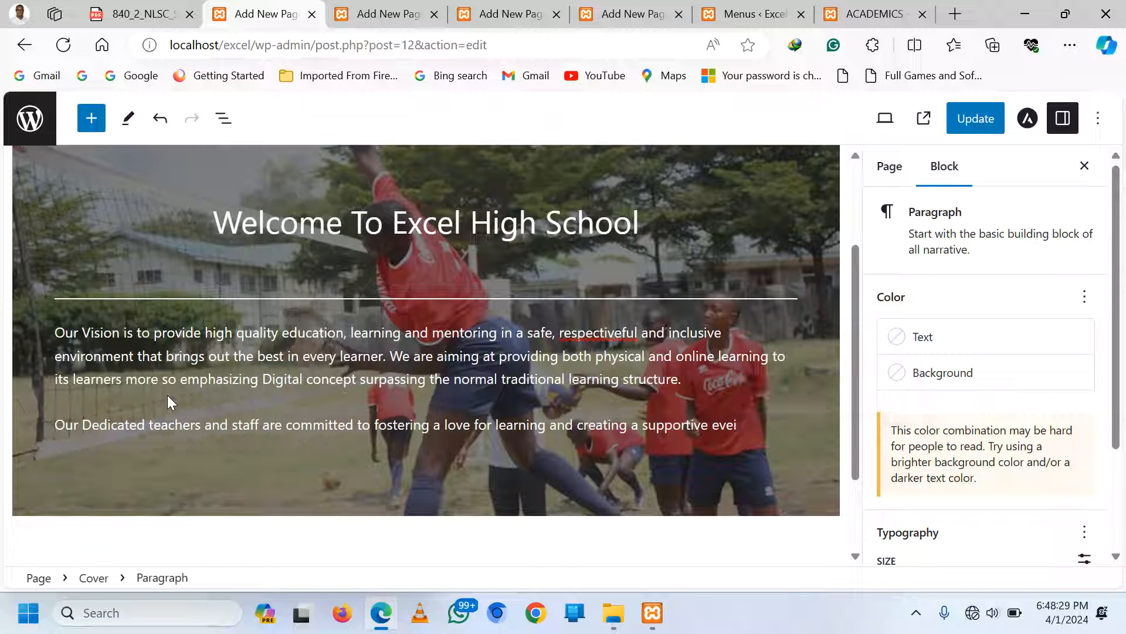
pyautogui.press('BackSpace')
pyautogui.press('BackSpace')
pyautogui.press('BackSpace')
pyautogui.write('nv')
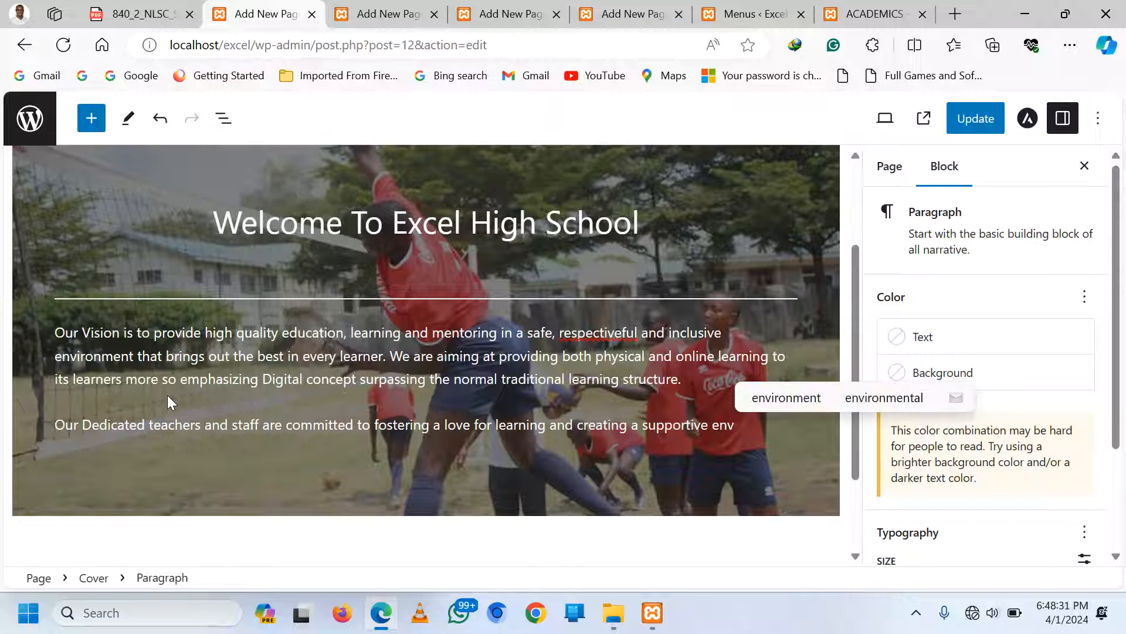
pyautogui.write('ironment wh')
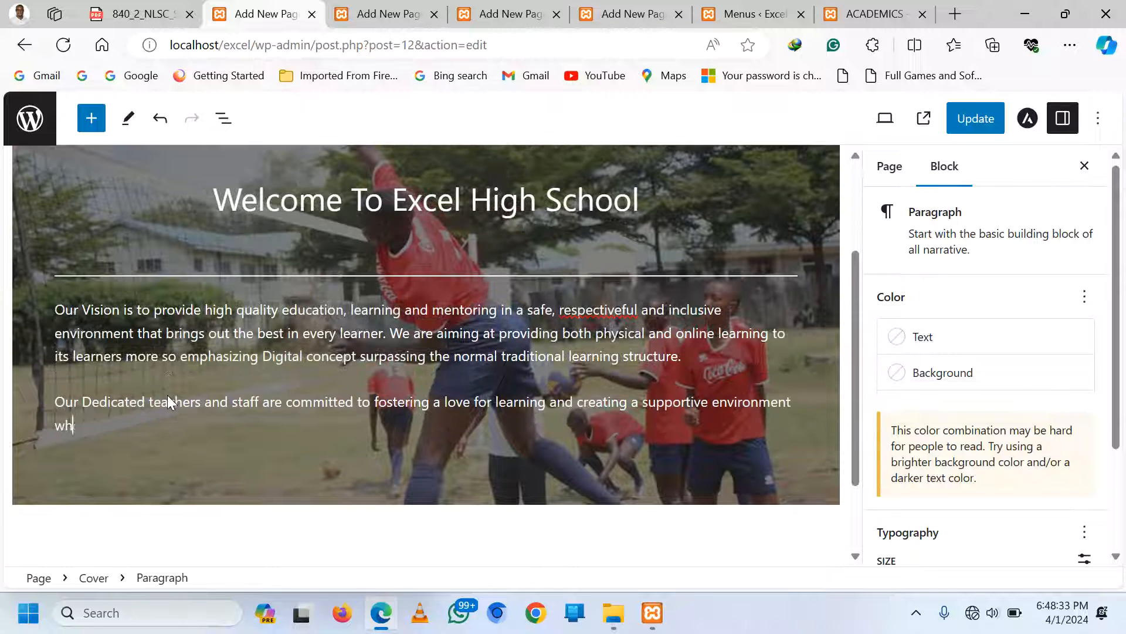
pyautogui.write('ere ever')
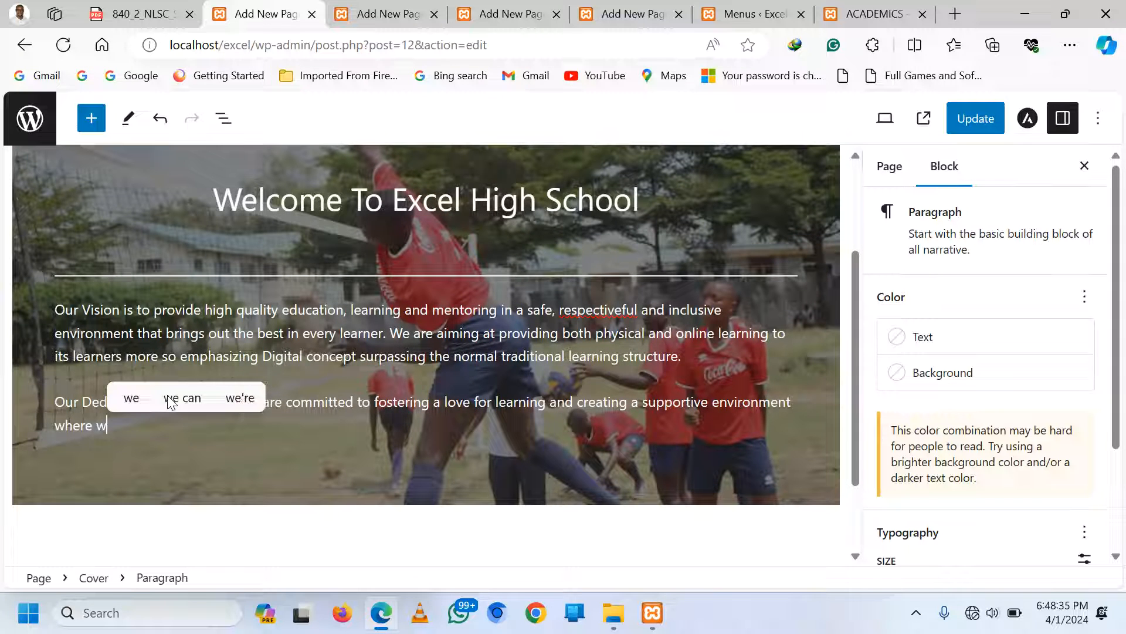
pyautogui.write('y st')
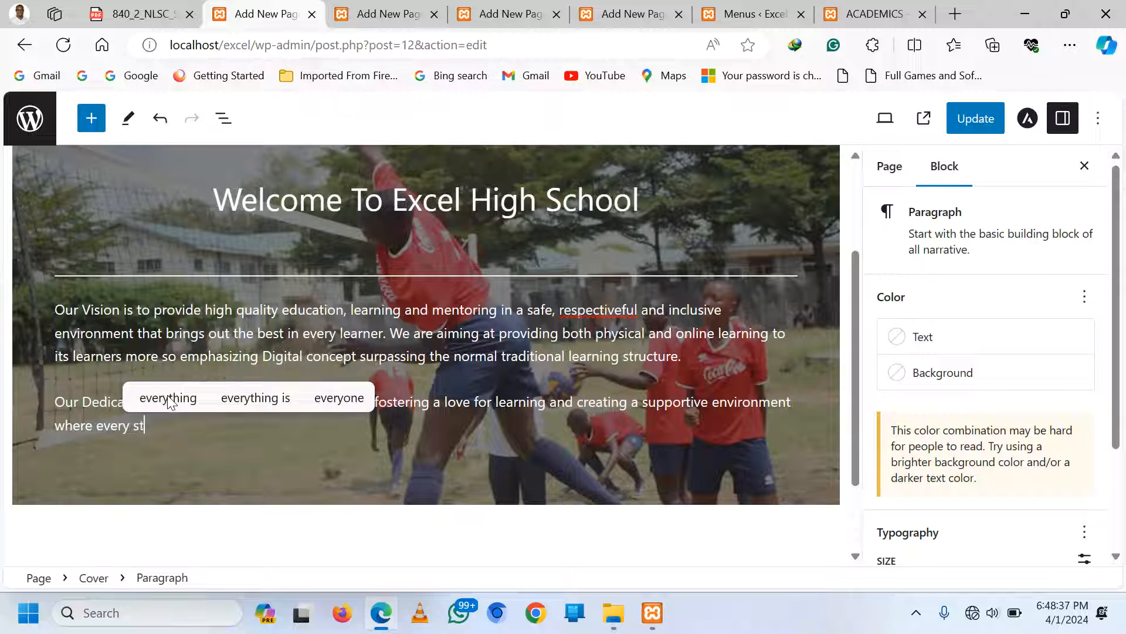
pyautogui.write('udent be')
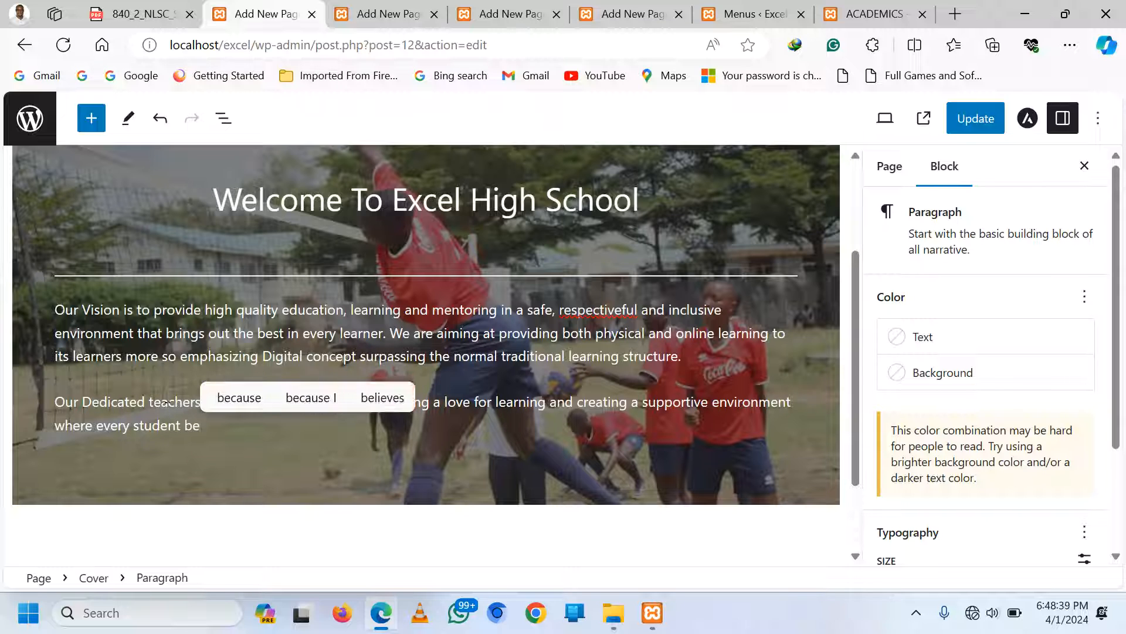
pyautogui.write('nfi')
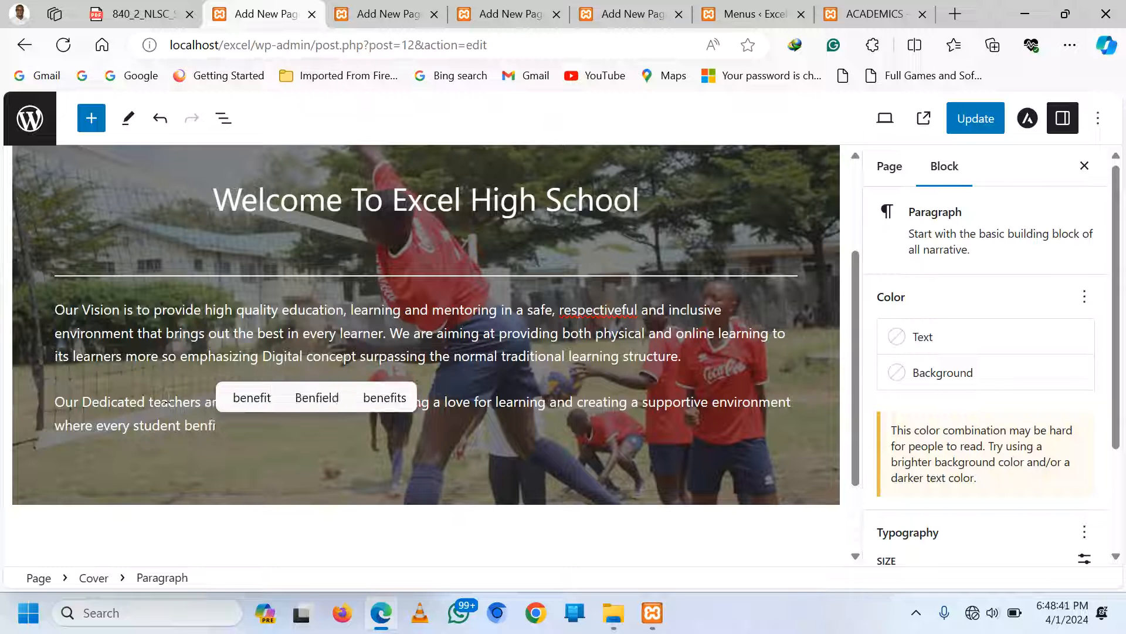
pyautogui.click(384, 398)
pyautogui.write('.')
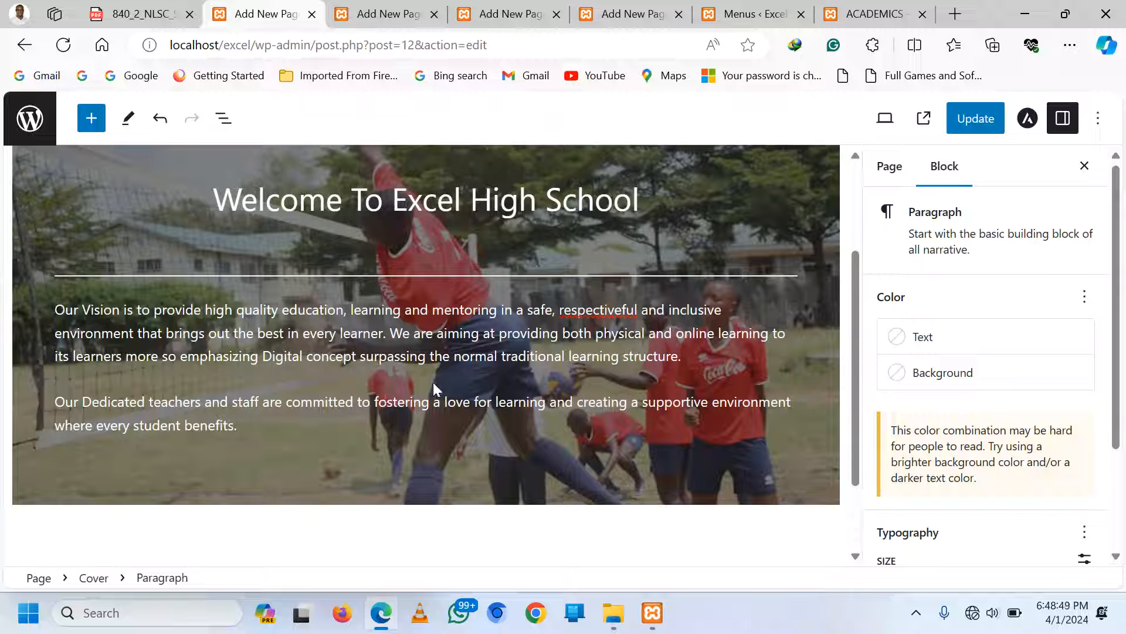
# Use the spelling suggestion to change 'respectiveful' to 'respectively' in the Vision paragraph
pyautogui.rightClick(617, 306)
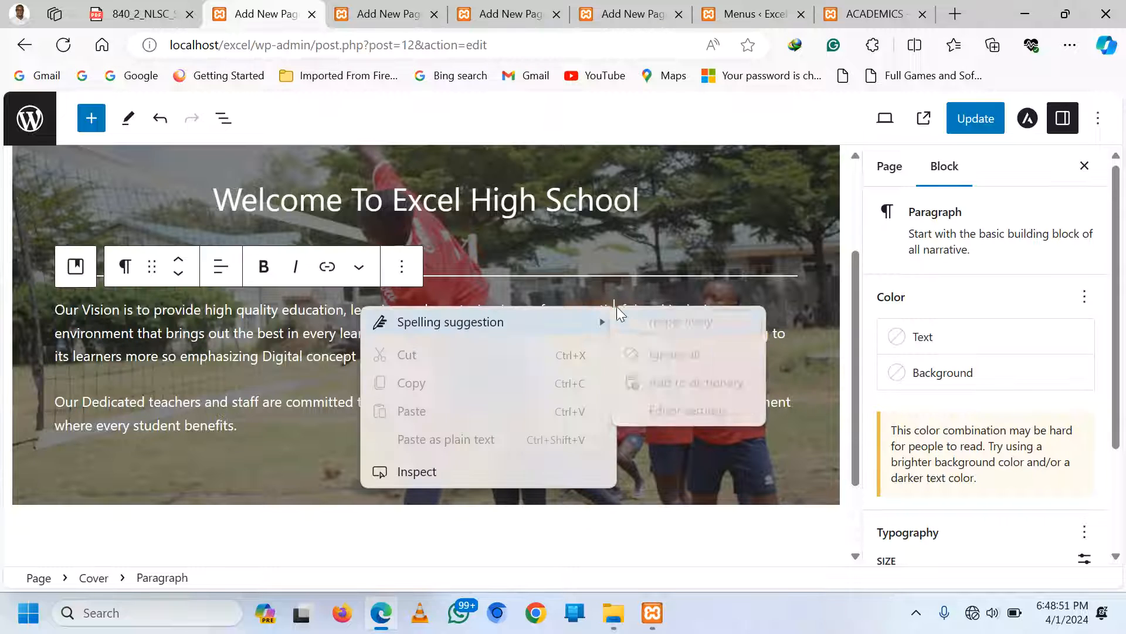
pyautogui.moveTo(609, 316)
pyautogui.click(673, 319)
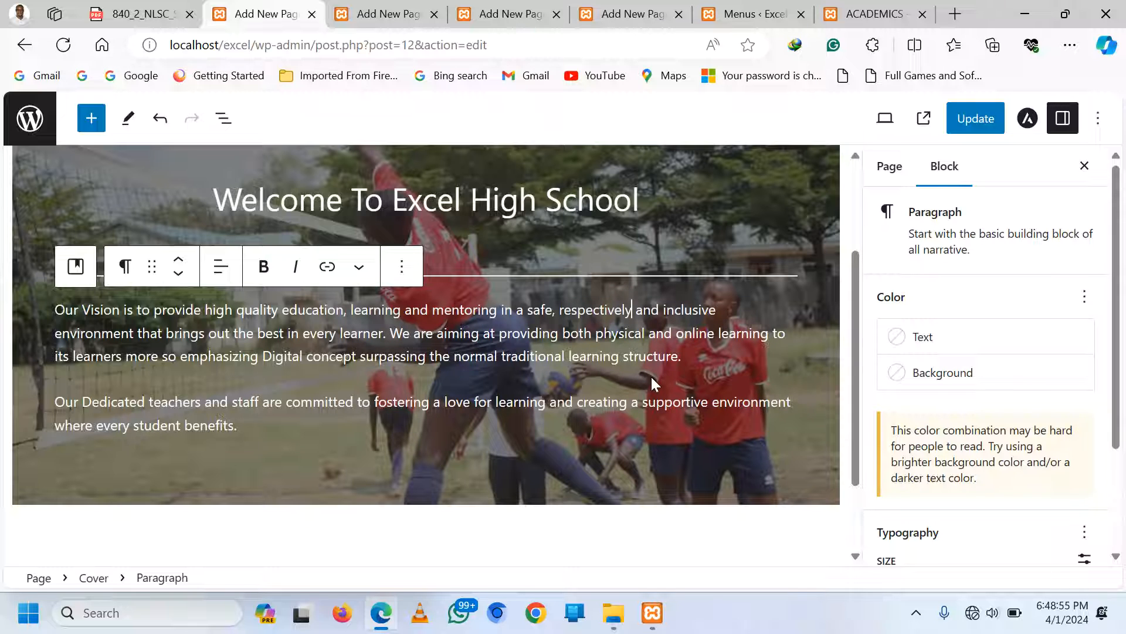
pyautogui.click(768, 541)
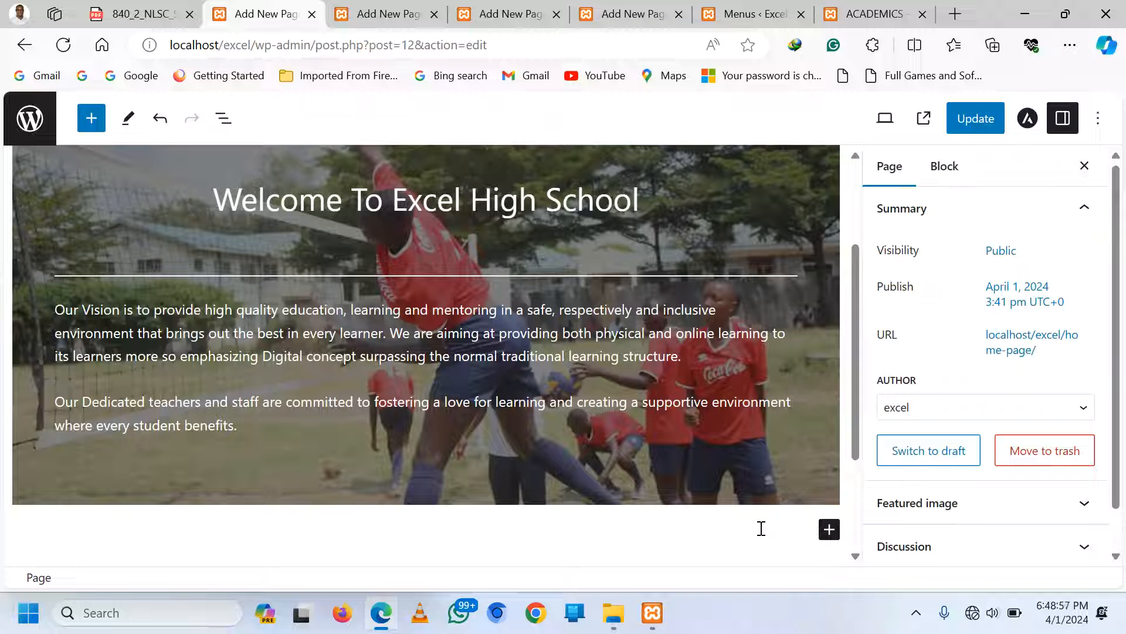
pyautogui.scroll(3, 670, 400)
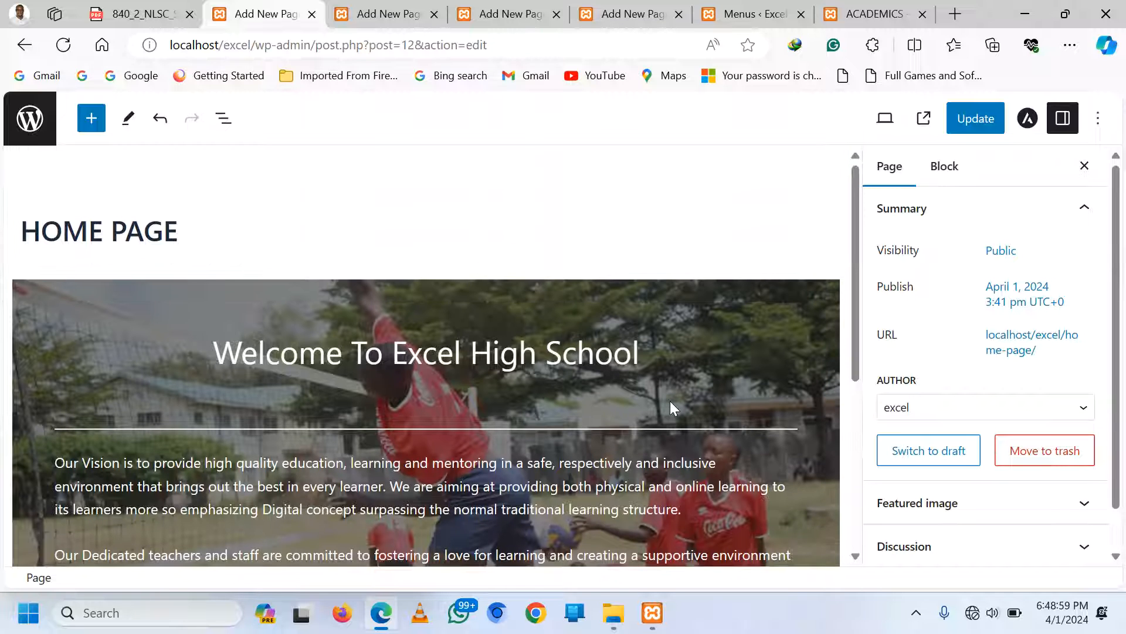
# Make the 'Welcome To Excel High School' line a bold H1 heading
pyautogui.tripleClick(356, 350)
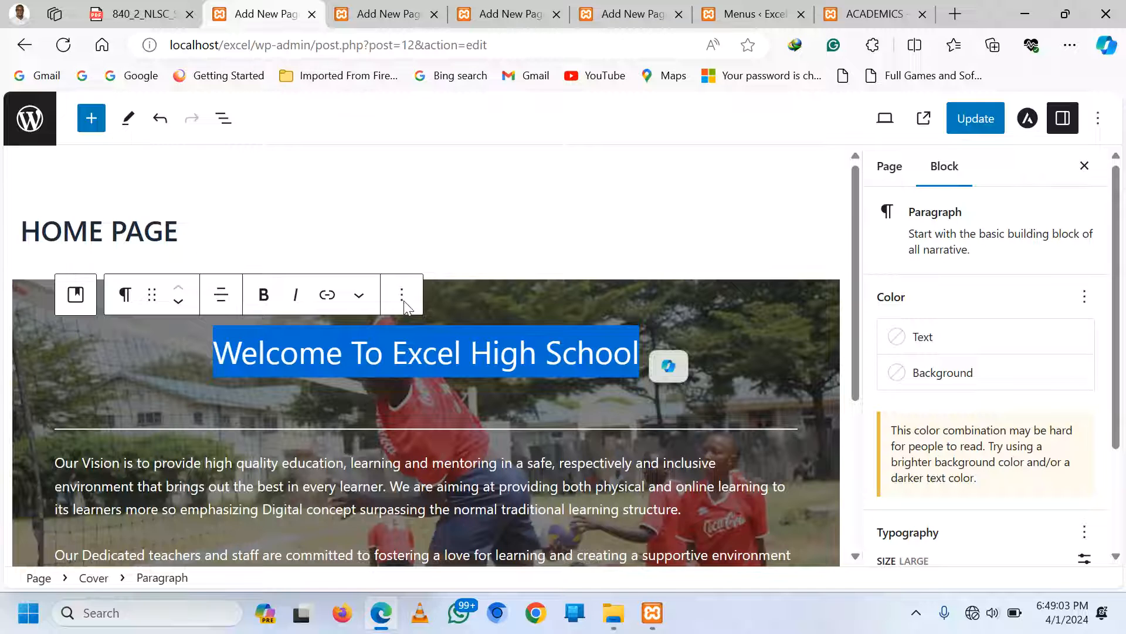
pyautogui.click(263, 296)
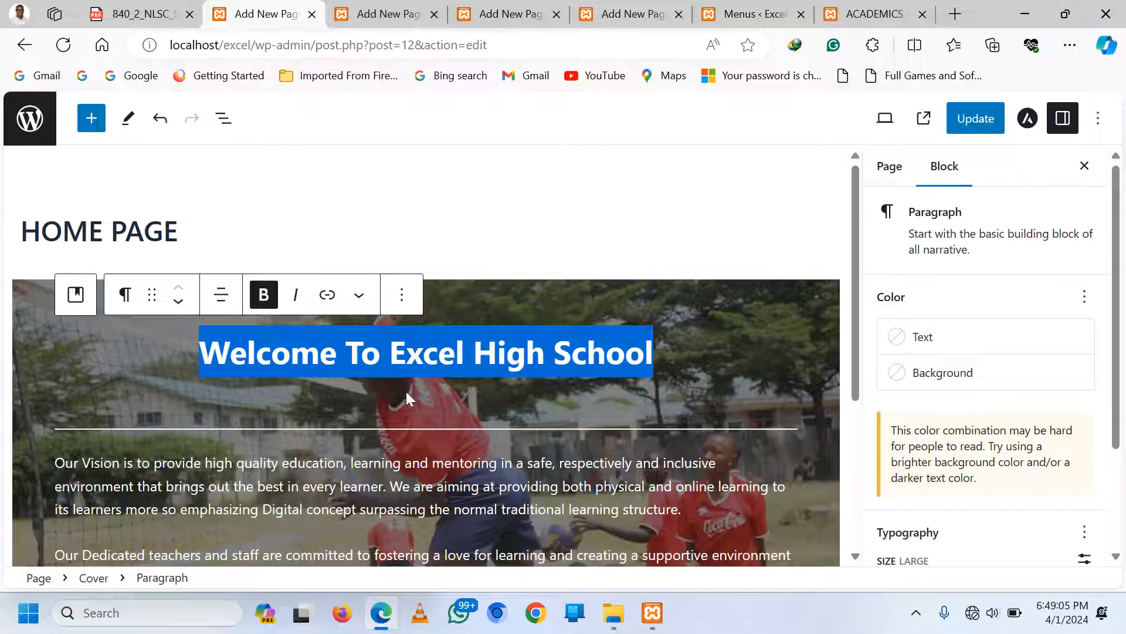
pyautogui.click(128, 295)
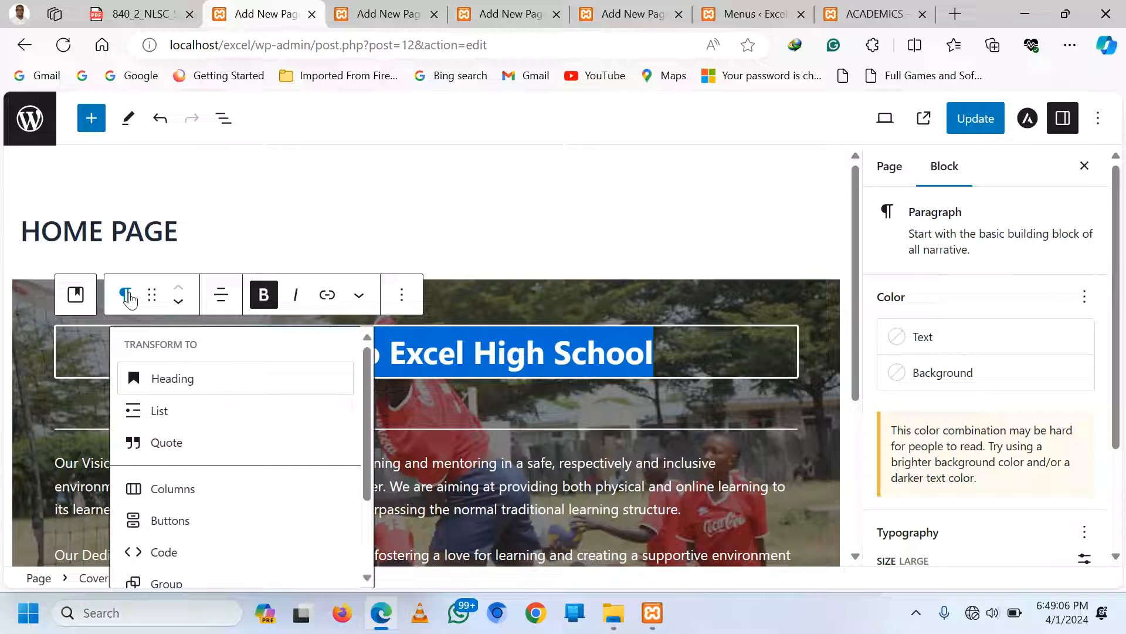
pyautogui.click(166, 379)
pyautogui.tripleClick(325, 358)
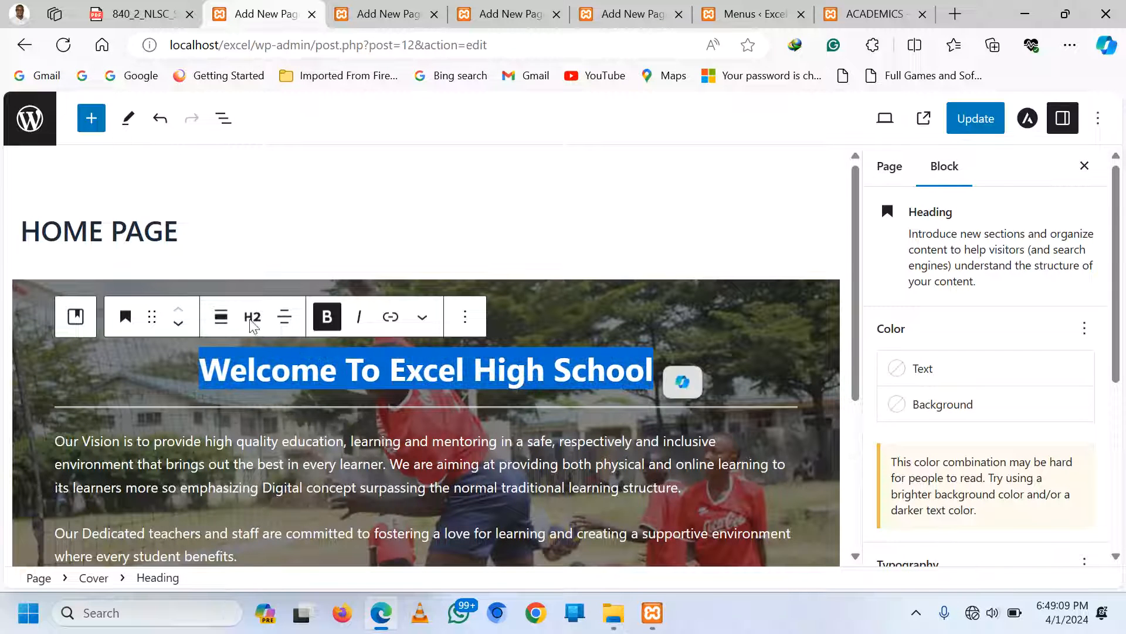
pyautogui.click(252, 317)
pyautogui.click(258, 374)
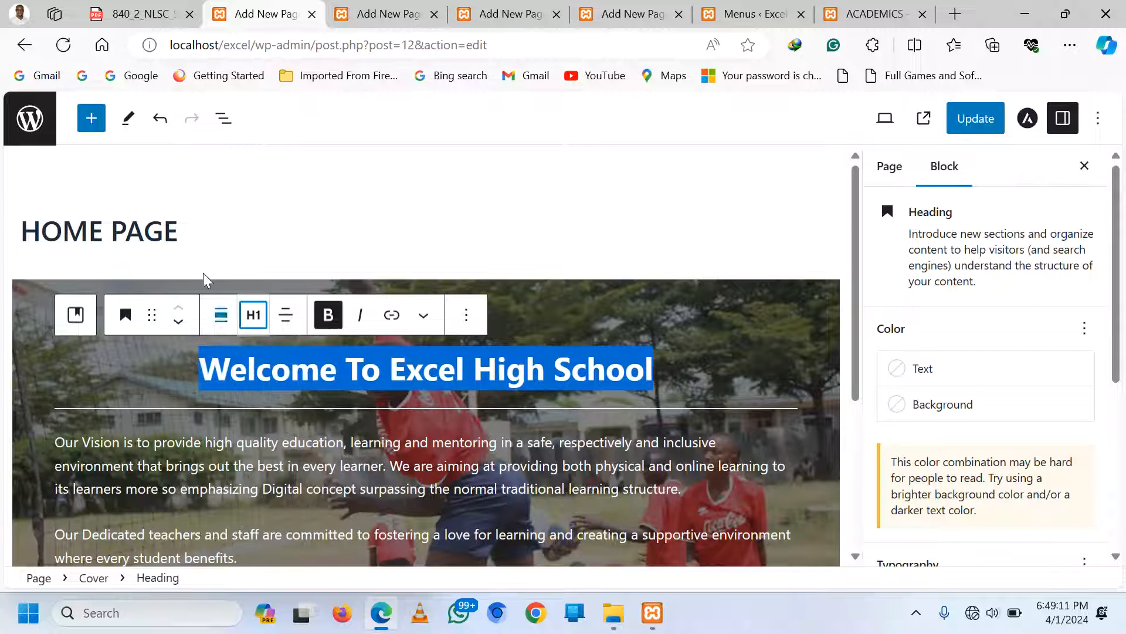
# Hide the HOME PAGE title, update the page, and view the live ACADEMICS page
pyautogui.click(170, 234)
pyautogui.click(31, 183)
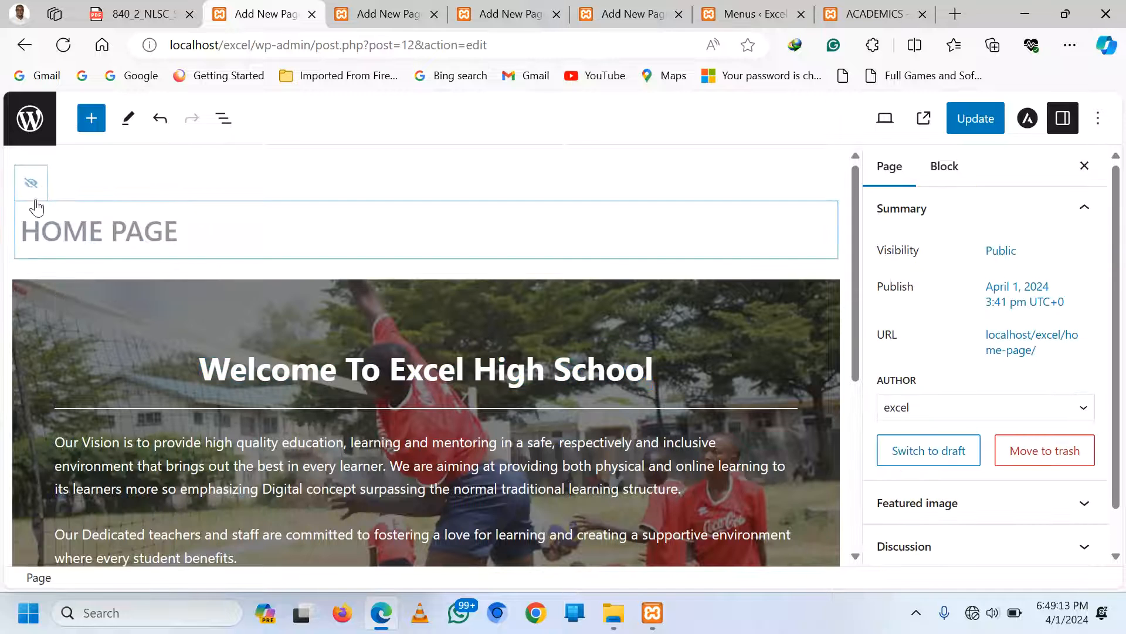
pyautogui.click(968, 130)
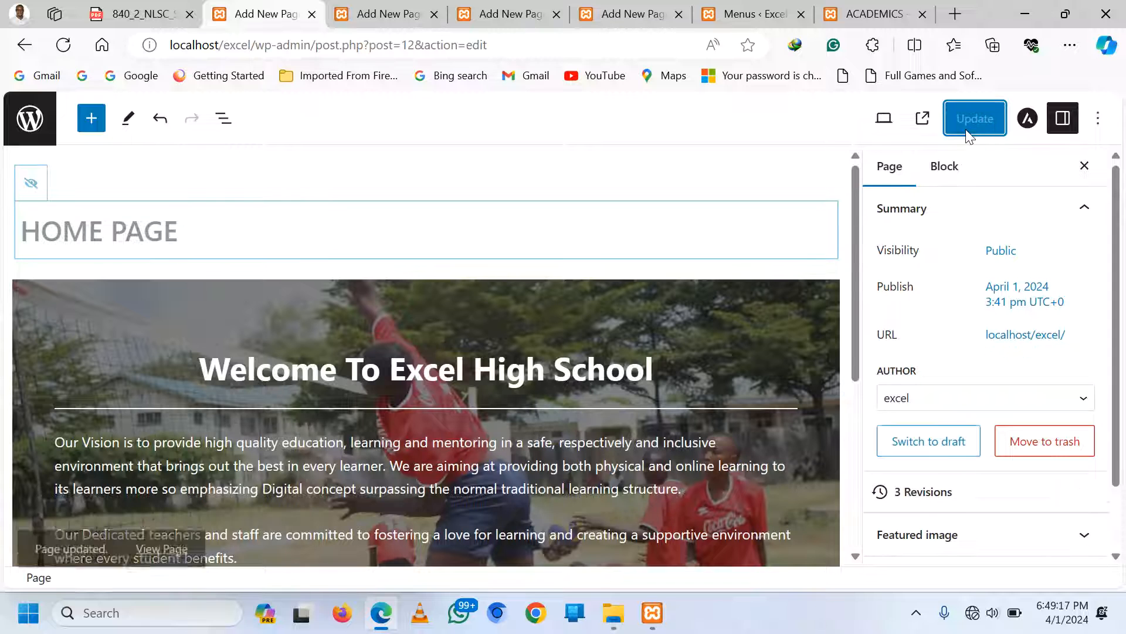
pyautogui.click(903, 7)
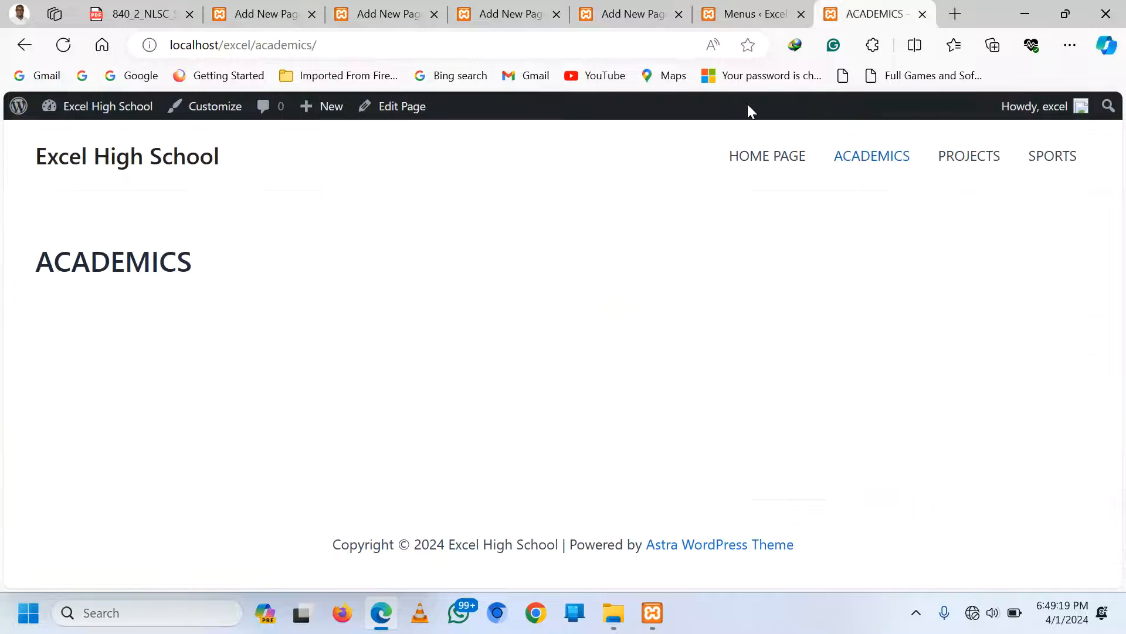
# View the live home page to check the H1 welcome heading without its title
pyautogui.click(749, 169)
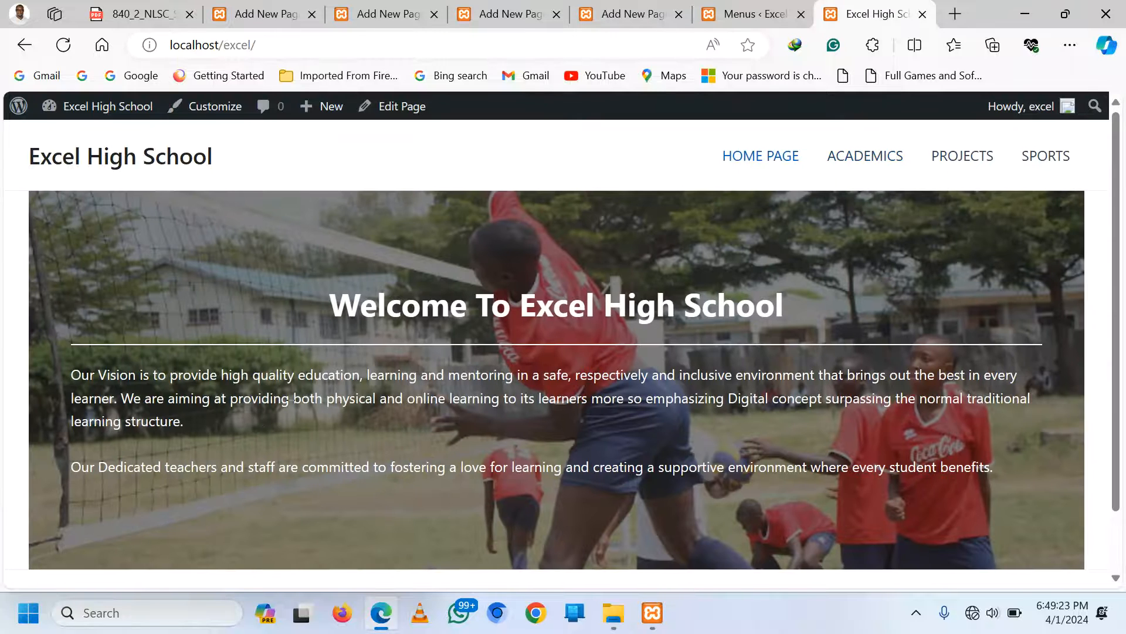
pyautogui.scroll(-2, 829, 353)
pyautogui.scroll(2, 829, 353)
# Centre-align the Vision and 'Dedicated teachers' paragraphs on the home page
pyautogui.click(260, 6)
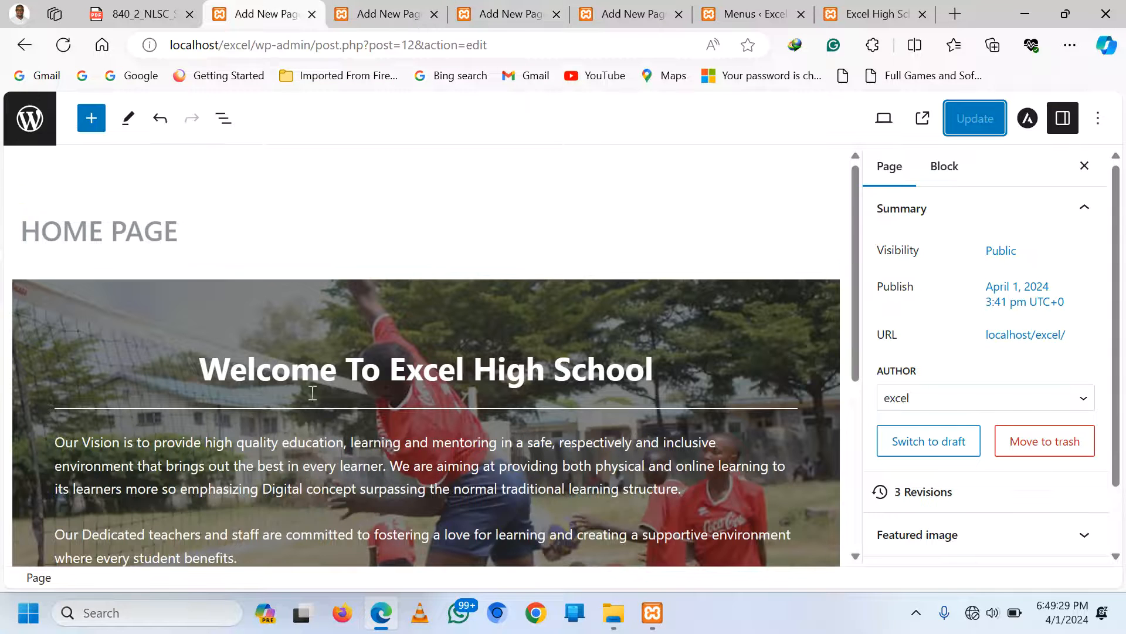
pyautogui.doubleClick(327, 479)
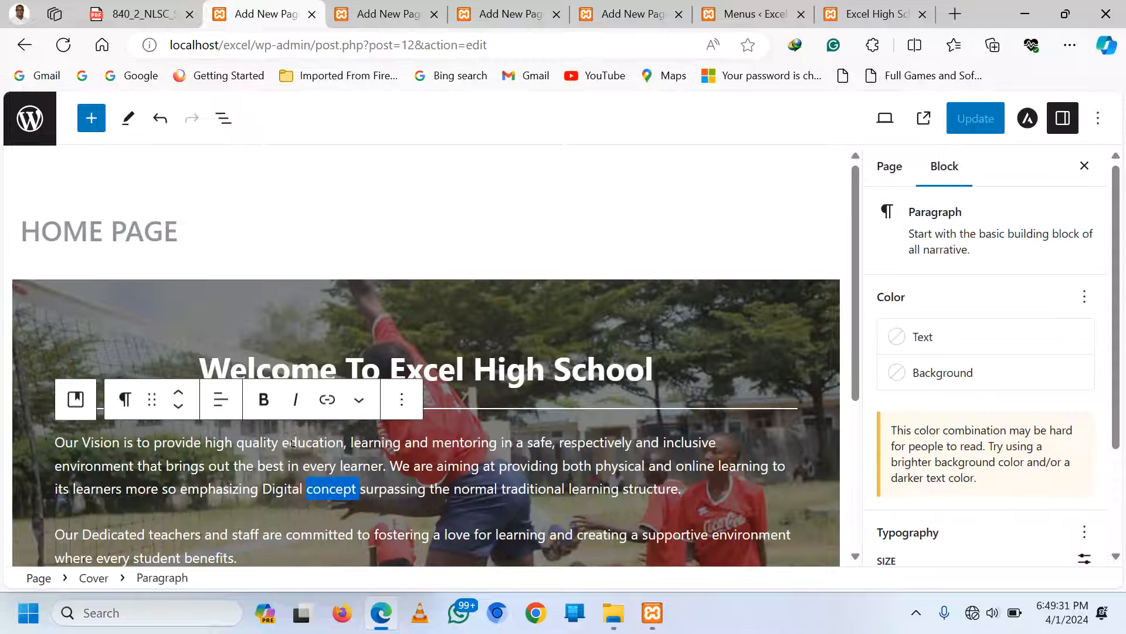
pyautogui.click(220, 399)
pyautogui.click(279, 482)
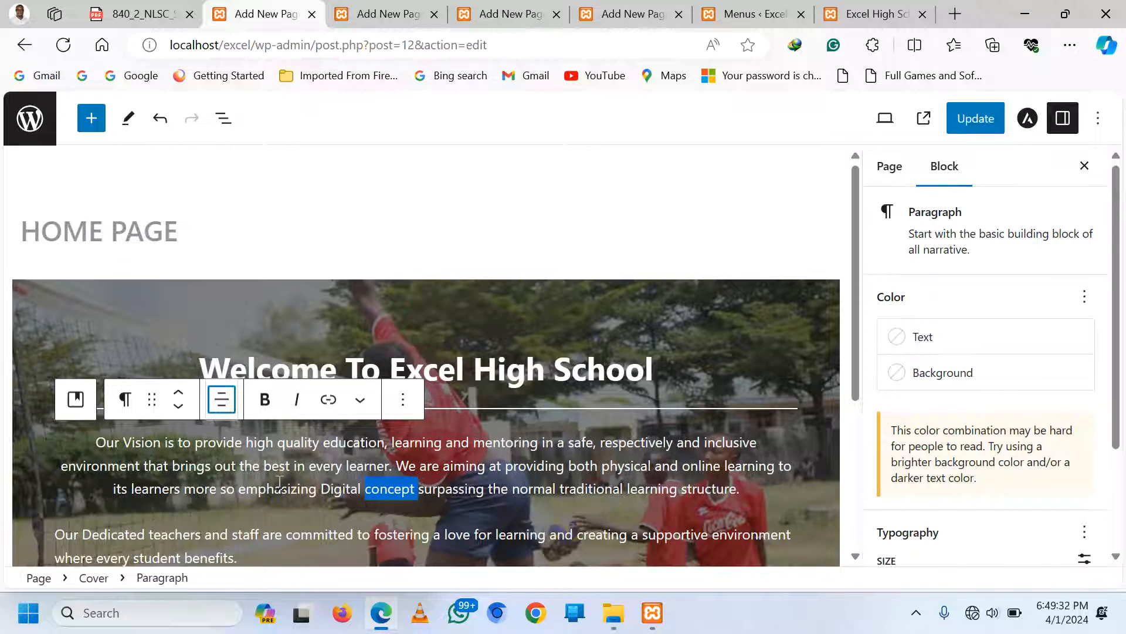
pyautogui.click(370, 535)
pyautogui.click(218, 493)
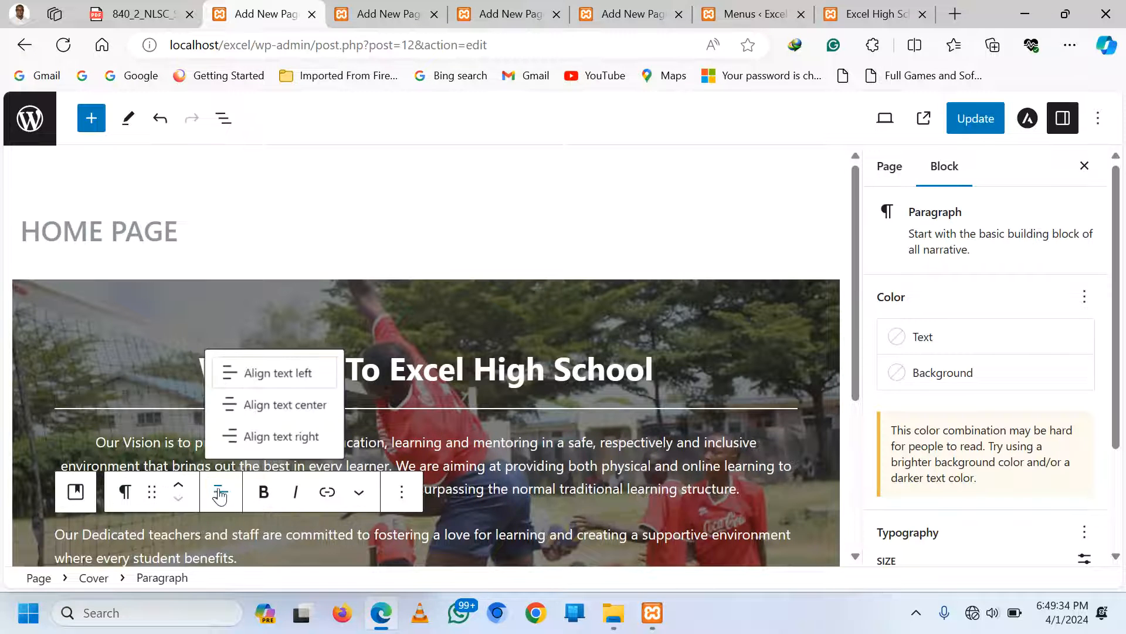
pyautogui.click(261, 404)
pyautogui.scroll(-2, 474, 509)
# Turn both paragraphs into H5 headings and update the home page
pyautogui.click(280, 317)
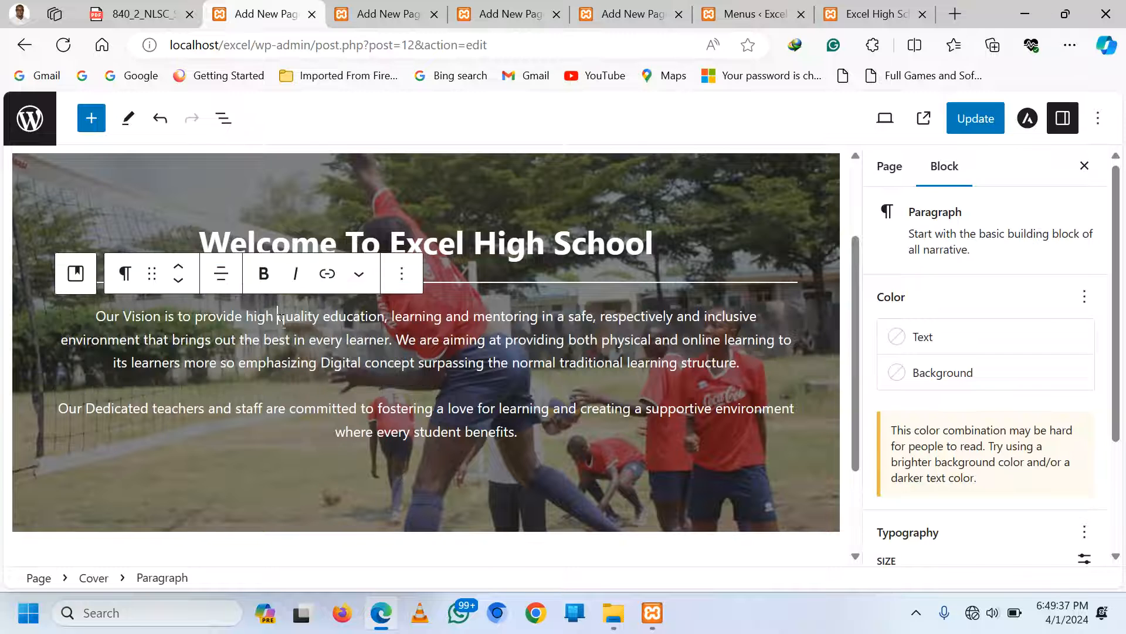
pyautogui.moveTo(99, 317); pyautogui.dragTo(517, 434)
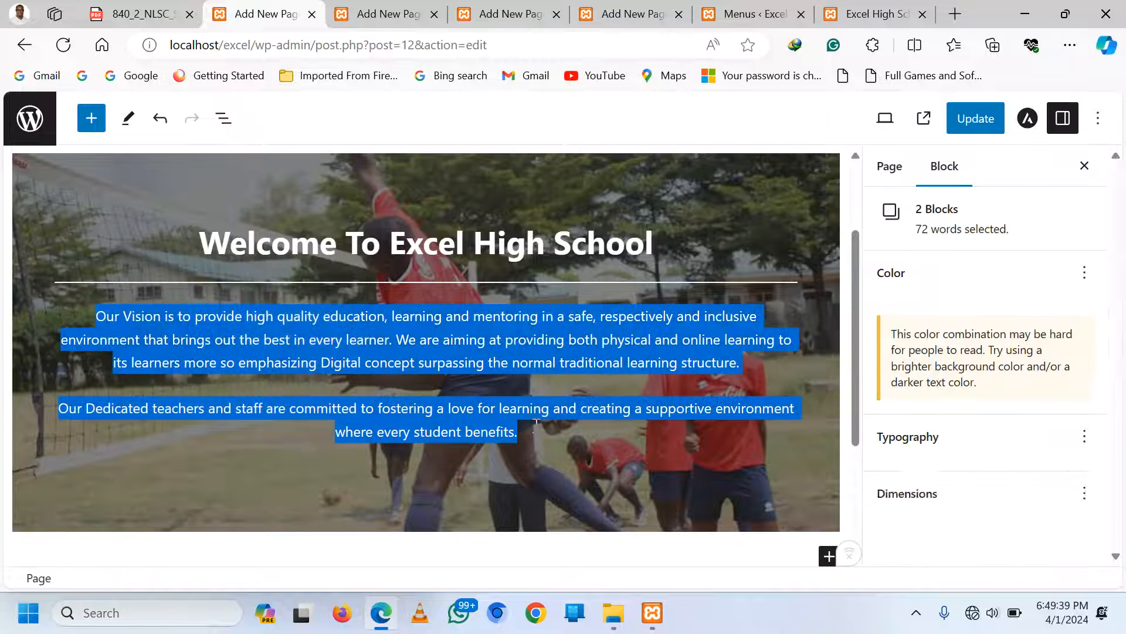
pyautogui.click(76, 273)
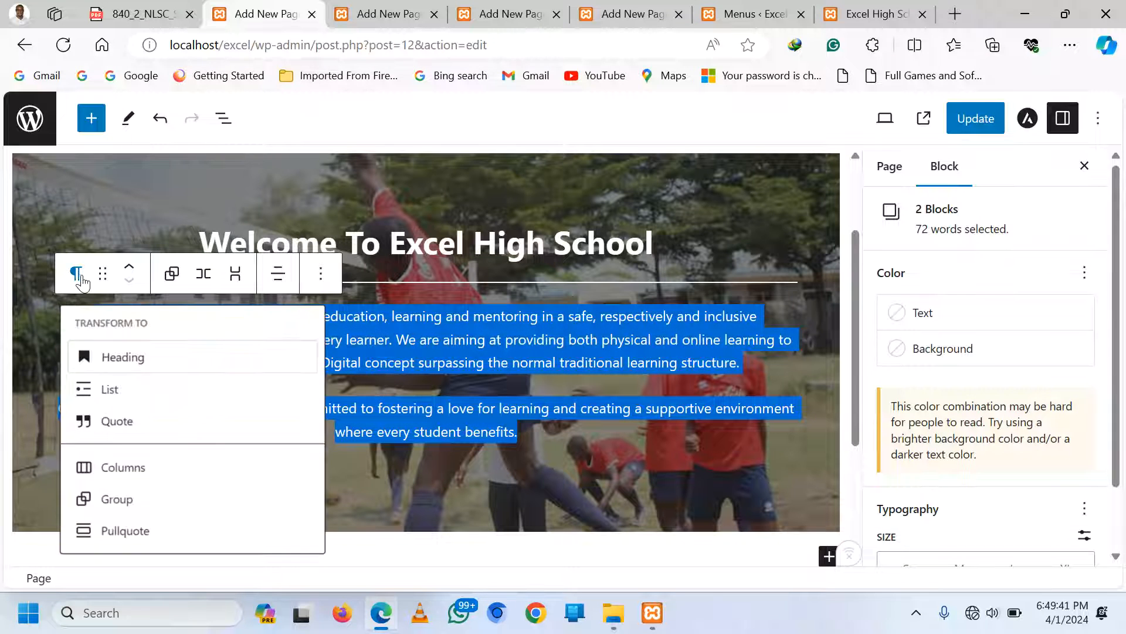
pyautogui.click(110, 361)
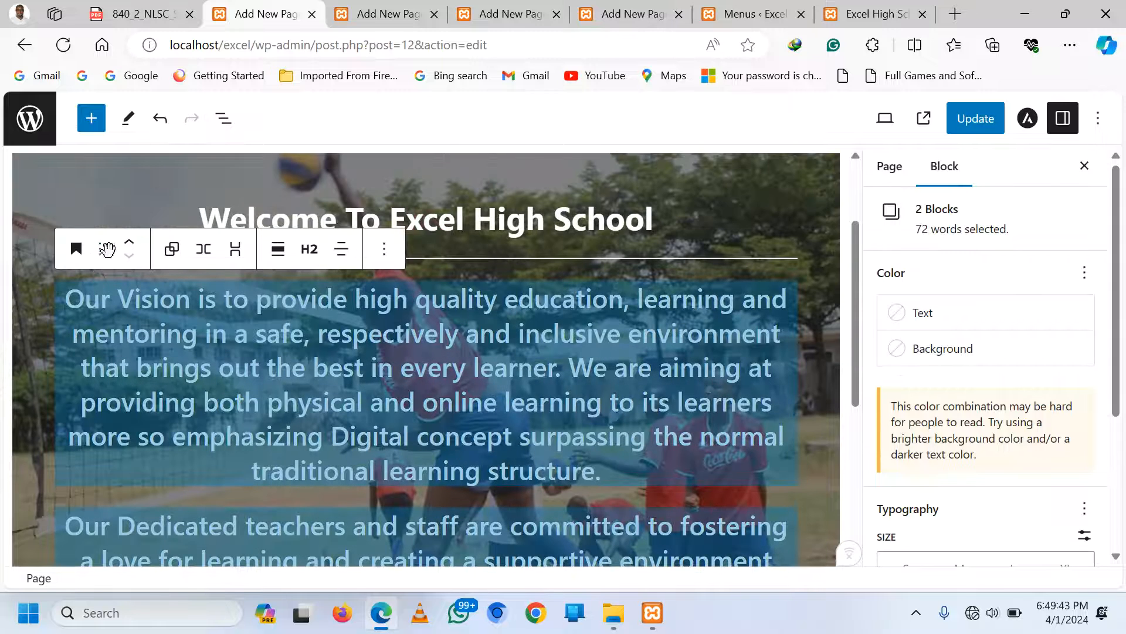
pyautogui.click(327, 258)
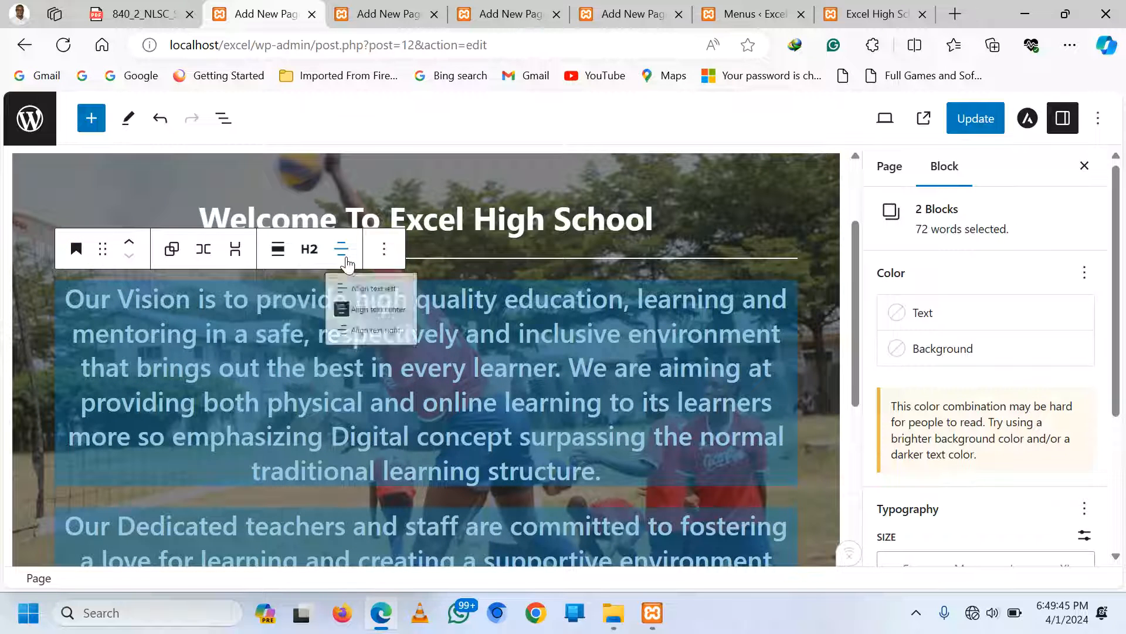
pyautogui.click(311, 255)
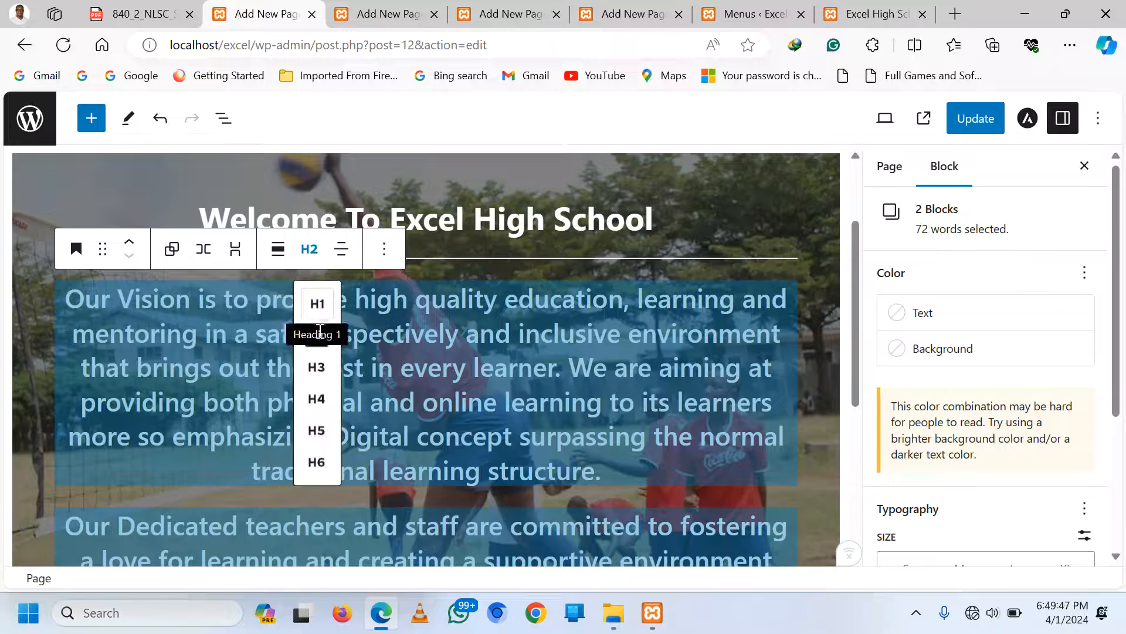
pyautogui.click(321, 398)
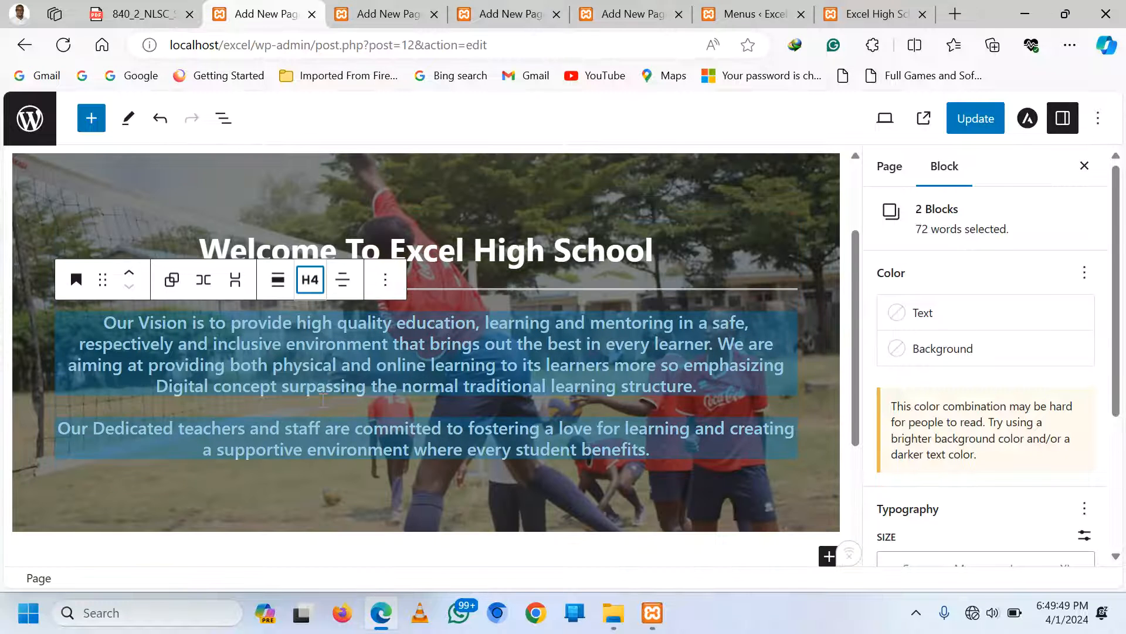
pyautogui.click(310, 279)
pyautogui.click(318, 461)
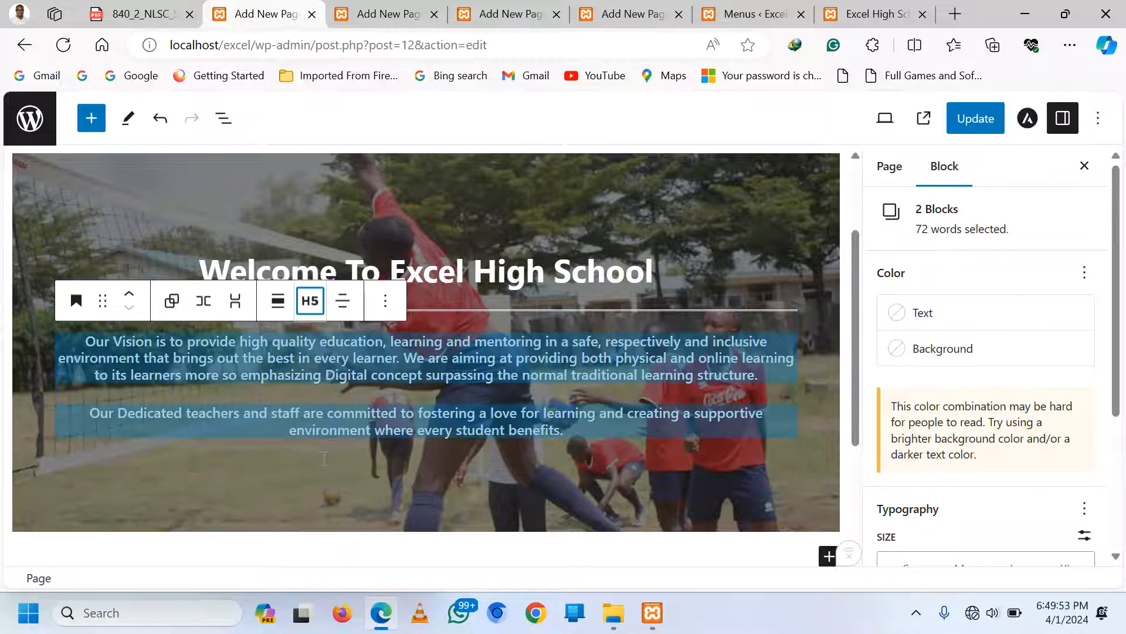
pyautogui.click(625, 389)
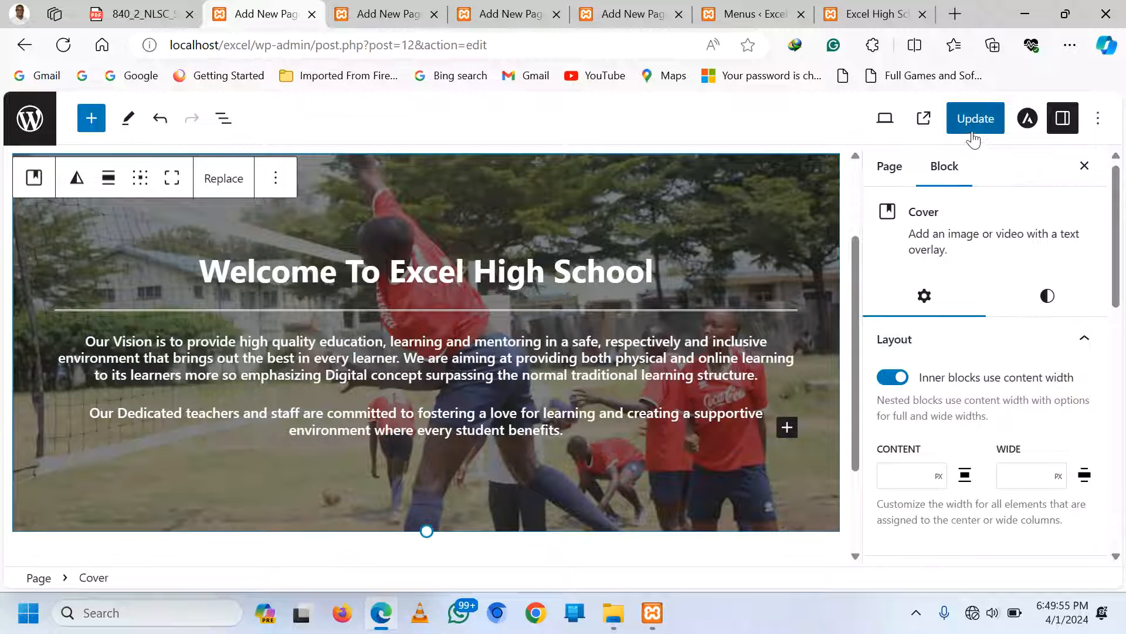
pyautogui.click(972, 122)
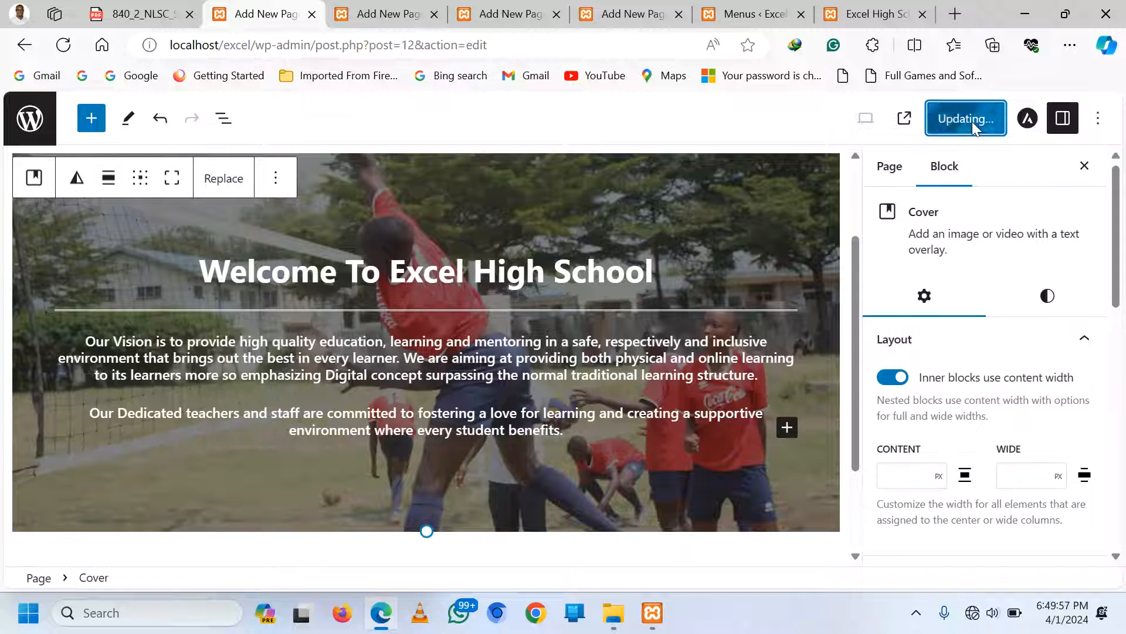
# Hide the ACADEMICS page title in its editor
pyautogui.click(387, 8)
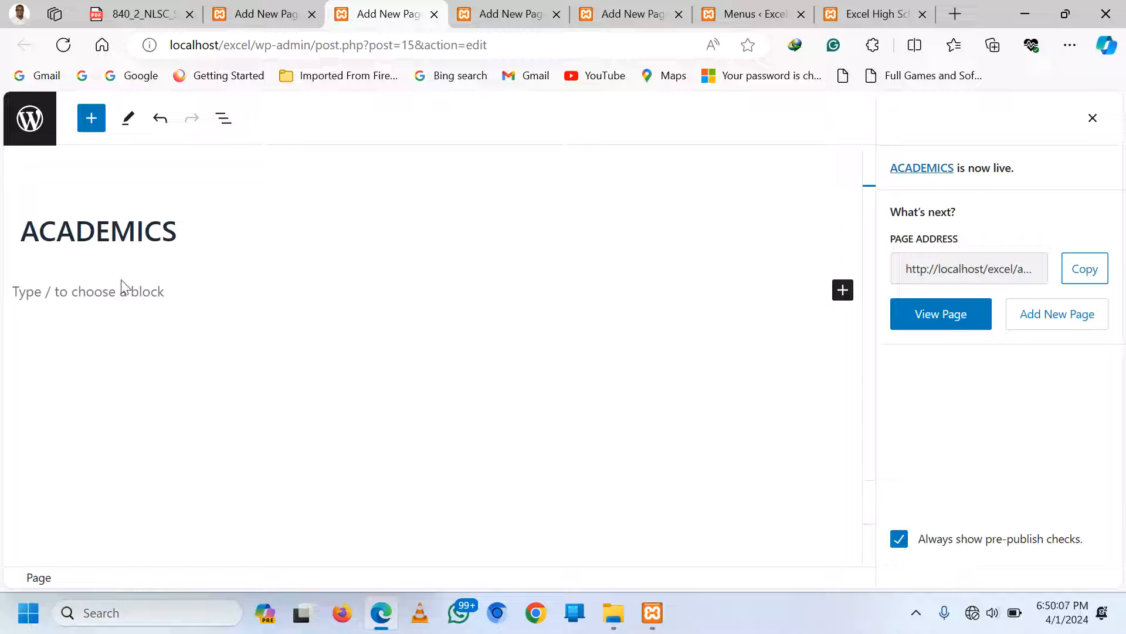
pyautogui.click(124, 226)
pyautogui.click(29, 185)
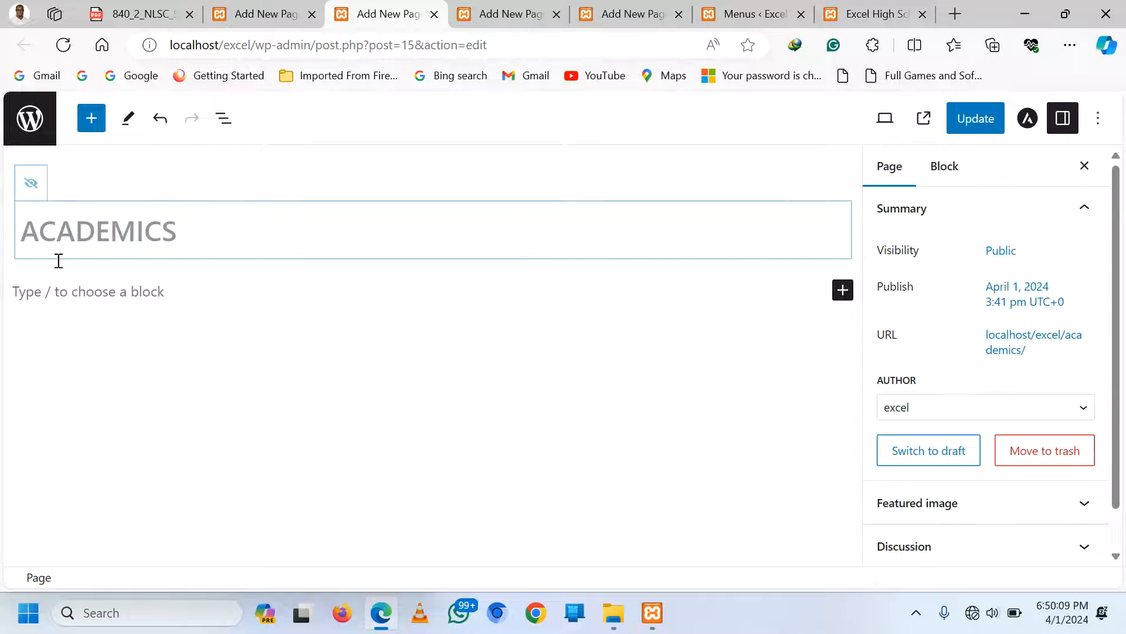
# Start the intro paragraph with 'We prioritize academic excellence'
pyautogui.click(68, 297)
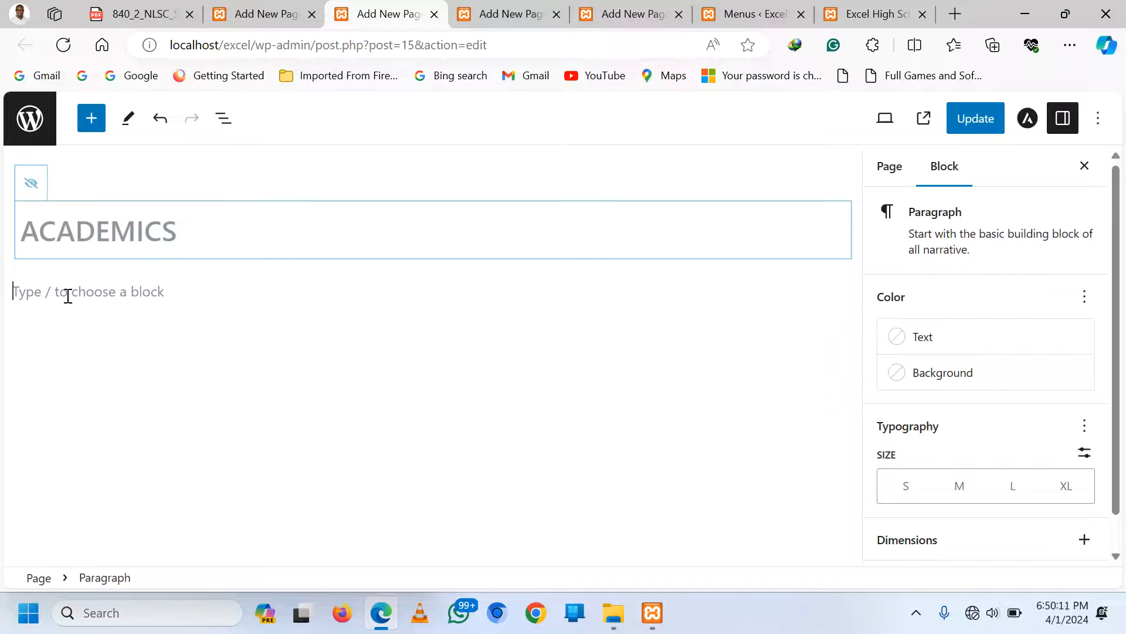
pyautogui.write('We ')
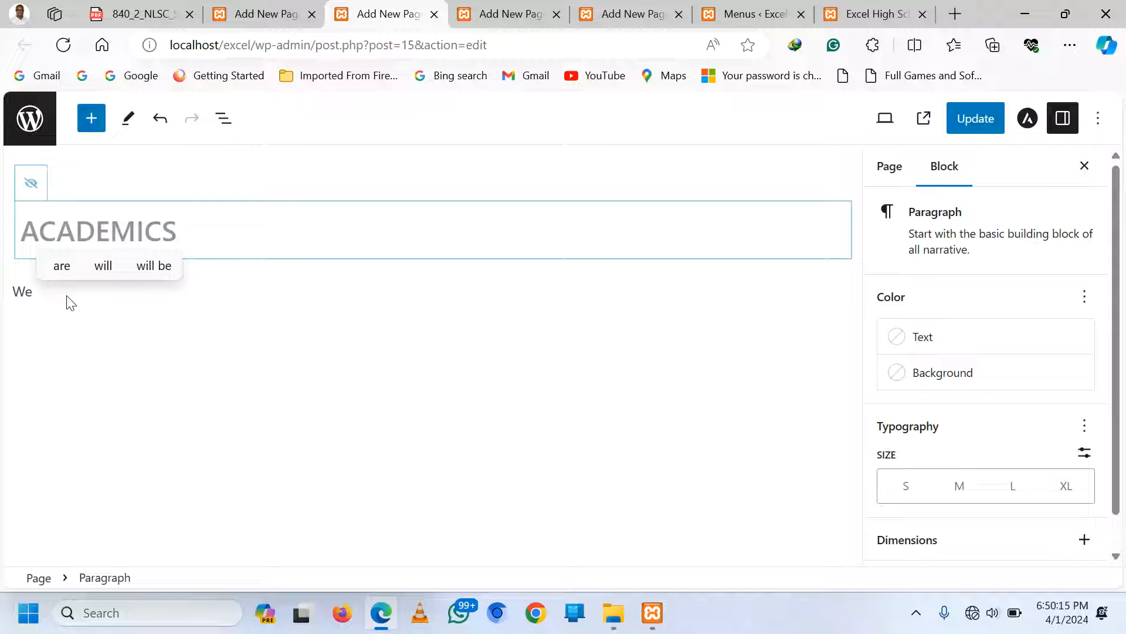
pyautogui.write('pro')
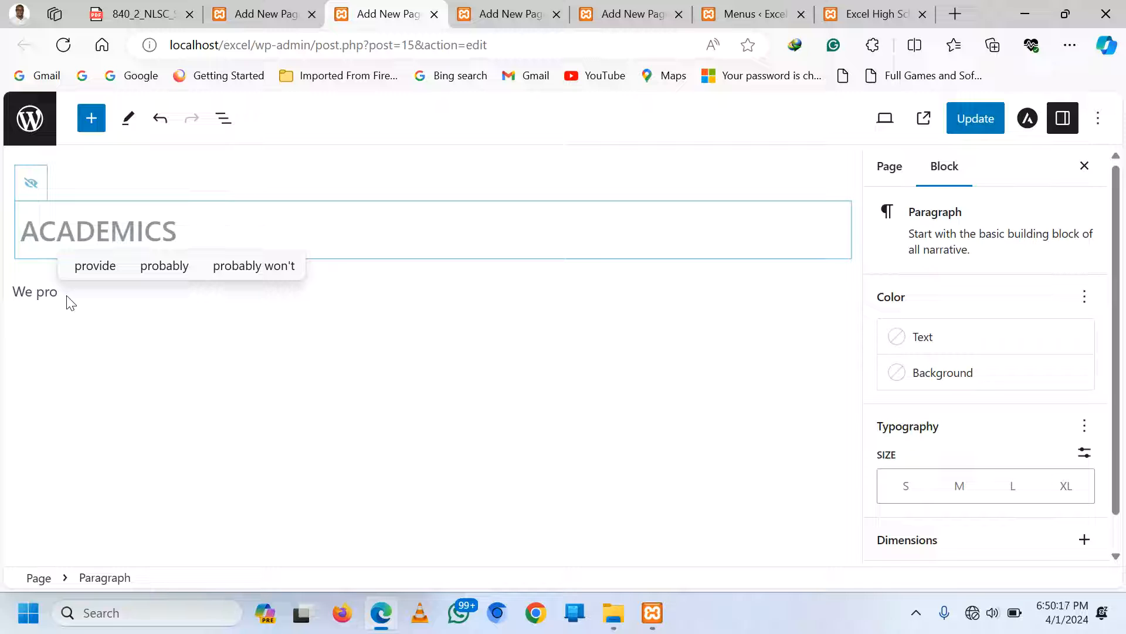
pyautogui.press('BackSpace')
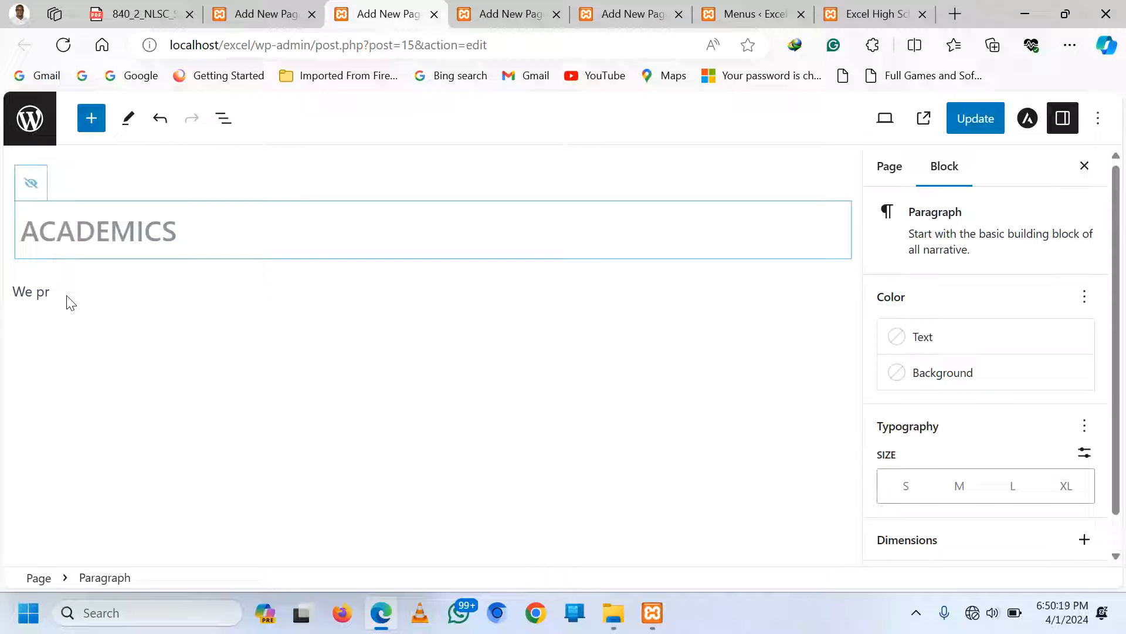
pyautogui.write('iot')
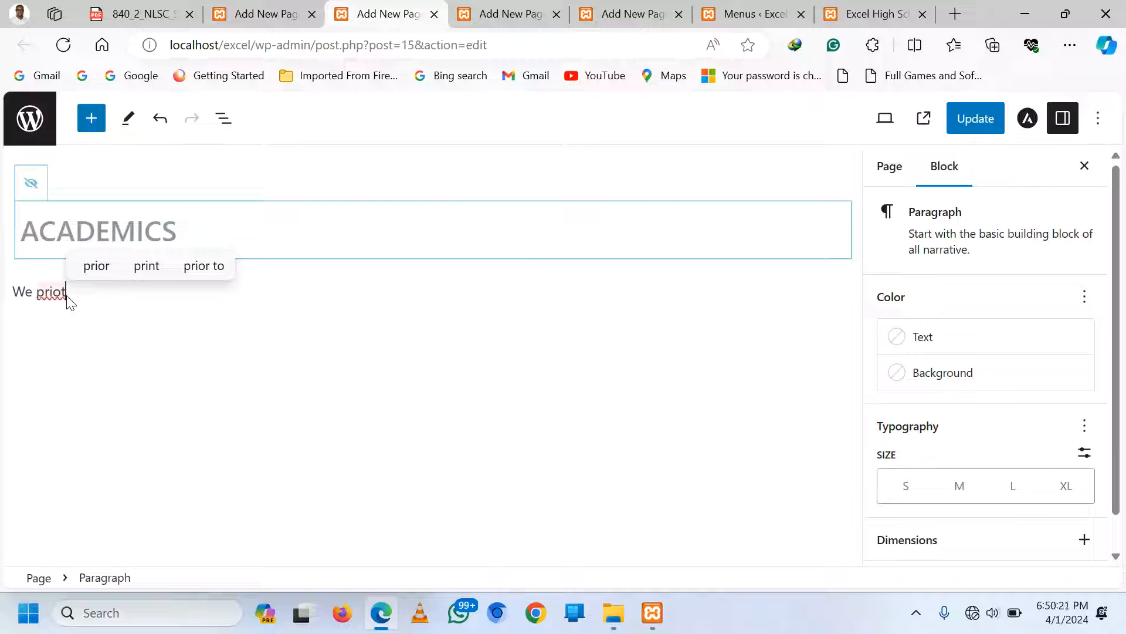
pyautogui.write('ize')
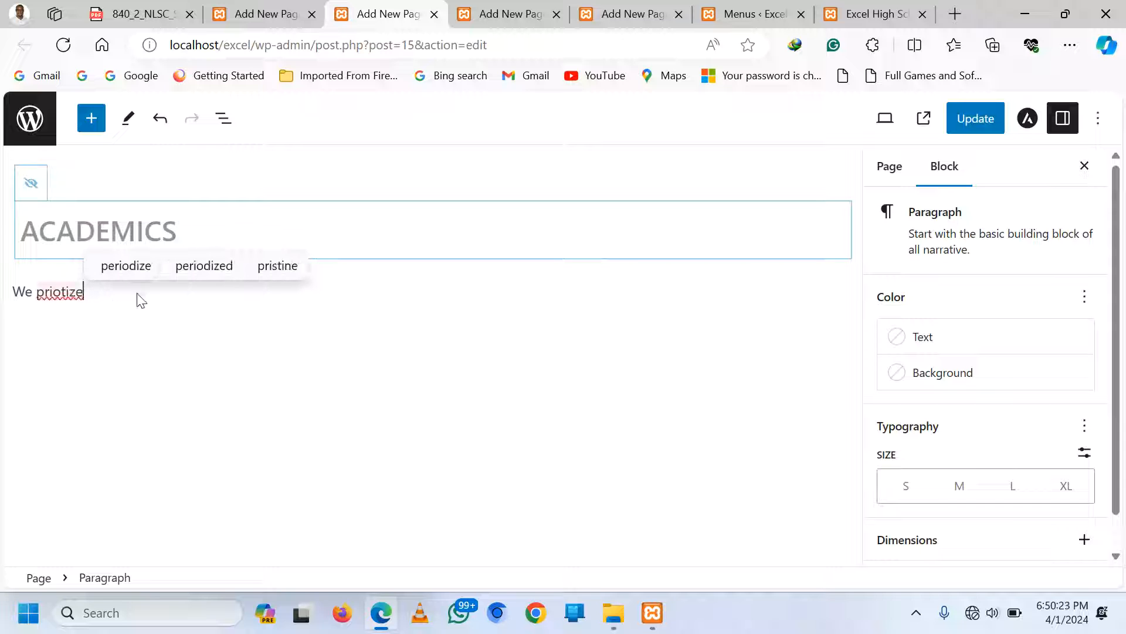
pyautogui.rightClick(53, 290)
pyautogui.moveTo(68, 312)
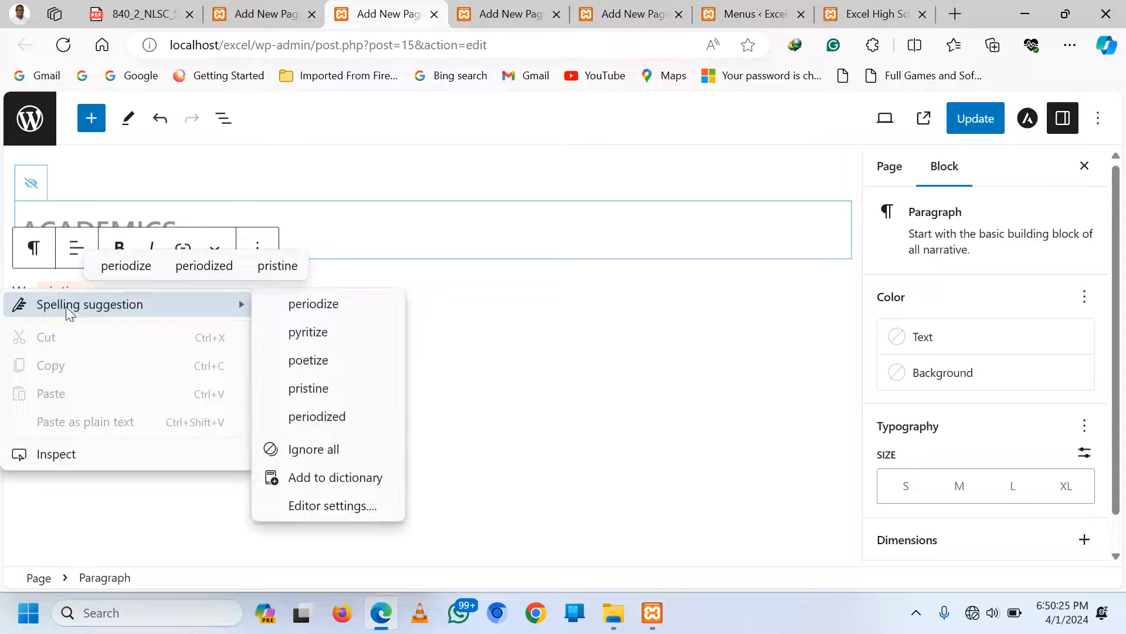
pyautogui.click(432, 322)
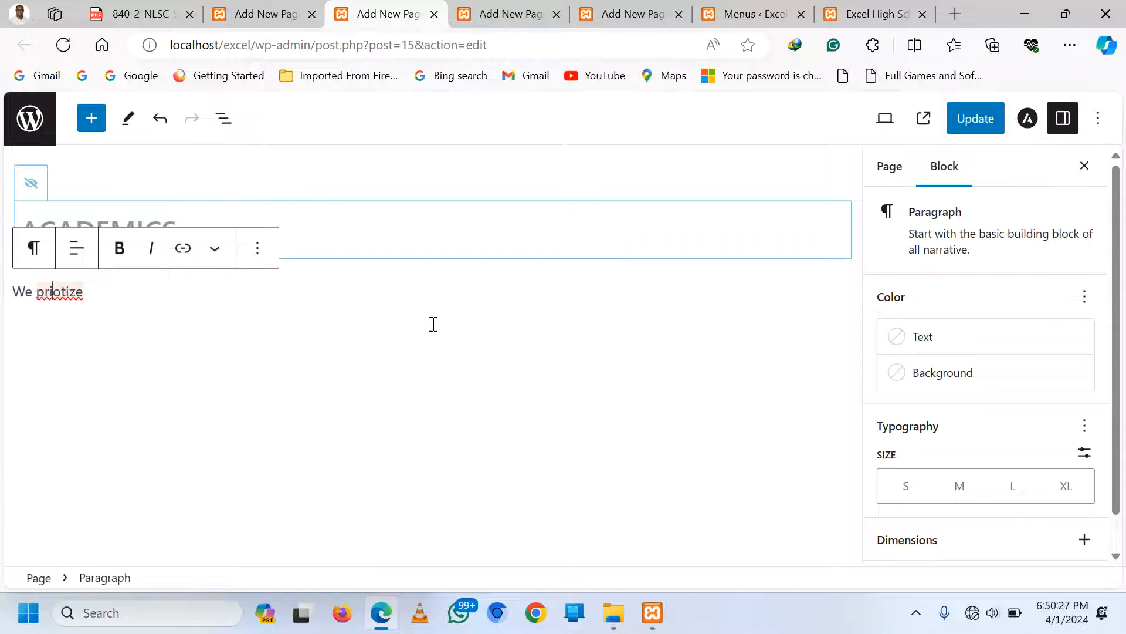
pyautogui.click(101, 292)
pyautogui.press('BackSpace')
pyautogui.press('BackSpace')
pyautogui.press('BackSpace')
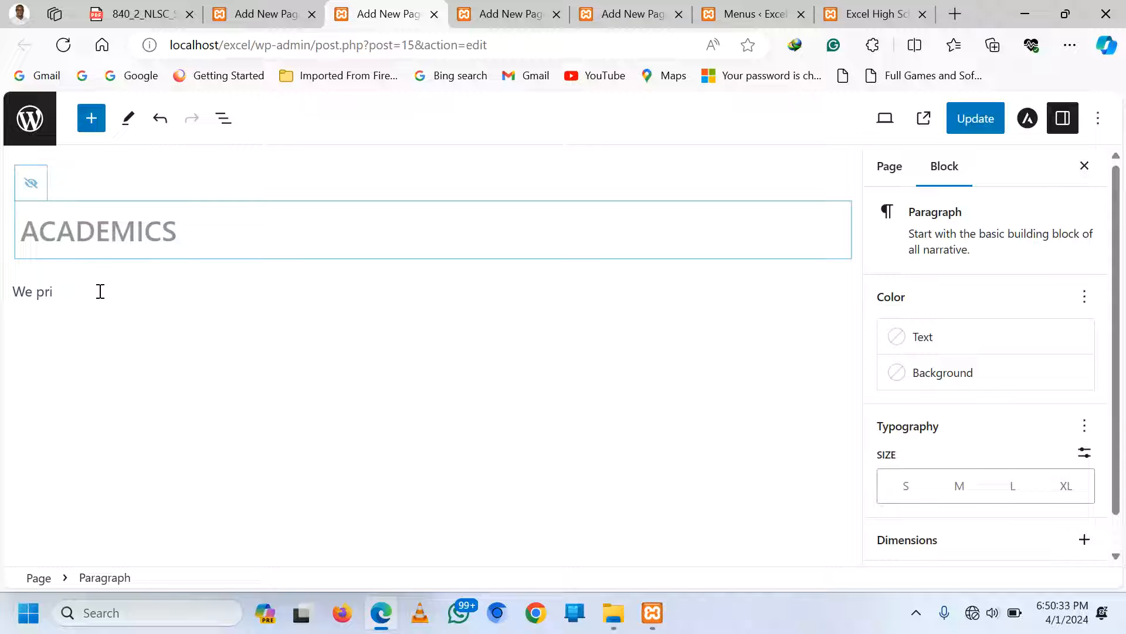
pyautogui.write('ori')
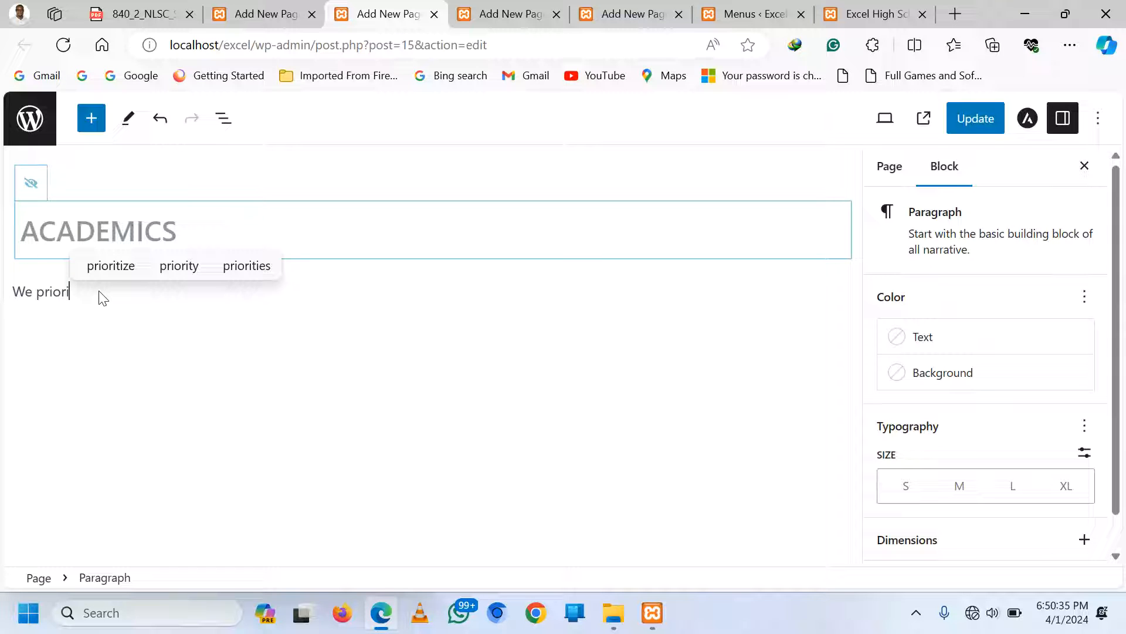
pyautogui.click(108, 274)
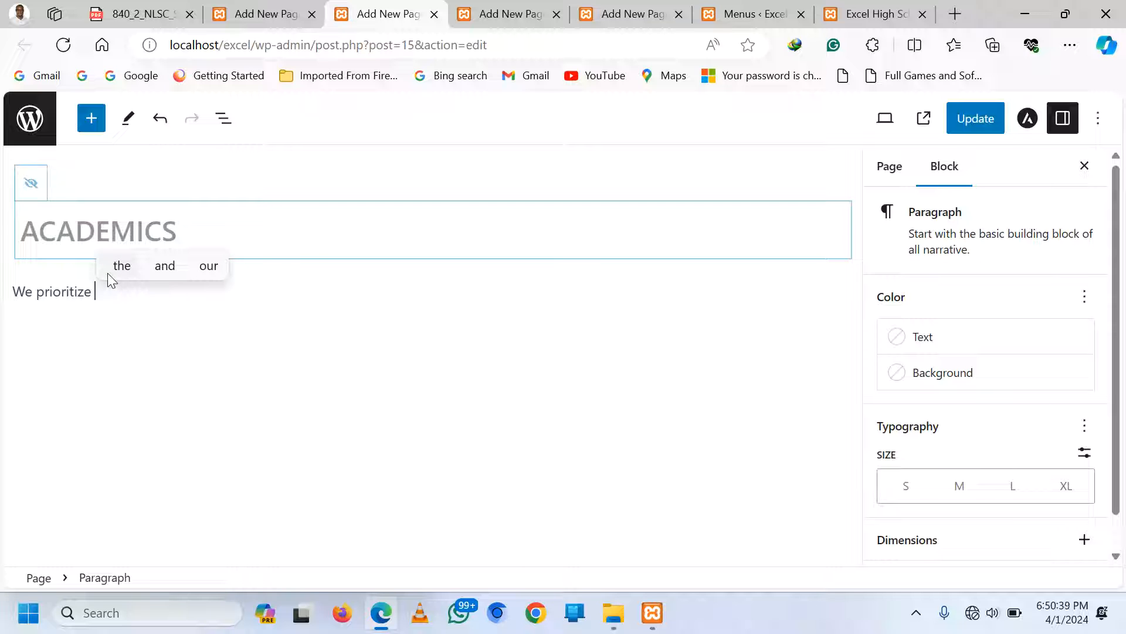
pyautogui.write('academic')
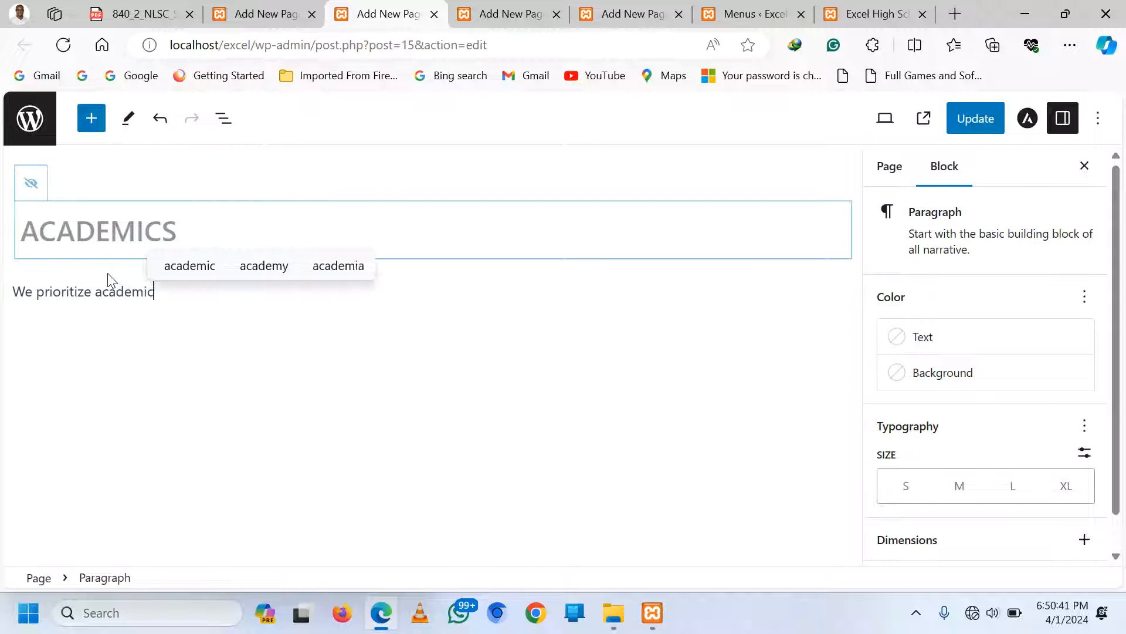
pyautogui.write(' exce')
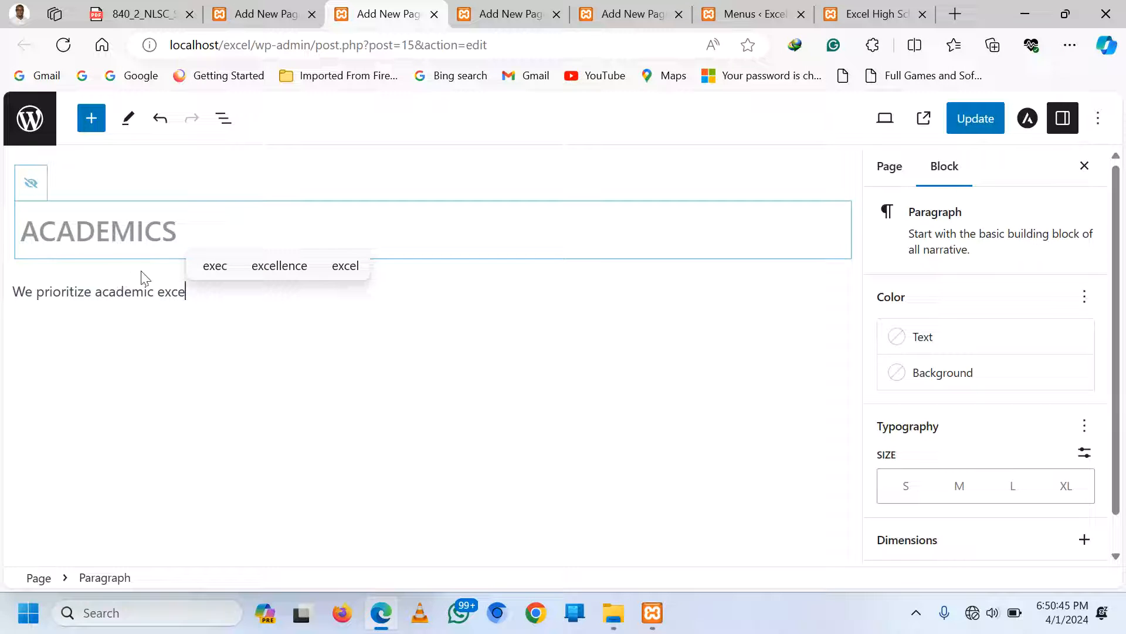
pyautogui.click(261, 270)
# Continue it with '…well - rounded education system that prepares them for sucess in thier future.'
pyautogui.write('and ')
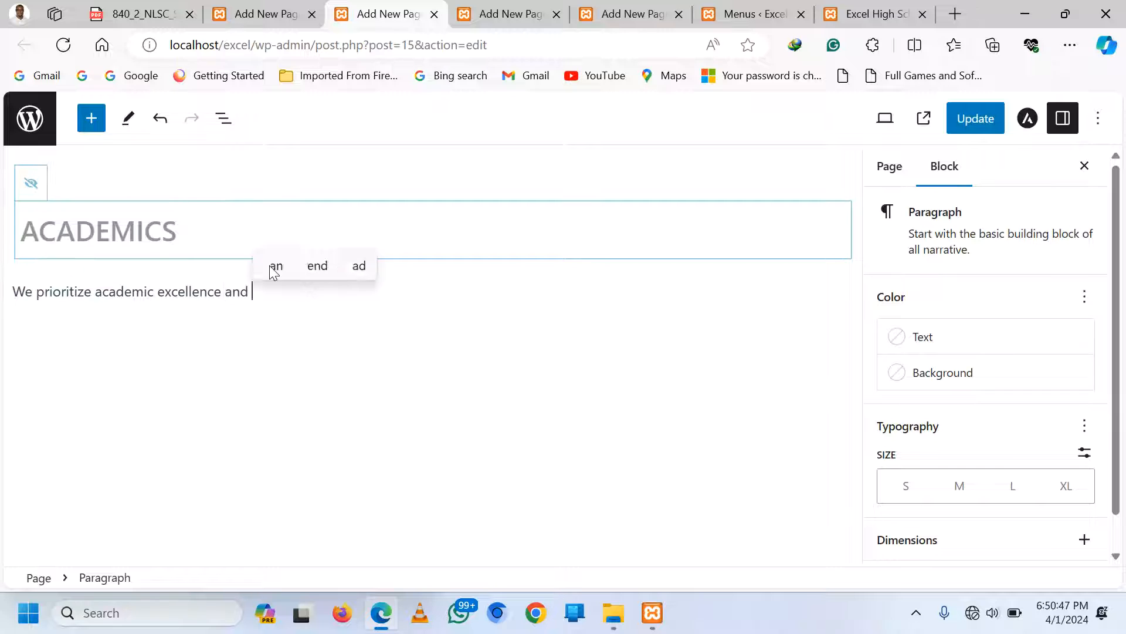
pyautogui.write('strive to ')
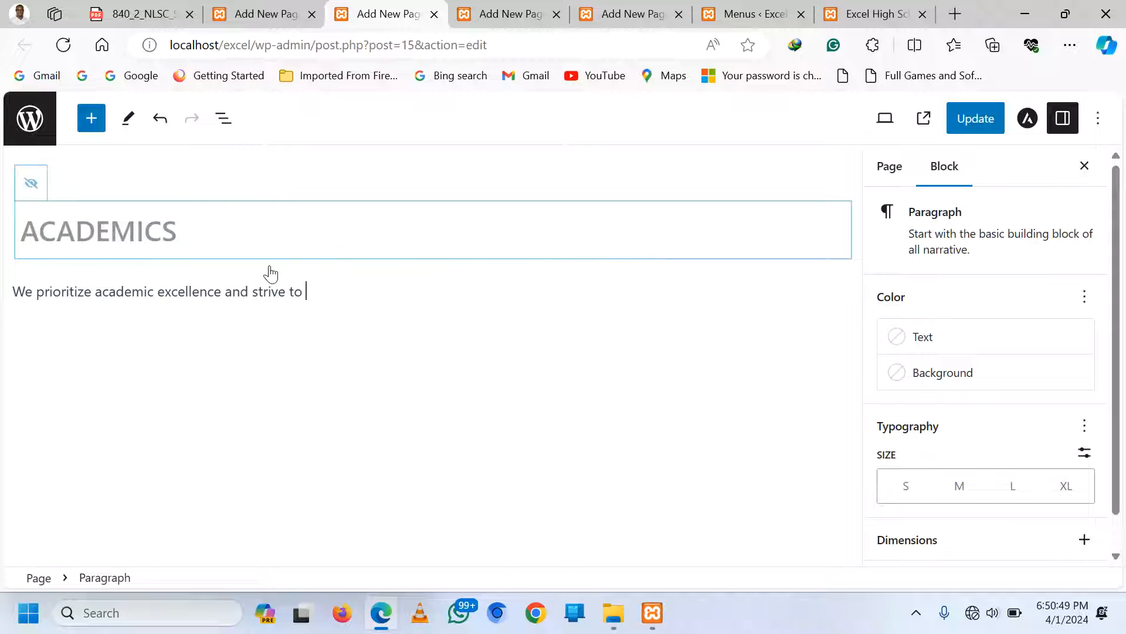
pyautogui.write('provede')
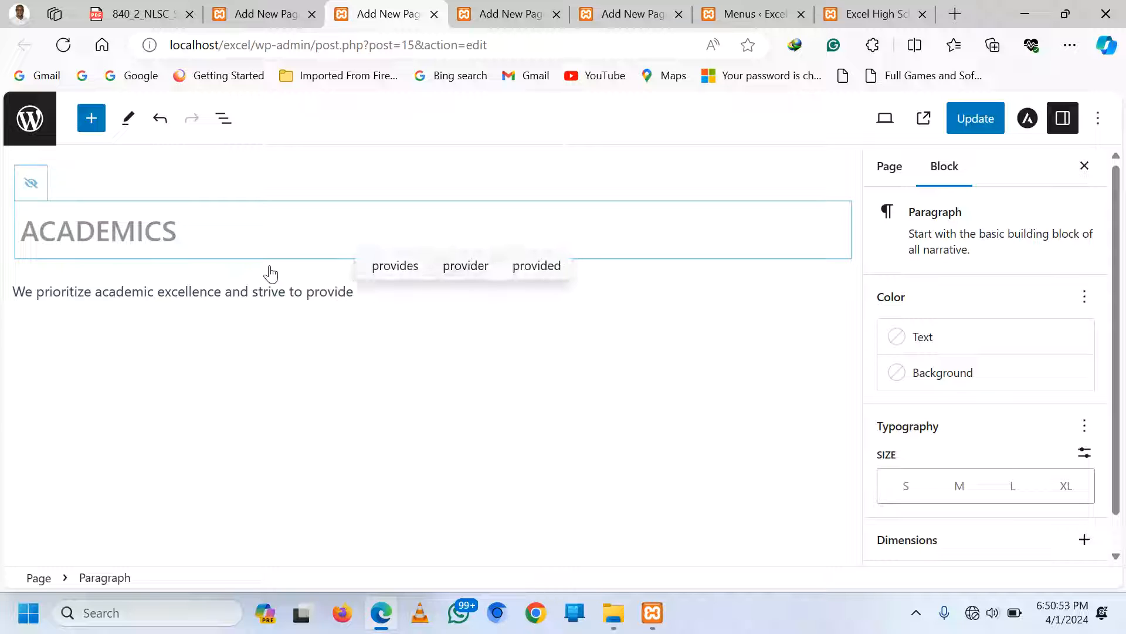
pyautogui.write(' our ')
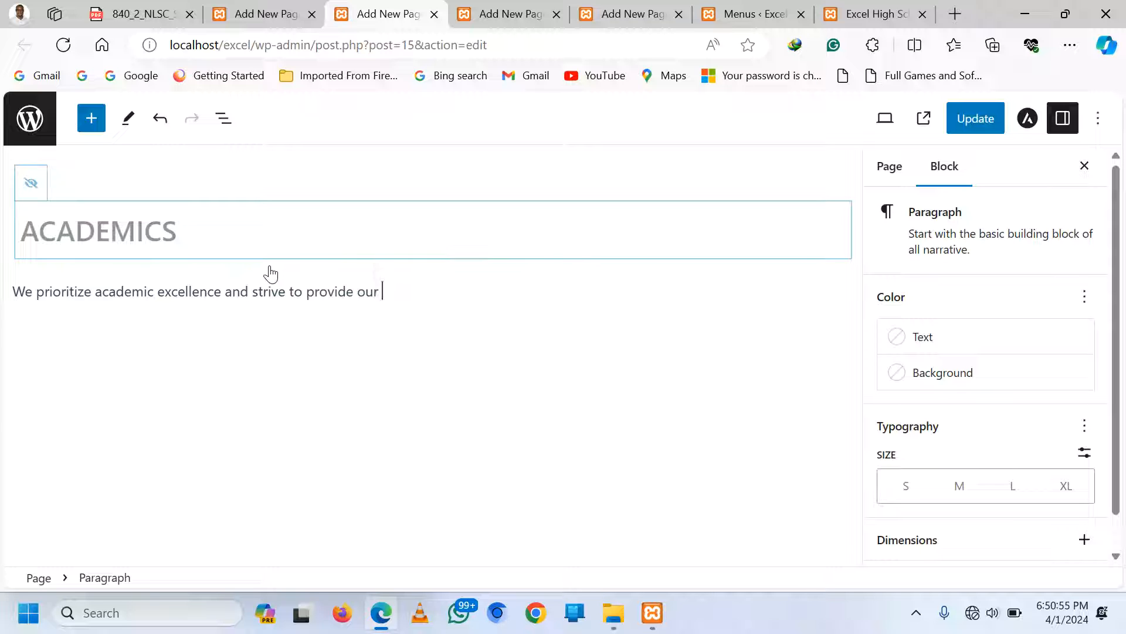
pyautogui.write('students')
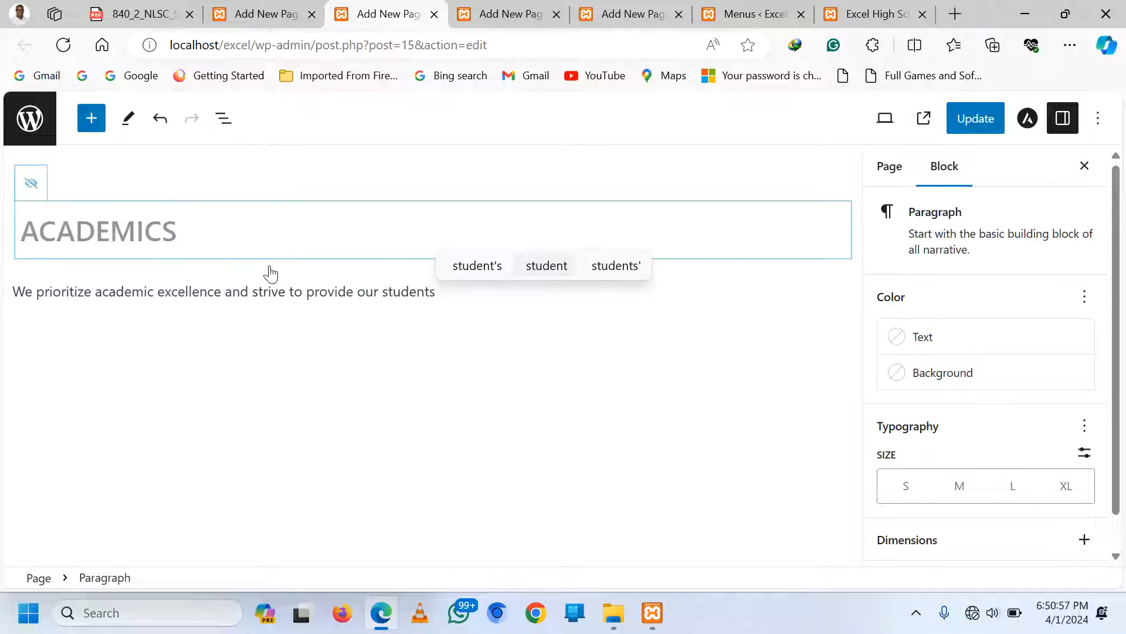
pyautogui.write(' with')
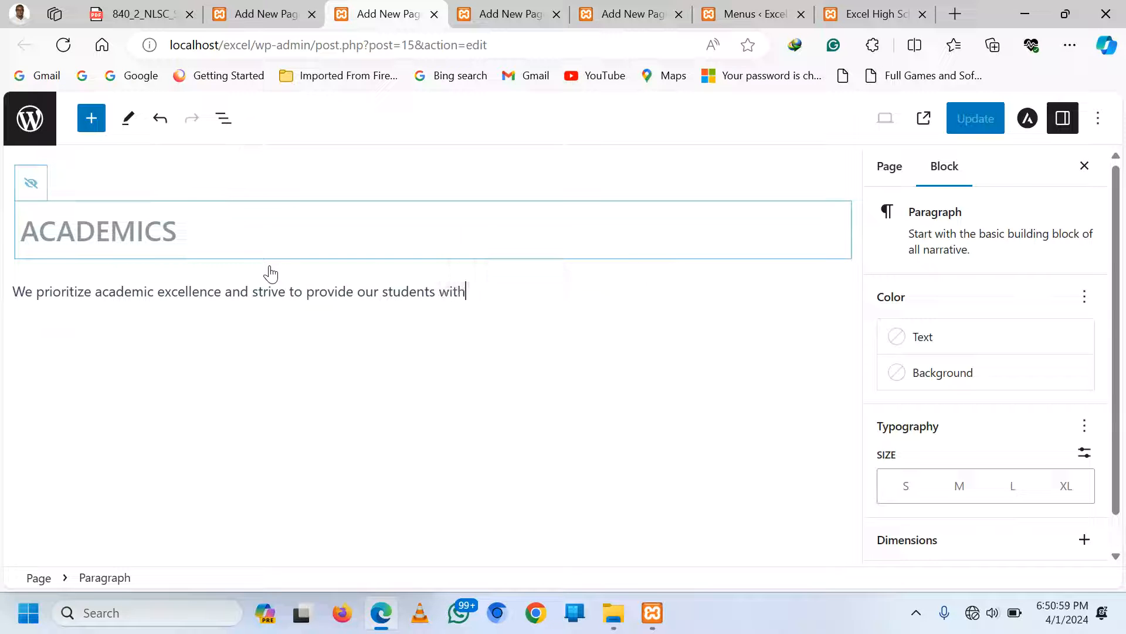
pyautogui.write(' a well')
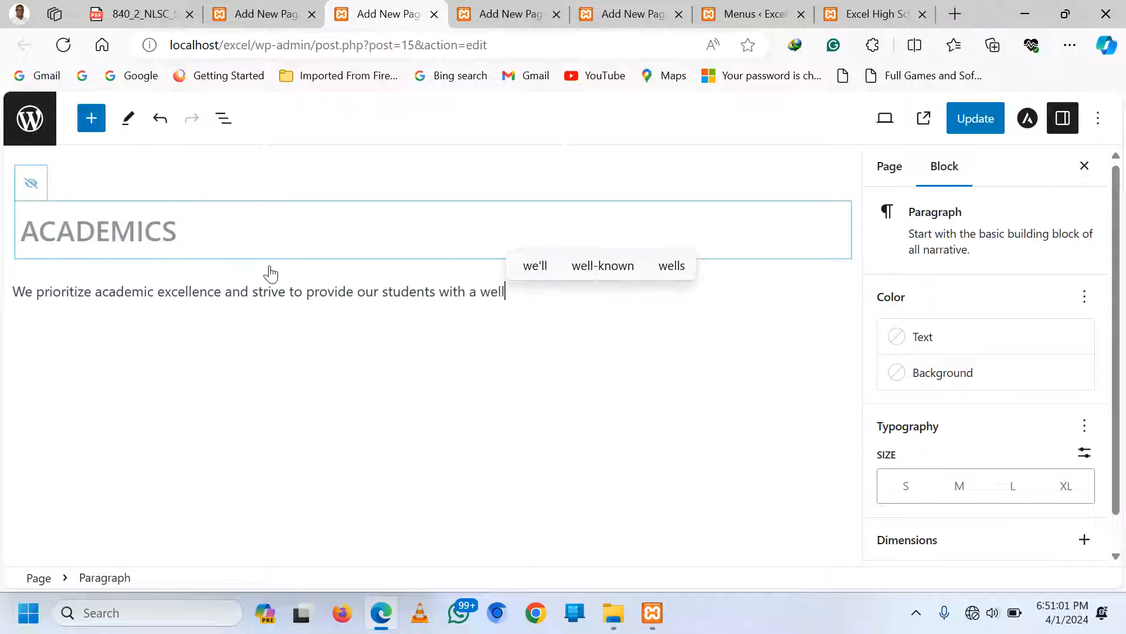
pyautogui.write(' - rounded')
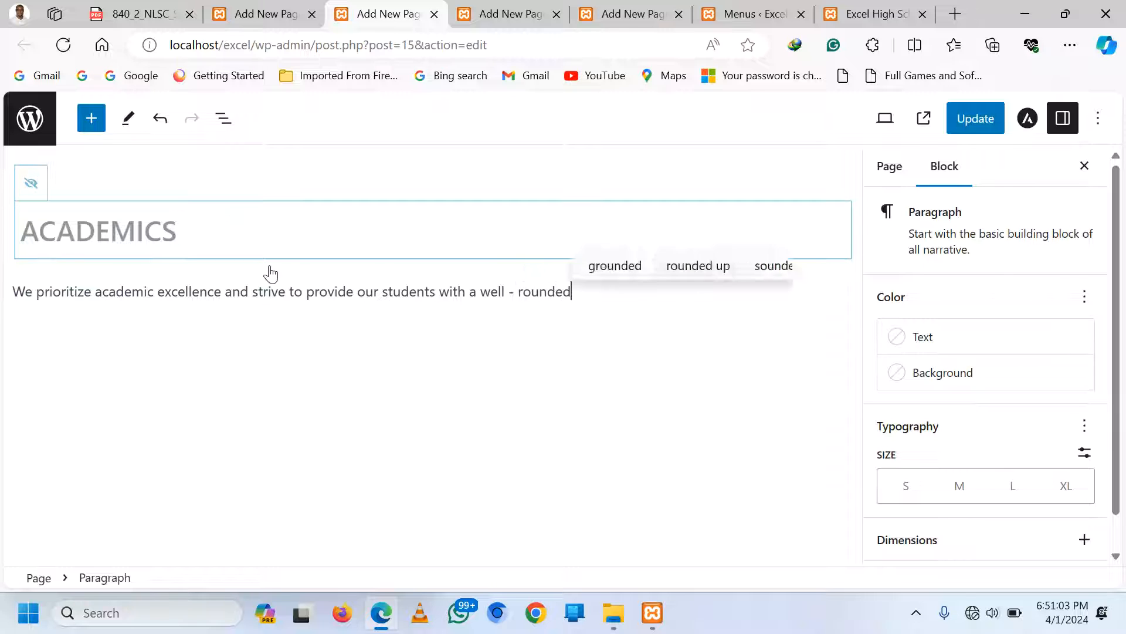
pyautogui.write(' educat')
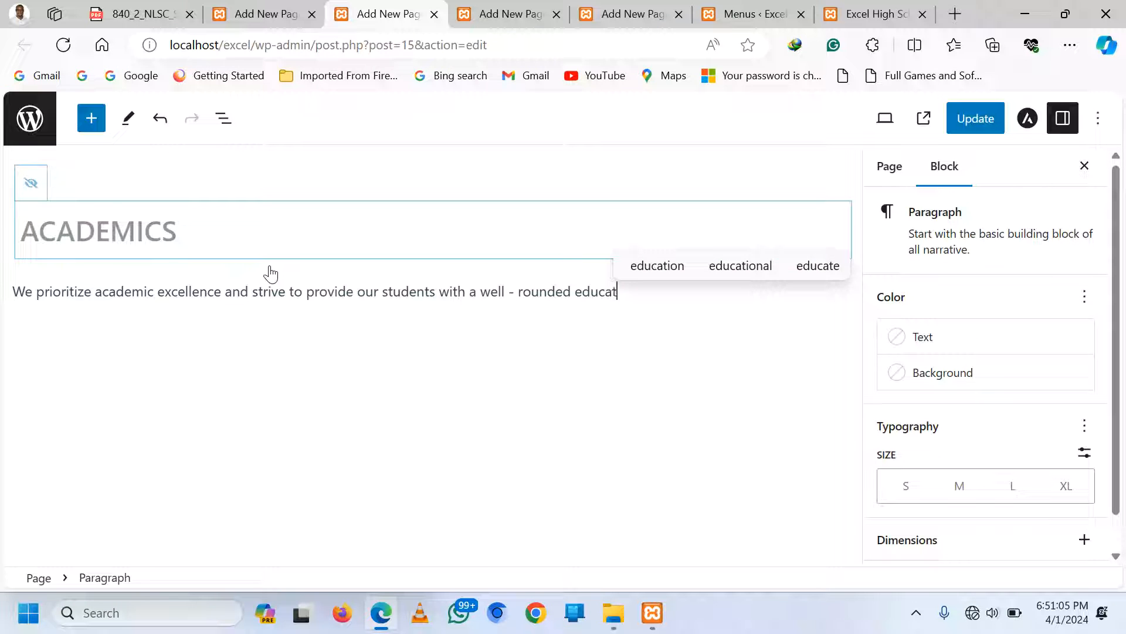
pyautogui.write('ion syste')
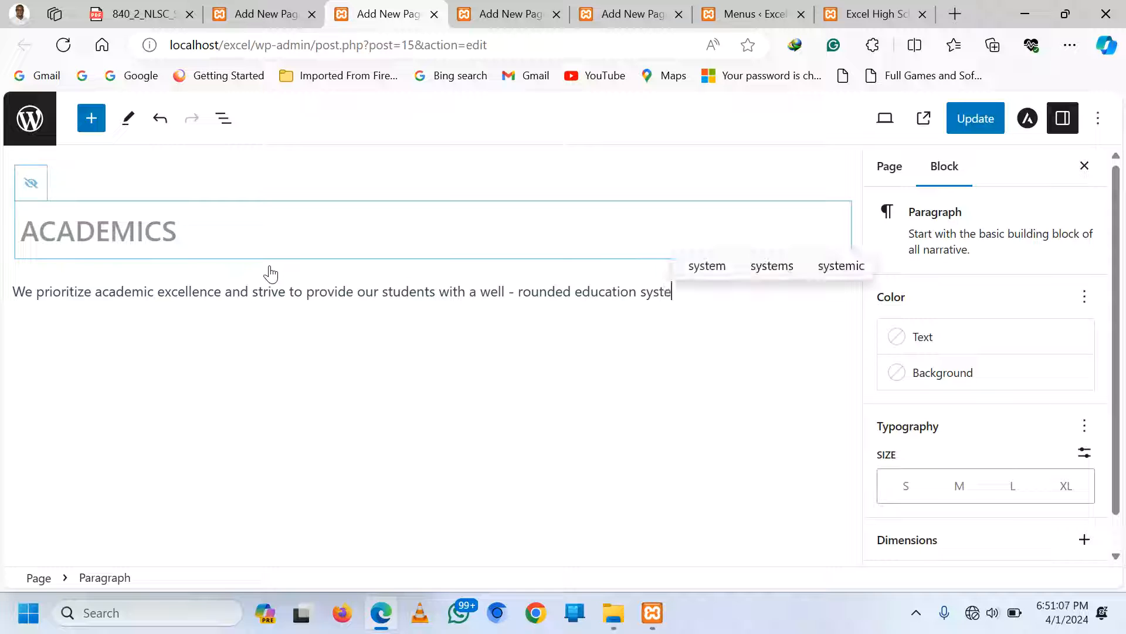
pyautogui.write('m')
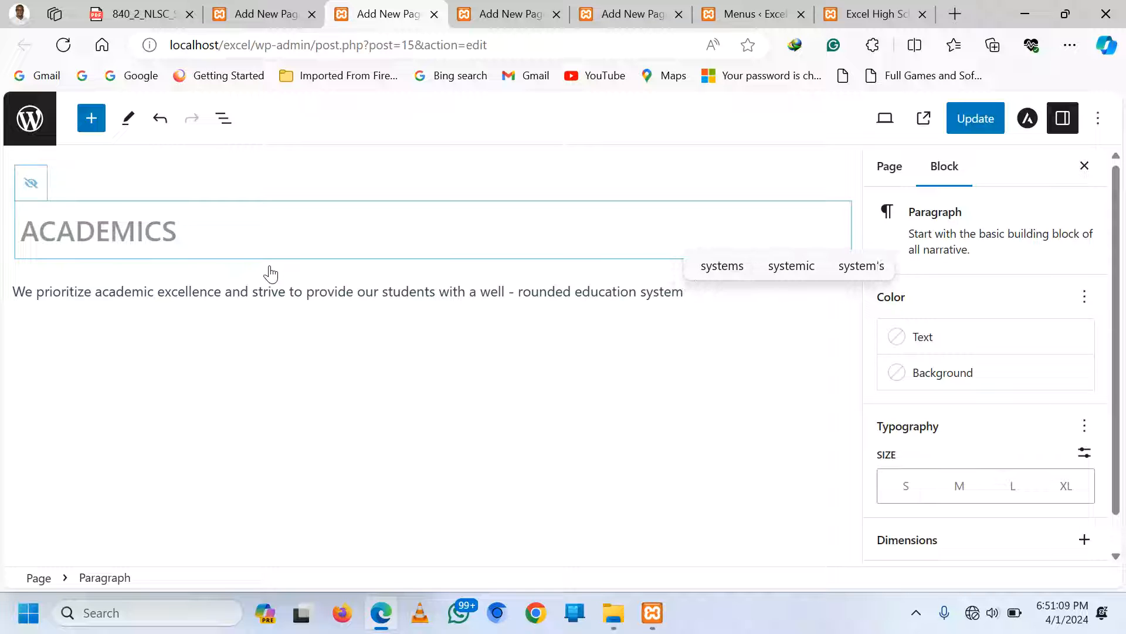
pyautogui.write(' that a')
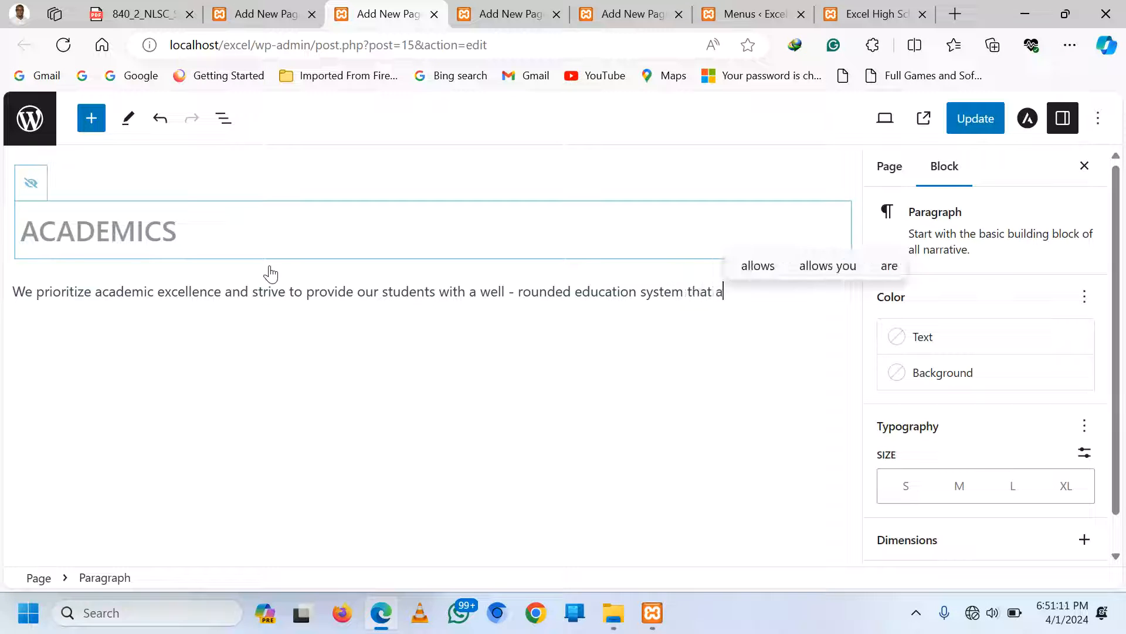
pyautogui.write('ppears')
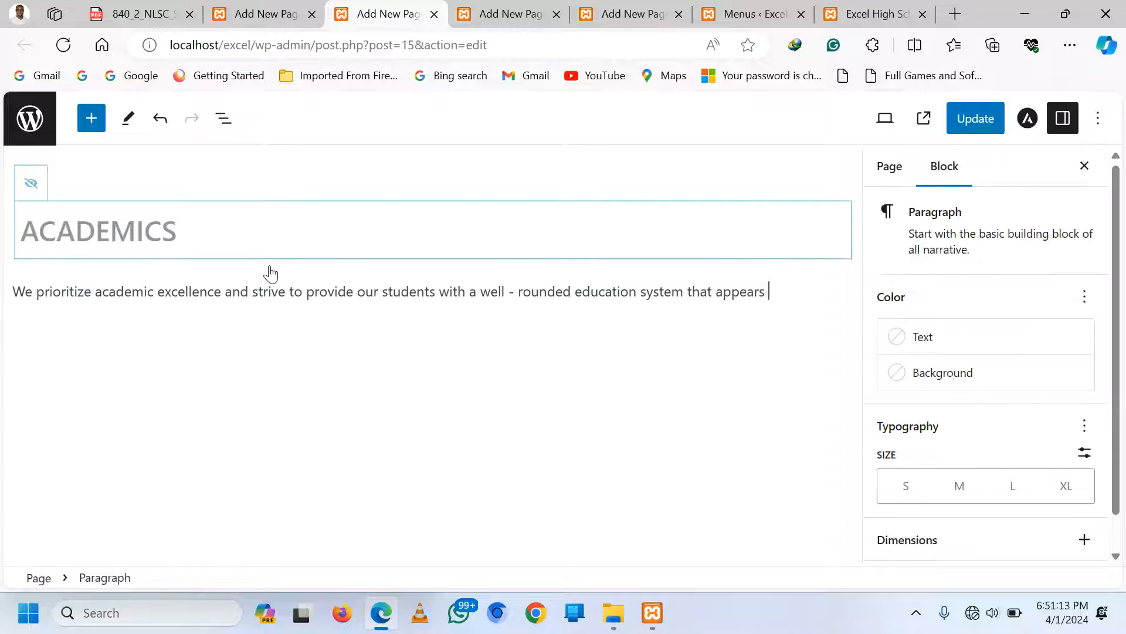
pyautogui.write(' the')
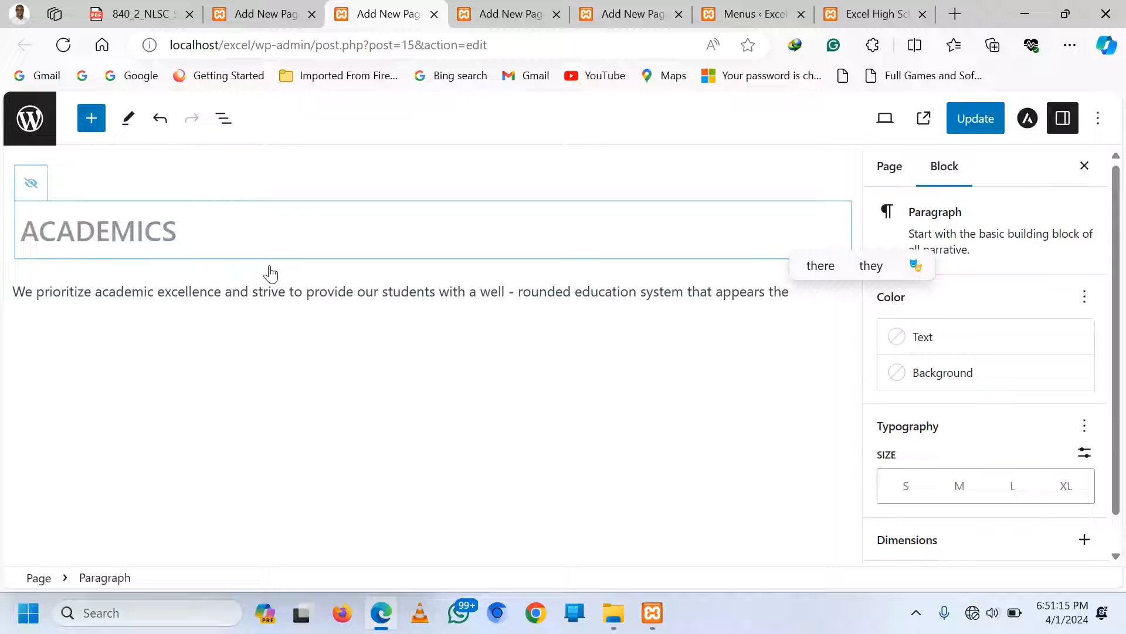
pyautogui.hotkey('ctrl', 'BackSpace')
pyautogui.press('BackSpace')
pyautogui.press('BackSpace')
pyautogui.press('BackSpace')
pyautogui.press('BackSpace')
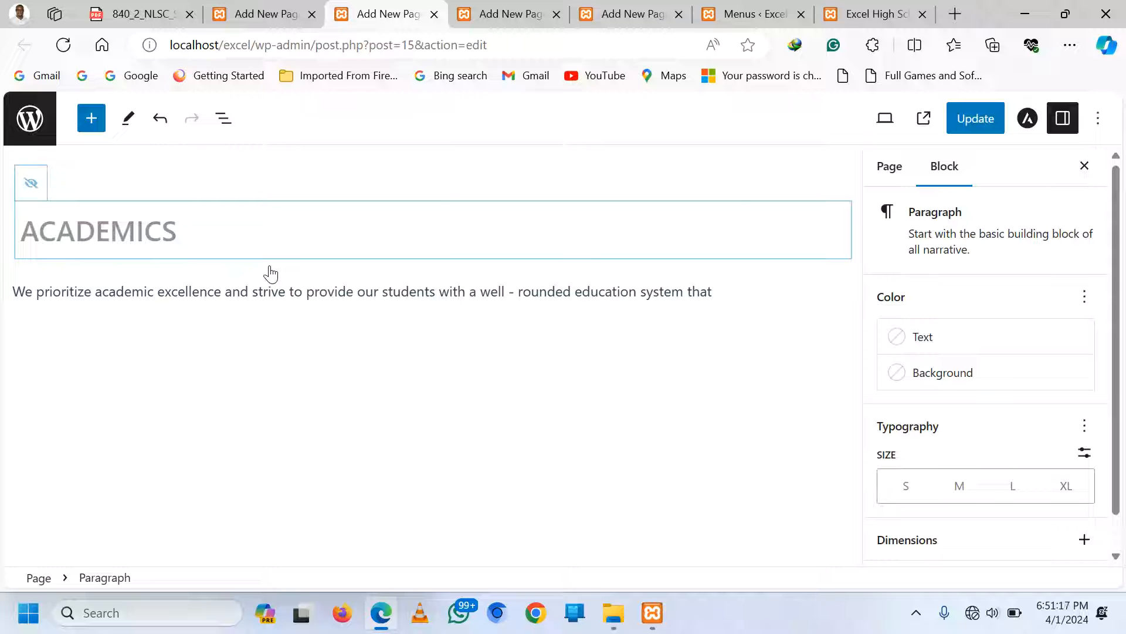
pyautogui.write('prep')
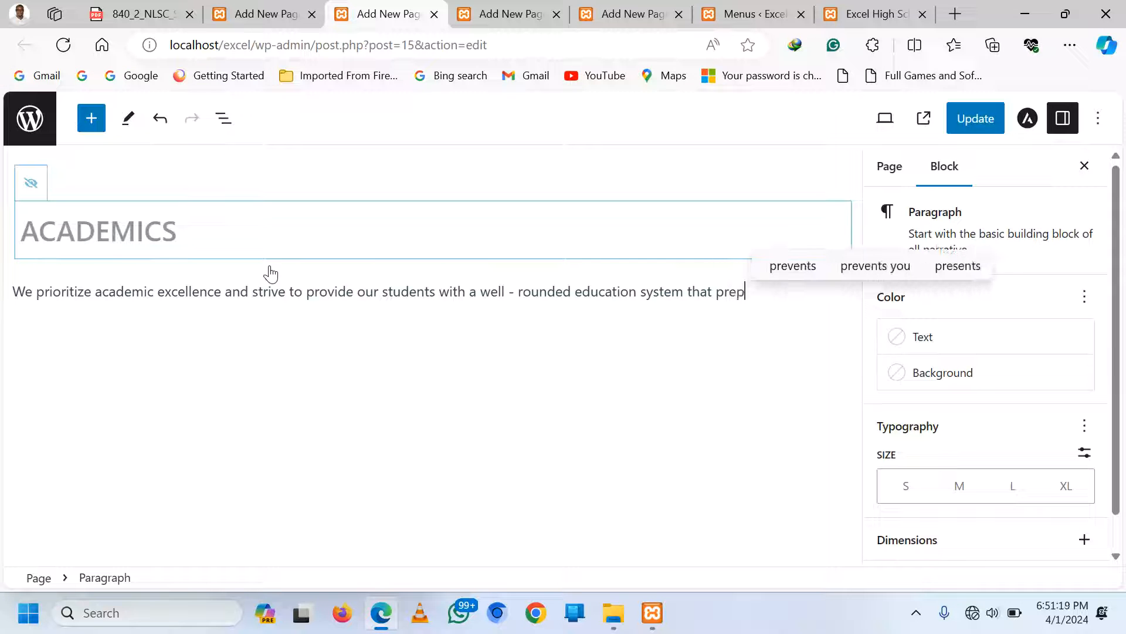
pyautogui.write('ares then')
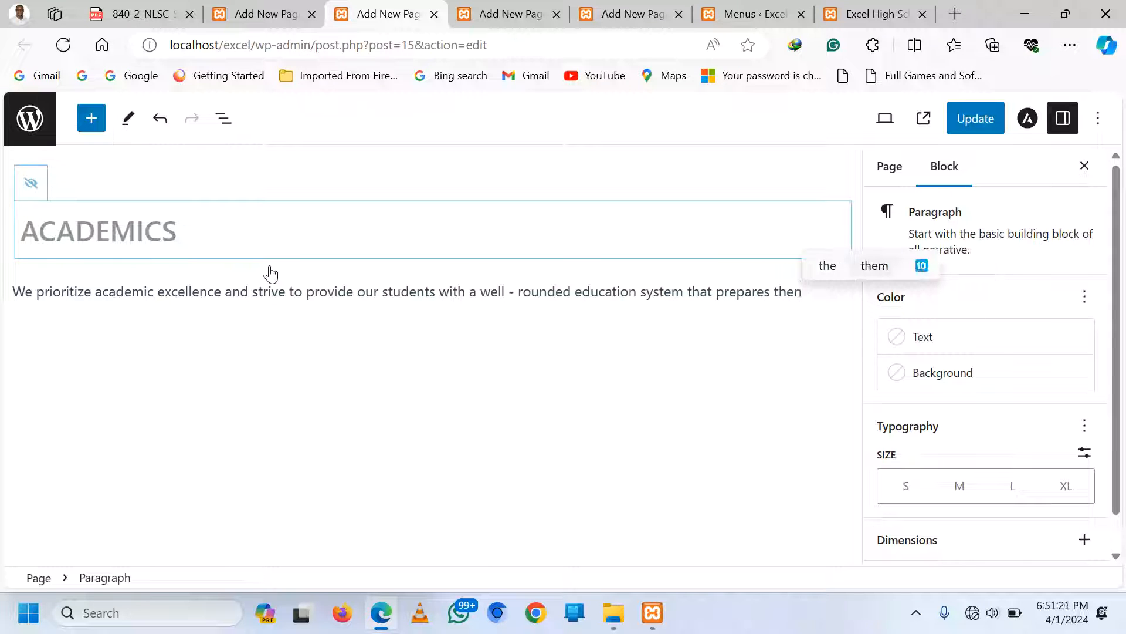
pyautogui.press('BackSpace')
pyautogui.write('m')
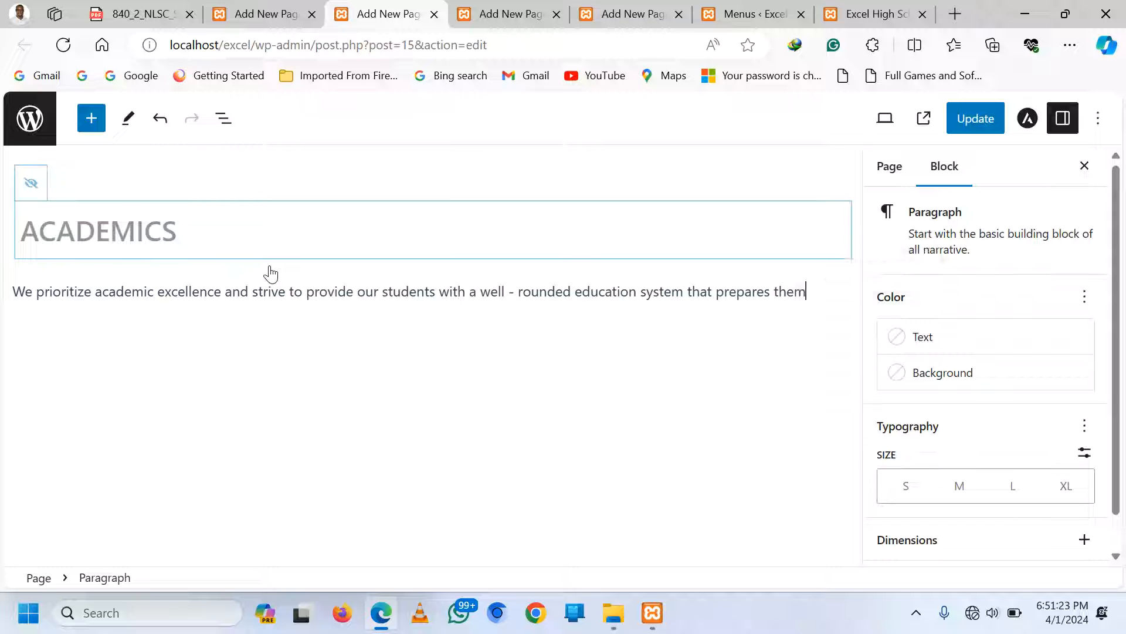
pyautogui.write(' for sucess')
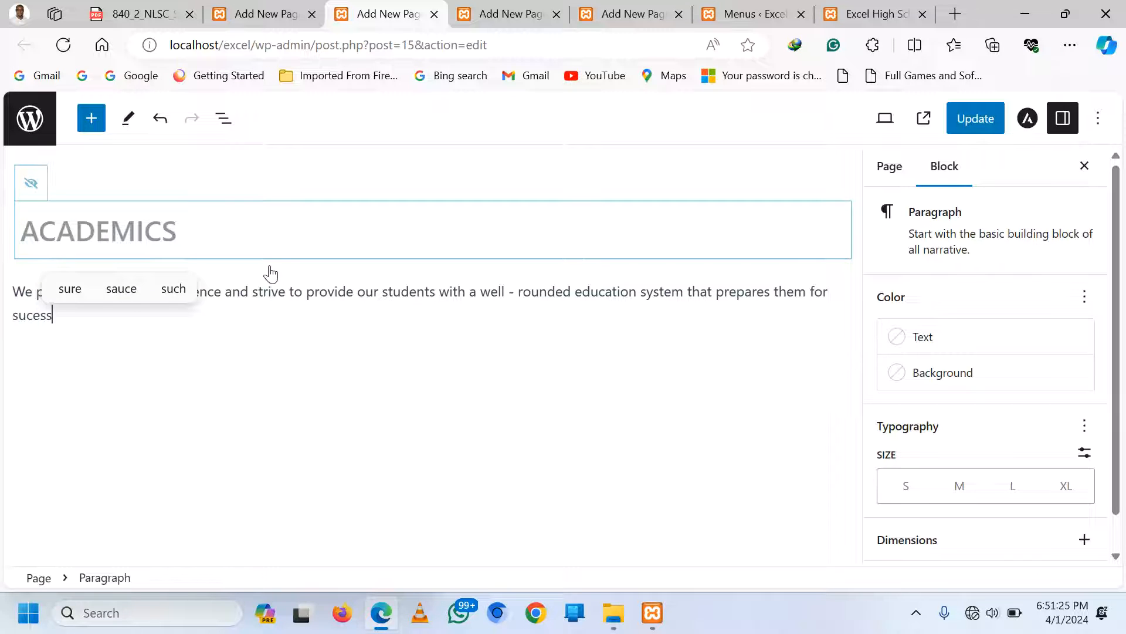
pyautogui.write(' in thier')
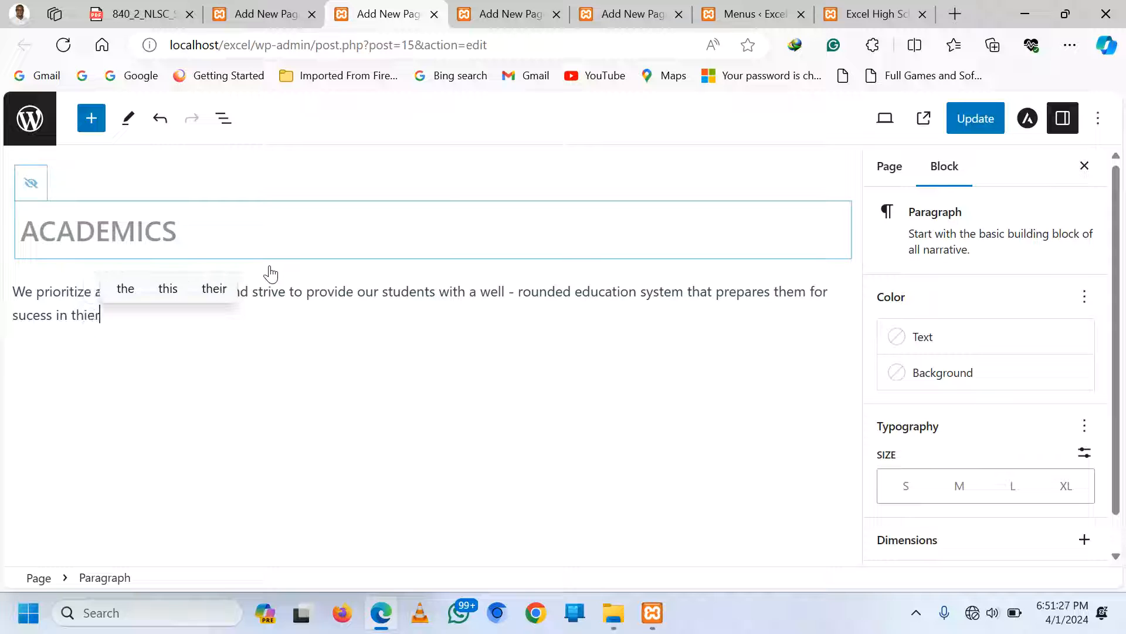
pyautogui.write(' future.')
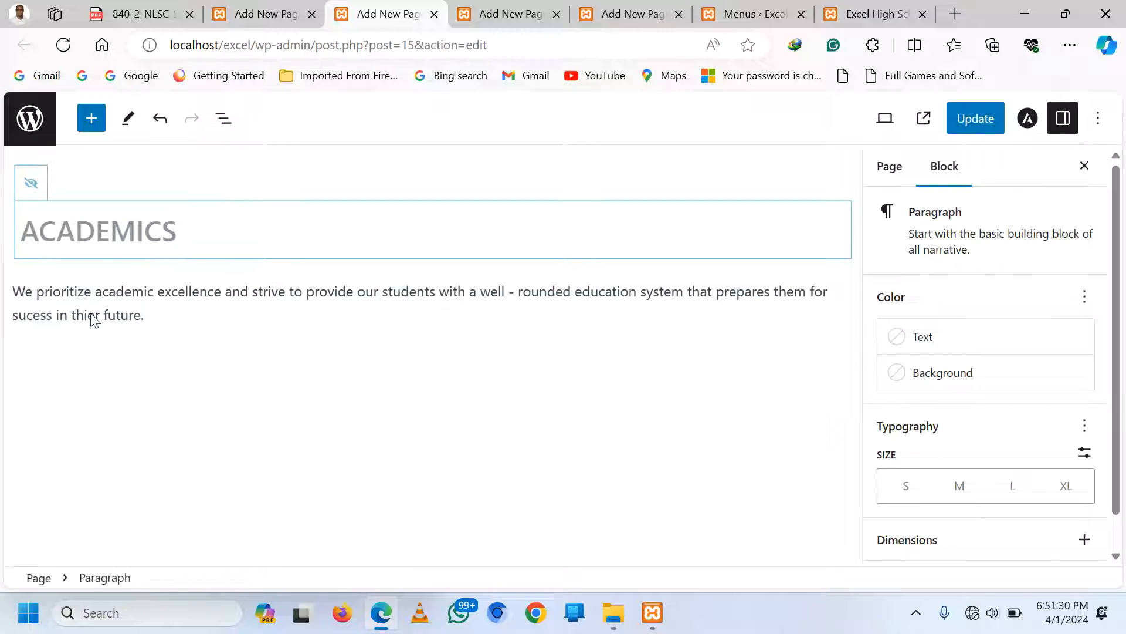
# Make the 'We prioritize academic excellence…' sentence a centred H5 heading, then add an empty block below
pyautogui.tripleClick(127, 292)
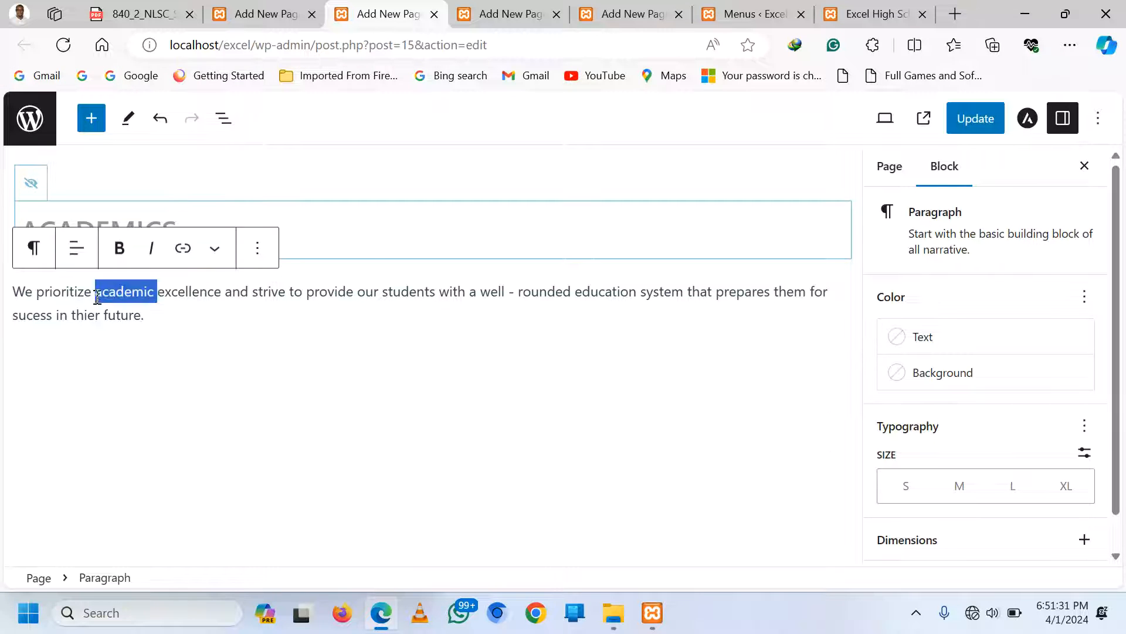
pyautogui.click(33, 248)
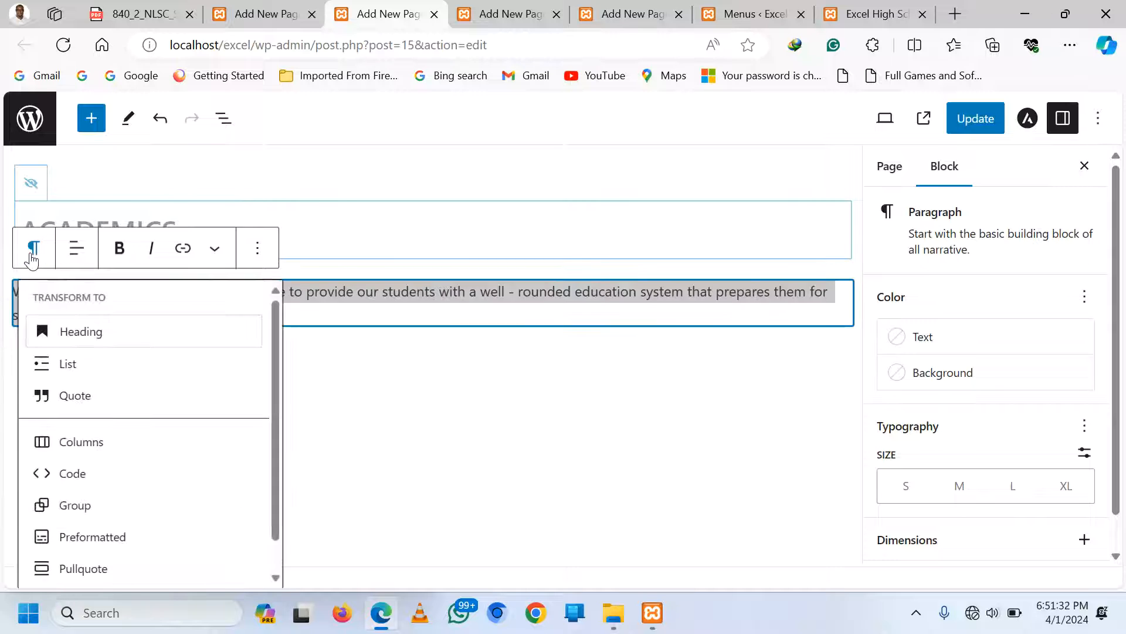
pyautogui.click(80, 332)
pyautogui.tripleClick(174, 298)
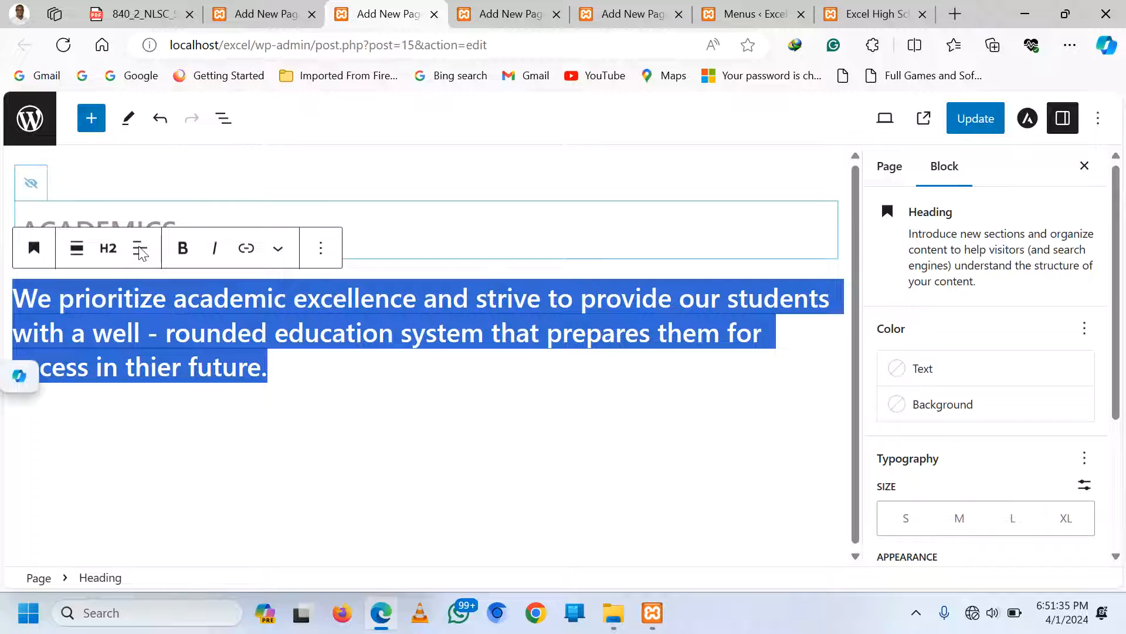
pyautogui.click(108, 248)
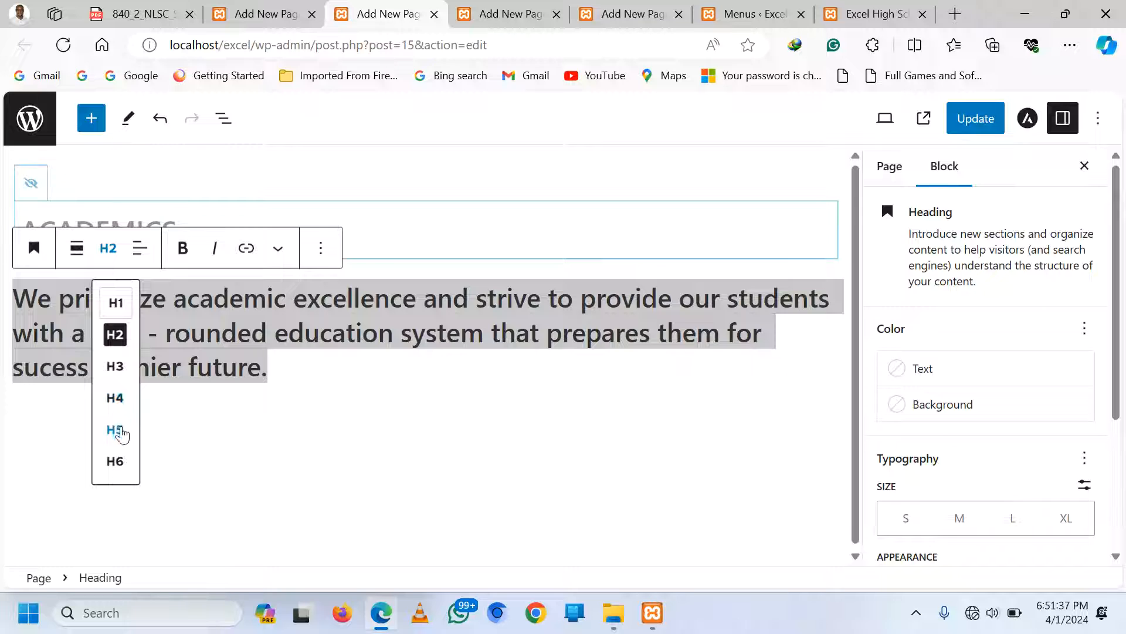
pyautogui.click(116, 427)
pyautogui.click(141, 248)
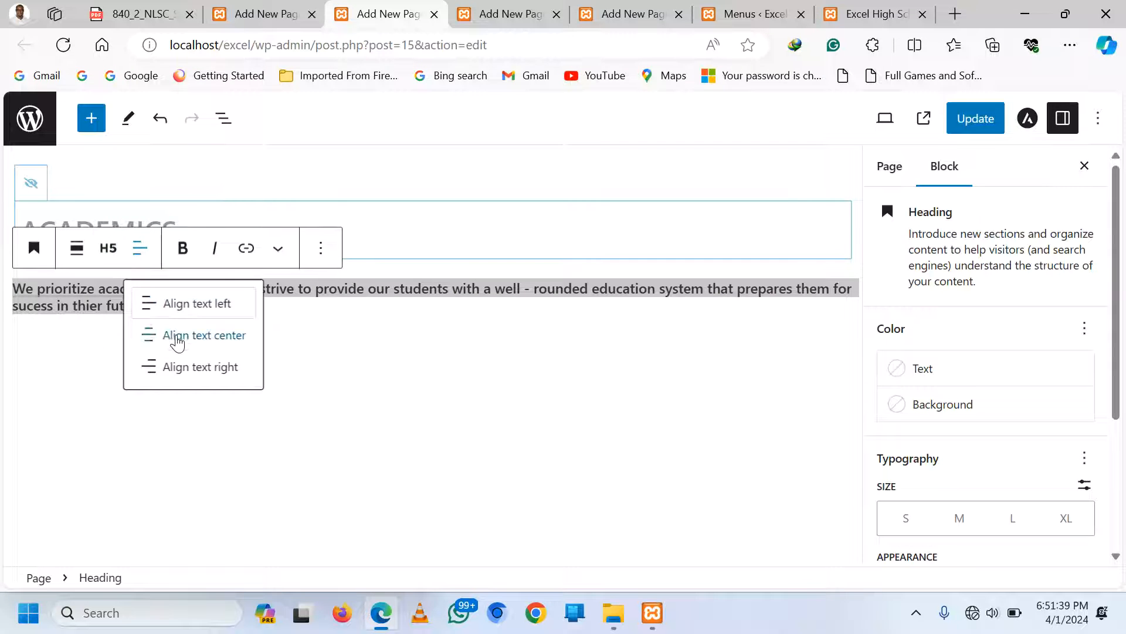
pyautogui.click(169, 331)
pyautogui.click(513, 306)
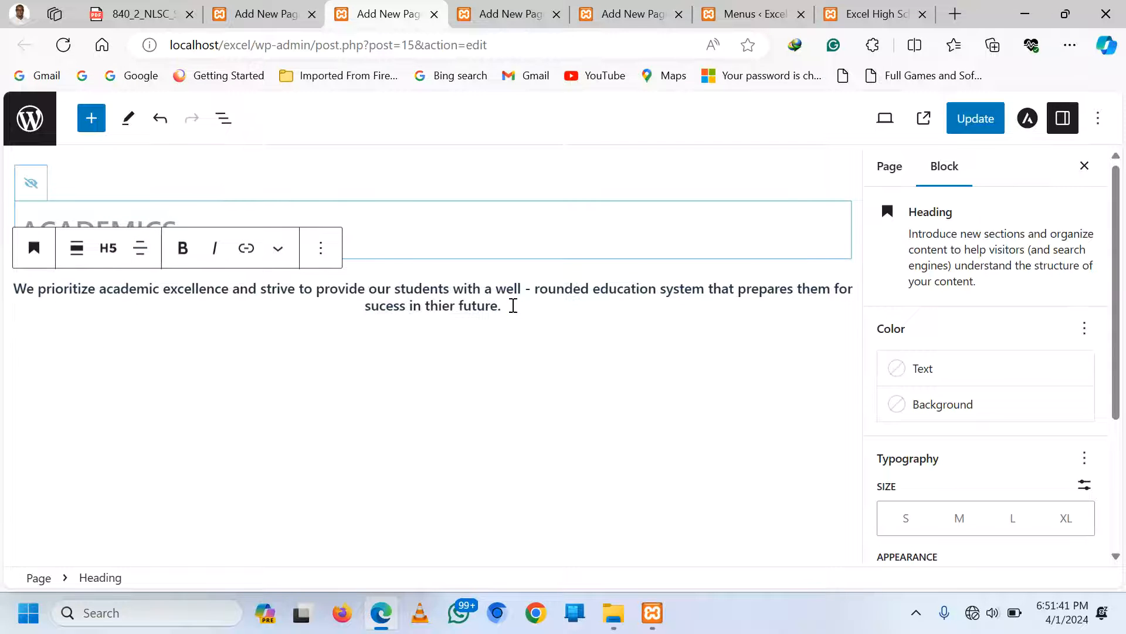
pyautogui.press('Return')
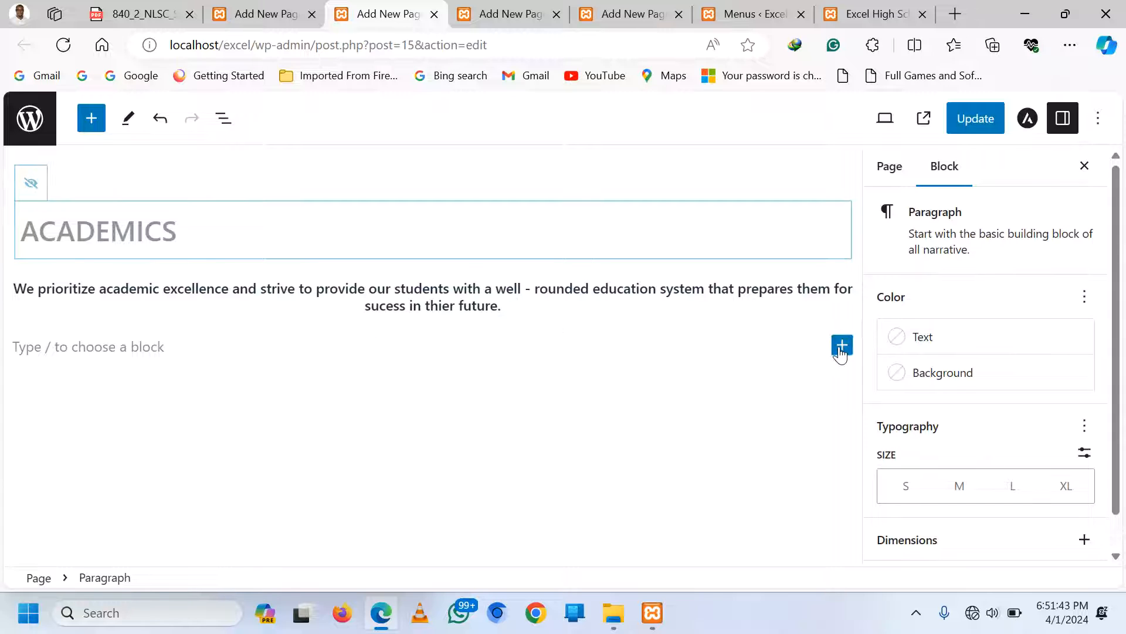
# Insert a Wide Line style separator below the Academics intro heading
pyautogui.click(841, 344)
pyautogui.click(690, 554)
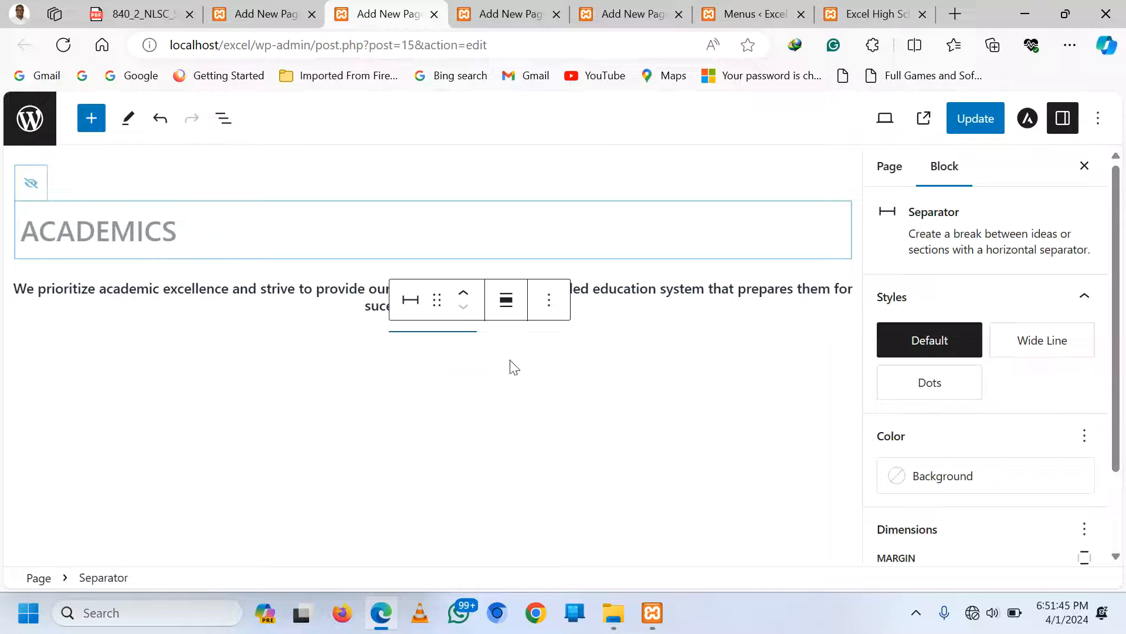
pyautogui.click(410, 300)
pyautogui.click(452, 520)
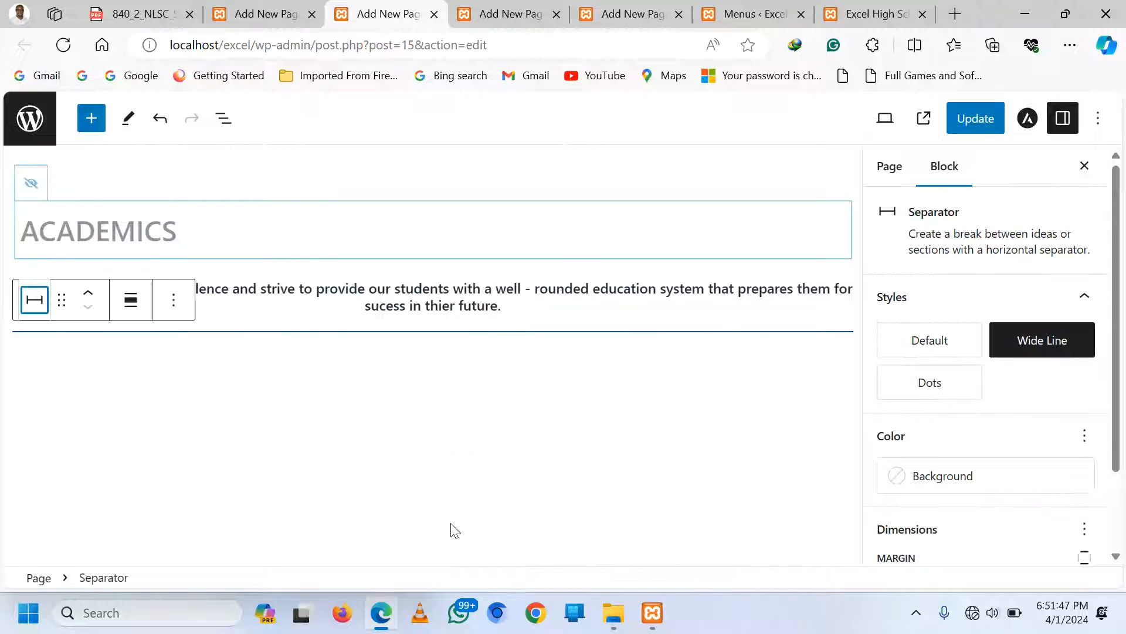
pyautogui.click(601, 355)
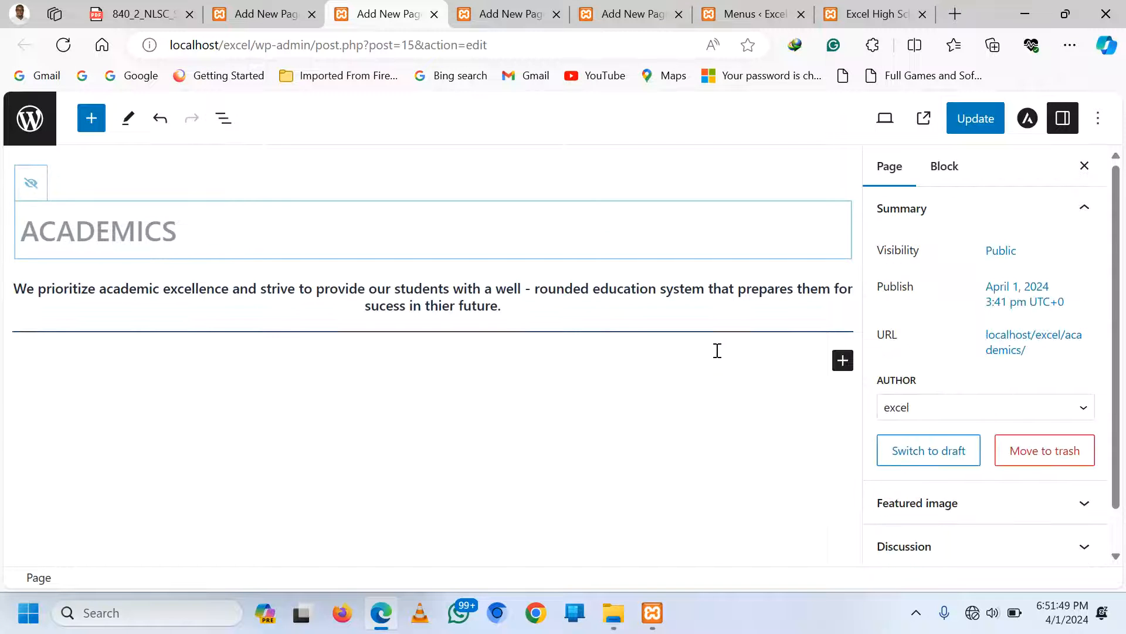
pyautogui.click(841, 365)
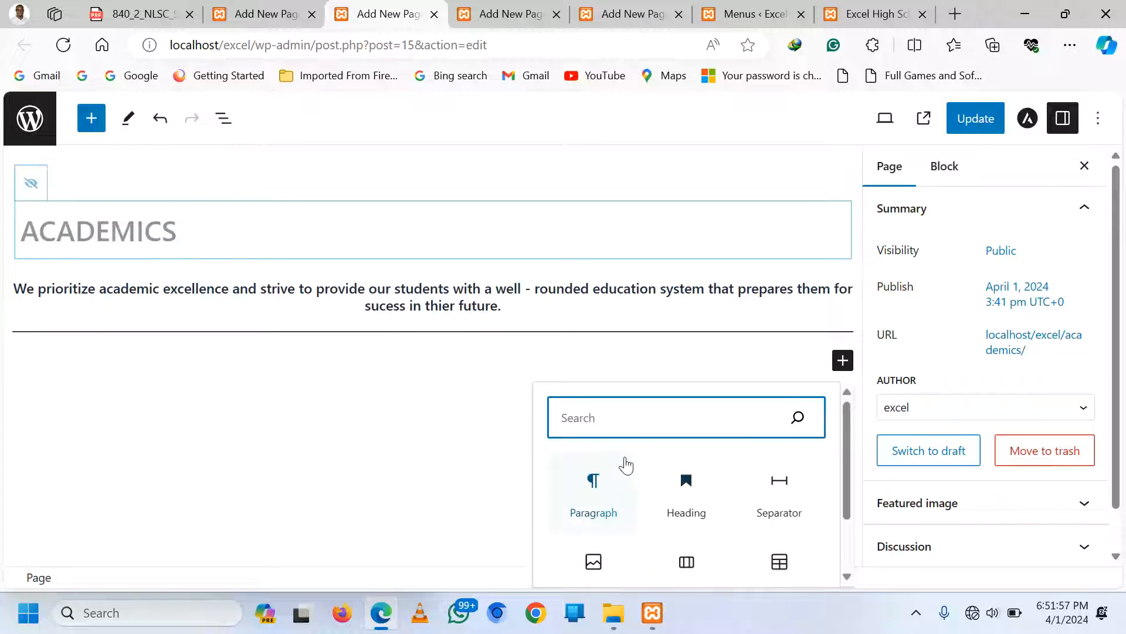
# Insert a Table block with 2 columns and 3 rows
pyautogui.write('tab')
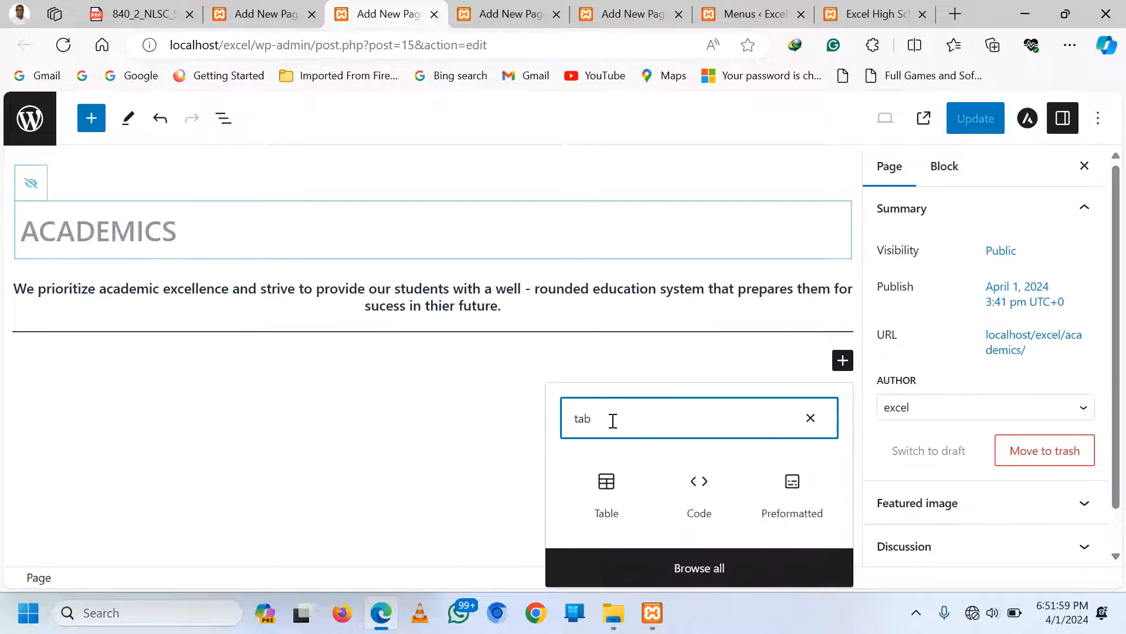
pyautogui.click(606, 481)
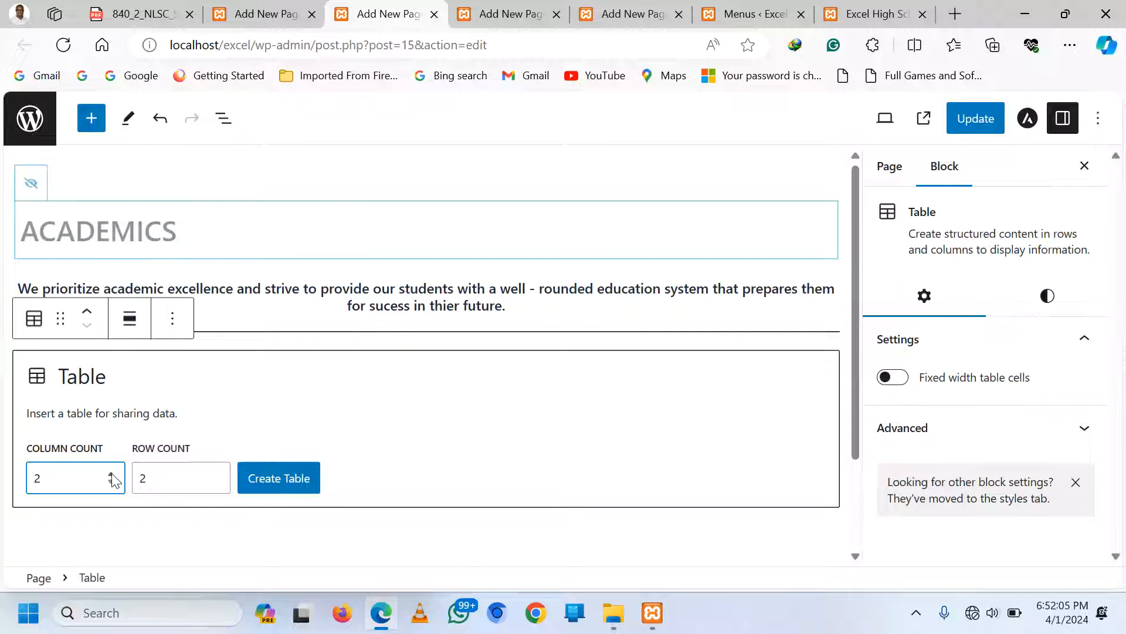
pyautogui.click(217, 473)
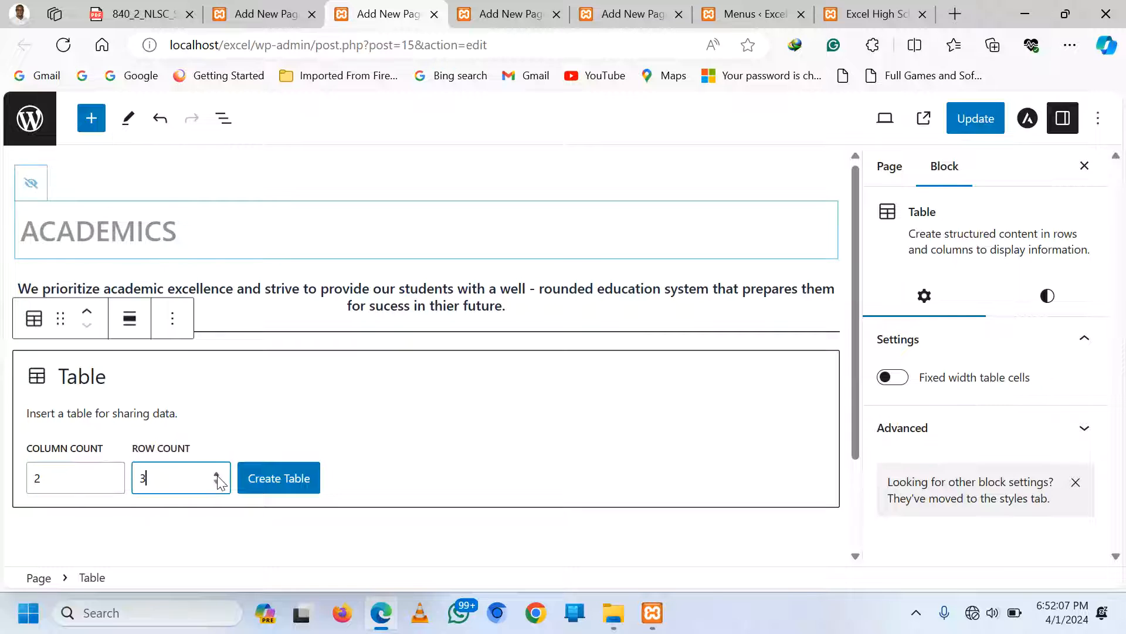
pyautogui.click(268, 479)
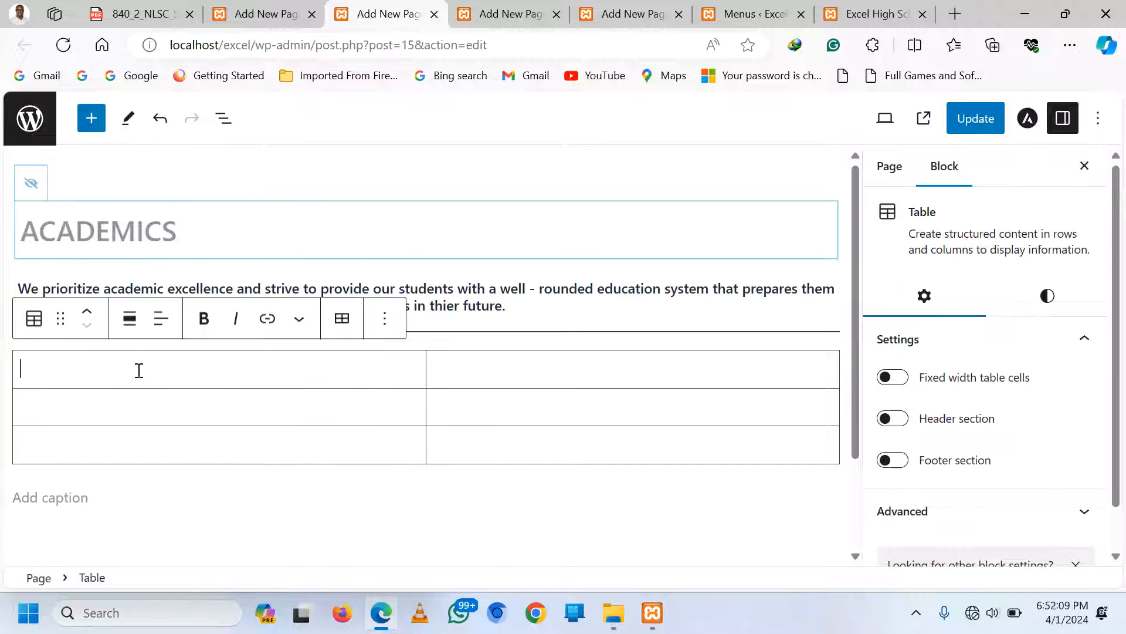
# Fill the table's header row with 'School Level' and 'Subjects'
pyautogui.write('SS')
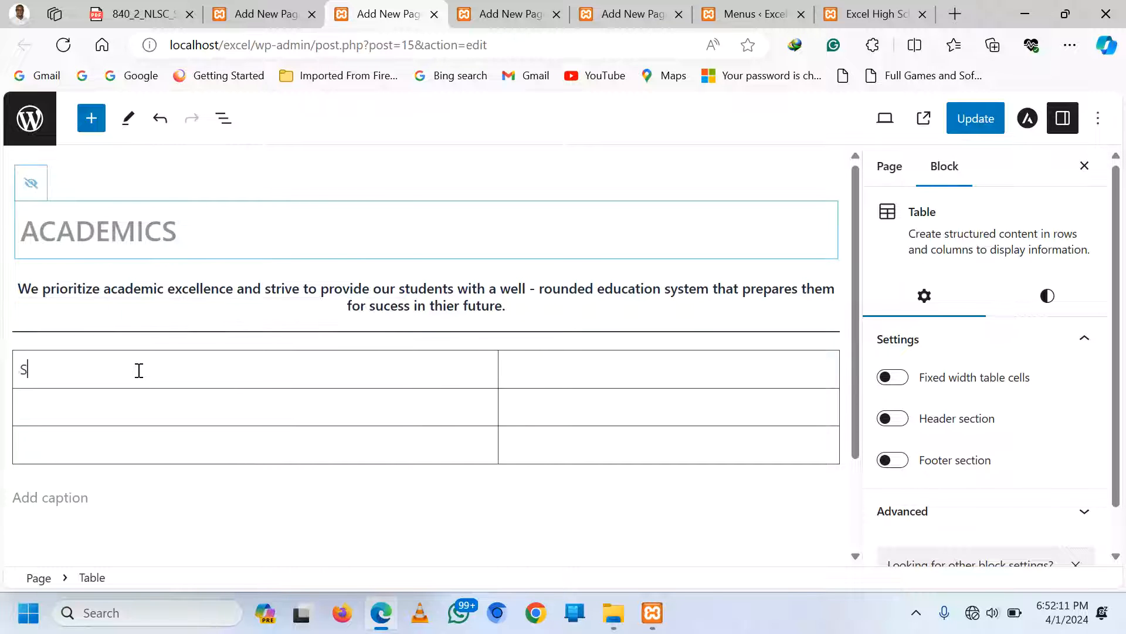
pyautogui.press('BackSpace')
pyautogui.write('ss')
pyautogui.press('BackSpace')
pyautogui.press('BackSpace')
pyautogui.write('ss')
pyautogui.press('BackSpace')
pyautogui.press('BackSpace')
pyautogui.write('c')
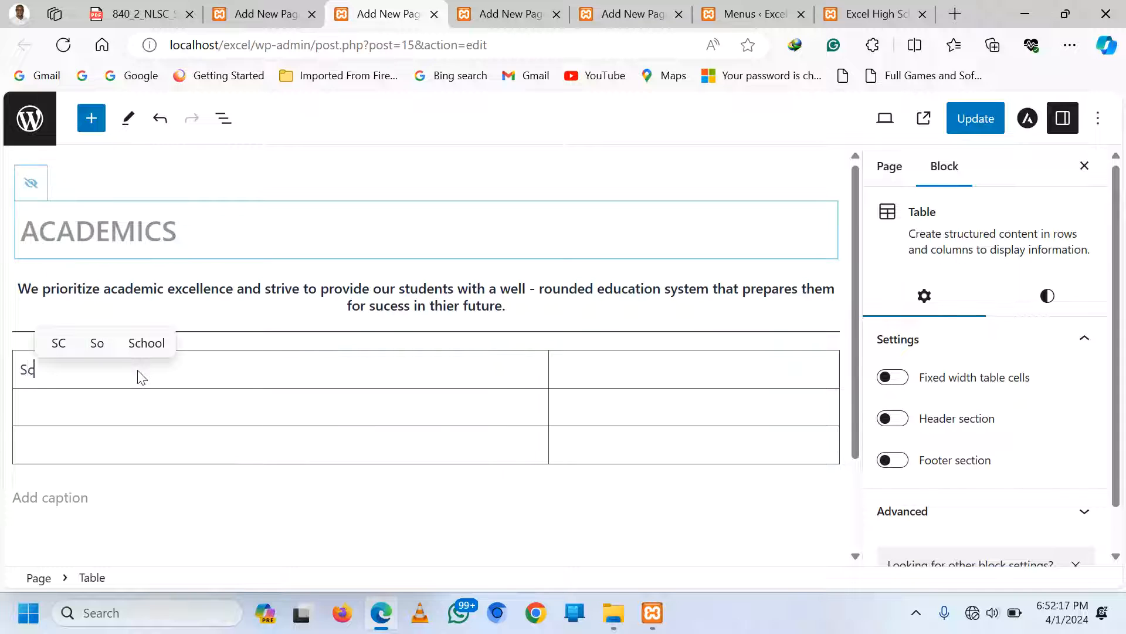
pyautogui.write('hool')
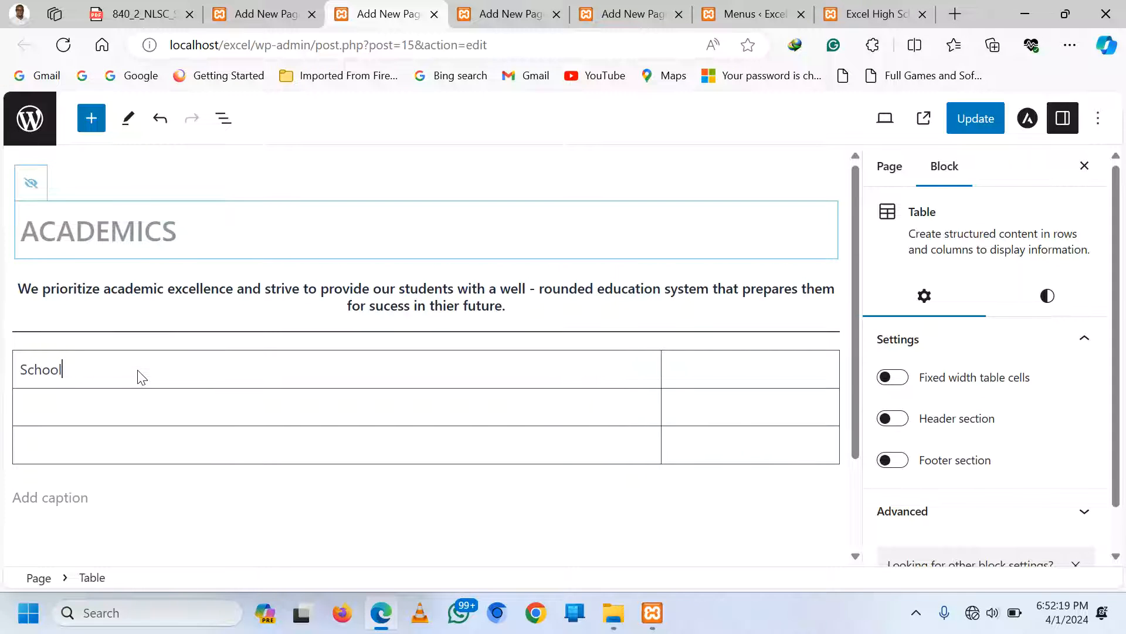
pyautogui.write(' Level')
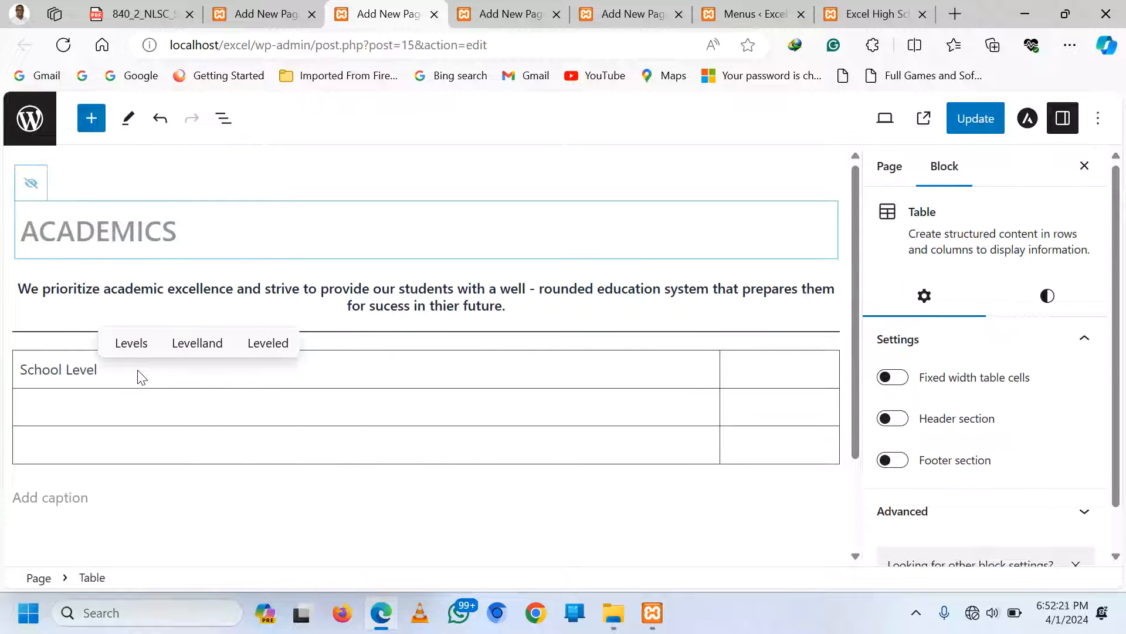
pyautogui.press('Tab')
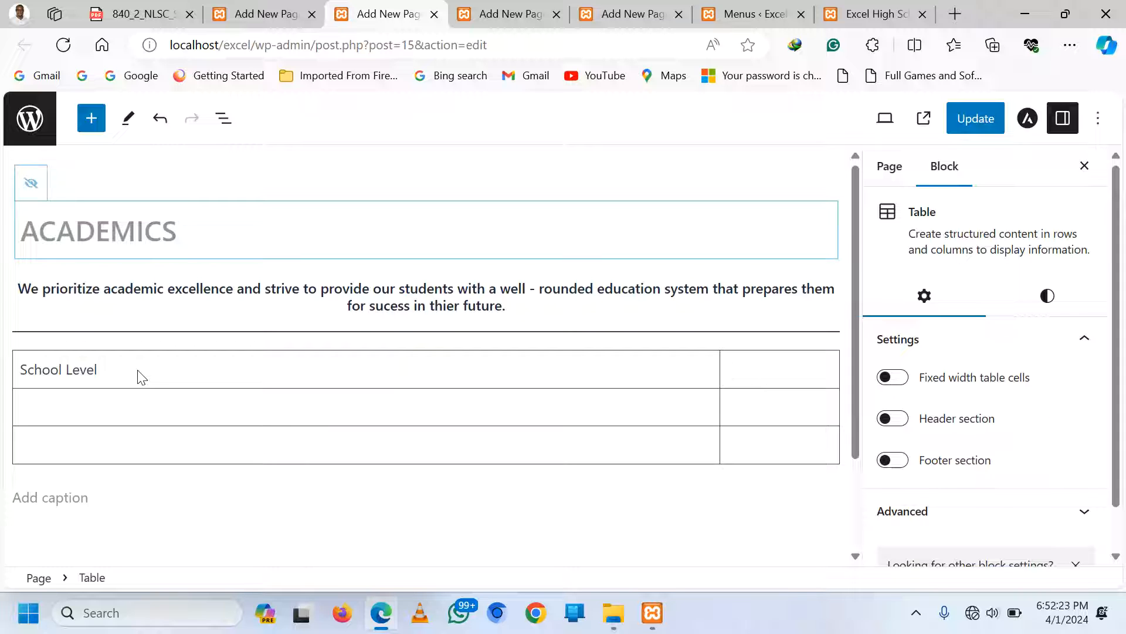
pyautogui.write('Subjects')
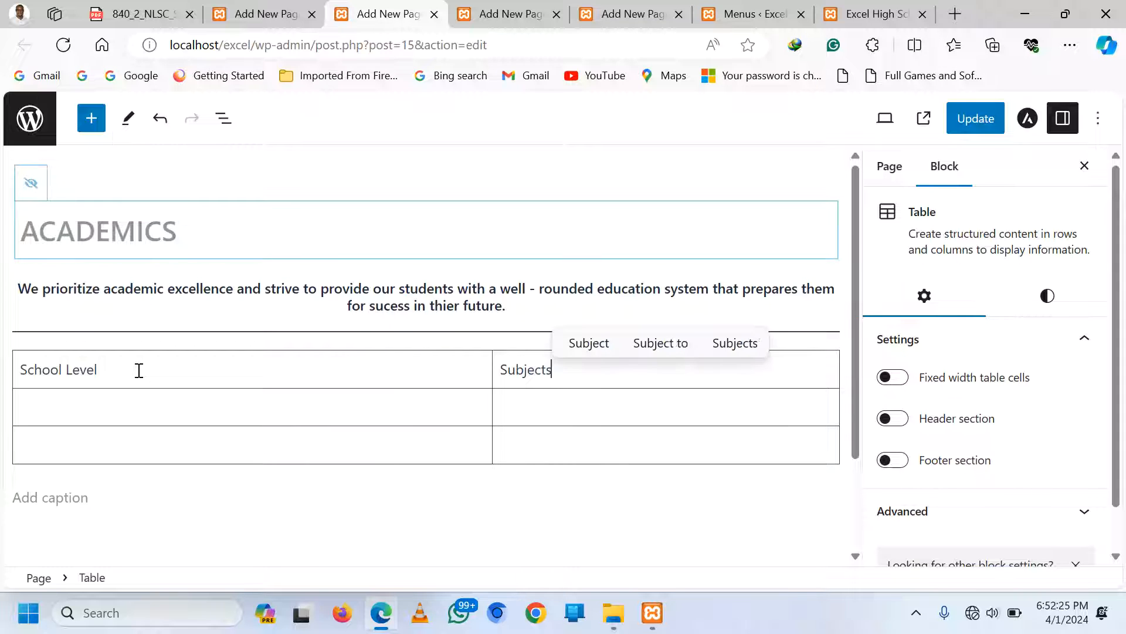
# Enter 'Lower Secondary Level' in the second row's first cell
pyautogui.click(102, 411)
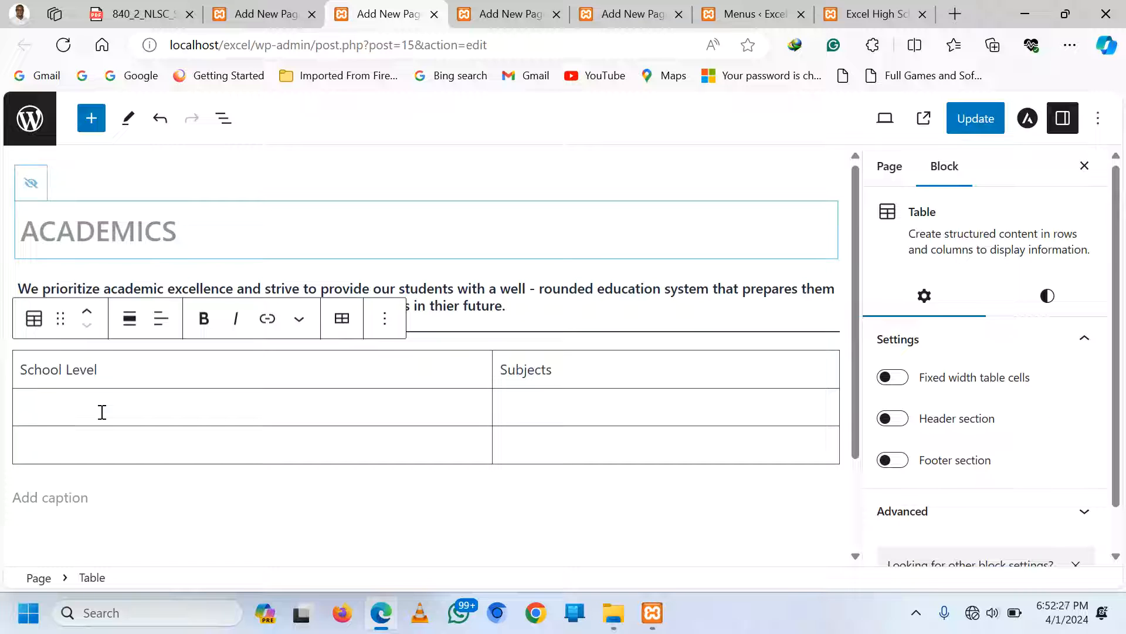
pyautogui.write('Lower')
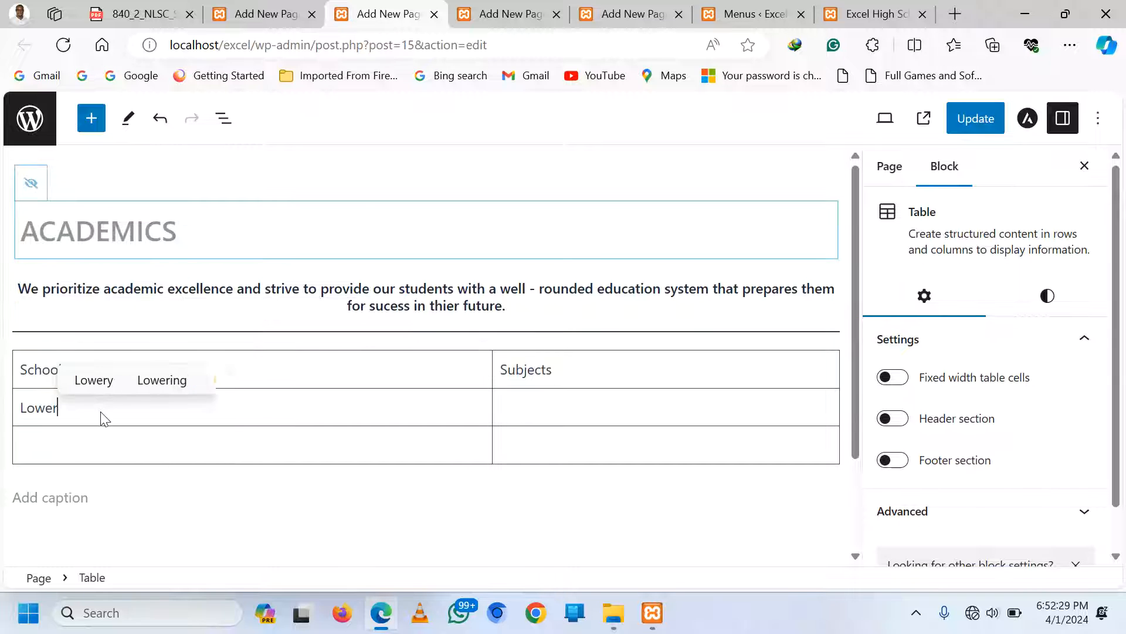
pyautogui.write(' Second')
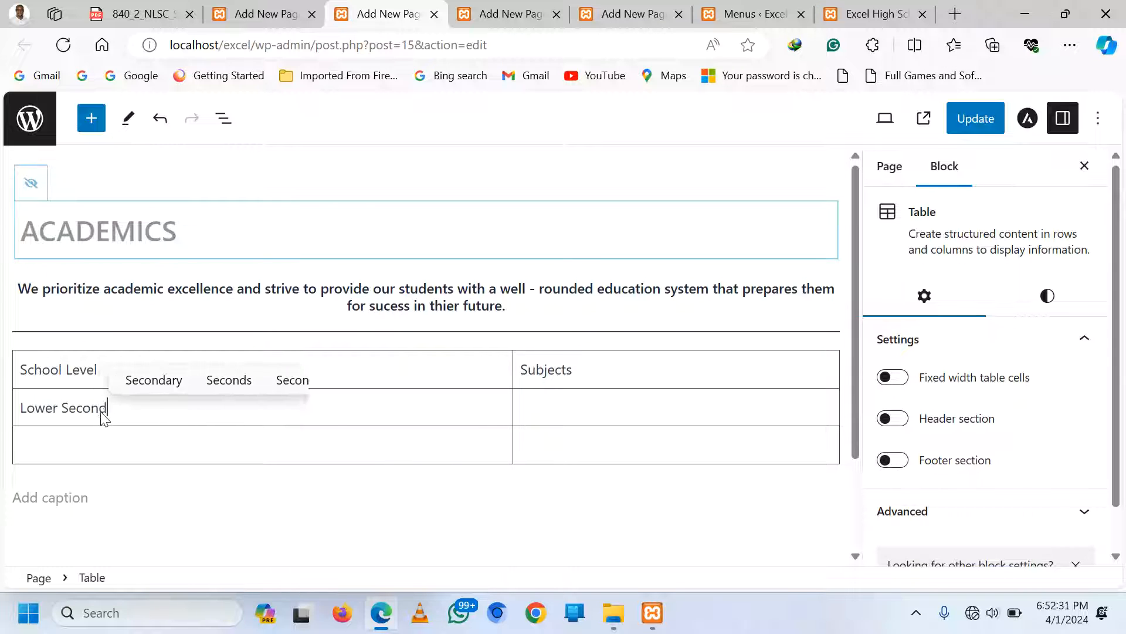
pyautogui.write('ary Level')
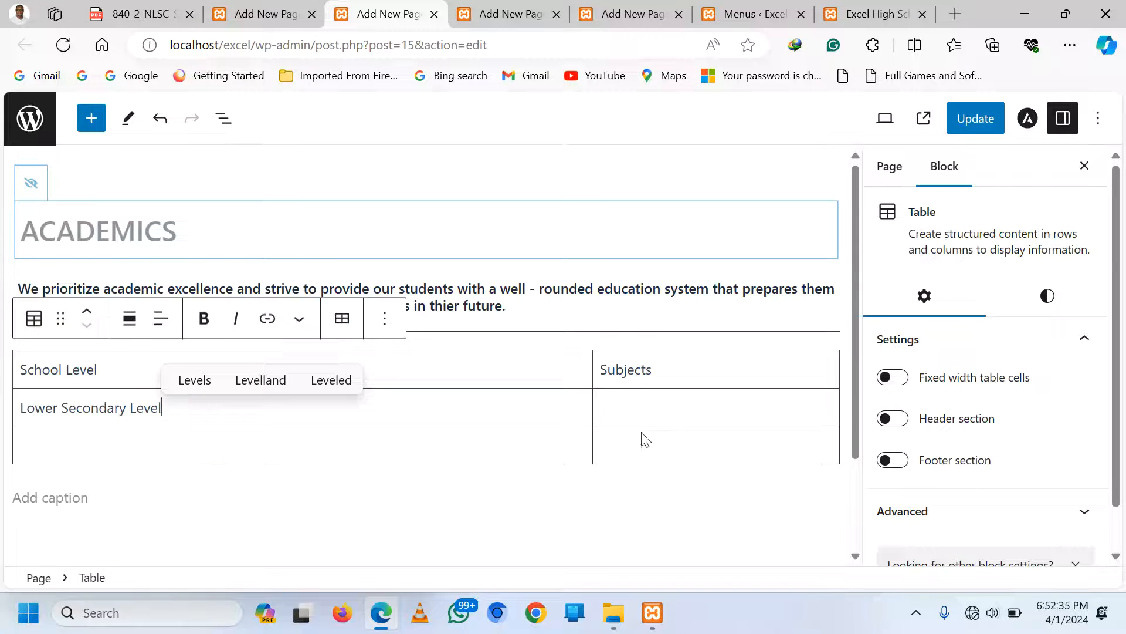
pyautogui.click(657, 403)
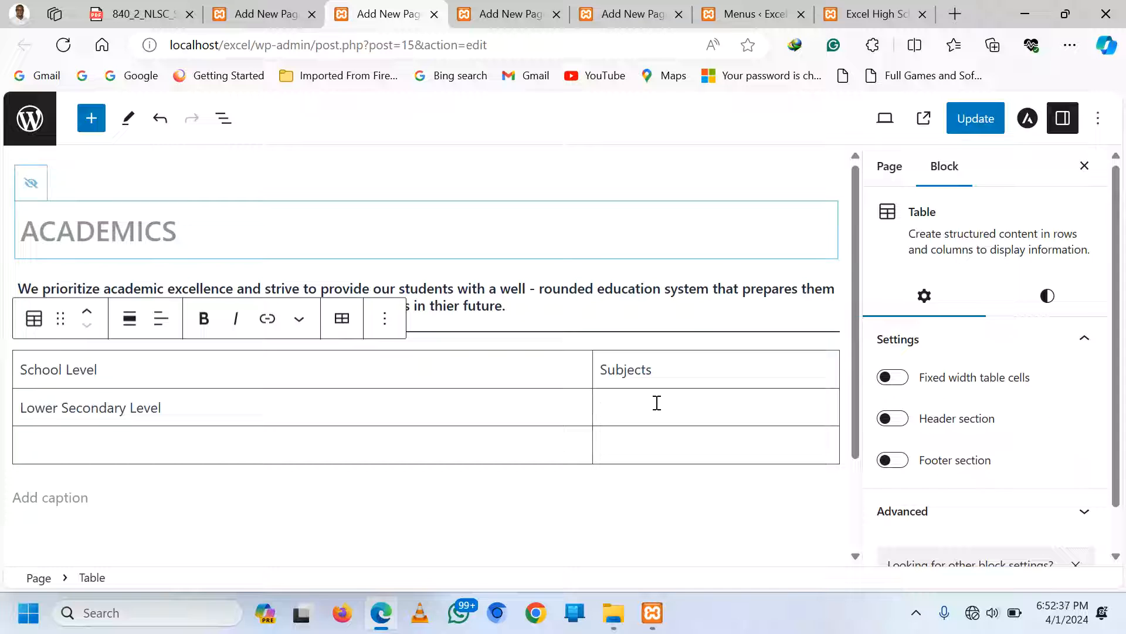
# Type 'Biology, Chemistry, History, ICT, Agriculture, Entrepreneurship, English, Literature, Mathematics, Physics, CRE, IRE, Physical Education' in the Subjects cell
pyautogui.write('Biolog')
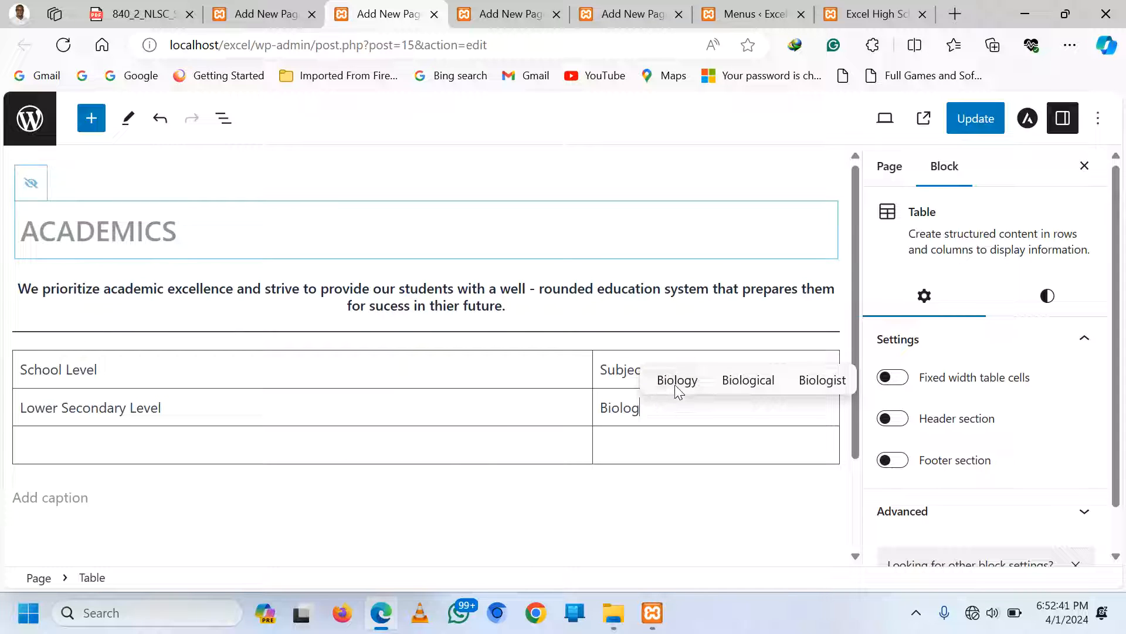
pyautogui.click(675, 381)
pyautogui.write(', Chem')
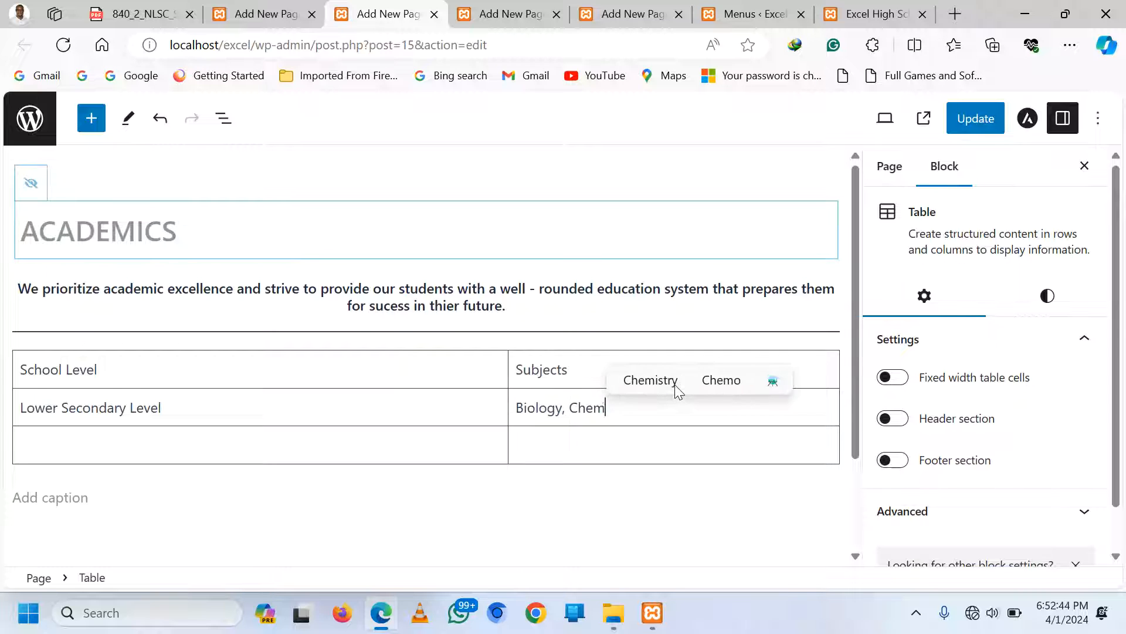
pyautogui.click(678, 390)
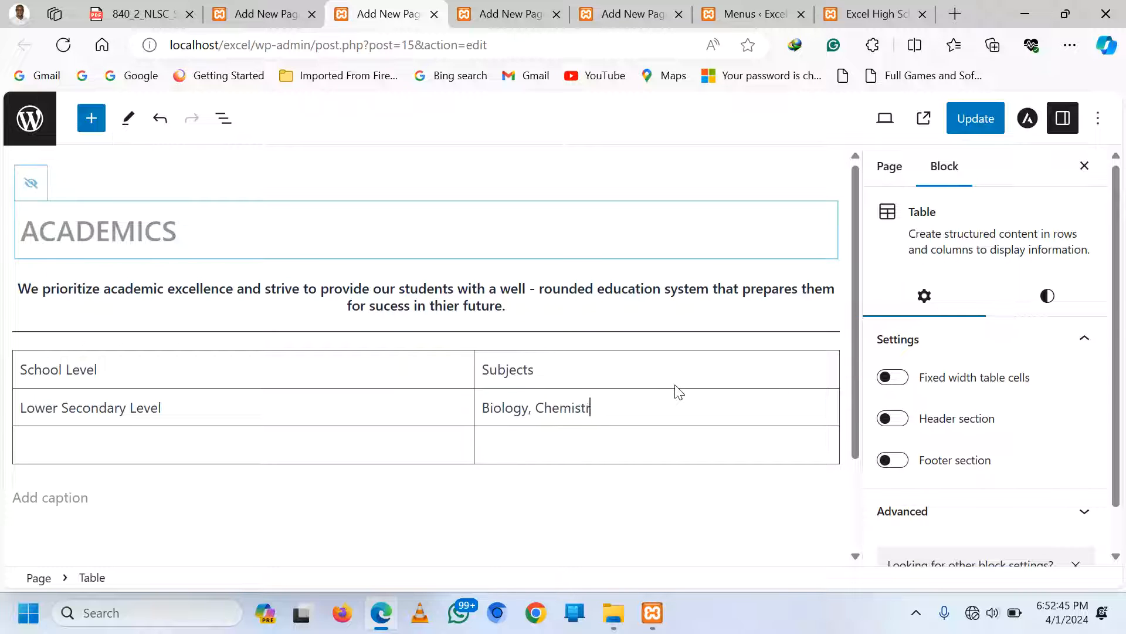
pyautogui.write(', ')
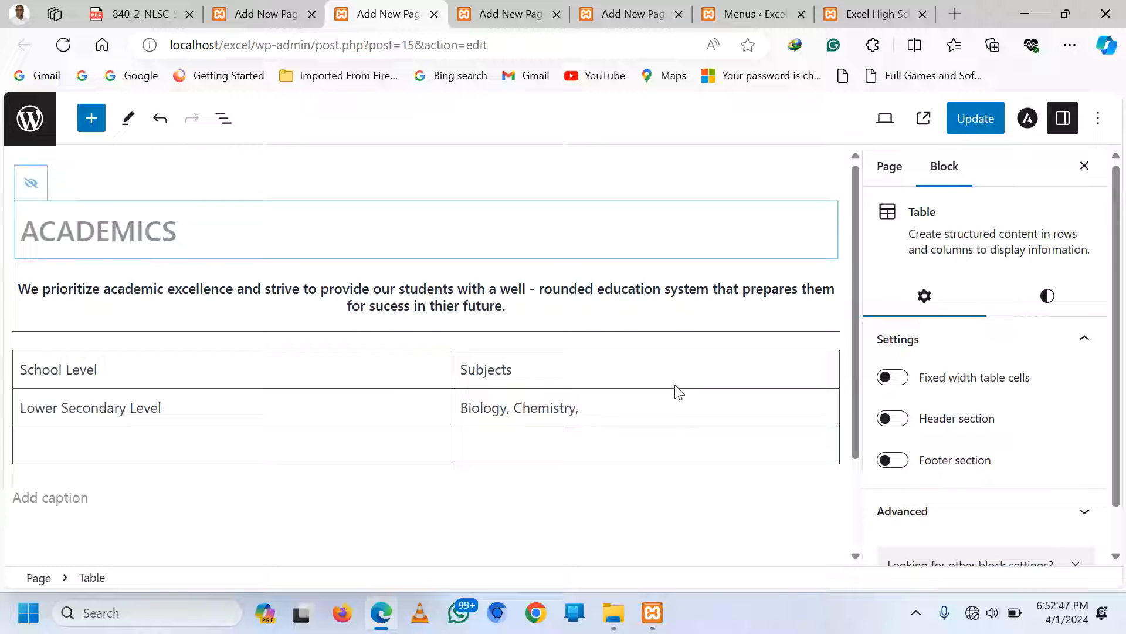
pyautogui.write('History')
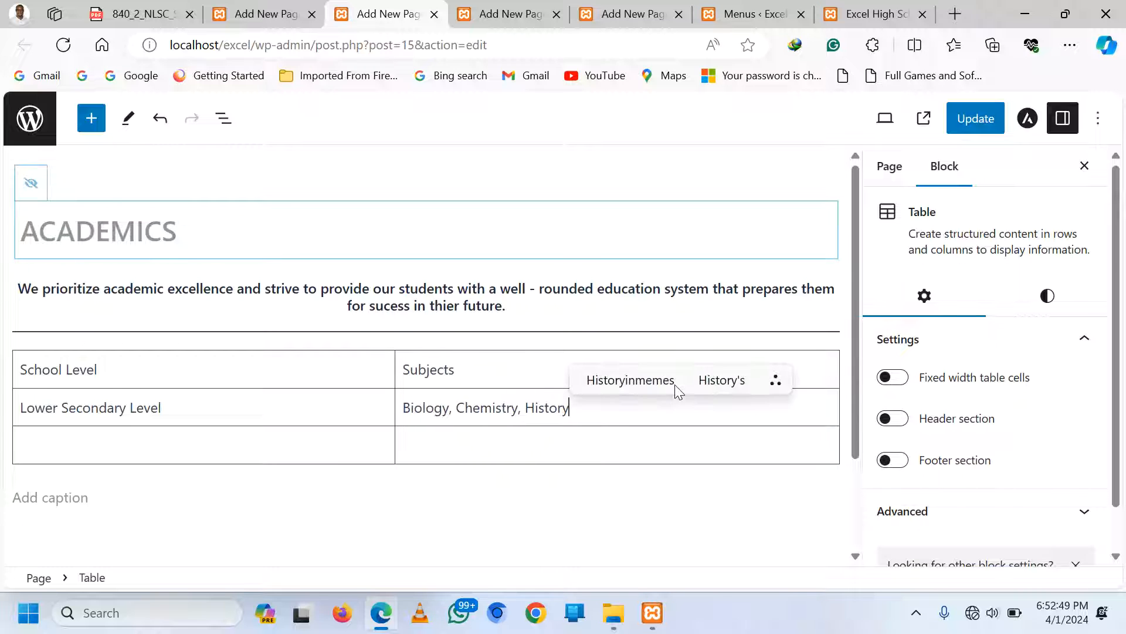
pyautogui.write(', Comput')
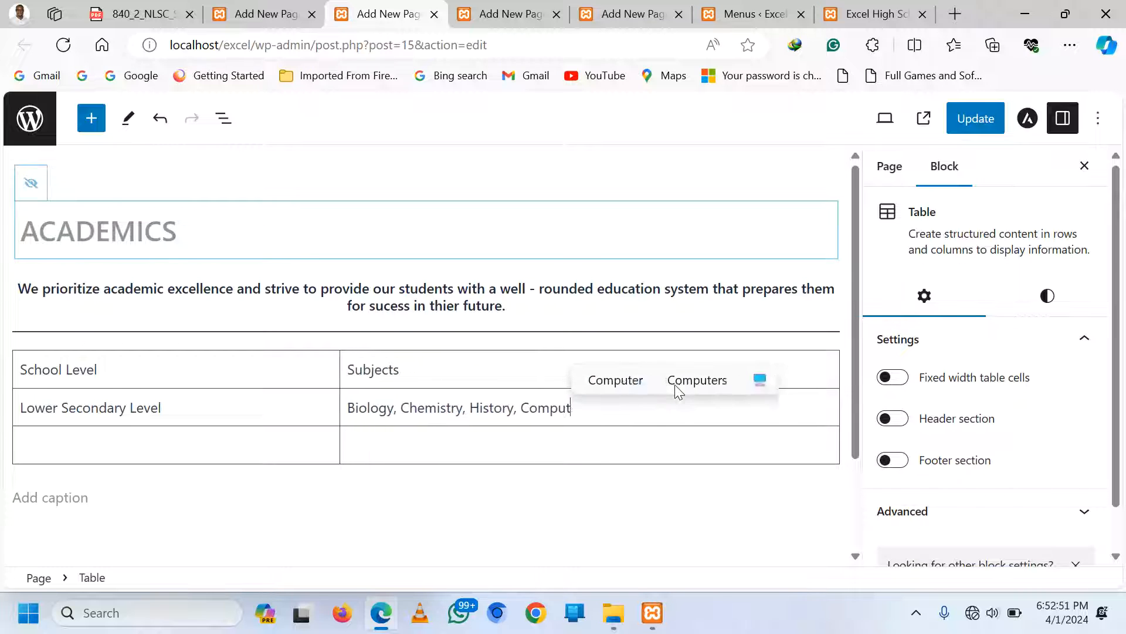
pyautogui.write('er')
pyautogui.press('BackSpace')
pyautogui.press('BackSpace')
pyautogui.press('BackSpace')
pyautogui.press('BackSpace')
pyautogui.press('BackSpace')
pyautogui.press('BackSpace')
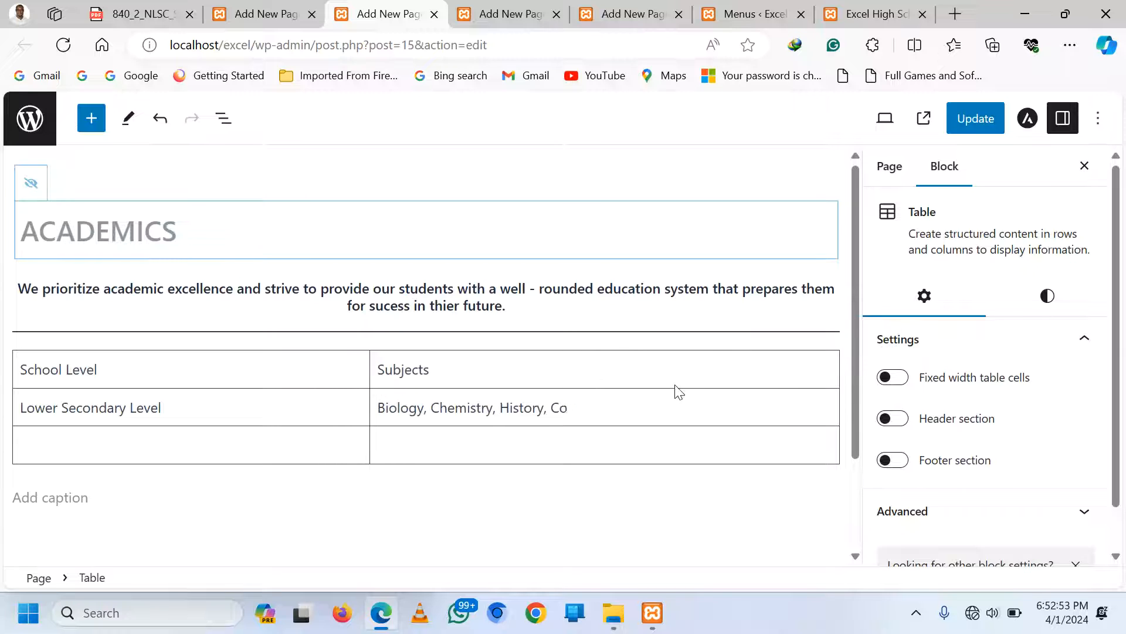
pyautogui.press('BackSpace')
pyautogui.press('BackSpace')
pyautogui.write('ICT,')
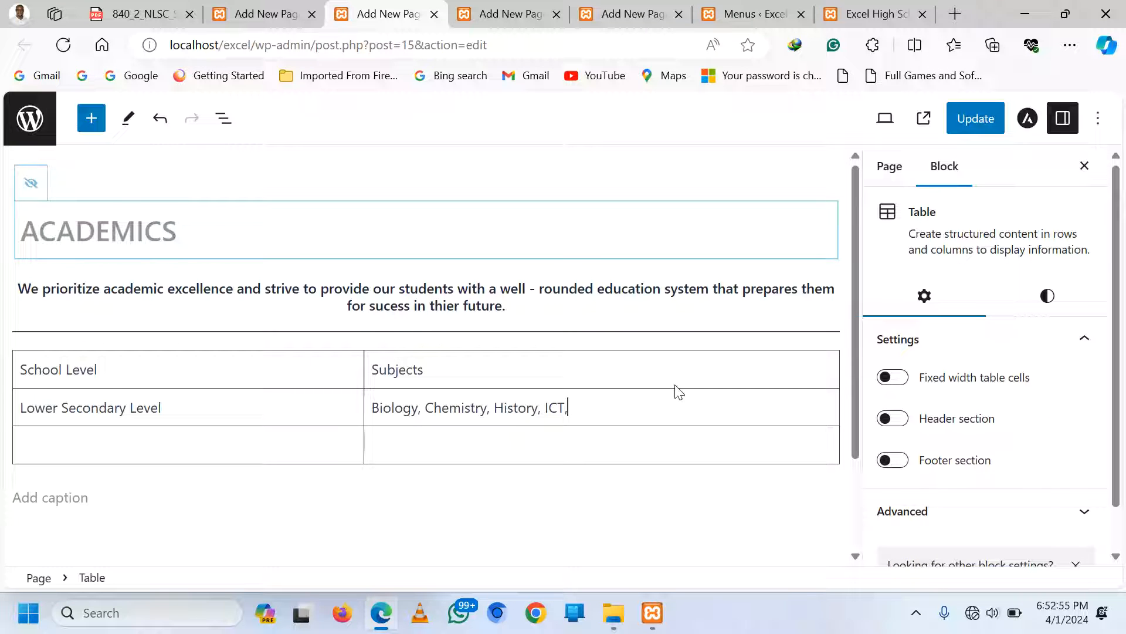
pyautogui.write(' Ag')
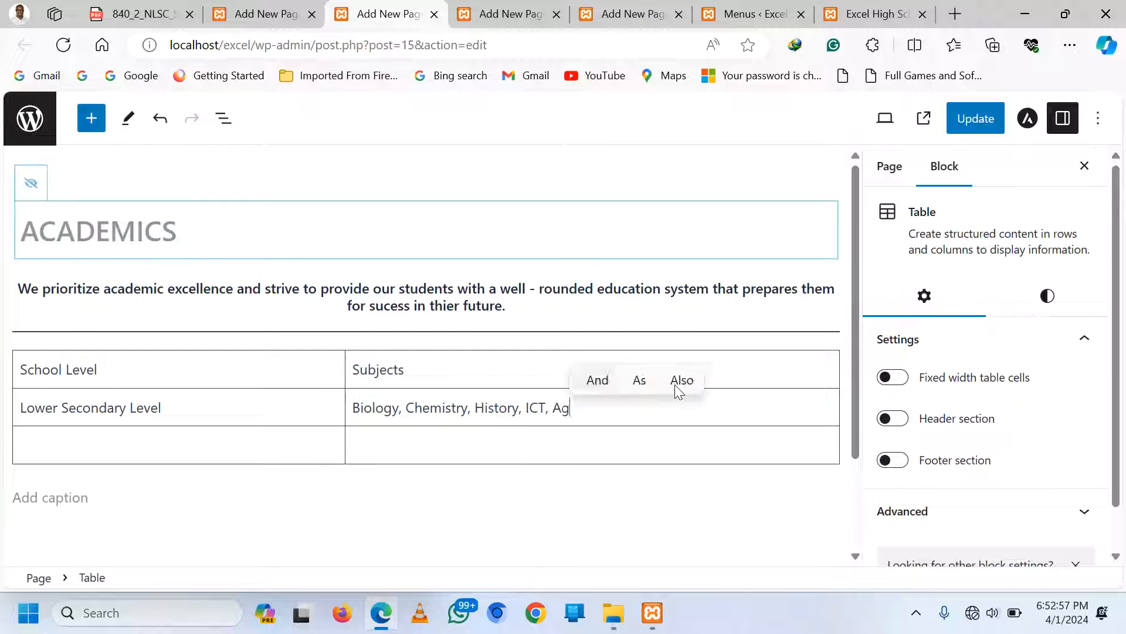
pyautogui.write('riculture, ')
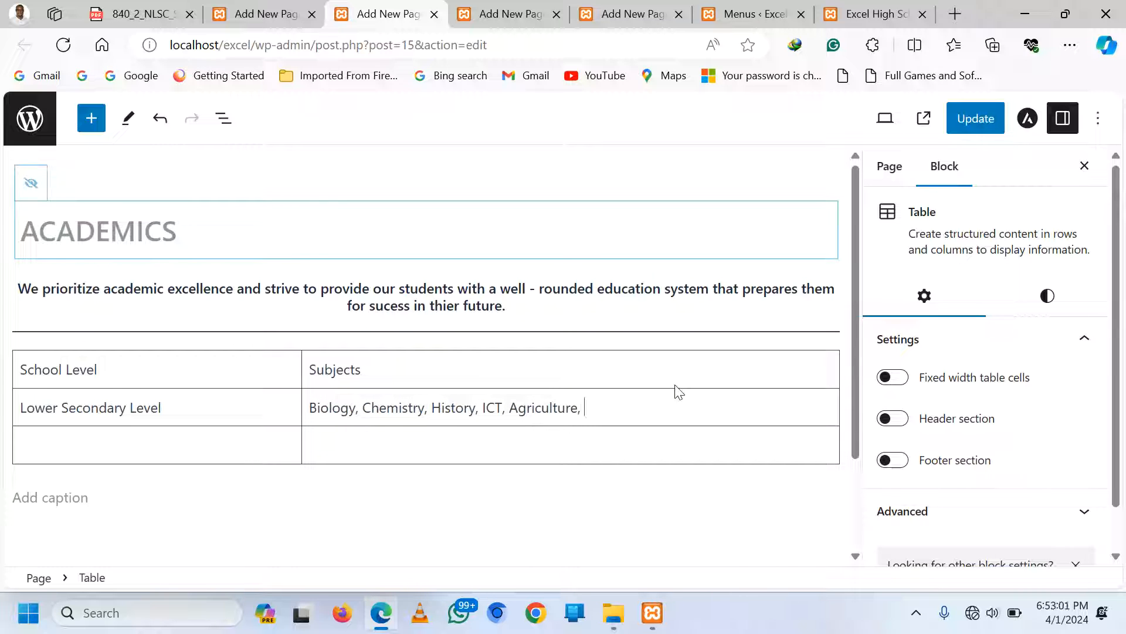
pyautogui.write('En')
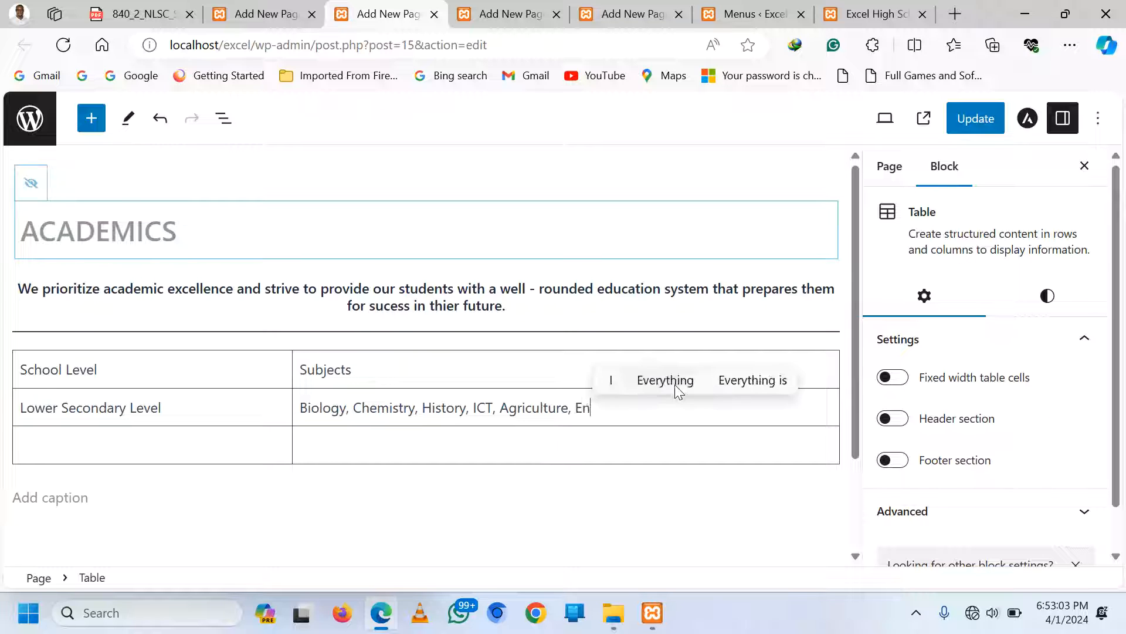
pyautogui.write('trepre')
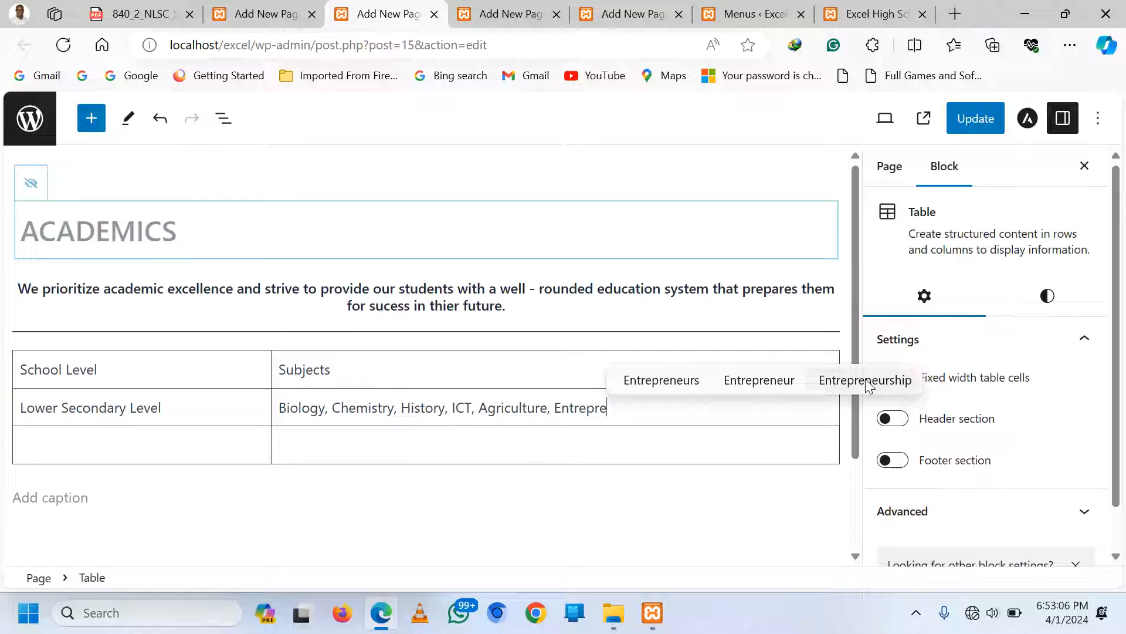
pyautogui.click(865, 379)
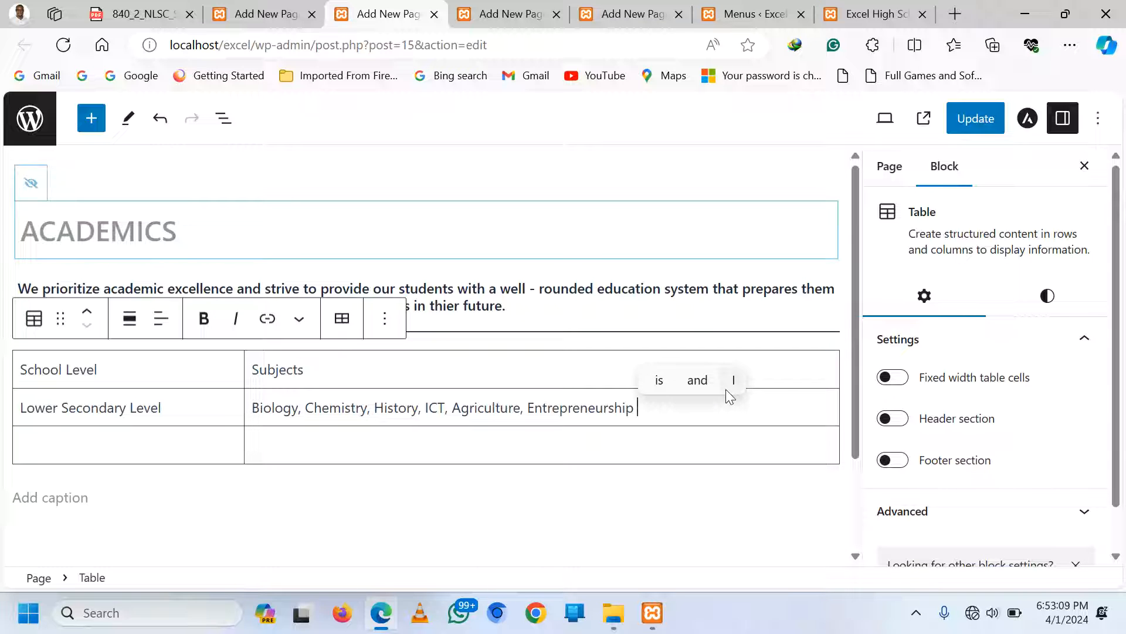
pyautogui.press('BackSpace')
pyautogui.write(', Eng')
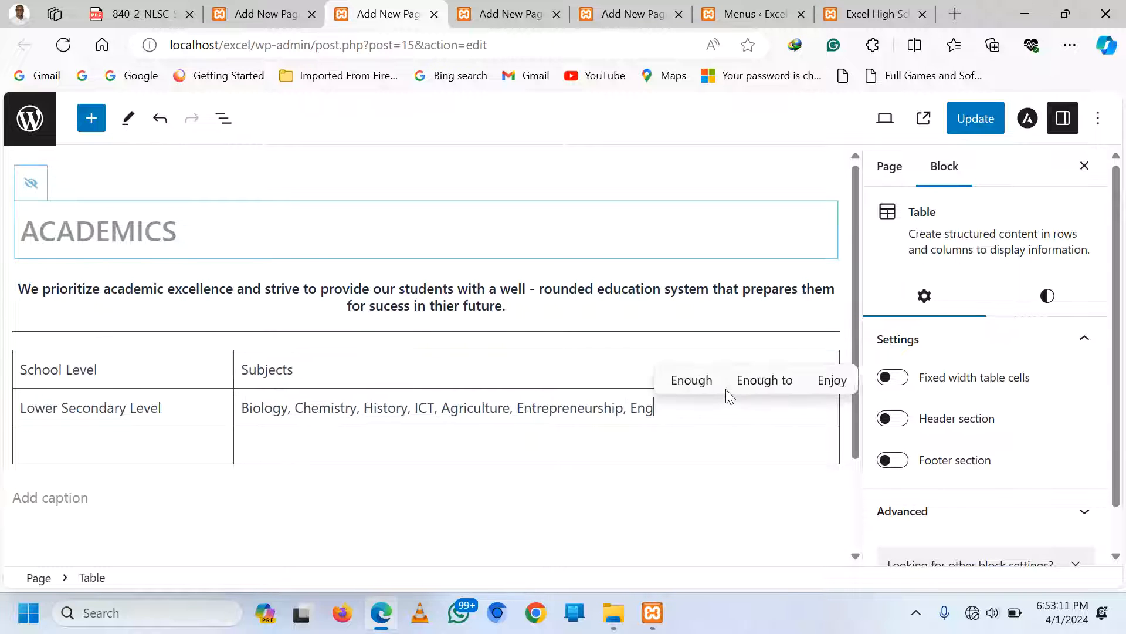
pyautogui.write('lish')
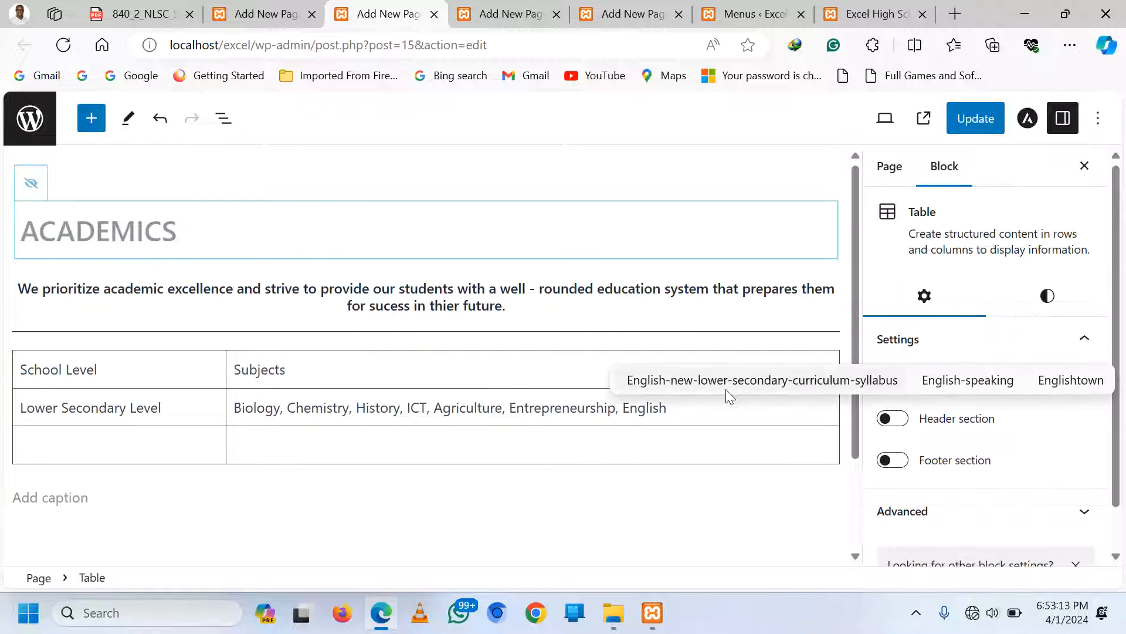
pyautogui.write(', Liter')
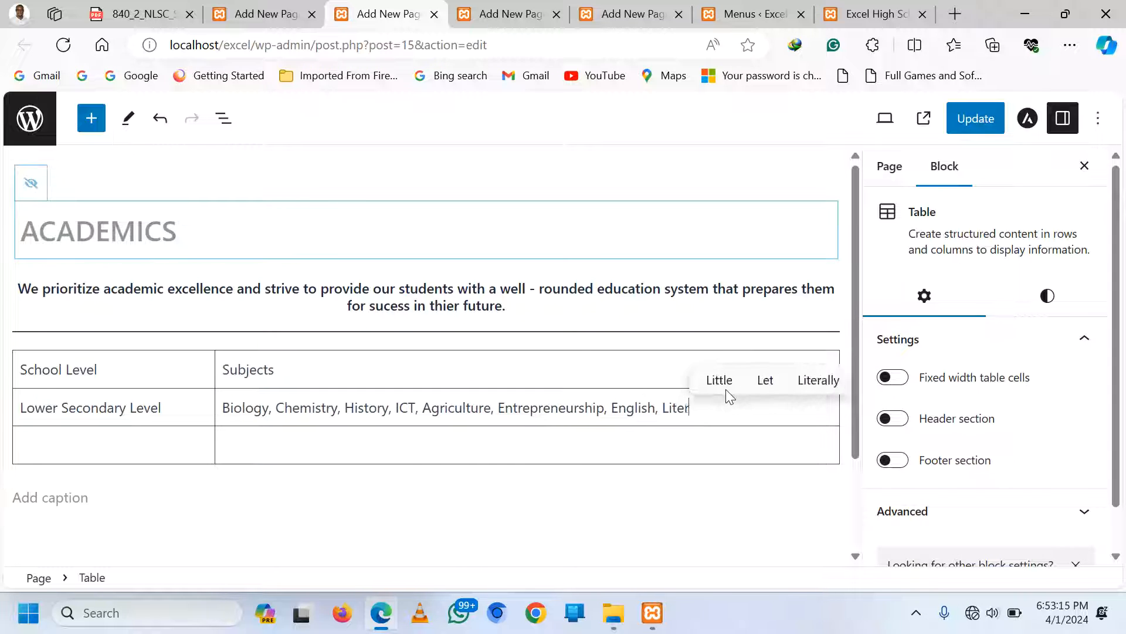
pyautogui.write('ature')
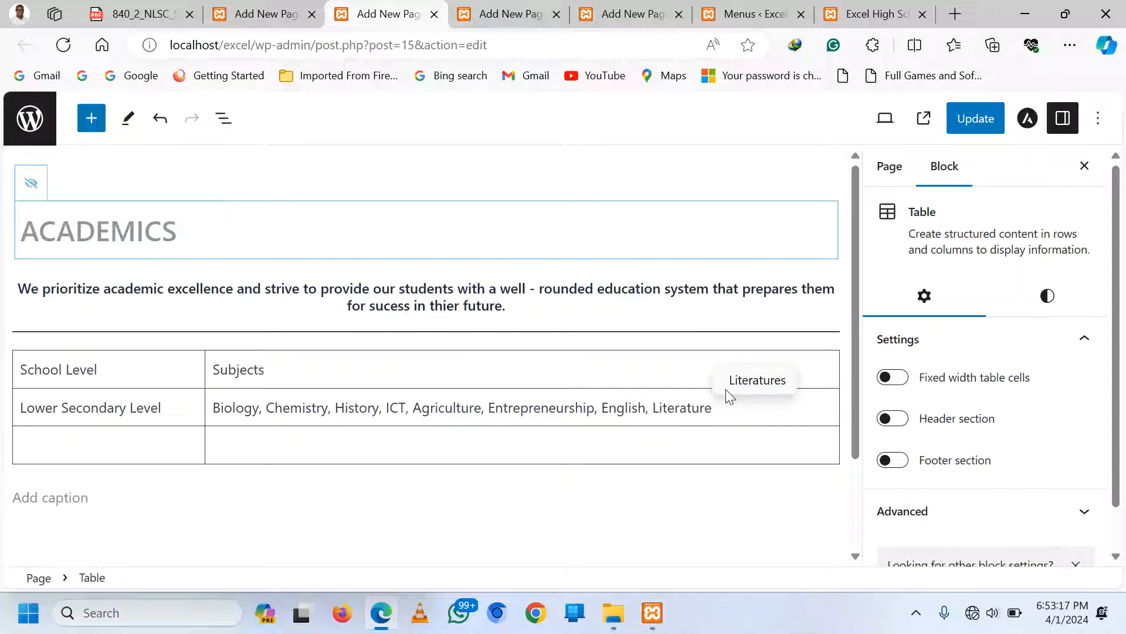
pyautogui.write(', ')
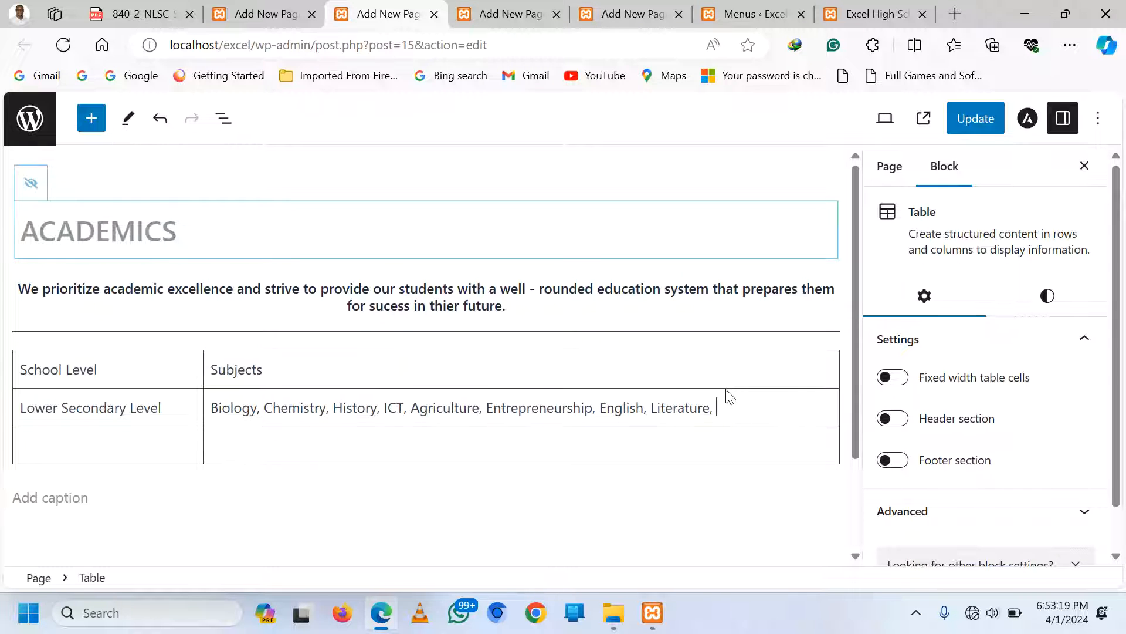
pyautogui.write('Mathemati')
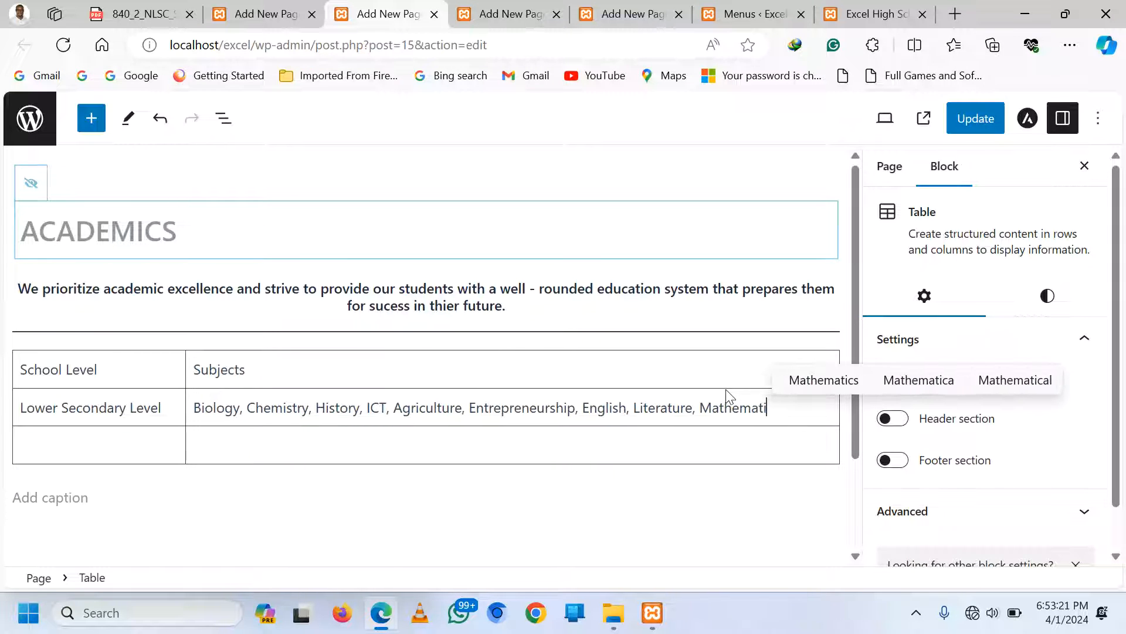
pyautogui.write('cs, Physics')
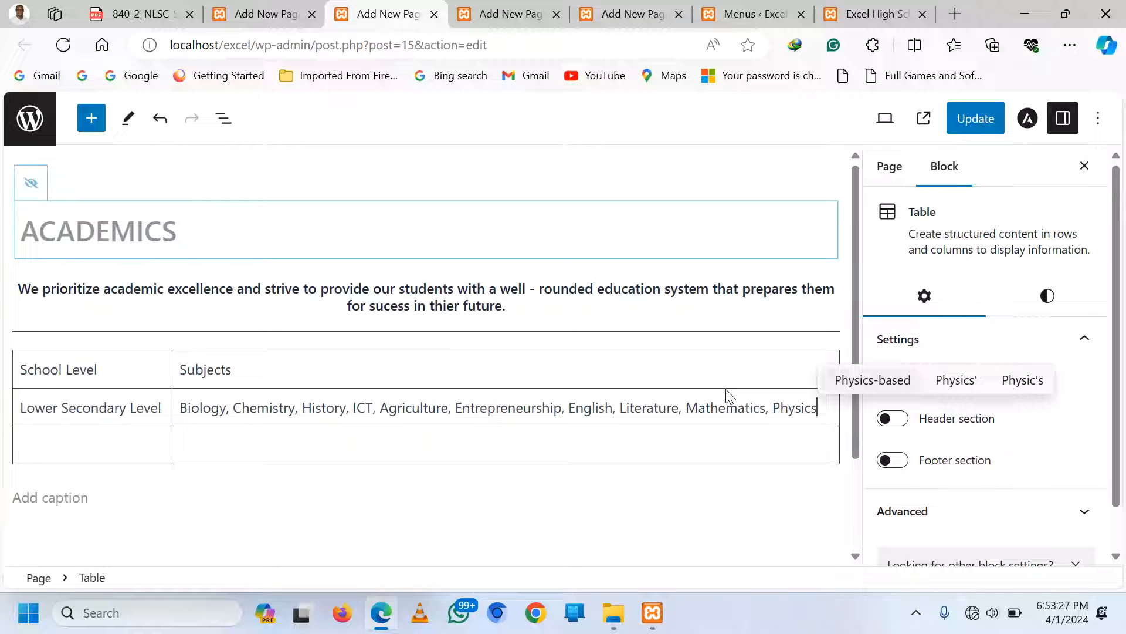
pyautogui.write(', ')
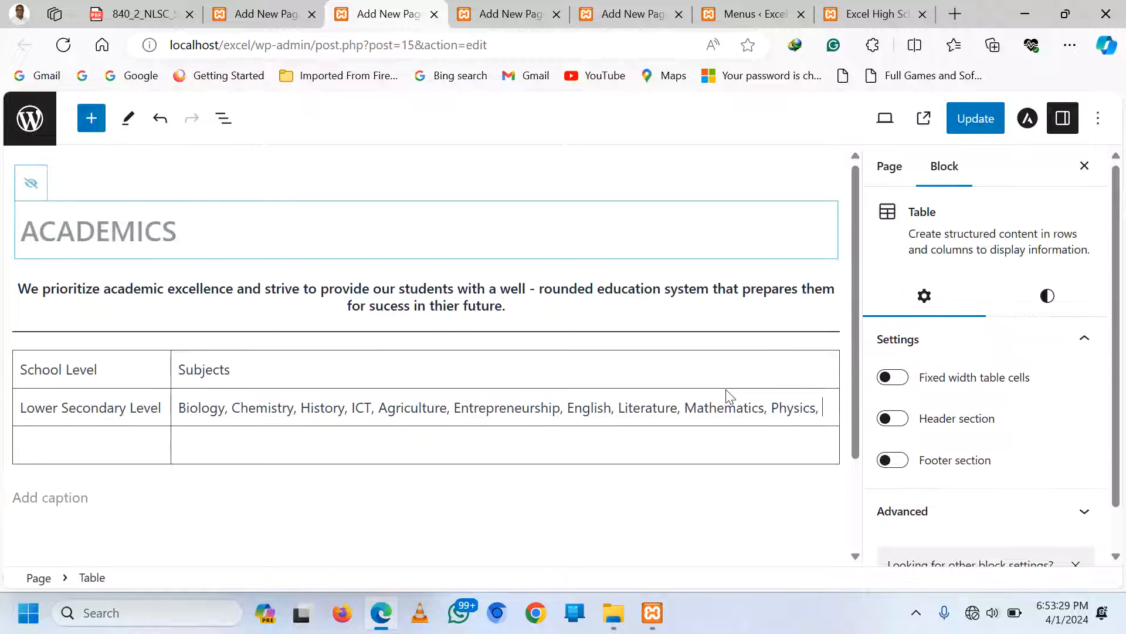
pyautogui.write('CRE, IR')
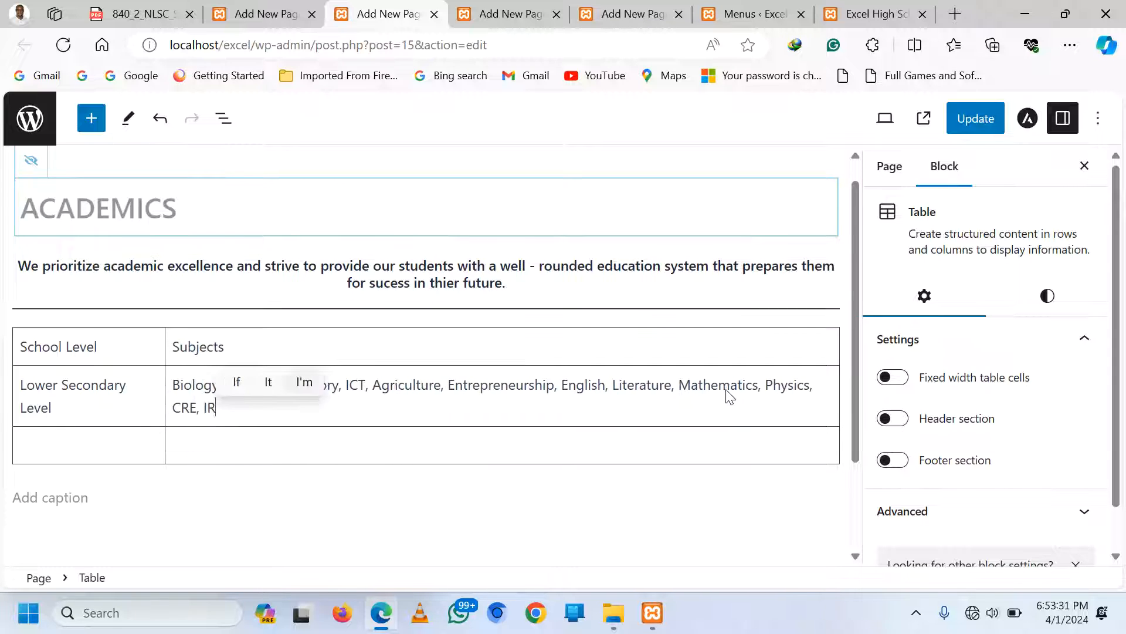
pyautogui.write('E, Physic')
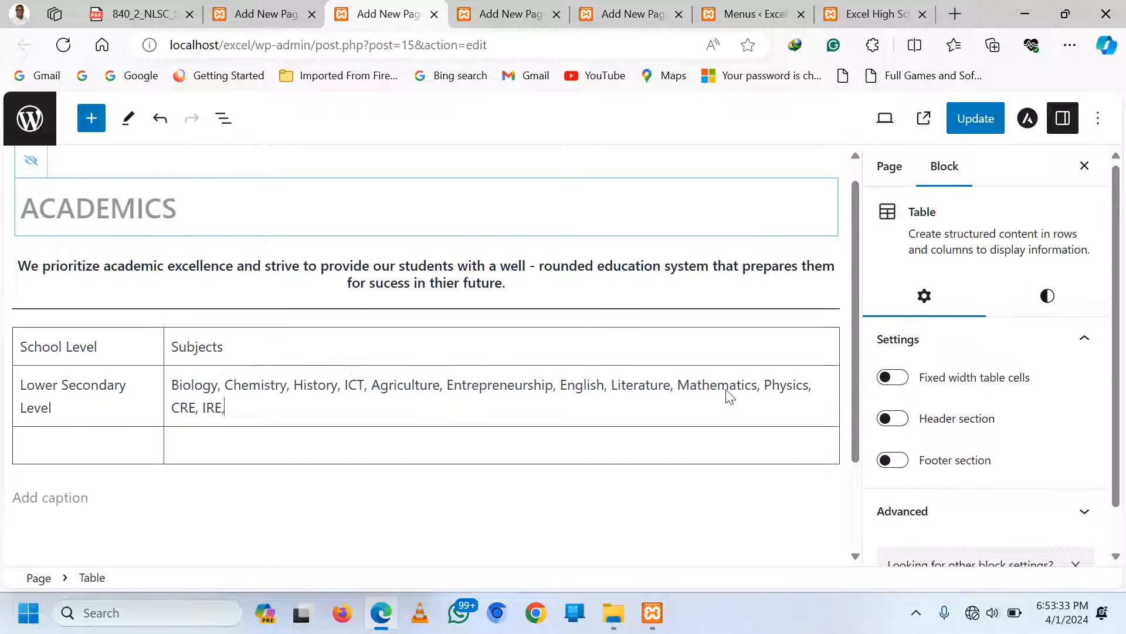
pyautogui.write('al ')
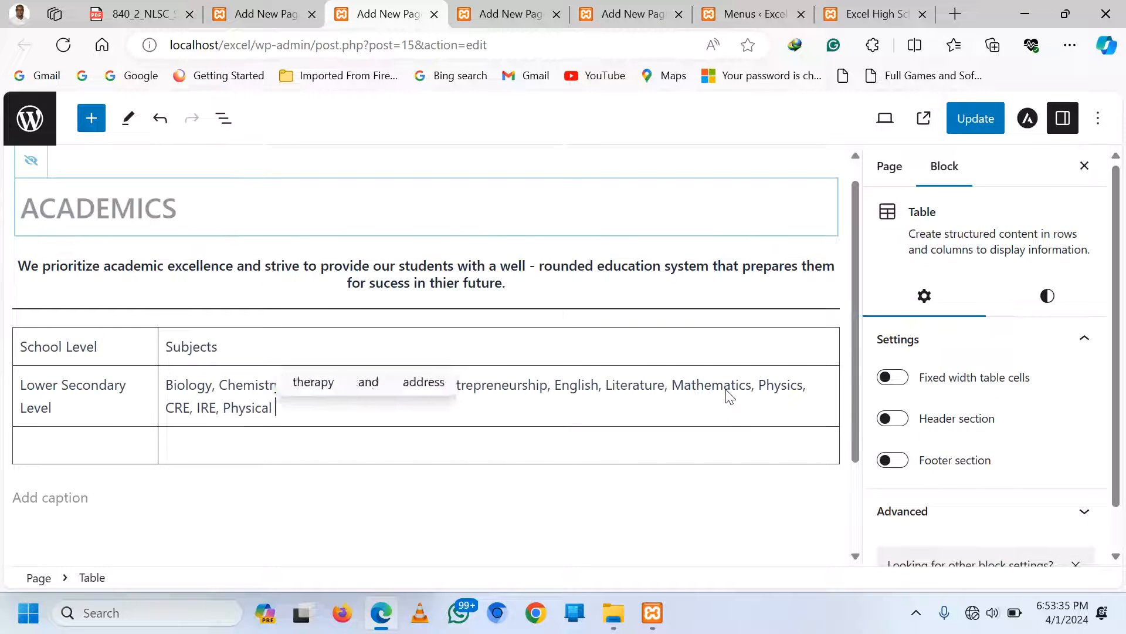
pyautogui.write('Education')
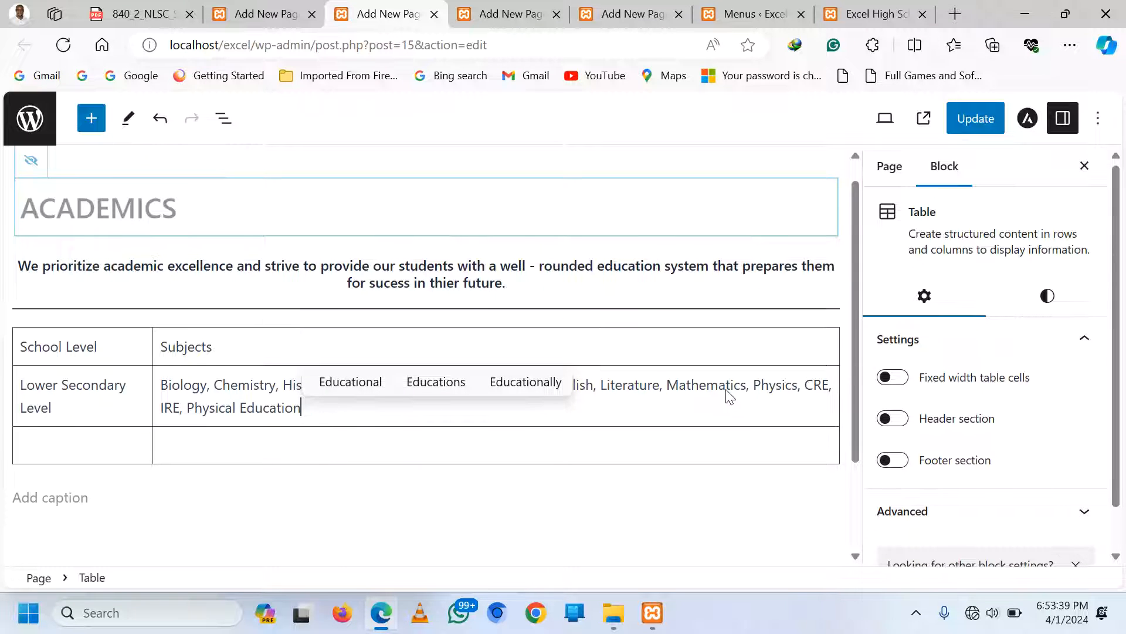
# Enter 'Advanced Level' in row 3's School Level cell, then insert 'Secondary' to make 'Advanced Secondary Level'
pyautogui.click(79, 440)
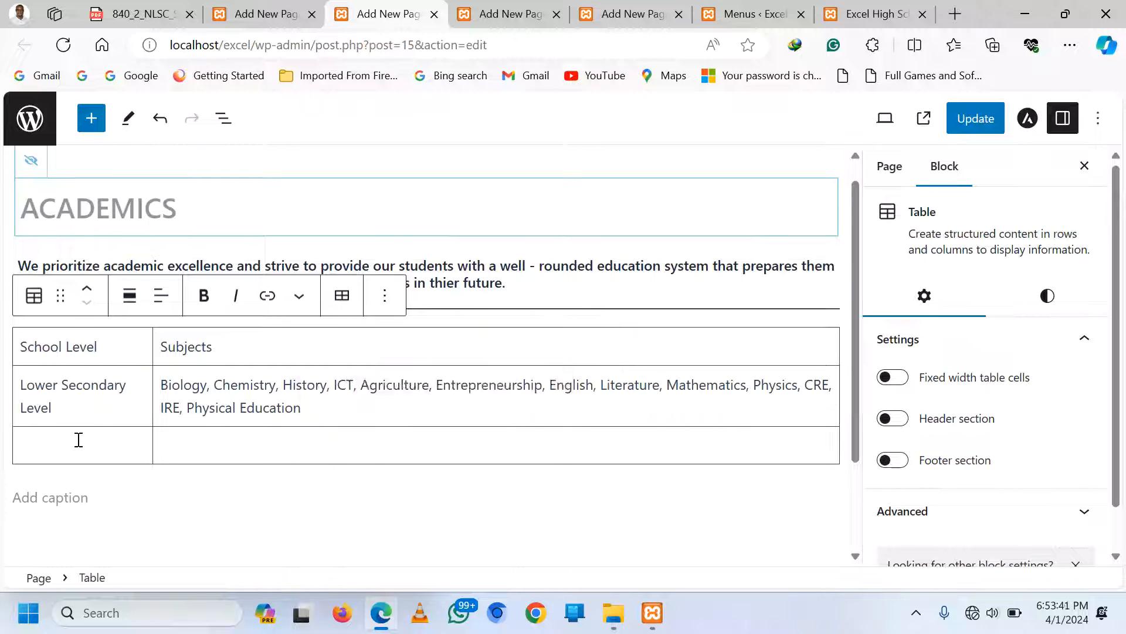
pyautogui.write('Advance')
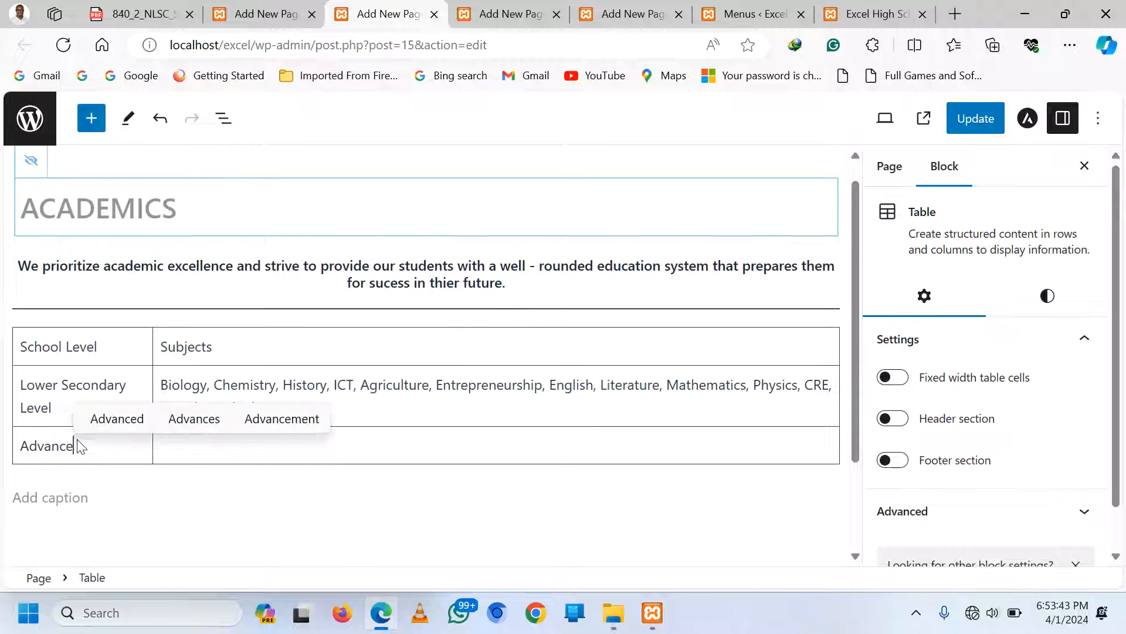
pyautogui.write('d Level')
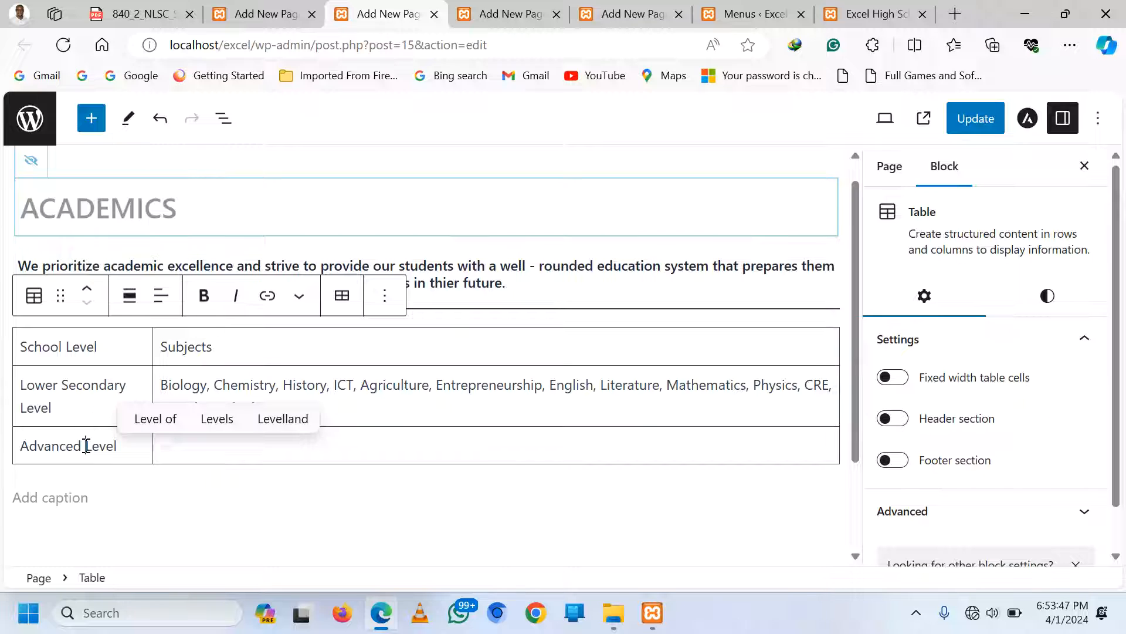
pyautogui.click(86, 446)
pyautogui.write('Secondary')
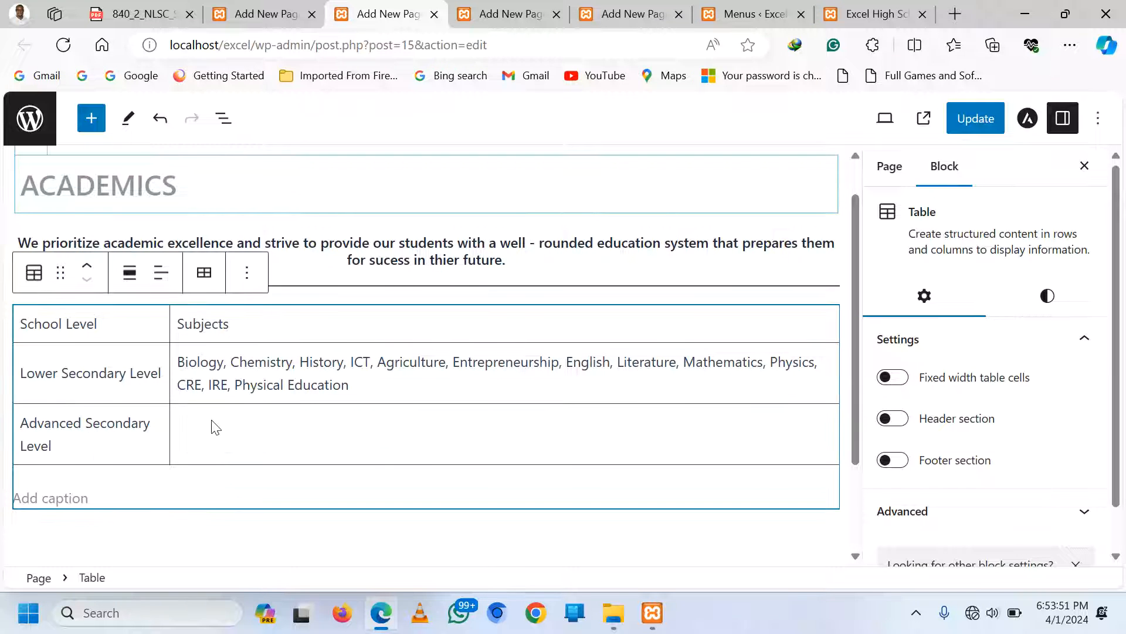
pyautogui.click(249, 444)
# Type the subject combinations BCM, PCM, PEM, MEG, HEG, DEG, GEA, DEL, HLD, fixing typos
pyautogui.write('BC')
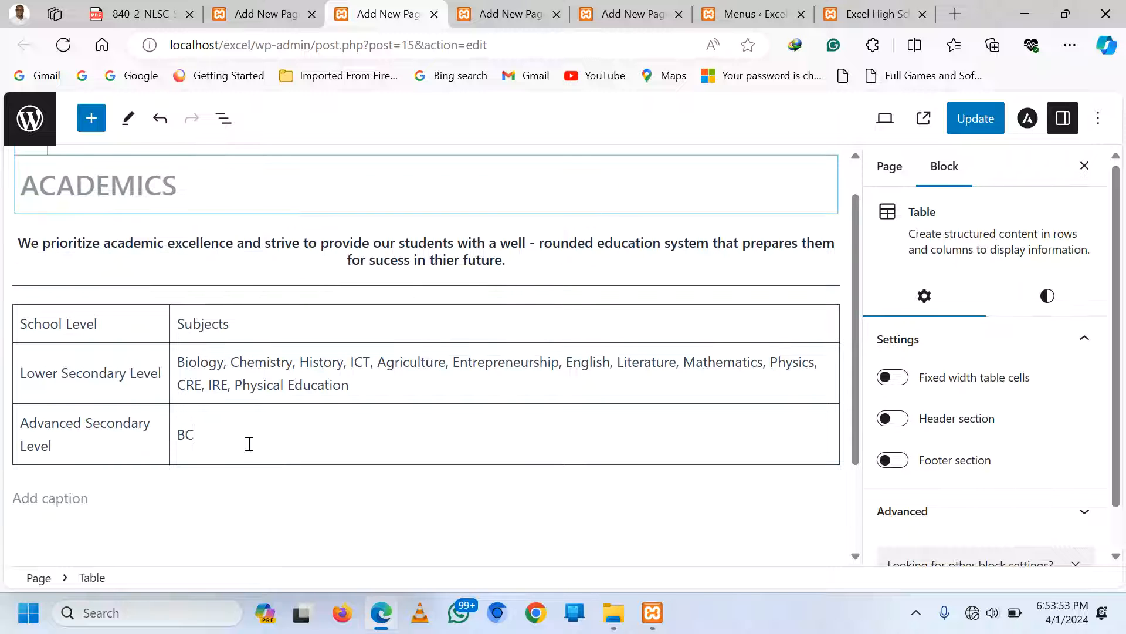
pyautogui.write('M, PCM.')
pyautogui.write(', PCM,')
pyautogui.write(' PEM')
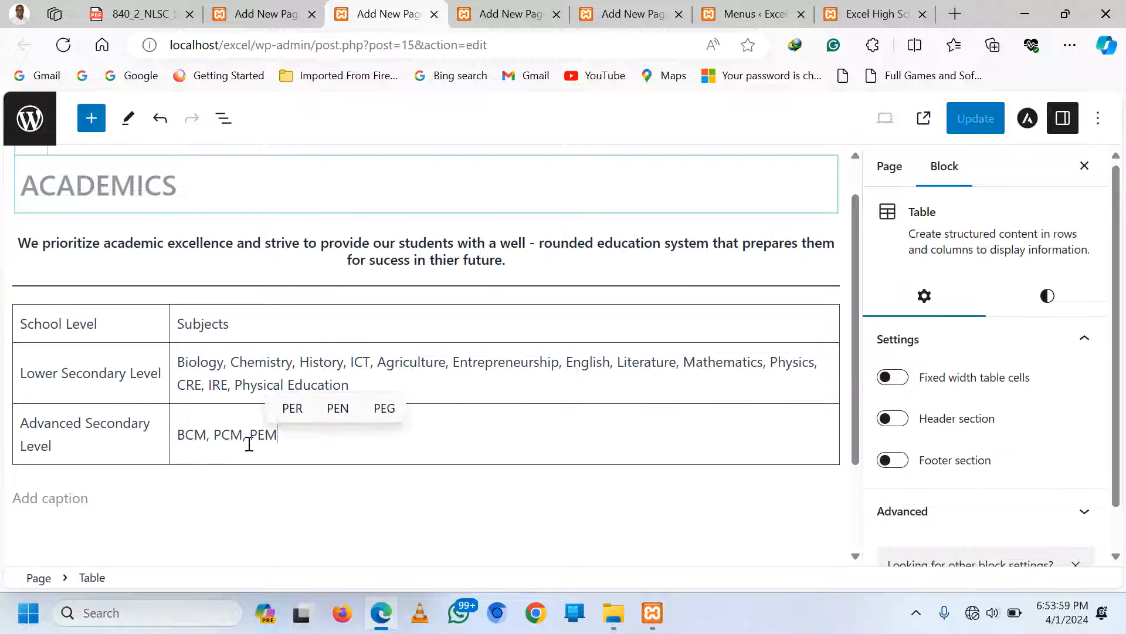
pyautogui.write(', MEG,')
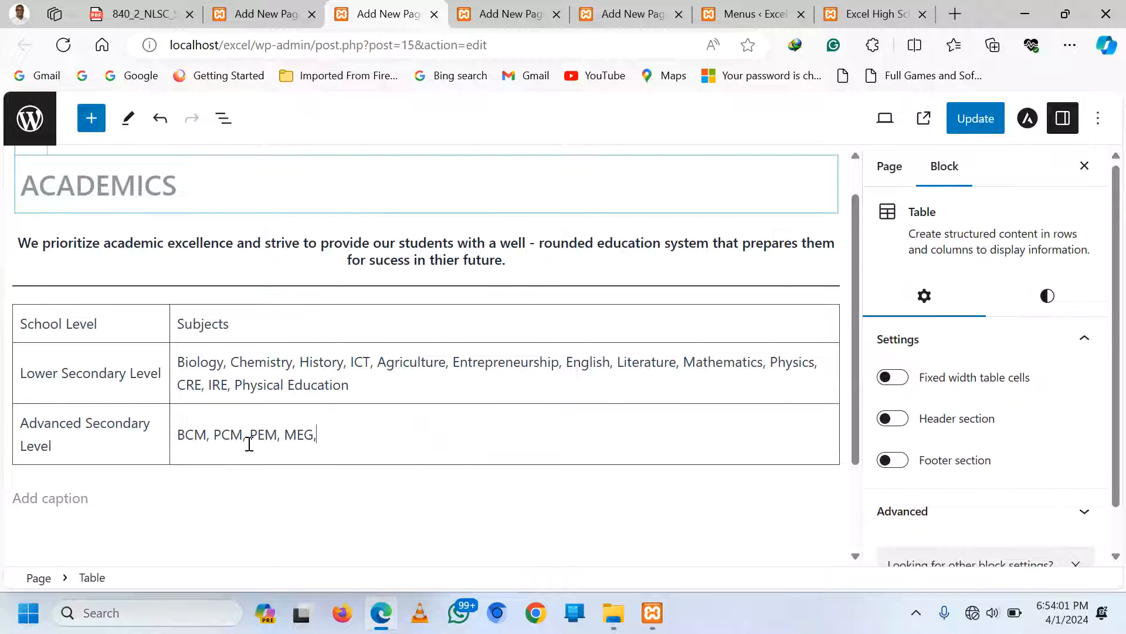
pyautogui.write(' HEG, DEG,GEA,')
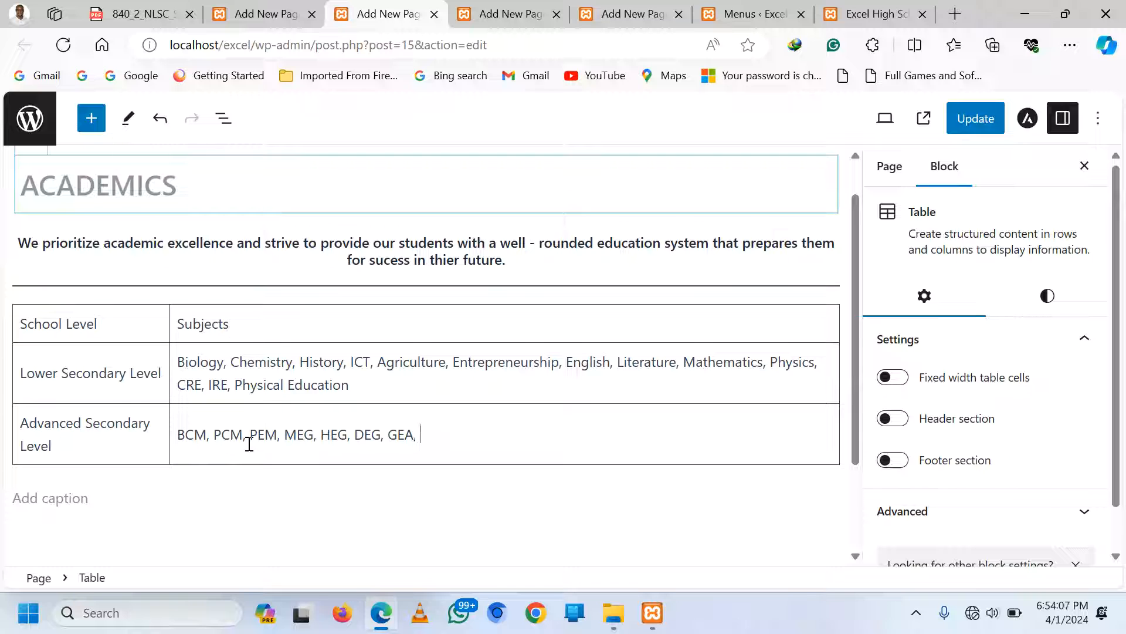
pyautogui.write(' GEA')
pyautogui.press('BackSpace')
pyautogui.write('DE')
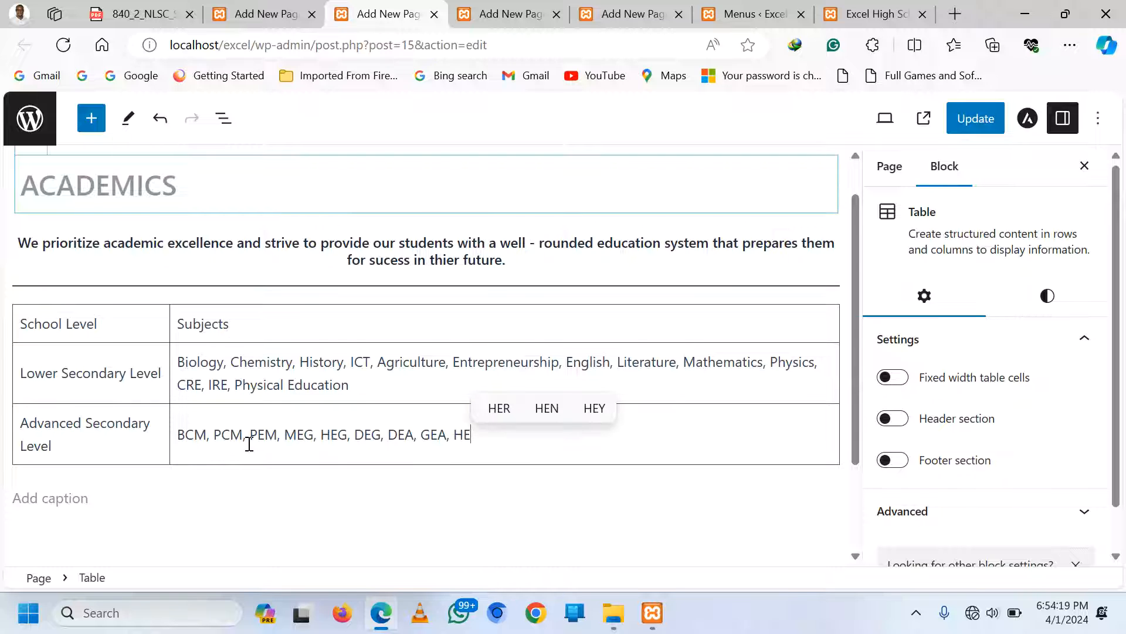
pyautogui.write('L')
pyautogui.press('BackSpace')
pyautogui.write('D')
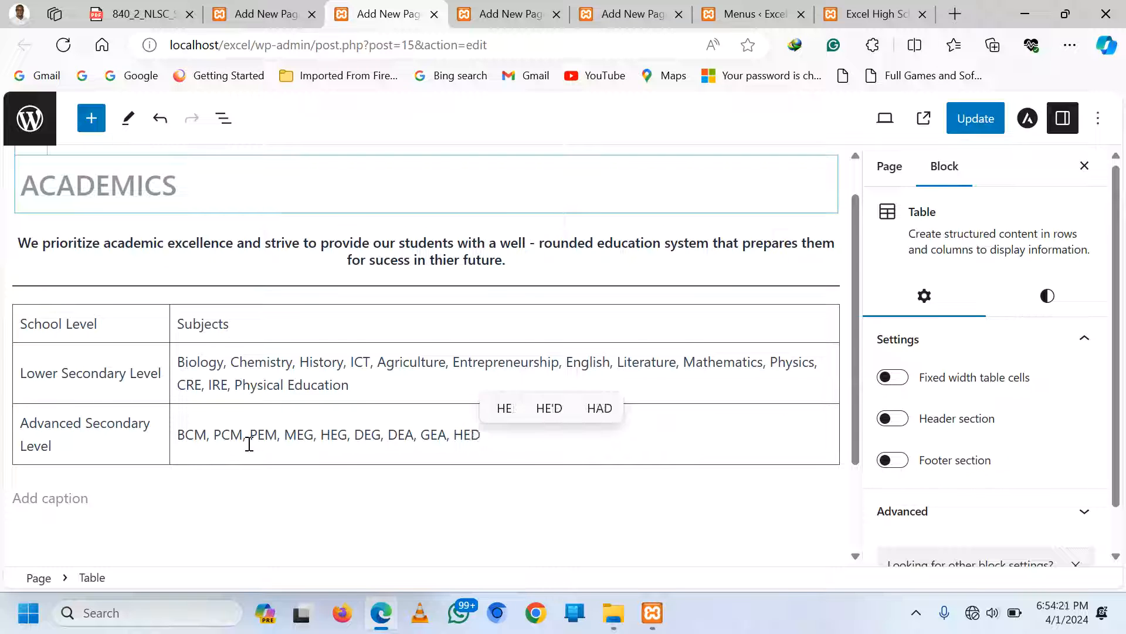
pyautogui.write(', HLD,')
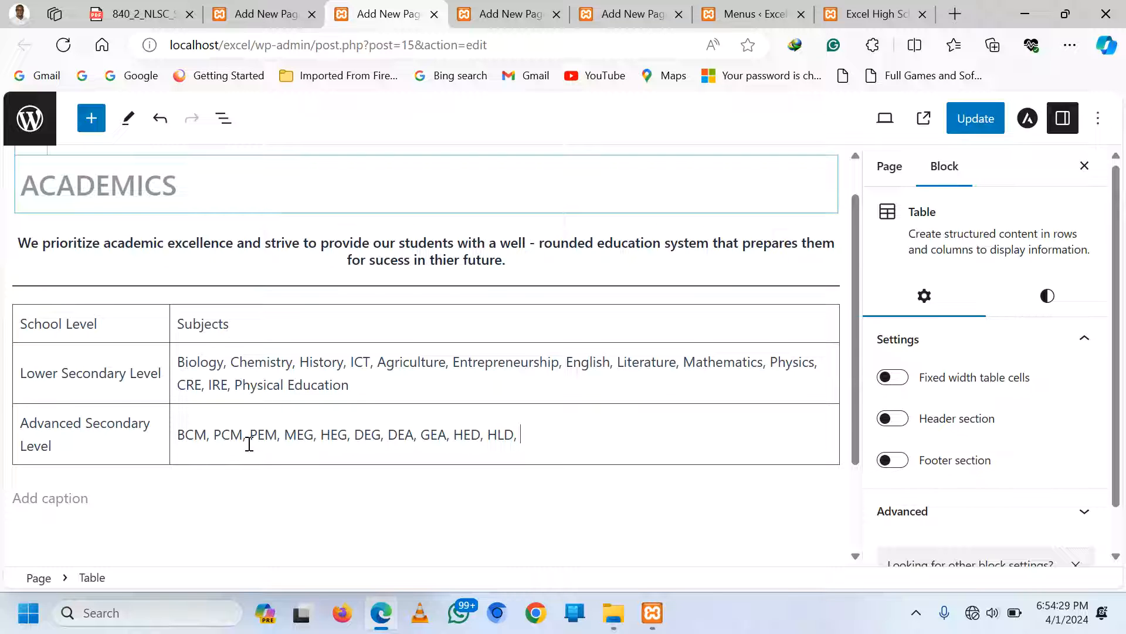
# Add BAC and the note that General Paper is compulsory, plus Sub Mathematics or Sub ICT
pyautogui.write('BAC')
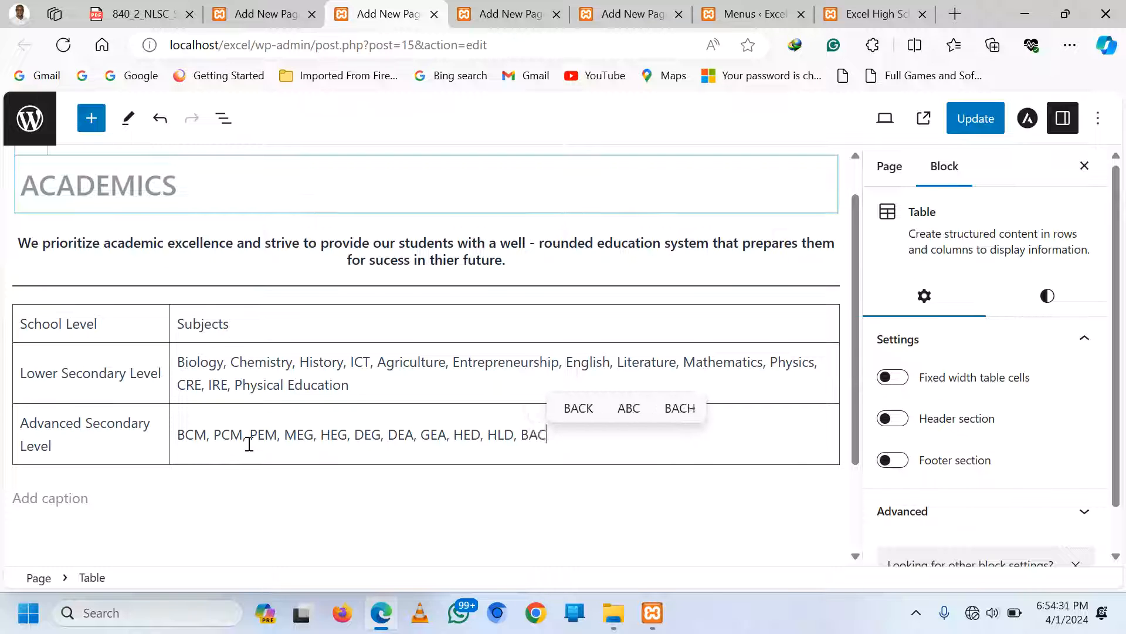
pyautogui.write(',')
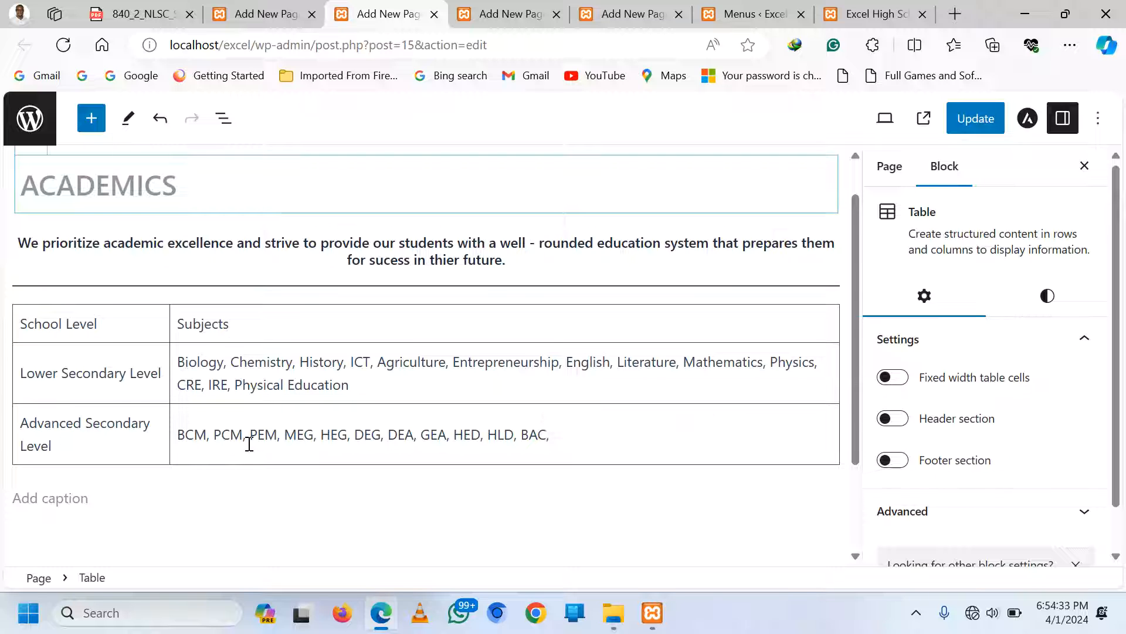
pyautogui.write(' Gen')
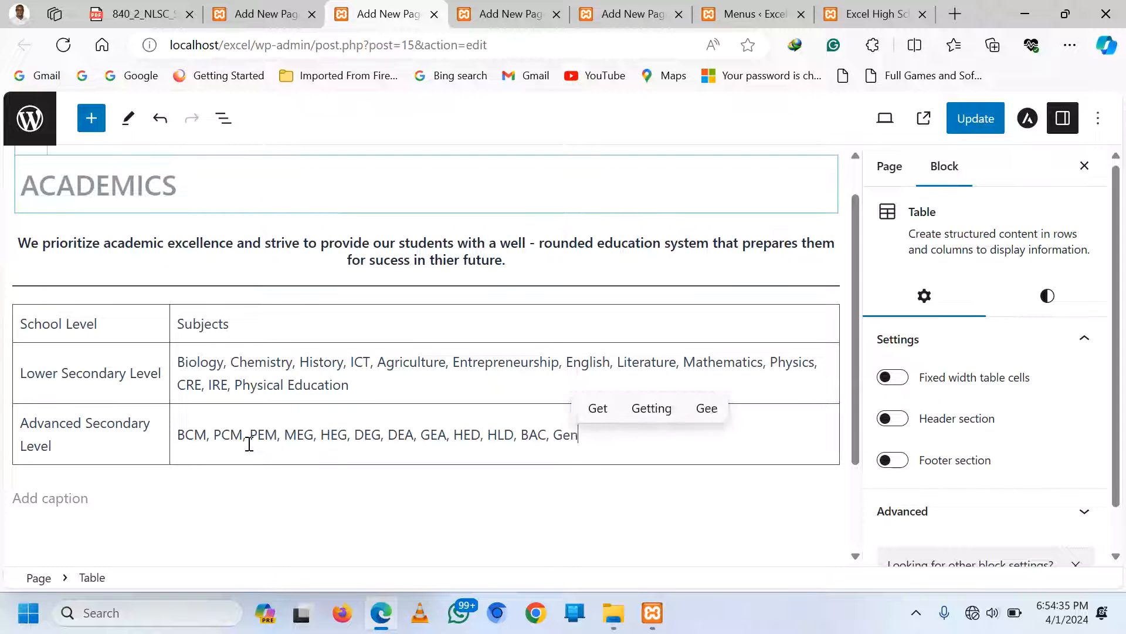
pyautogui.write('eral Pap')
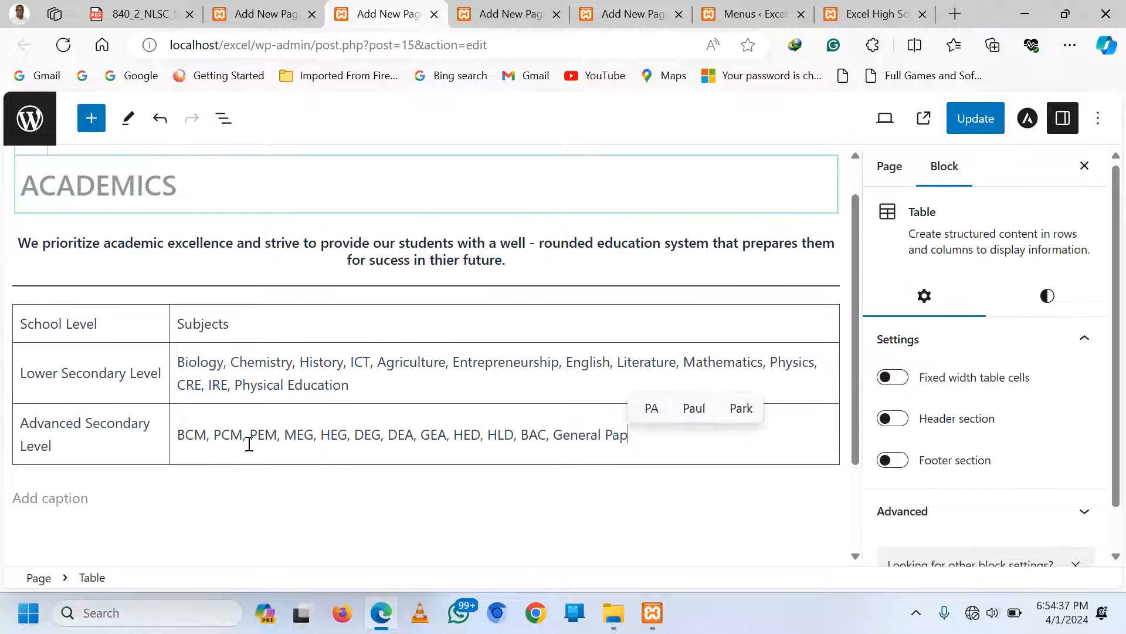
pyautogui.write('er is comp')
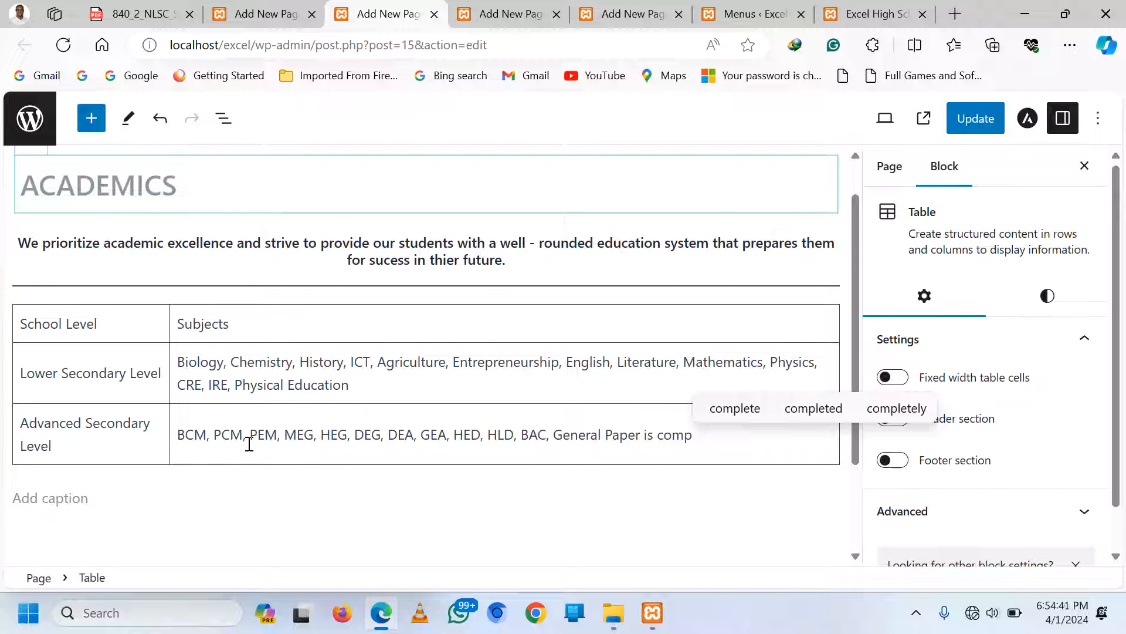
pyautogui.write('ls')
pyautogui.press('BackSpace')
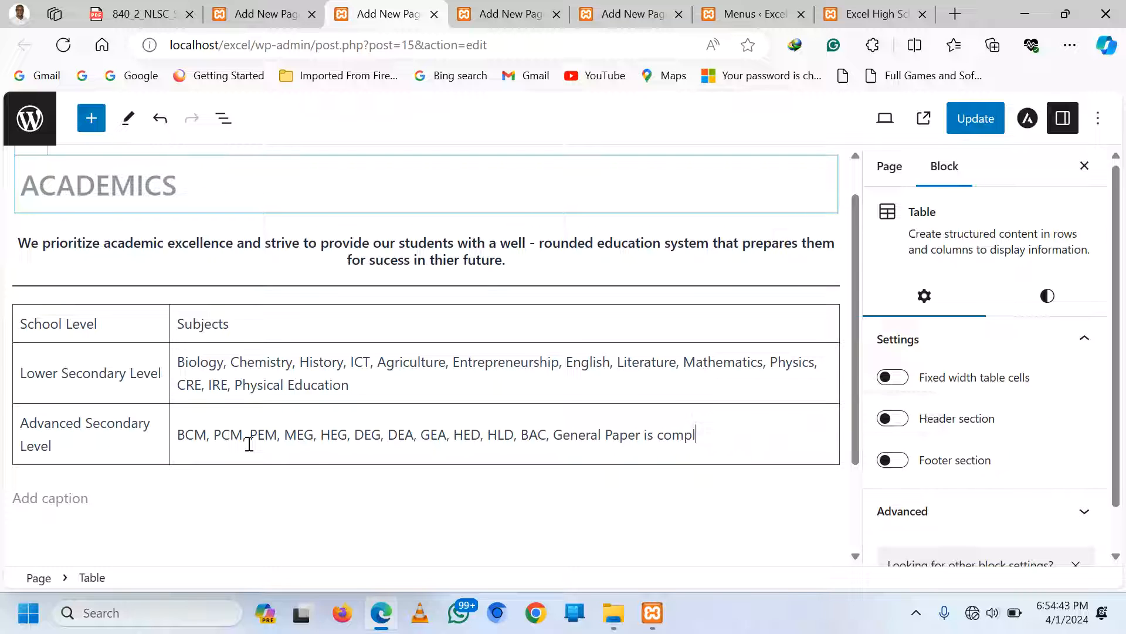
pyautogui.write('u')
pyautogui.press('BackSpace')
pyautogui.press('BackSpace')
pyautogui.write('uls')
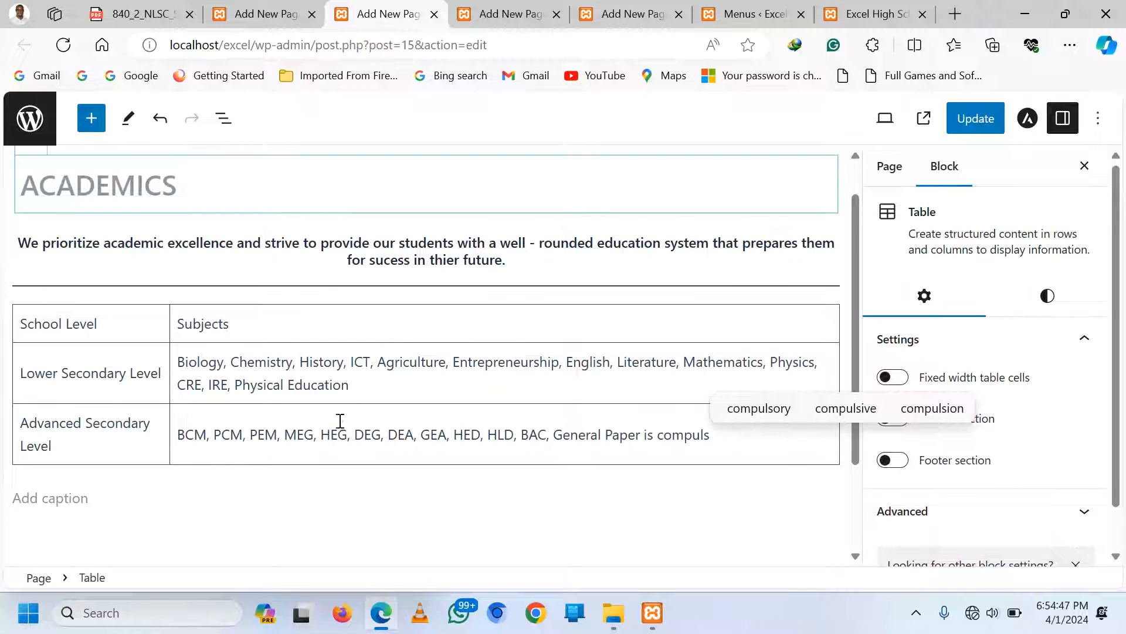
pyautogui.click(760, 412)
pyautogui.write('a')
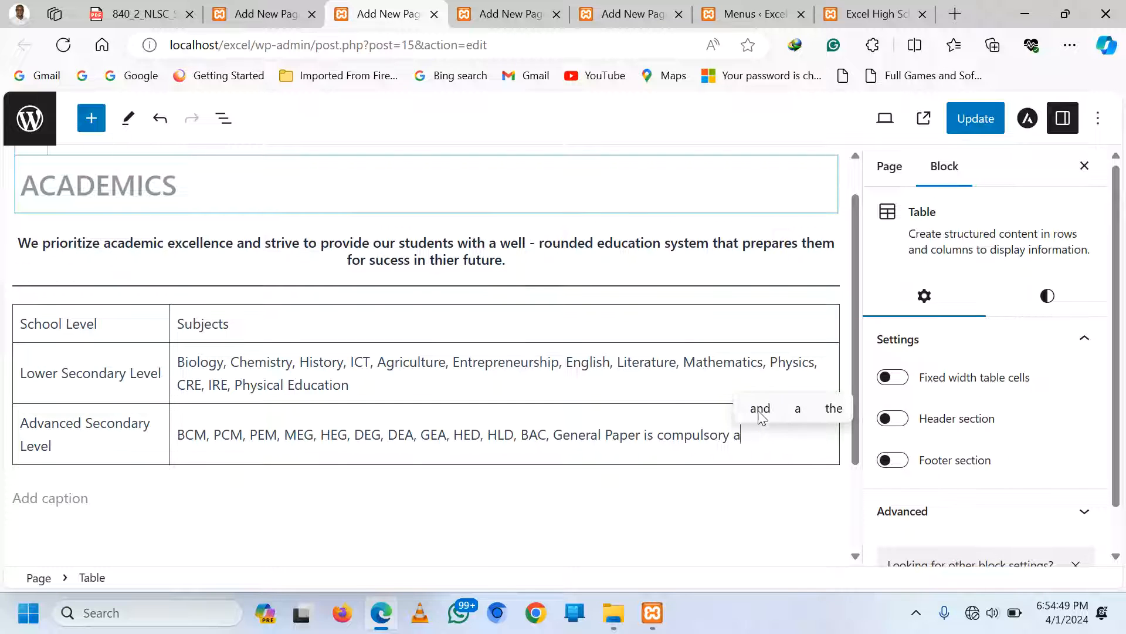
pyautogui.click(760, 411)
pyautogui.write('the acco')
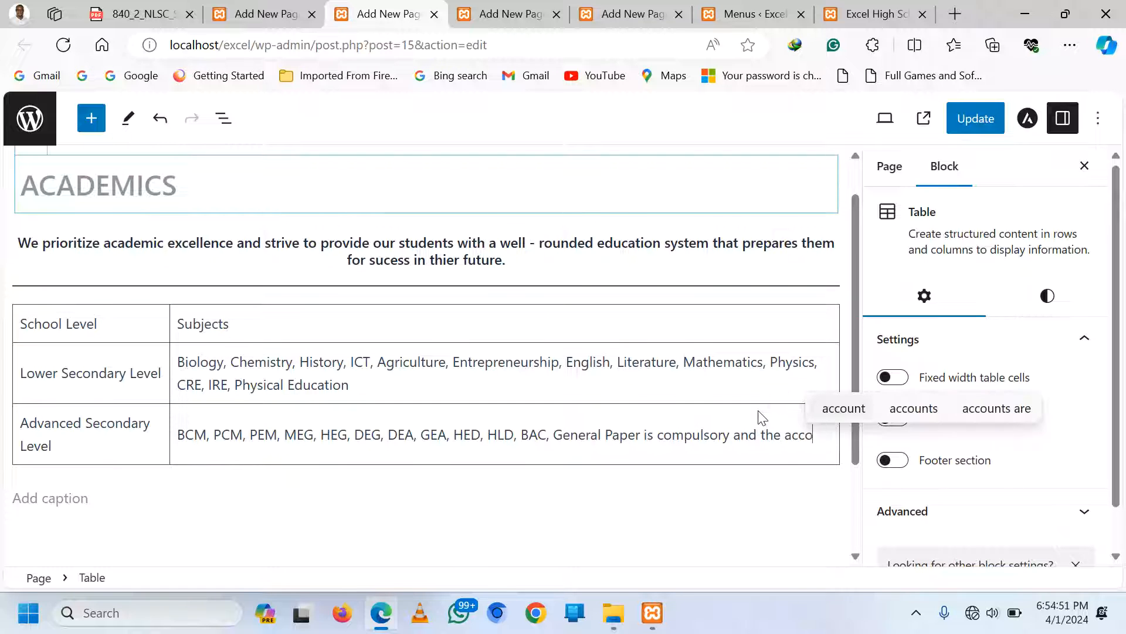
pyautogui.write('rding to ')
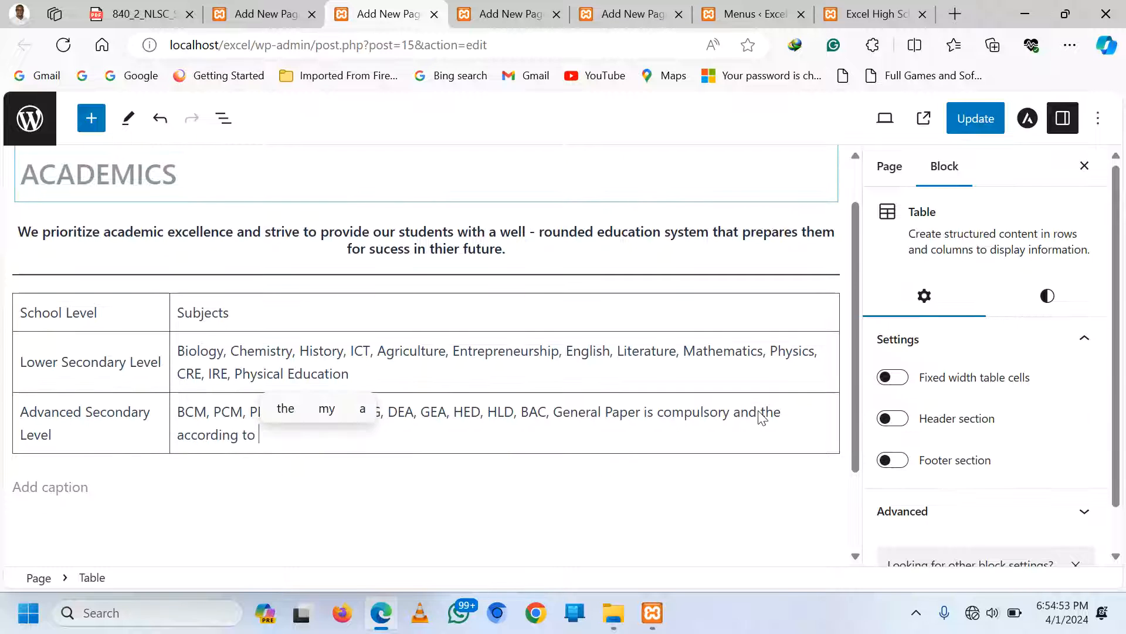
pyautogui.write('subj')
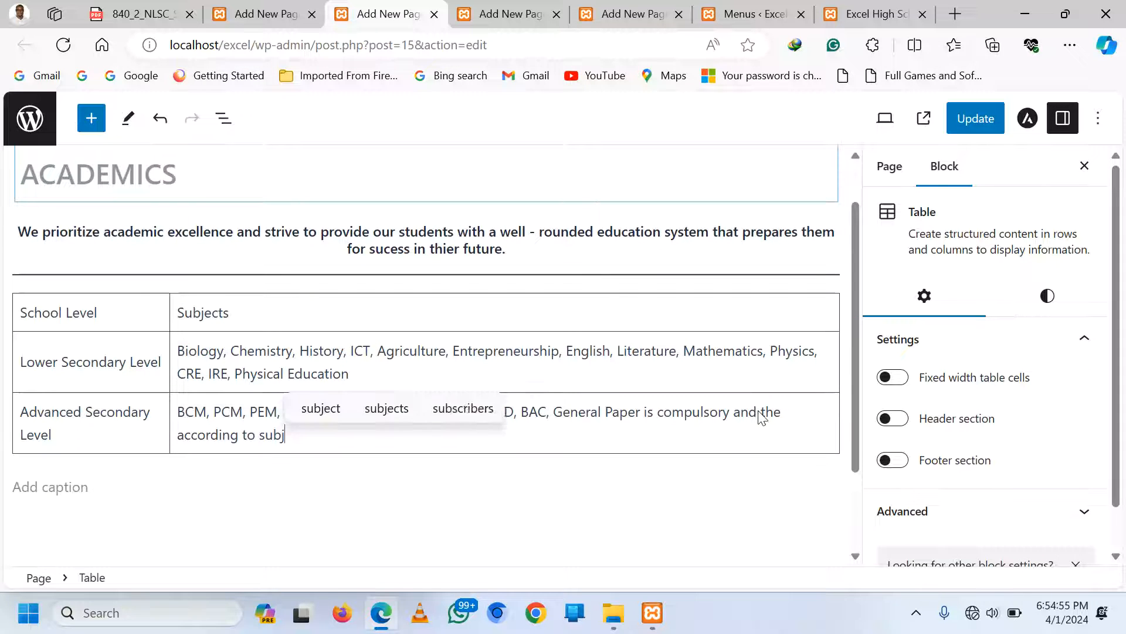
pyautogui.write('ect combin')
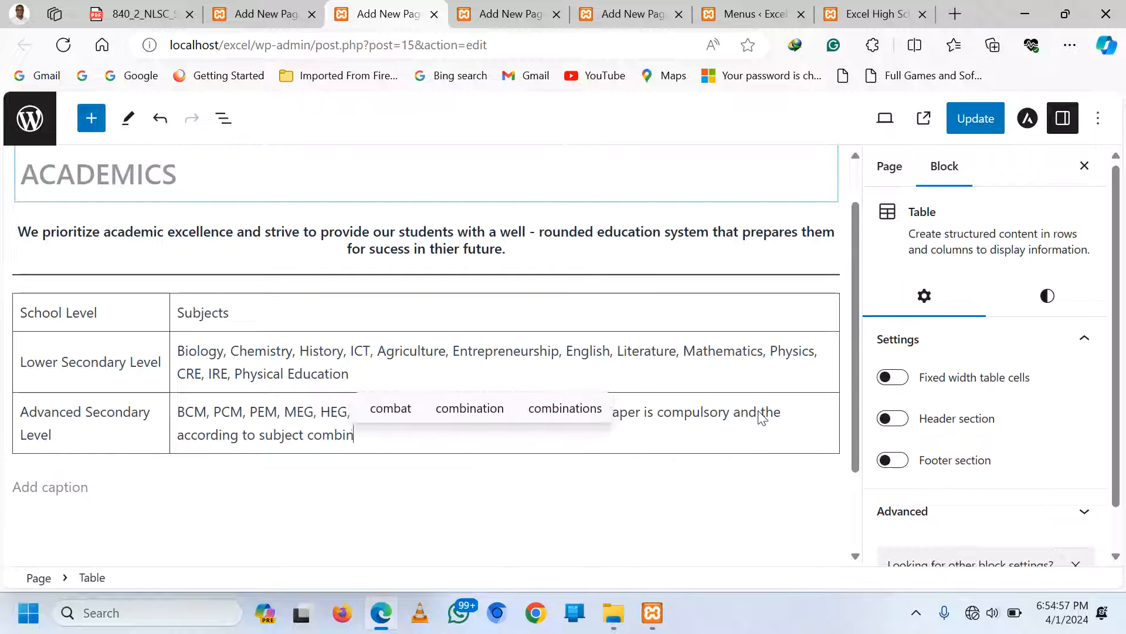
pyautogui.write('ation y')
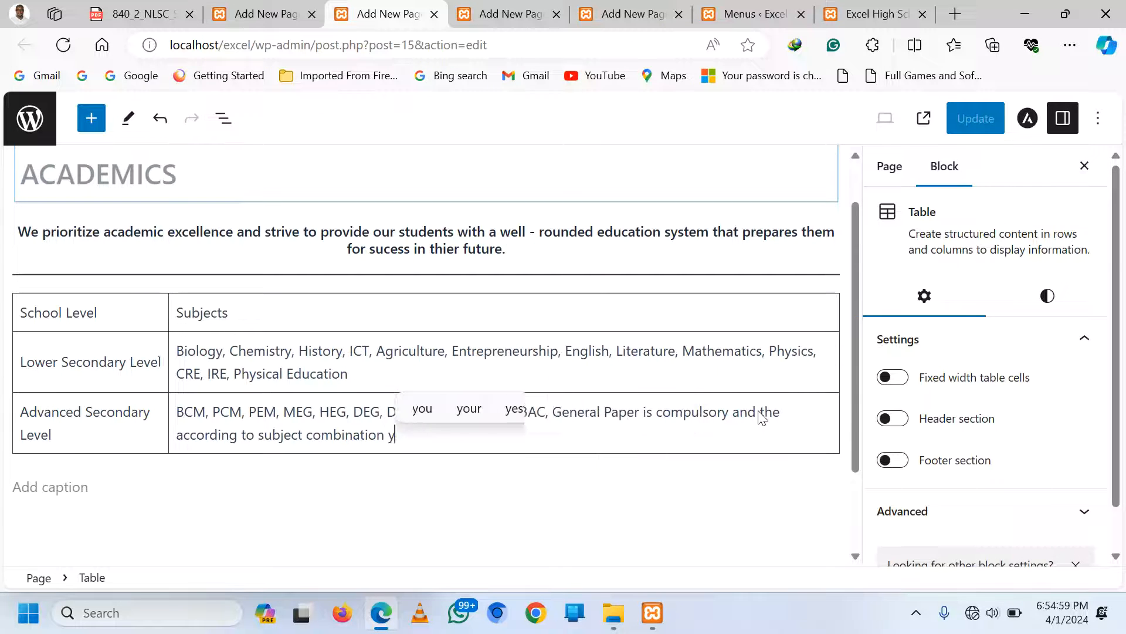
pyautogui.write('ou eithe')
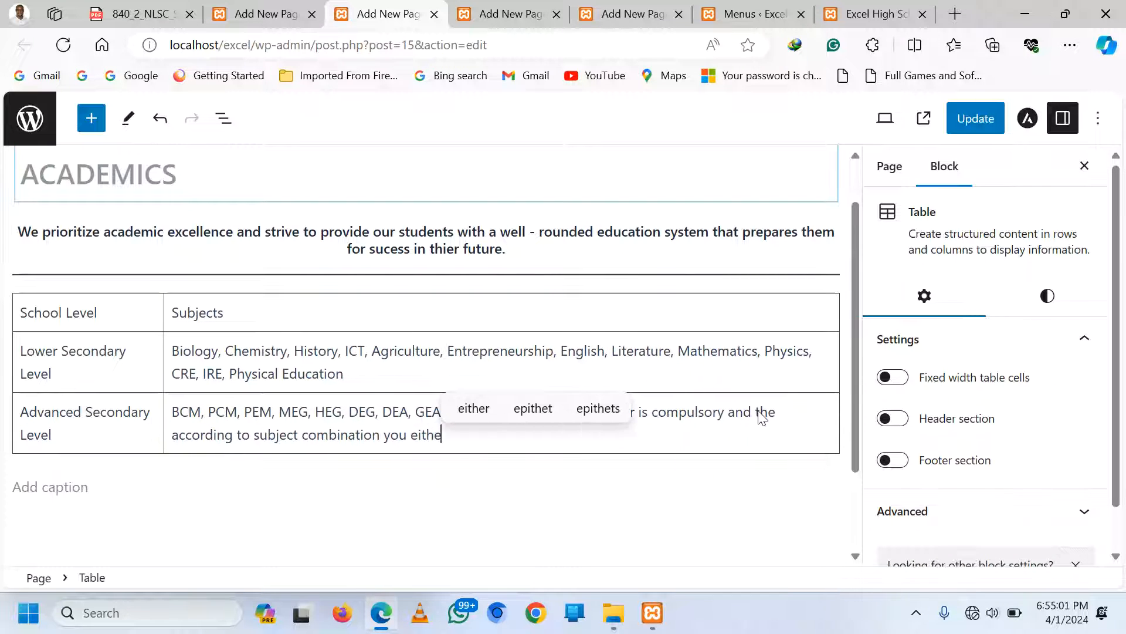
pyautogui.write('r take ')
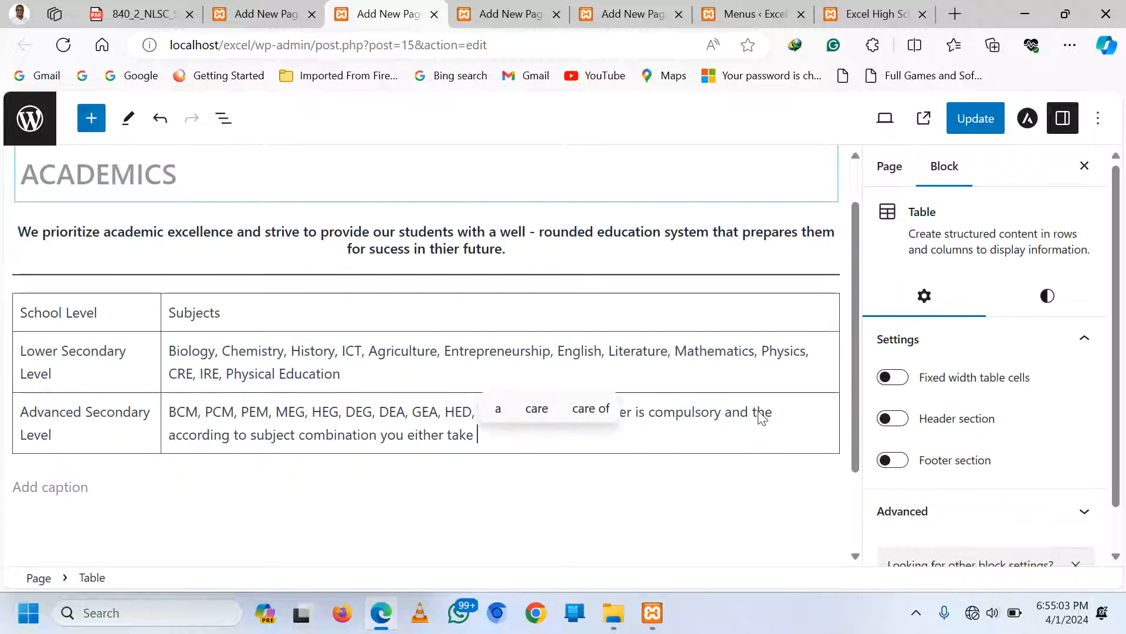
pyautogui.write('Sub Ma')
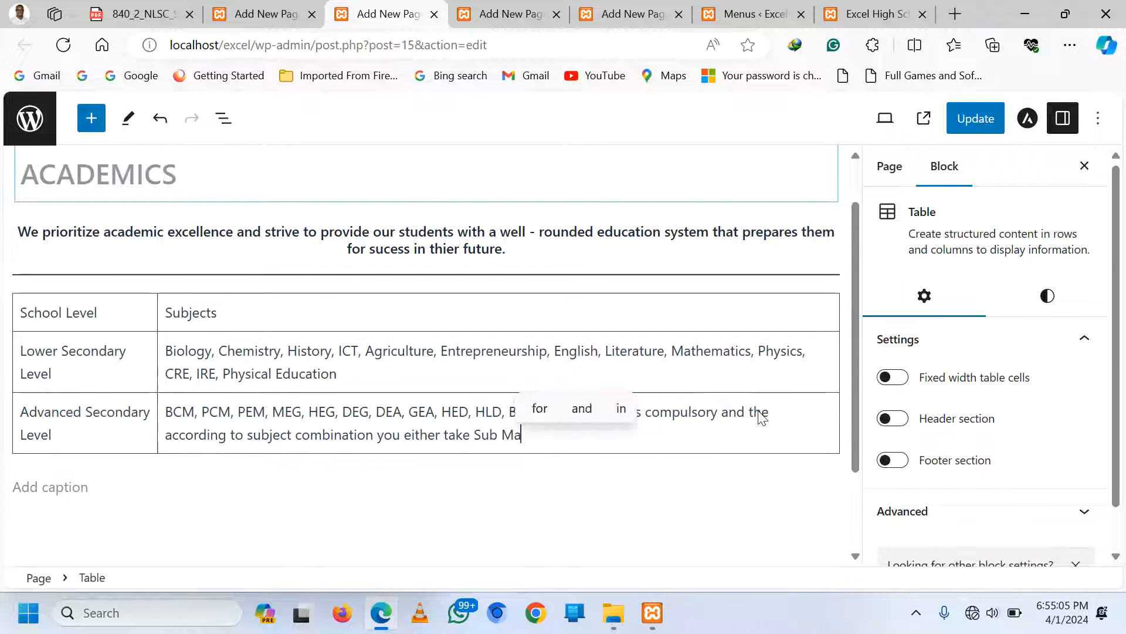
pyautogui.write('thema')
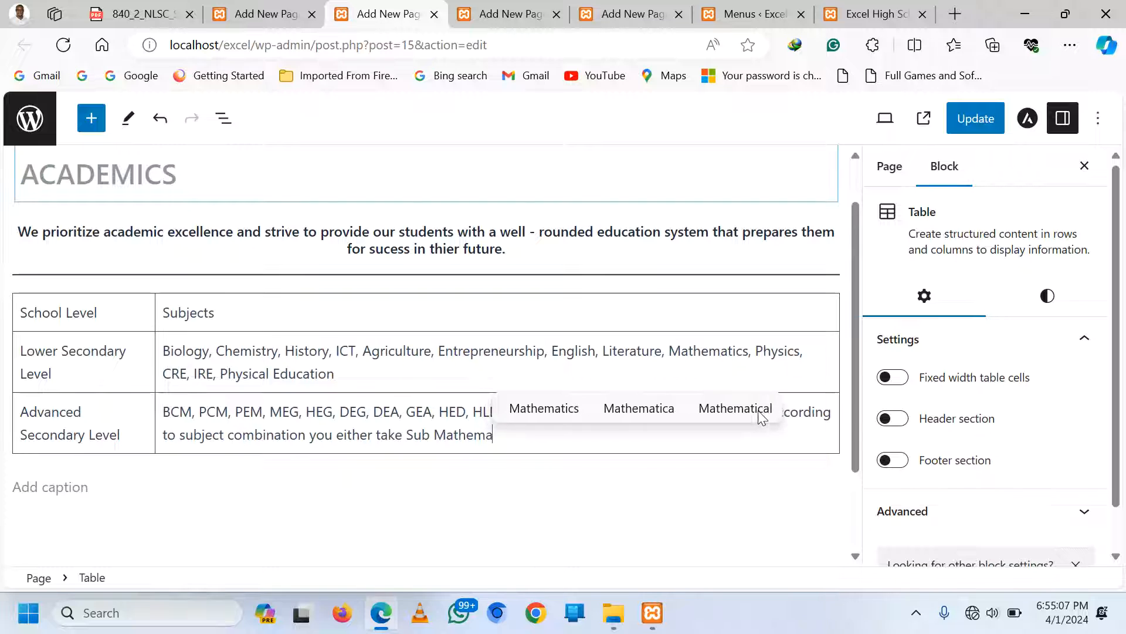
pyautogui.write('tics or S')
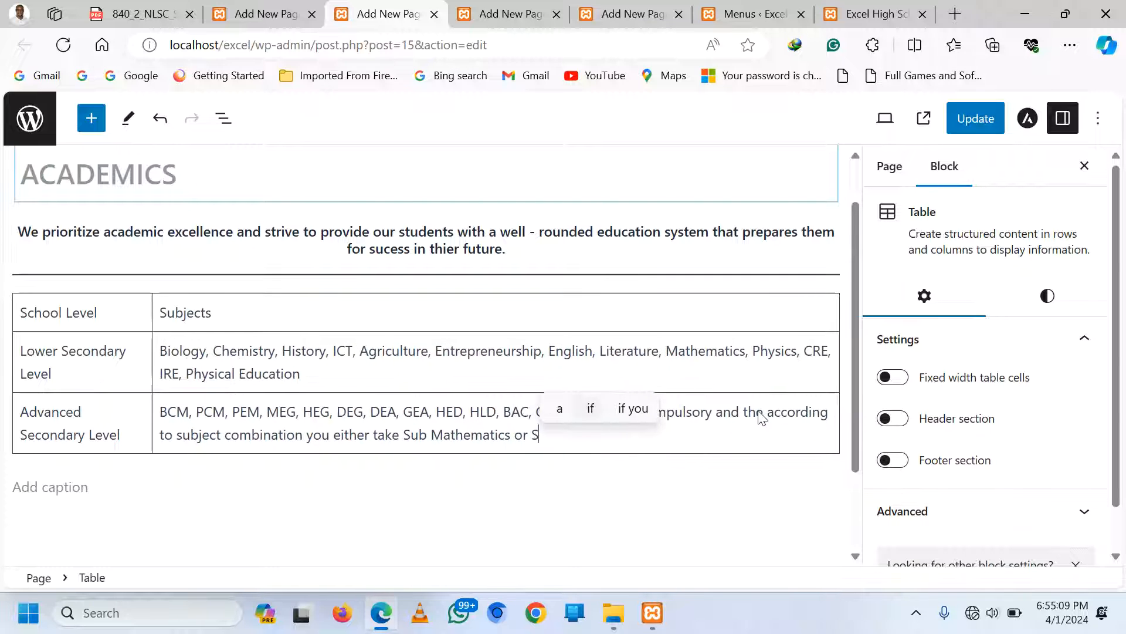
pyautogui.write('ub ICT')
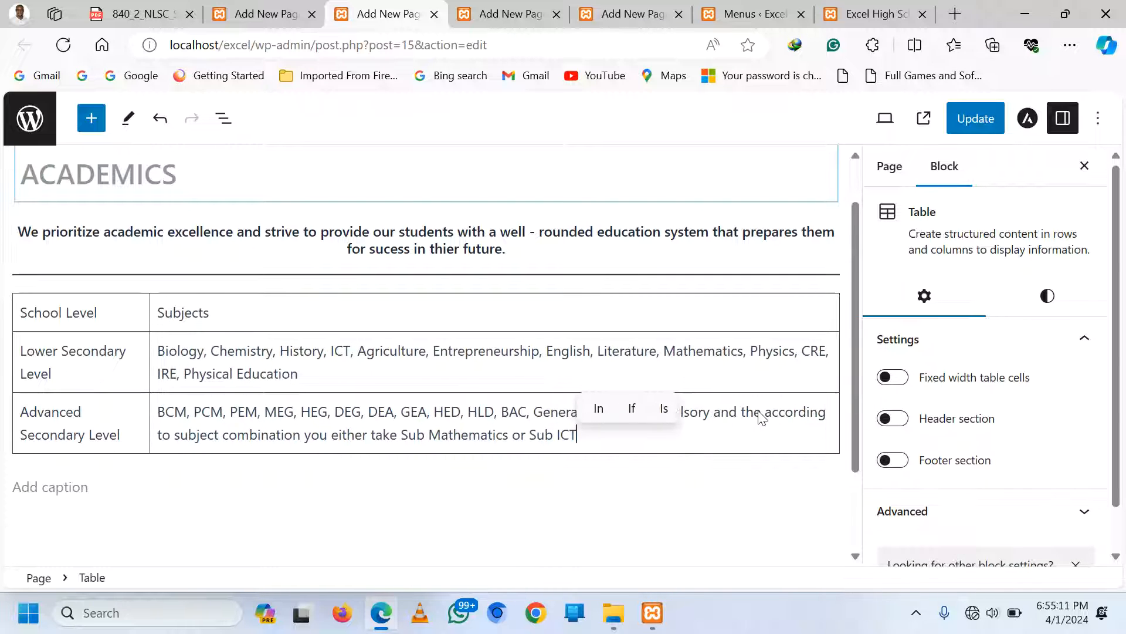
# Bold the 'School Level' and 'Subjects' header cells of the table
pyautogui.click(111, 320)
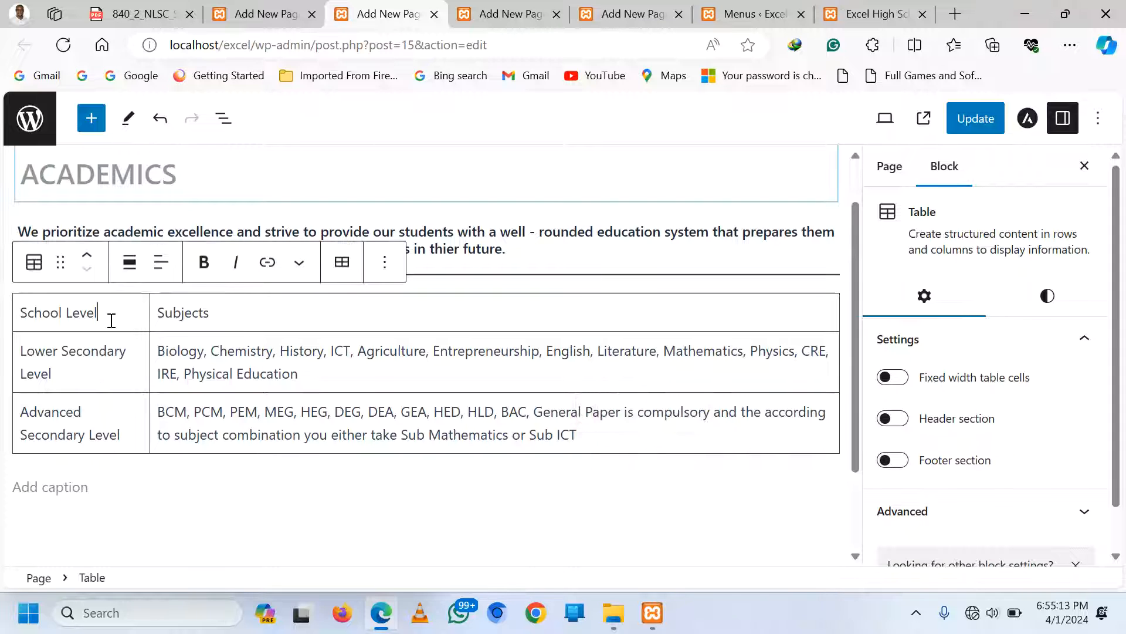
pyautogui.doubleClick(51, 317)
pyautogui.click(232, 333)
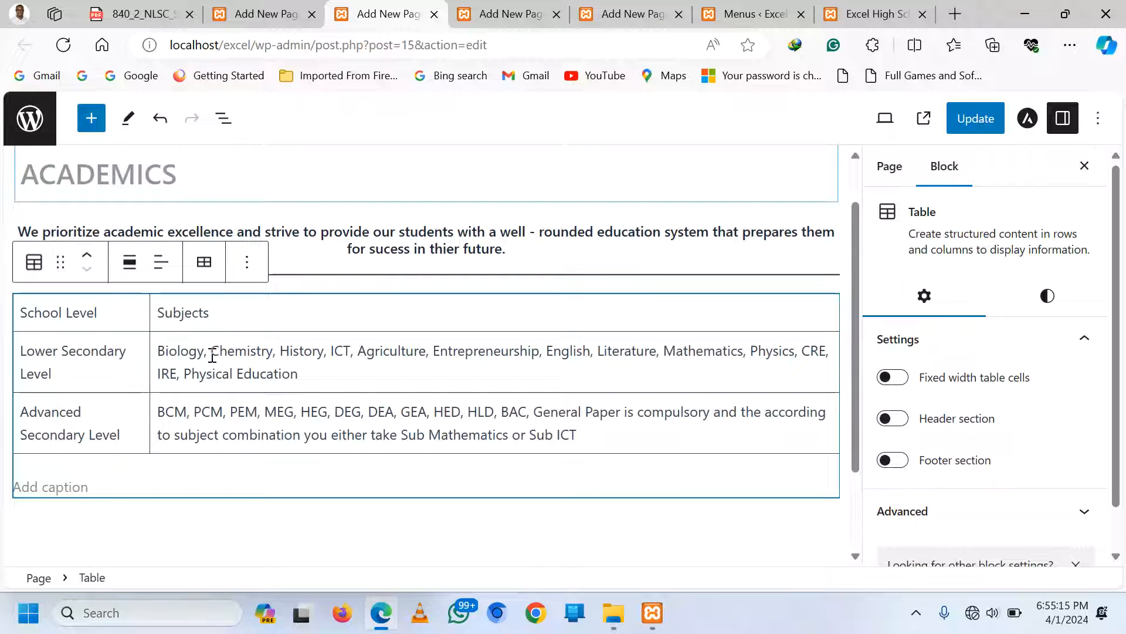
pyautogui.click(212, 353)
pyautogui.moveTo(24, 320); pyautogui.dragTo(105, 309)
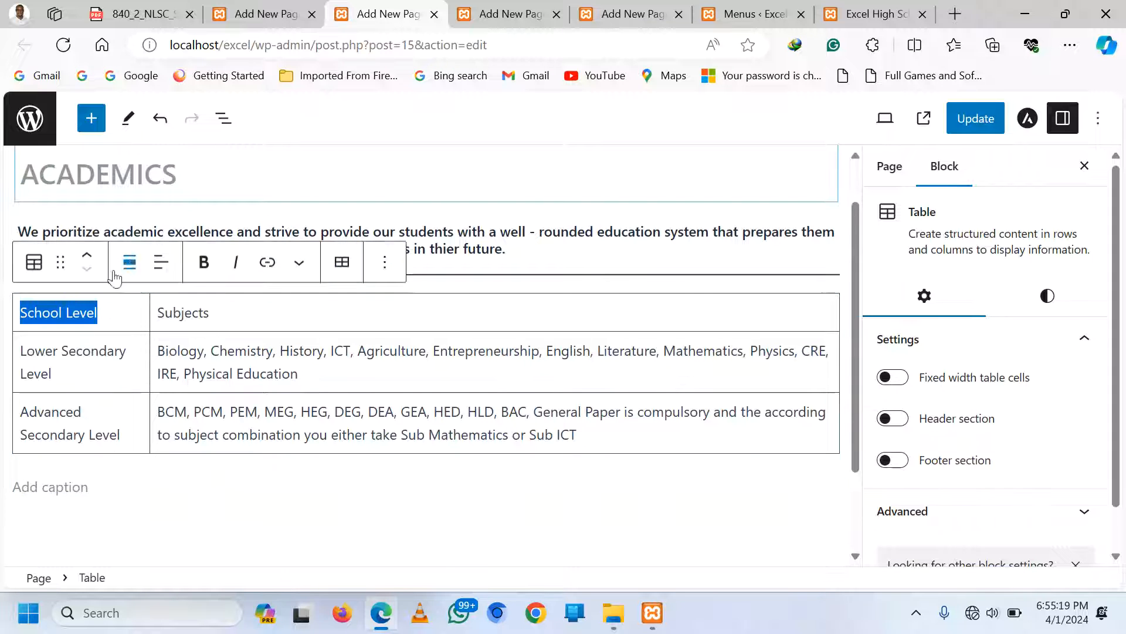
pyautogui.click(203, 262)
pyautogui.moveTo(212, 314); pyautogui.dragTo(156, 312)
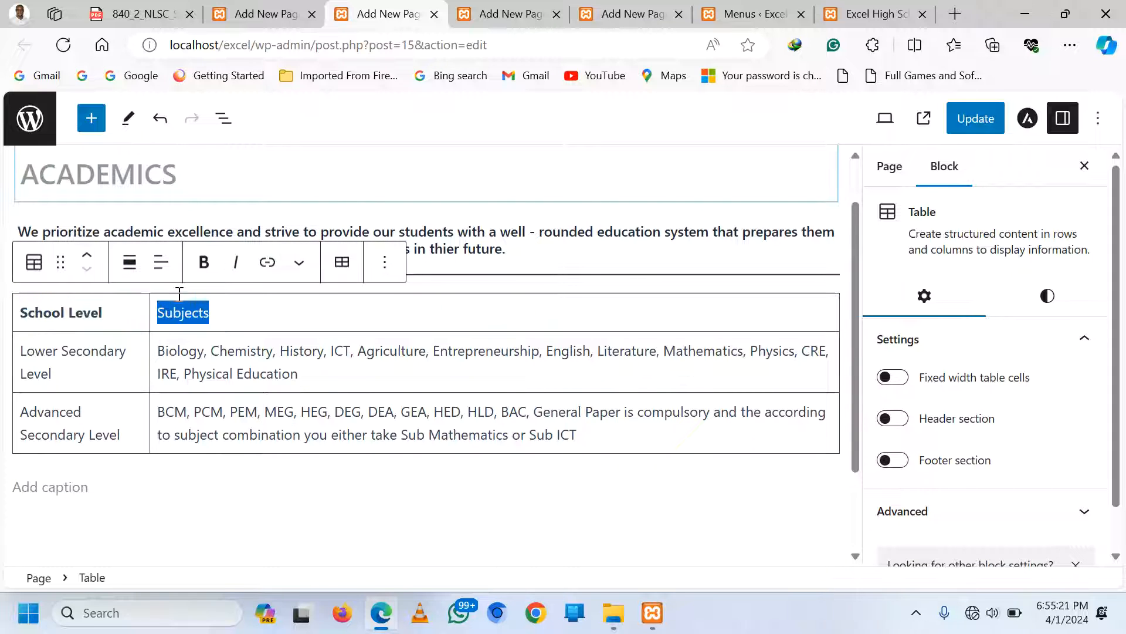
pyautogui.click(203, 262)
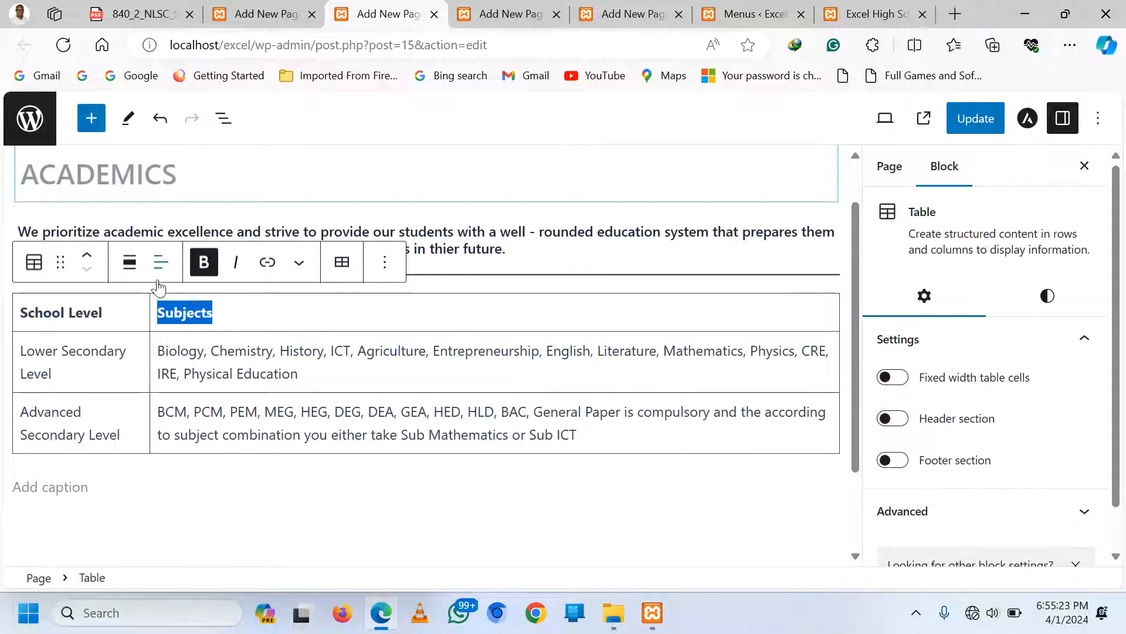
pyautogui.click(197, 351)
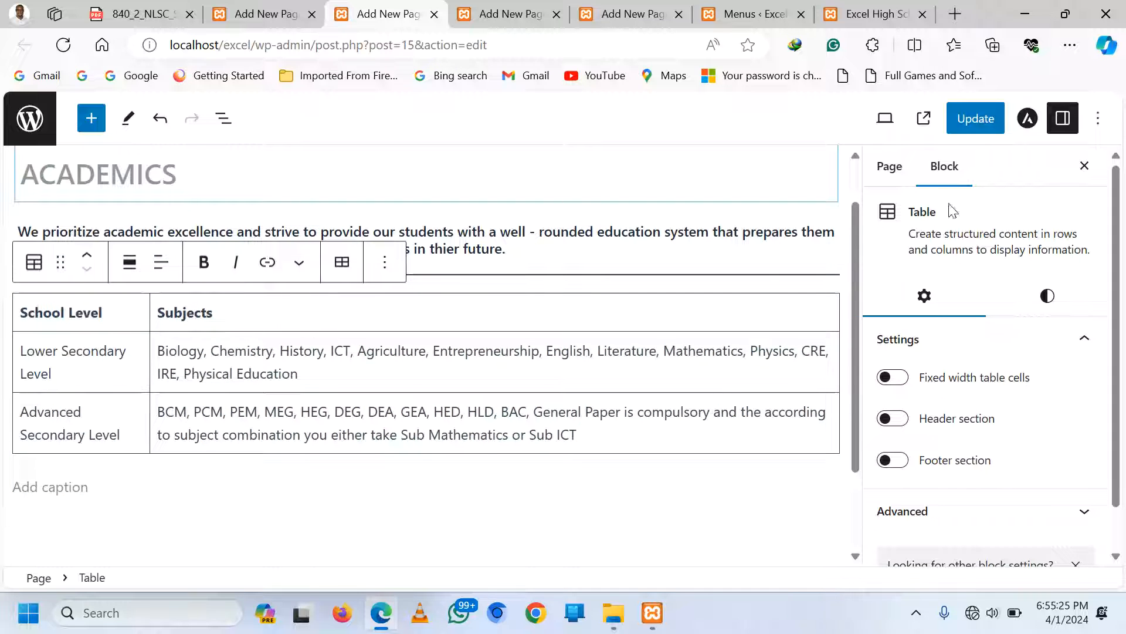
# Apply the Stripes table style with the teal gradient background preset
pyautogui.click(1050, 298)
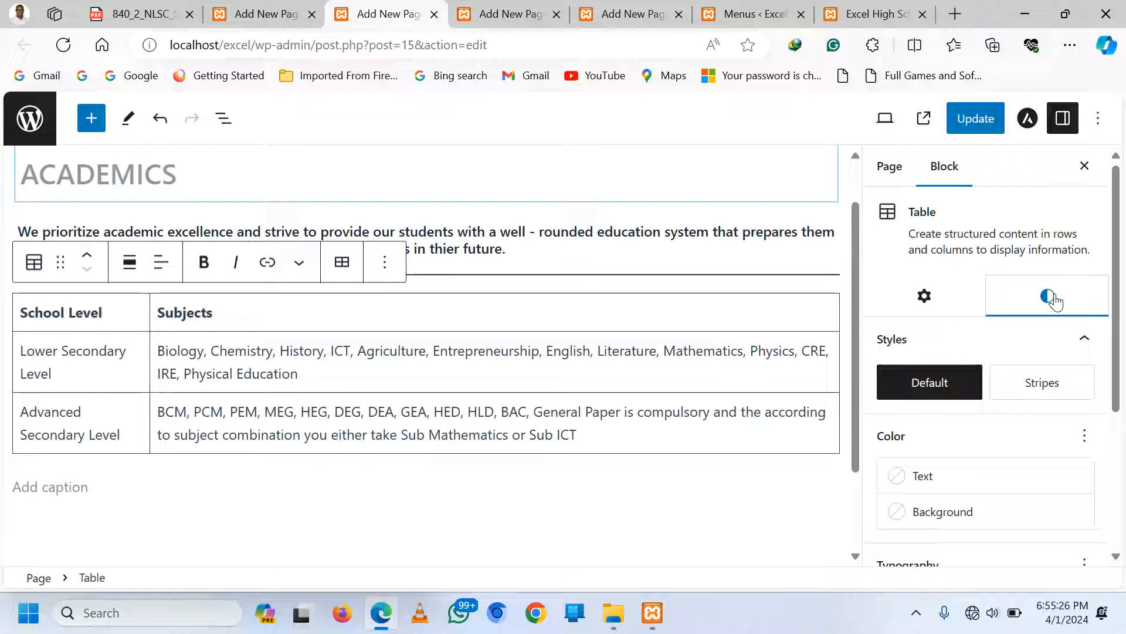
pyautogui.click(1044, 382)
pyautogui.click(951, 513)
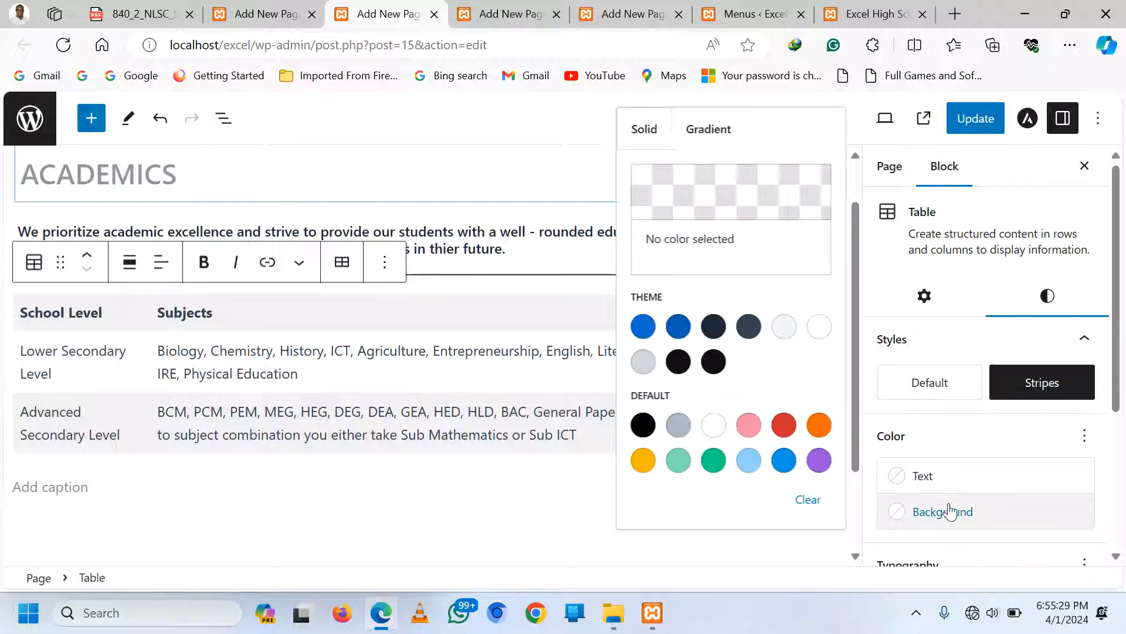
pyautogui.click(728, 140)
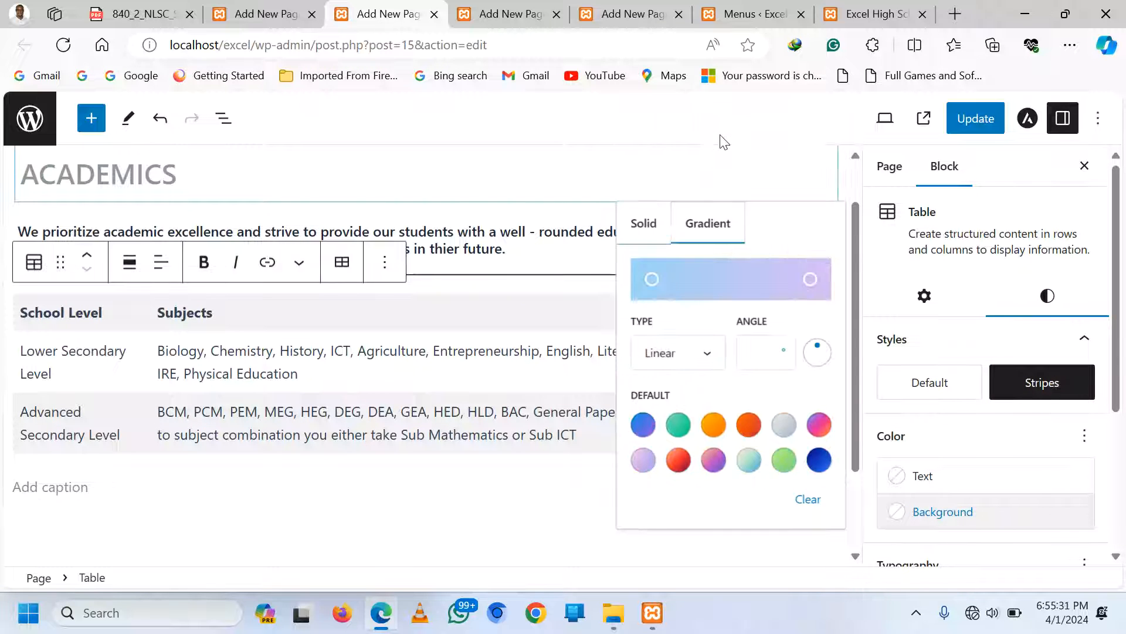
pyautogui.click(750, 461)
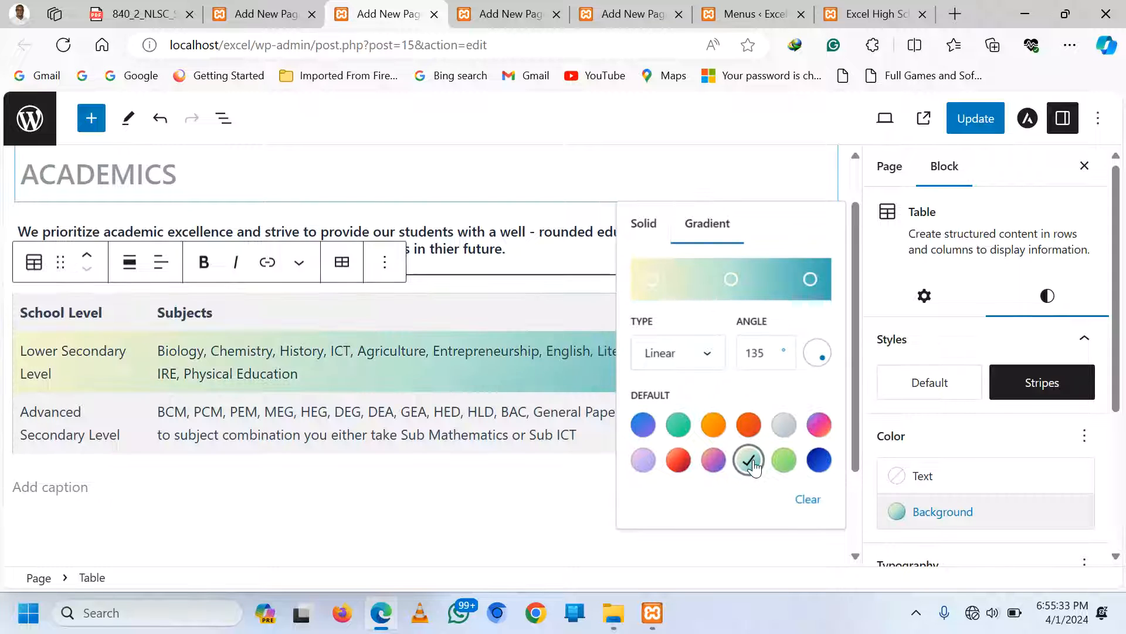
pyautogui.doubleClick(384, 434)
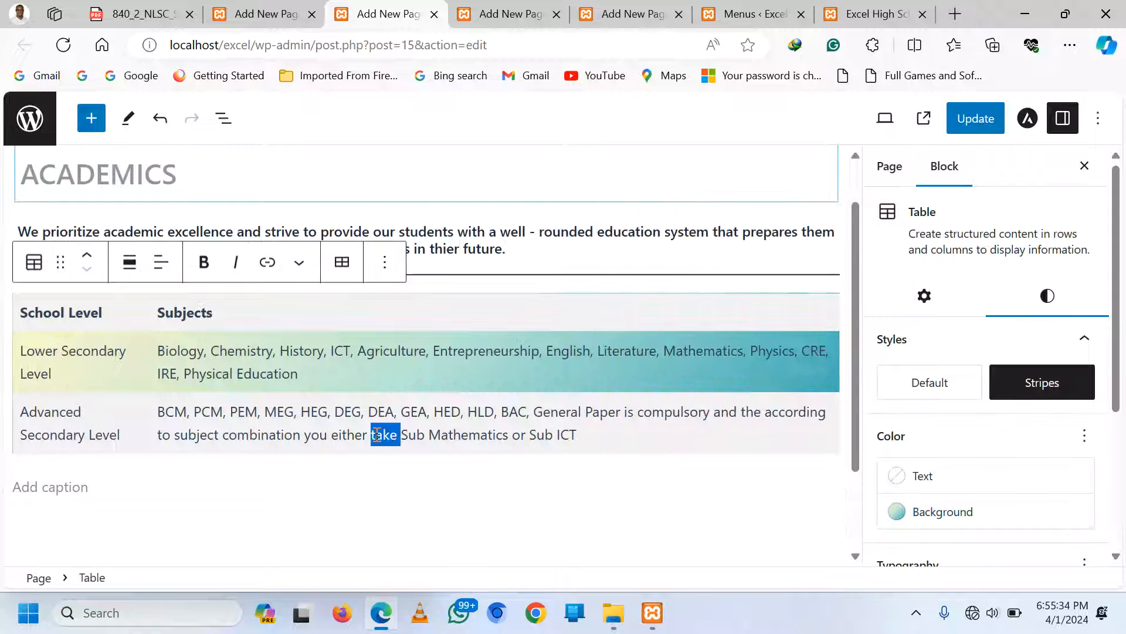
# Start a table caption, then delete the typed text to leave it empty
pyautogui.click(478, 415)
pyautogui.click(184, 484)
pyautogui.write('se')
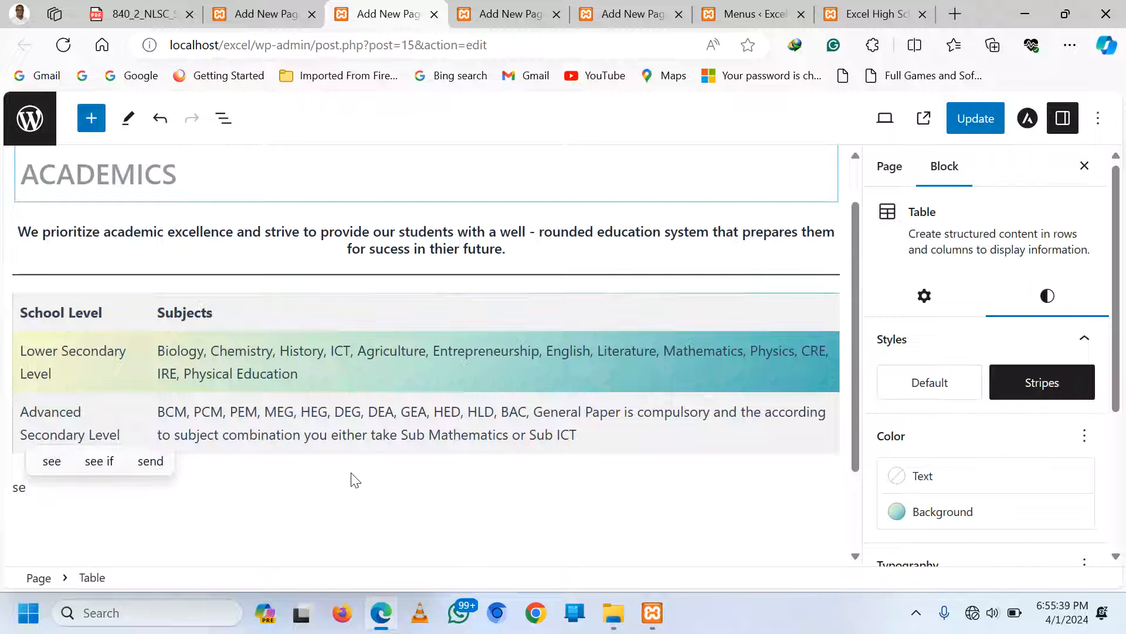
pyautogui.press('BackSpace')
pyautogui.press('BackSpace')
pyautogui.scroll(-2, 664, 476)
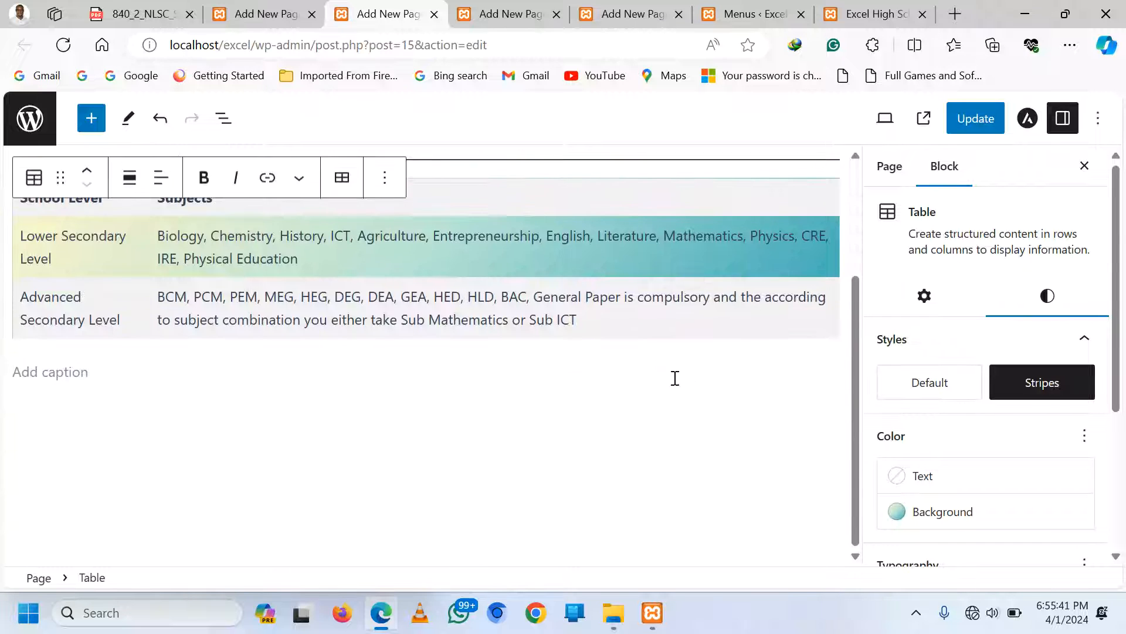
# Insert a Separator block below the ACADEMICS table
pyautogui.click(632, 406)
pyautogui.click(829, 408)
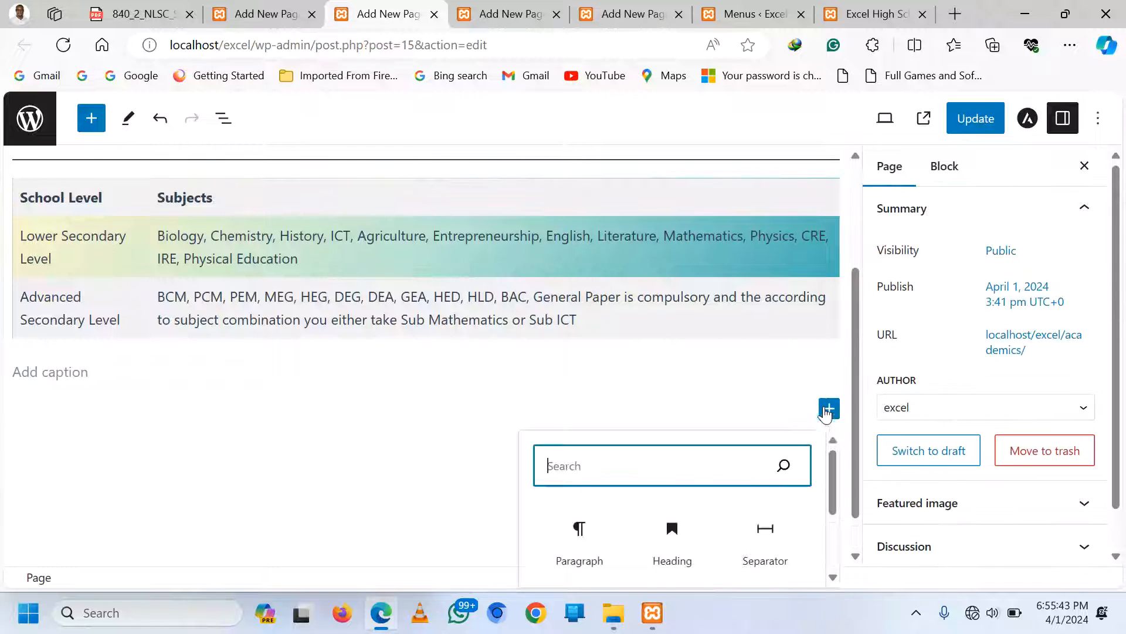
pyautogui.click(765, 533)
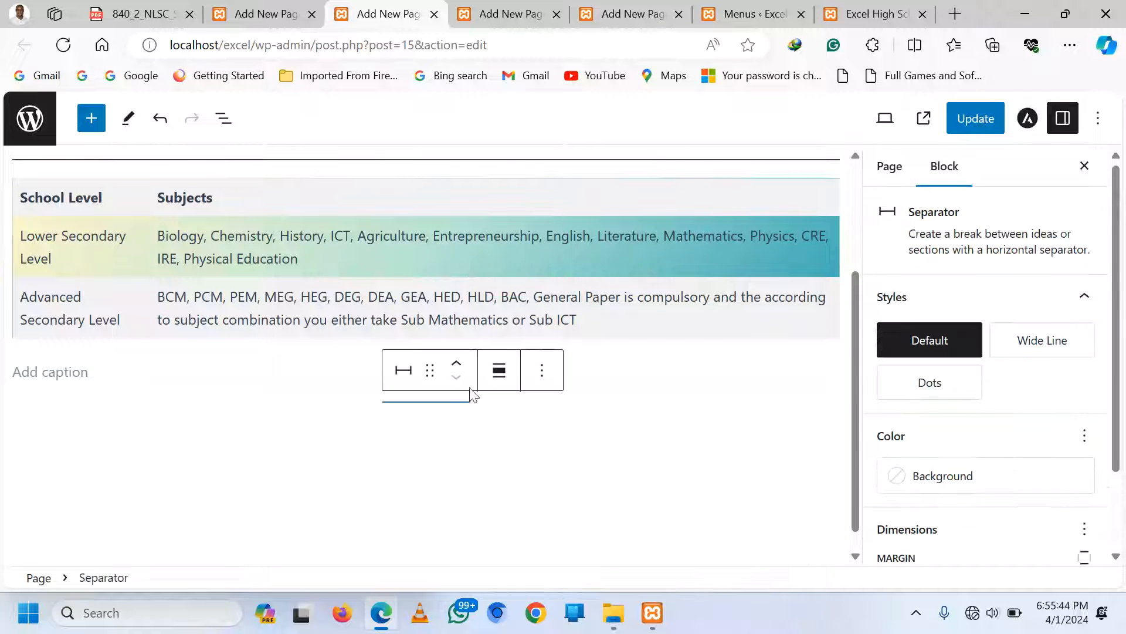
pyautogui.click(415, 403)
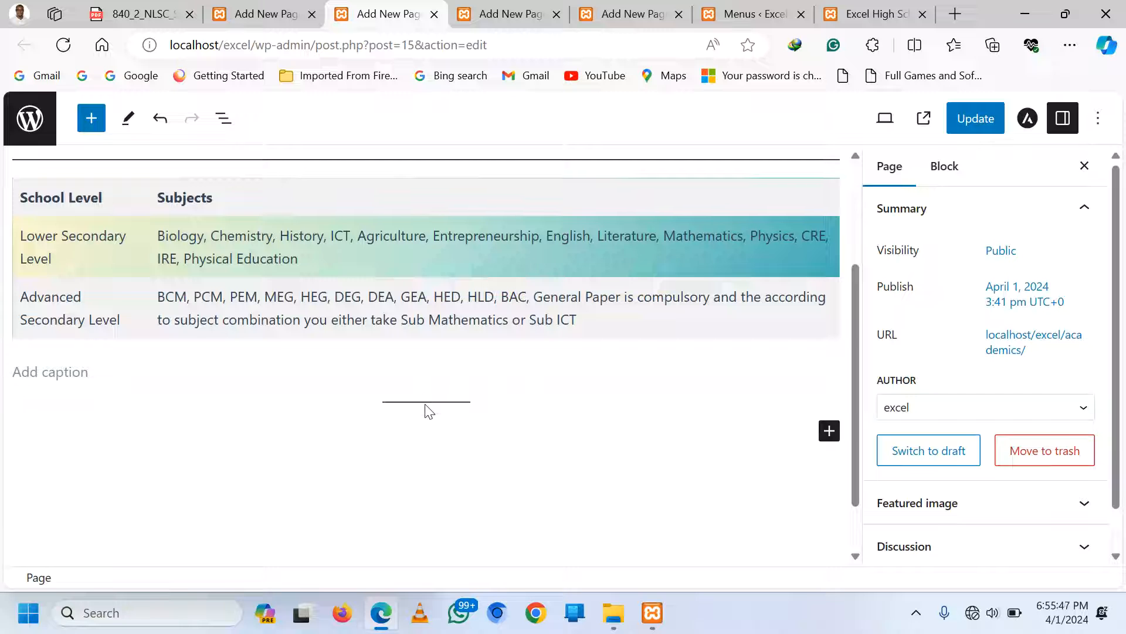
pyautogui.click(422, 403)
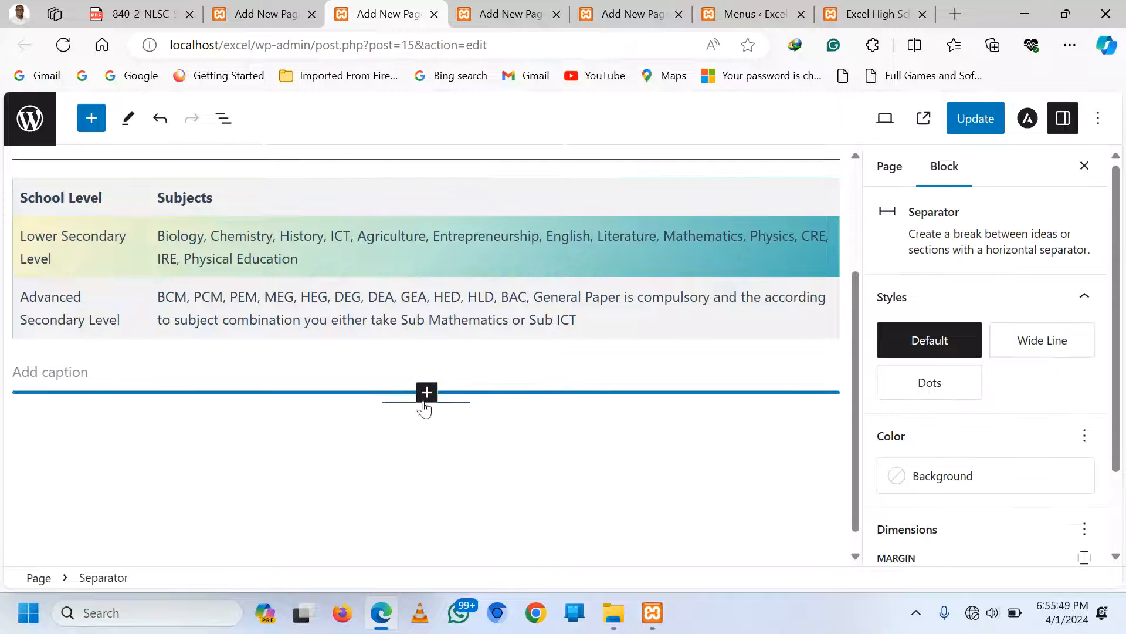
pyautogui.click(425, 400)
# Set the separator style to Wide Line and add an empty paragraph beneath it
pyautogui.click(473, 406)
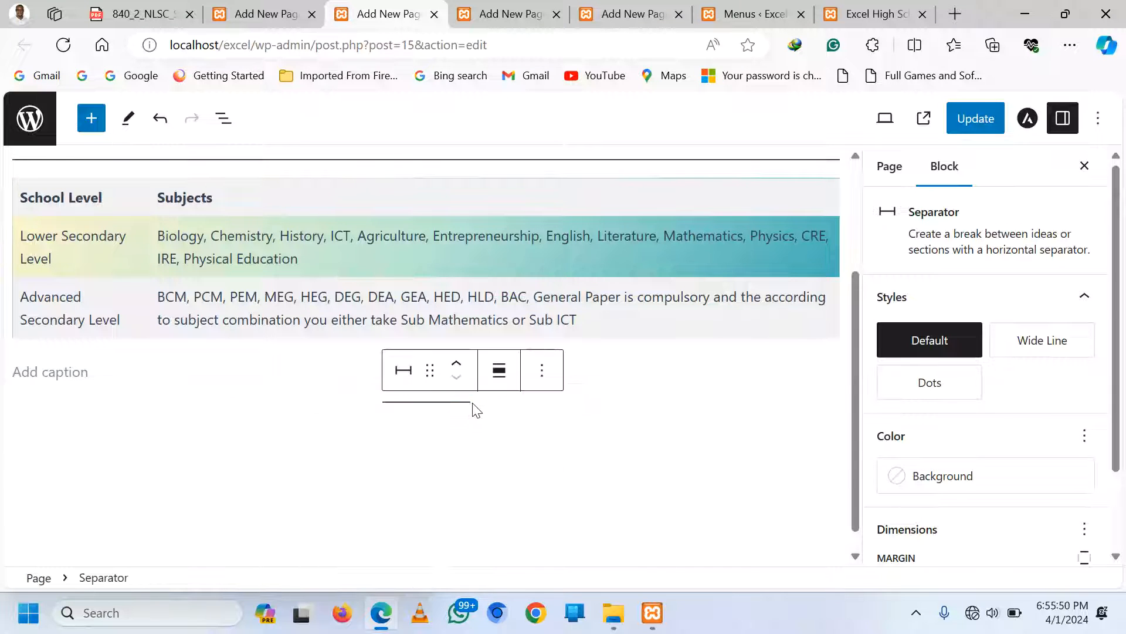
pyautogui.click(416, 384)
pyautogui.click(441, 282)
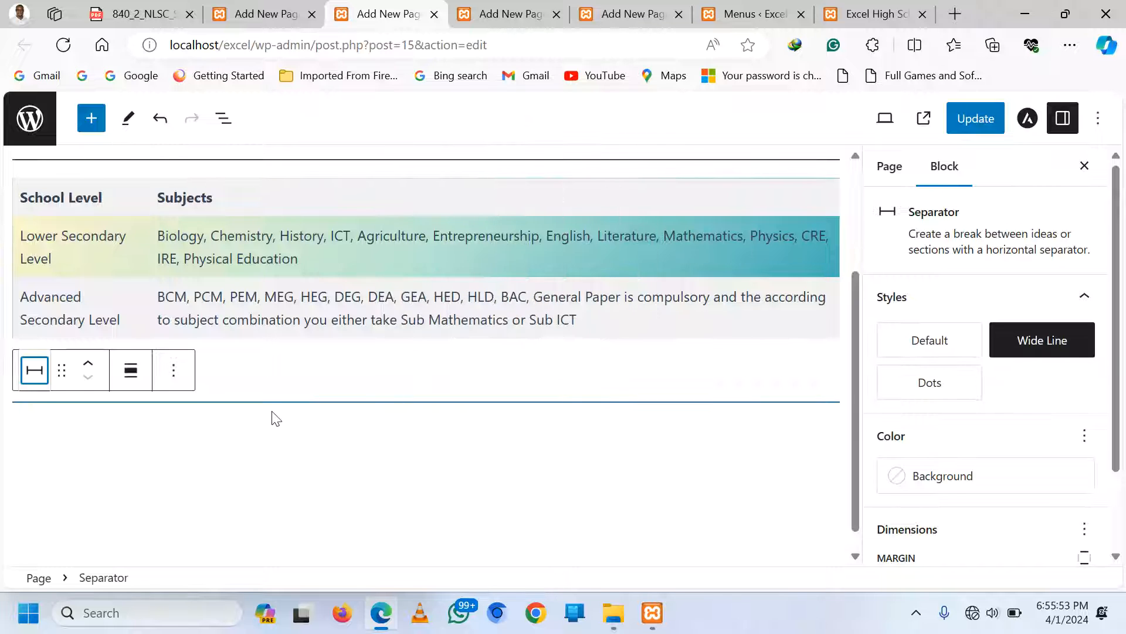
pyautogui.click(291, 427)
pyautogui.click(291, 428)
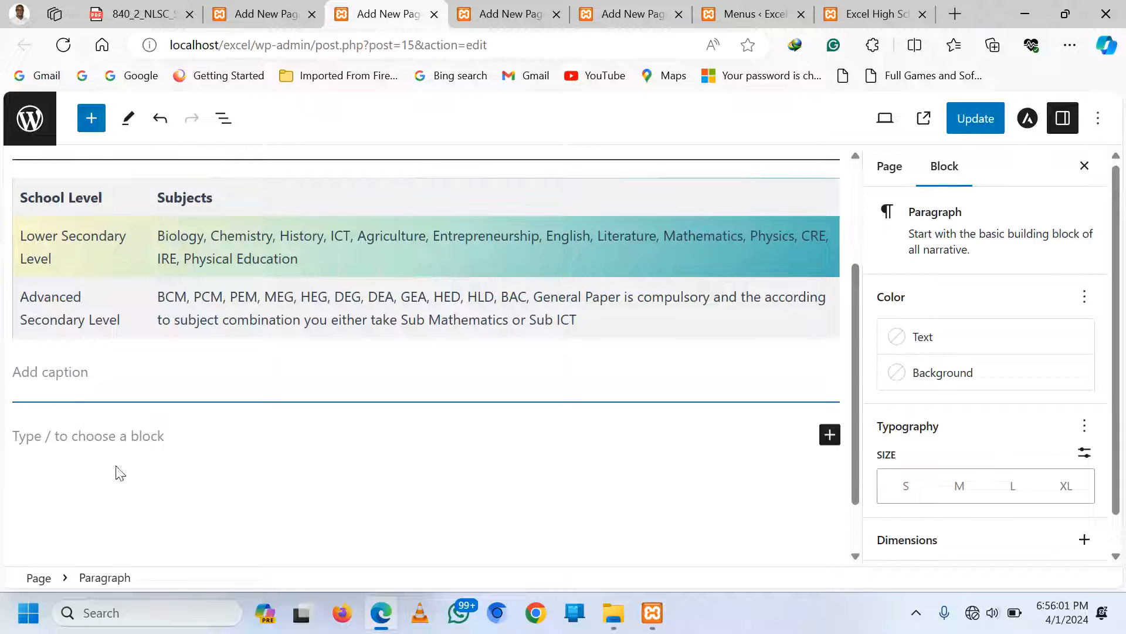
# Insert a three-column Columns block with schoollab1.jpg in the first column
pyautogui.click(830, 442)
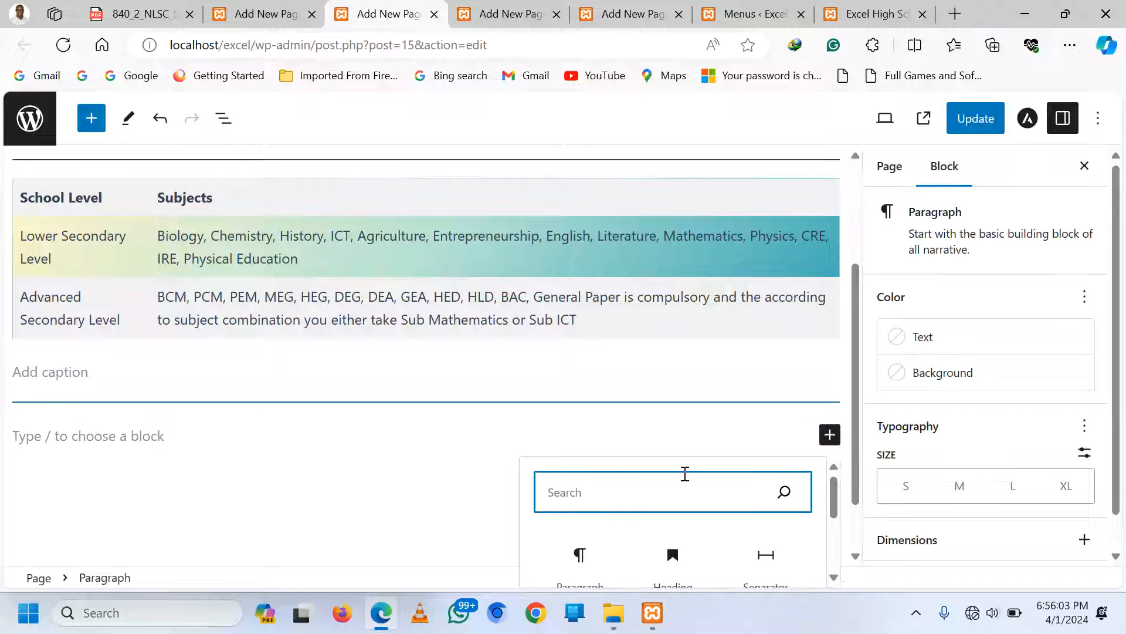
pyautogui.write('column')
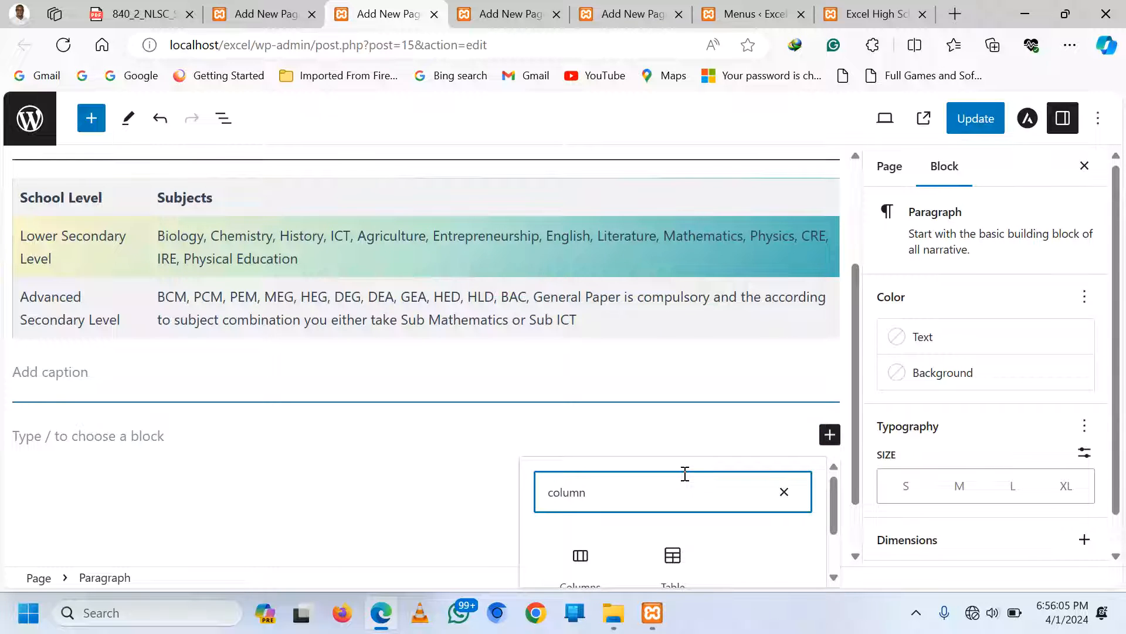
pyautogui.click(582, 556)
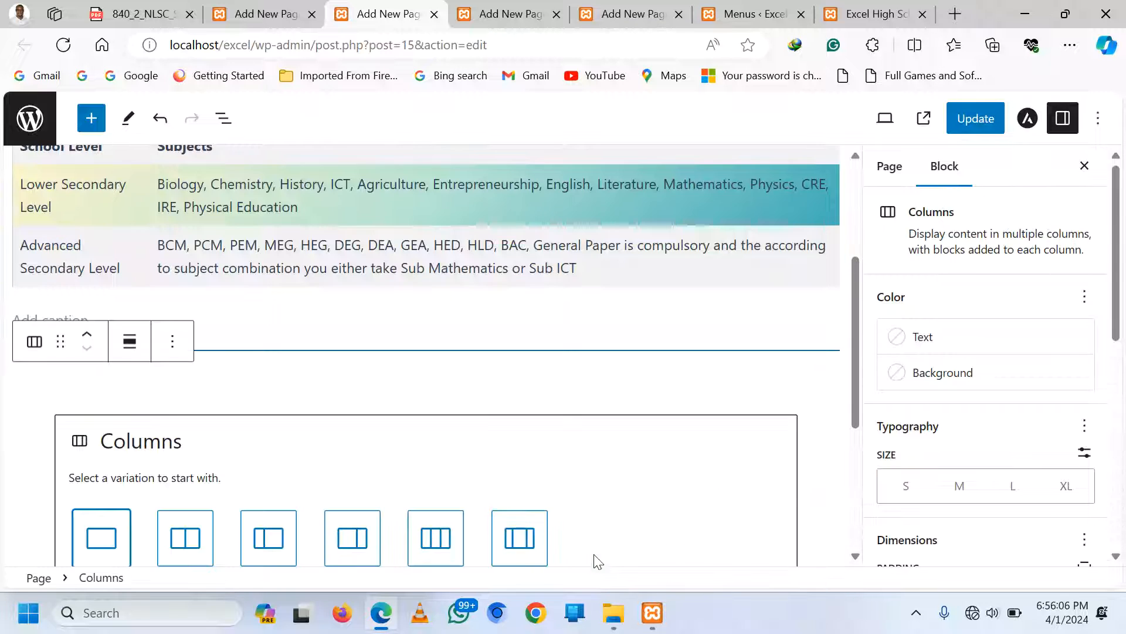
pyautogui.click(440, 547)
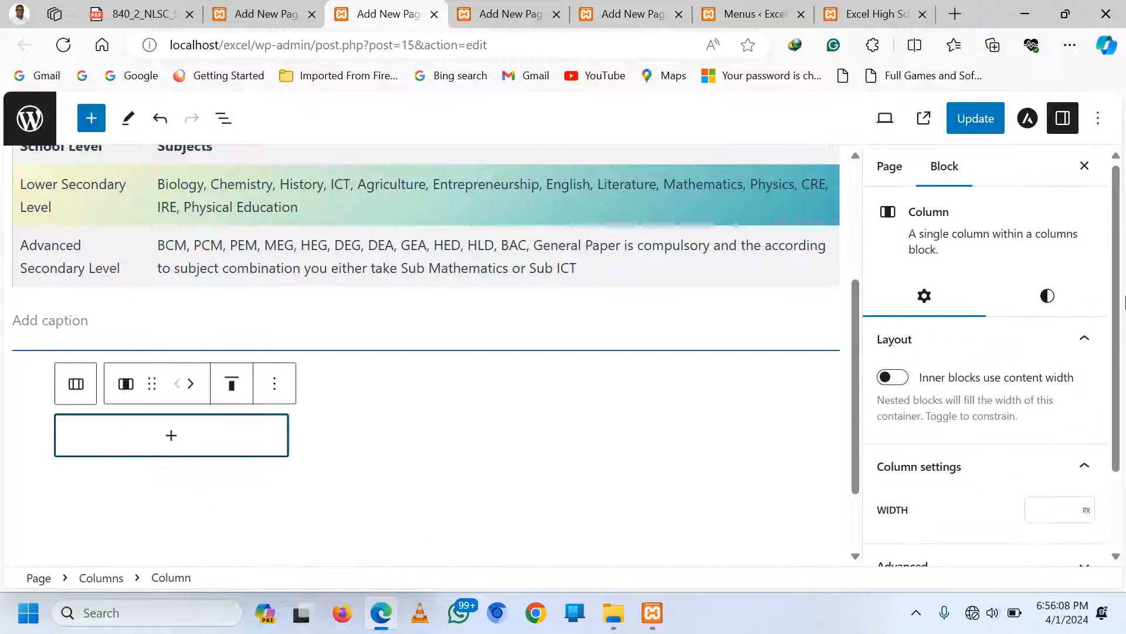
pyautogui.click(171, 437)
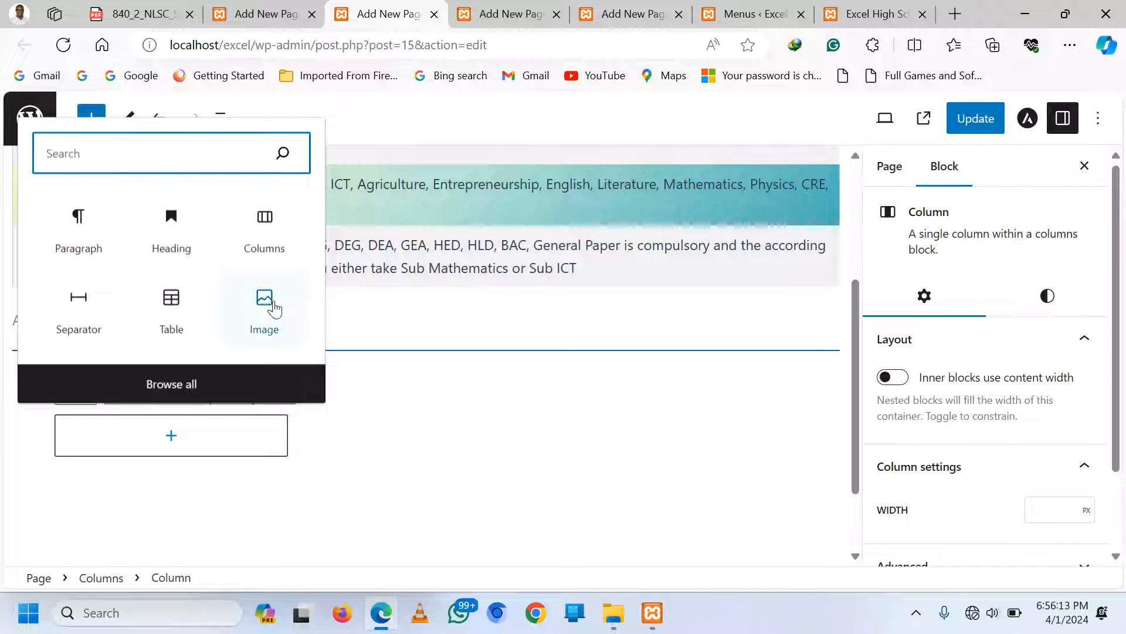
pyautogui.click(272, 307)
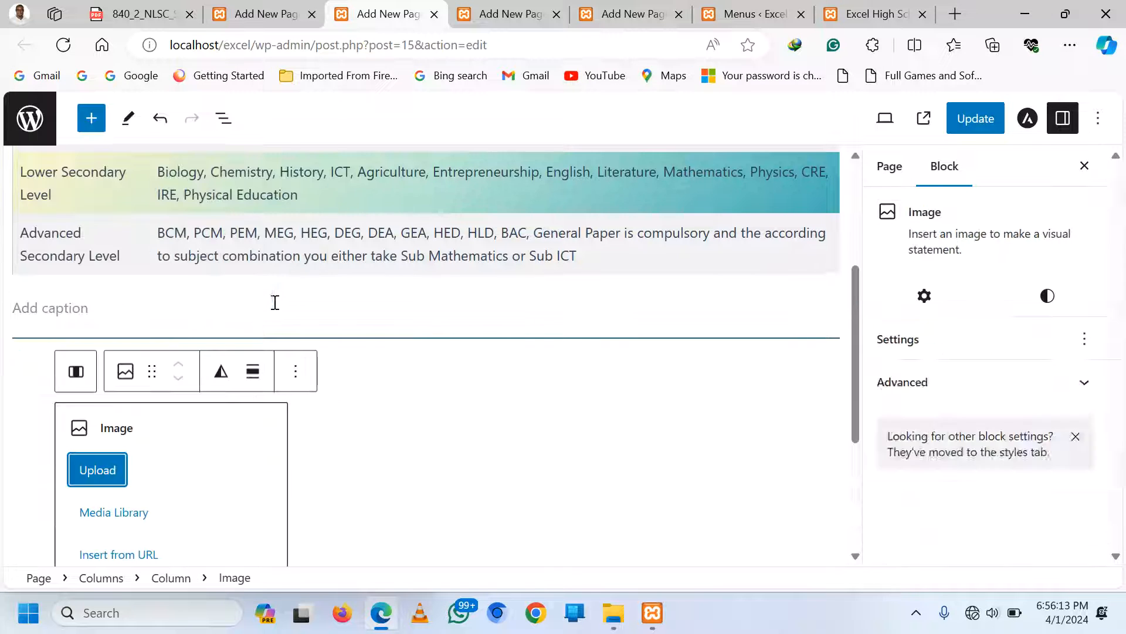
pyautogui.click(86, 479)
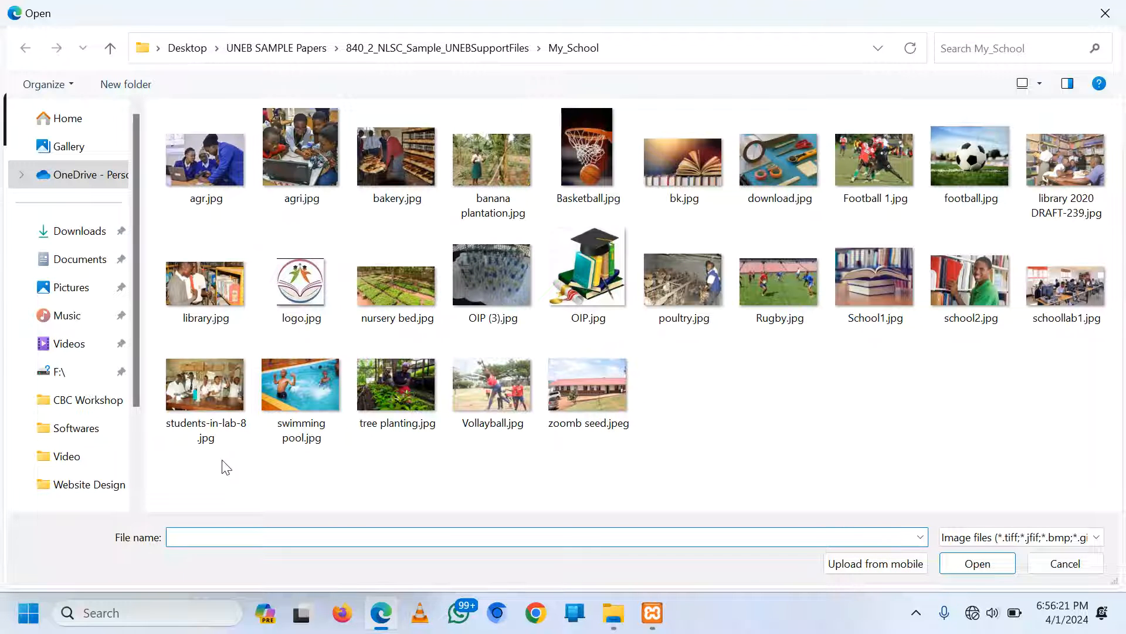
pyautogui.doubleClick(1066, 287)
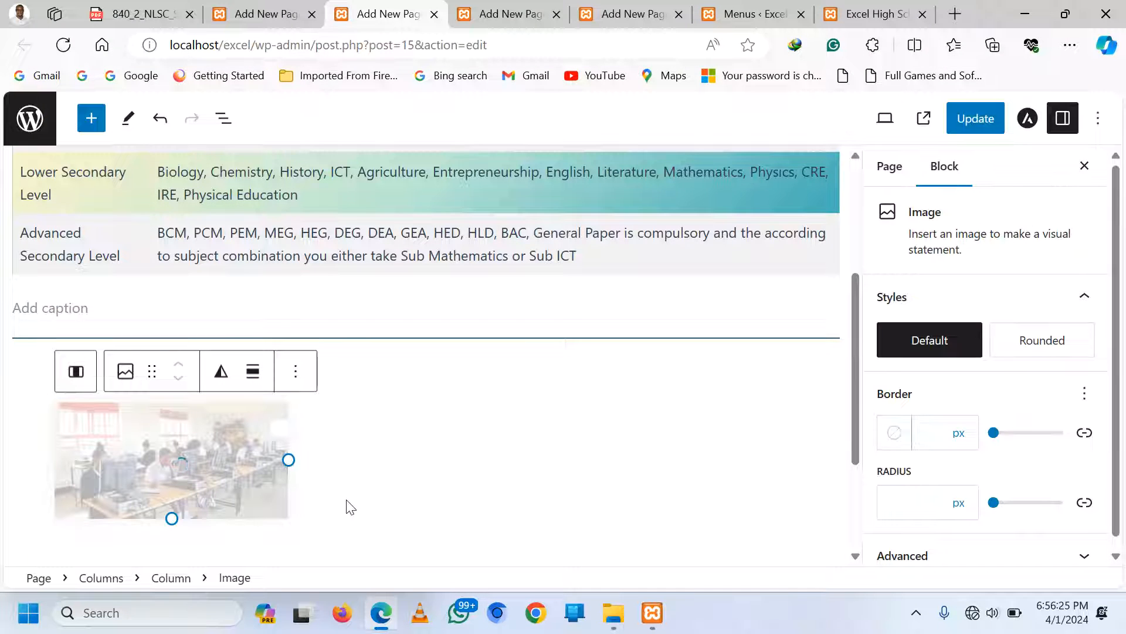
# Place library.jpg in the middle column and students-in-lab-8.jpg in the third column
pyautogui.click(370, 473)
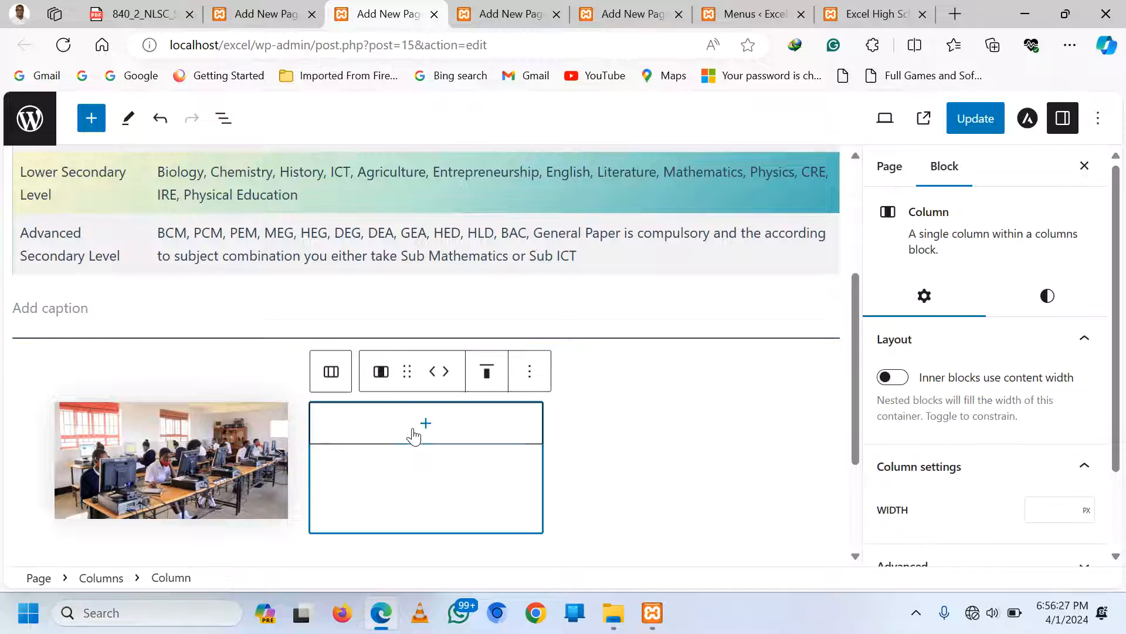
pyautogui.click(423, 425)
pyautogui.click(416, 559)
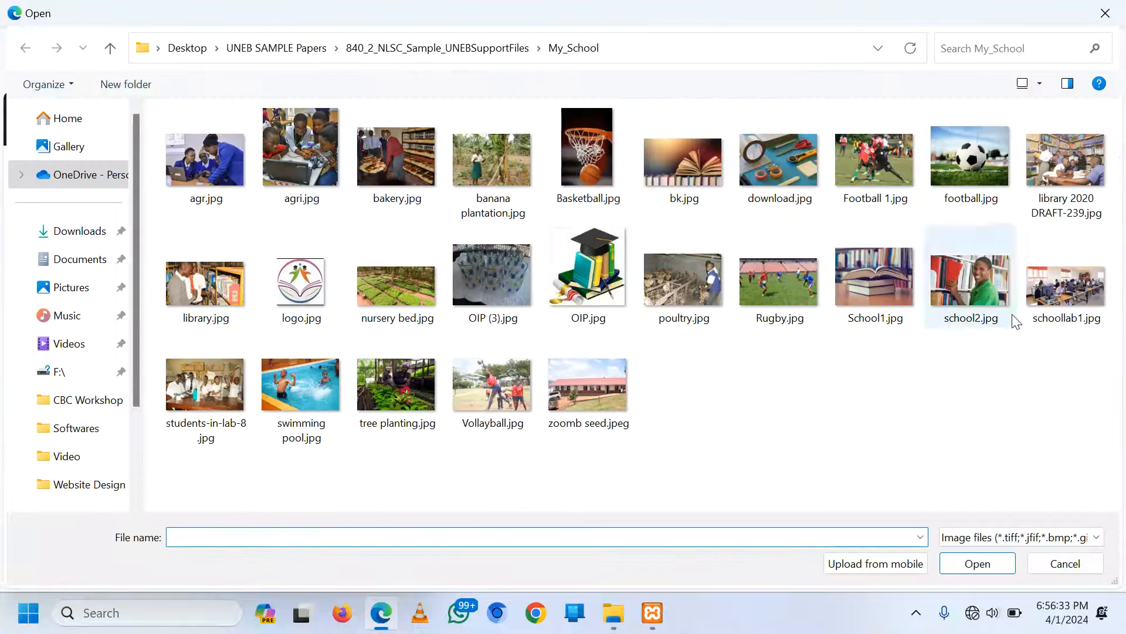
pyautogui.doubleClick(226, 289)
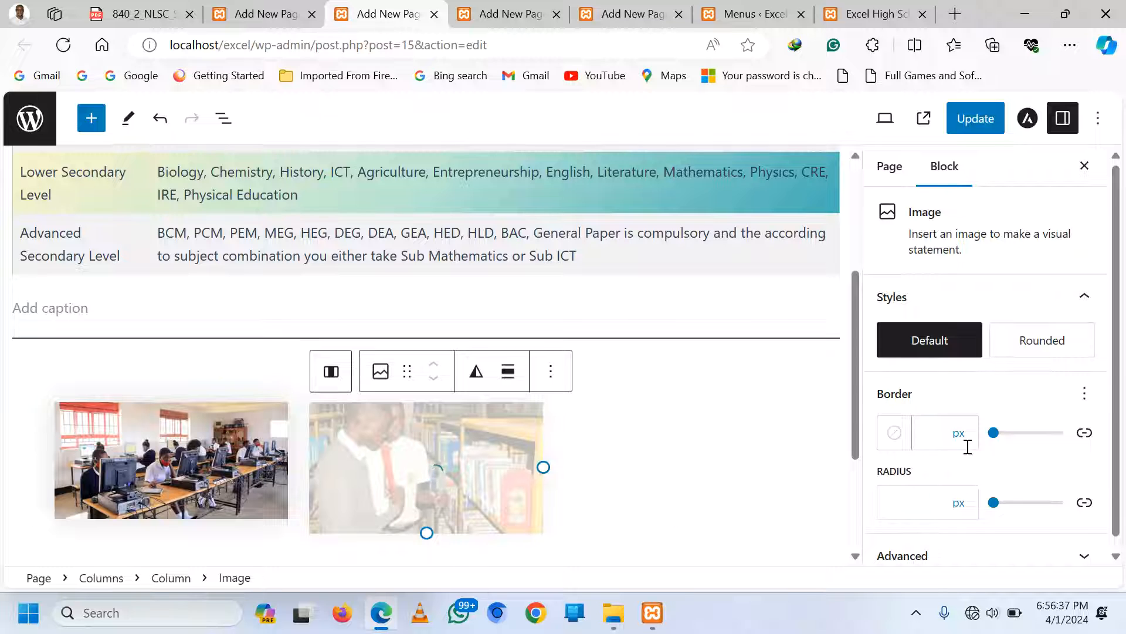
pyautogui.click(671, 470)
pyautogui.click(685, 434)
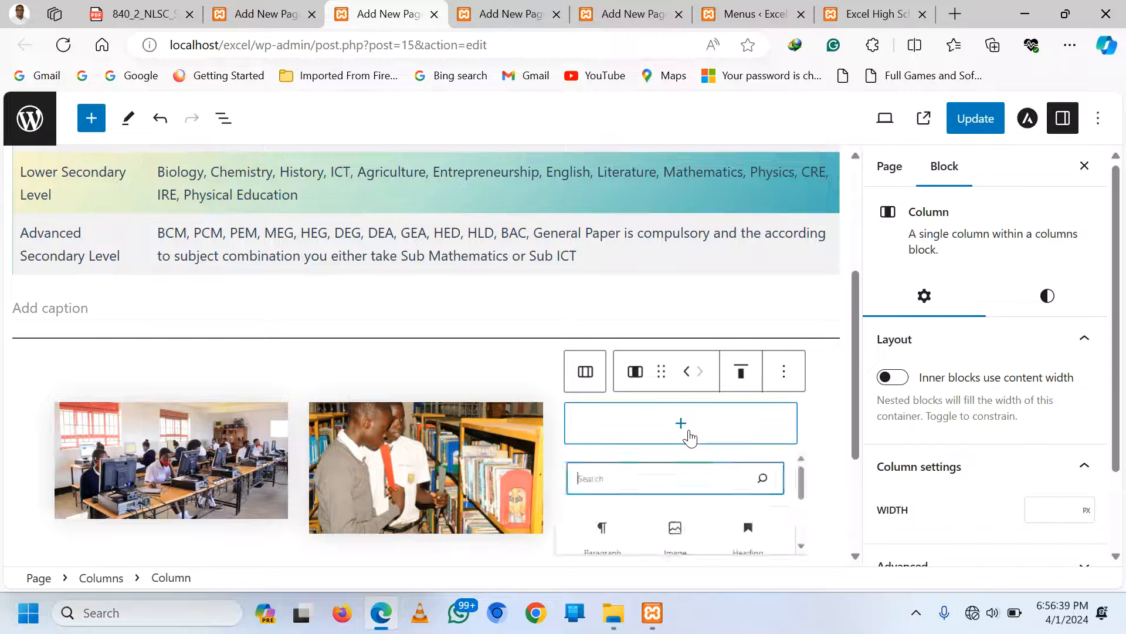
pyautogui.click(674, 551)
pyautogui.click(609, 470)
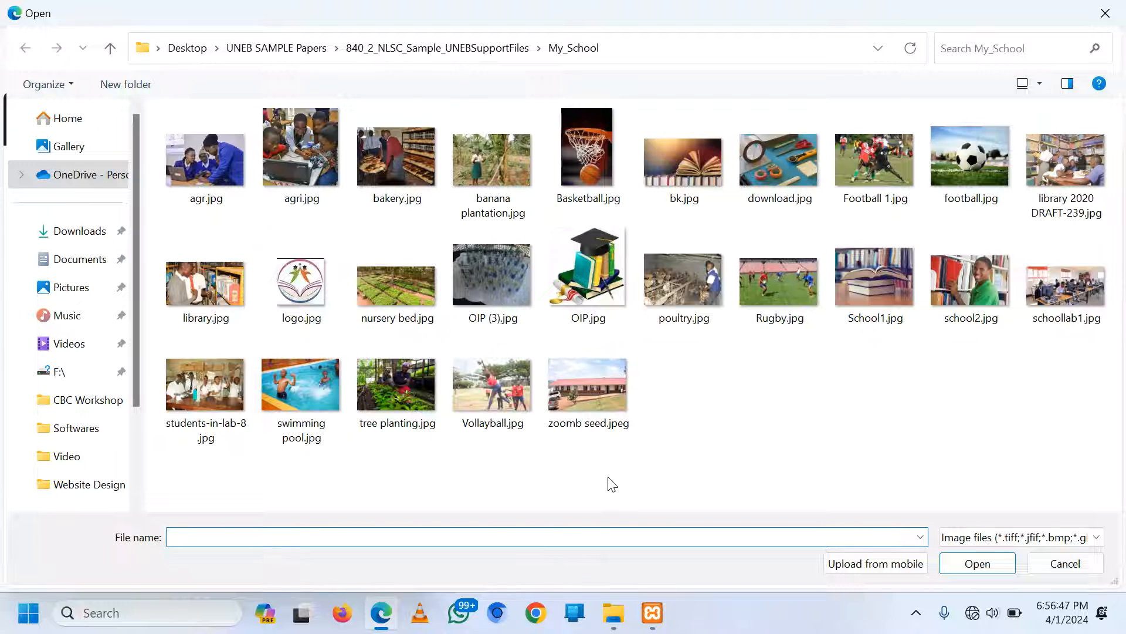
pyautogui.doubleClick(194, 395)
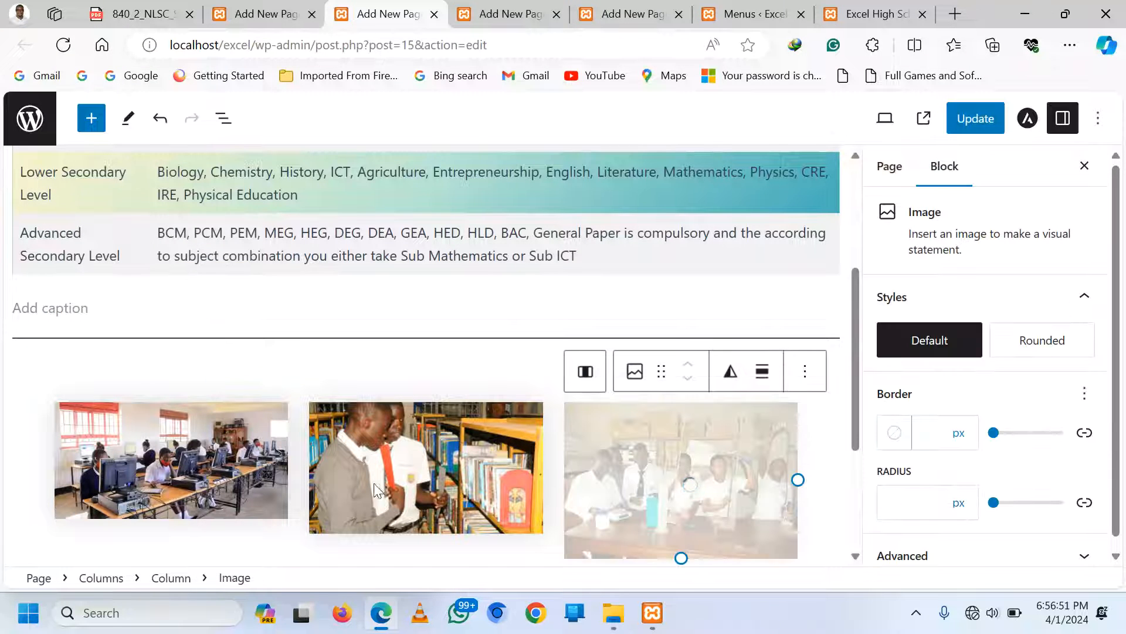
# Replace the middle library photo with library 2020 DRAFT-239.jpg
pyautogui.click(433, 474)
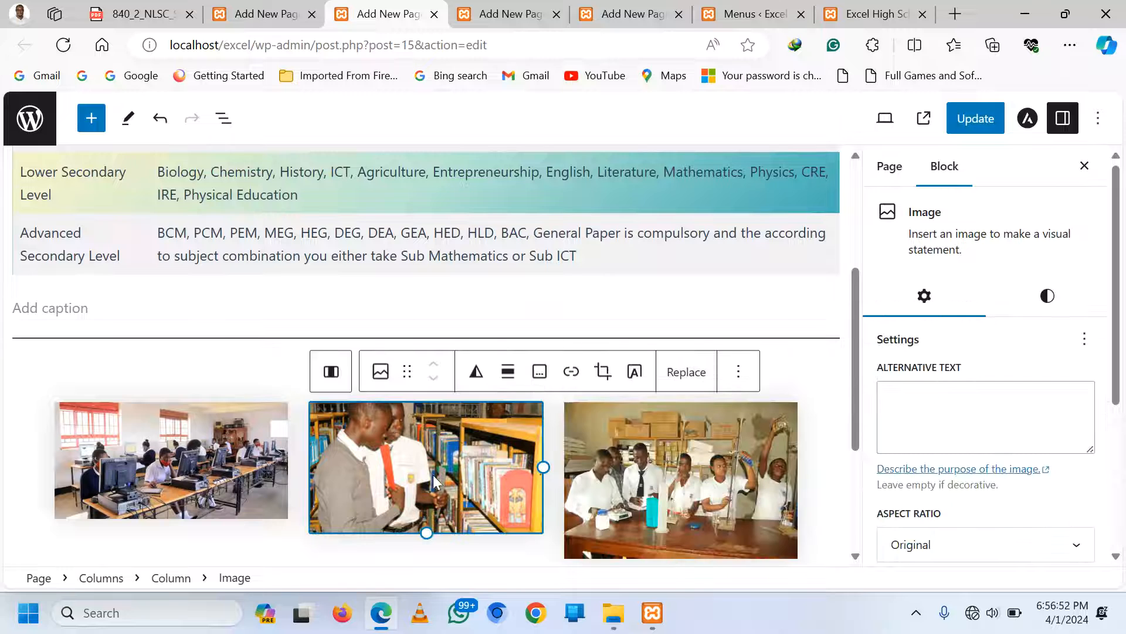
pyautogui.click(381, 371)
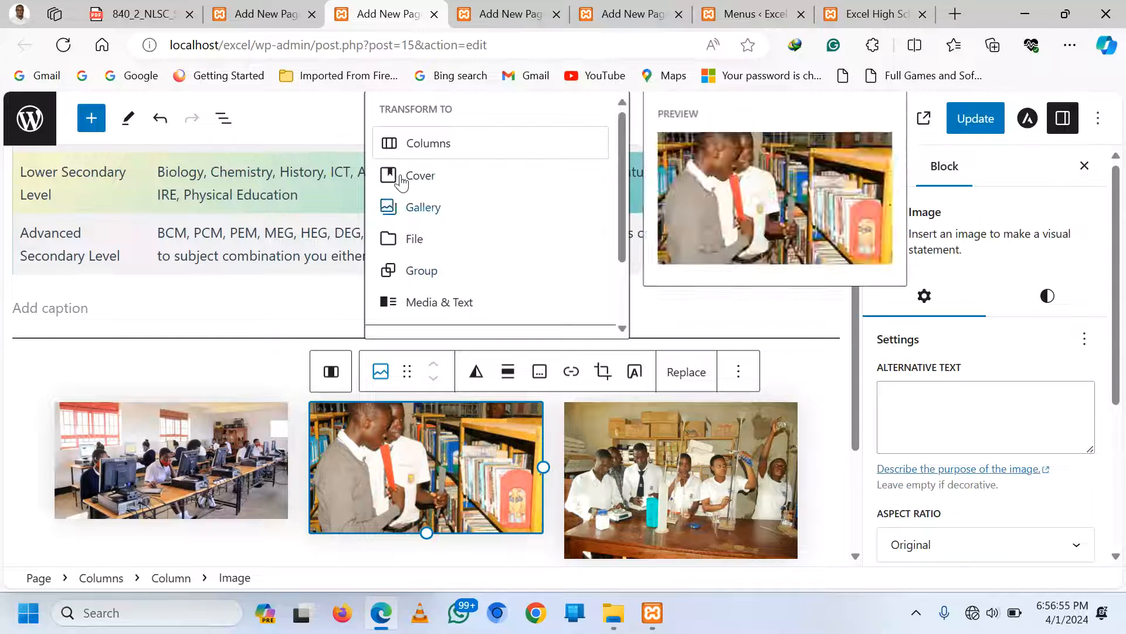
pyautogui.click(405, 458)
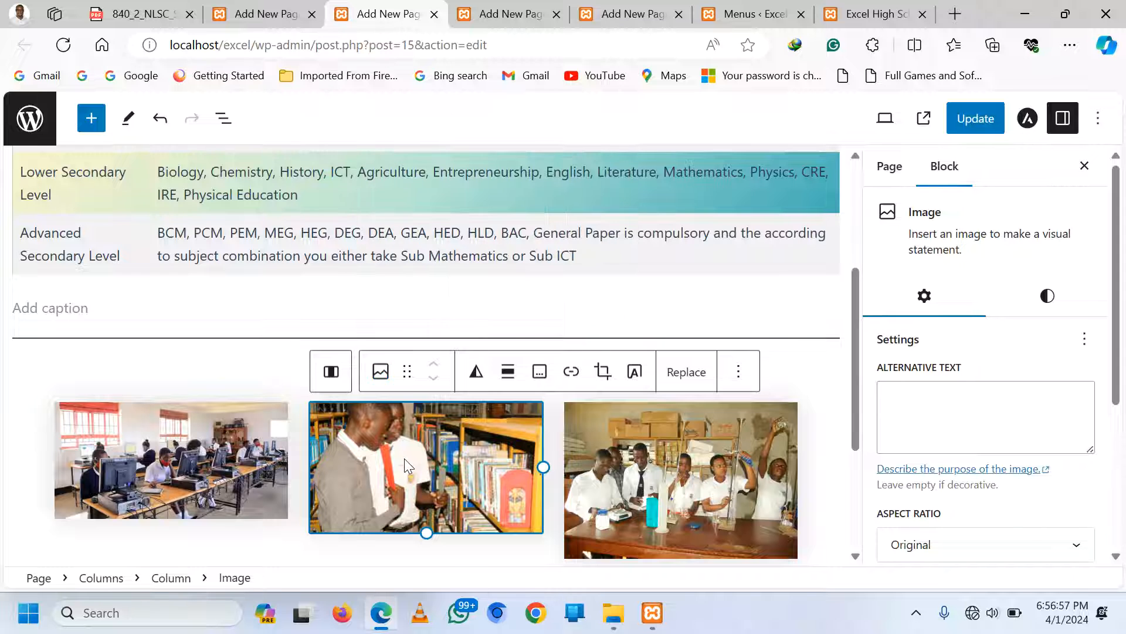
pyautogui.press('Delete')
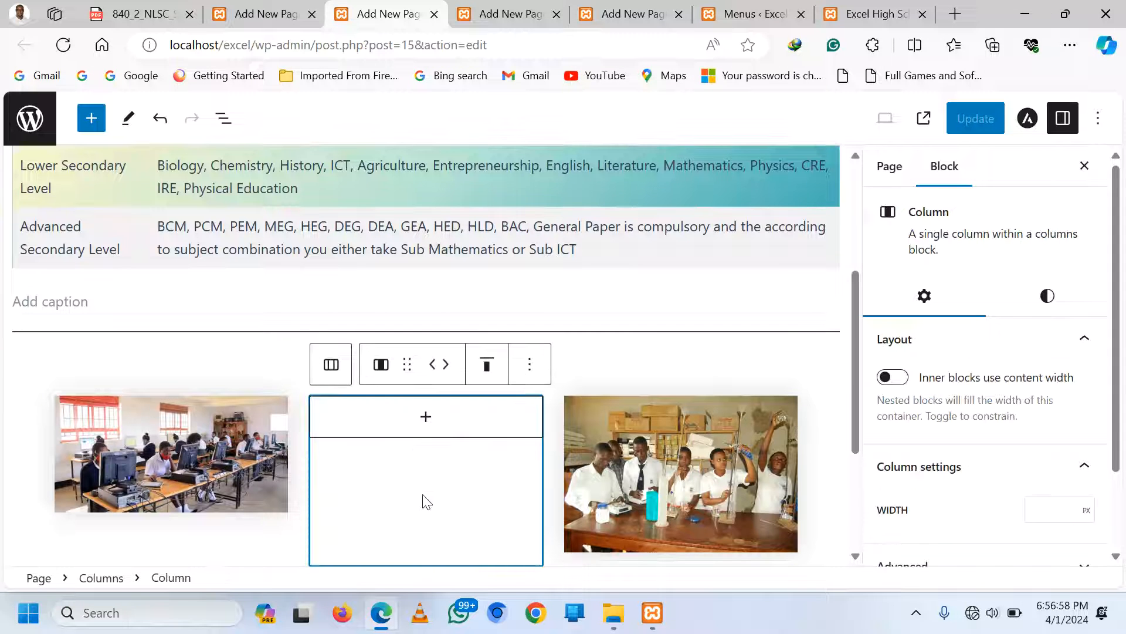
pyautogui.click(423, 417)
pyautogui.click(418, 549)
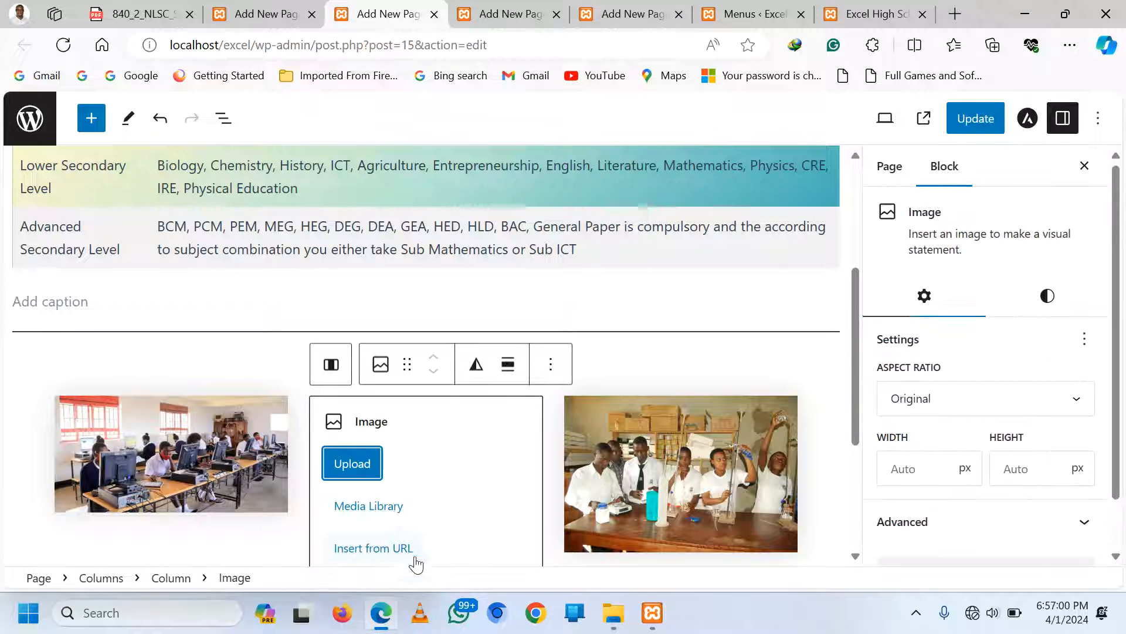
pyautogui.click(365, 466)
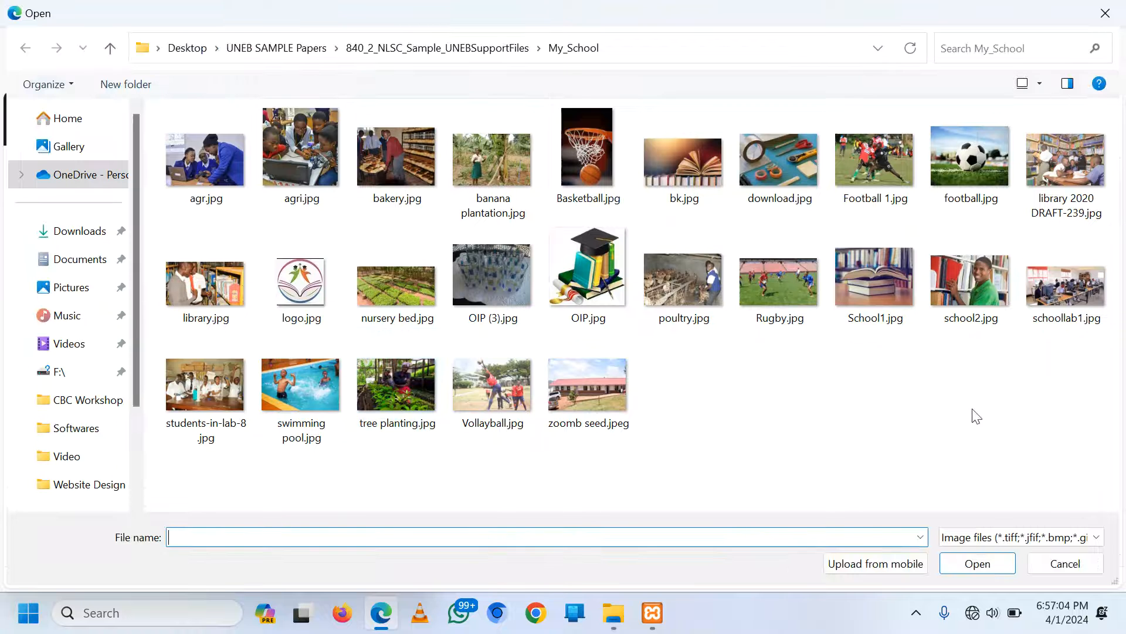
pyautogui.doubleClick(1066, 161)
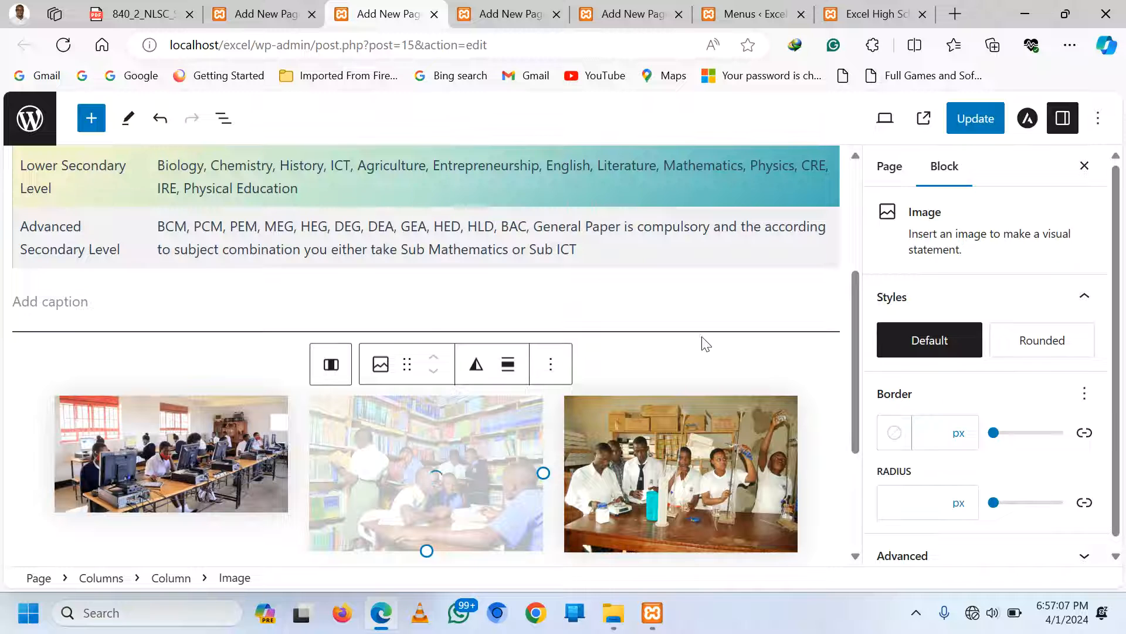
pyautogui.scroll(-2, 799, 405)
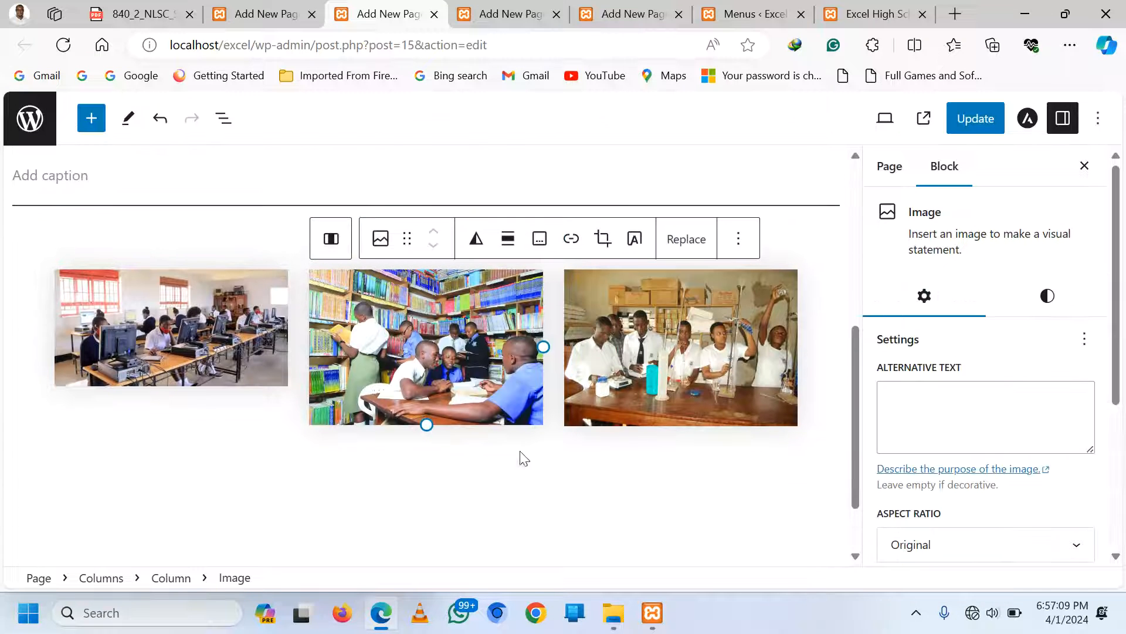
# Add a paragraph reading 'Students in the Comp Lab' below the first column's computer-lab photo
pyautogui.click(147, 405)
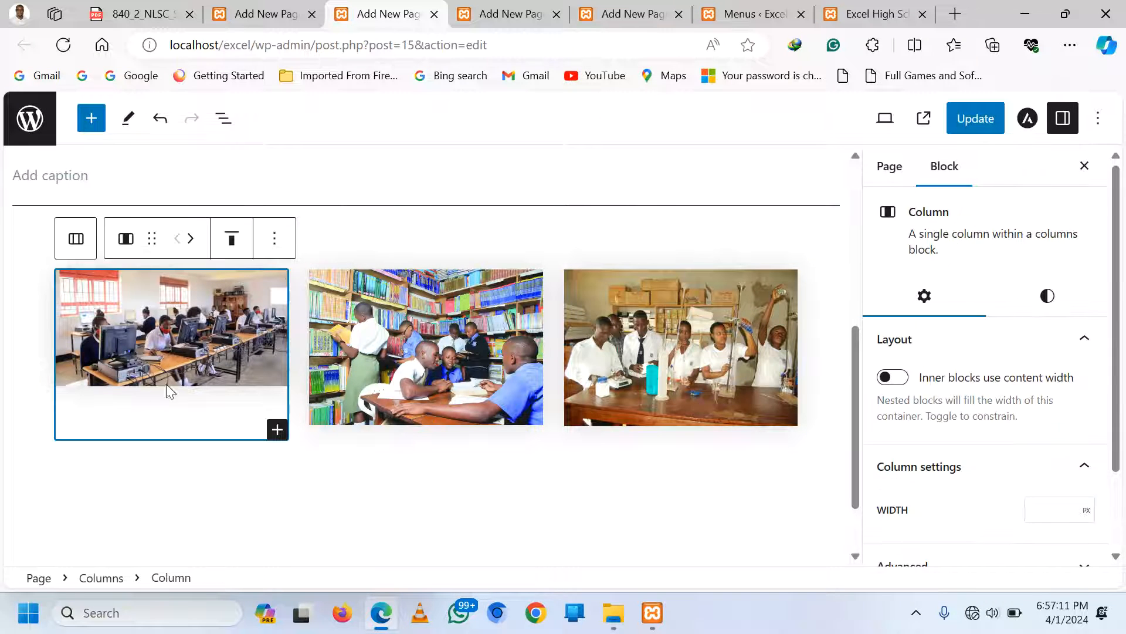
pyautogui.click(277, 430)
pyautogui.click(141, 427)
pyautogui.click(132, 443)
pyautogui.click(120, 408)
pyautogui.click(277, 430)
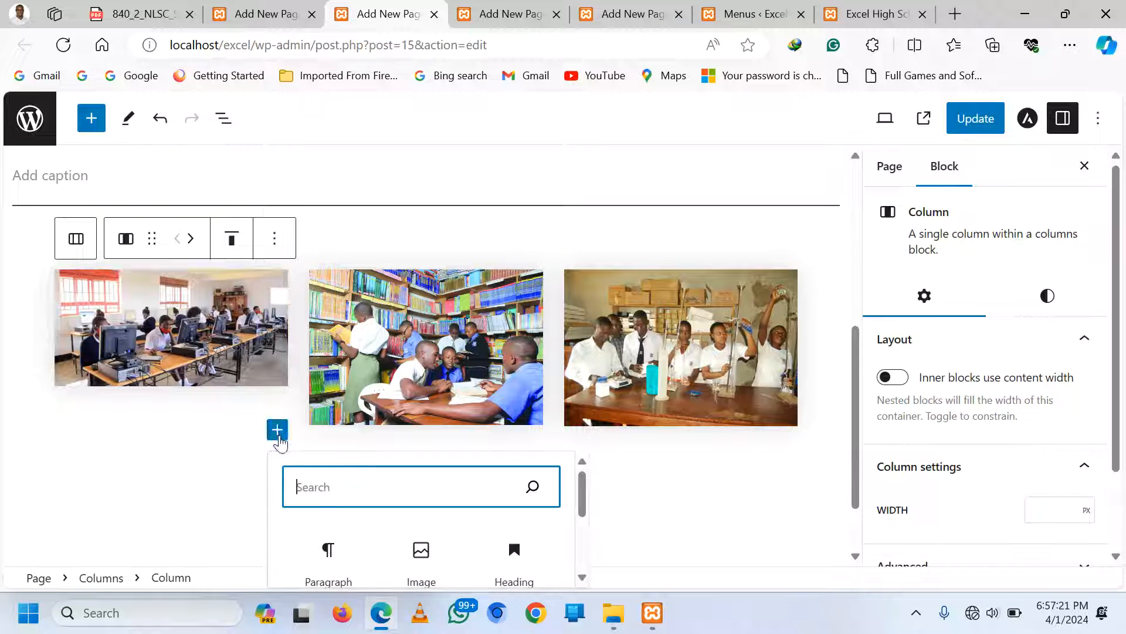
pyautogui.click(326, 546)
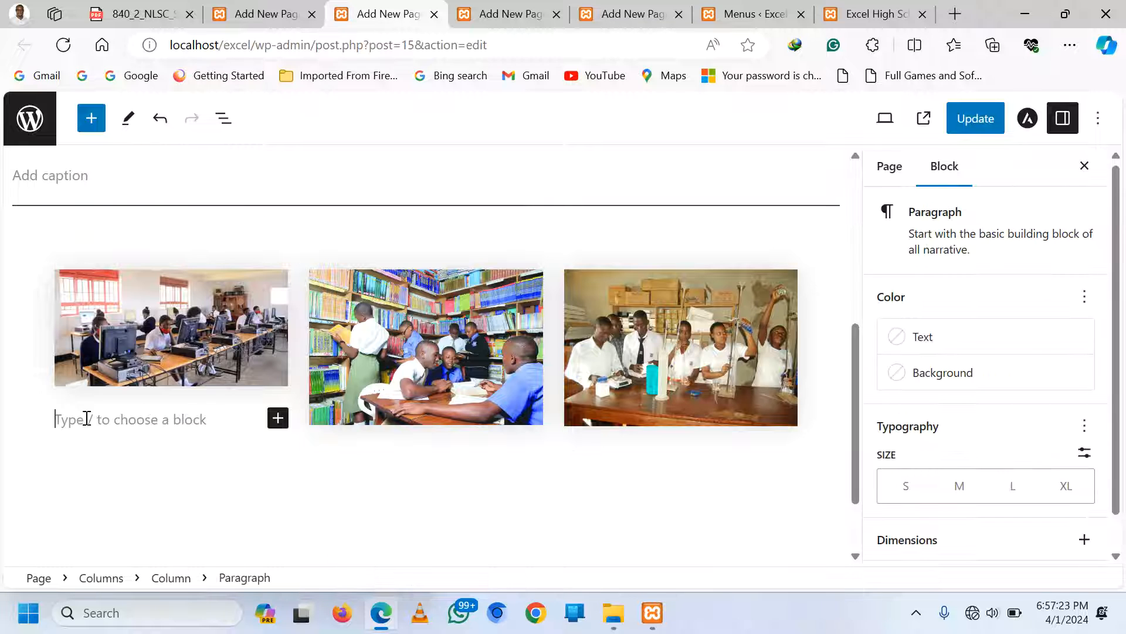
pyautogui.write('Studen')
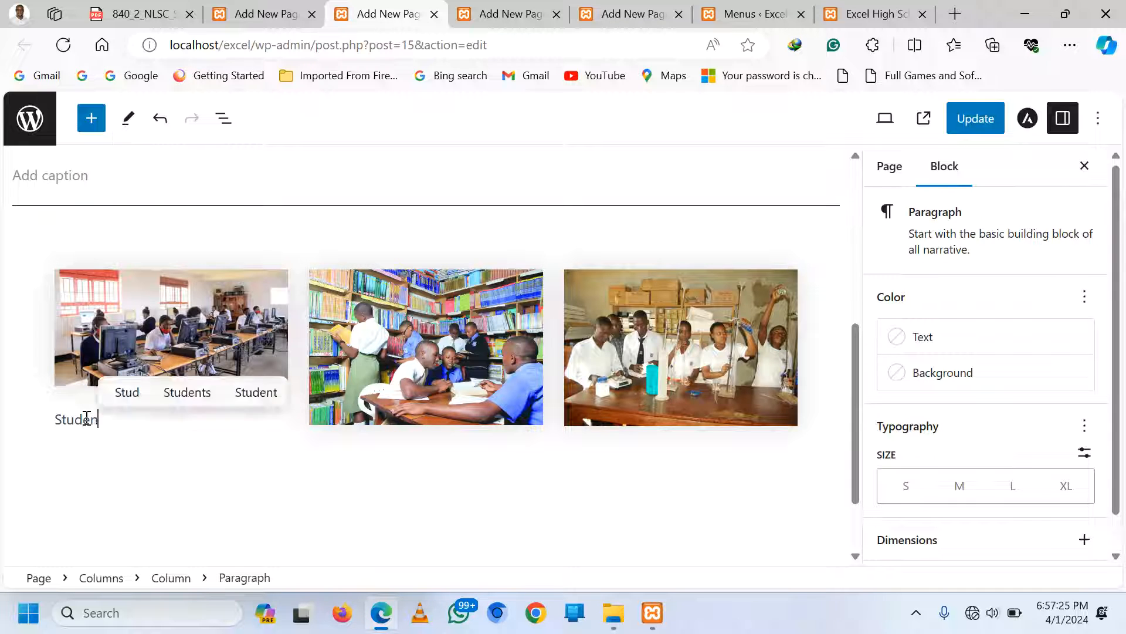
pyautogui.write('ts in the ')
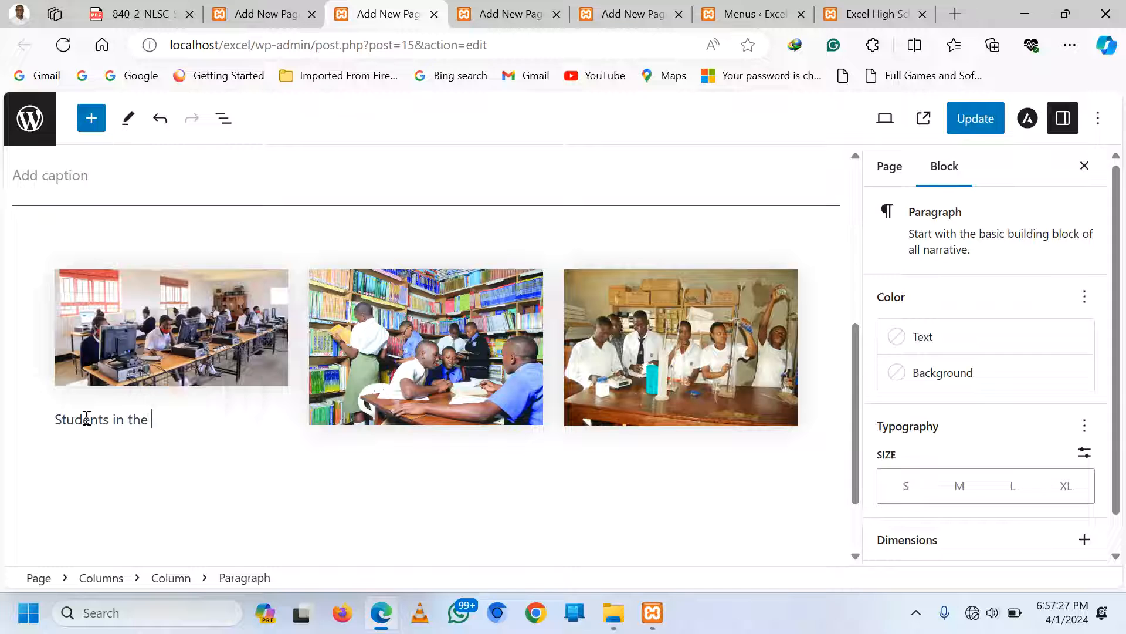
pyautogui.write('Comp La')
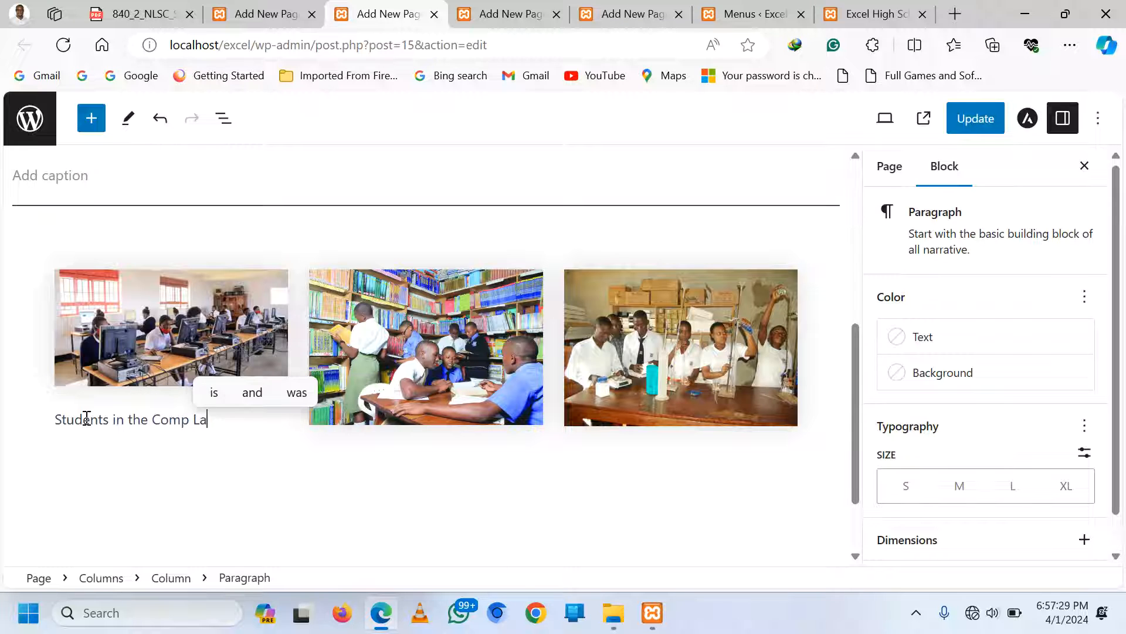
pyautogui.write('b')
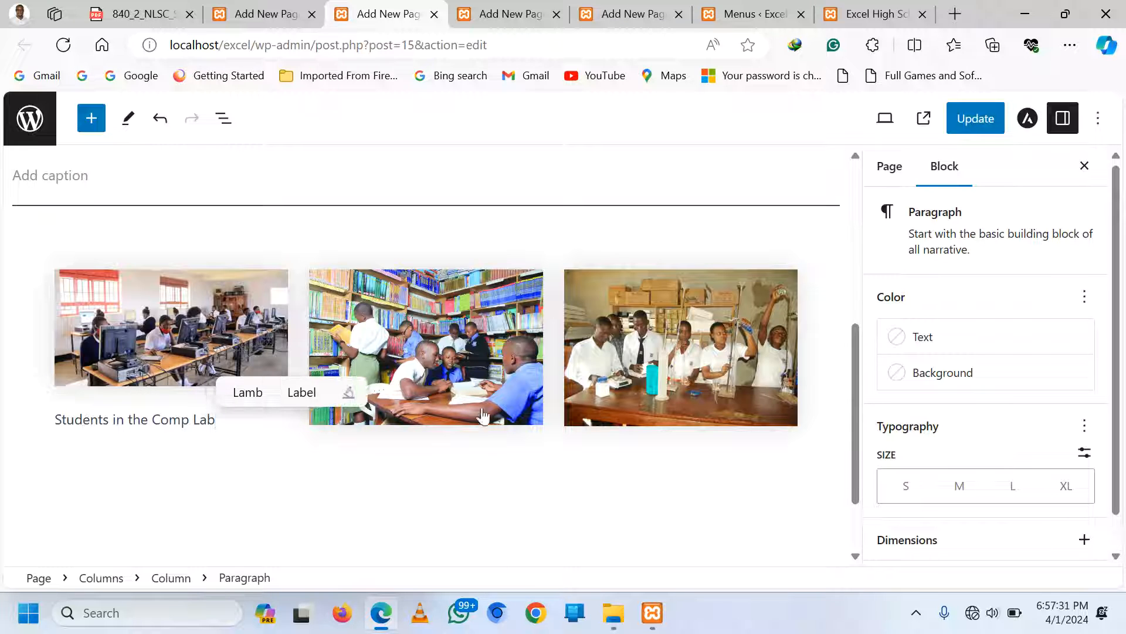
pyautogui.click(721, 399)
# Update the ACADEMICS page to save the changes
pyautogui.click(635, 506)
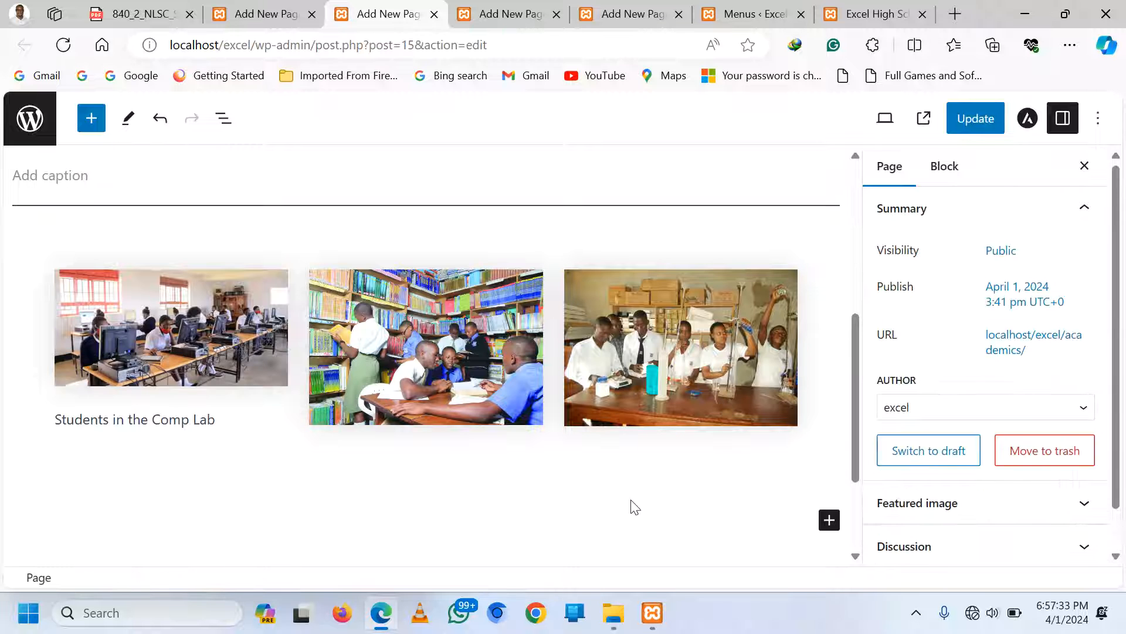
pyautogui.scroll(-2, 632, 504)
pyautogui.scroll(8, 632, 505)
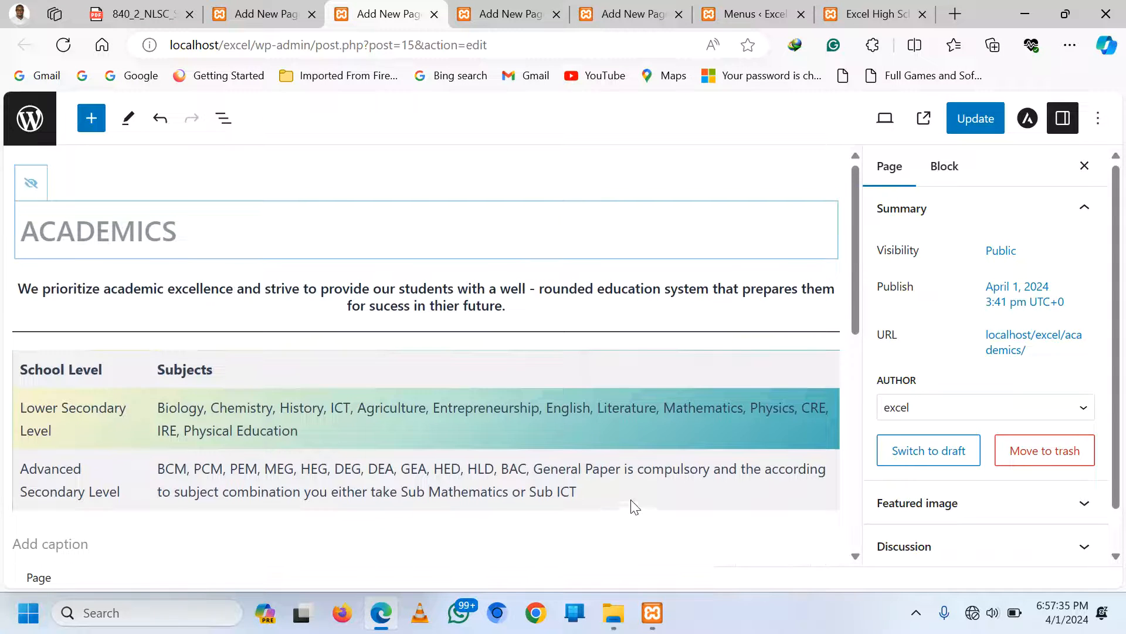
pyautogui.click(967, 122)
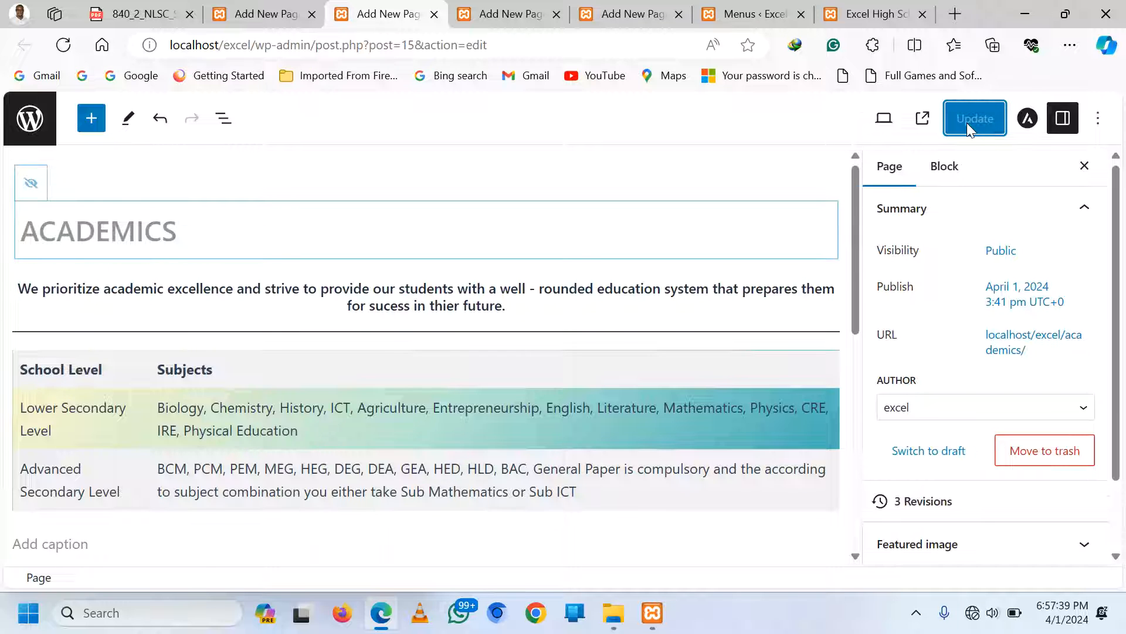
# View the live Academics page and scroll through the table and photo row
pyautogui.click(865, 8)
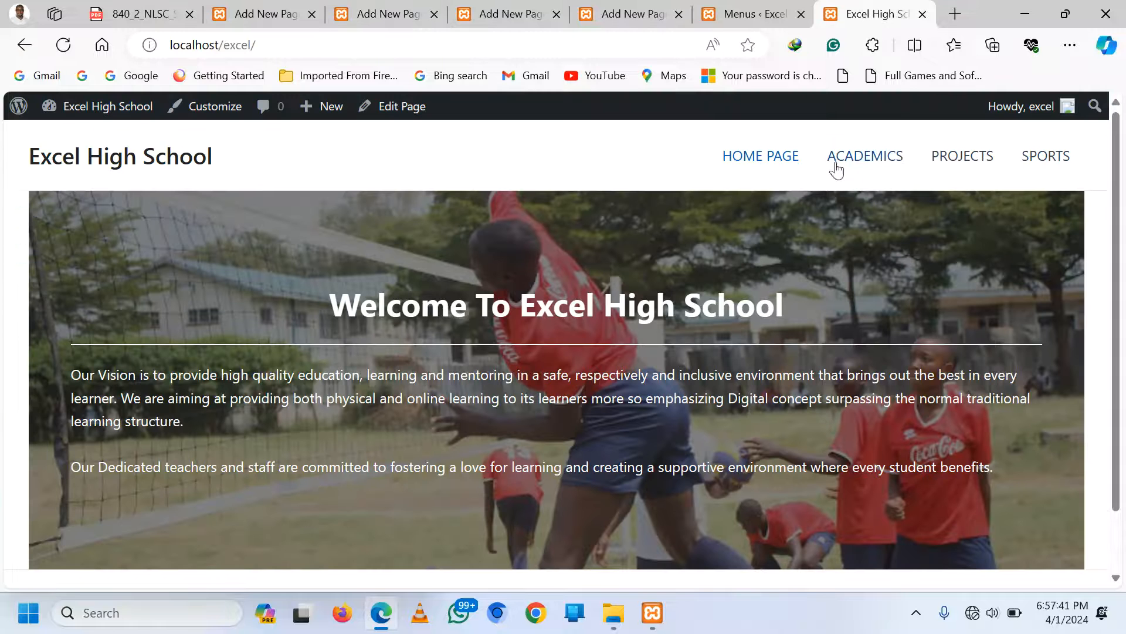
pyautogui.click(850, 161)
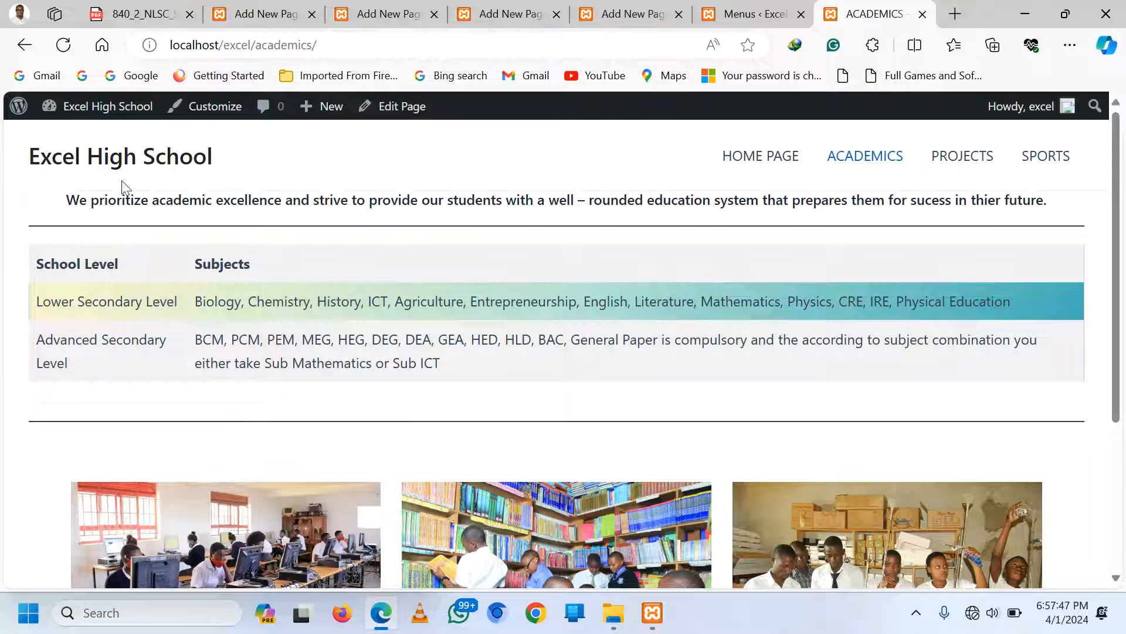
pyautogui.scroll(-4, 392, 270)
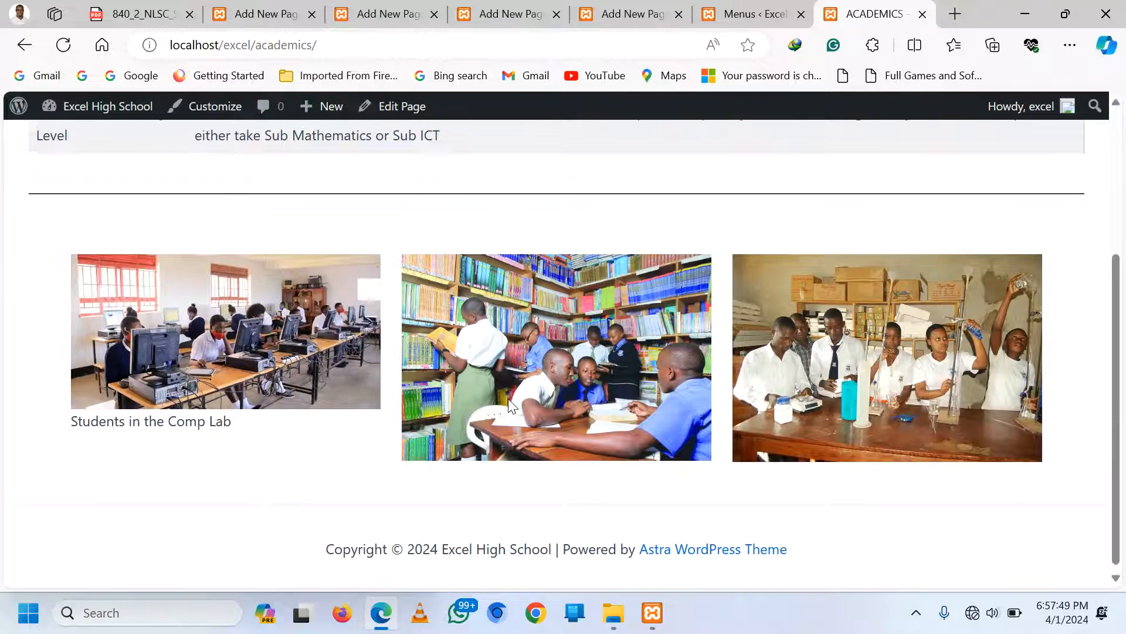
pyautogui.scroll(3, 508, 405)
pyautogui.scroll(-3, 508, 405)
pyautogui.scroll(4, 510, 404)
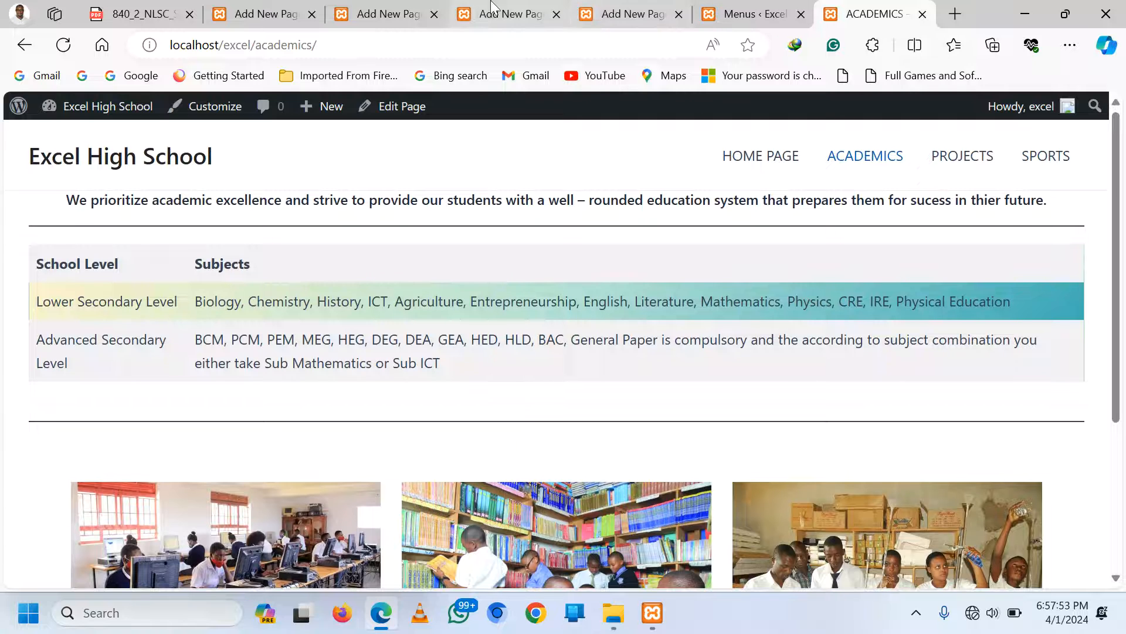
# Switch to the PROJECTS page editor and hide the page title
pyautogui.click(411, 12)
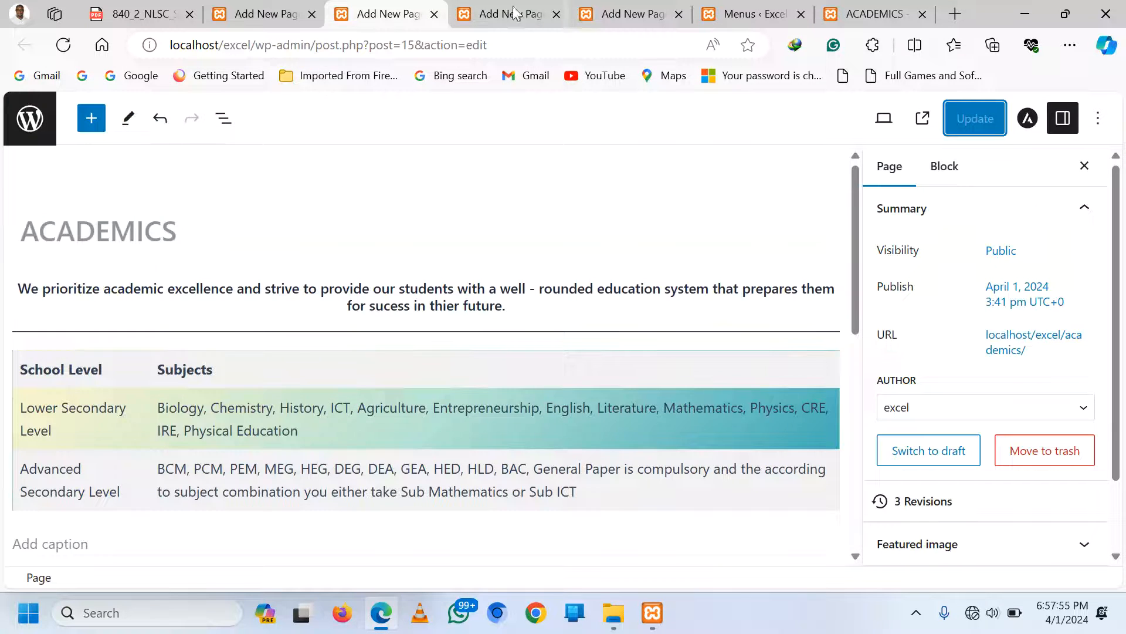
pyautogui.click(496, 13)
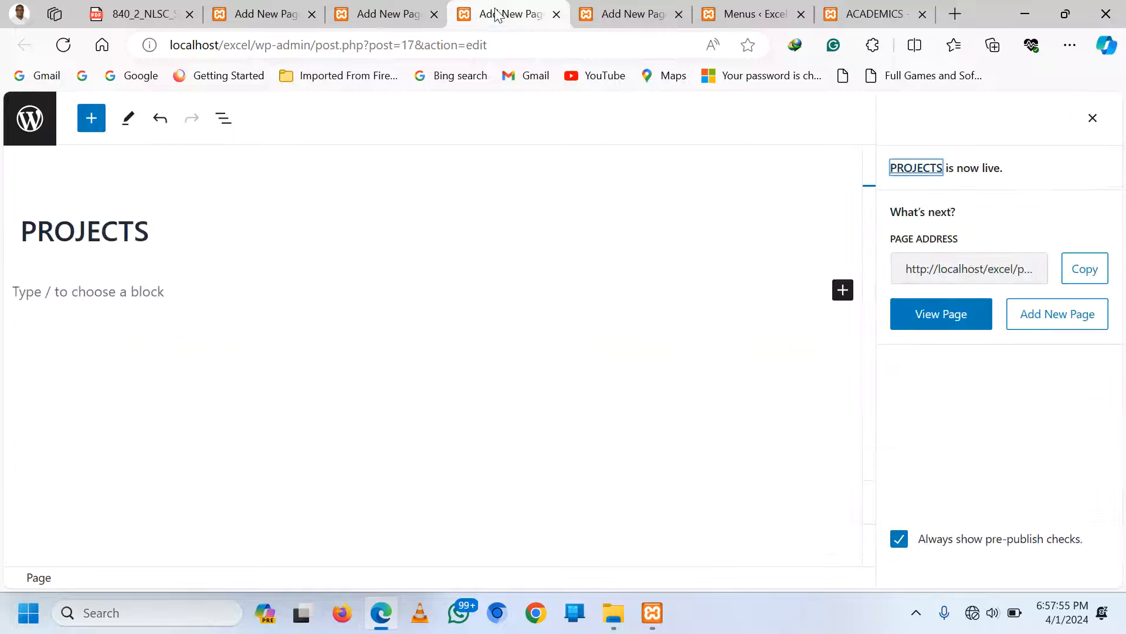
pyautogui.click(150, 295)
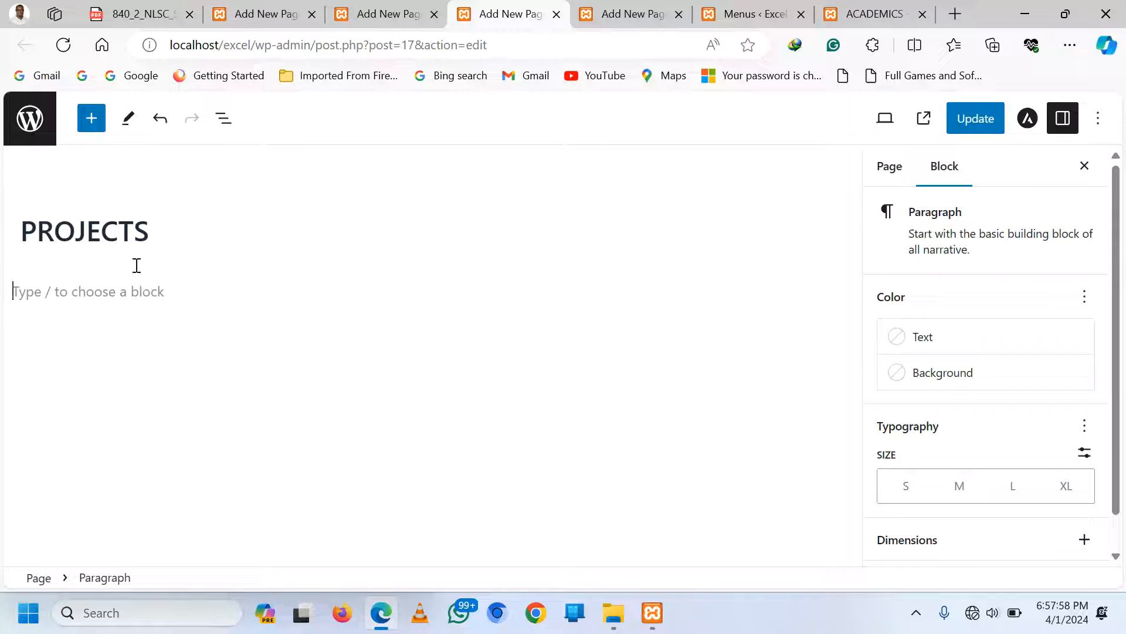
pyautogui.click(118, 229)
pyautogui.click(31, 183)
# Write 'The school has both completed and on going projects these include;' and start a new block
pyautogui.click(53, 303)
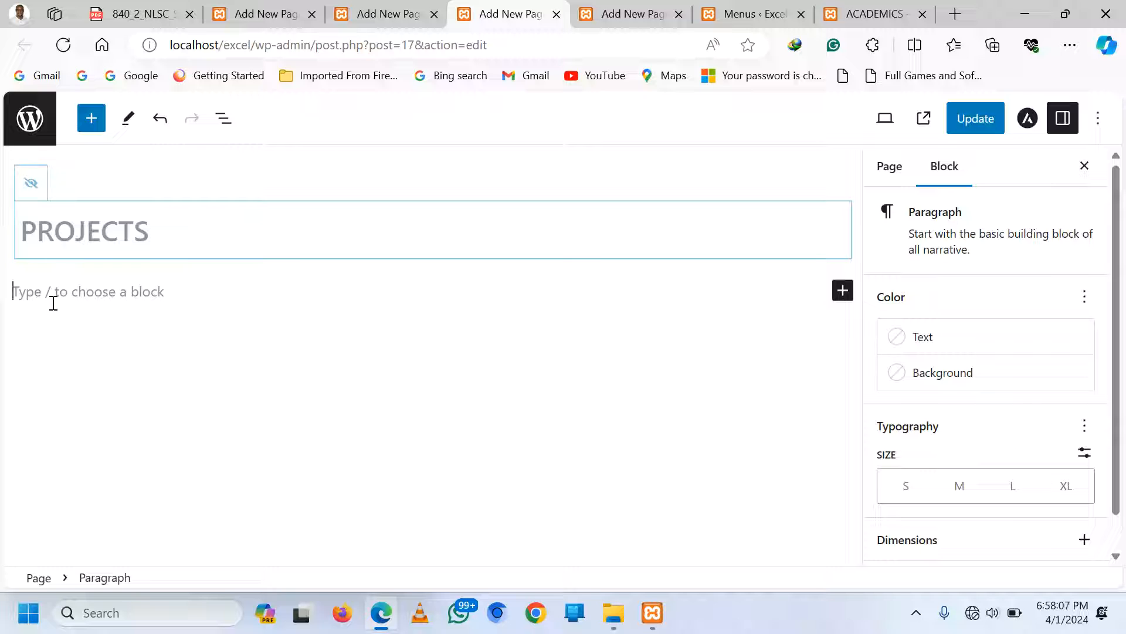
pyautogui.write('The sch')
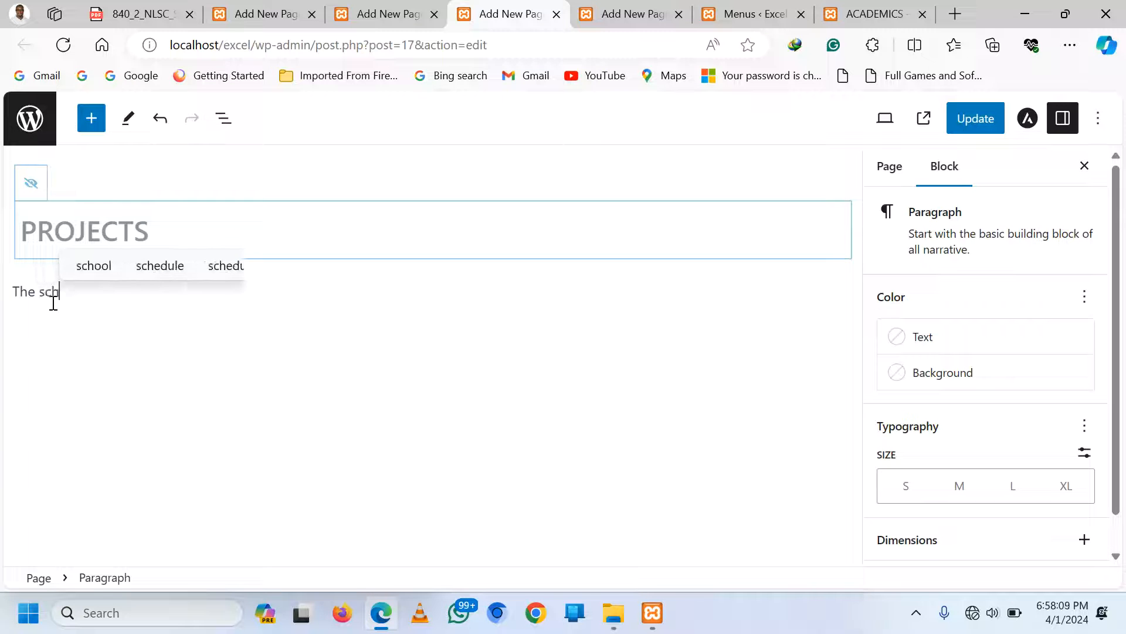
pyautogui.write('ool has b')
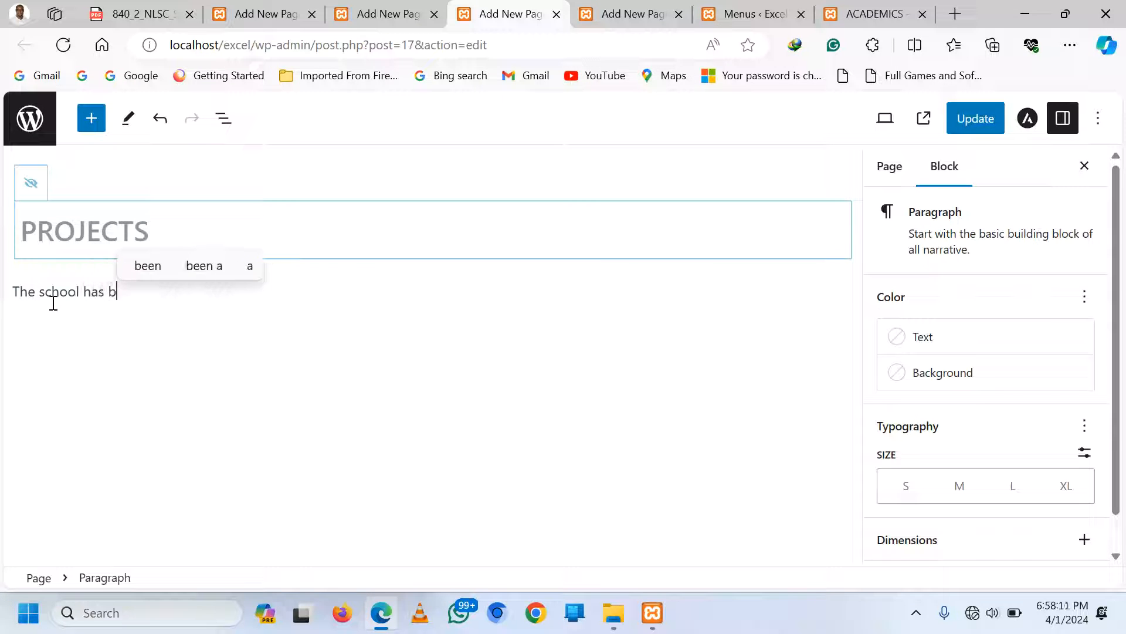
pyautogui.write('oth compl')
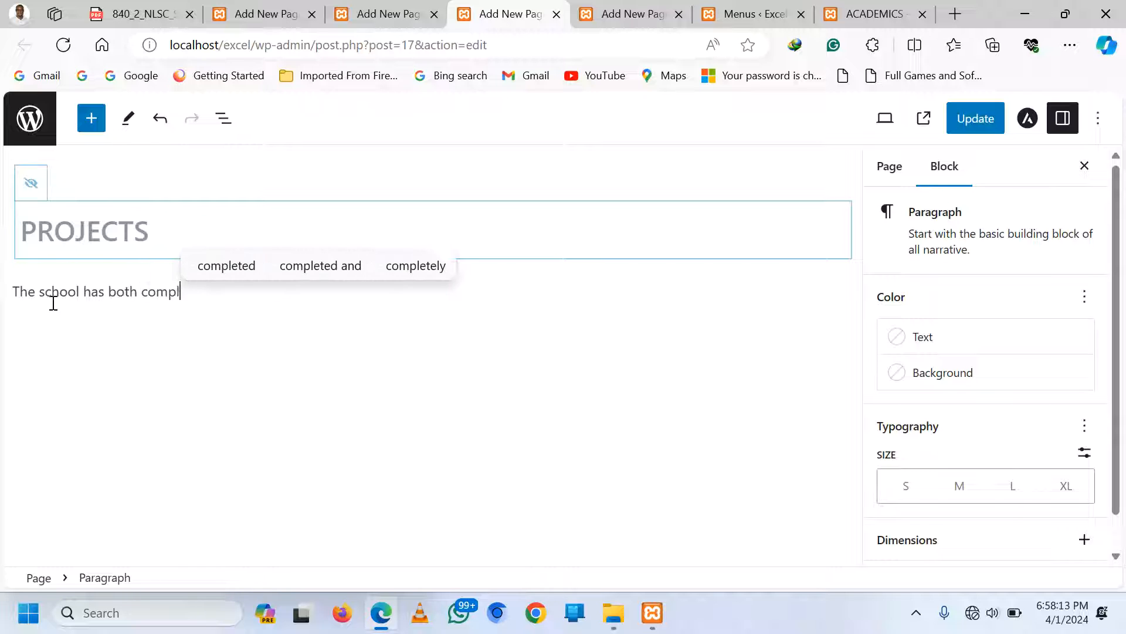
pyautogui.write('eted a')
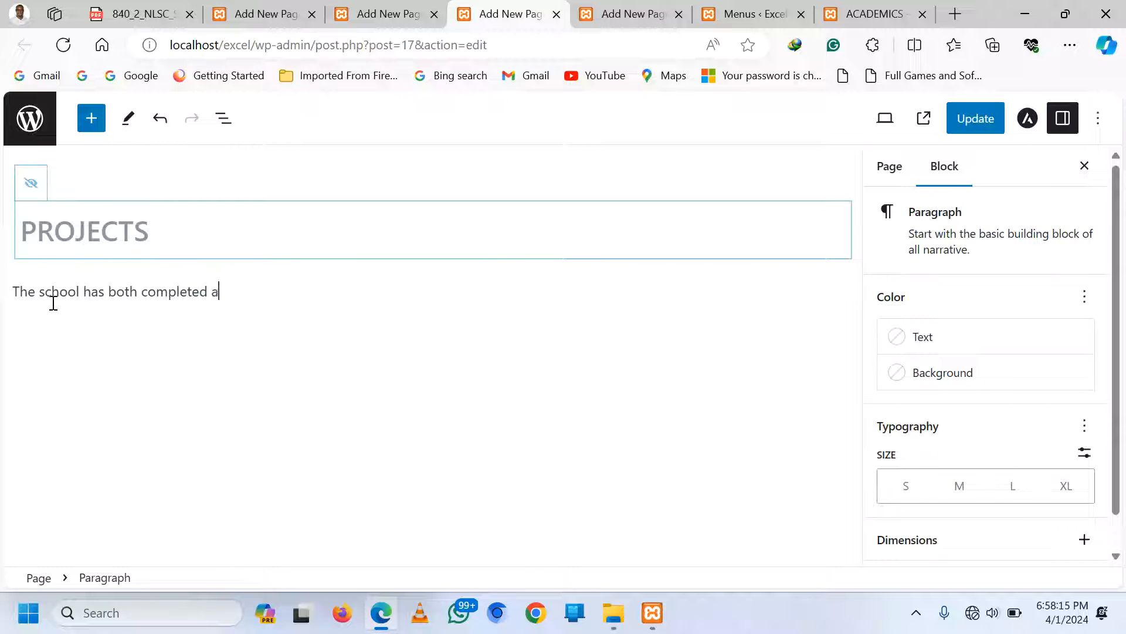
pyautogui.write('nd a')
pyautogui.press('BackSpace')
pyautogui.write('on going ')
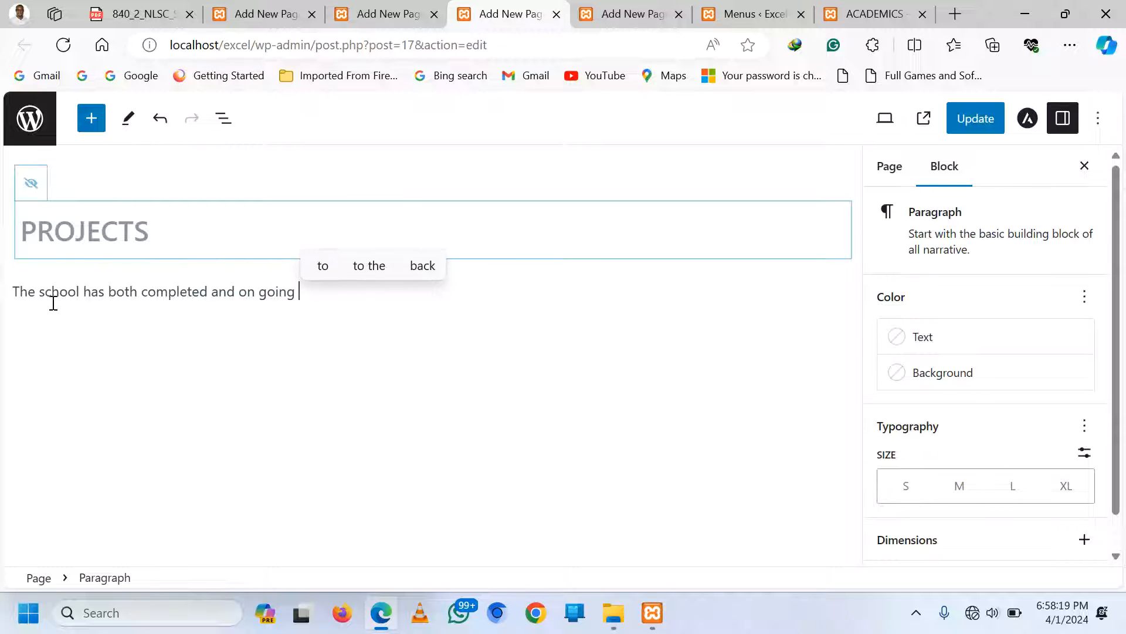
pyautogui.write('projects ')
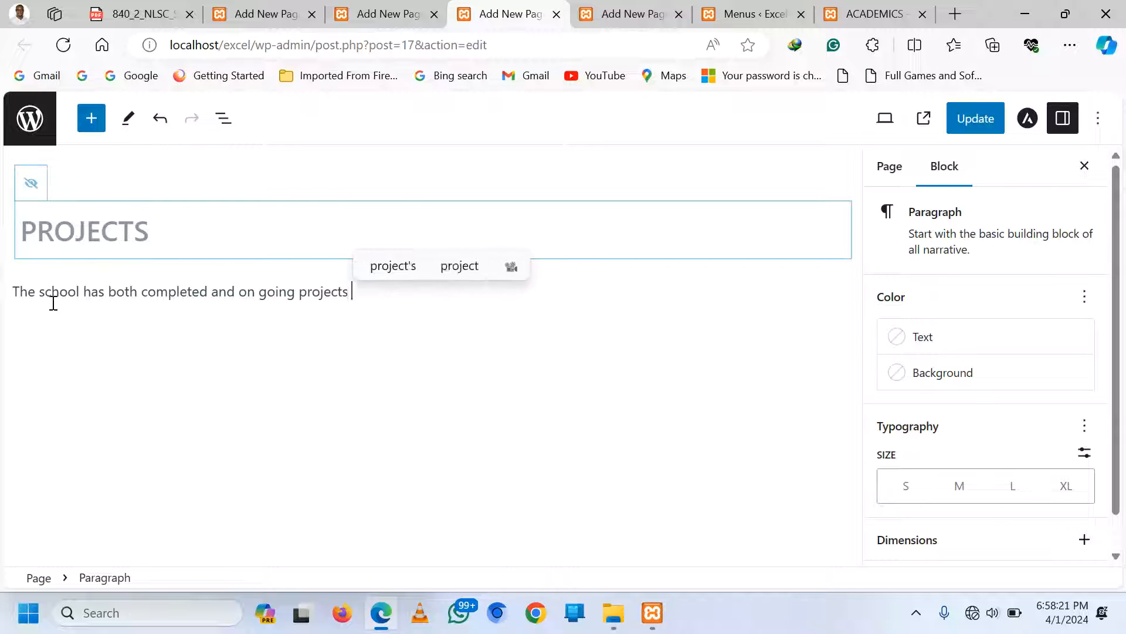
pyautogui.write('these in')
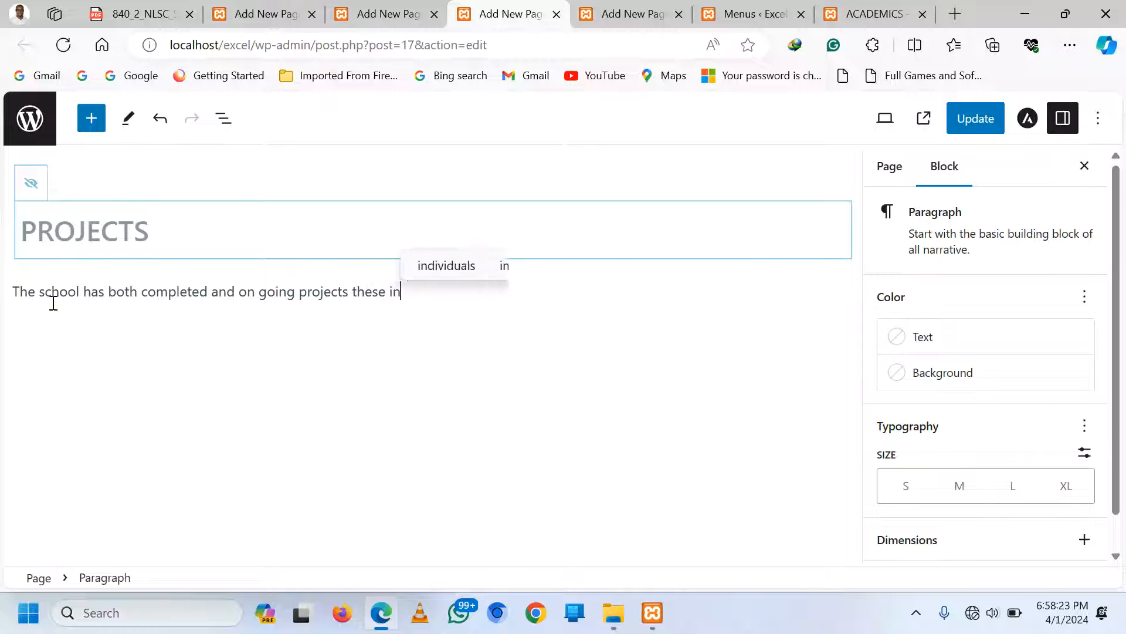
pyautogui.write('clude')
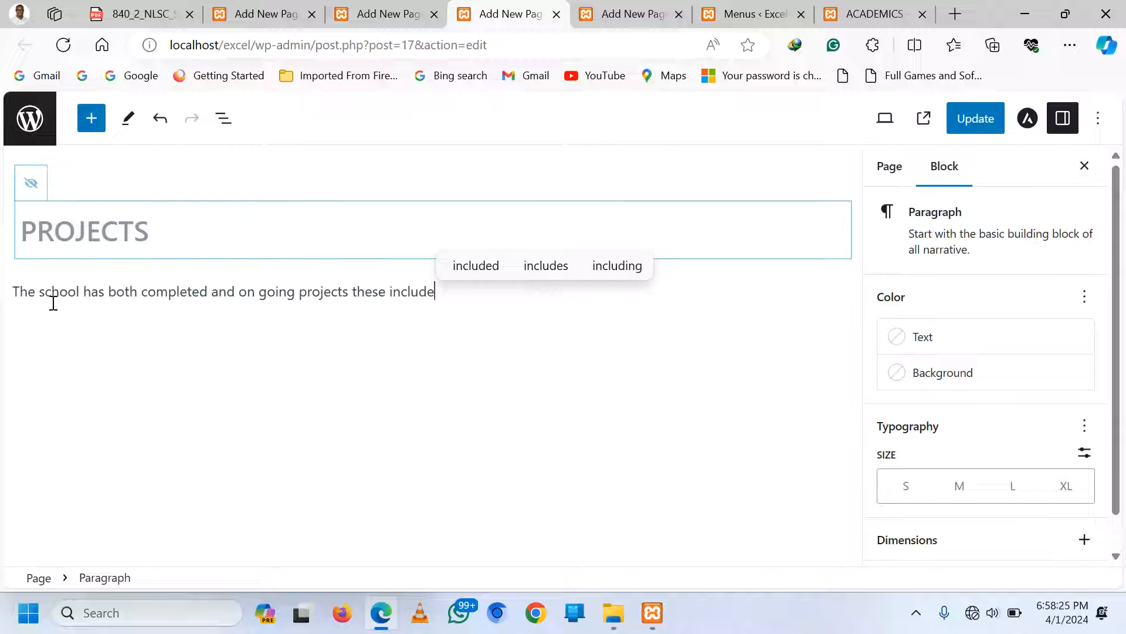
pyautogui.write(';')
pyautogui.press('Return')
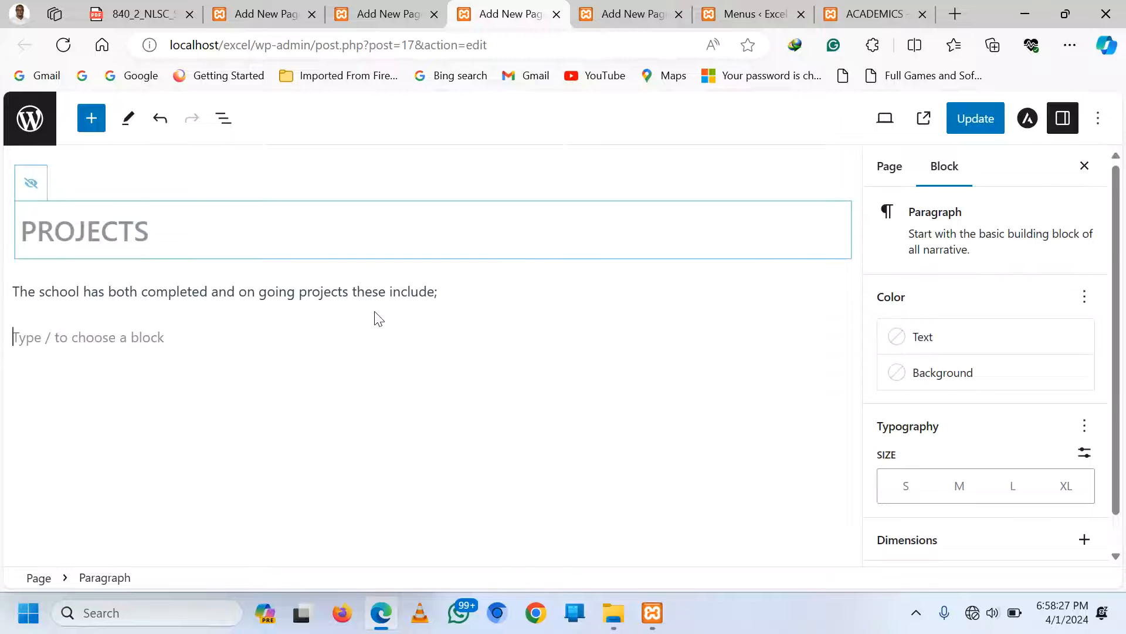
pyautogui.click(843, 336)
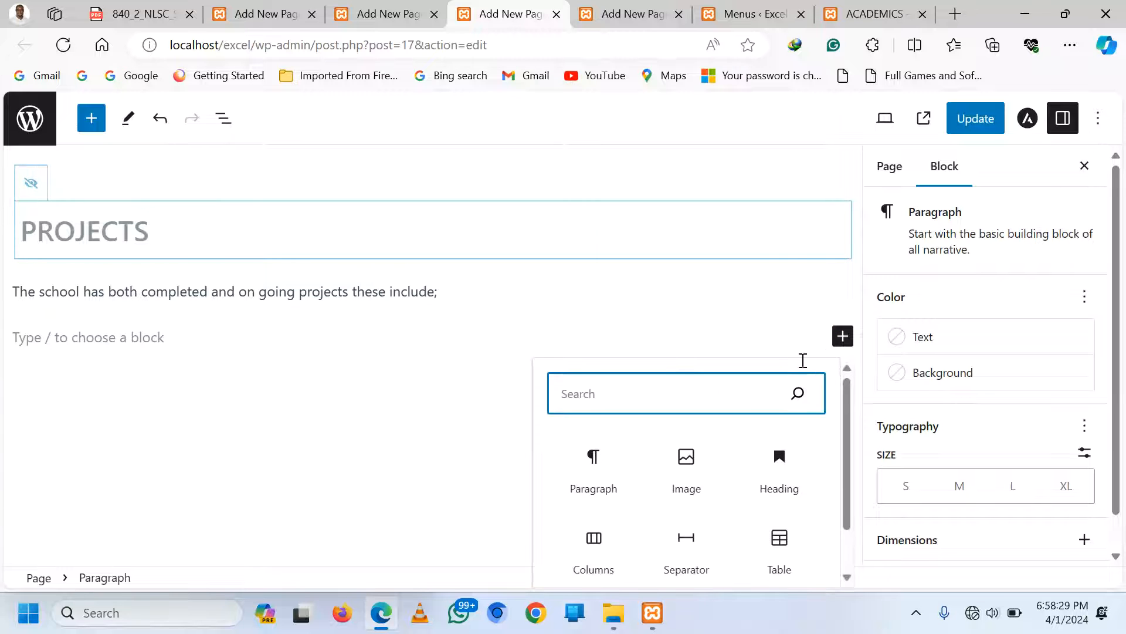
# Add a three-column layout with swimming pool.jpg in the first column
pyautogui.scroll(-1, 681, 475)
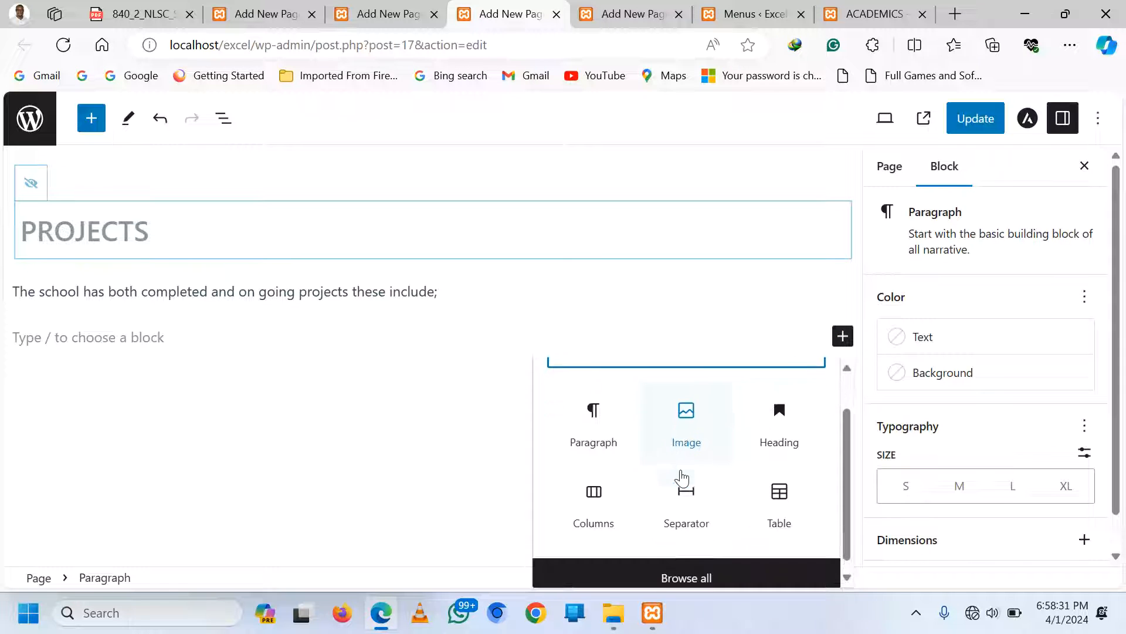
pyautogui.click(604, 494)
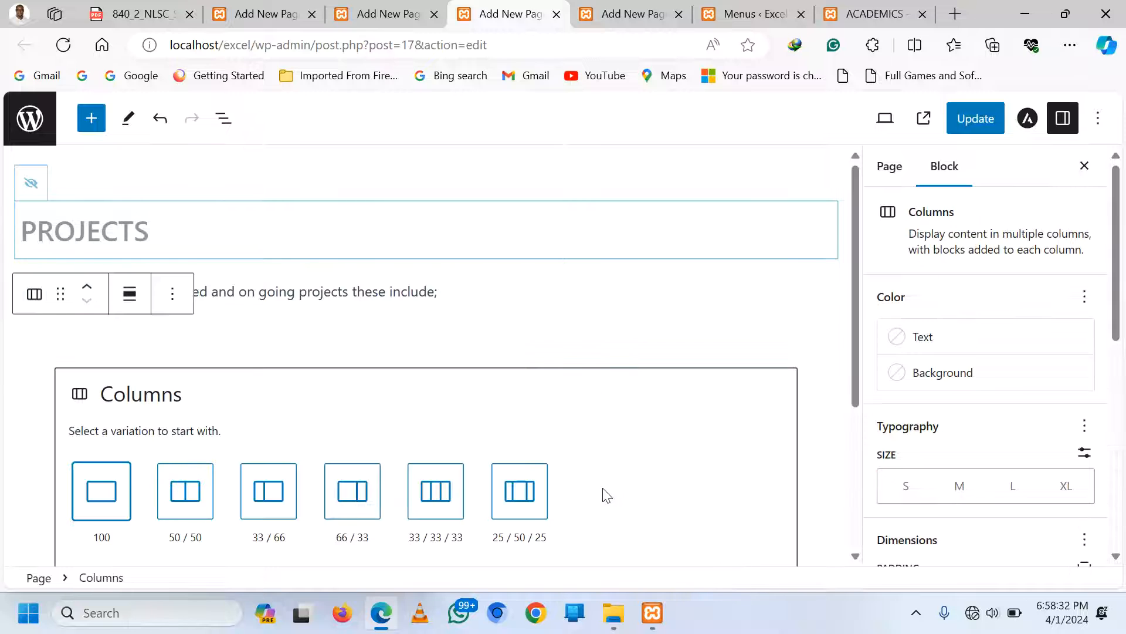
pyautogui.click(435, 513)
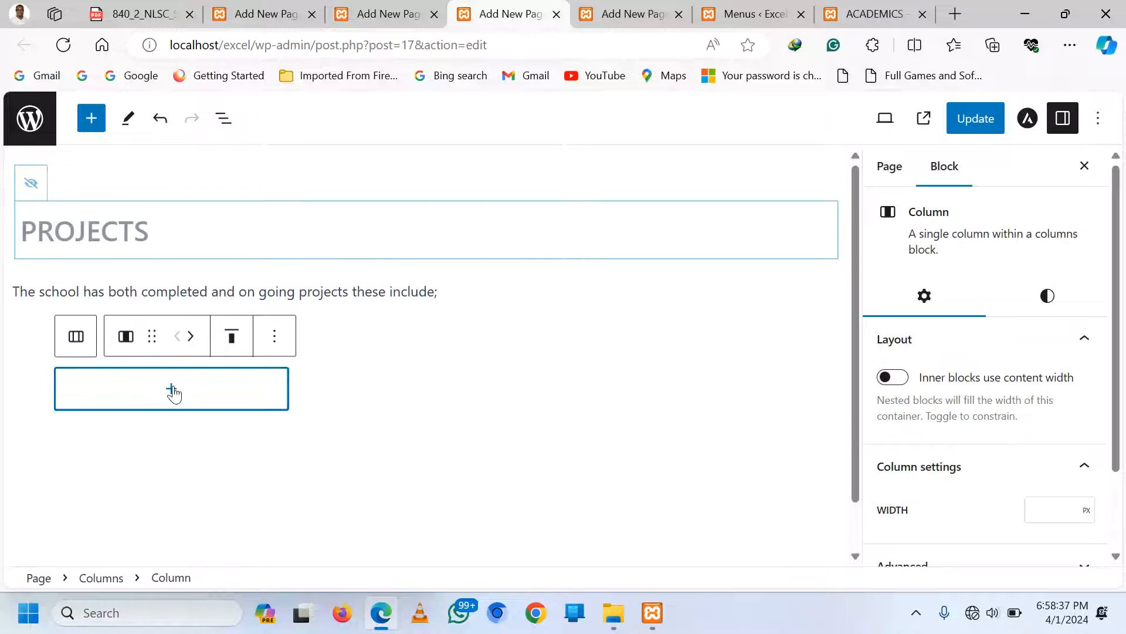
pyautogui.click(171, 390)
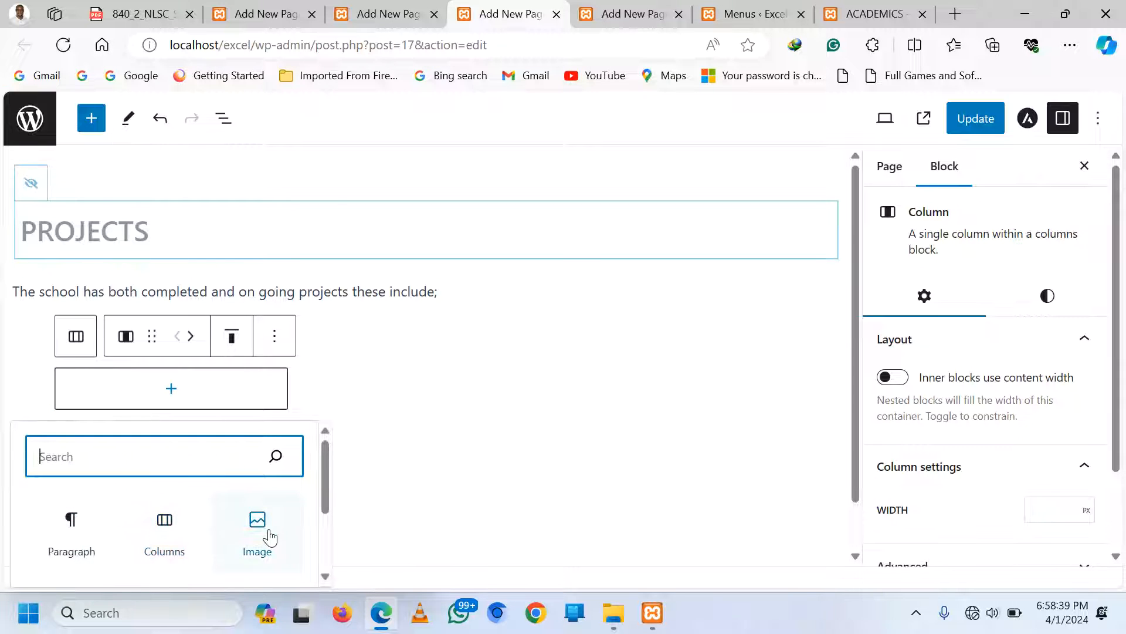
pyautogui.click(269, 537)
pyautogui.click(102, 437)
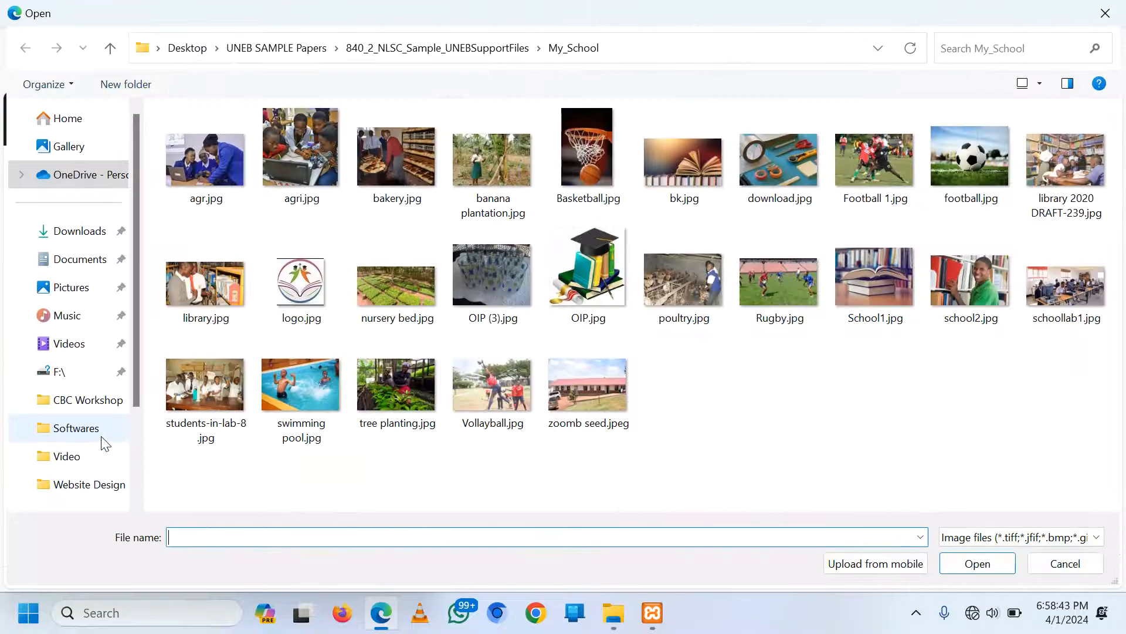
pyautogui.doubleClick(311, 393)
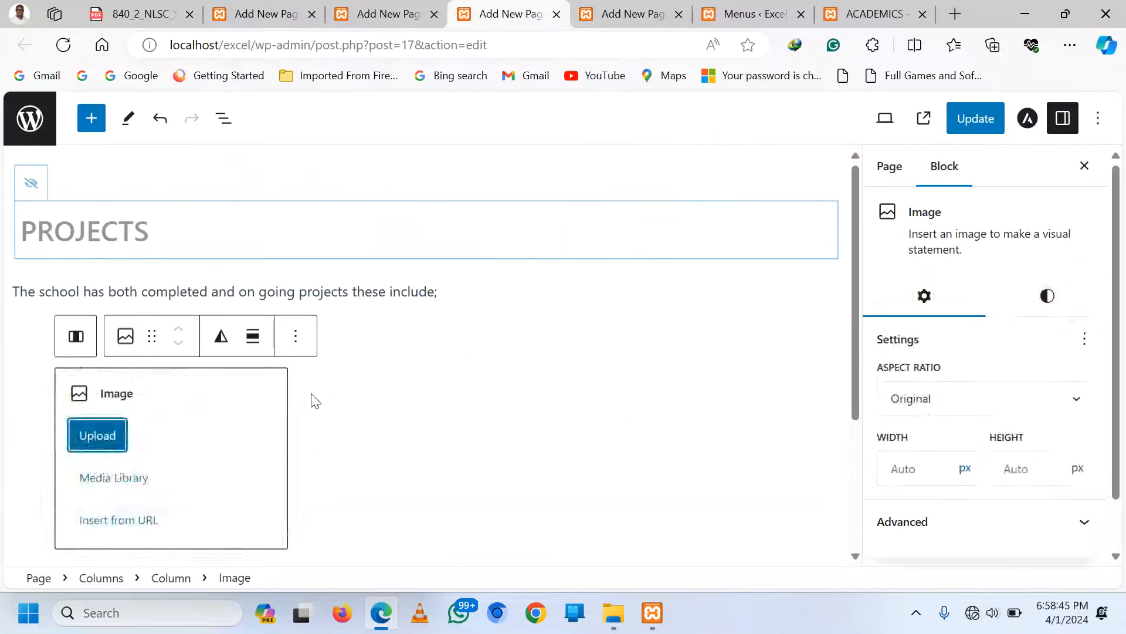
# Place banana plantation.jpg in the second column and tree planting.jpg in the third
pyautogui.click(447, 439)
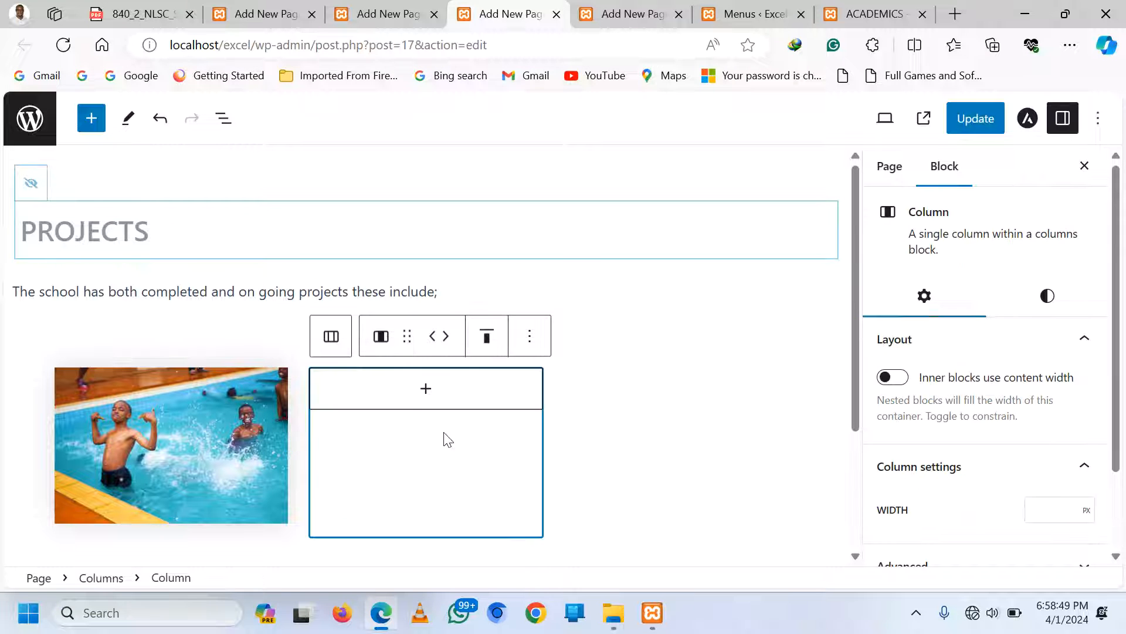
pyautogui.click(425, 388)
pyautogui.click(418, 542)
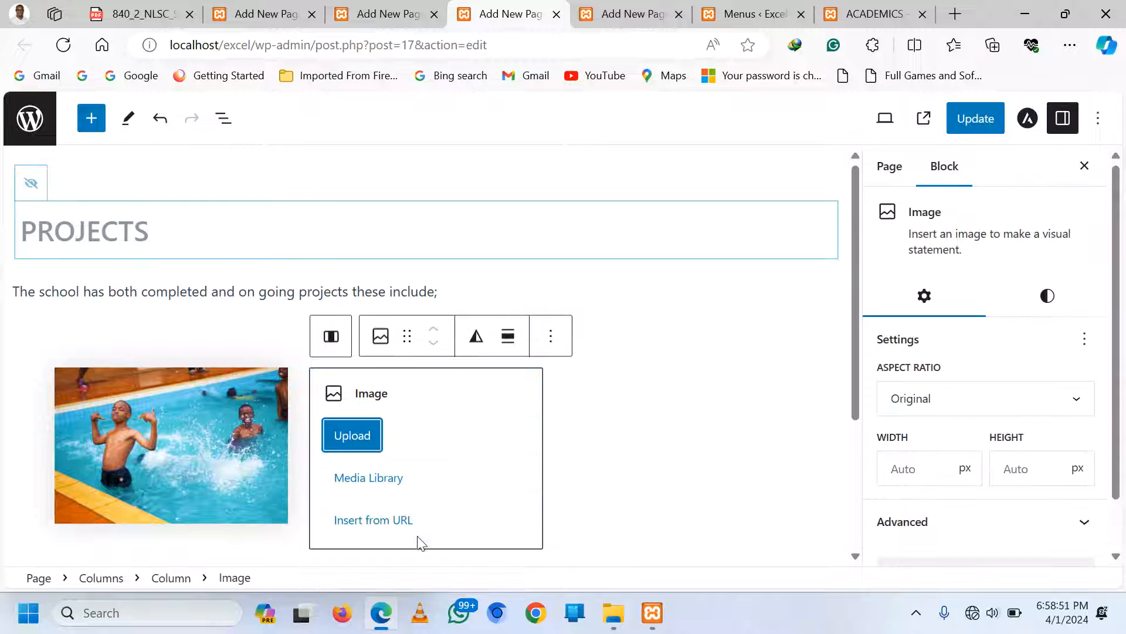
pyautogui.click(366, 438)
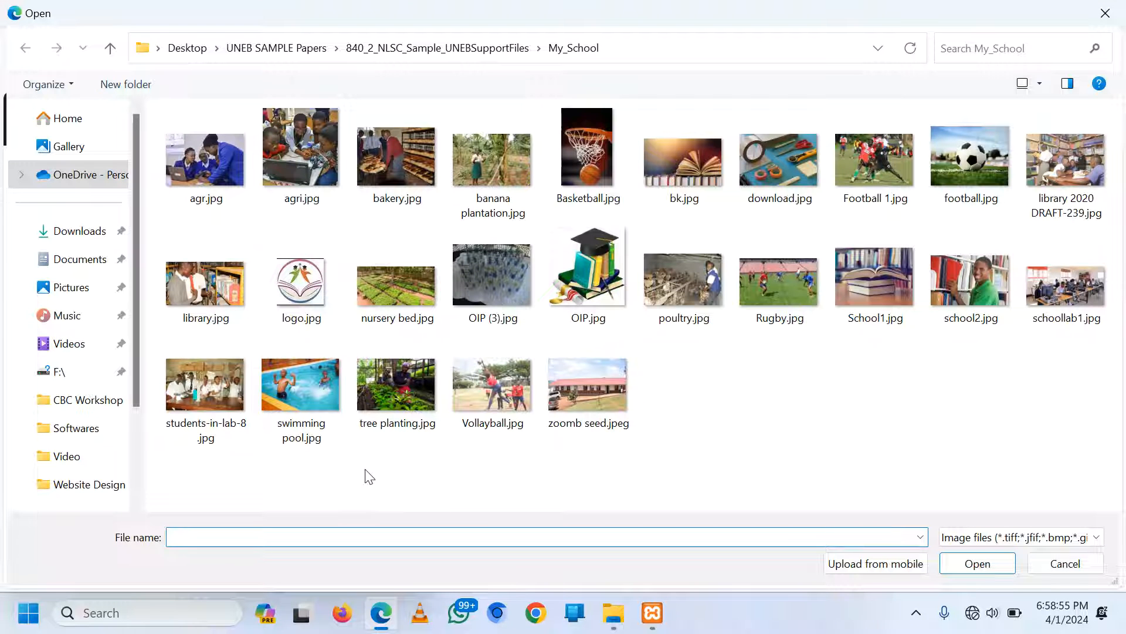
pyautogui.doubleClick(502, 151)
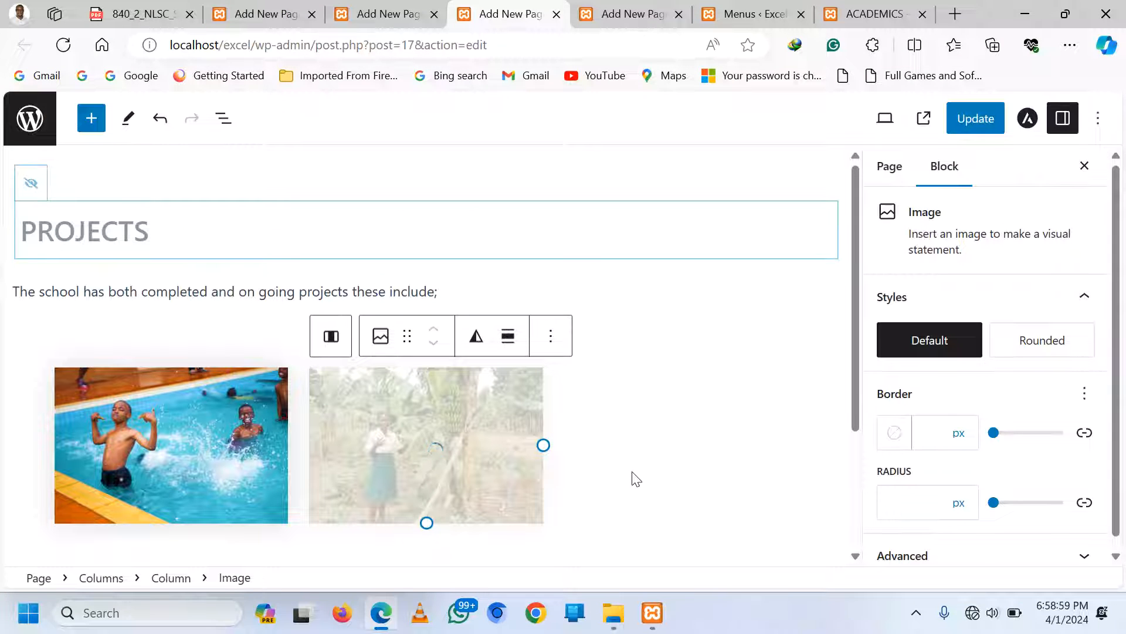
pyautogui.click(677, 402)
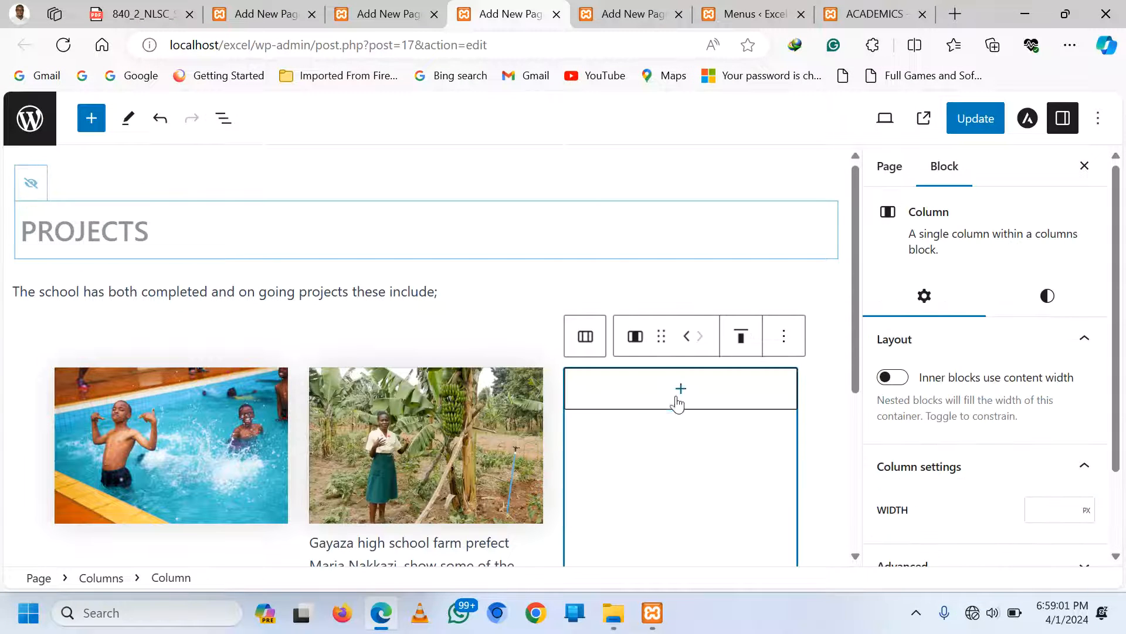
pyautogui.click(678, 403)
pyautogui.click(674, 521)
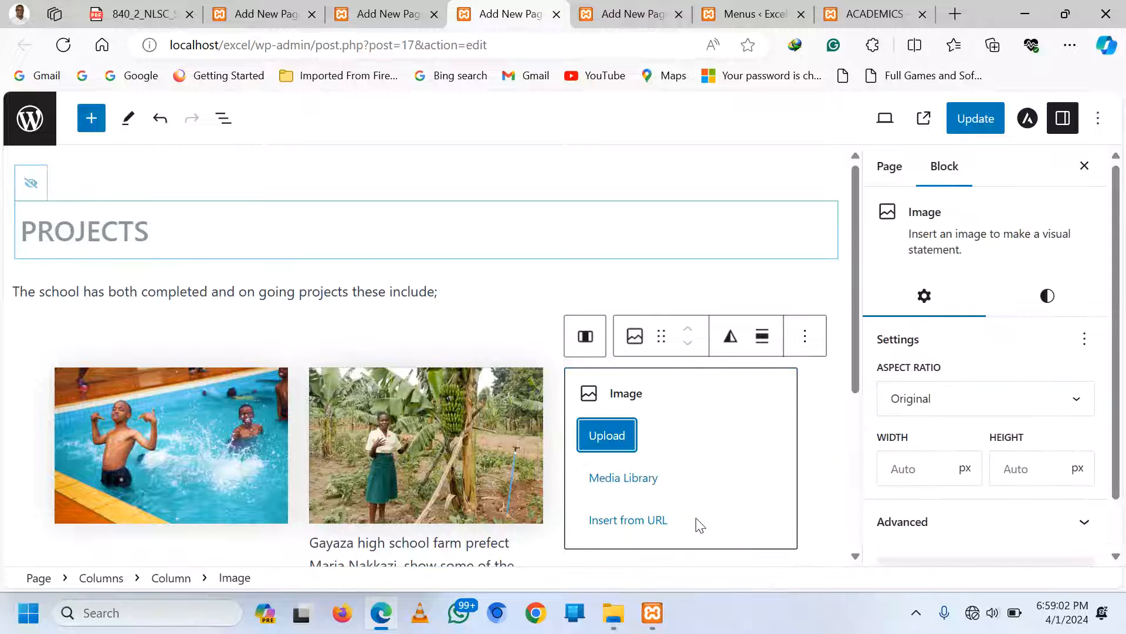
pyautogui.click(609, 434)
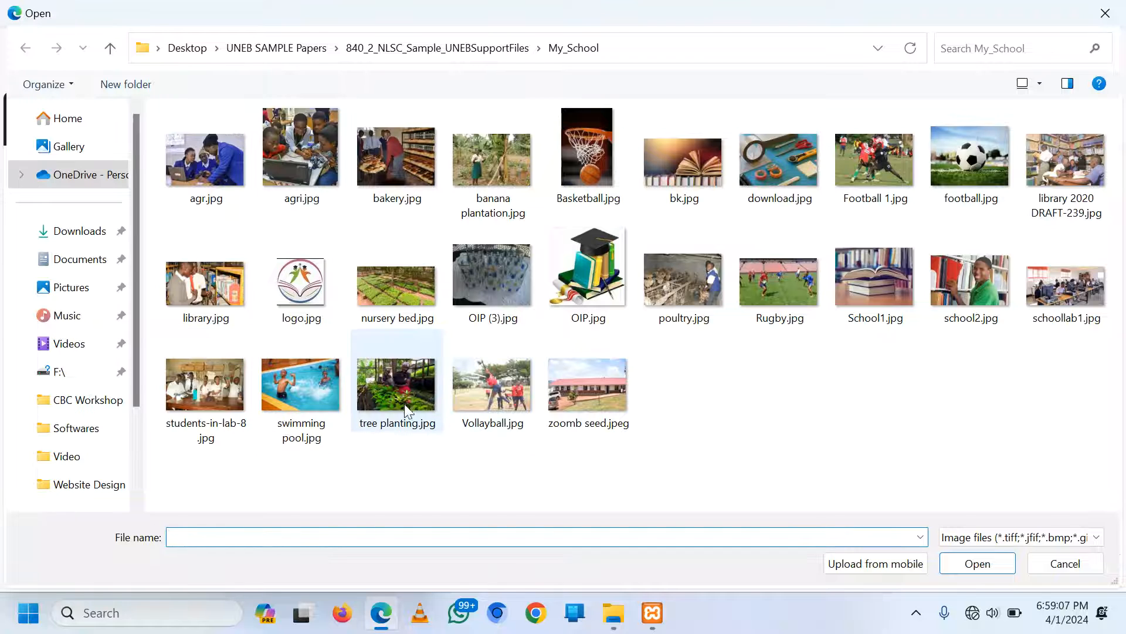
pyautogui.doubleClick(394, 395)
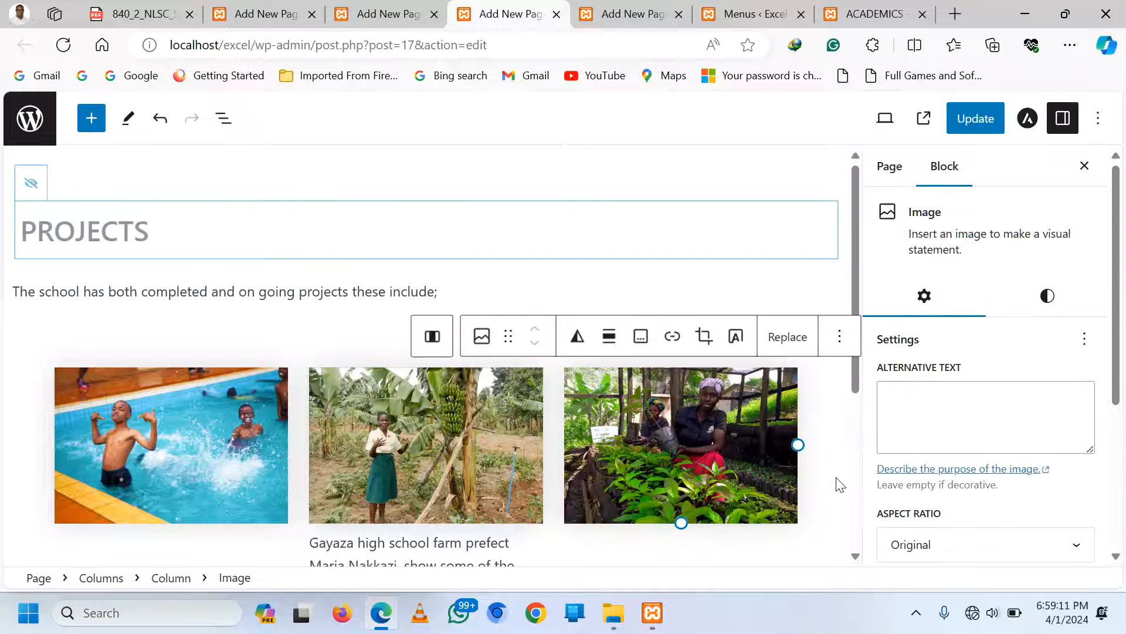
# Delete the photo credit caption under the middle banana-plantation image
pyautogui.scroll(-1, 839, 486)
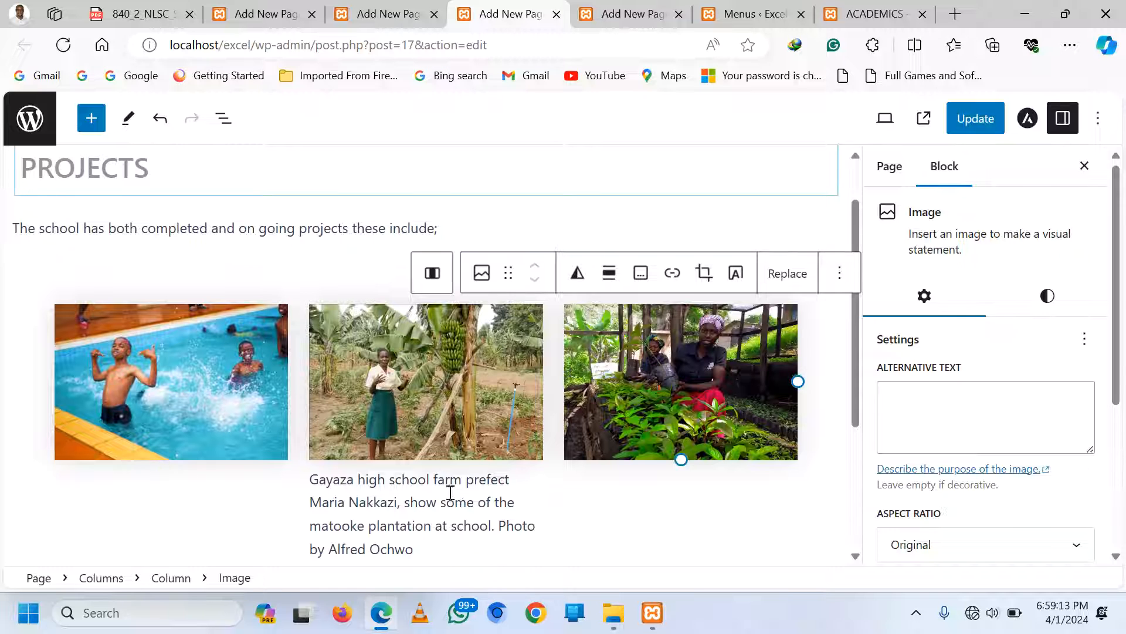
pyautogui.click(347, 494)
pyautogui.scroll(1, 608, 516)
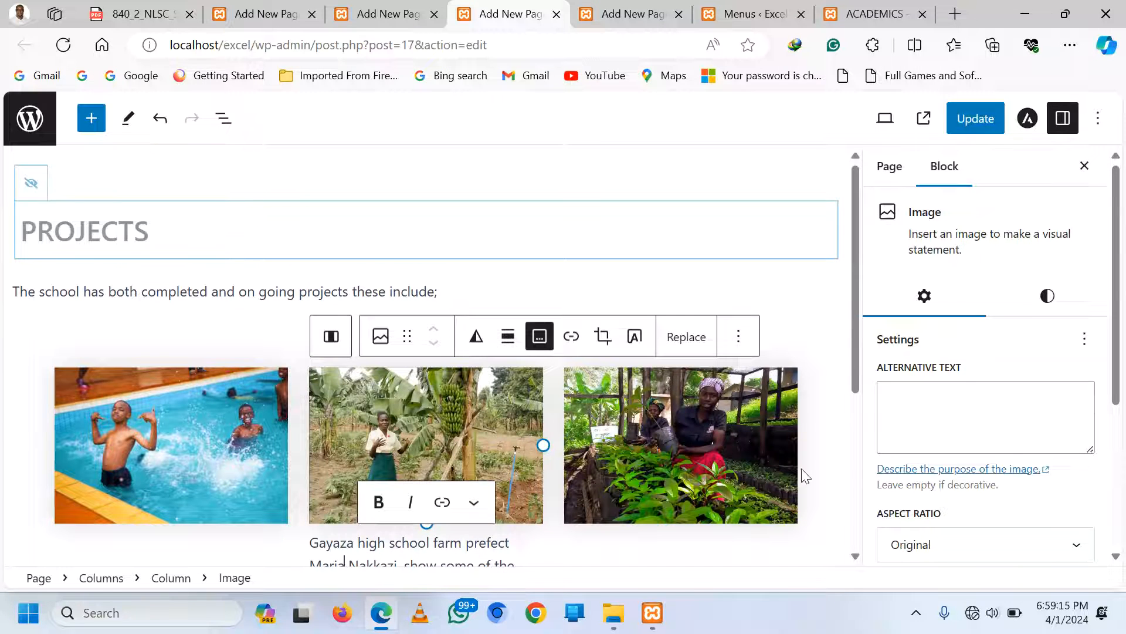
pyautogui.scroll(-4, 820, 448)
pyautogui.tripleClick(333, 314)
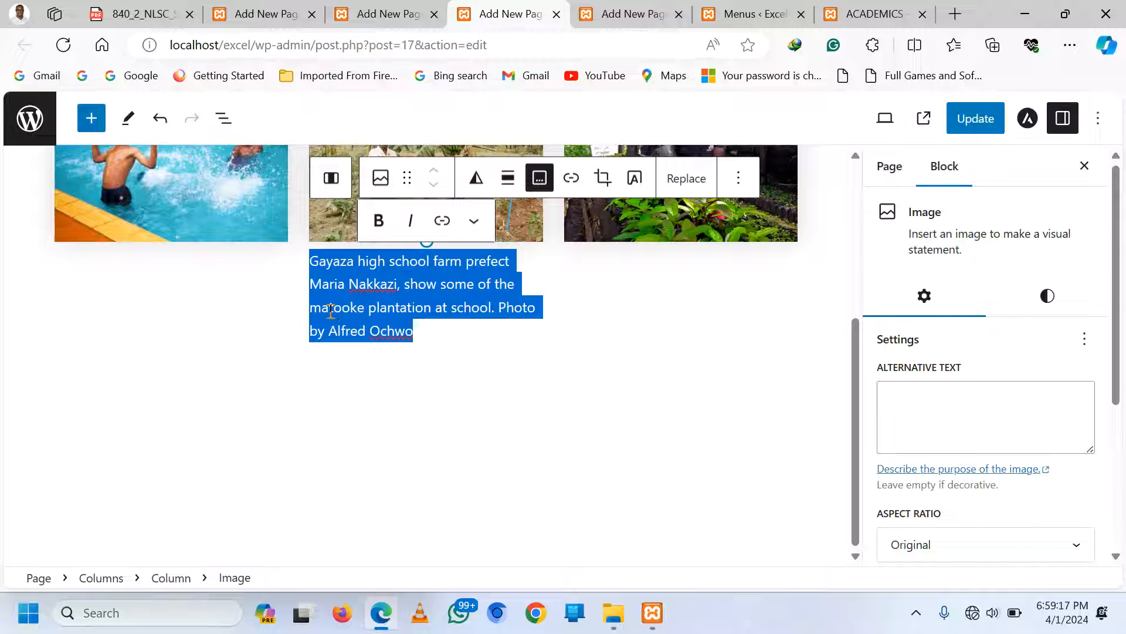
pyautogui.press('BackSpace')
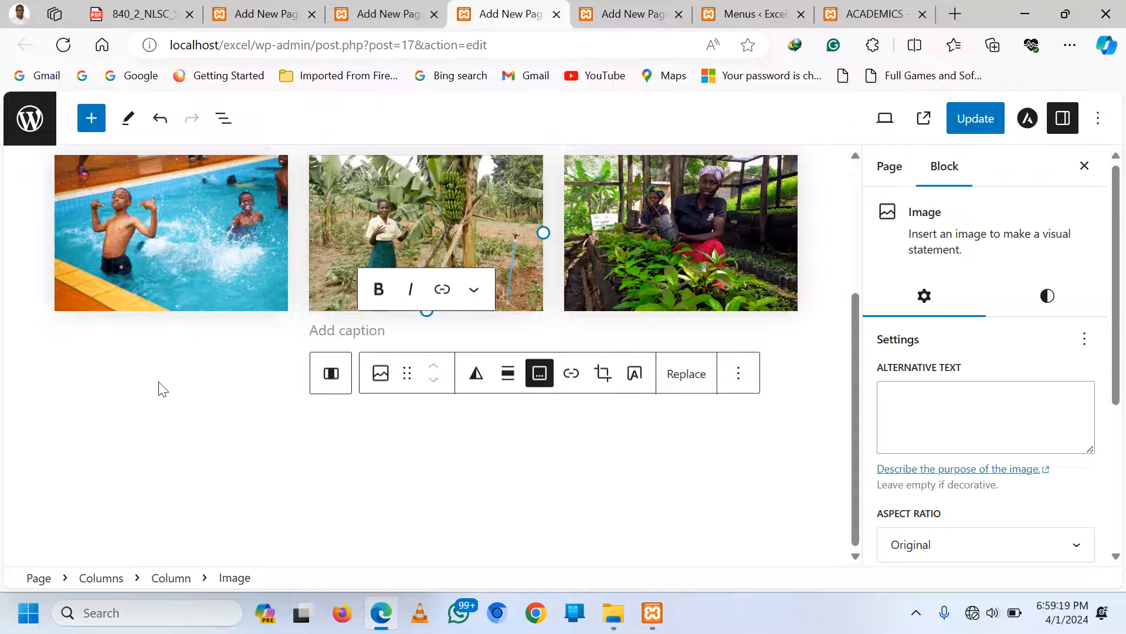
pyautogui.click(151, 391)
pyautogui.click(409, 460)
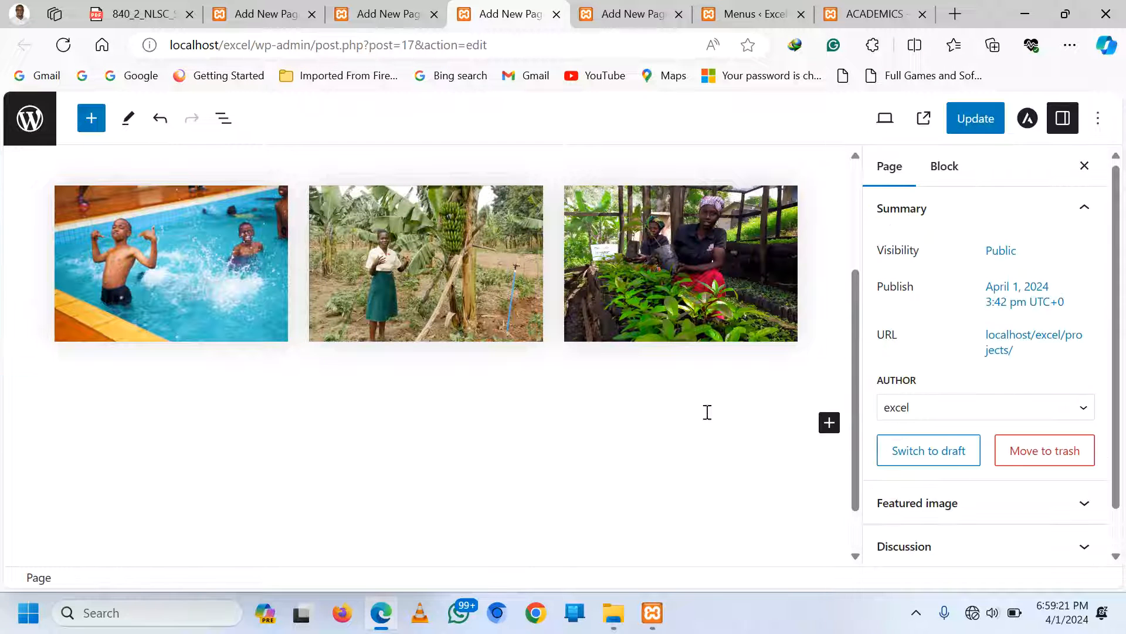
pyautogui.scroll(1, 698, 411)
pyautogui.click(758, 432)
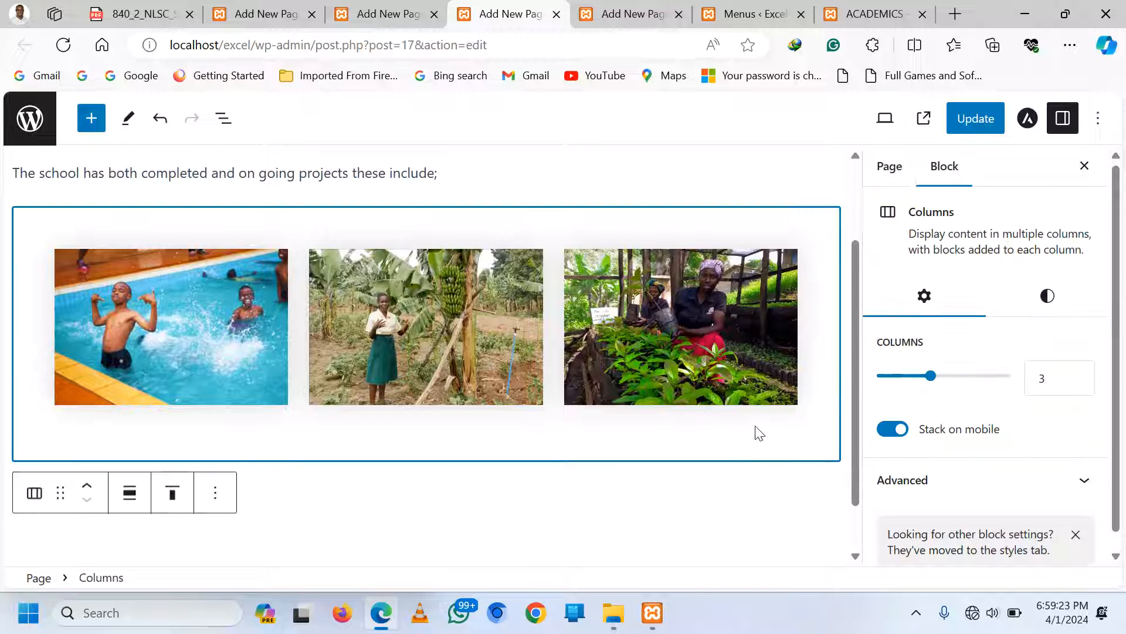
pyautogui.click(711, 488)
pyautogui.click(825, 488)
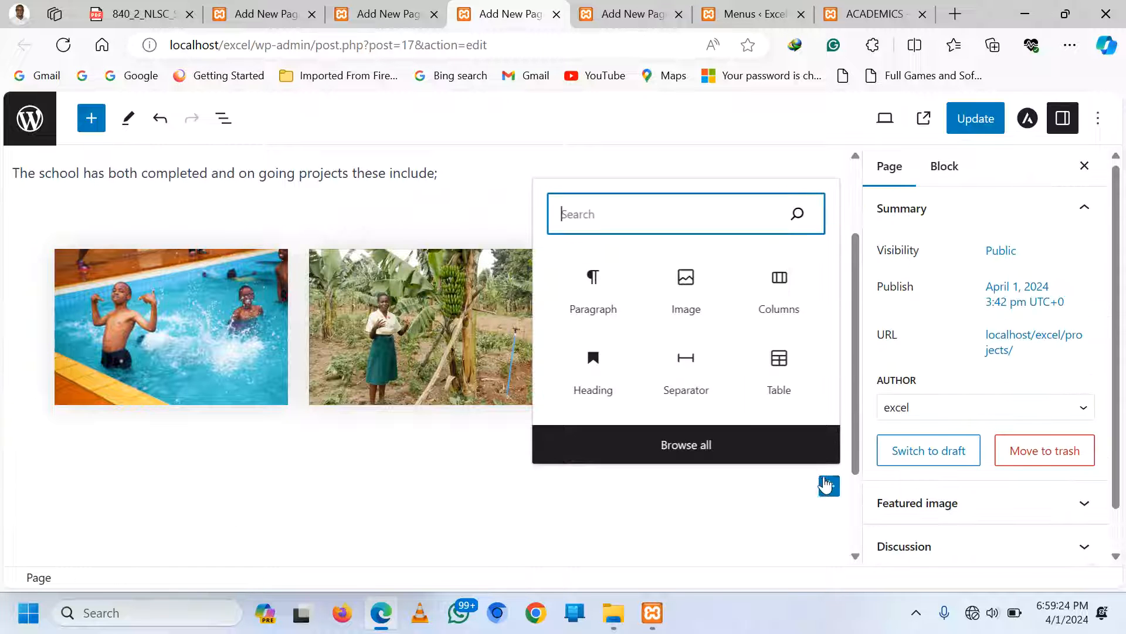
# Insert a Separator below the photo row and give it the Wide Line style
pyautogui.click(685, 366)
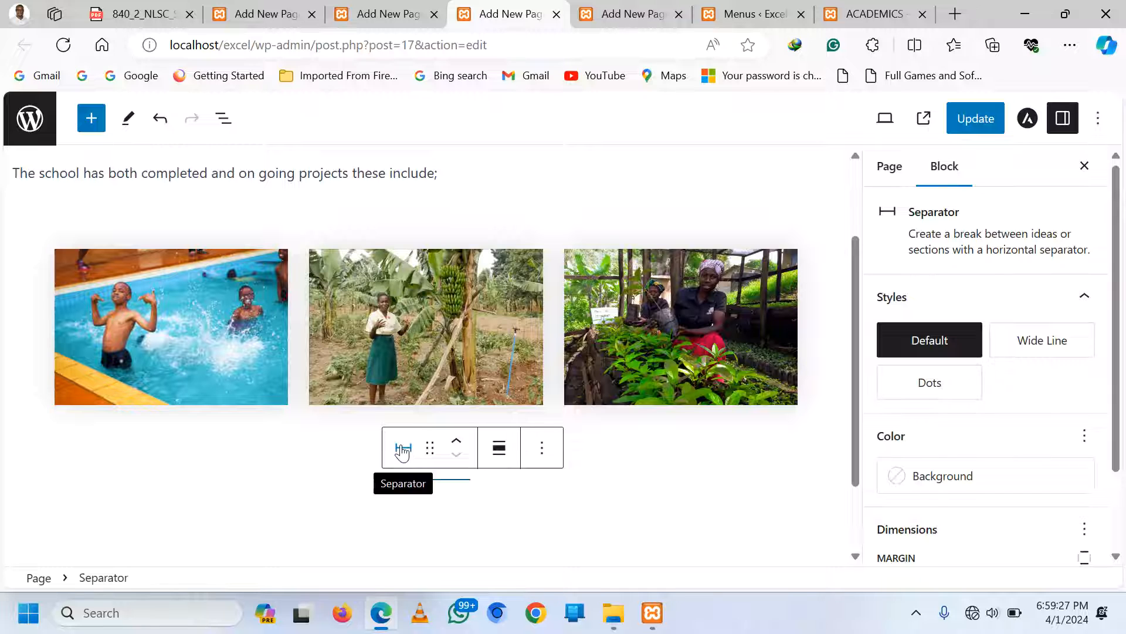
pyautogui.click(403, 448)
pyautogui.click(433, 360)
pyautogui.click(345, 498)
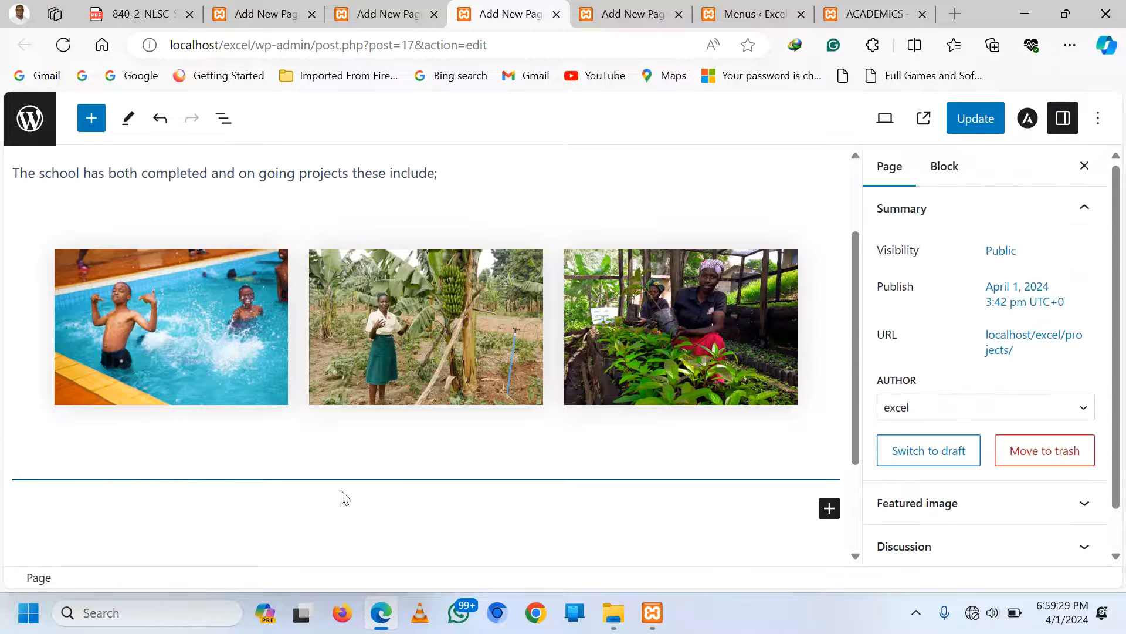
# Add a 50/50 Columns block and upload poultry.jpg into an Image block in the left column
pyautogui.click(829, 508)
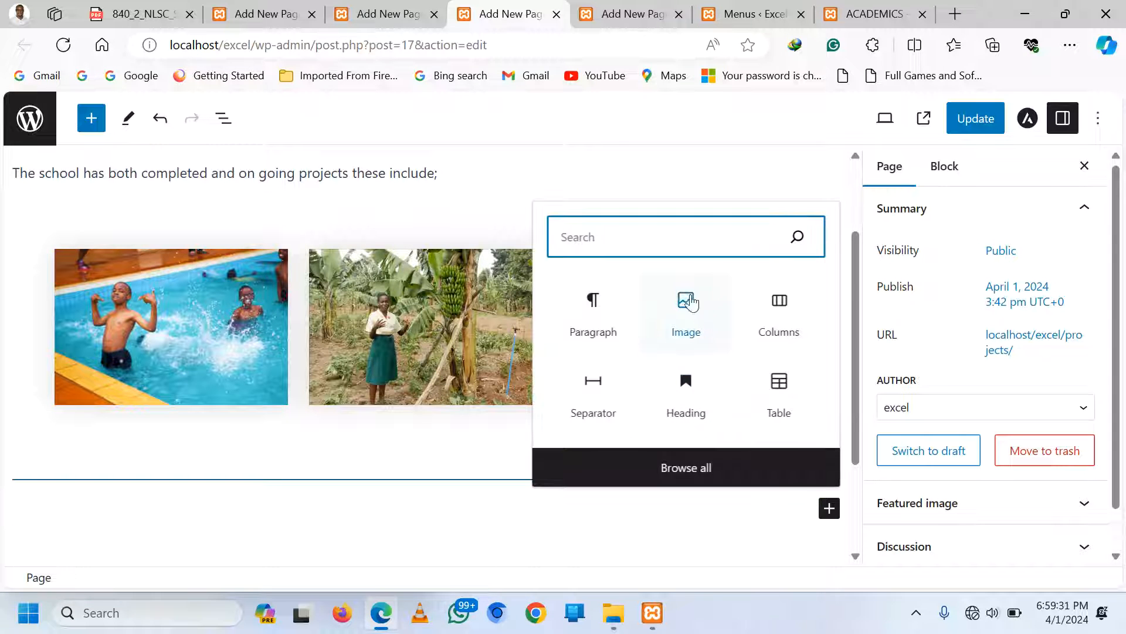
pyautogui.click(801, 322)
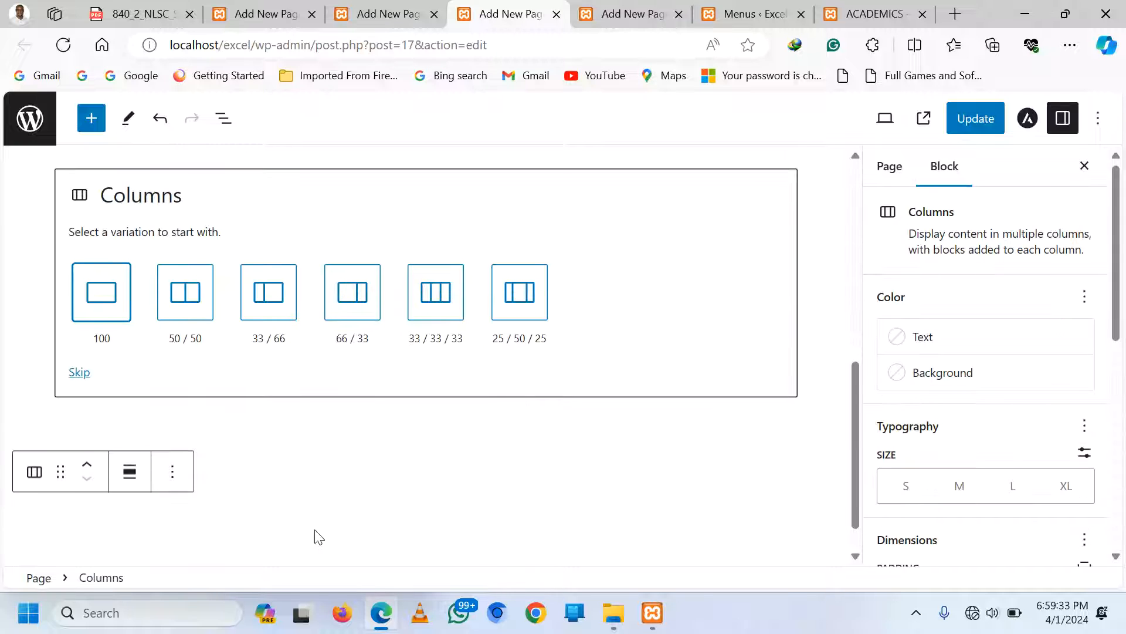
pyautogui.click(184, 308)
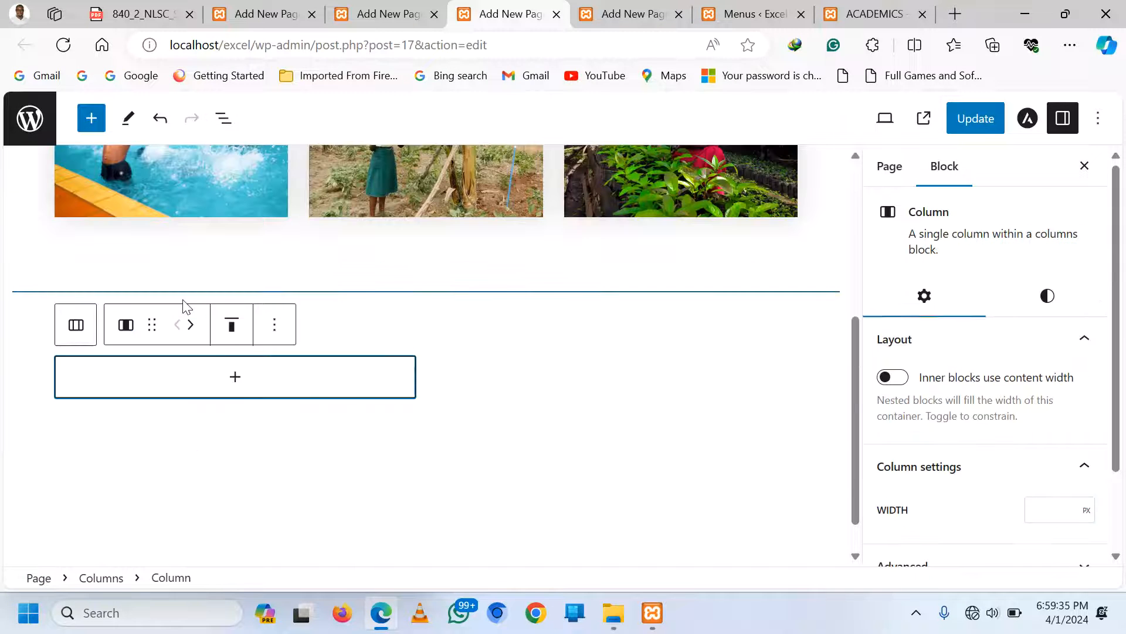
pyautogui.click(235, 376)
pyautogui.click(229, 508)
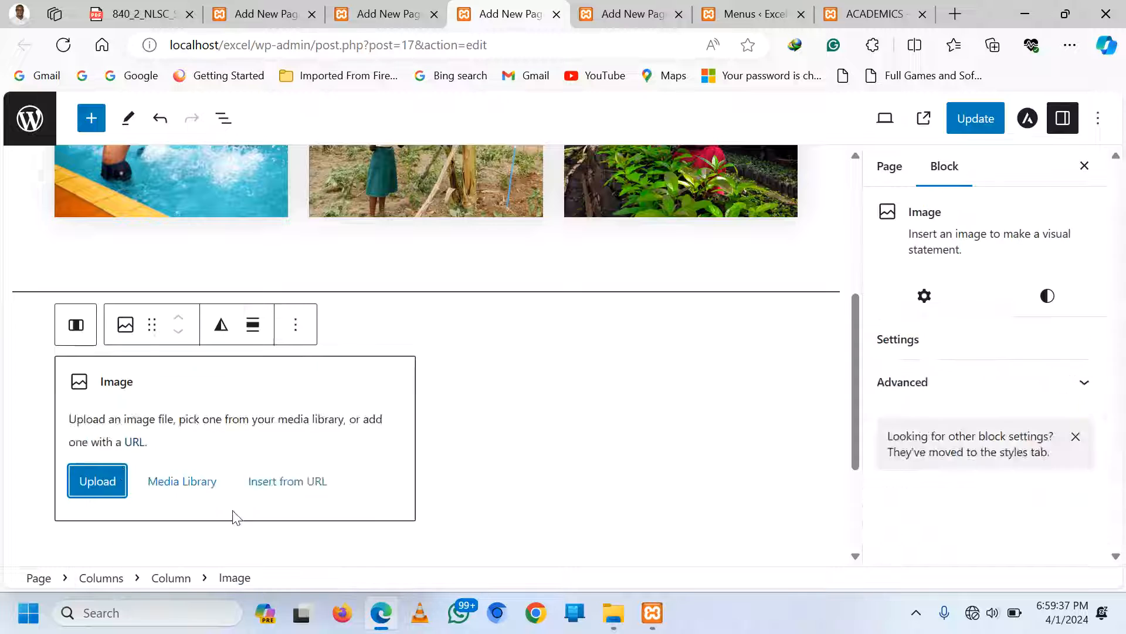
pyautogui.click(94, 425)
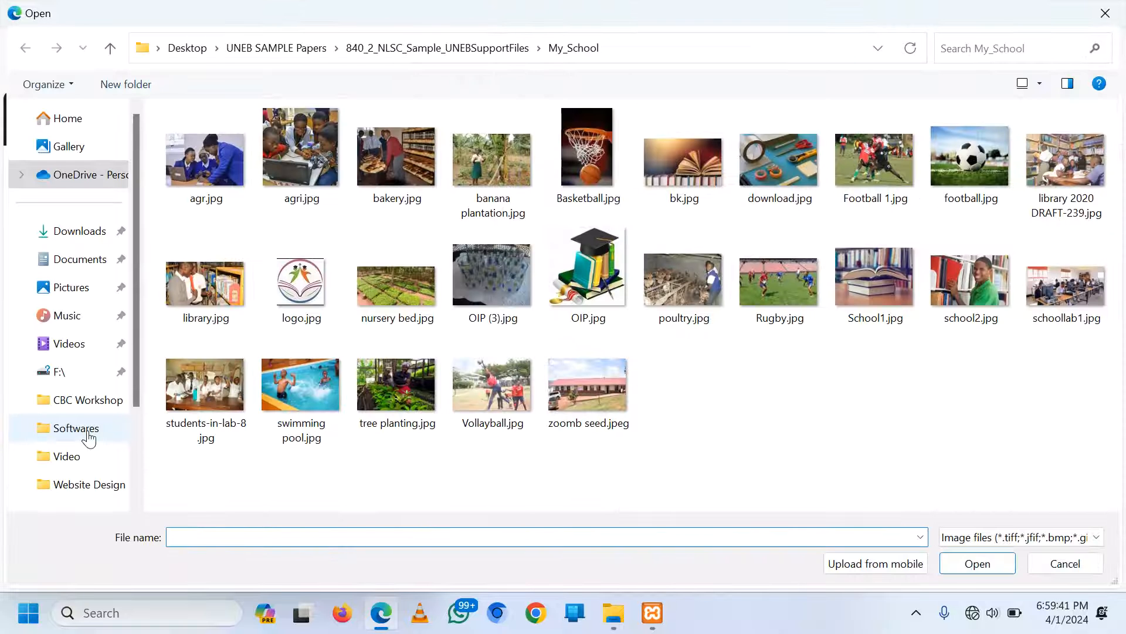
pyautogui.click(693, 276)
pyautogui.doubleClick(694, 276)
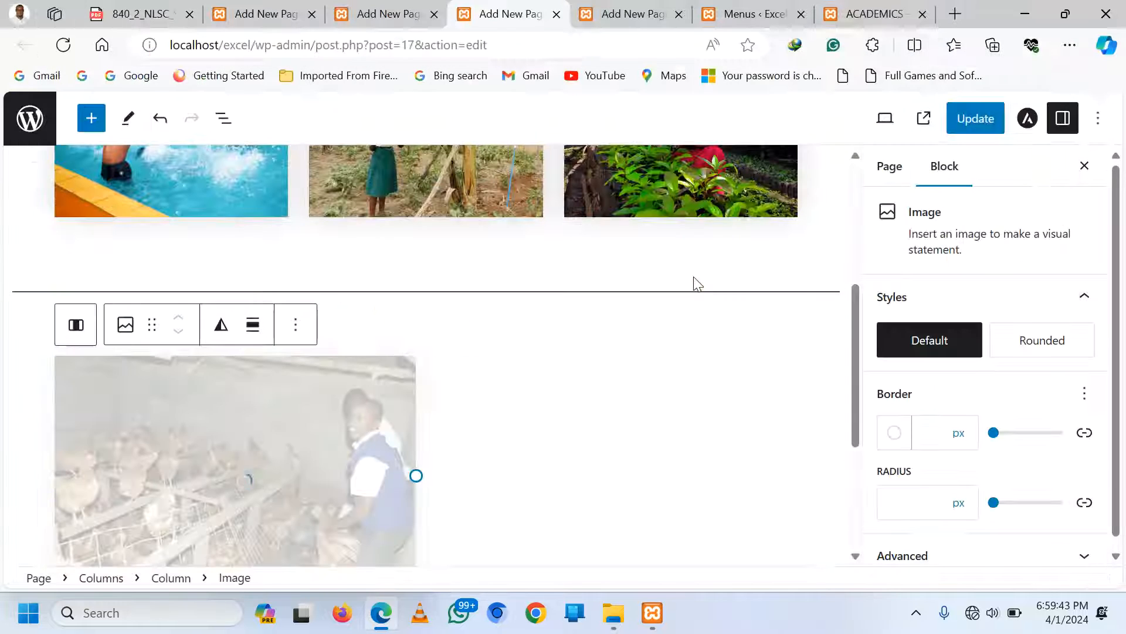
# Upload bakery.jpg into an Image block in the right column
pyautogui.click(688, 460)
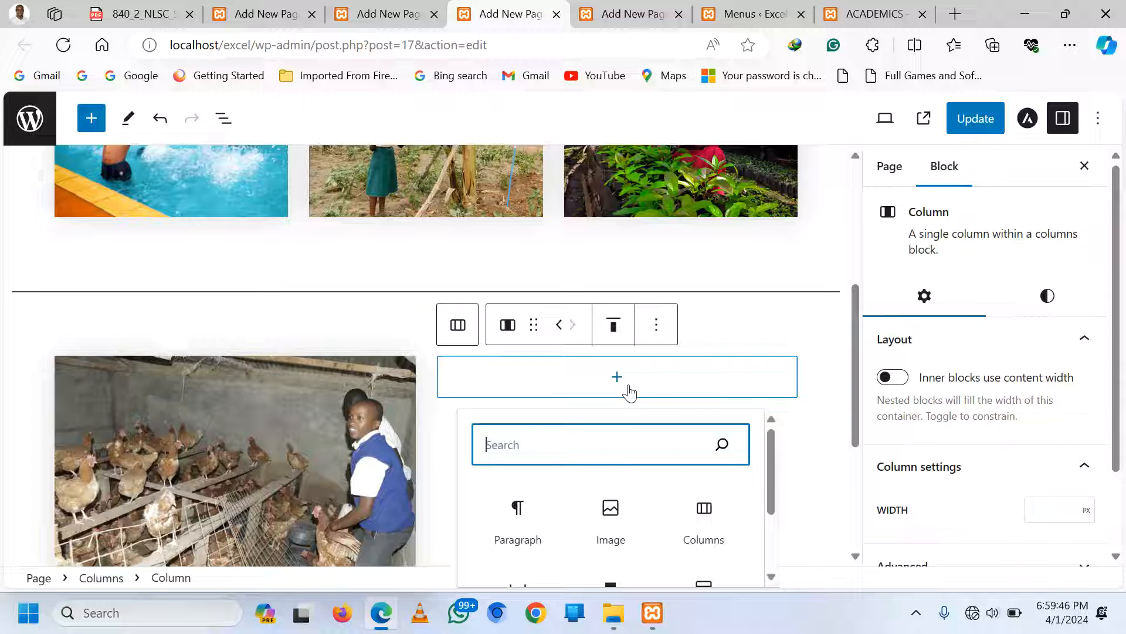
pyautogui.click(611, 524)
pyautogui.click(480, 428)
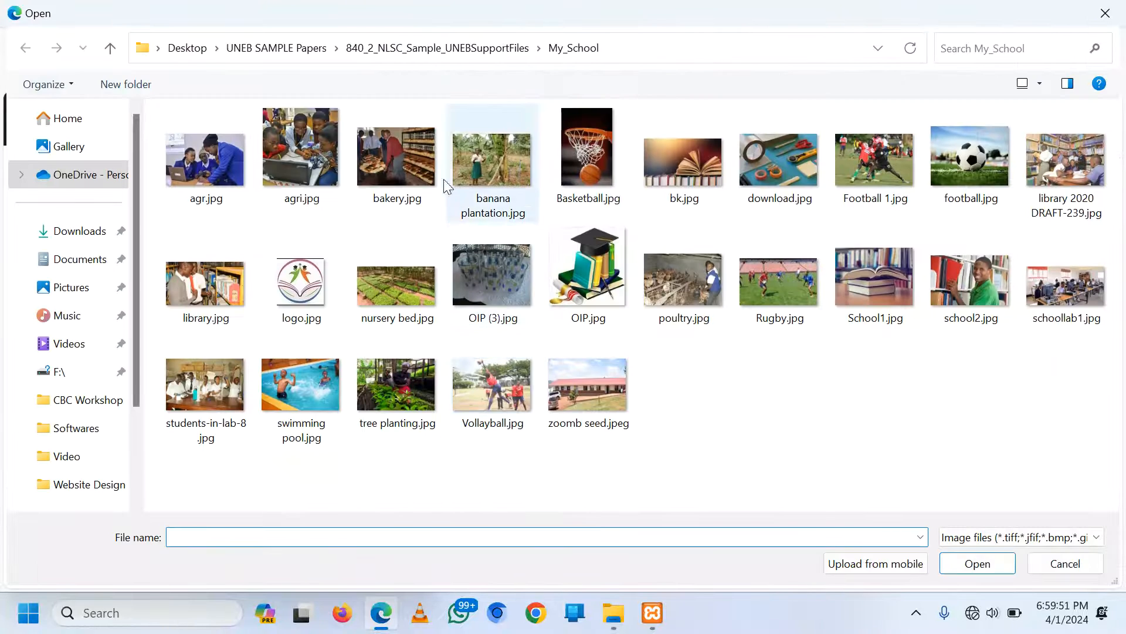
pyautogui.doubleClick(393, 153)
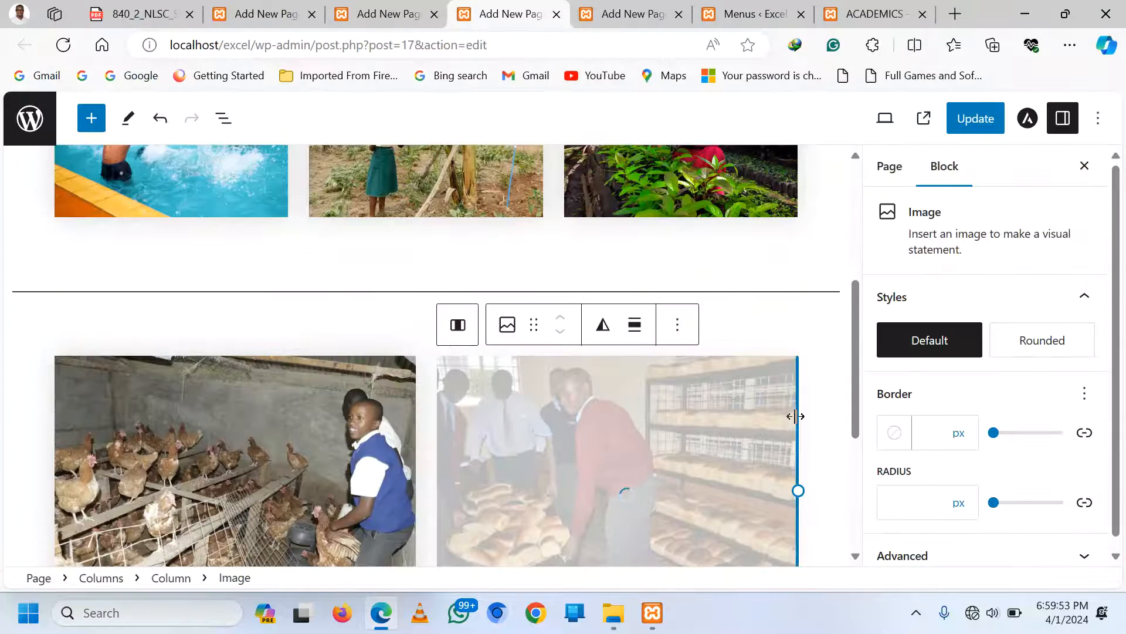
pyautogui.scroll(5, 811, 417)
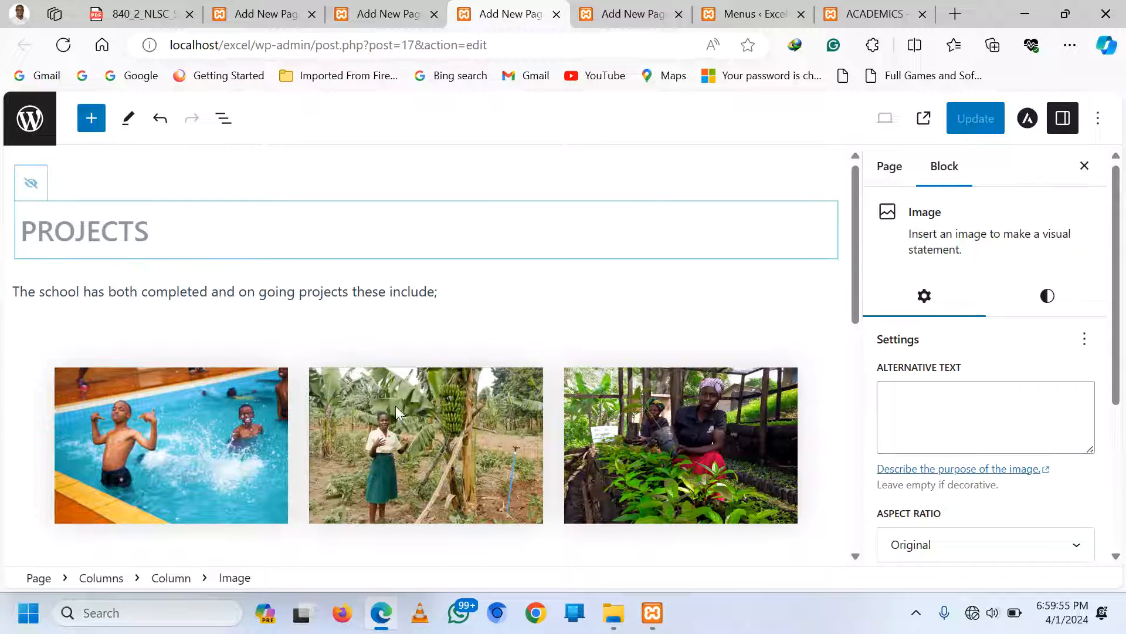
pyautogui.click(312, 291)
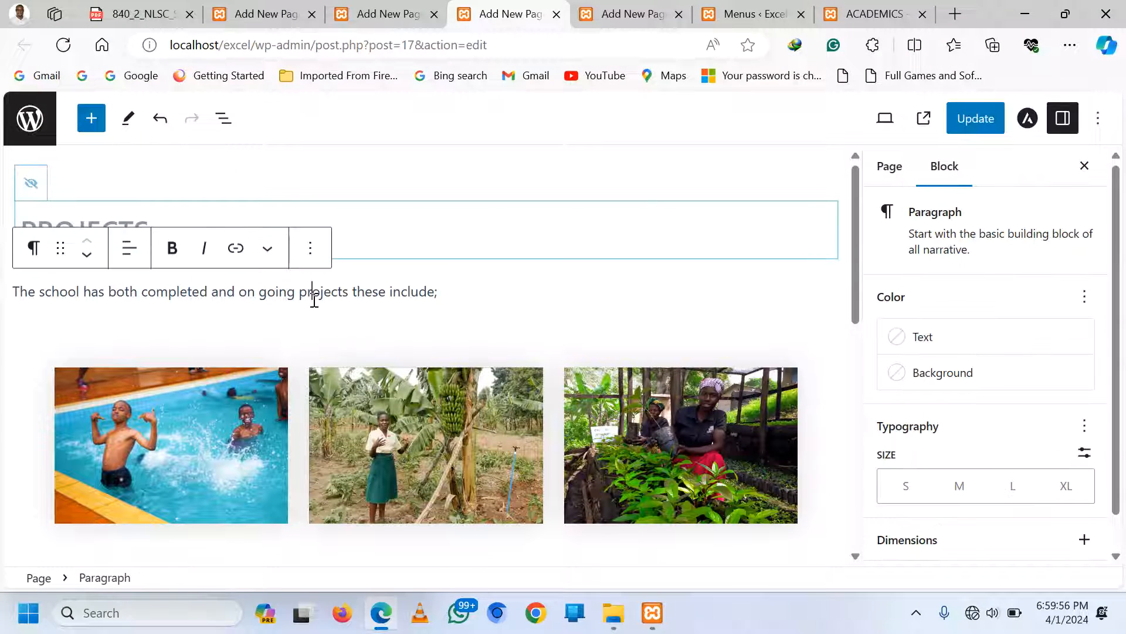
# Update the PROJECTS page, review it live from the site menu, then go back to the editor
pyautogui.click(984, 124)
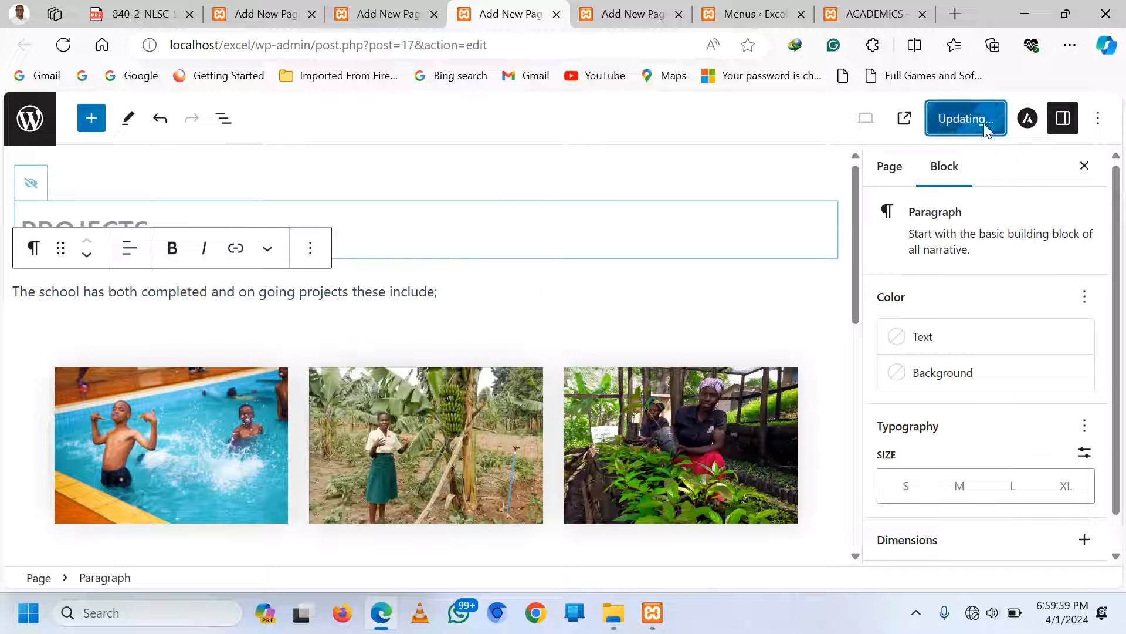
pyautogui.click(880, 14)
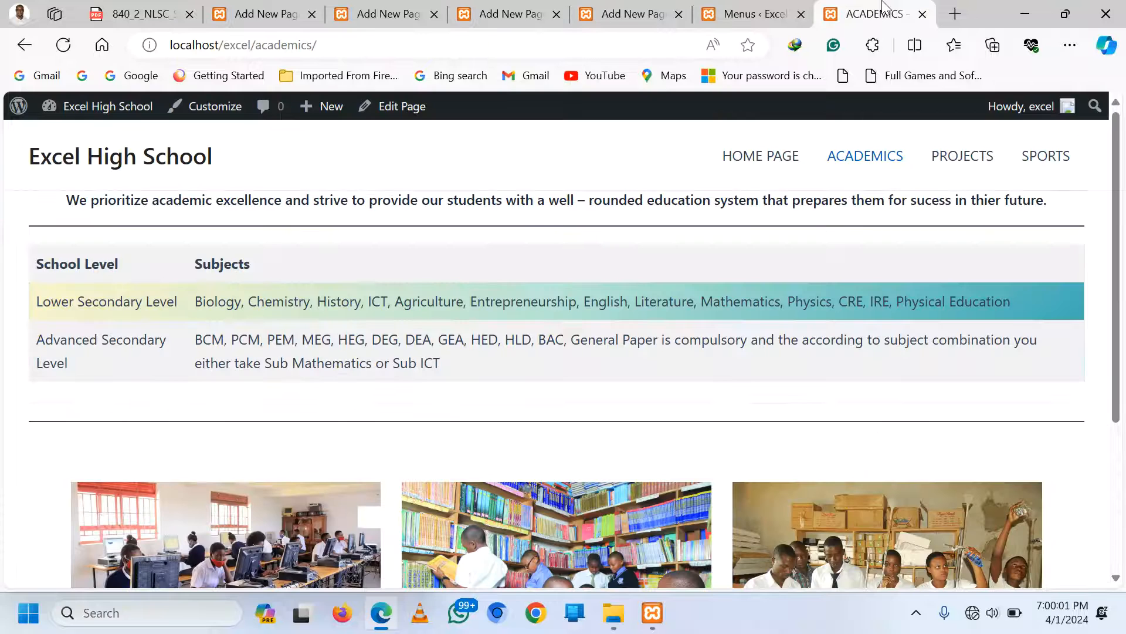
pyautogui.click(954, 166)
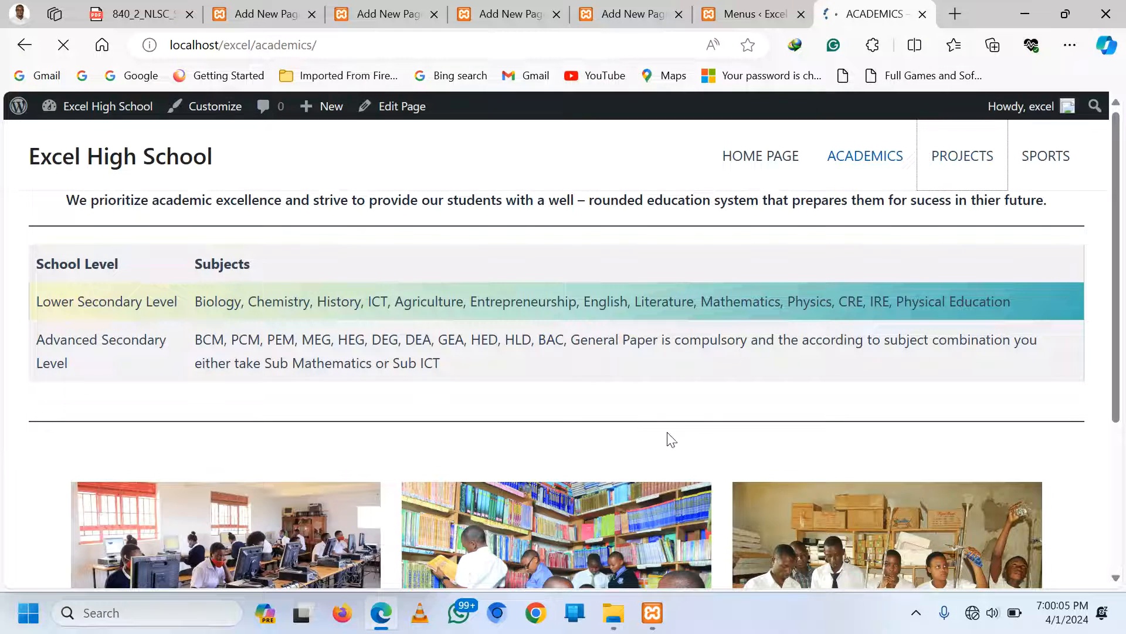
pyautogui.scroll(-1, 667, 402)
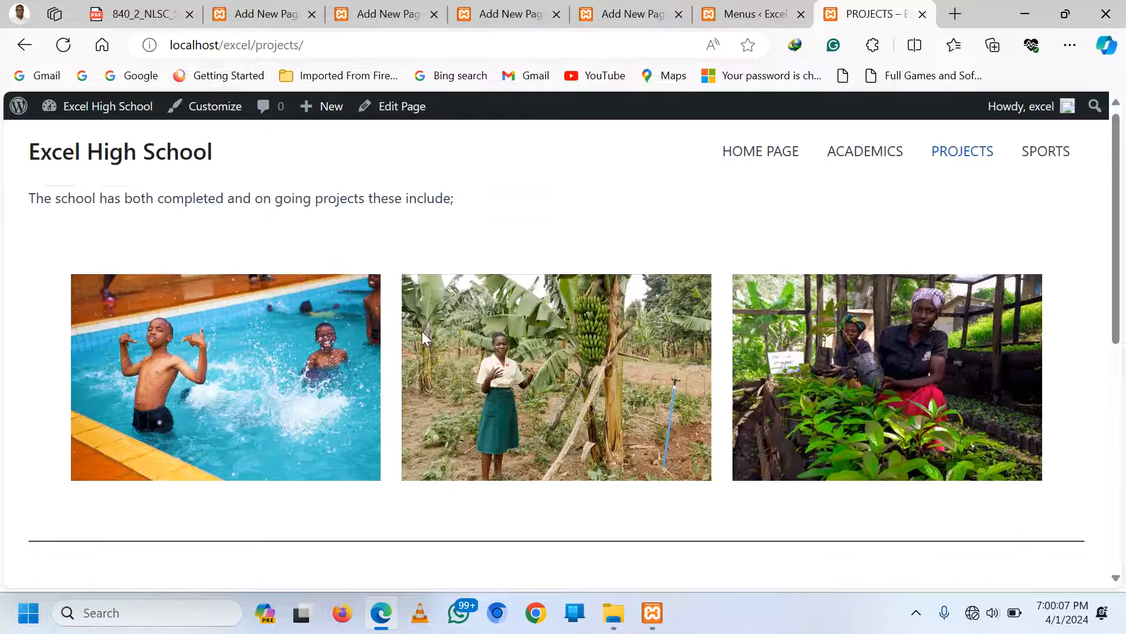
pyautogui.scroll(-10, 421, 331)
pyautogui.scroll(10, 651, 411)
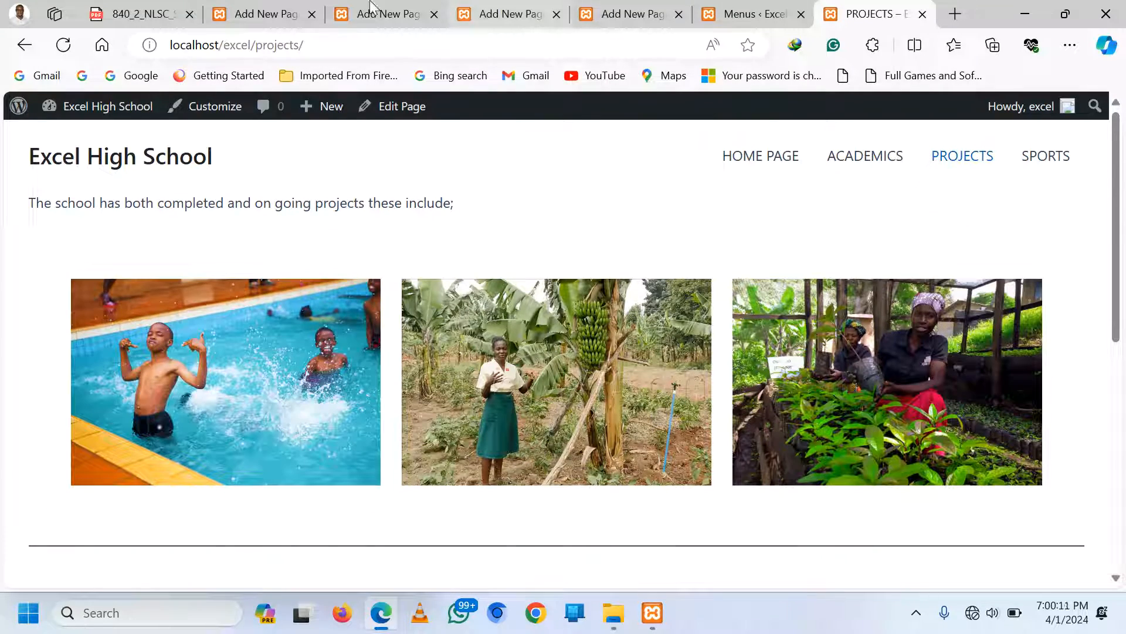
pyautogui.click(494, 7)
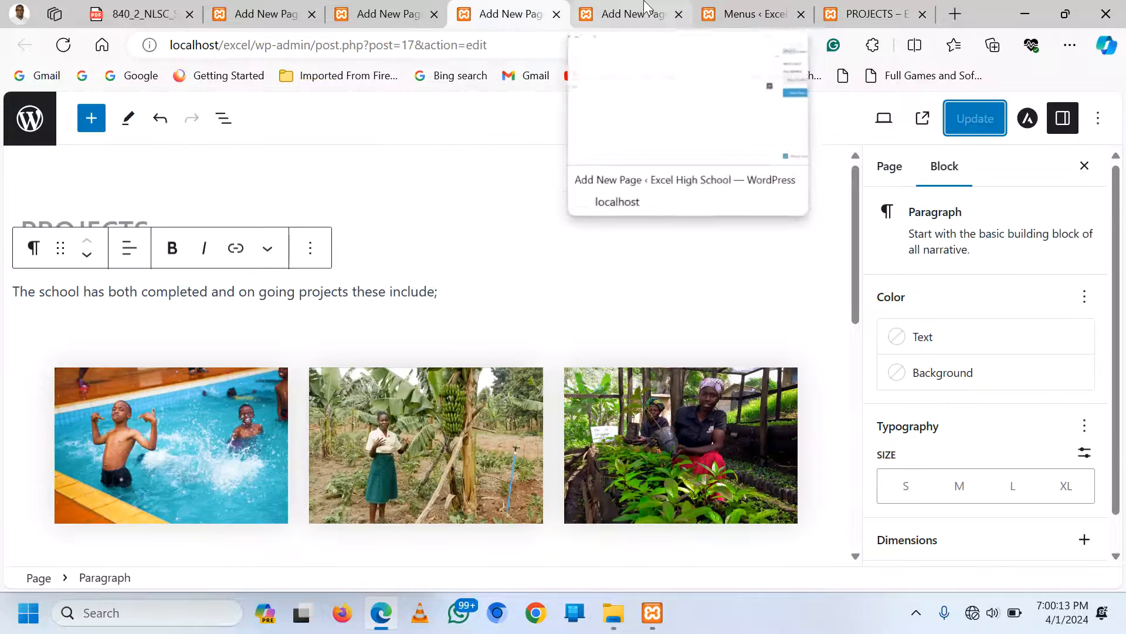
# Bring up the SPORTS page editor and close its publish confirmation panel
pyautogui.click(643, 17)
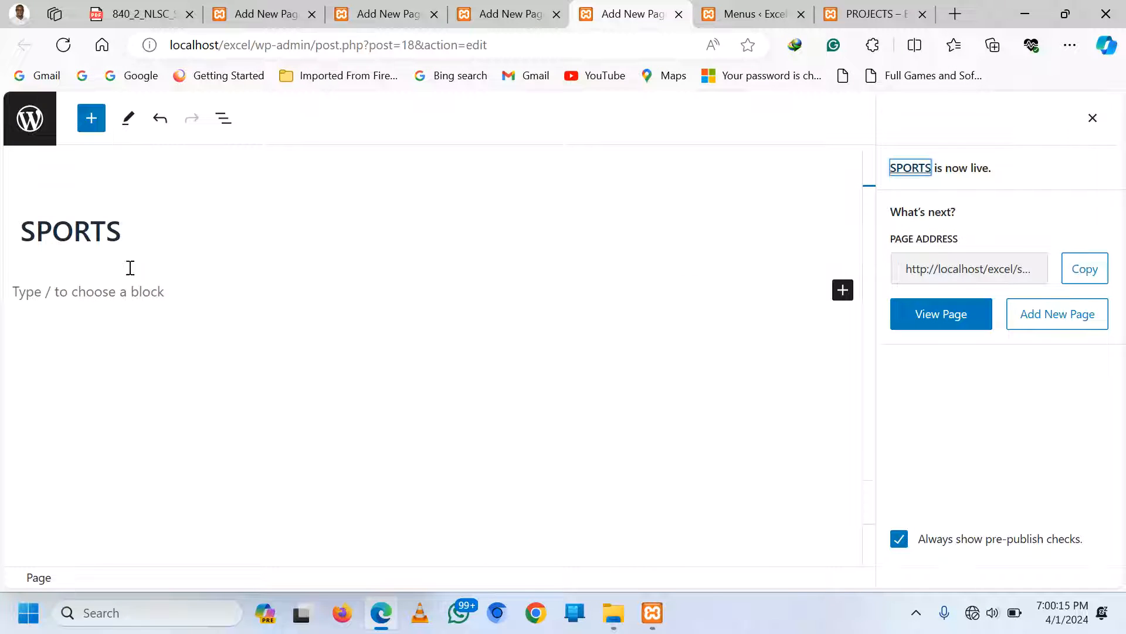
pyautogui.click(133, 300)
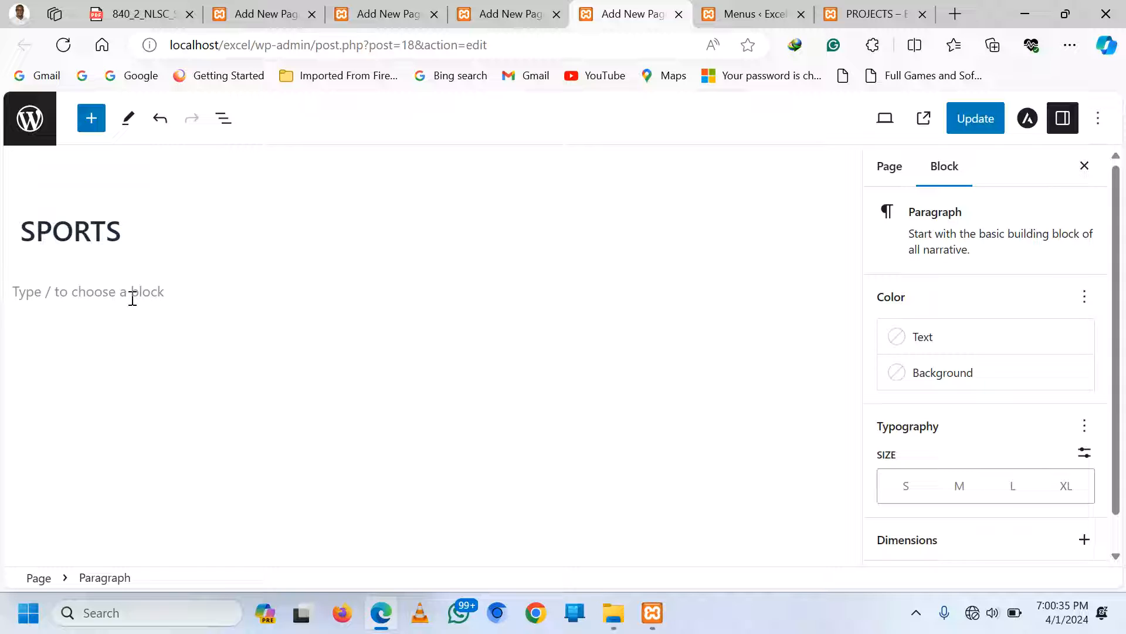
# Under SPORTS, type the paragraph on sport's vital role in students' holistic development, fixing typos
pyautogui.write('Sp')
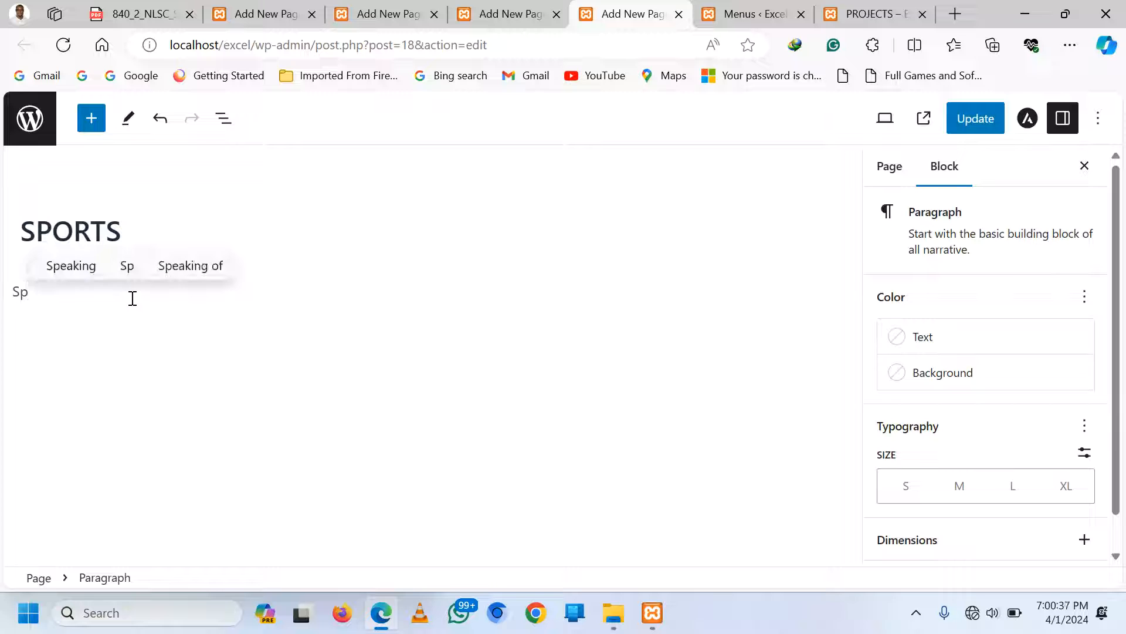
pyautogui.write('ort pl')
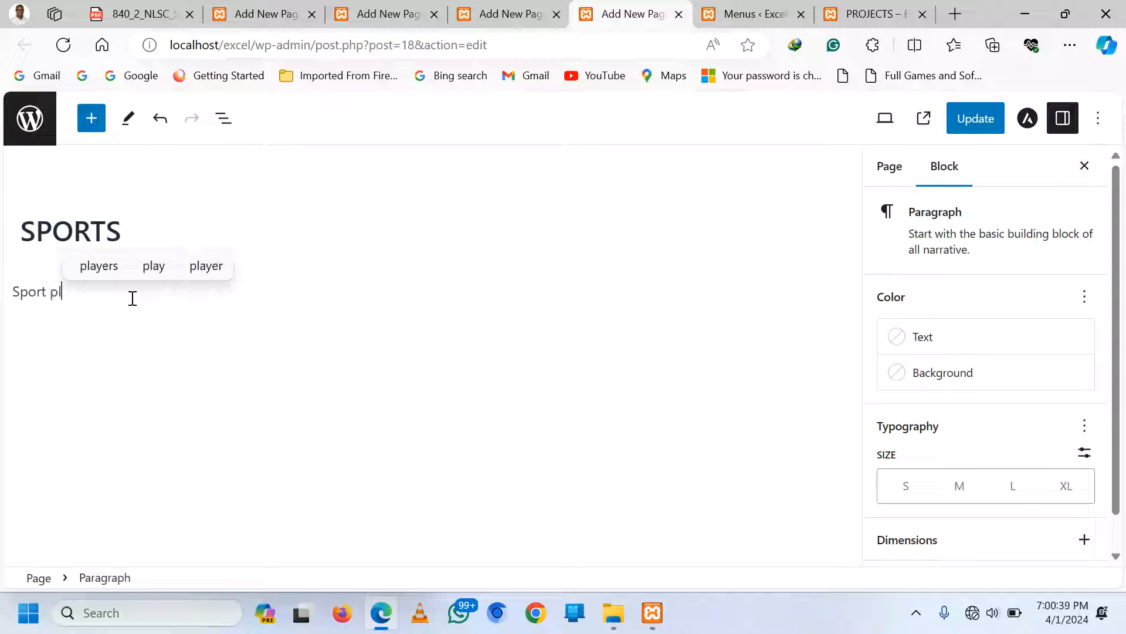
pyautogui.write('ay a vi')
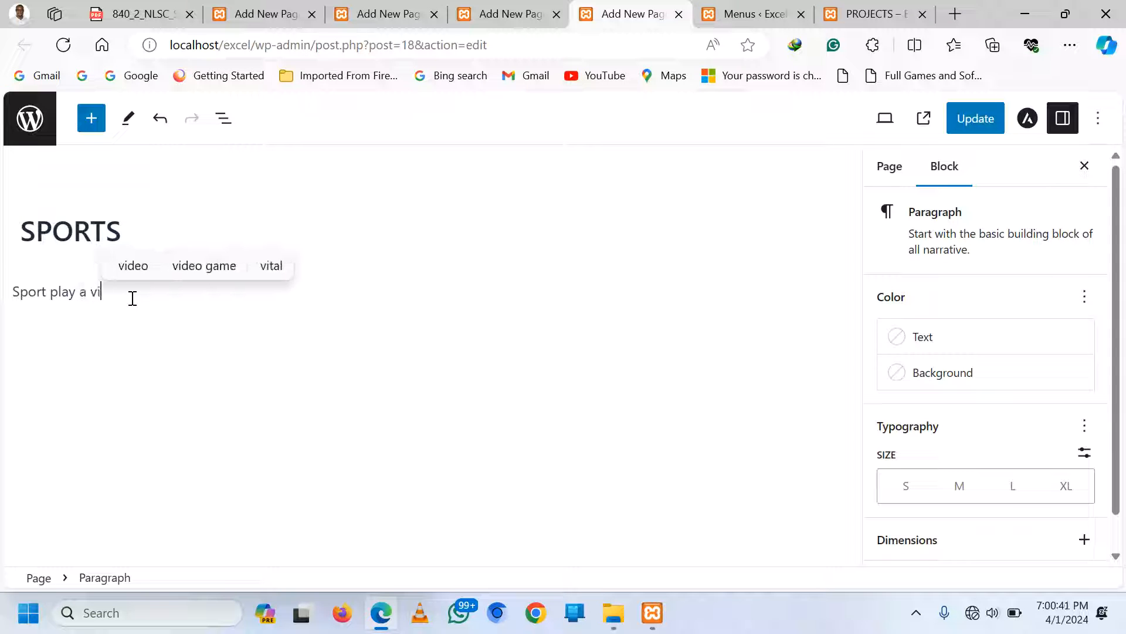
pyautogui.write('tal role ')
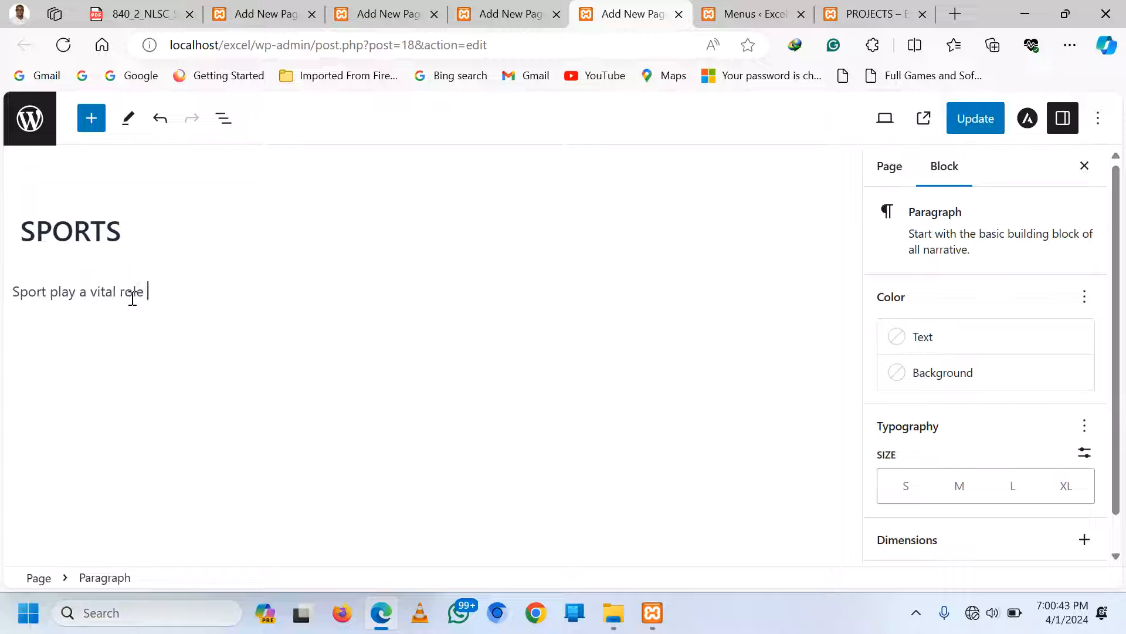
pyautogui.write('in the hosti')
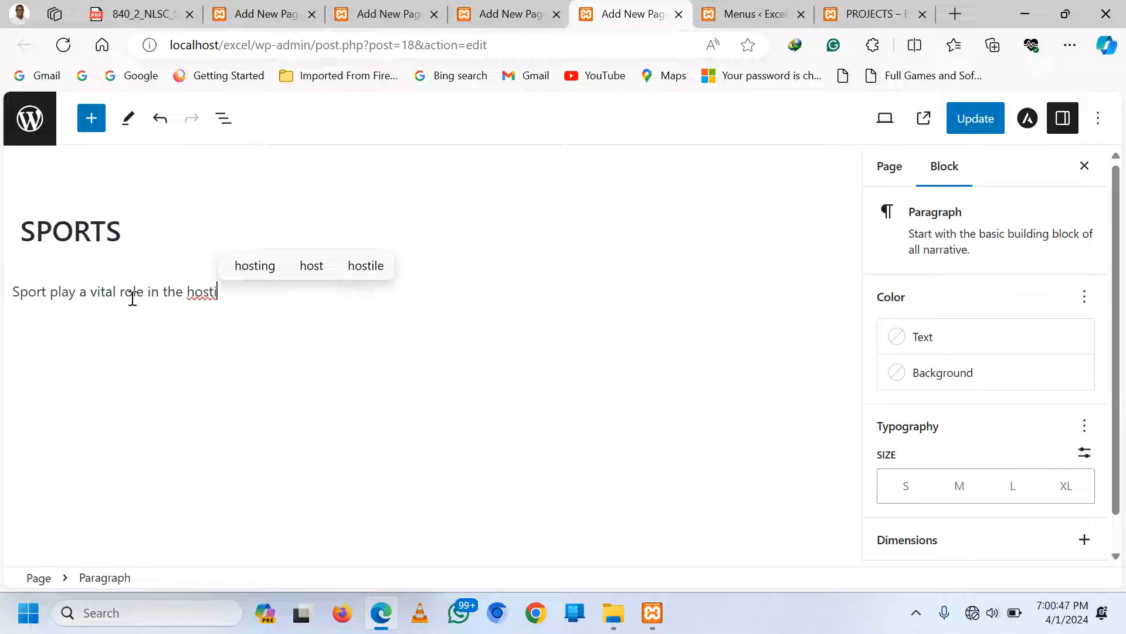
pyautogui.press('BackSpace')
pyautogui.press('BackSpace')
pyautogui.press('BackSpace')
pyautogui.write('lis')
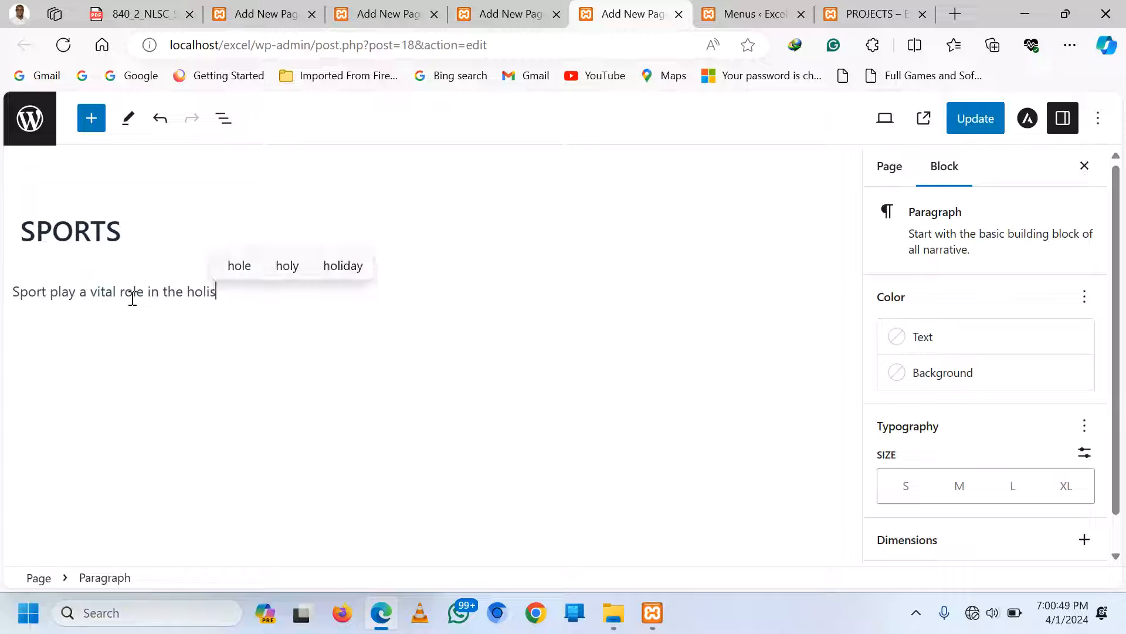
pyautogui.write('tic ')
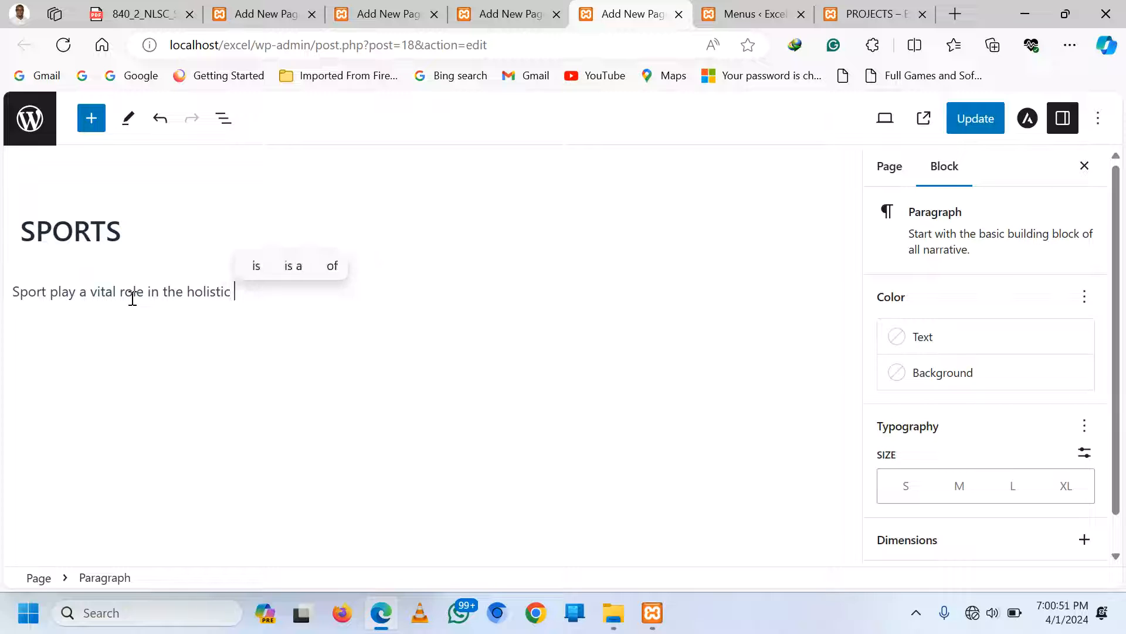
pyautogui.write('development ')
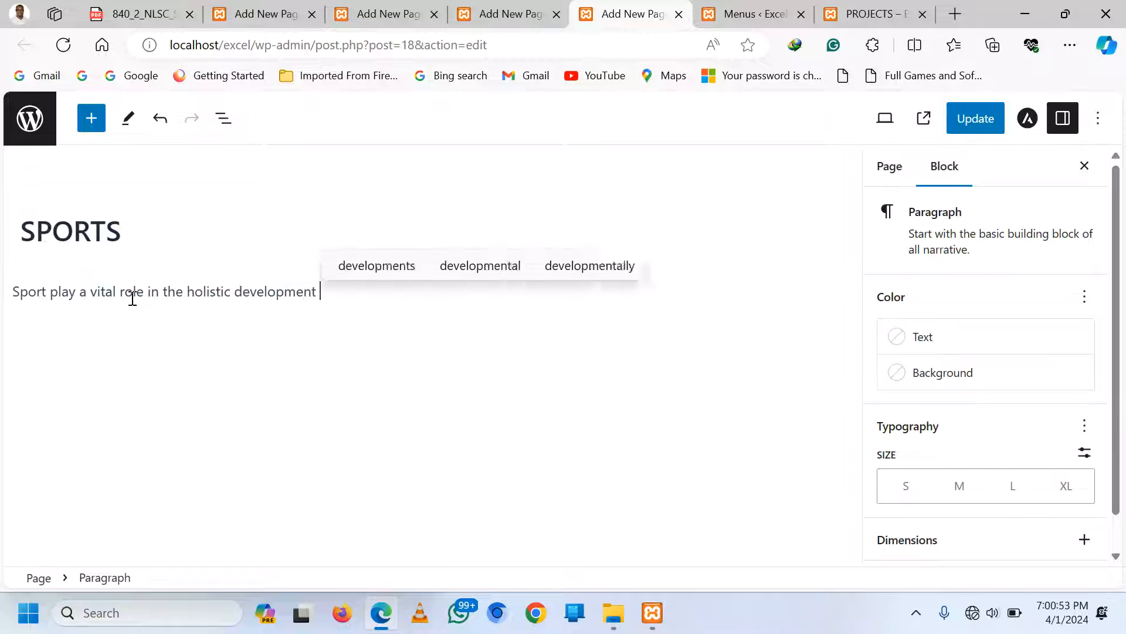
pyautogui.write('of stud')
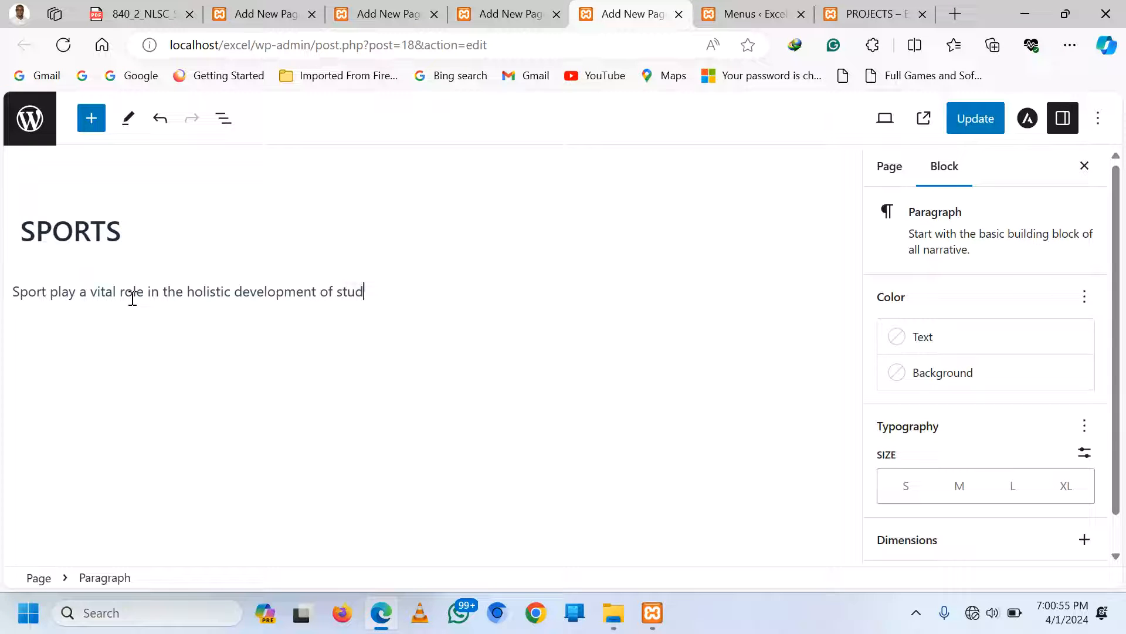
pyautogui.write('ents pr')
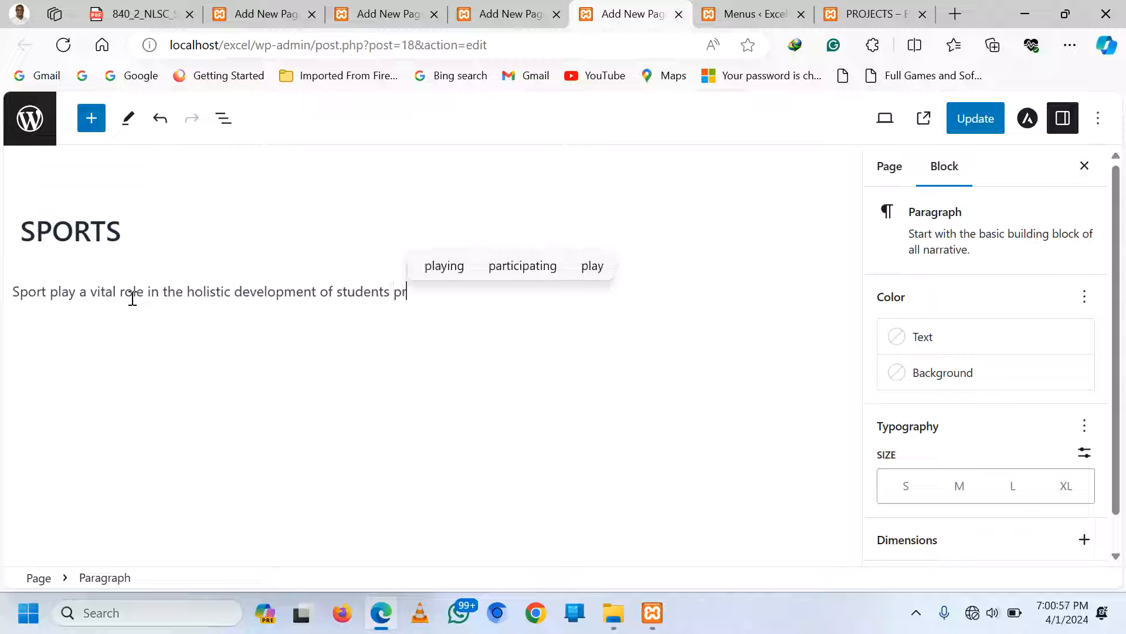
pyautogui.write('ovided')
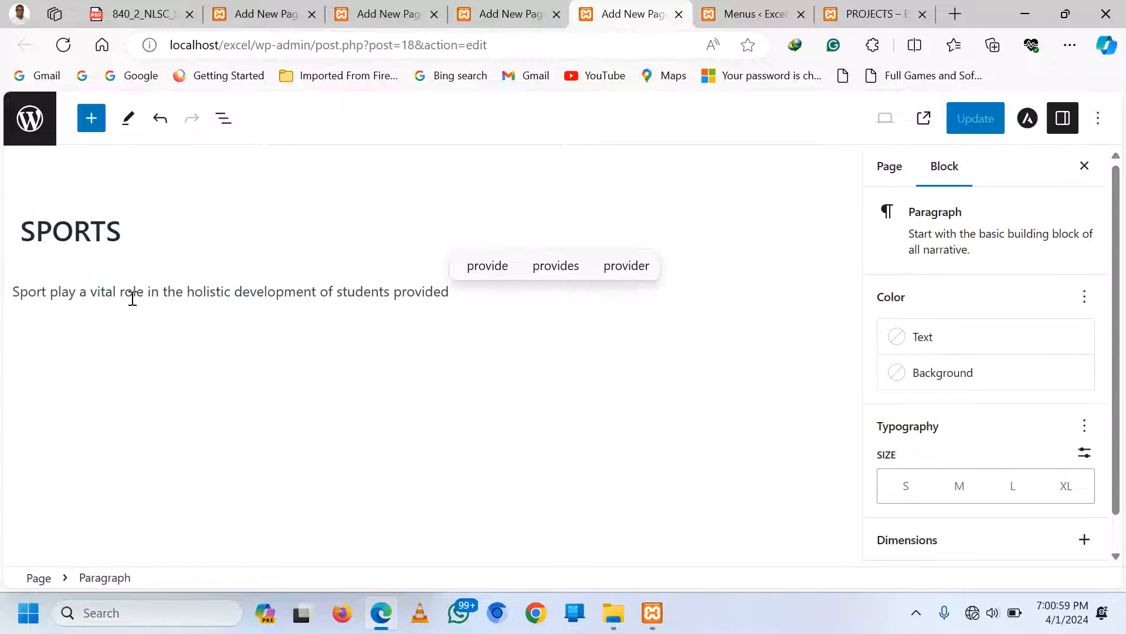
pyautogui.write(' a perfe')
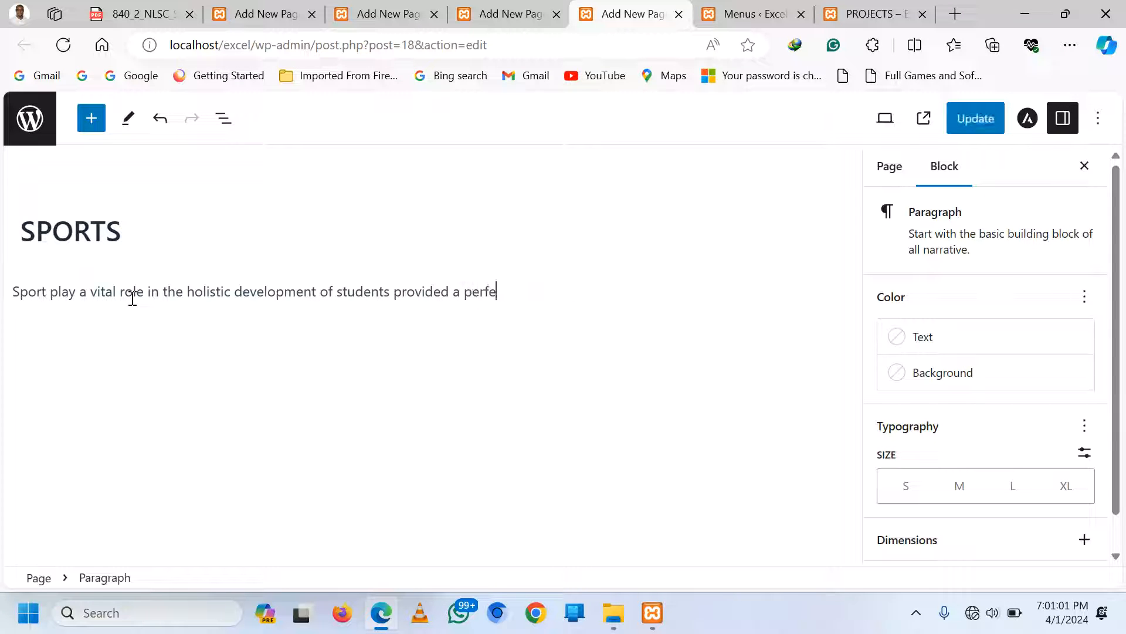
pyautogui.write('vct platf')
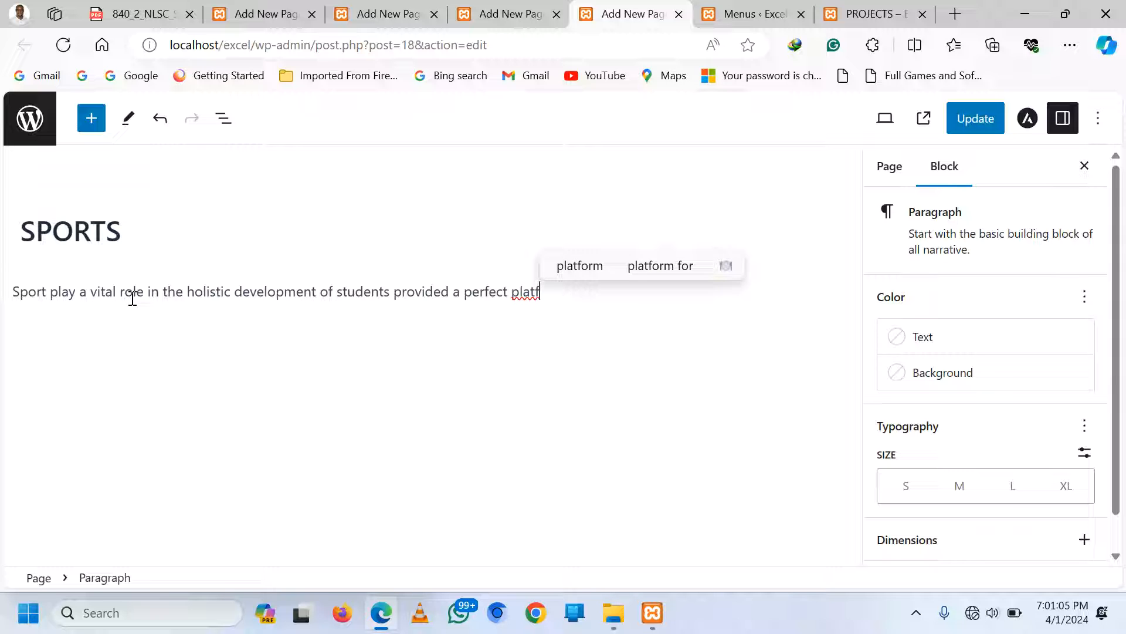
pyautogui.write('orm')
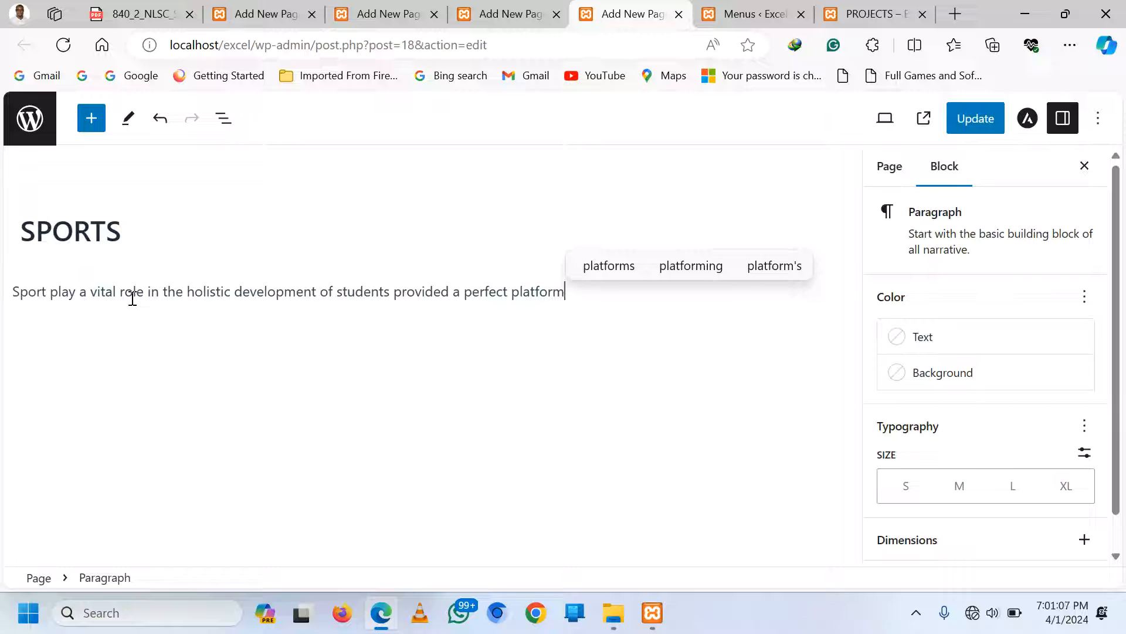
pyautogui.write(' for youn')
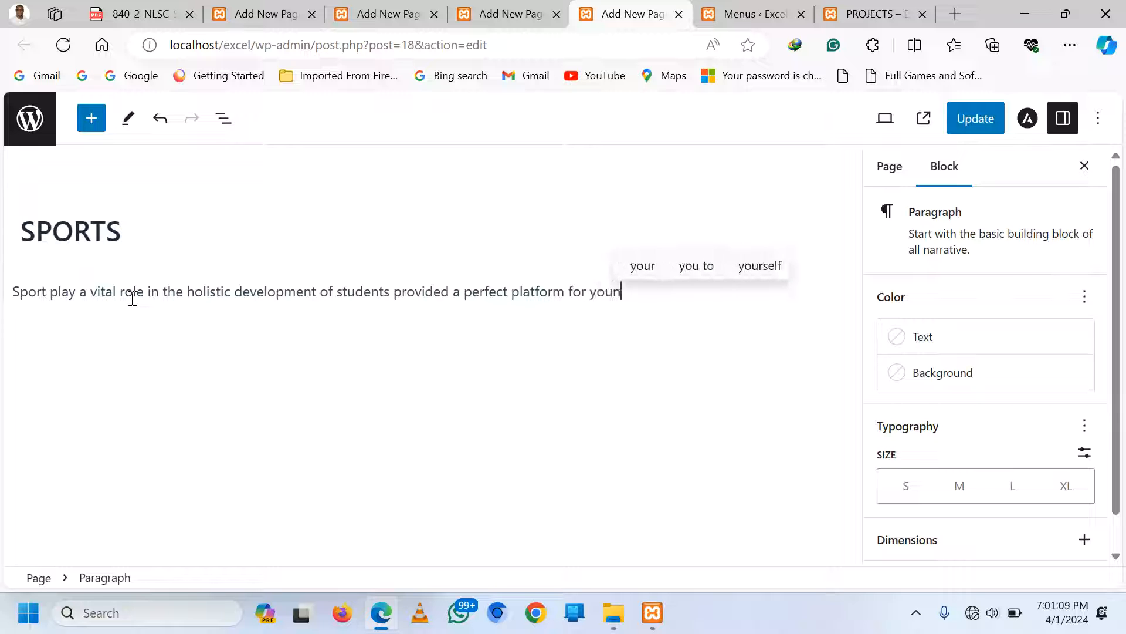
pyautogui.write('gg a')
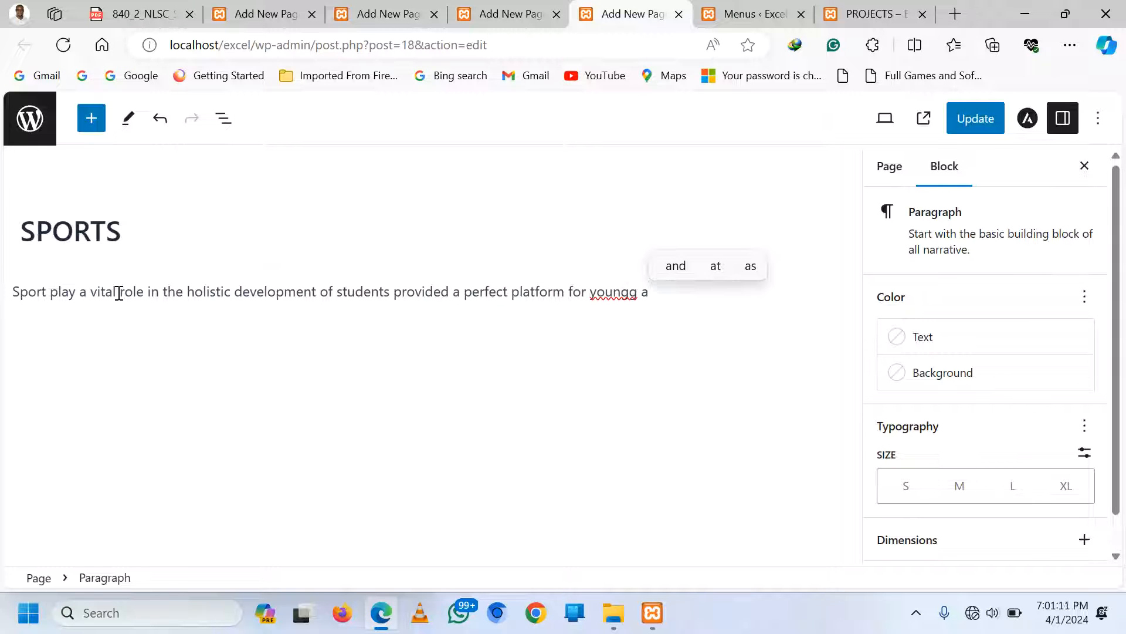
pyautogui.press('BackSpace')
pyautogui.press('BackSpace')
pyautogui.write('ah')
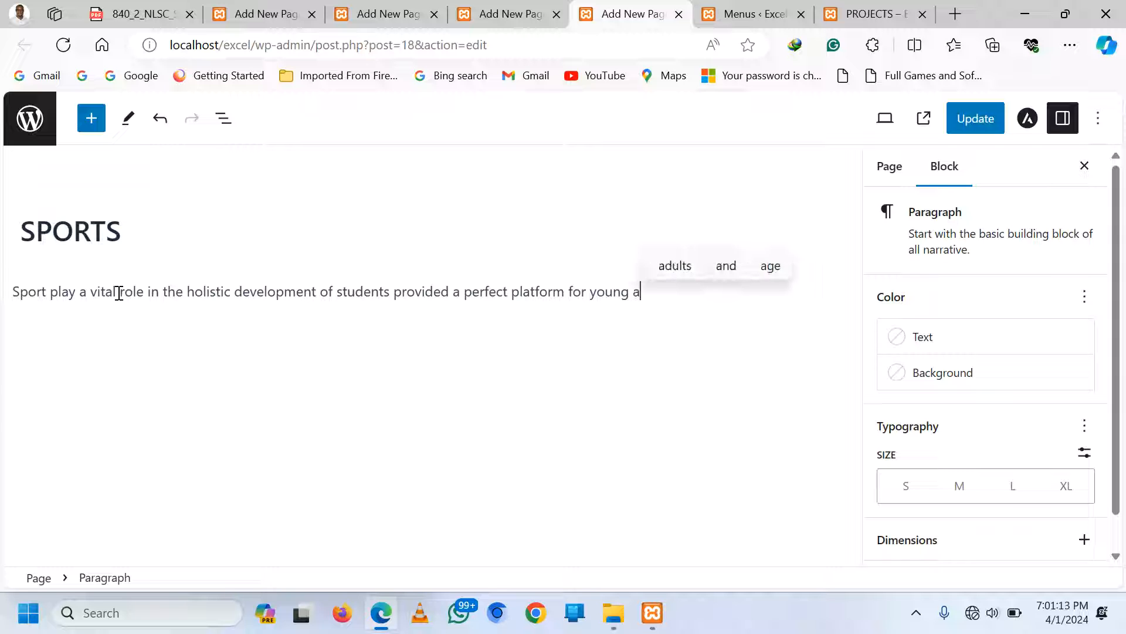
pyautogui.press('BackSpace')
pyautogui.write('thl')
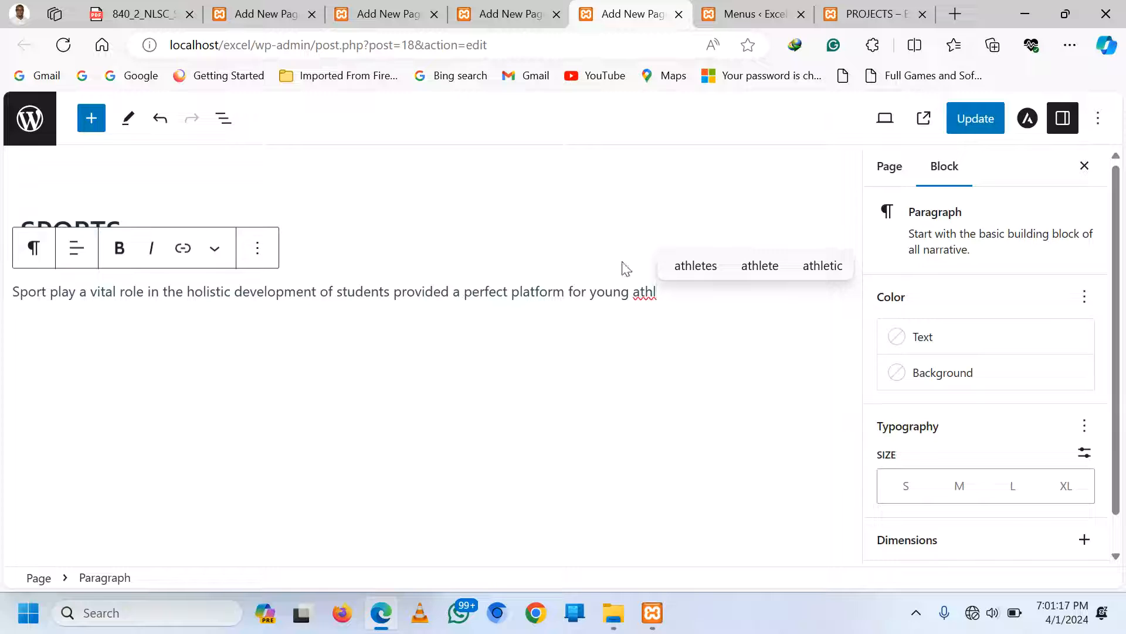
# Continue the paragraph about exploring talents and schools promoting a healthy lifestyle that lasts a lifetime
pyautogui.click(696, 266)
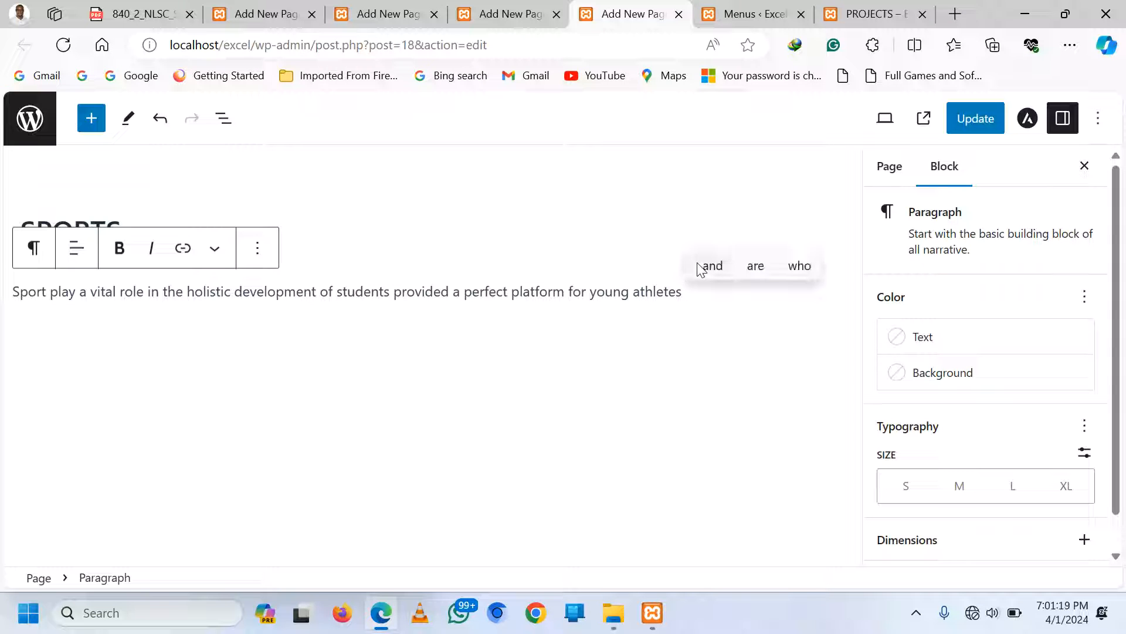
pyautogui.write('to ex')
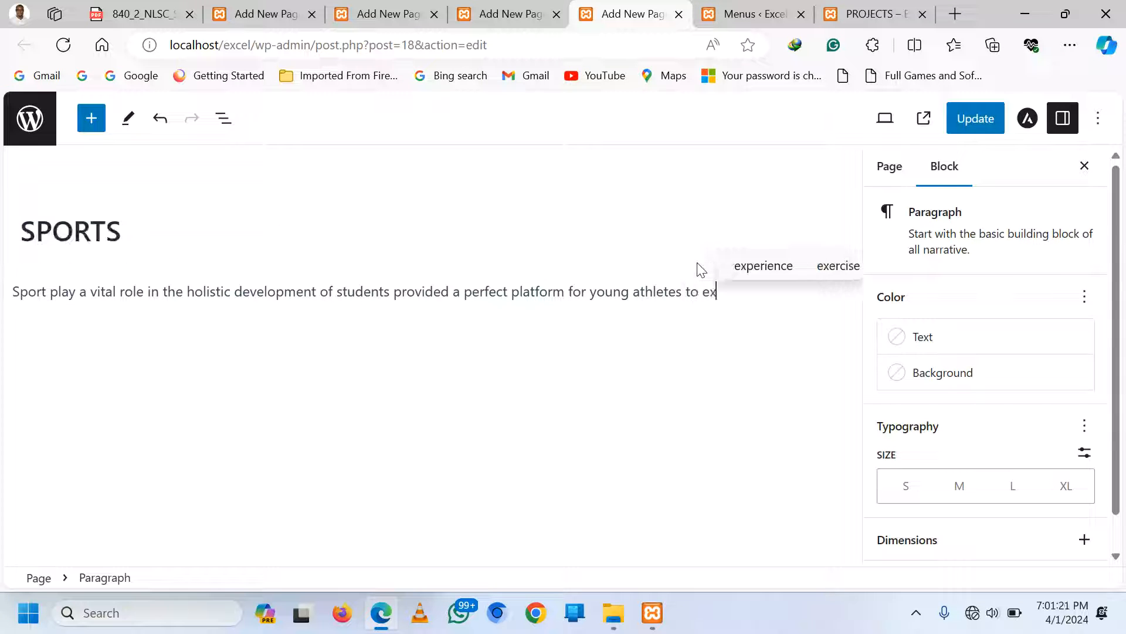
pyautogui.write('plorer')
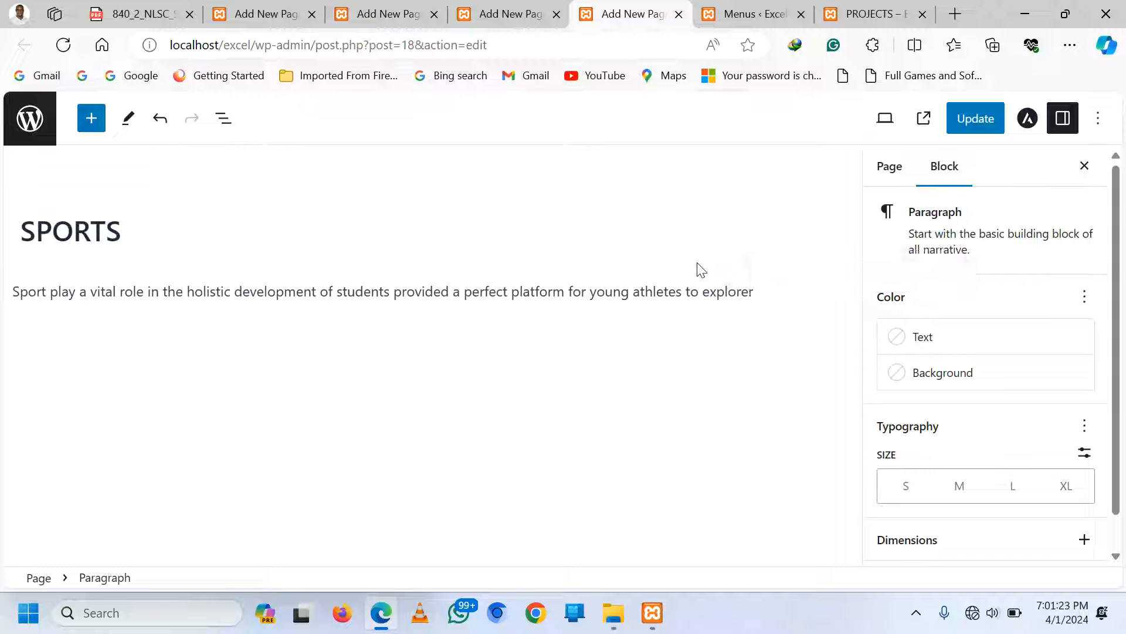
pyautogui.write(' their talents, ')
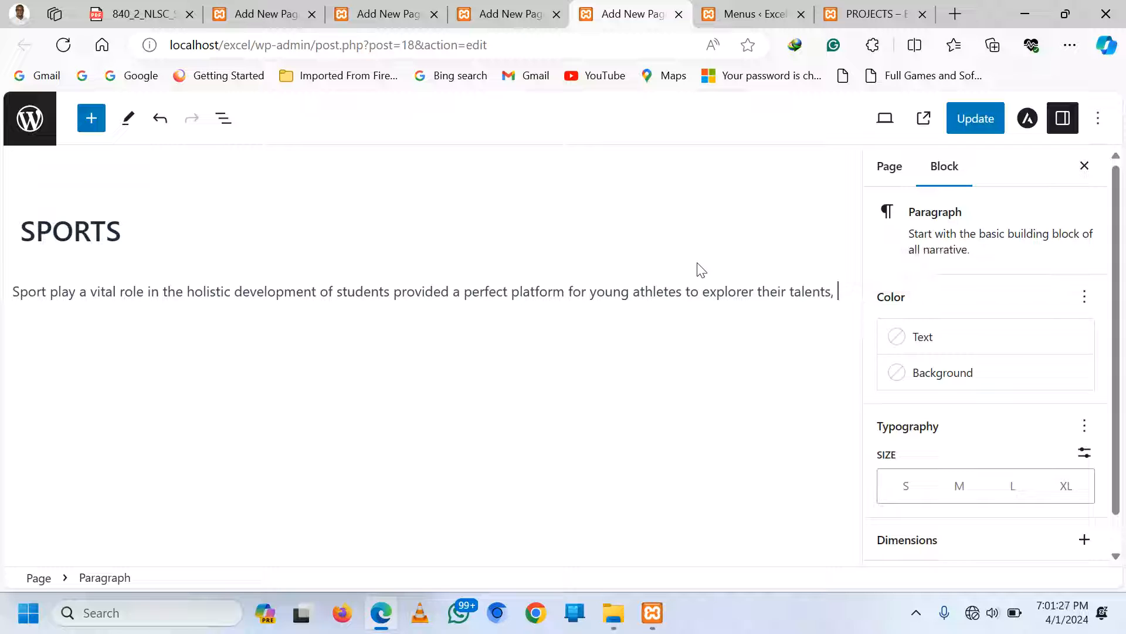
pyautogui.write('learn valu')
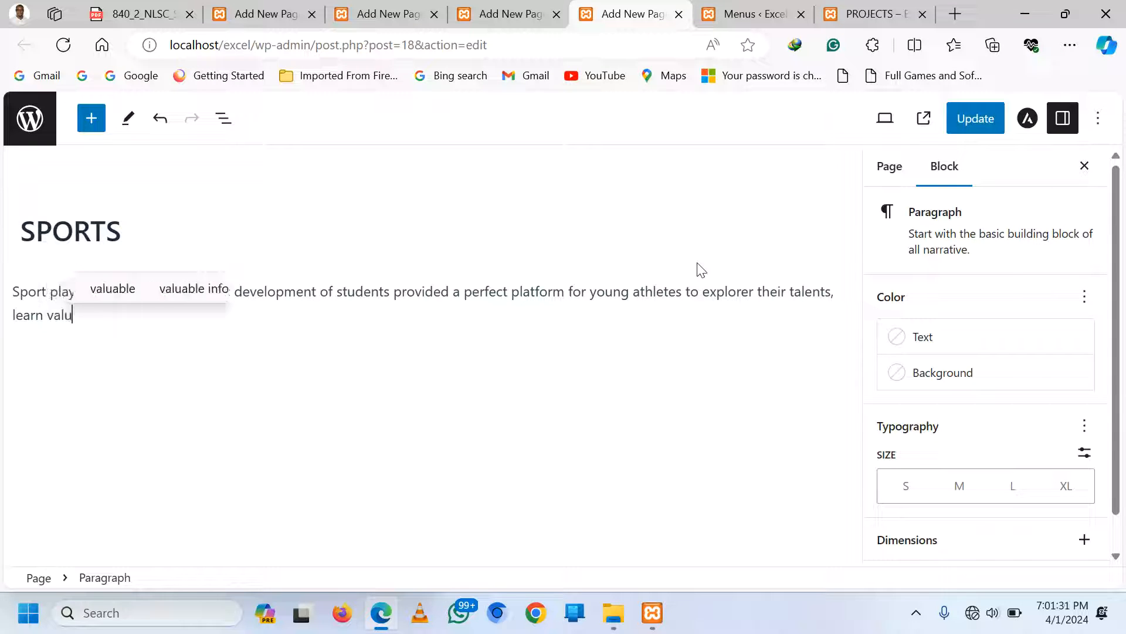
pyautogui.write('able')
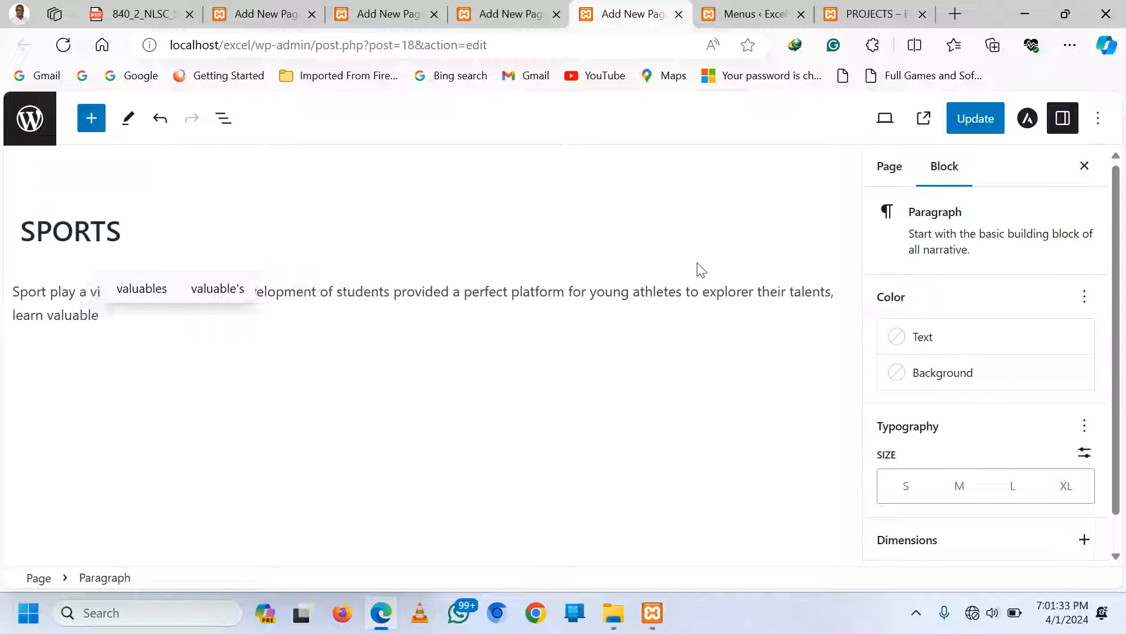
pyautogui.write(' skills')
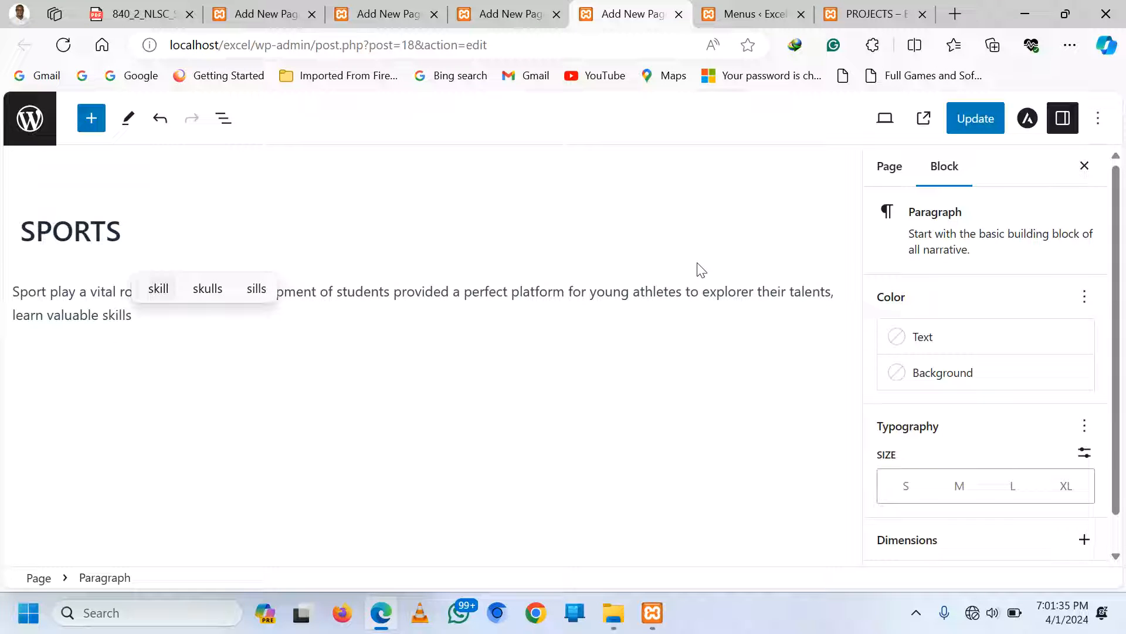
pyautogui.write(', and b')
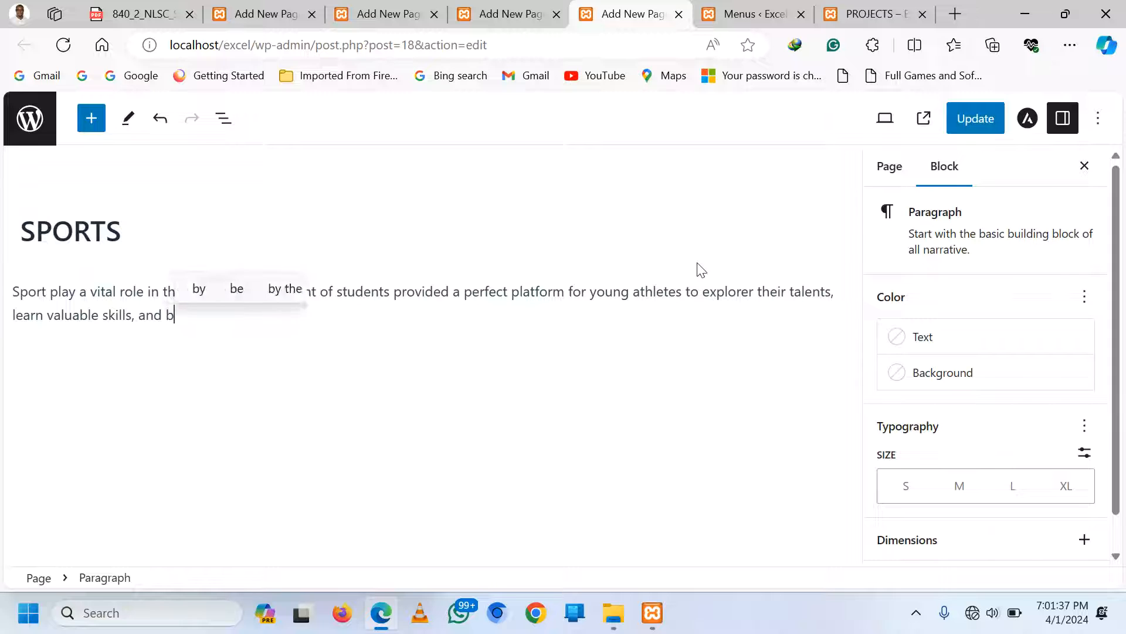
pyautogui.write('uild a ')
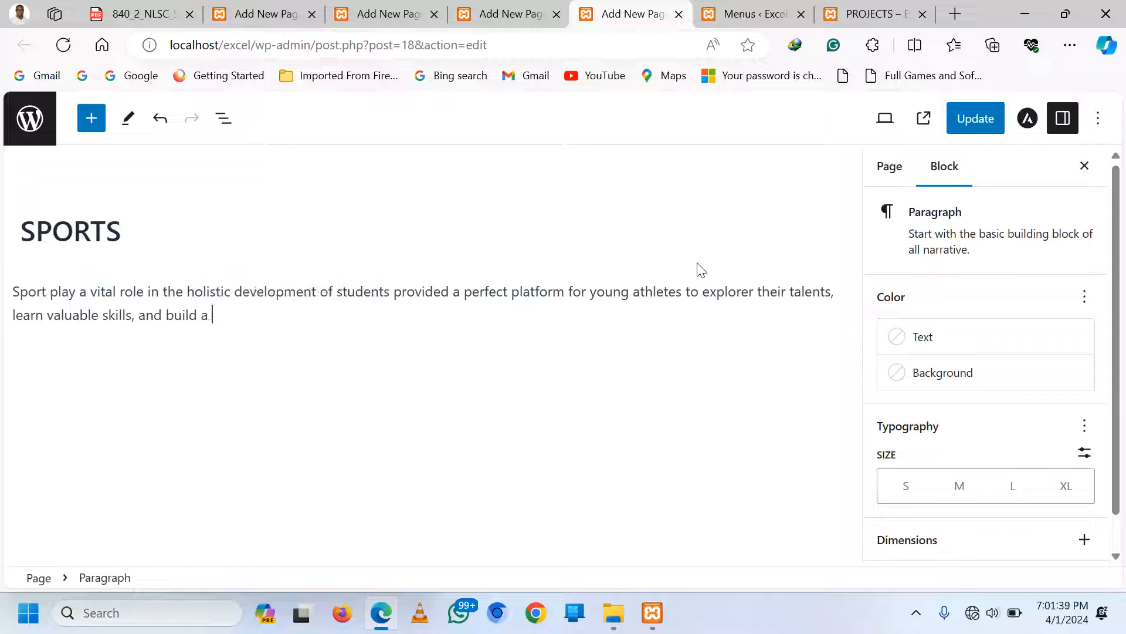
pyautogui.write('strong f')
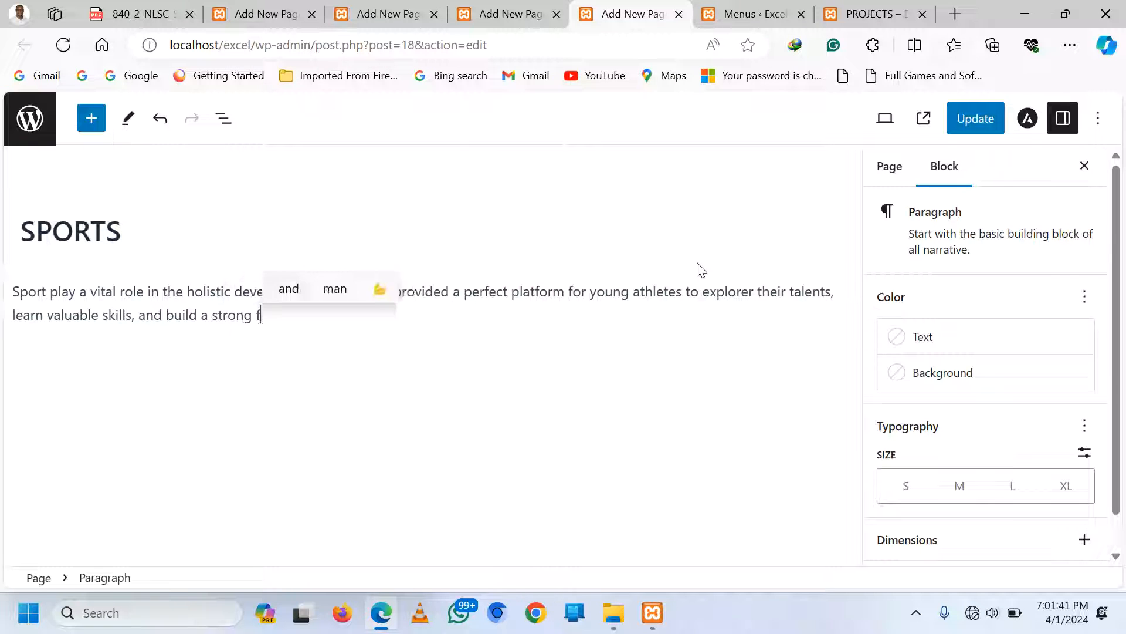
pyautogui.write('oundation')
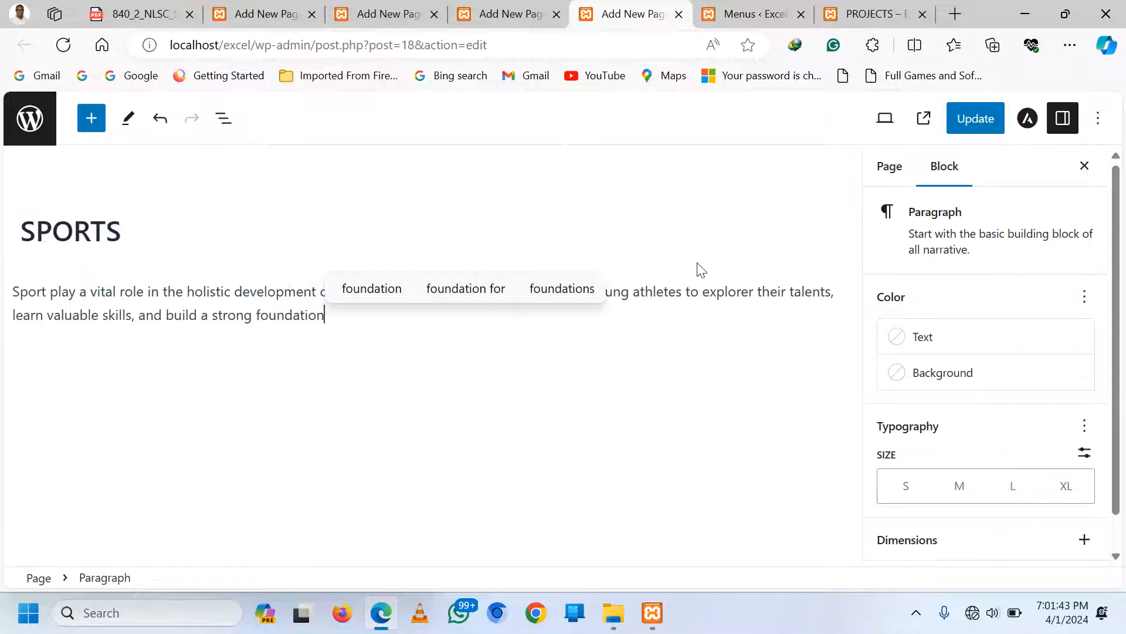
pyautogui.write(' for the')
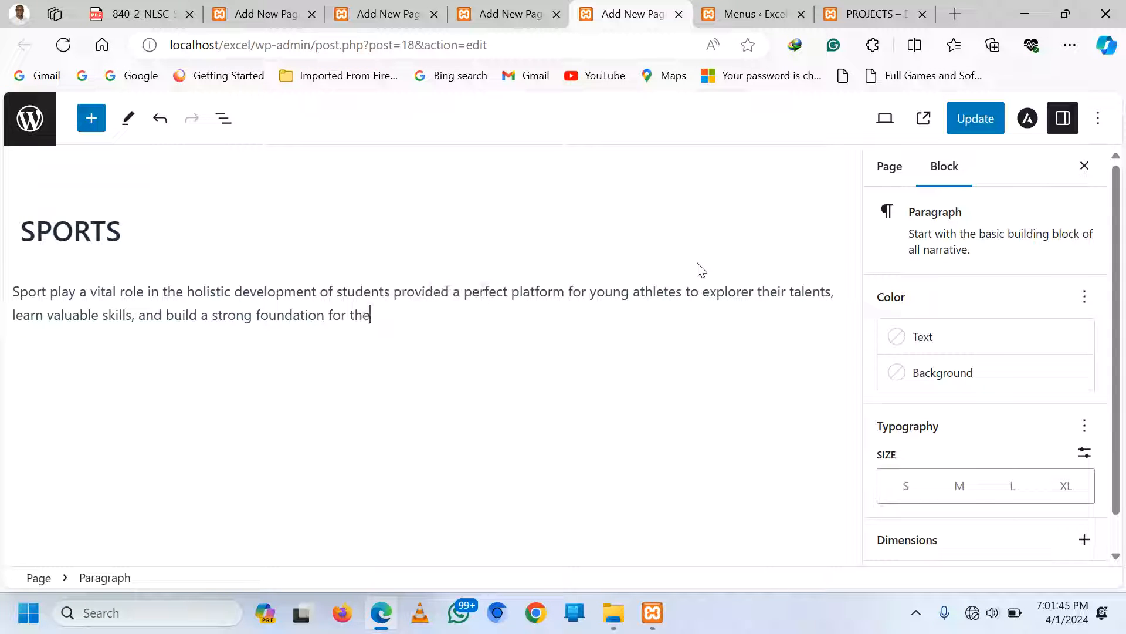
pyautogui.write('ir future')
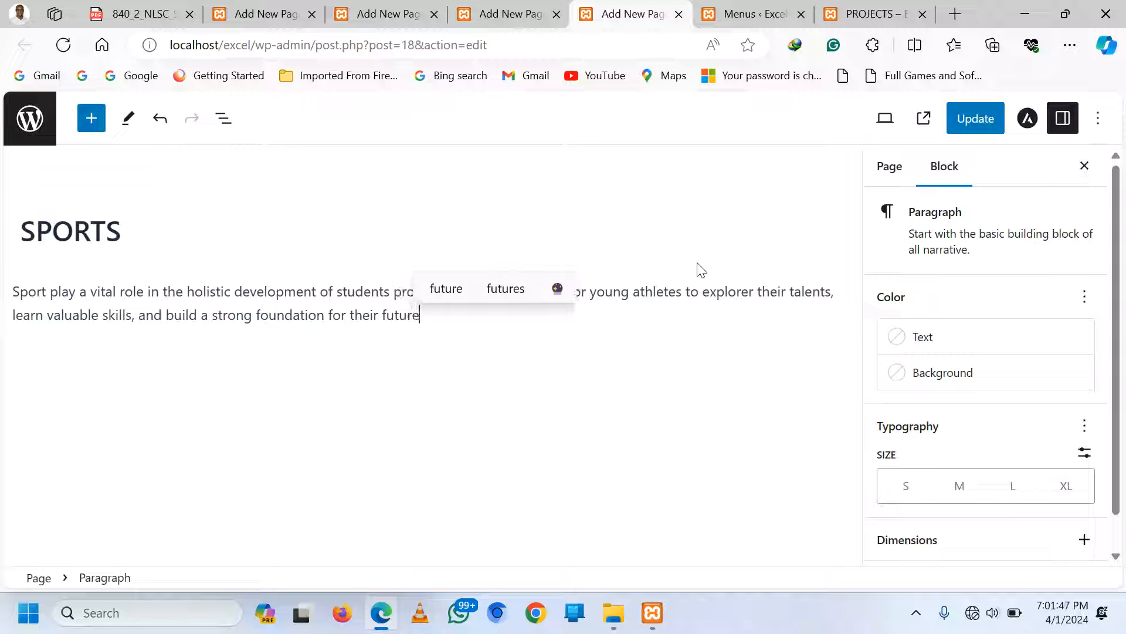
pyautogui.write('.')
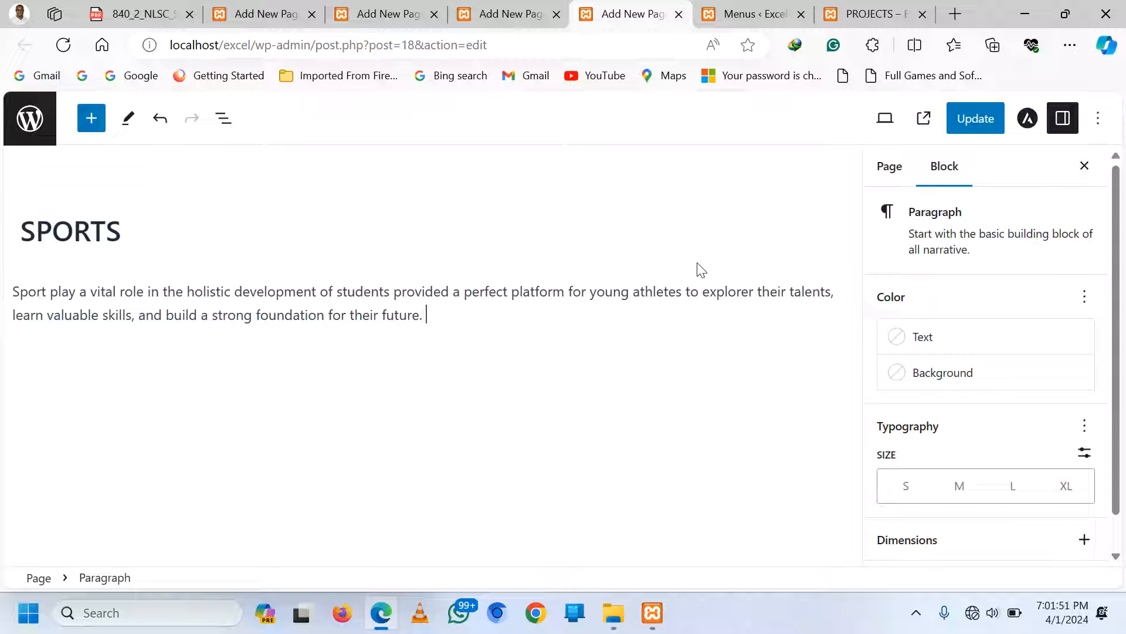
pyautogui.write(' By end')
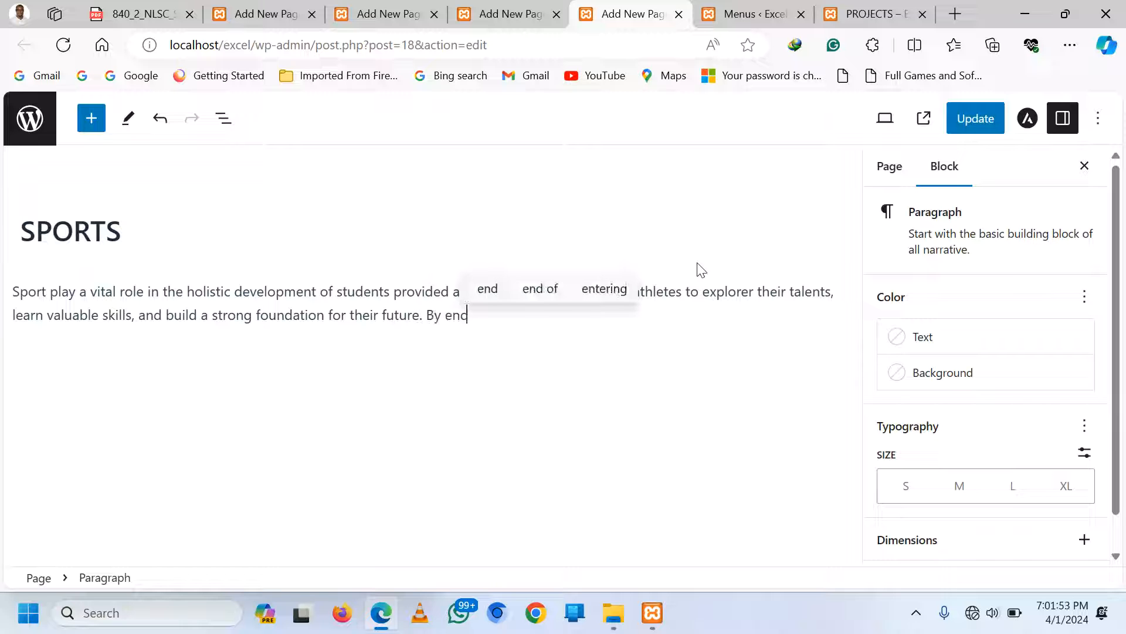
pyautogui.press('BackSpace')
pyautogui.write('couranging s')
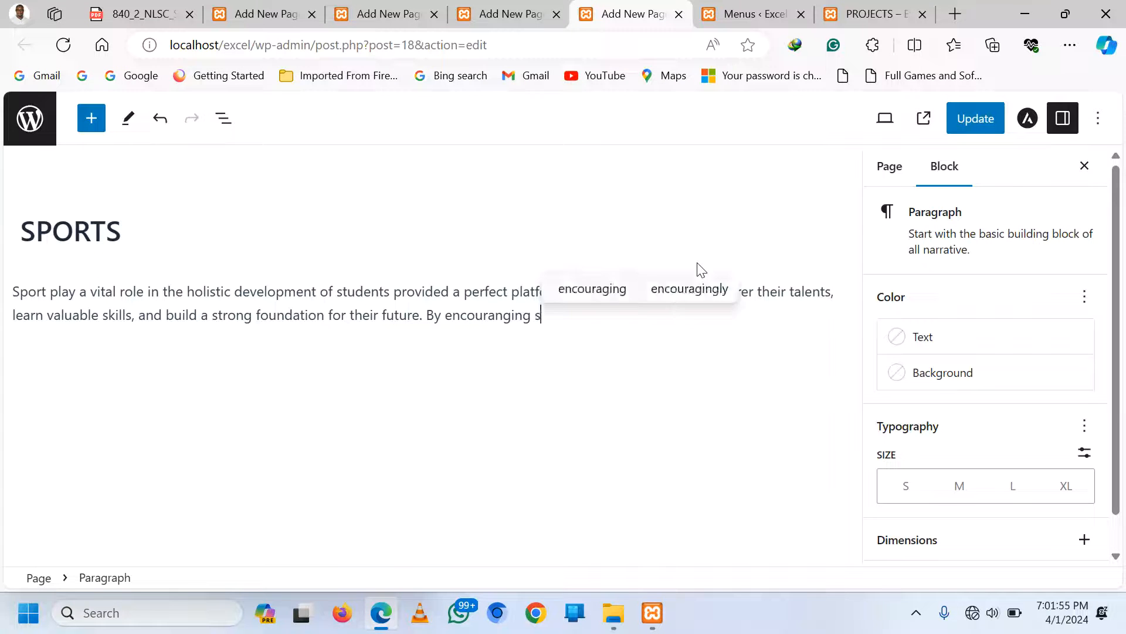
pyautogui.write('ports')
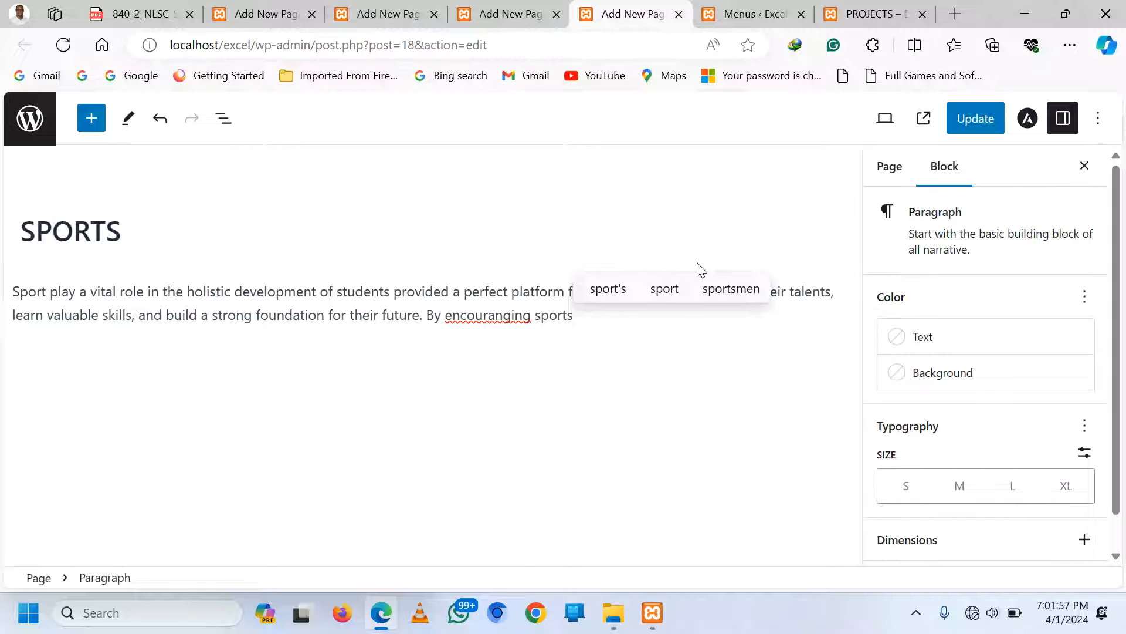
pyautogui.write(' in our')
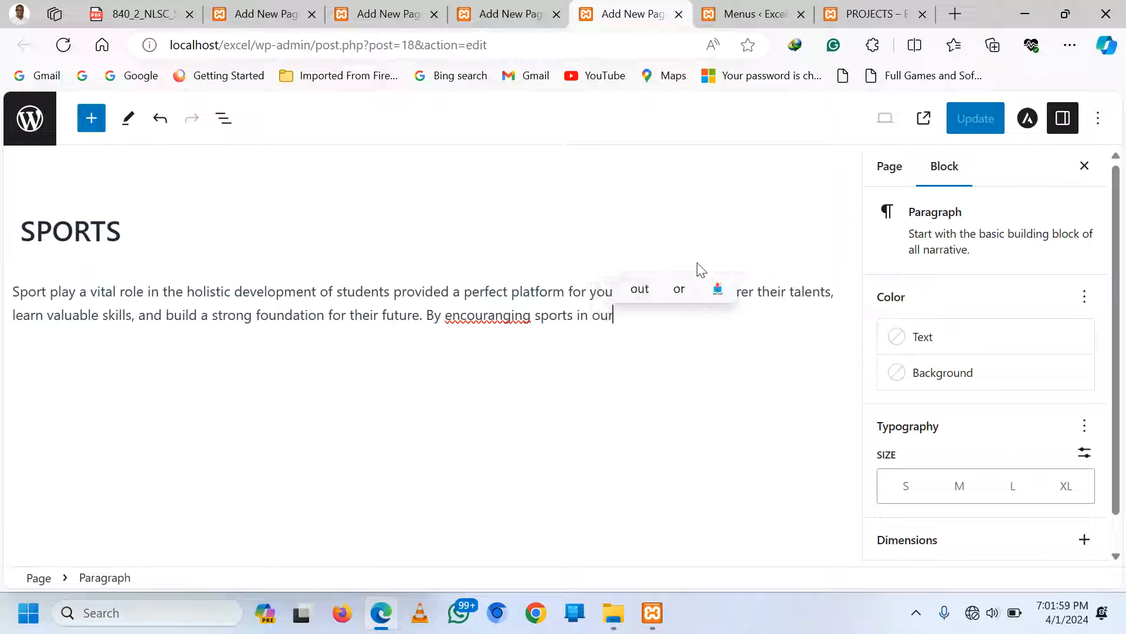
pyautogui.write(' school')
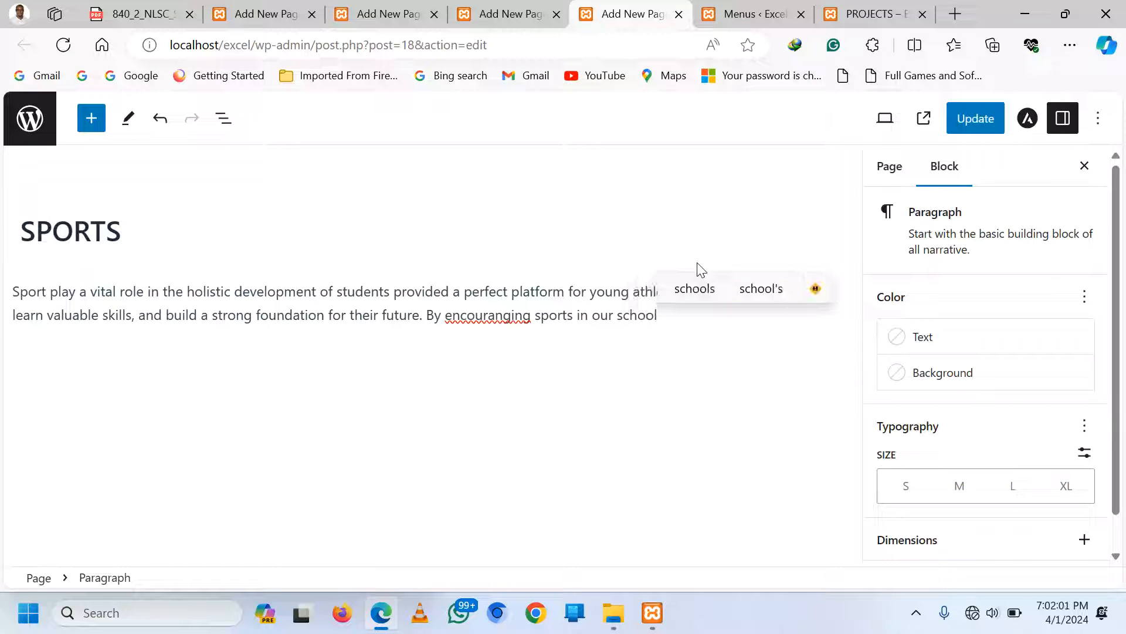
pyautogui.write('s, s')
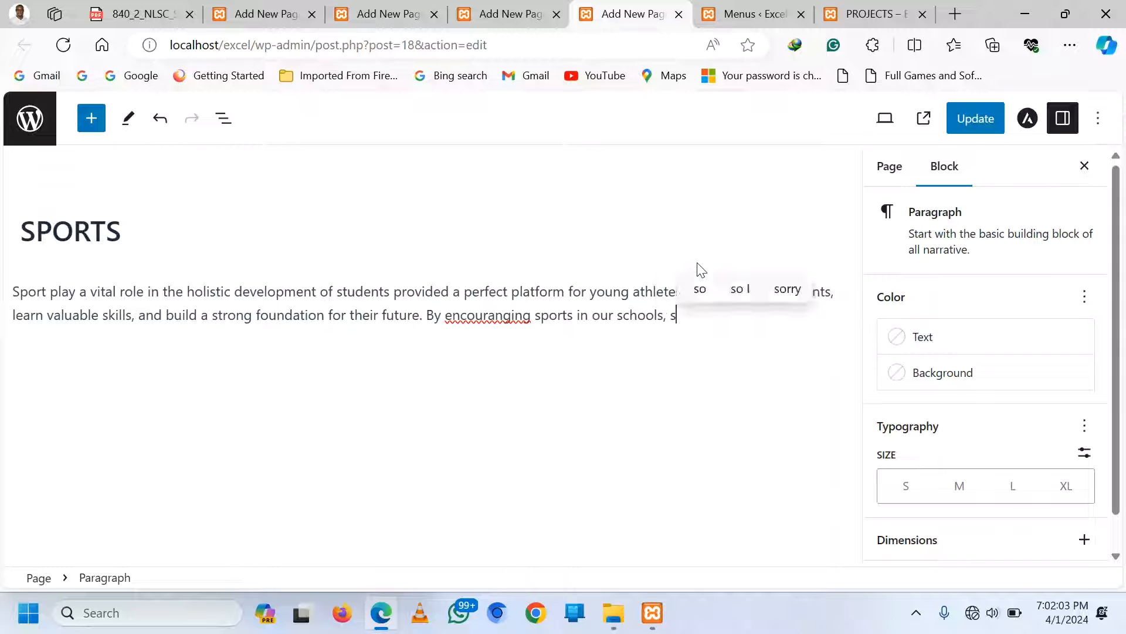
pyautogui.write('ports')
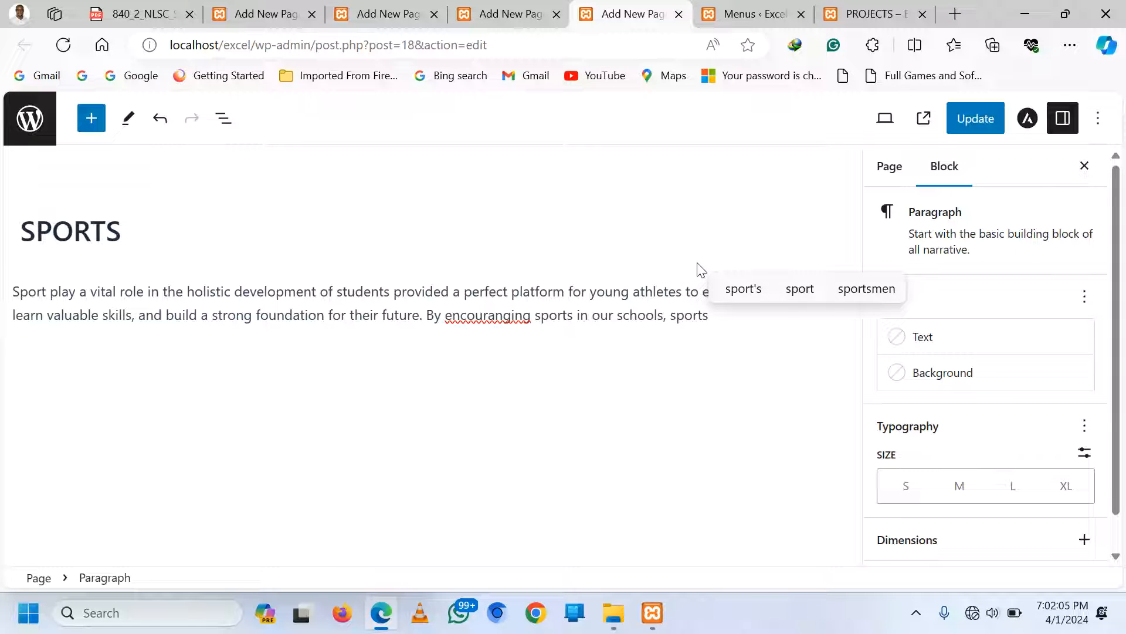
pyautogui.write(' teachers')
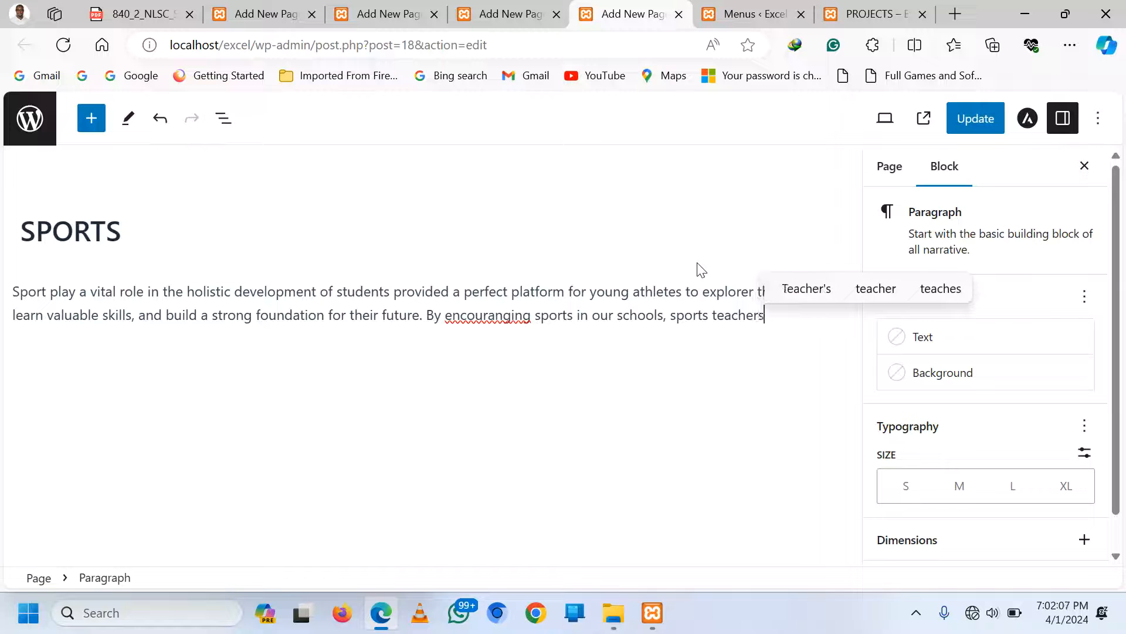
pyautogui.write(' p')
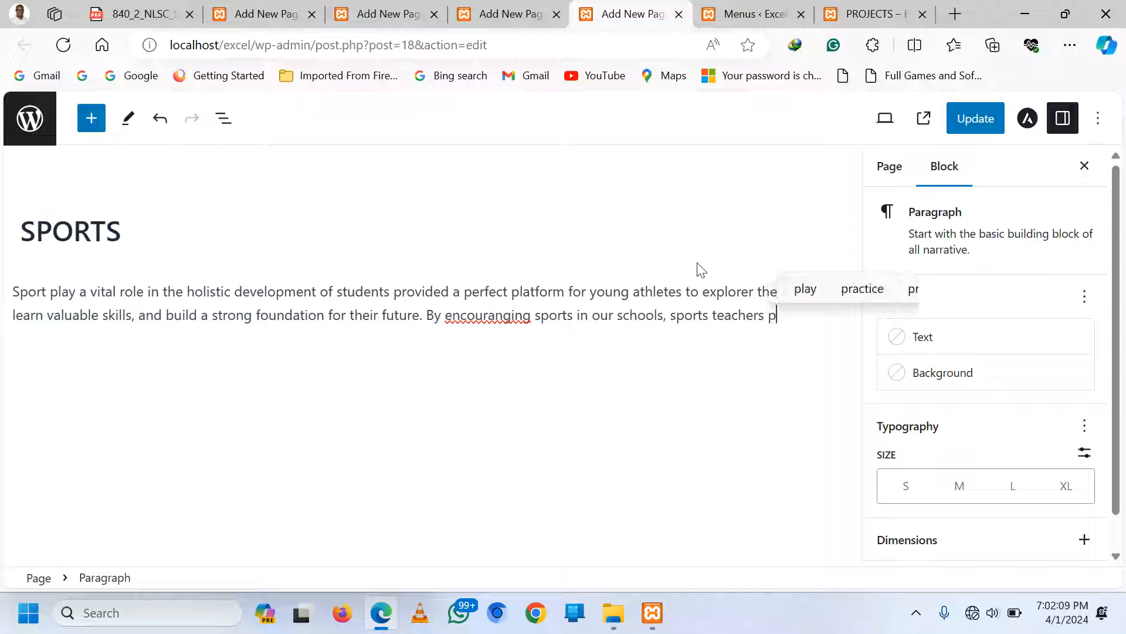
pyautogui.write('romote a healthey')
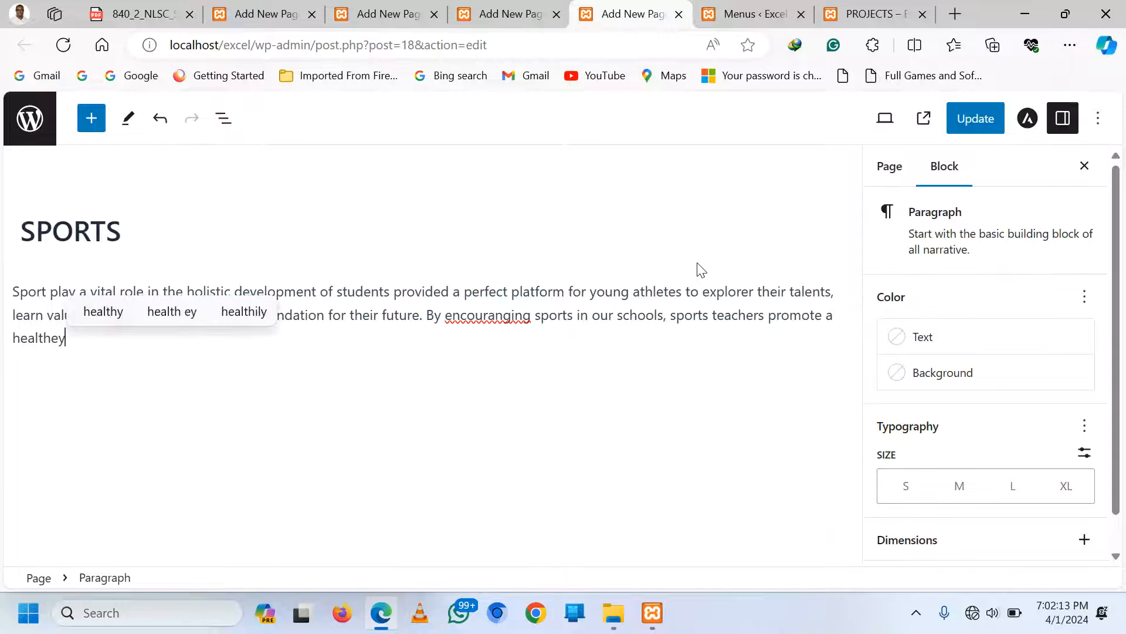
pyautogui.write(' lifest')
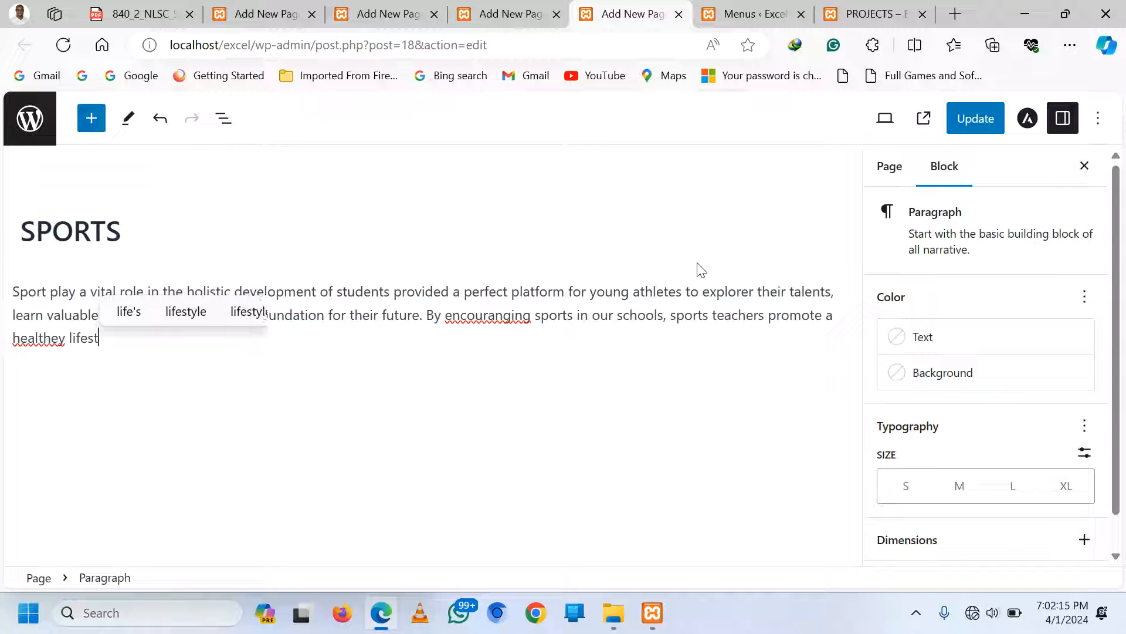
pyautogui.write('yle ')
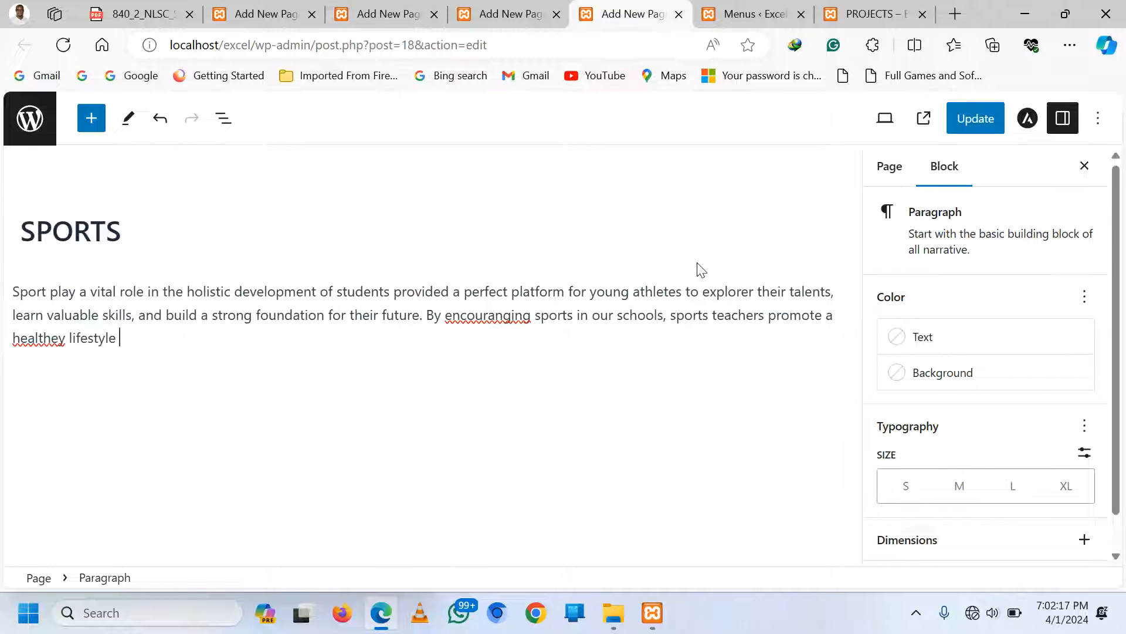
pyautogui.write('and ins')
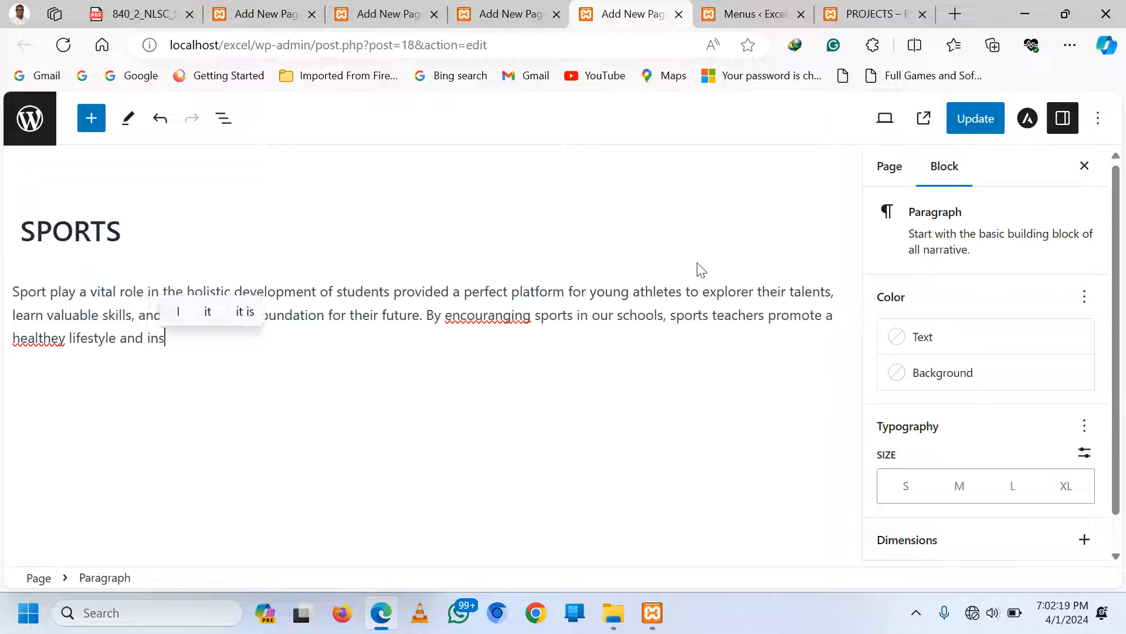
pyautogui.write('till h')
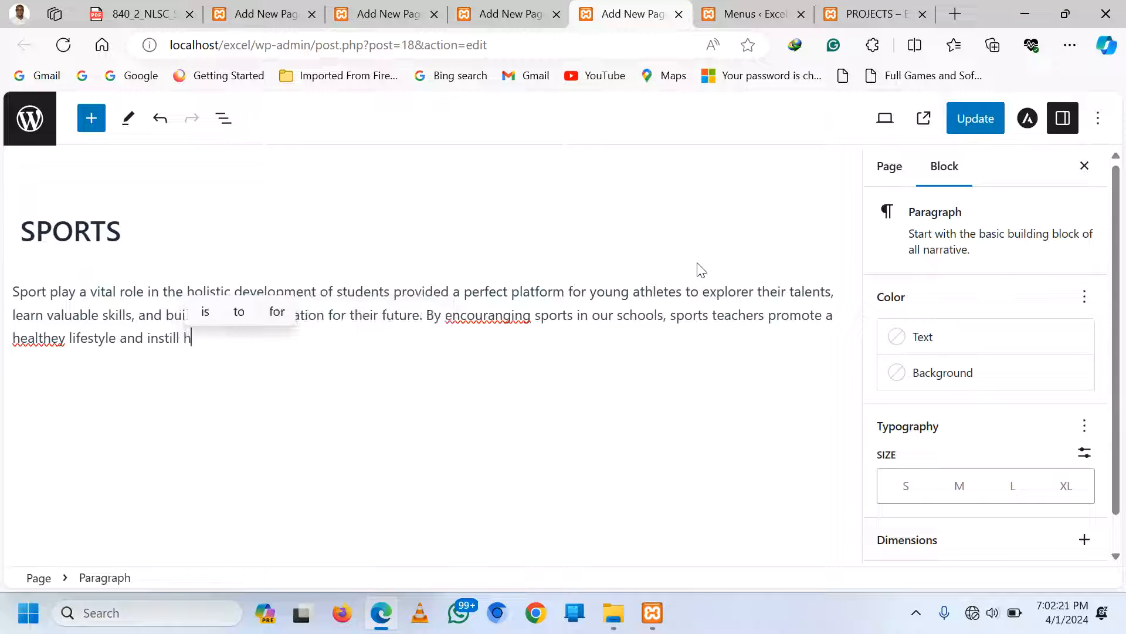
pyautogui.write('abits ats')
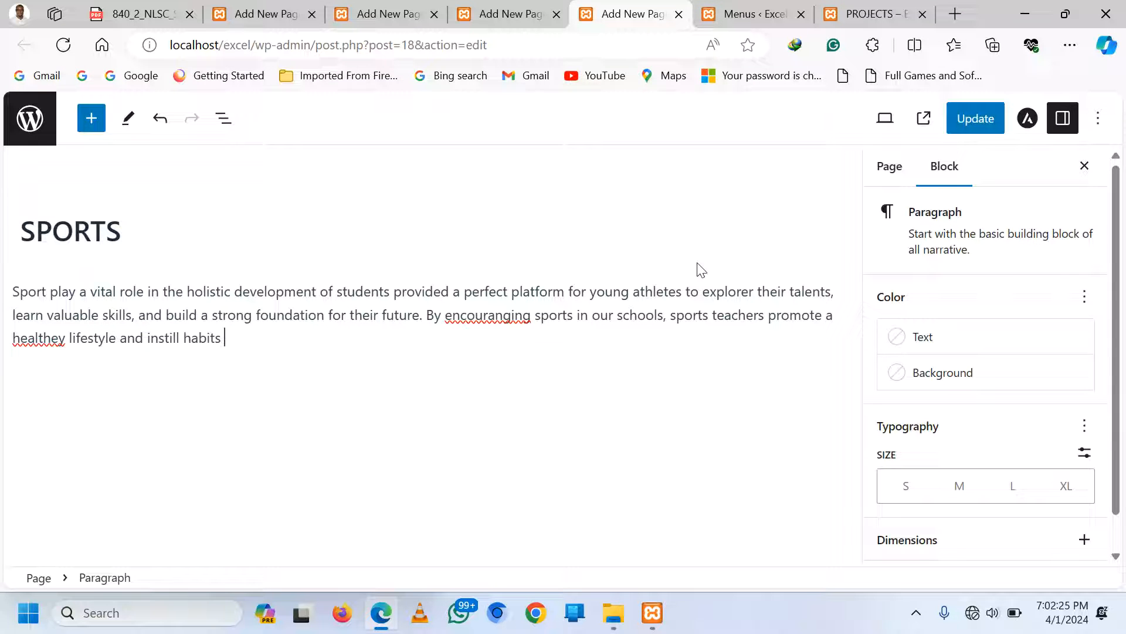
pyautogui.write('at canlat')
pyautogui.press('BackSpace')
pyautogui.write('st a ')
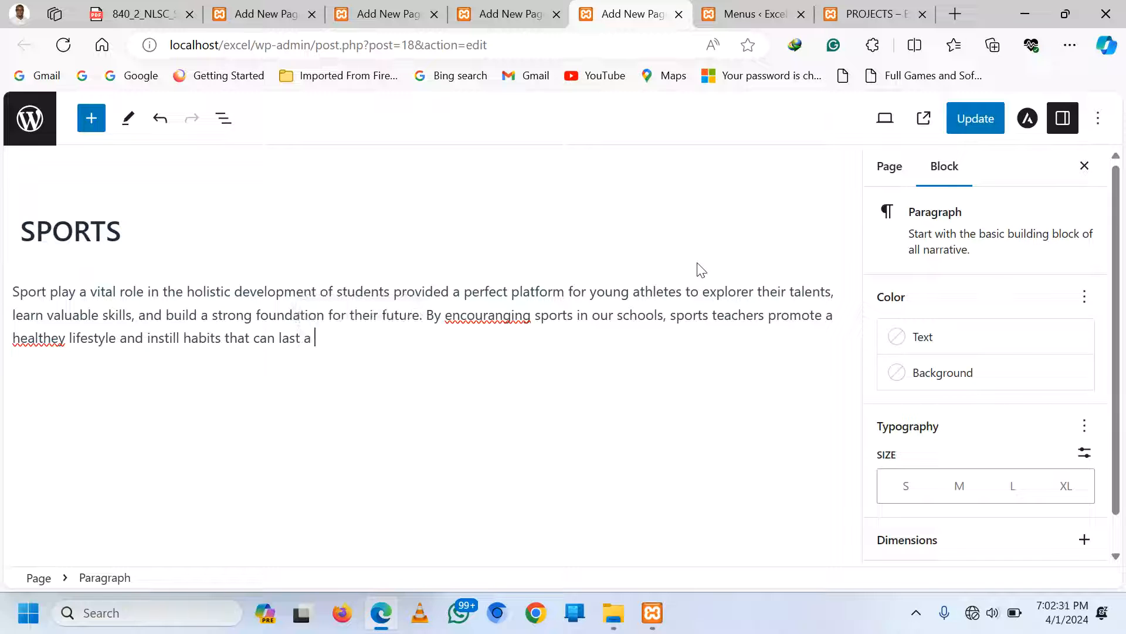
pyautogui.write('life time')
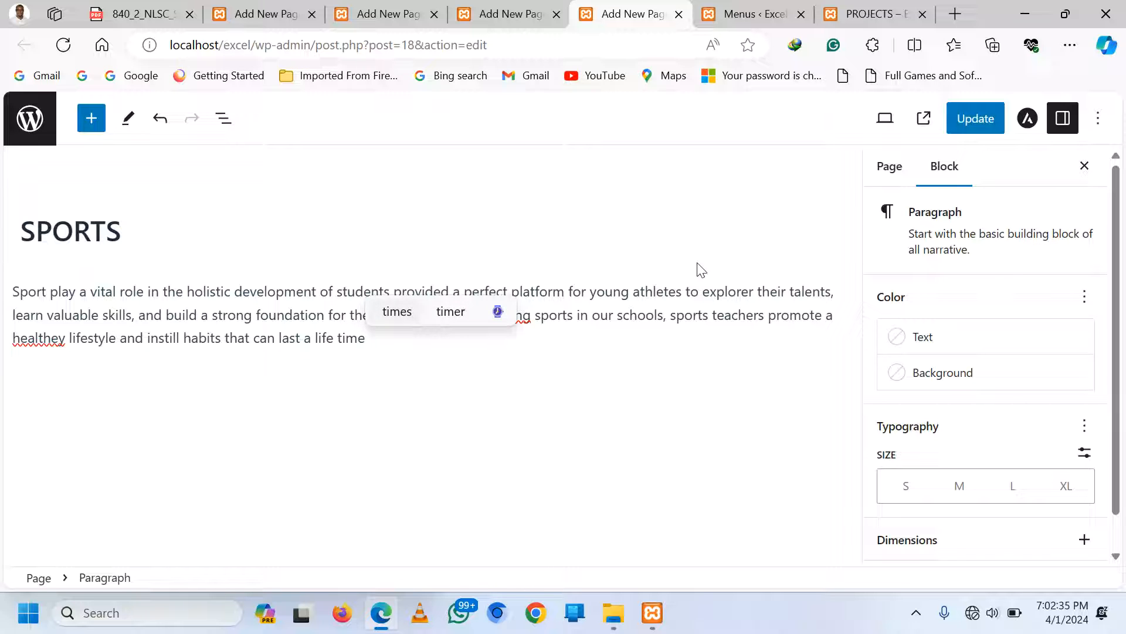
pyautogui.write('.')
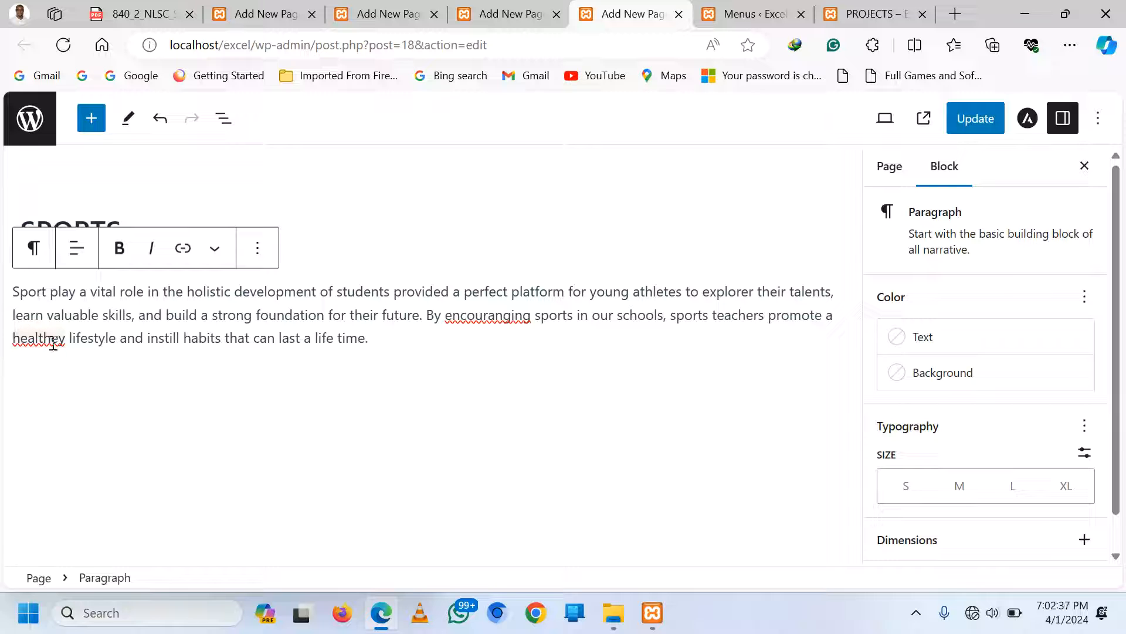
# Correct the misspellings 'healthey' to 'healthy' and 'encouranging' to 'encouraging'
pyautogui.rightClick(53, 342)
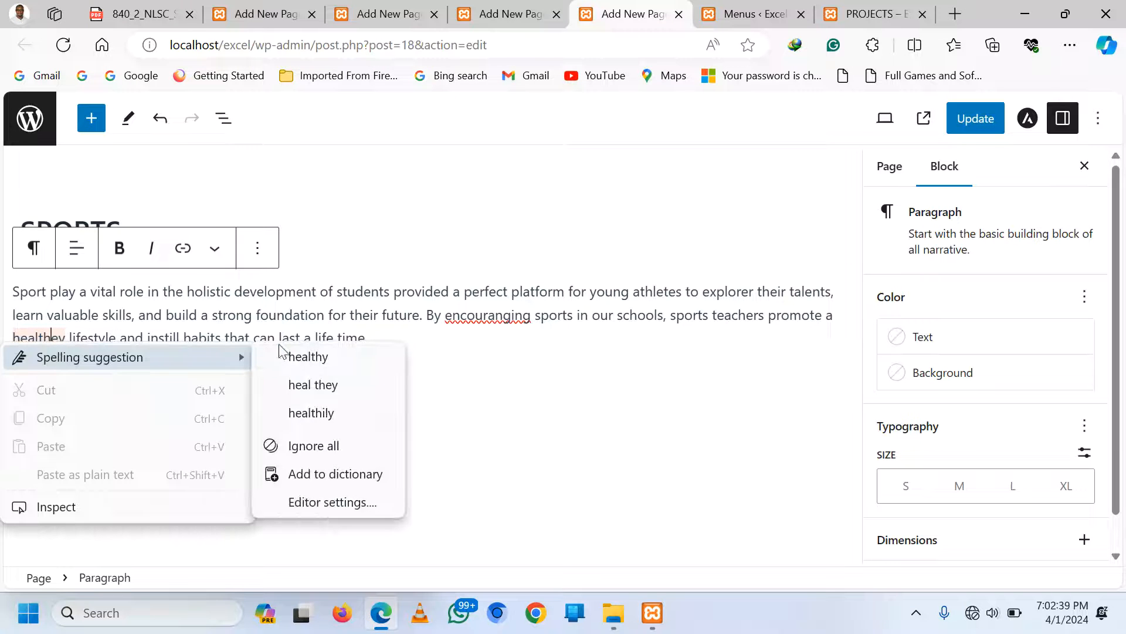
pyautogui.click(282, 354)
pyautogui.rightClick(493, 313)
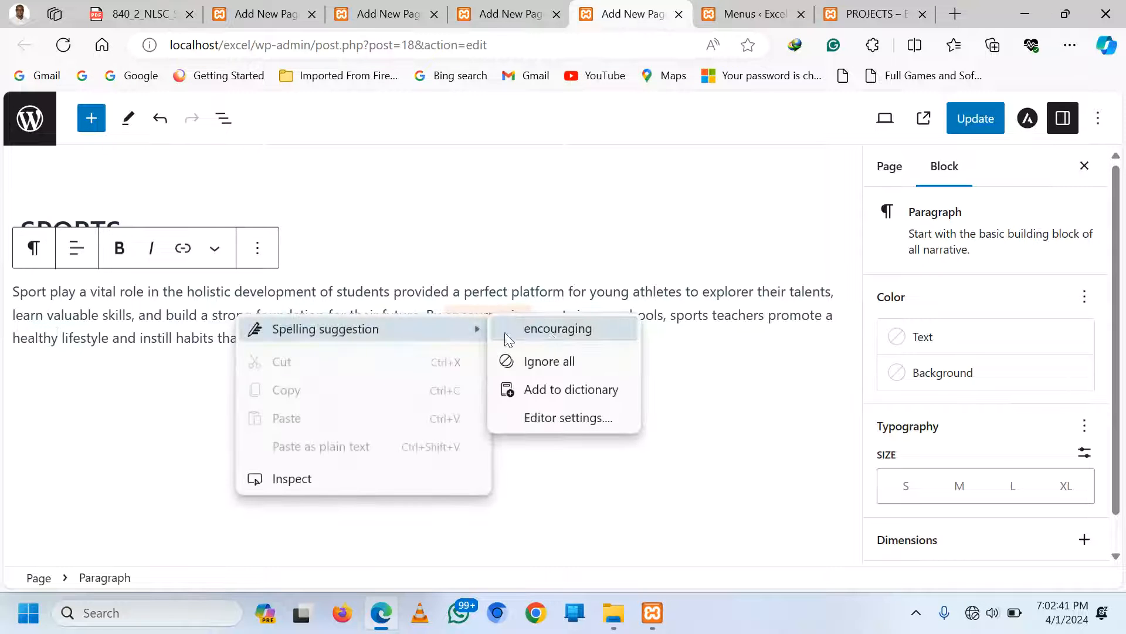
pyautogui.click(549, 331)
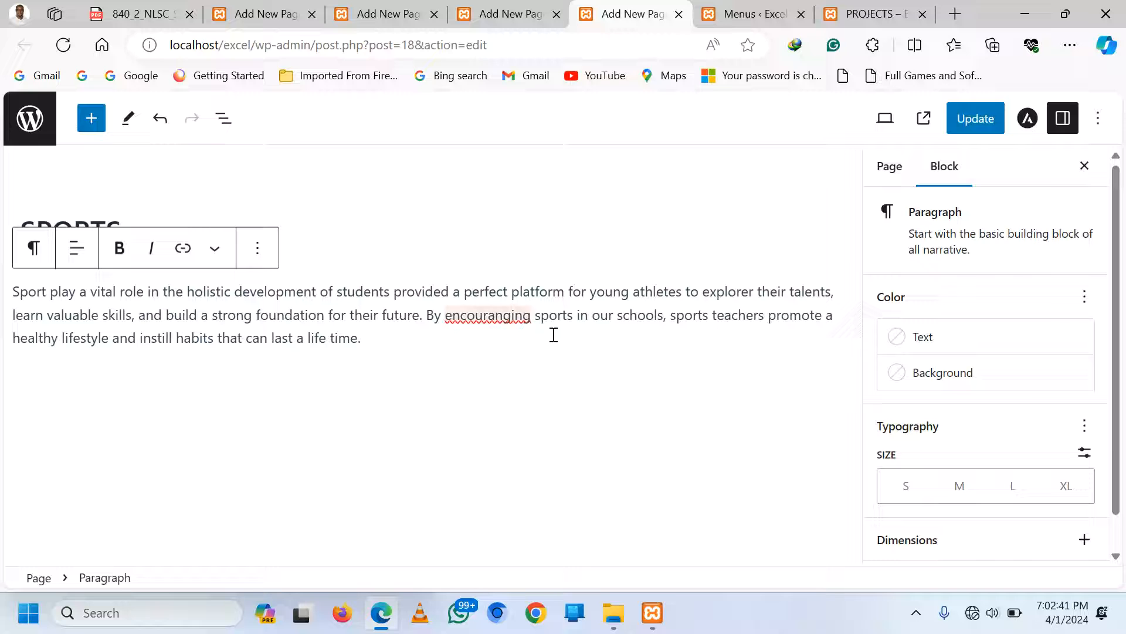
pyautogui.click(392, 339)
# Add the sentence listing football, volley ball, basketball, netball, rugby, hocky etc., then start a new block
pyautogui.write('We ')
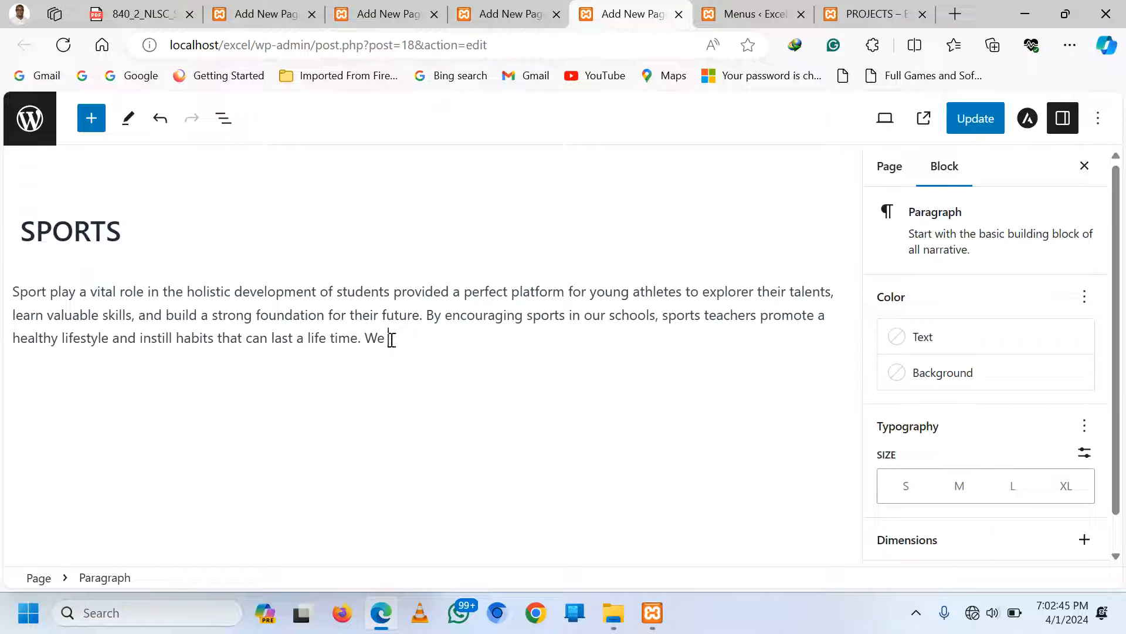
pyautogui.write('have a n')
pyautogui.press('BackSpace')
pyautogui.write('number od')
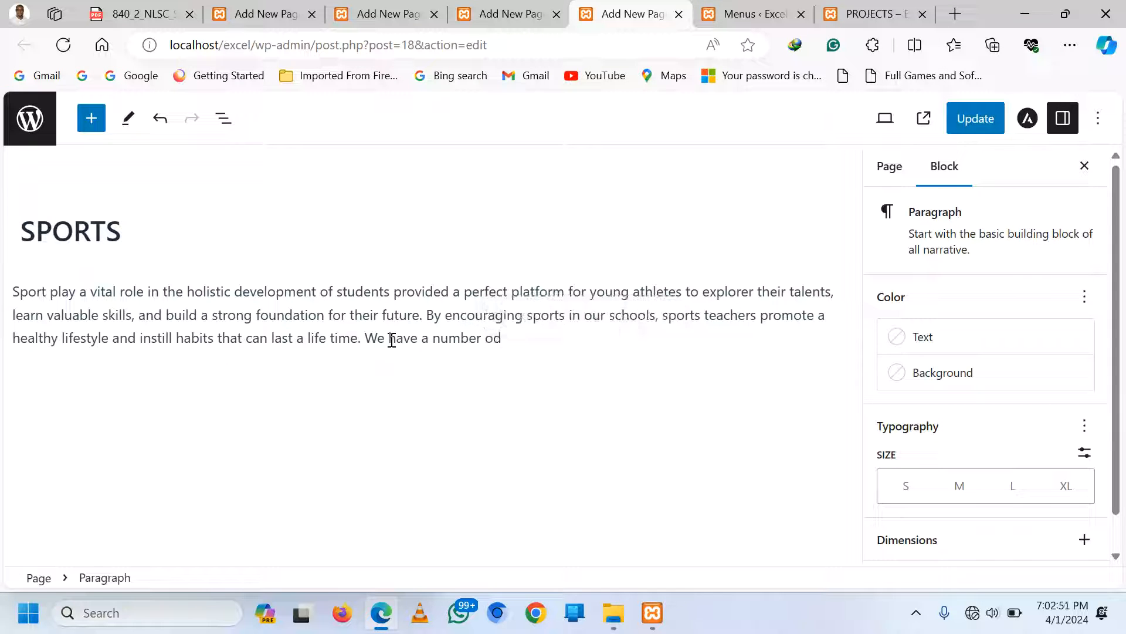
pyautogui.write('o')
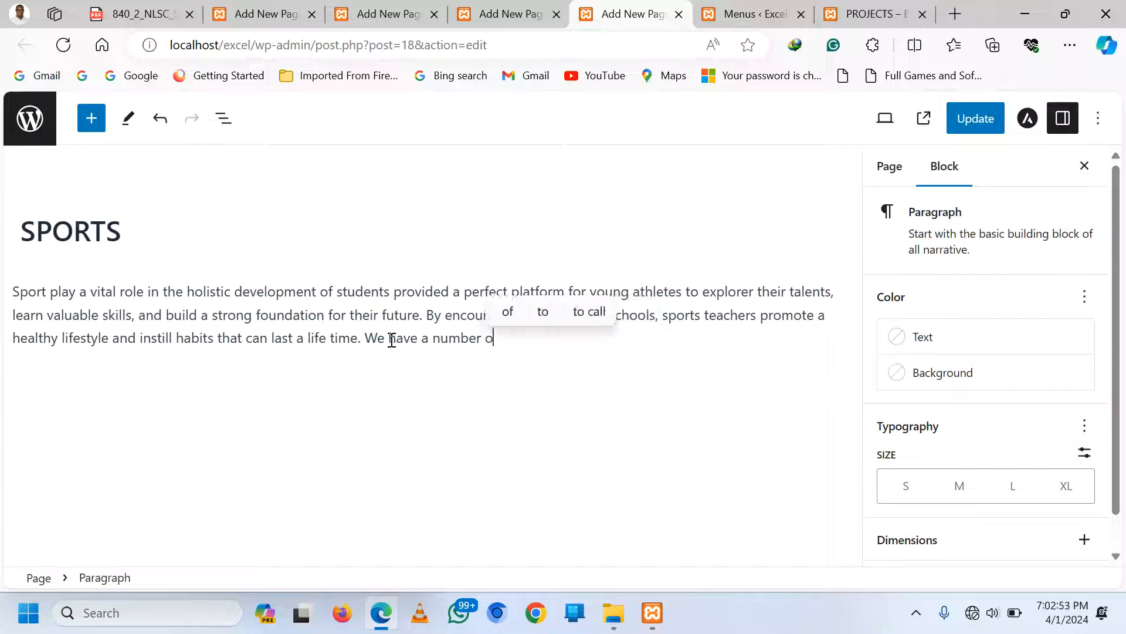
pyautogui.write('f spo')
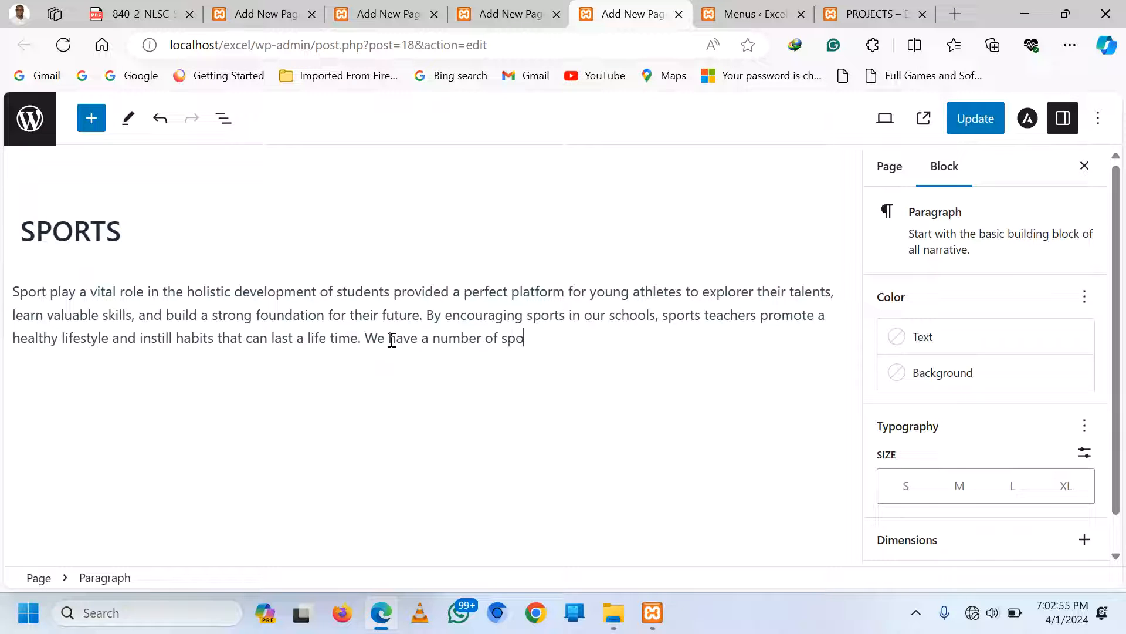
pyautogui.write('rts activ')
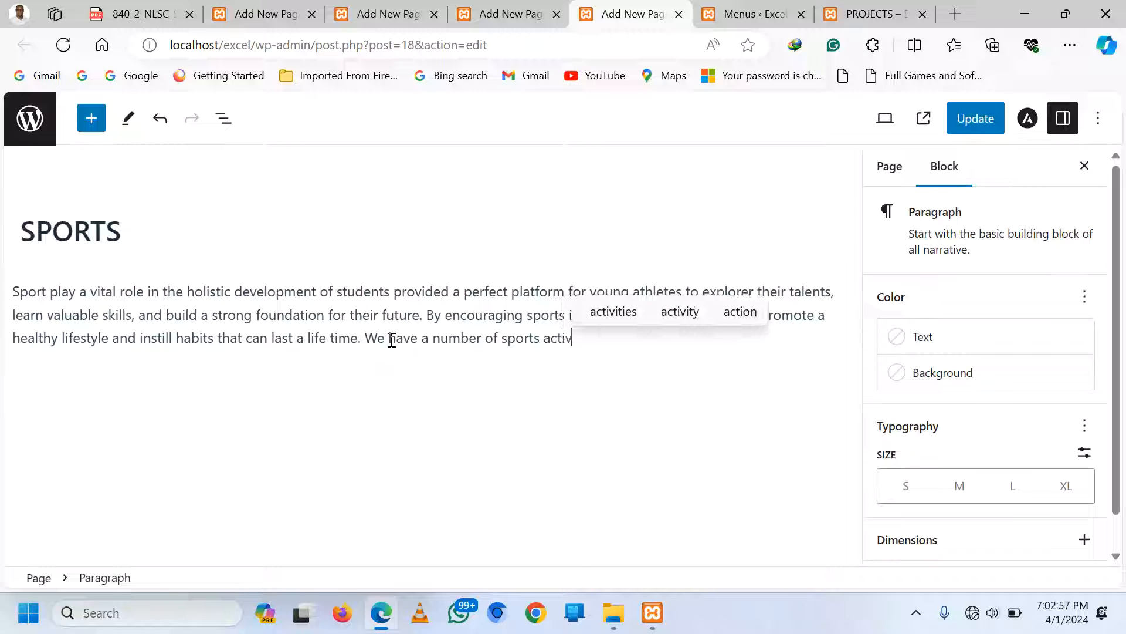
pyautogui.write('ities')
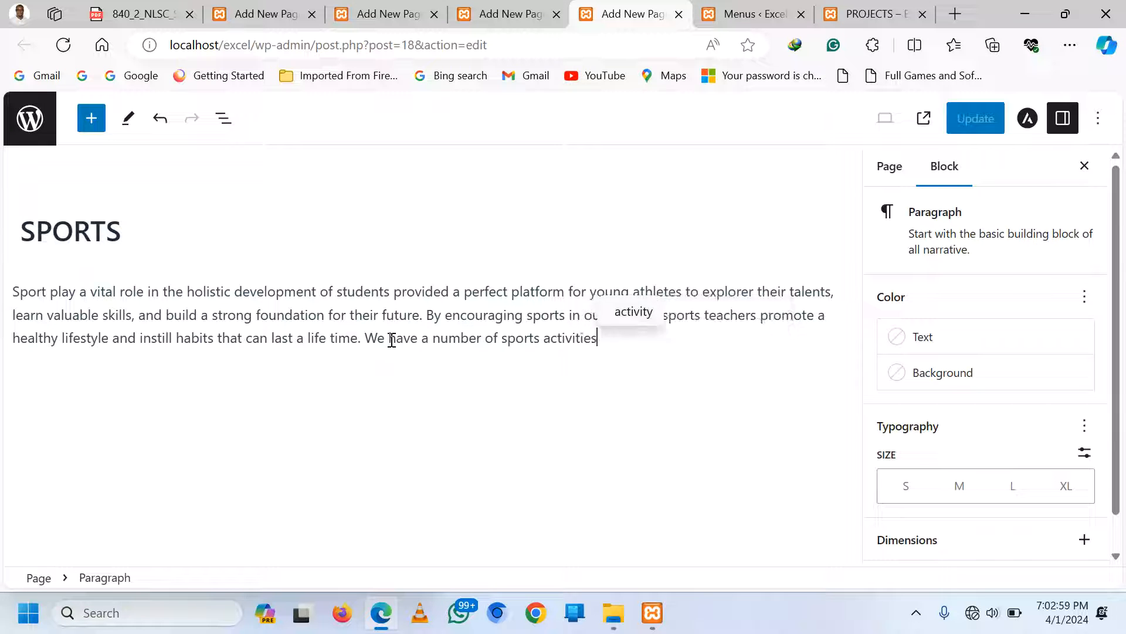
pyautogui.write(' rangin')
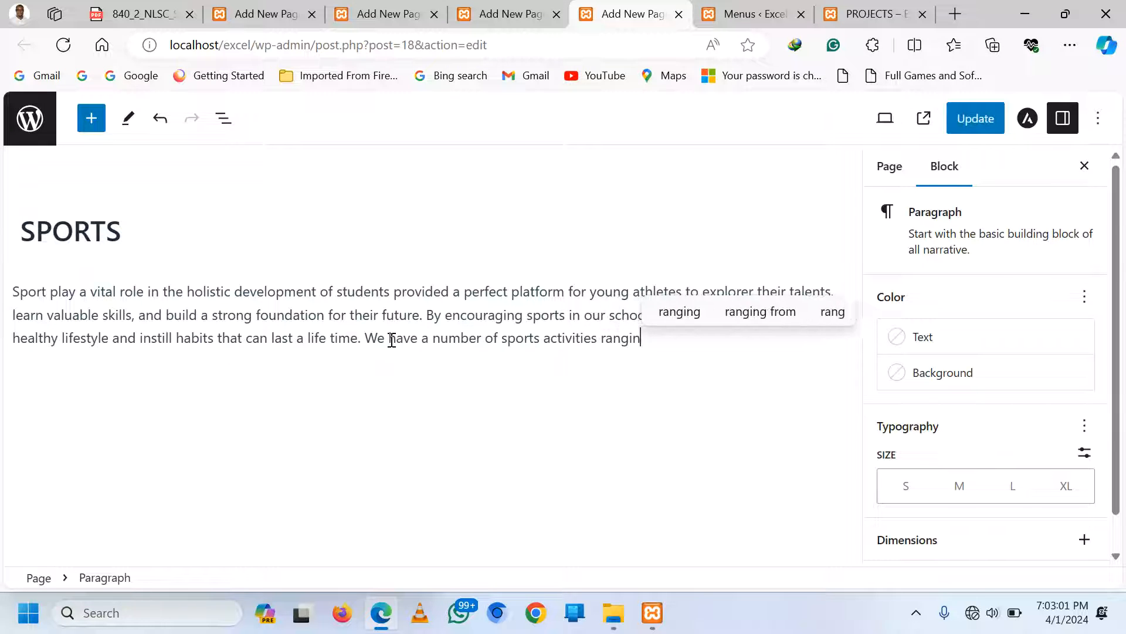
pyautogui.write('g from foo')
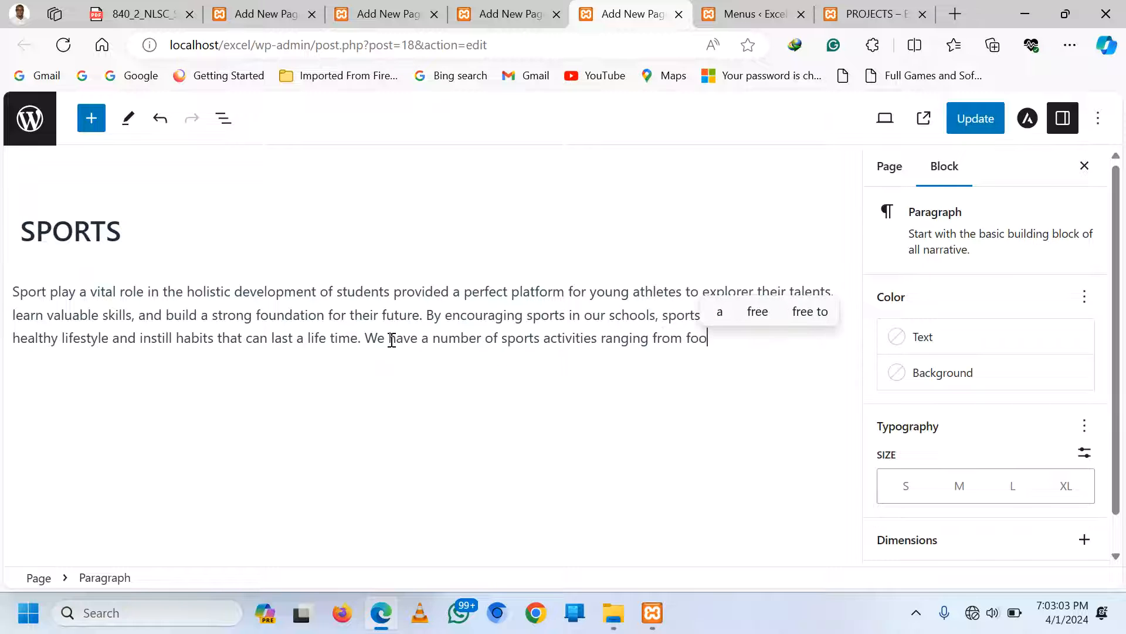
pyautogui.write('tball, vo')
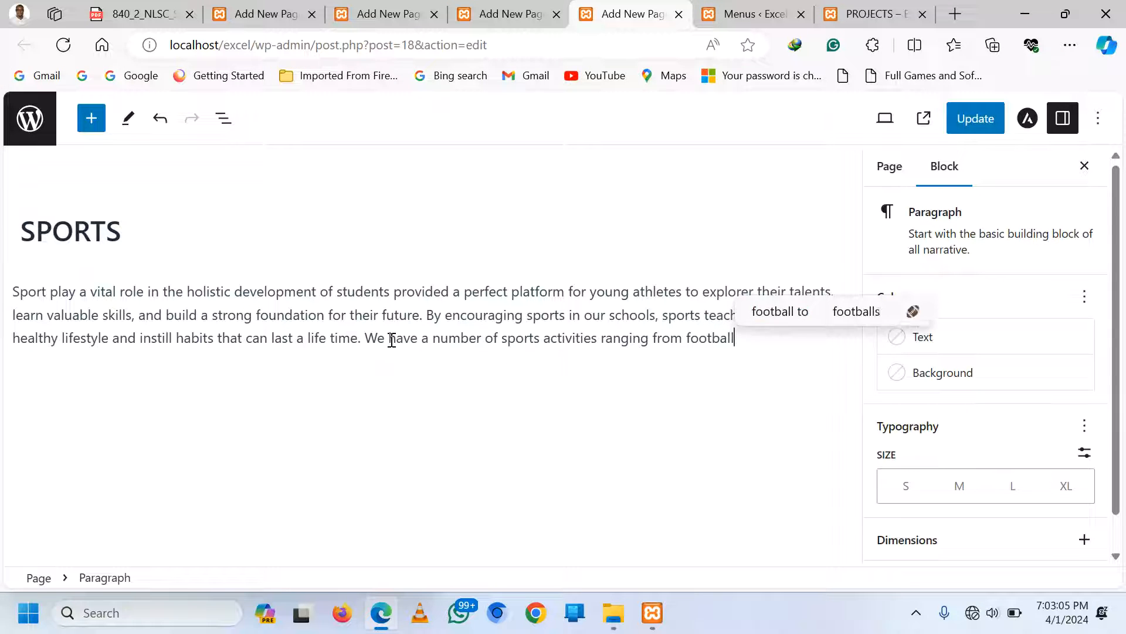
pyautogui.write('y ball')
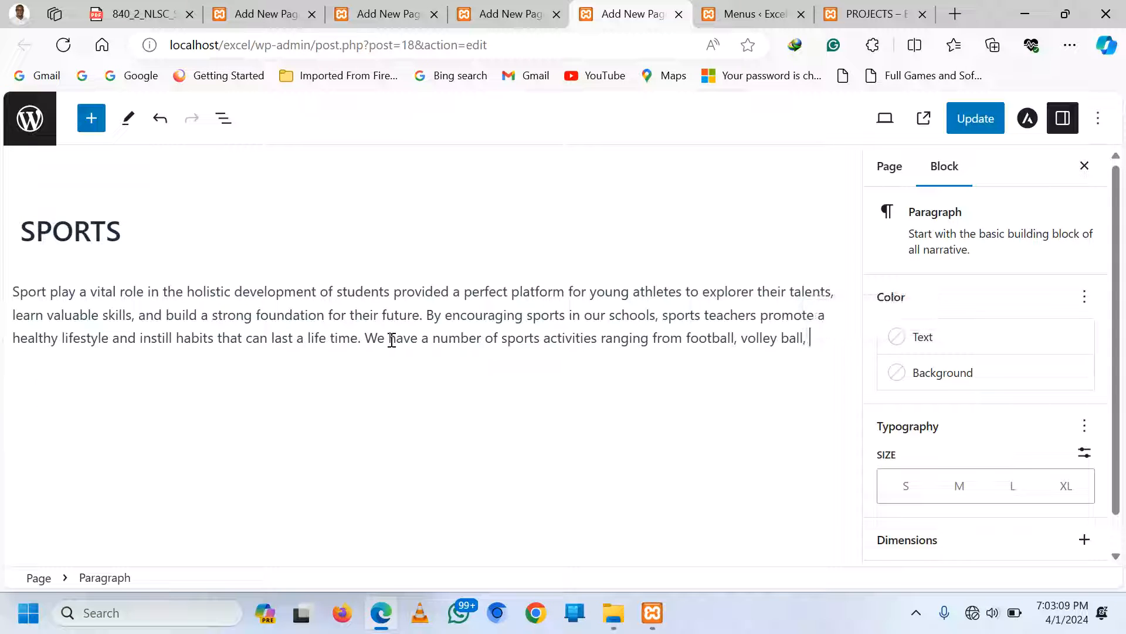
pyautogui.write(', basketb')
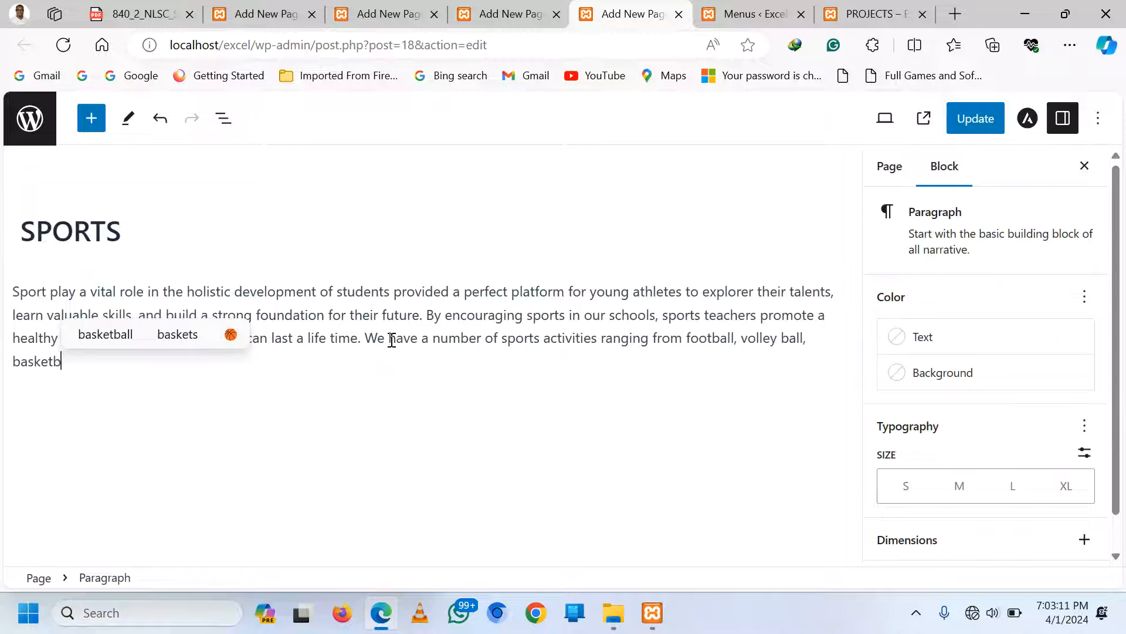
pyautogui.write('all, netba')
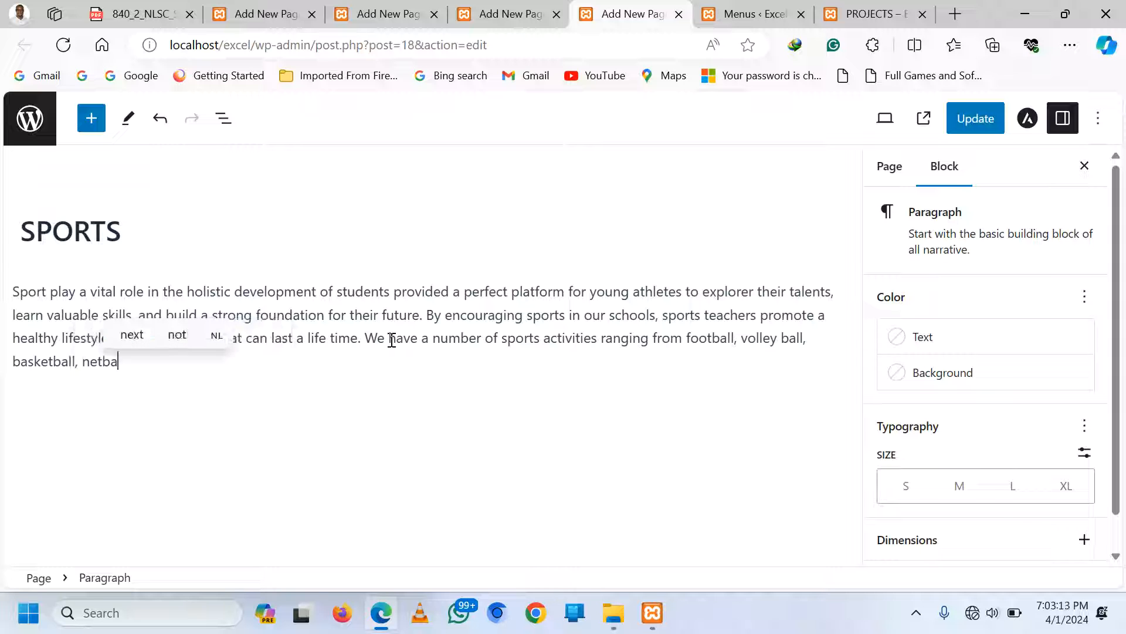
pyautogui.write('ll, ru')
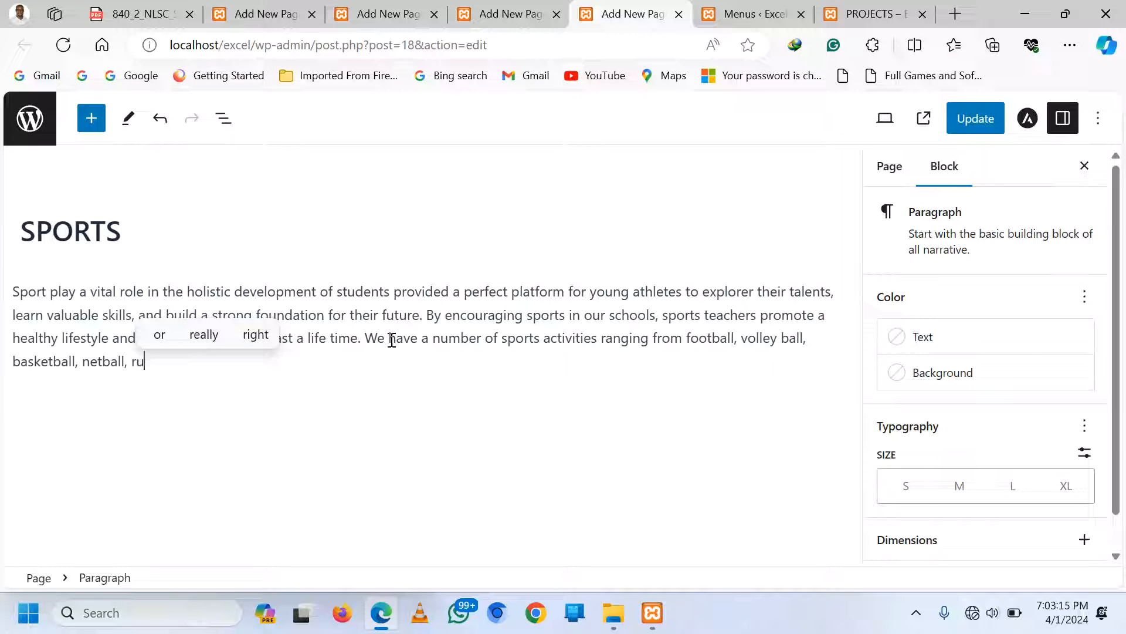
pyautogui.write('gby,')
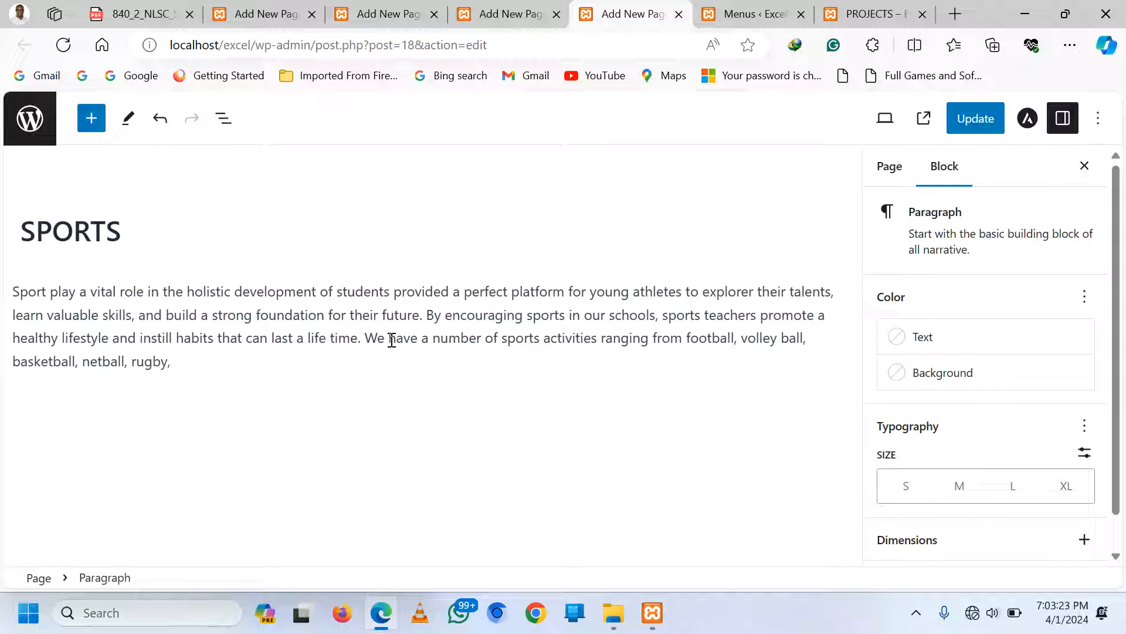
pyautogui.write('hocky et')
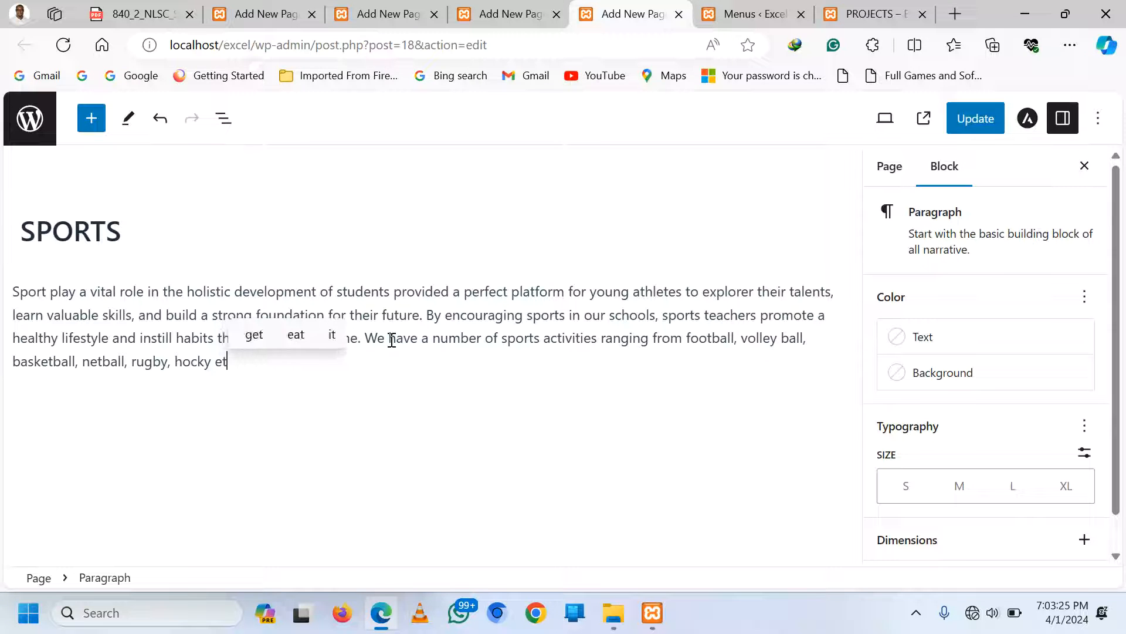
pyautogui.write('c.')
pyautogui.press('Return')
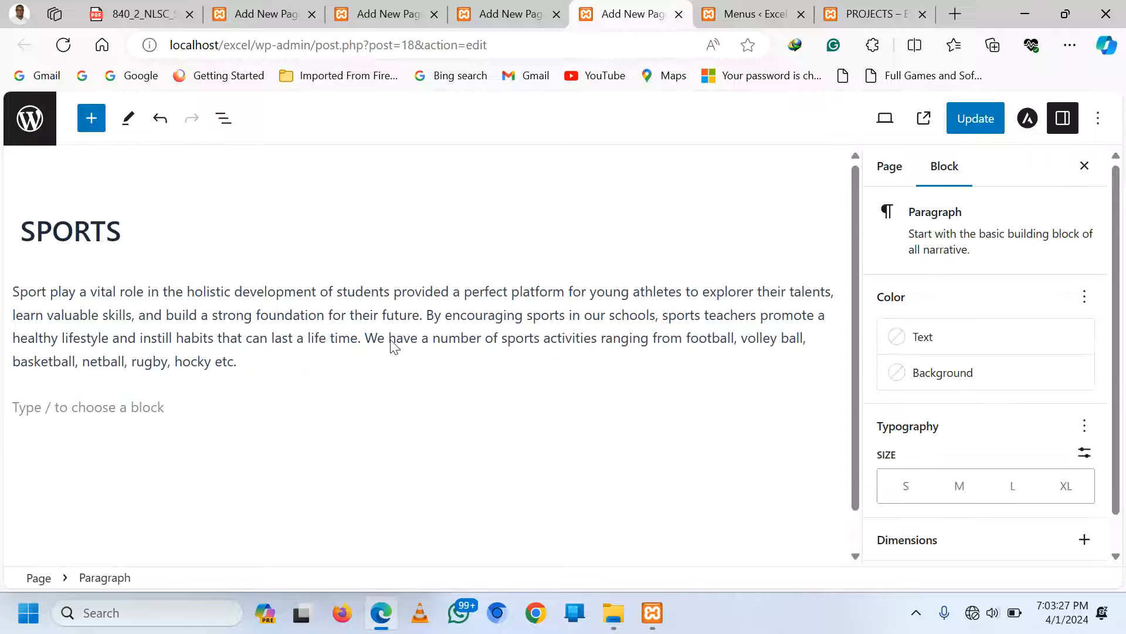
# Insert a Separator block below the paragraph and give it the Wide Line style
pyautogui.click(830, 407)
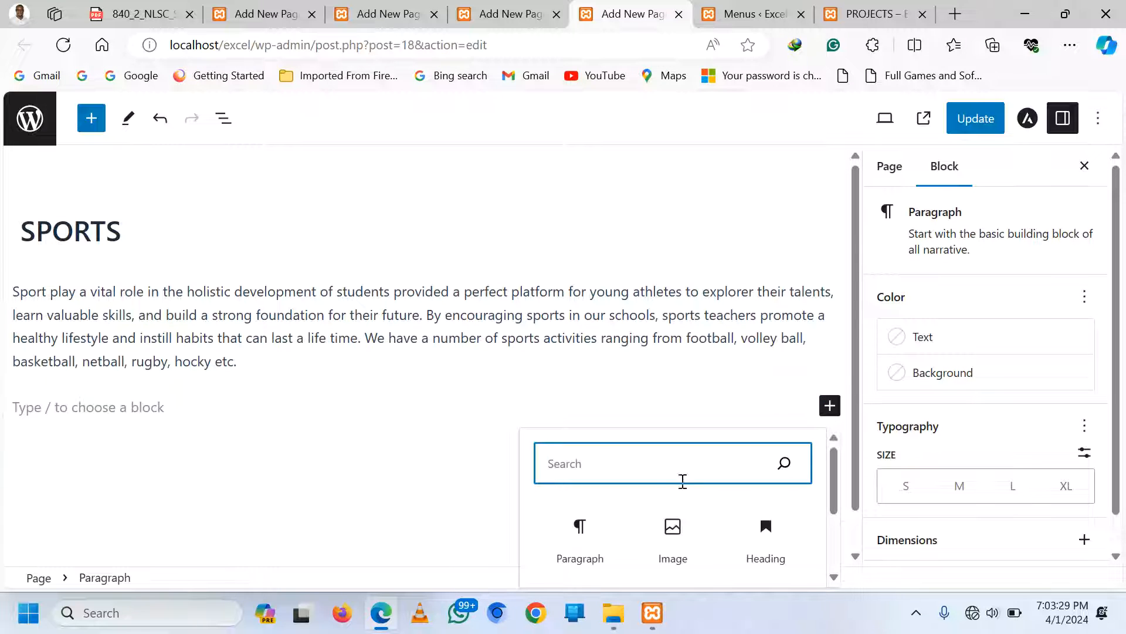
pyautogui.write('se')
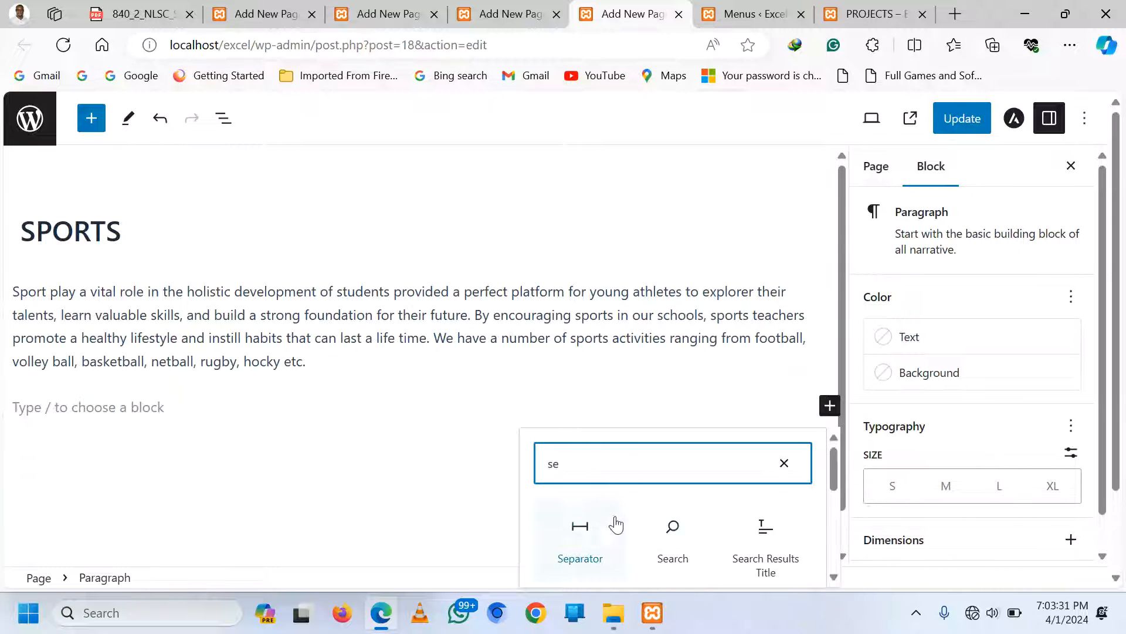
pyautogui.click(596, 528)
pyautogui.click(403, 365)
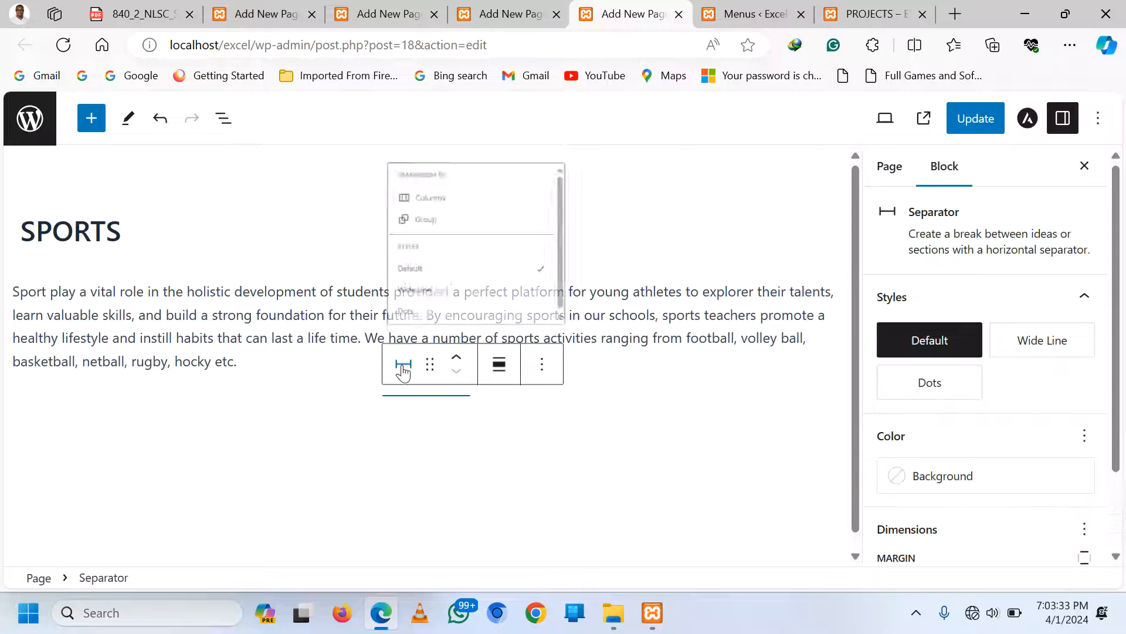
pyautogui.click(444, 281)
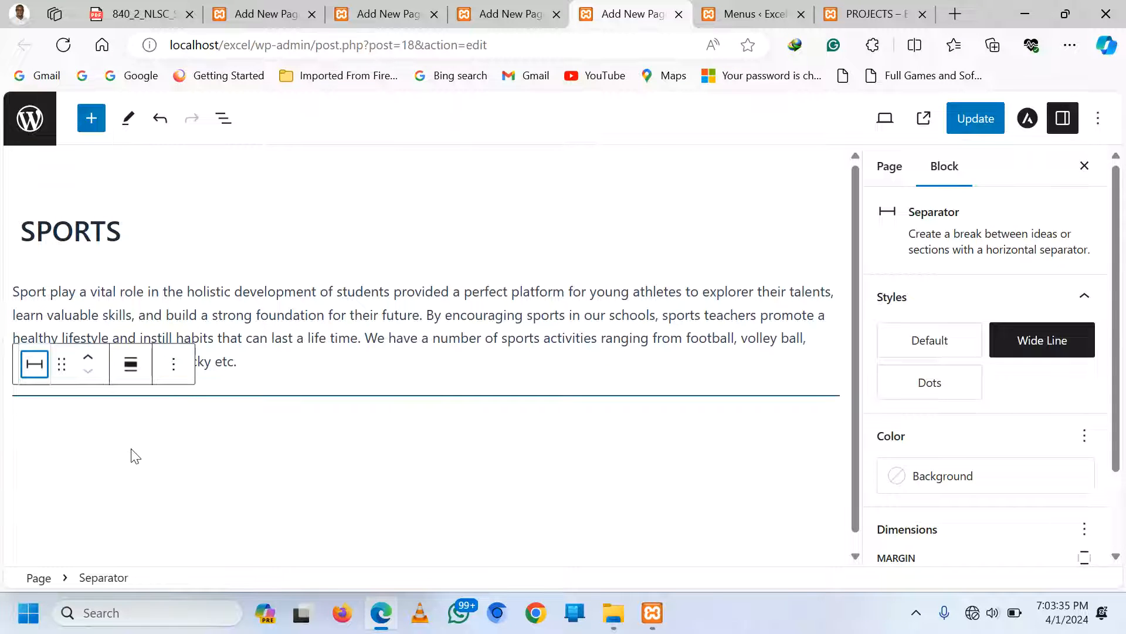
pyautogui.click(163, 430)
# Insert a three-column equal-split Columns block and add an Image block to its first column
pyautogui.click(829, 424)
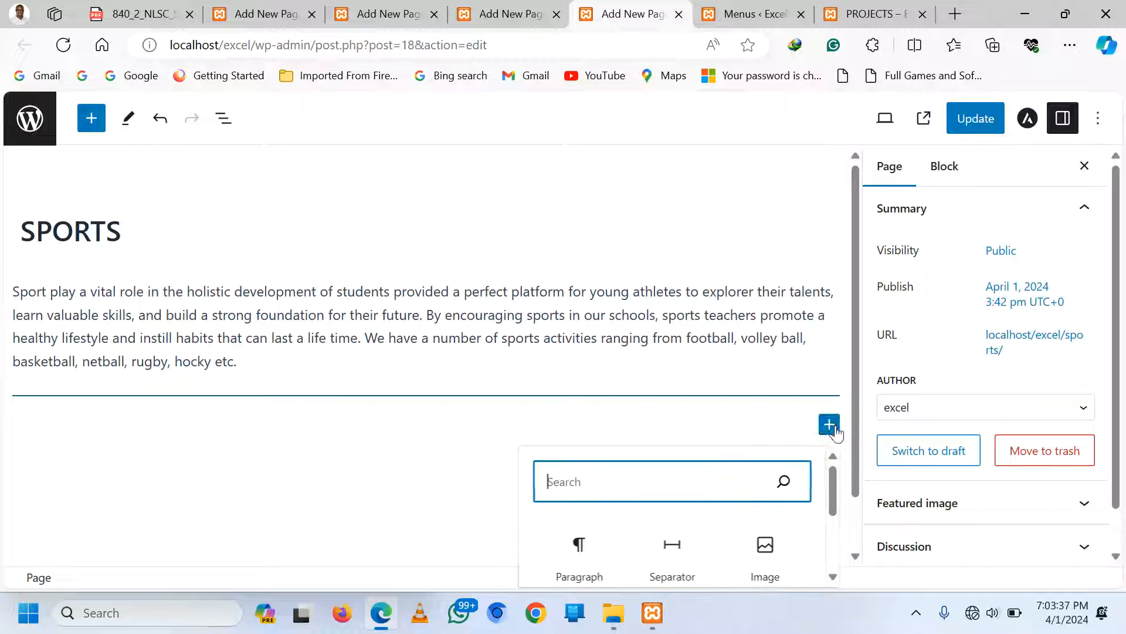
pyautogui.scroll(-2, 669, 528)
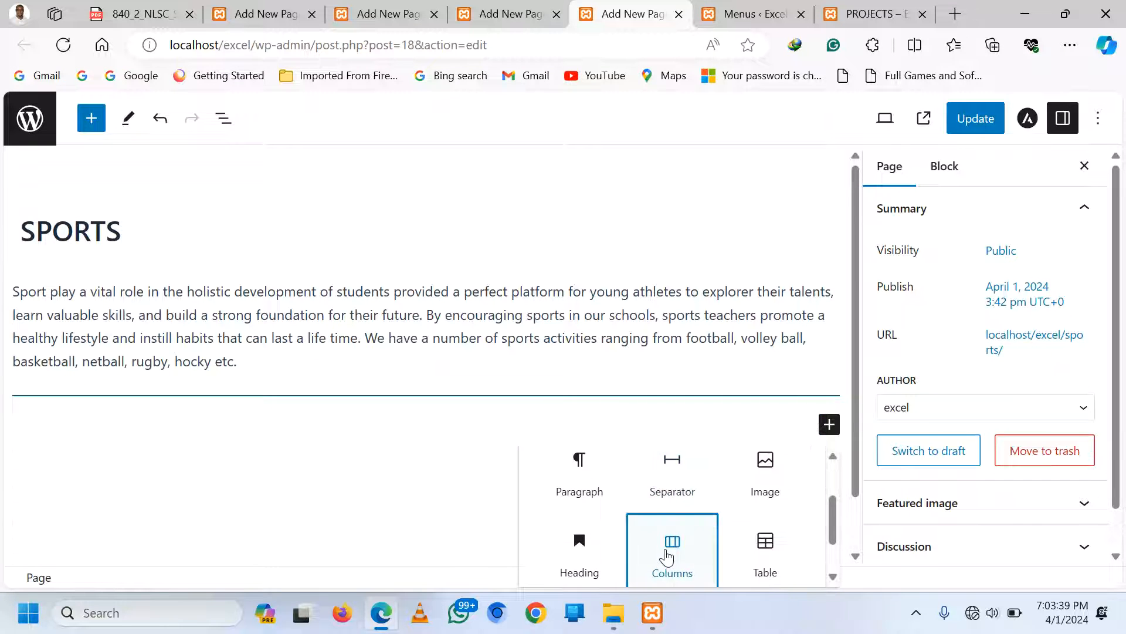
pyautogui.click(668, 547)
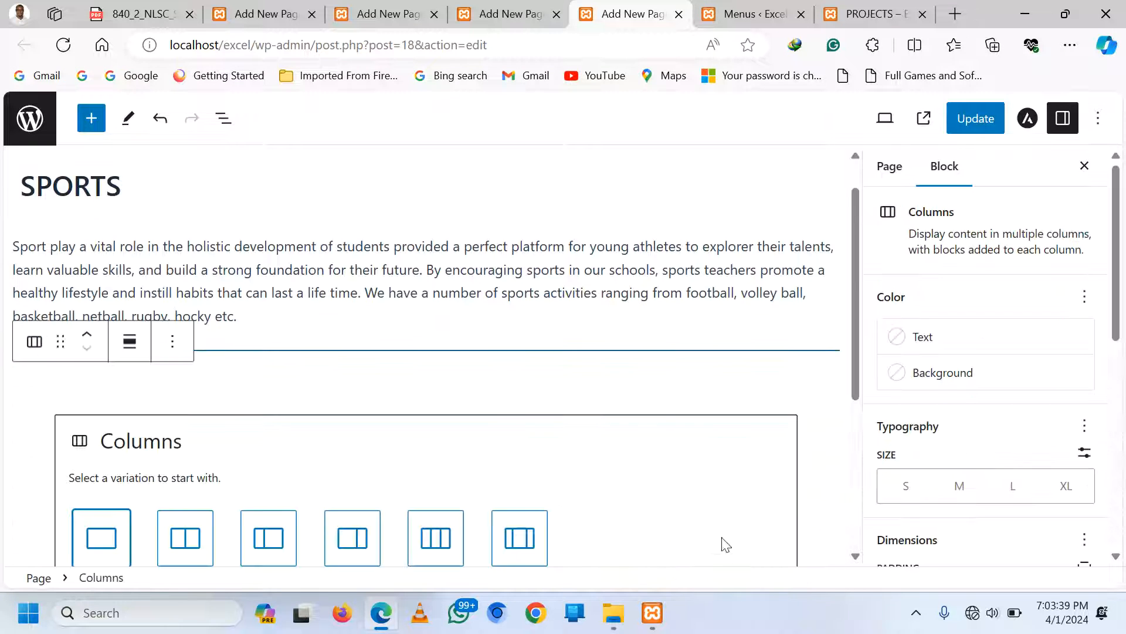
pyautogui.click(433, 552)
pyautogui.click(170, 437)
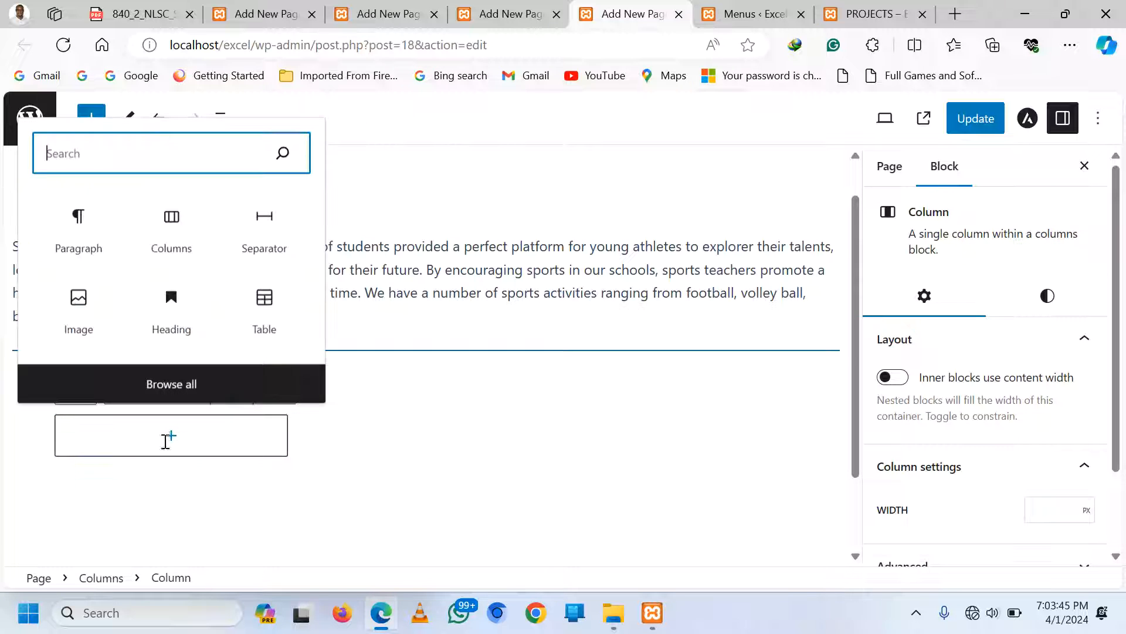
pyautogui.click(78, 300)
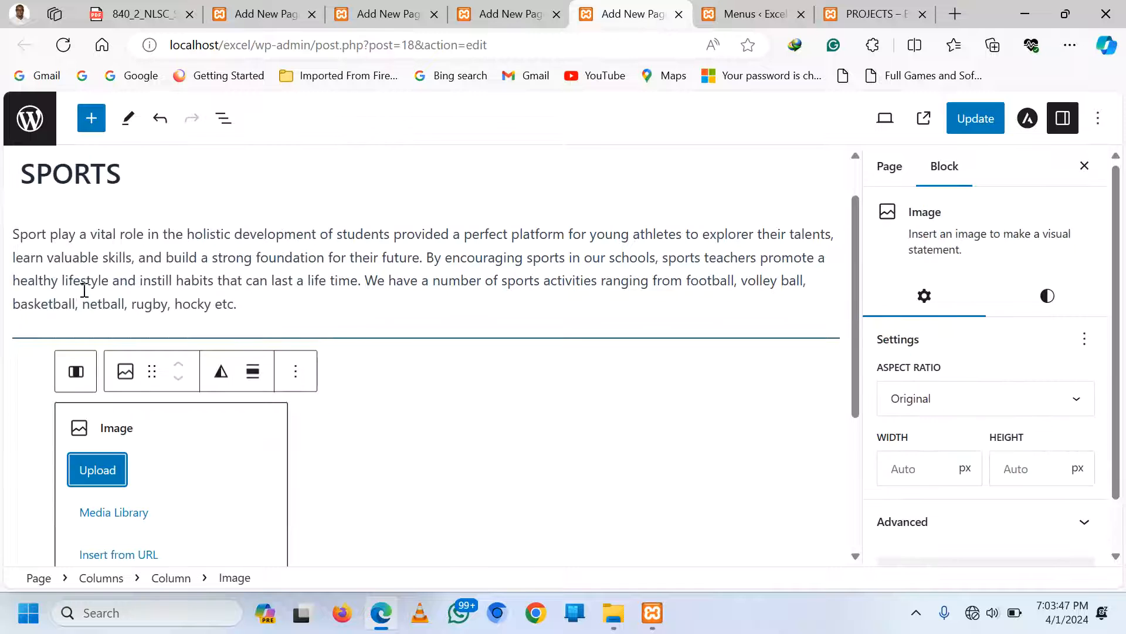
# Upload Vollayball.jpg into the first column and Football 1.jpg into a new second-column Image block
pyautogui.click(103, 473)
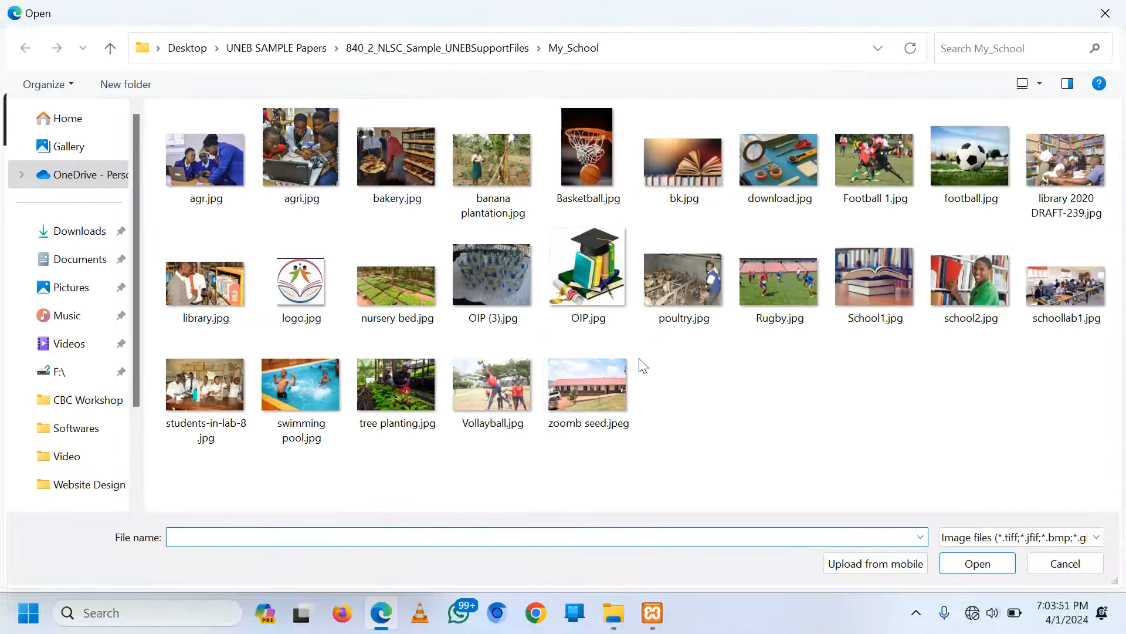
pyautogui.doubleClick(495, 386)
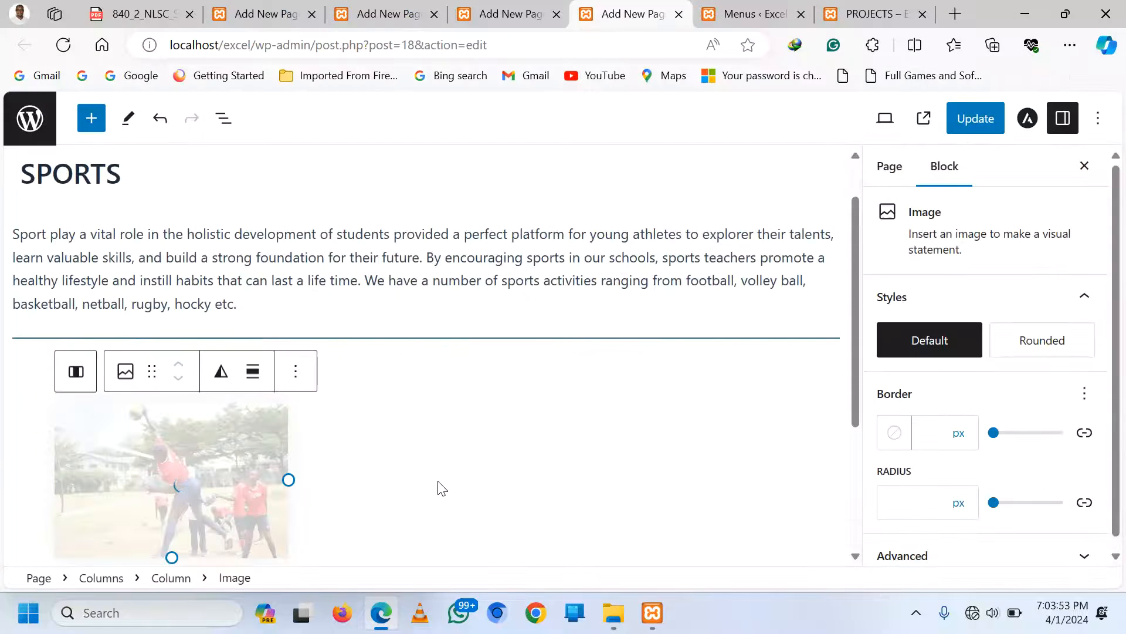
pyautogui.click(430, 485)
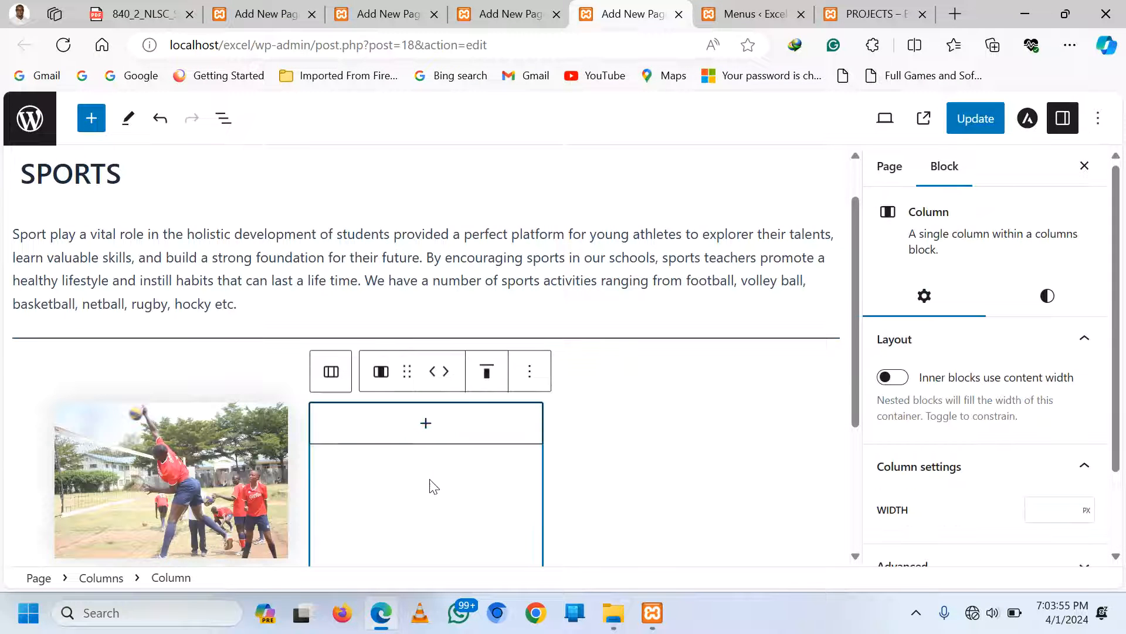
pyautogui.click(425, 424)
pyautogui.click(420, 553)
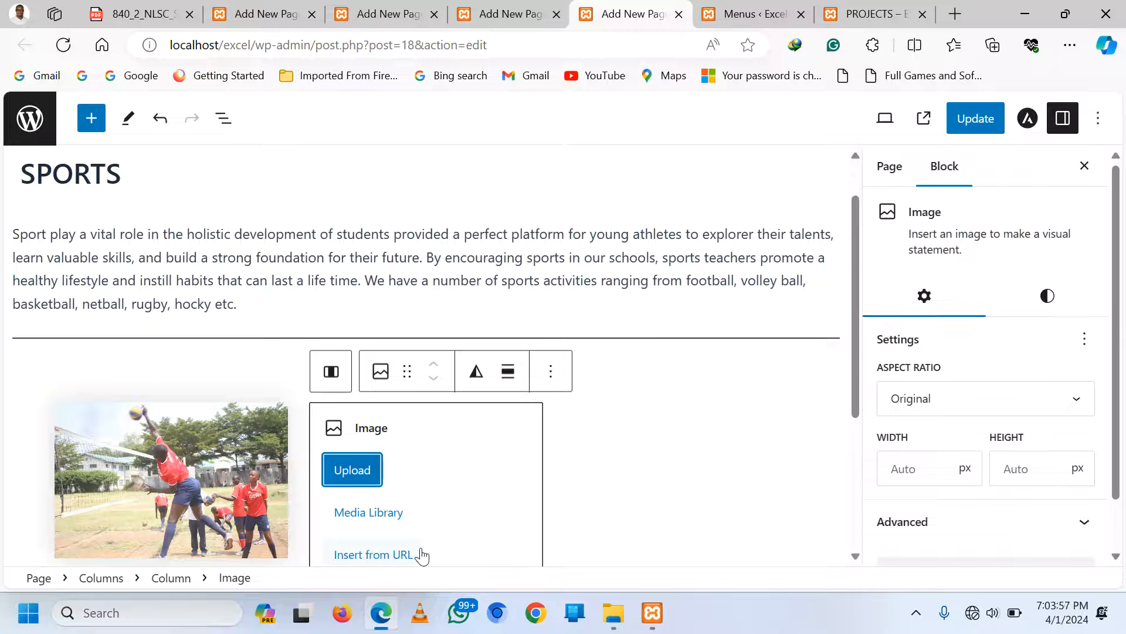
pyautogui.click(355, 469)
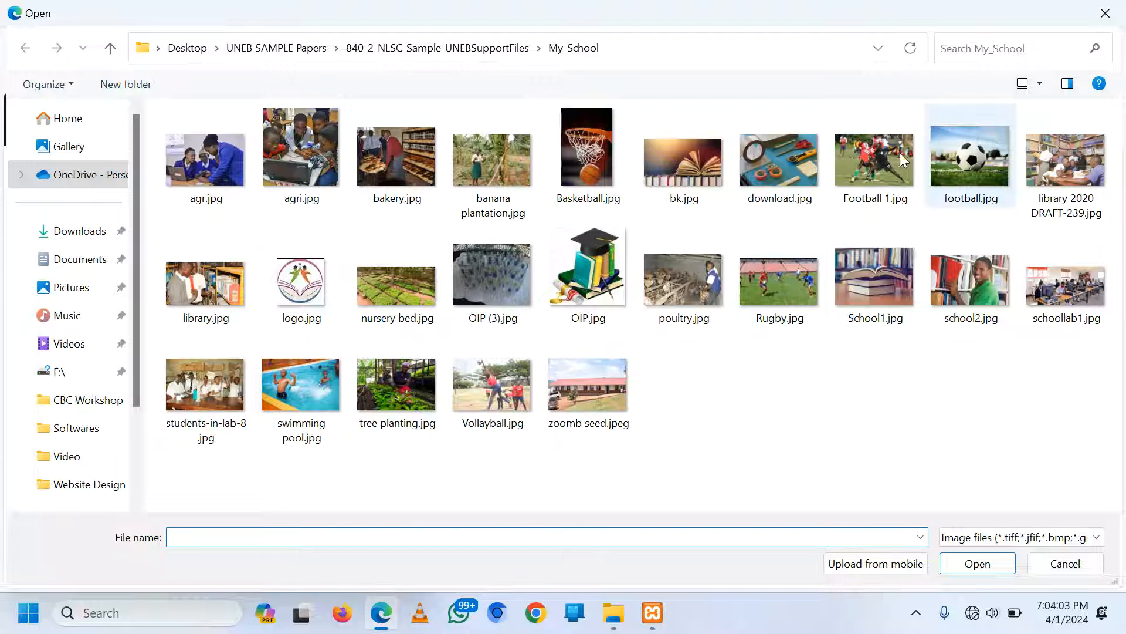
pyautogui.doubleClick(885, 151)
# Add an Image block to the third column and fill it with Rugby.jpg
pyautogui.scroll(-2, 666, 451)
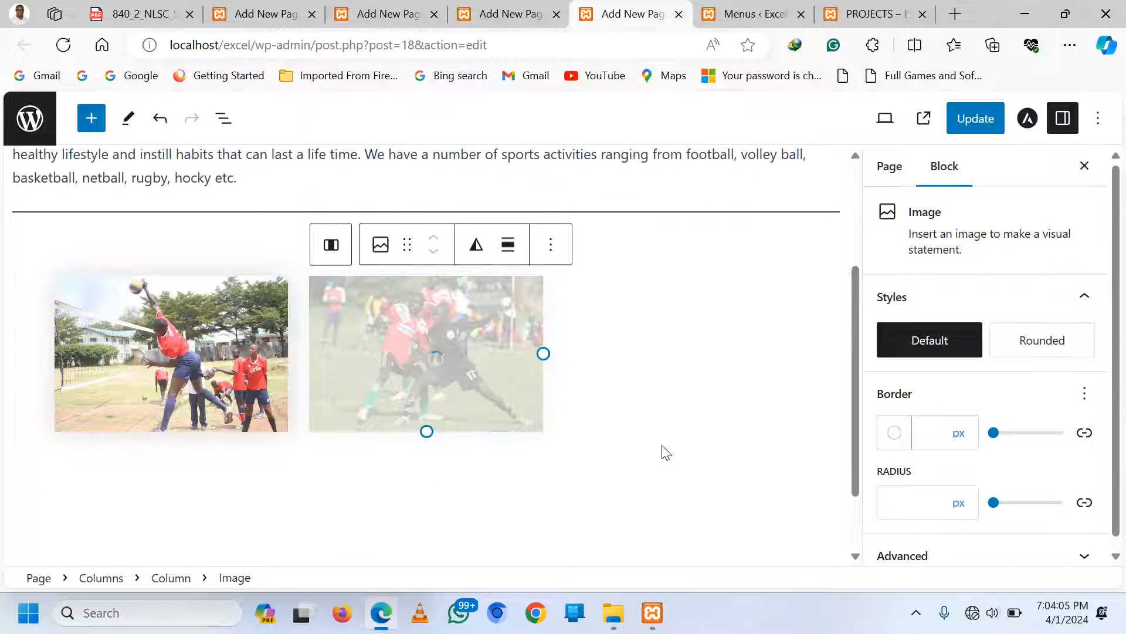
pyautogui.click(698, 370)
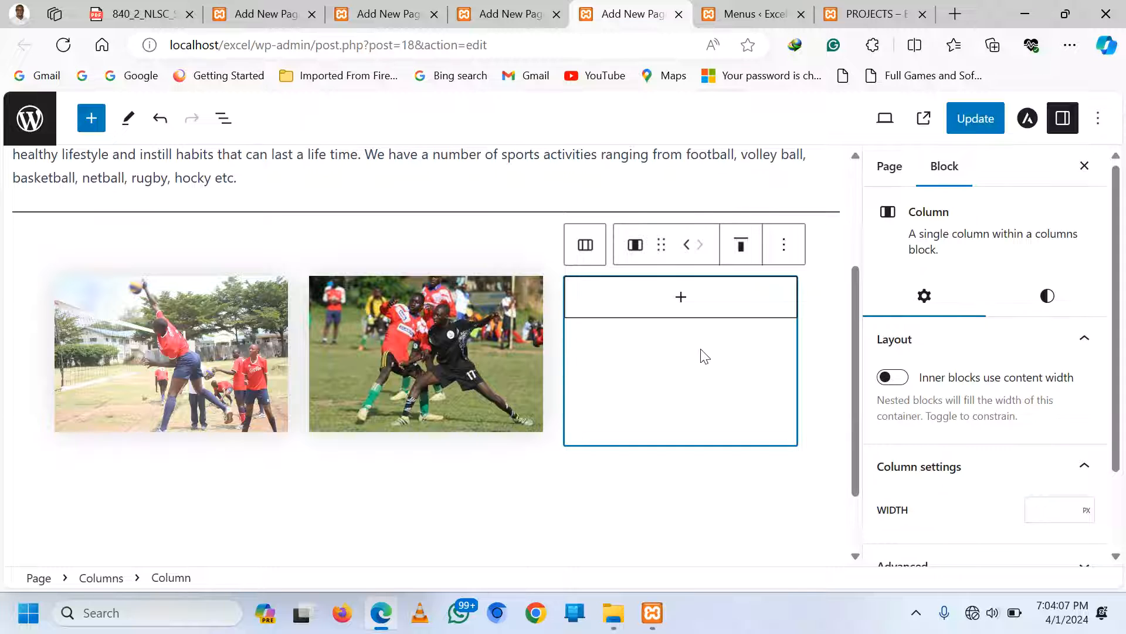
pyautogui.click(681, 297)
pyautogui.click(674, 437)
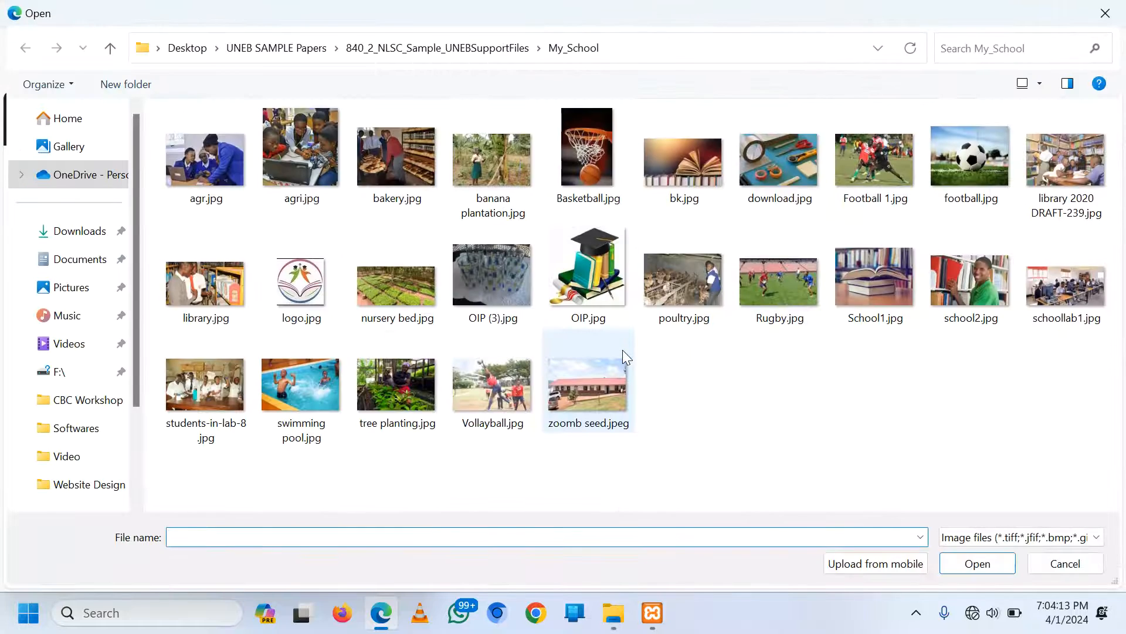
pyautogui.doubleClick(785, 271)
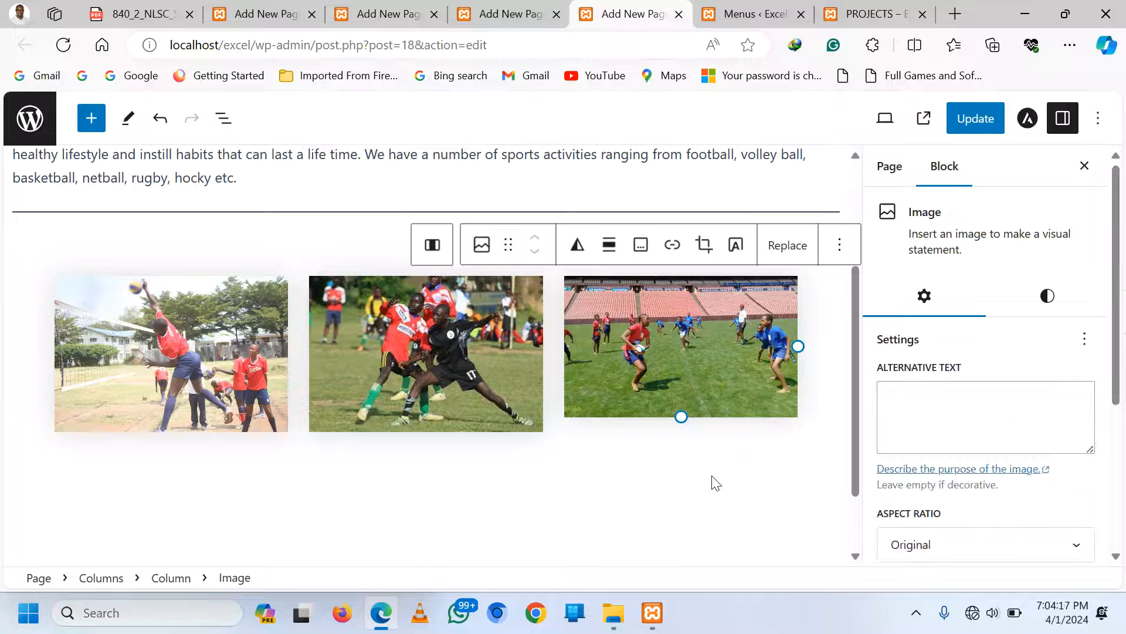
pyautogui.click(167, 383)
# Caption the volleyball photo 'Volley Ball team playing'
pyautogui.click(166, 464)
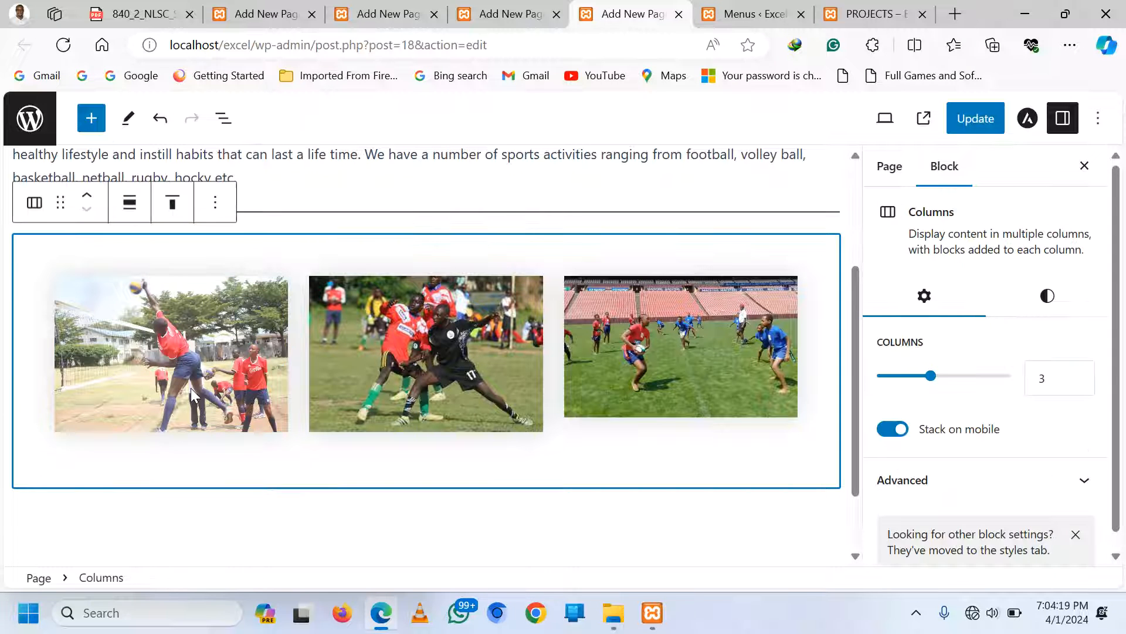
pyautogui.click(192, 389)
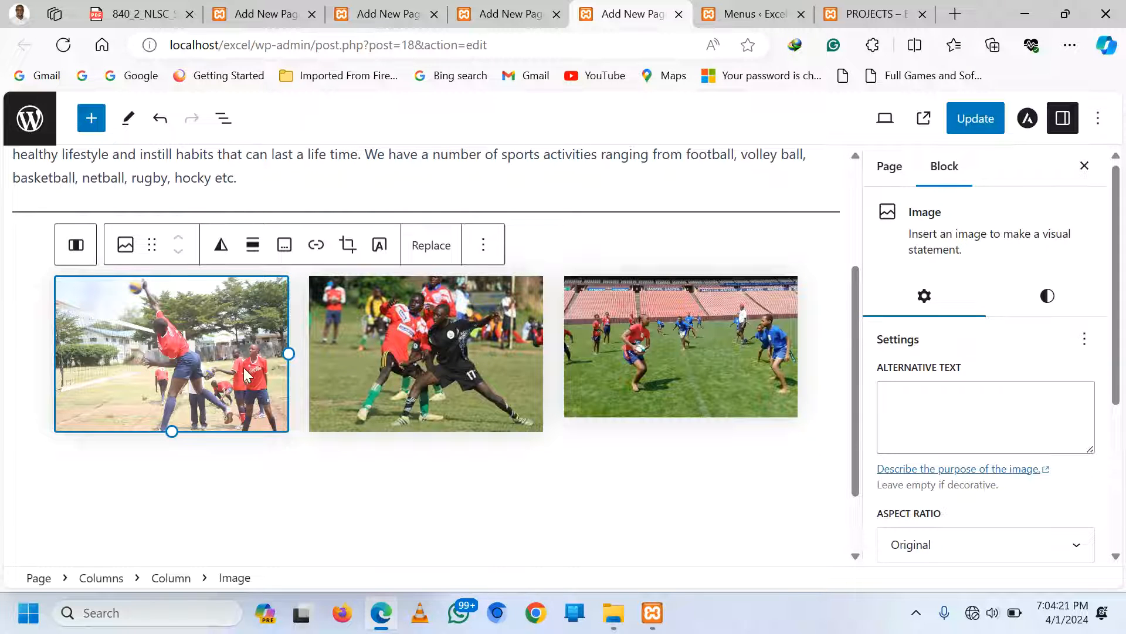
pyautogui.click(286, 249)
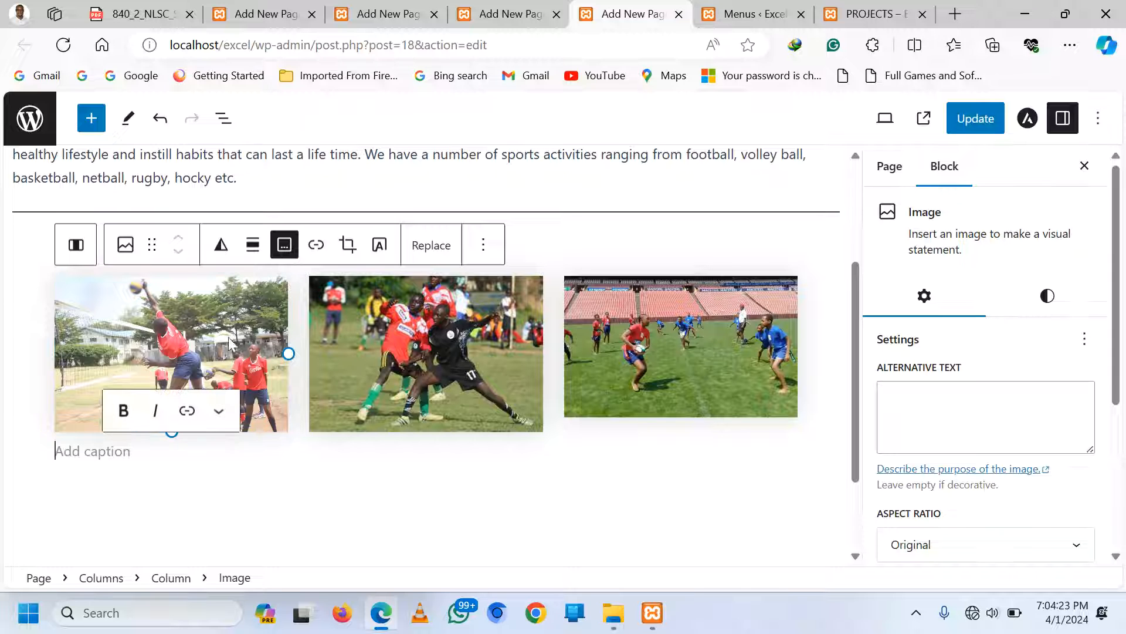
pyautogui.write('V')
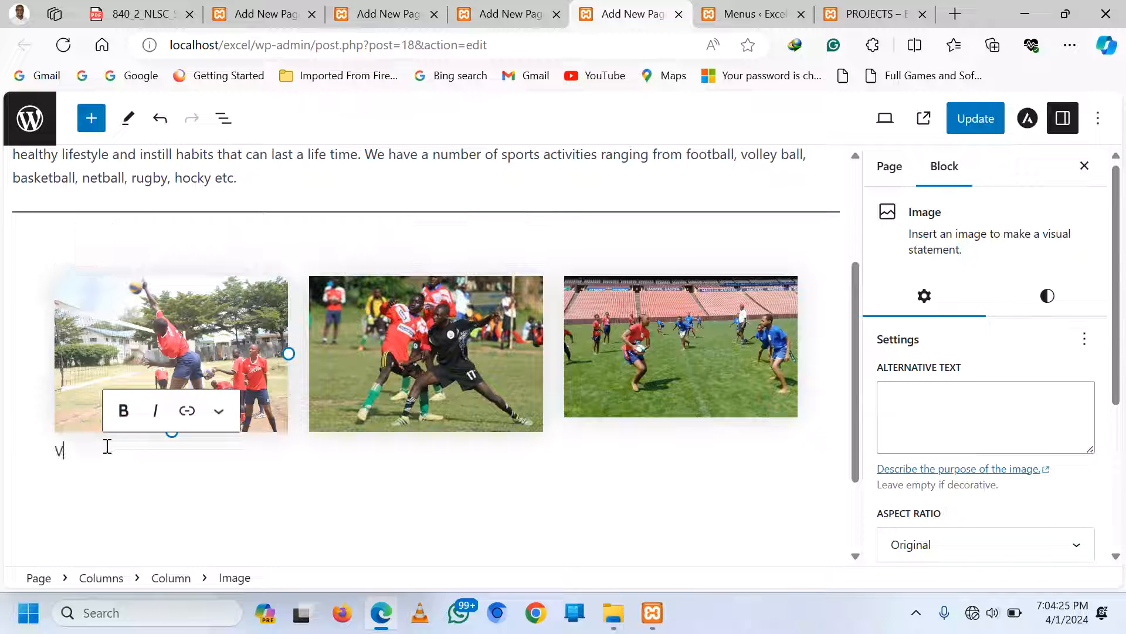
pyautogui.write('olley B')
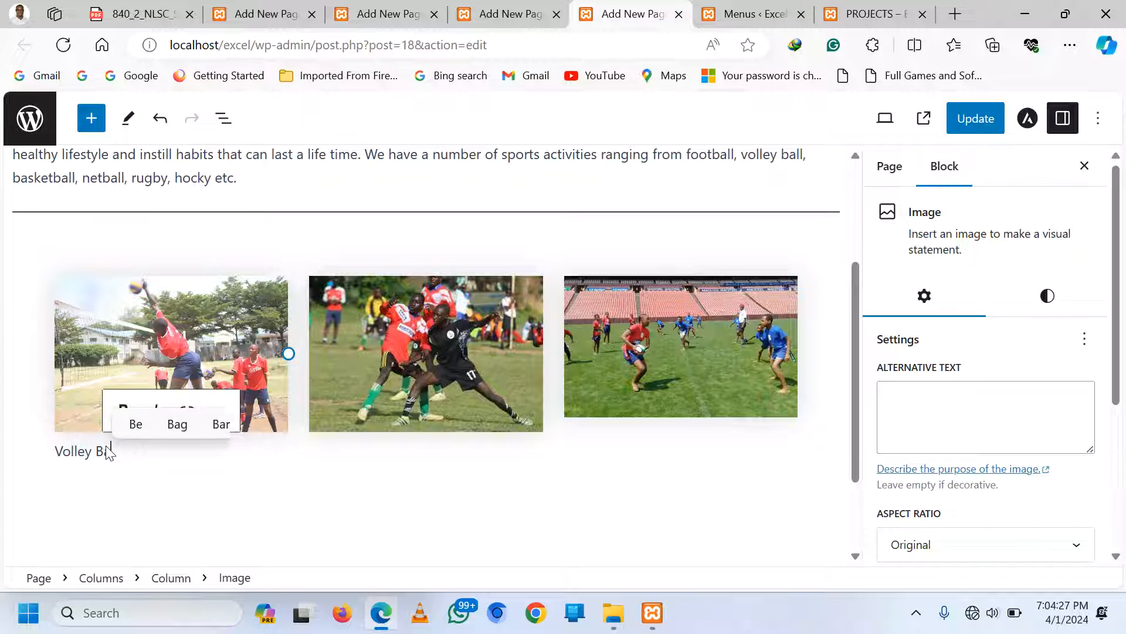
pyautogui.write('all tea')
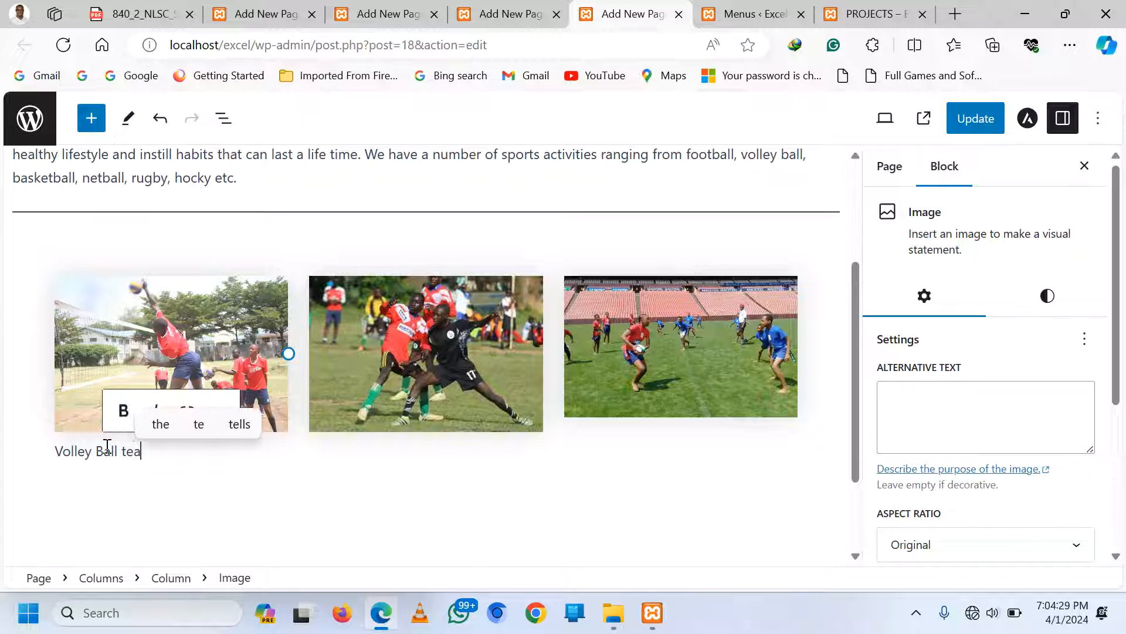
pyautogui.write('m playing')
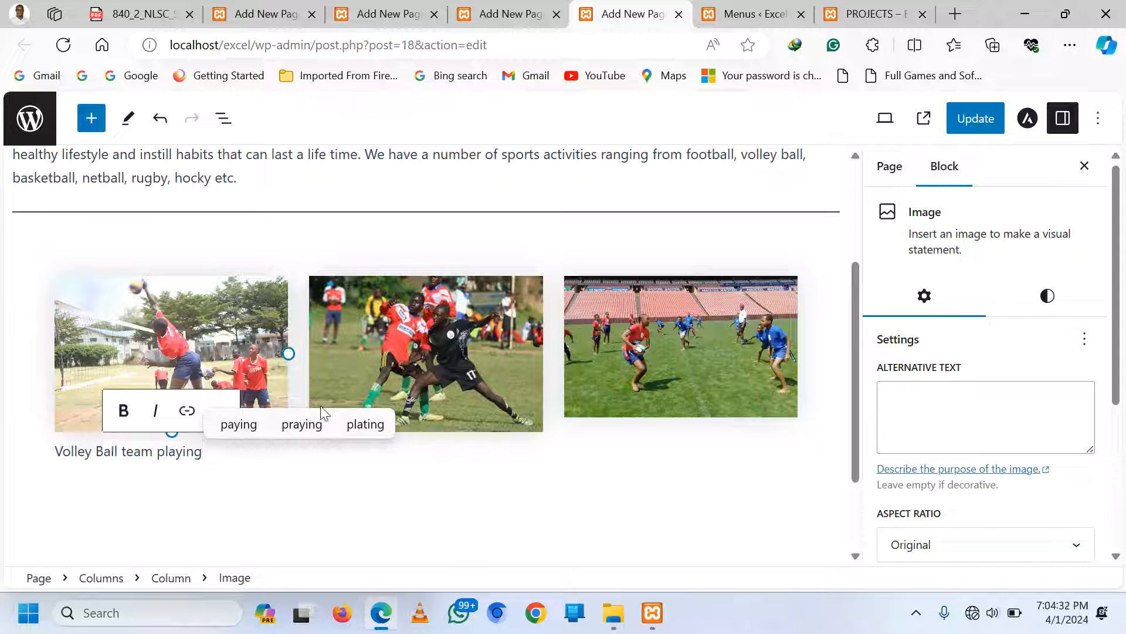
# Caption the football photo 'Football at school'
pyautogui.click(438, 316)
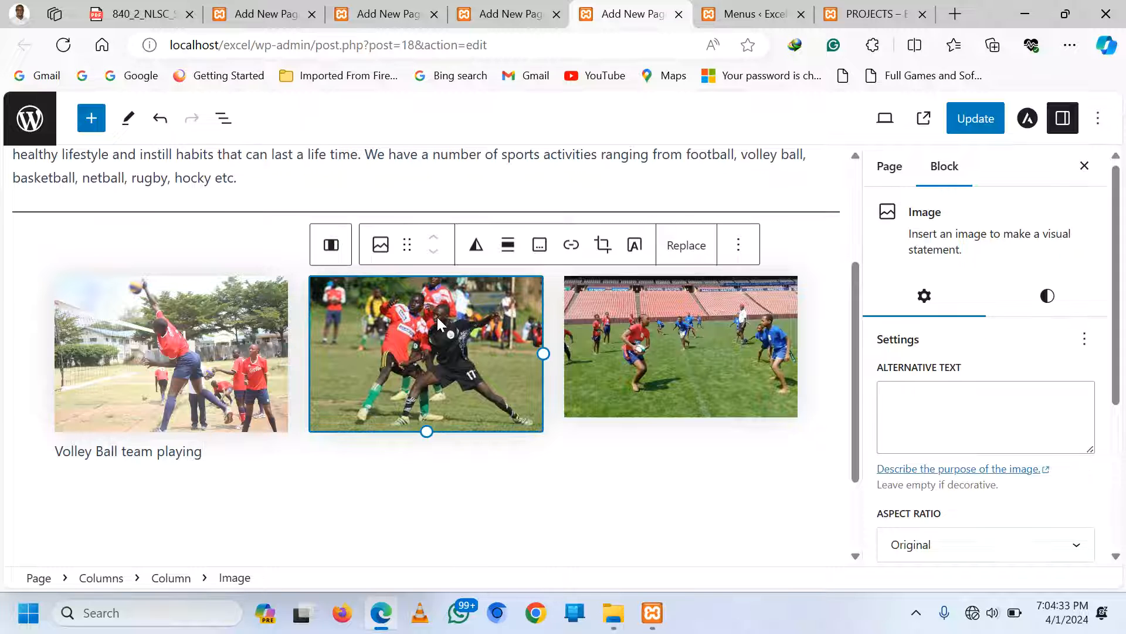
pyautogui.click(540, 244)
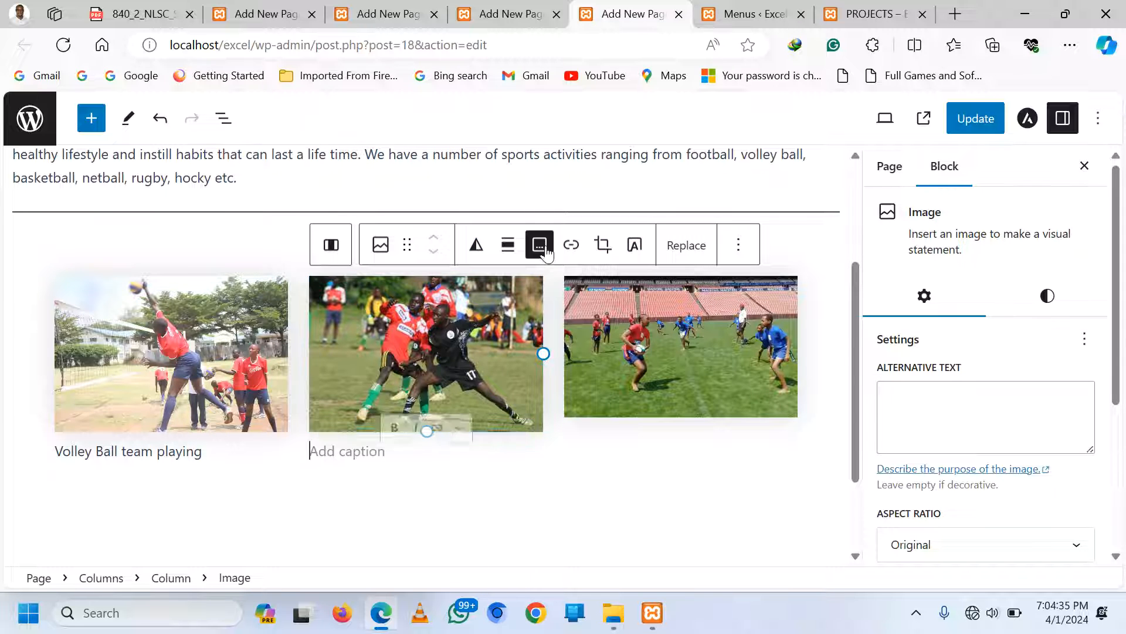
pyautogui.write('Fott')
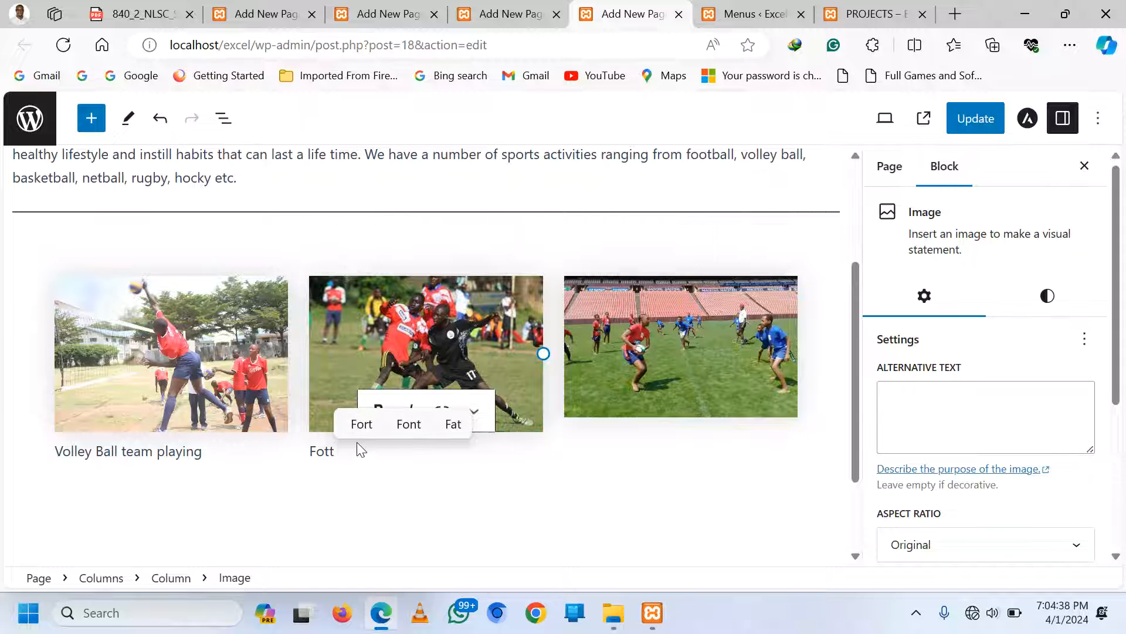
pyautogui.press('BackSpace')
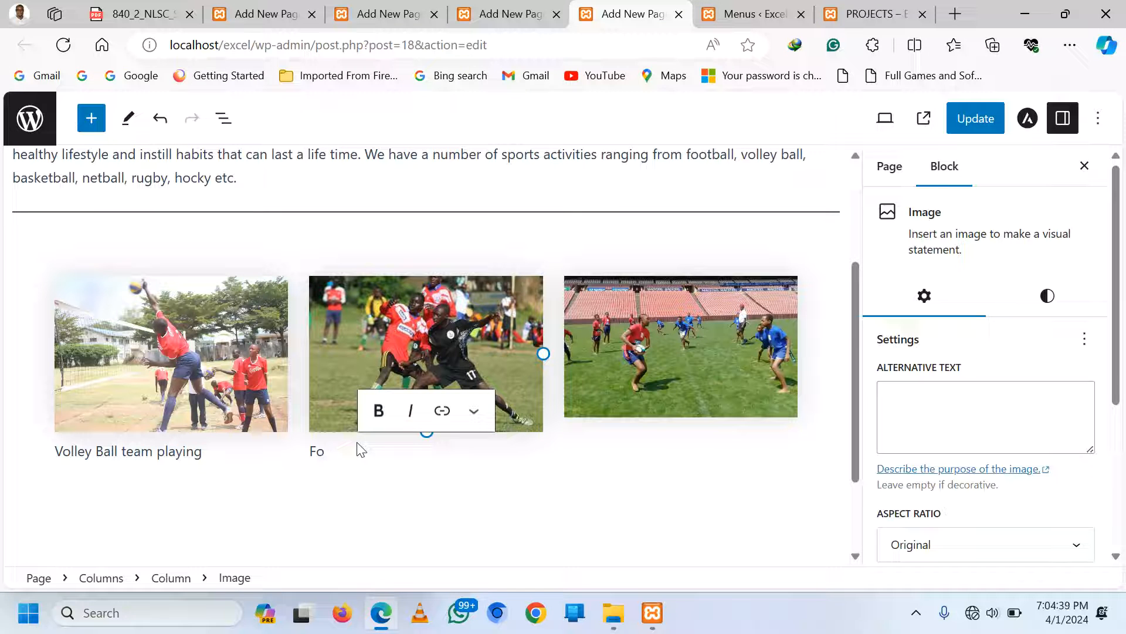
pyautogui.write('ota')
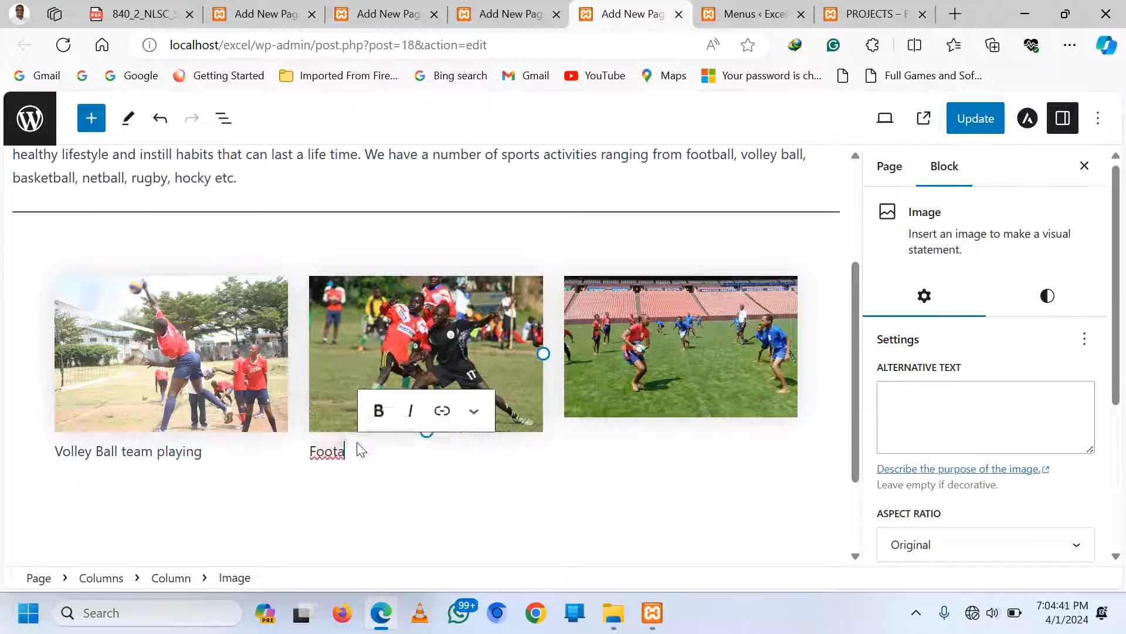
pyautogui.press('BackSpace')
pyautogui.write('ball at school')
# Caption the rugby photo 'Rugby team playing'
pyautogui.click(674, 357)
pyautogui.click(640, 249)
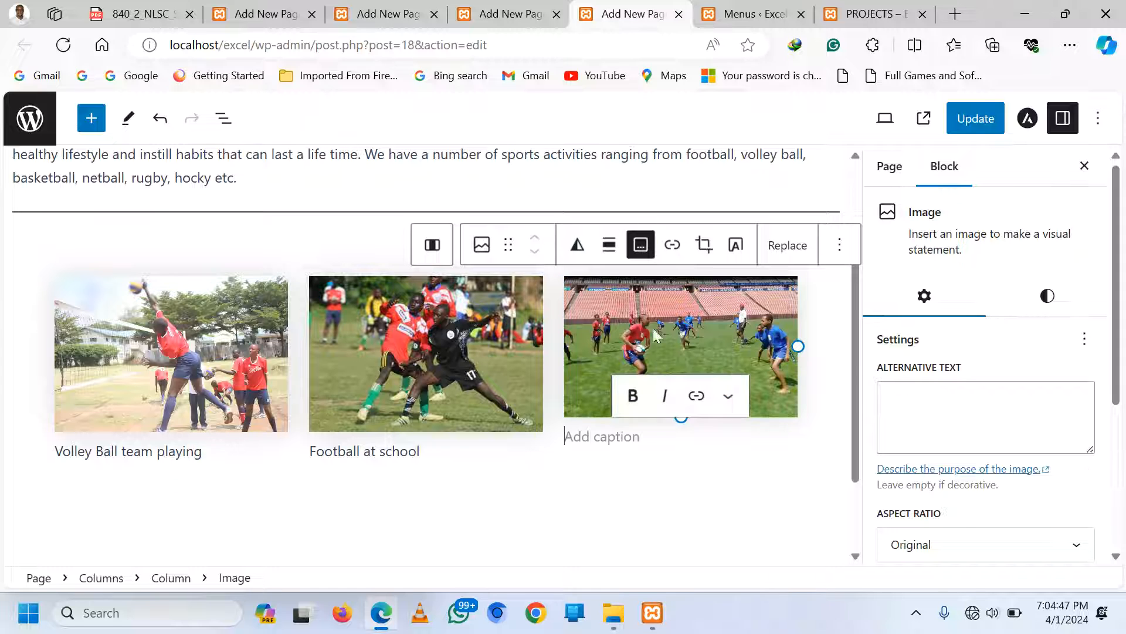
pyautogui.write('R')
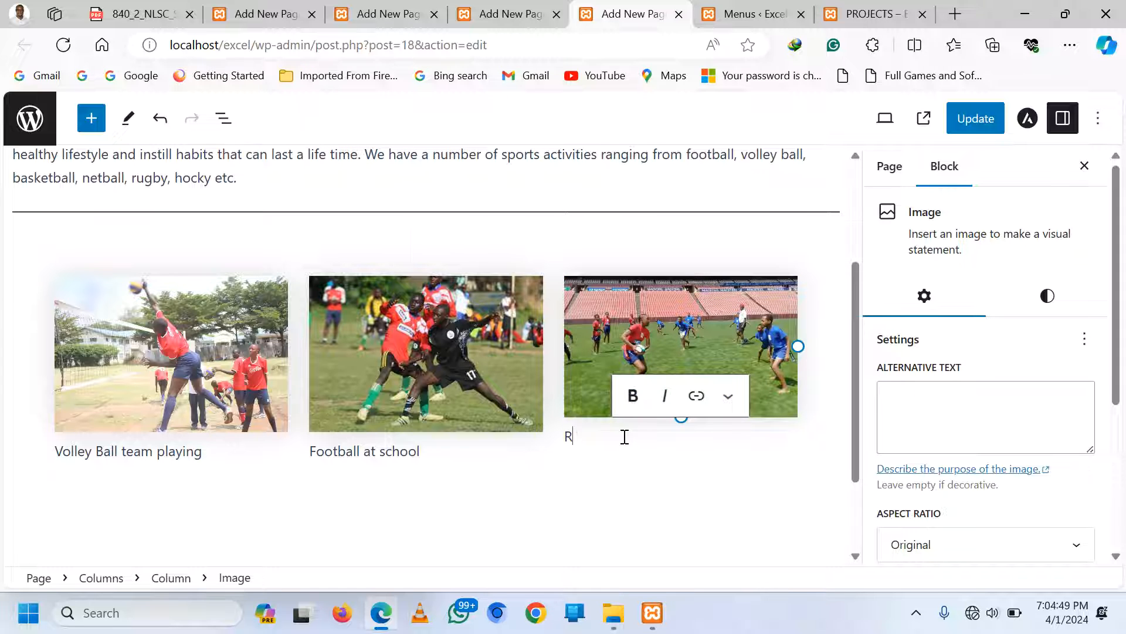
pyautogui.write('ugby te')
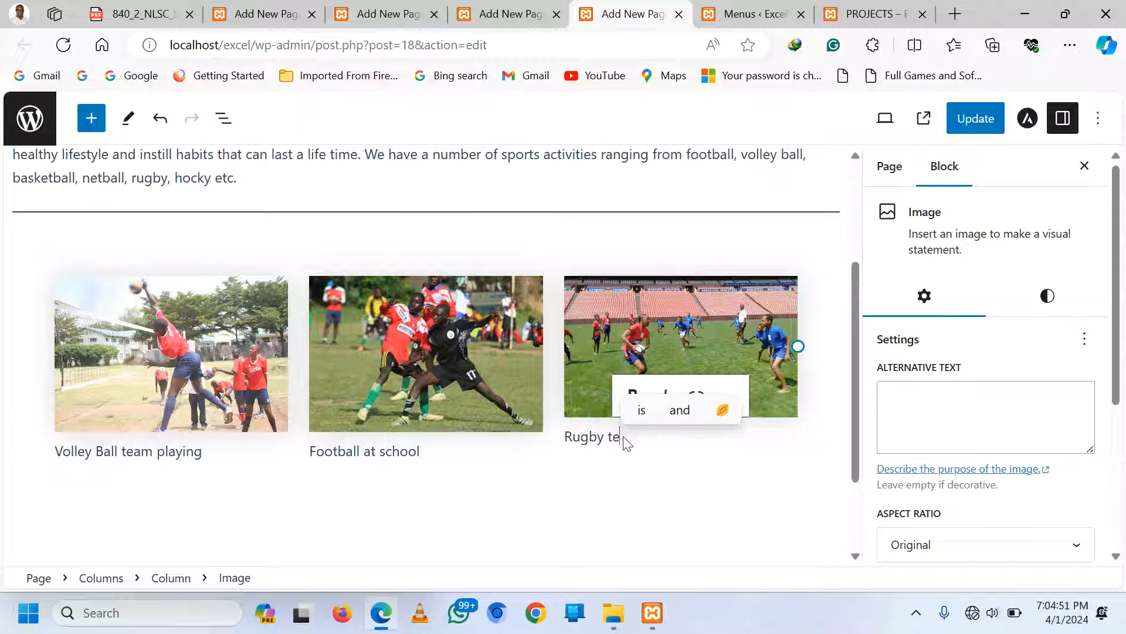
pyautogui.write('am pla')
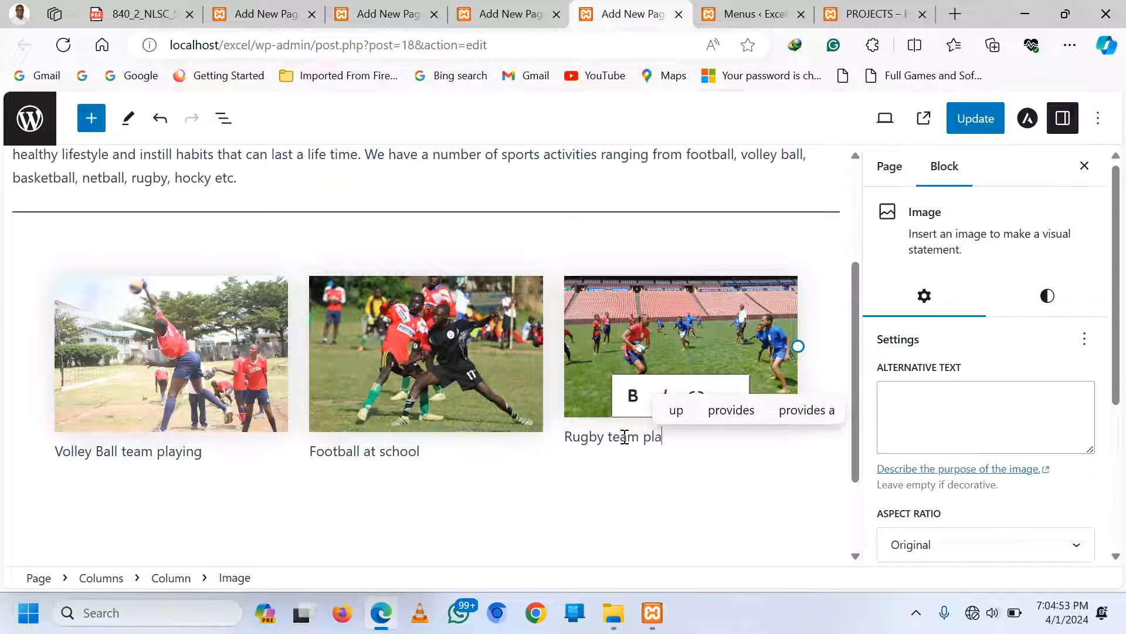
pyautogui.write('ying')
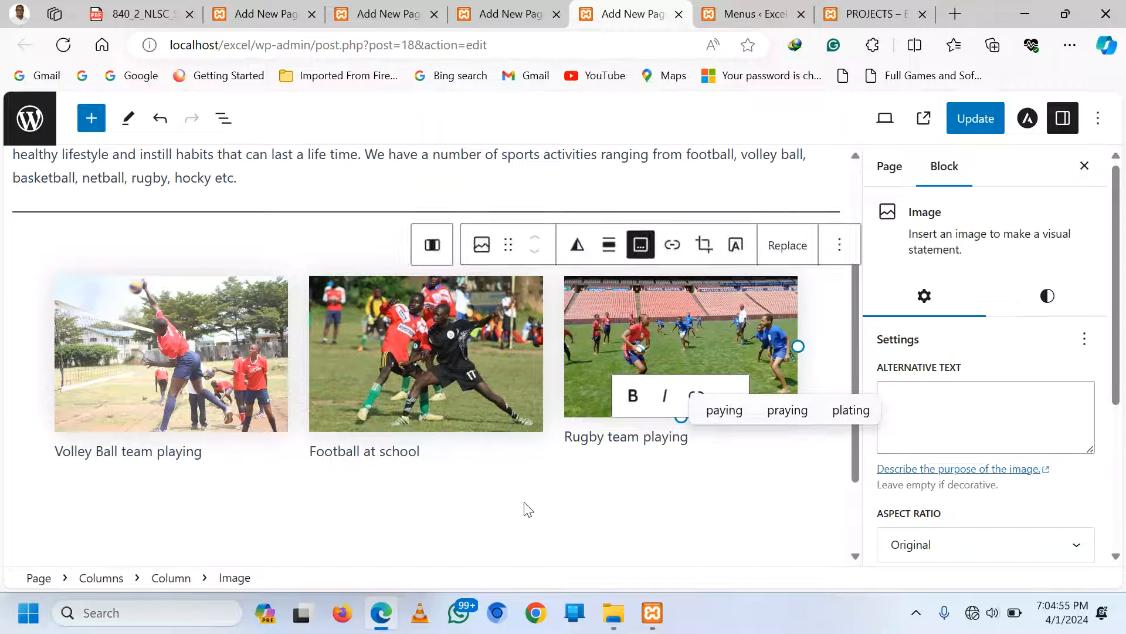
pyautogui.click(523, 502)
# Hide the SPORTS page title and update the page
pyautogui.click(91, 218)
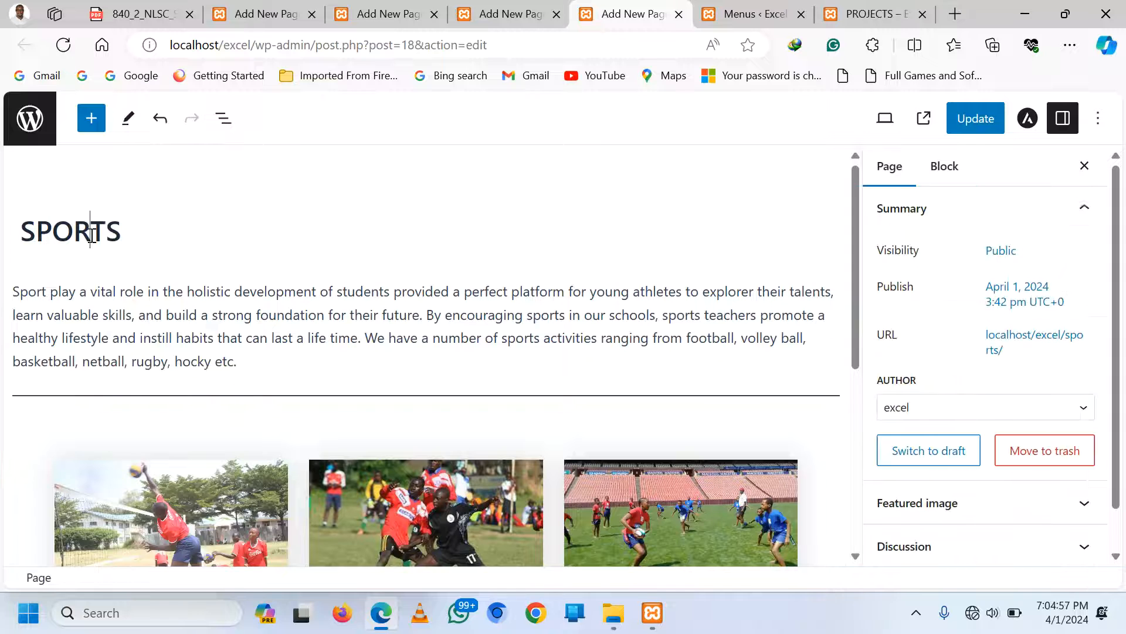
pyautogui.click(30, 185)
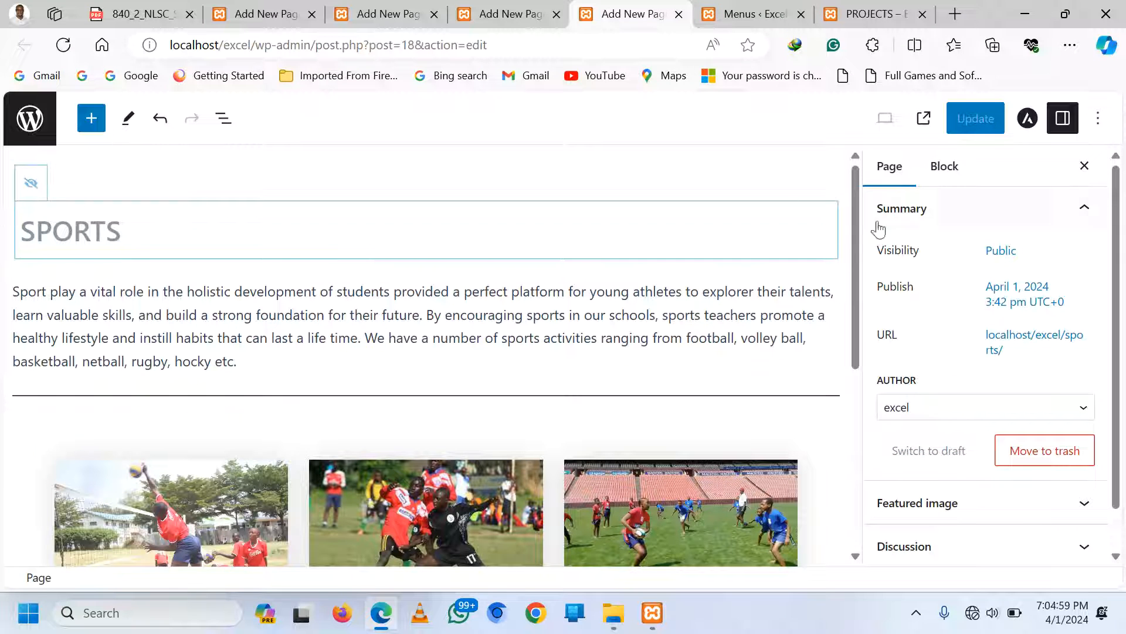
pyautogui.click(584, 336)
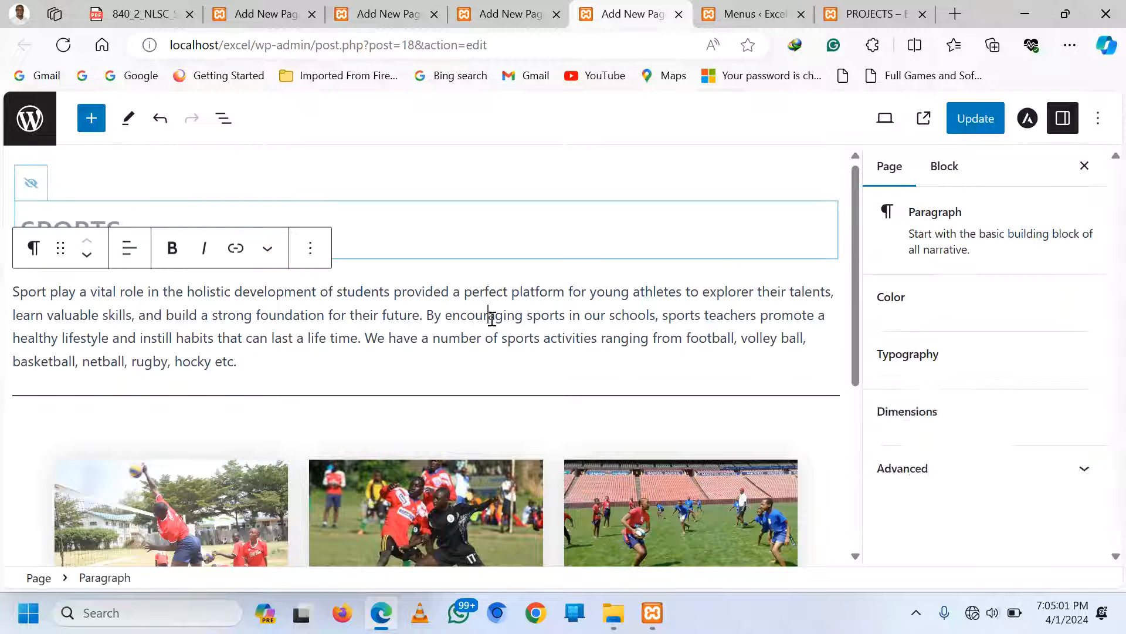
pyautogui.click(988, 120)
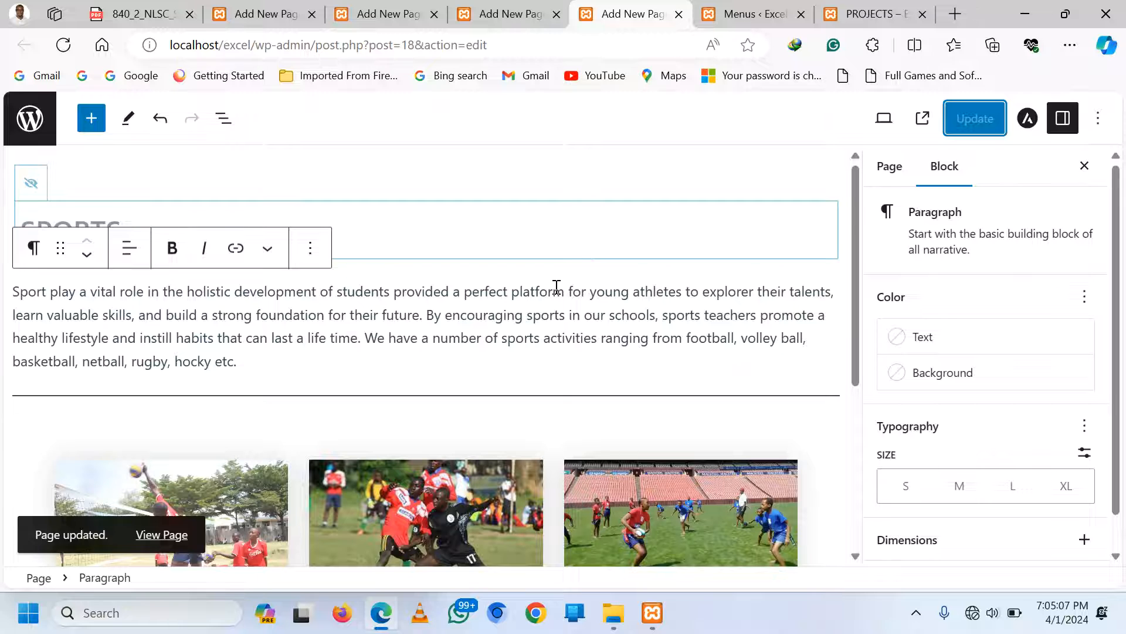
pyautogui.scroll(-4, 558, 339)
pyautogui.scroll(4, 558, 339)
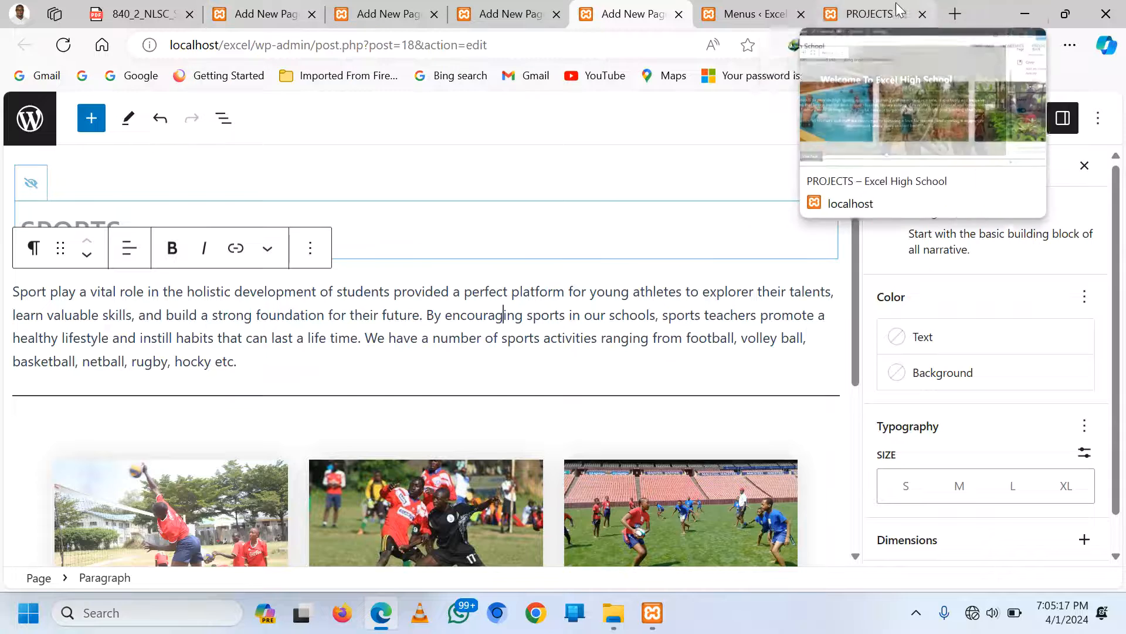
# Open a blank new page in a separate browser tab from the admin Pages menu
pyautogui.click(780, 15)
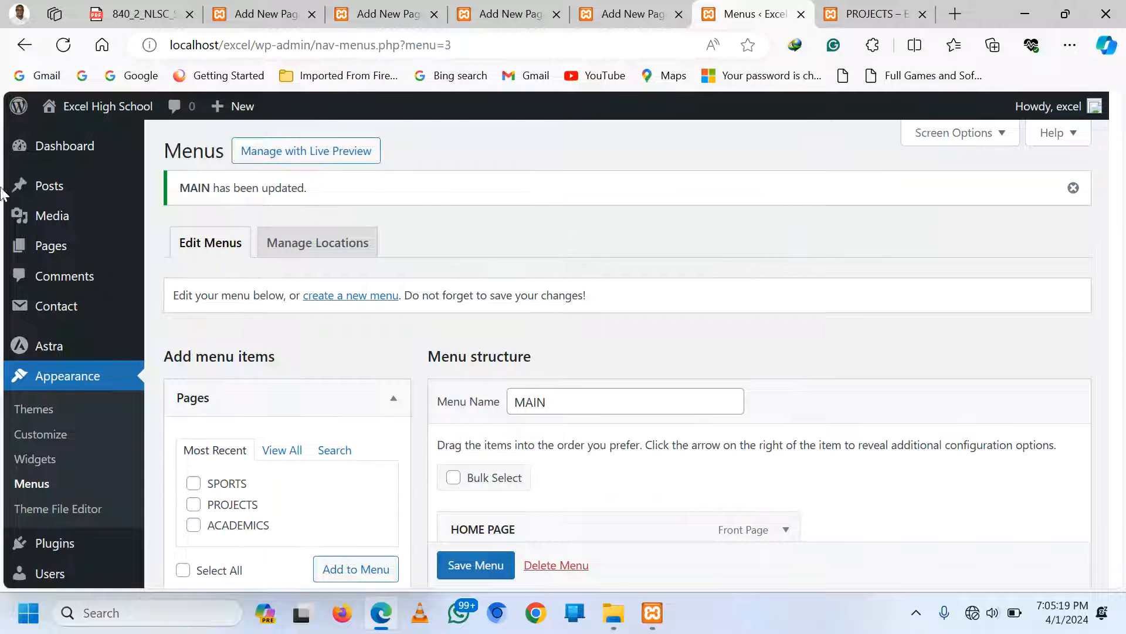
pyautogui.moveTo(55, 252)
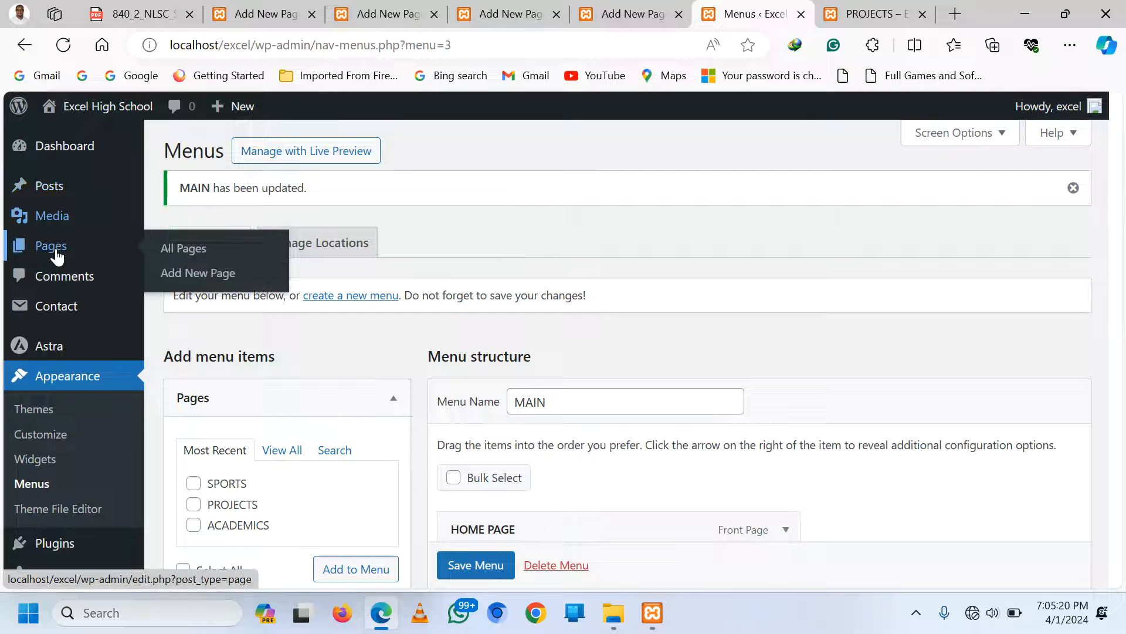
pyautogui.rightClick(208, 284)
pyautogui.click(270, 285)
pyautogui.click(773, 15)
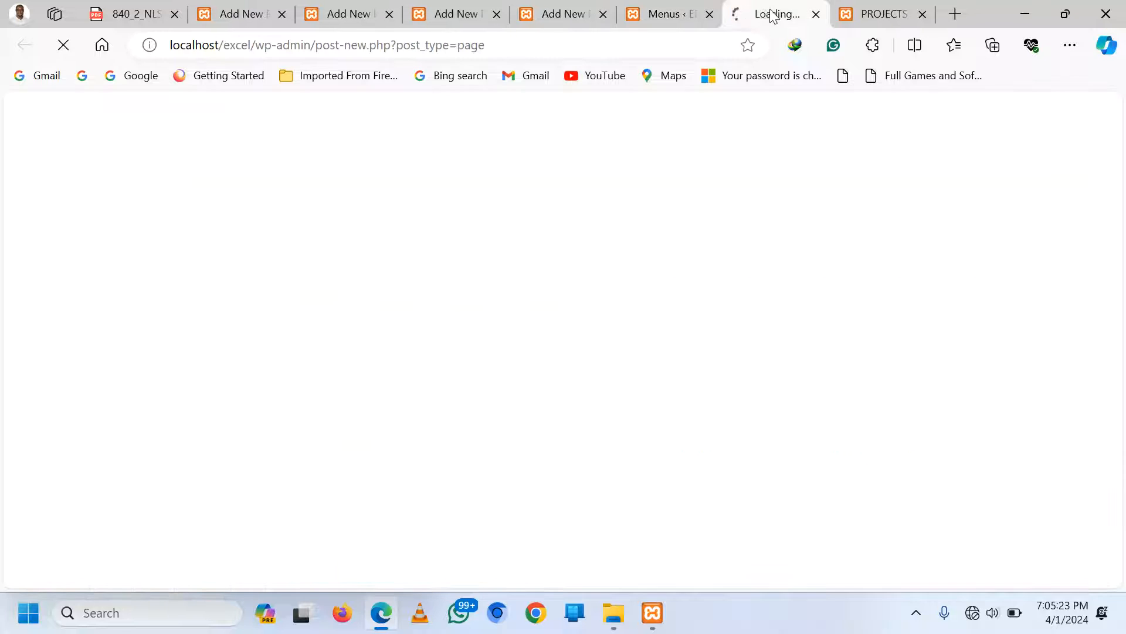
pyautogui.moveTo(756, 17); pyautogui.dragTo(721, 17)
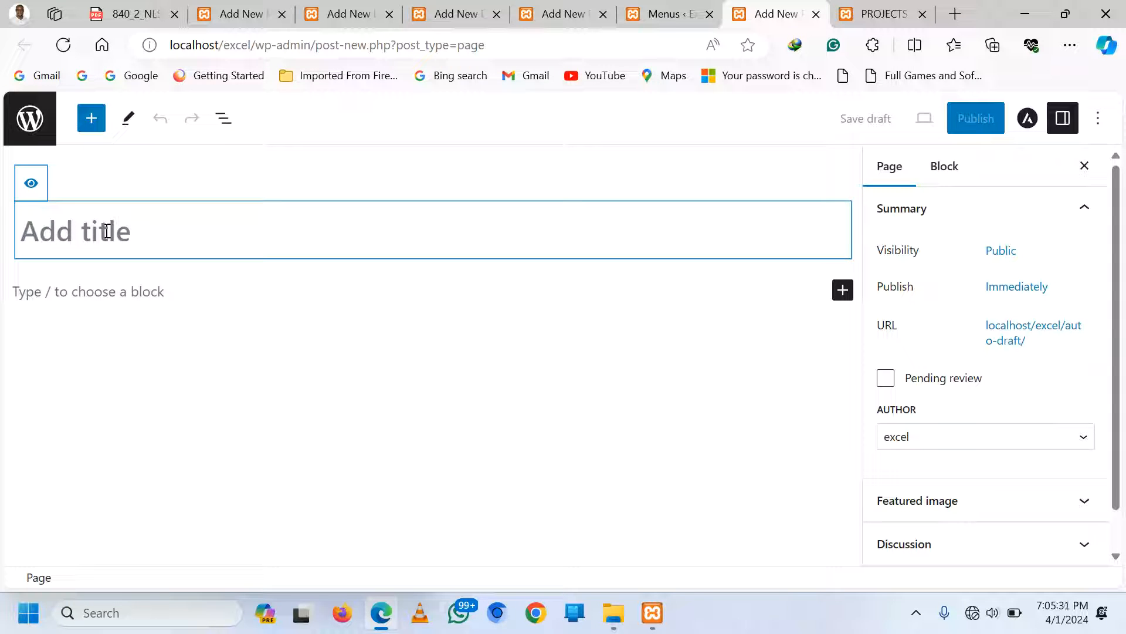
# Title the new page 'Online Form' and publish it
pyautogui.write('App')
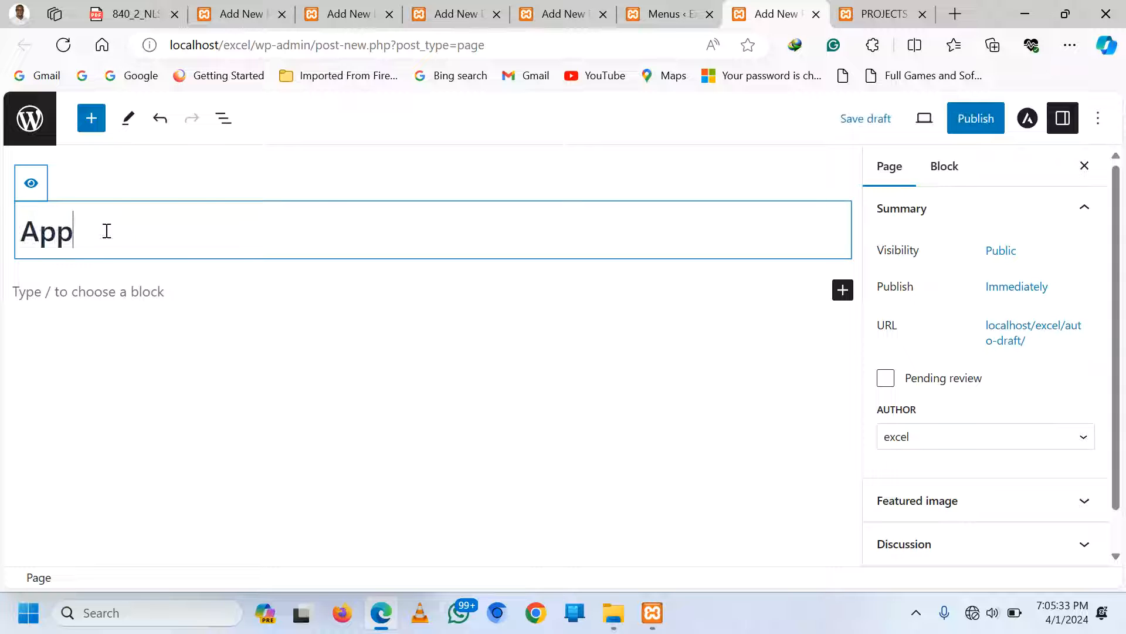
pyautogui.write('ication')
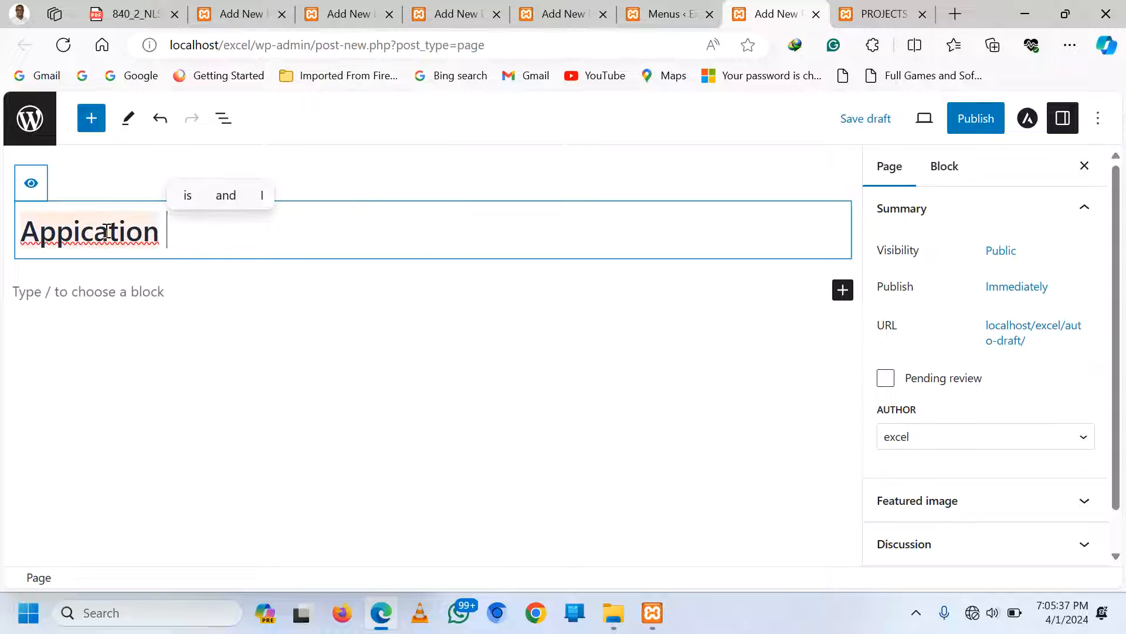
pyautogui.write(' Form')
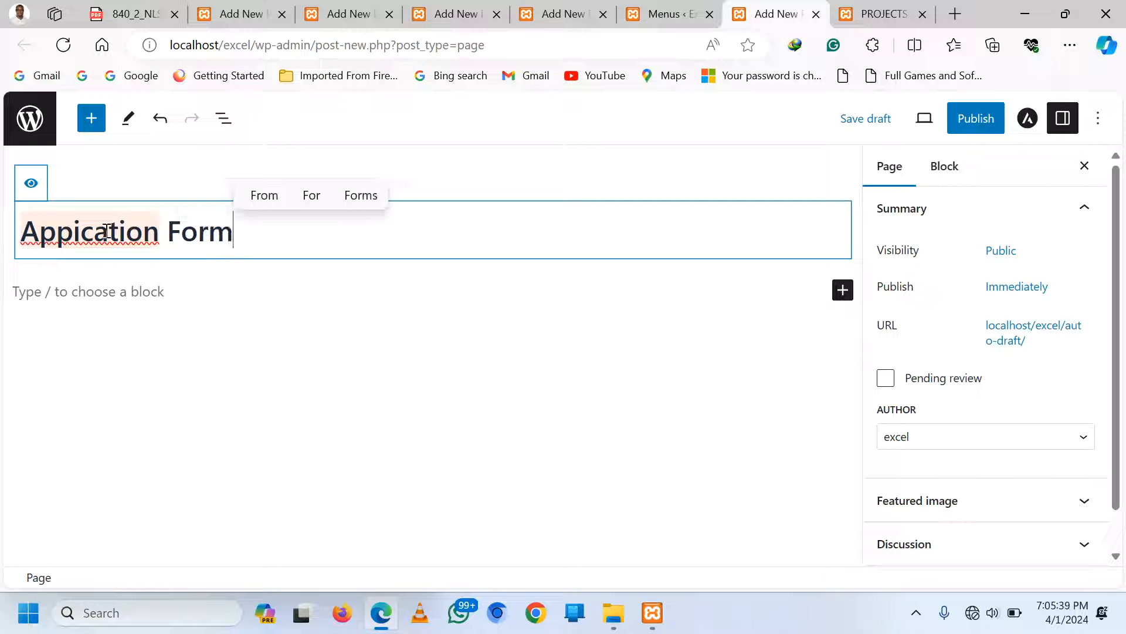
pyautogui.rightClick(108, 230)
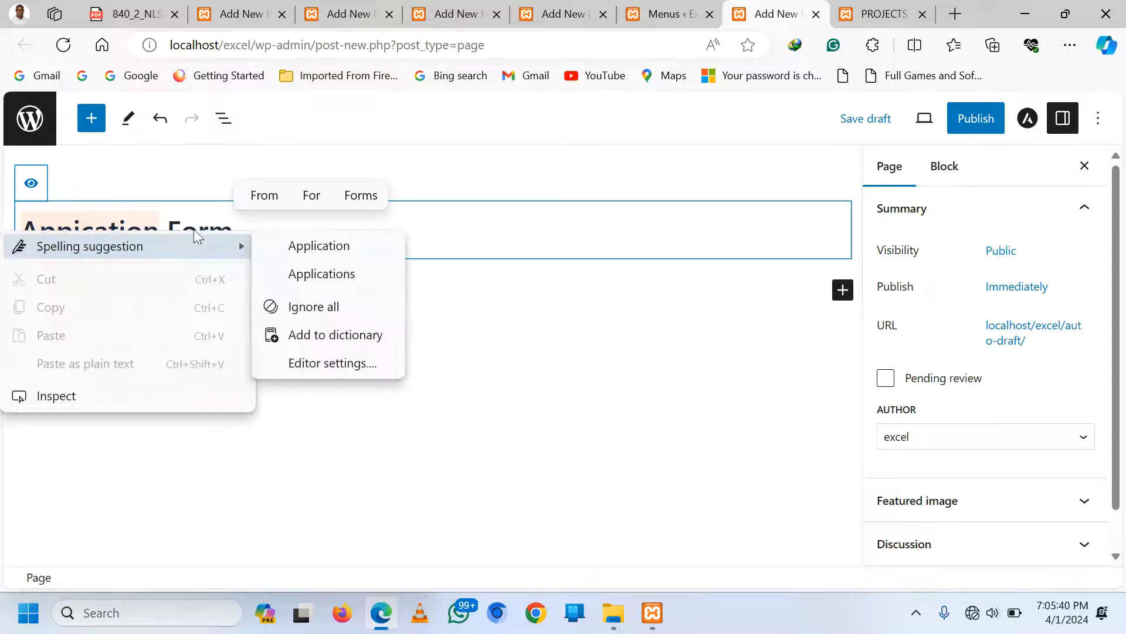
pyautogui.click(351, 247)
pyautogui.moveTo(169, 227); pyautogui.dragTo(23, 228)
pyautogui.write('Online')
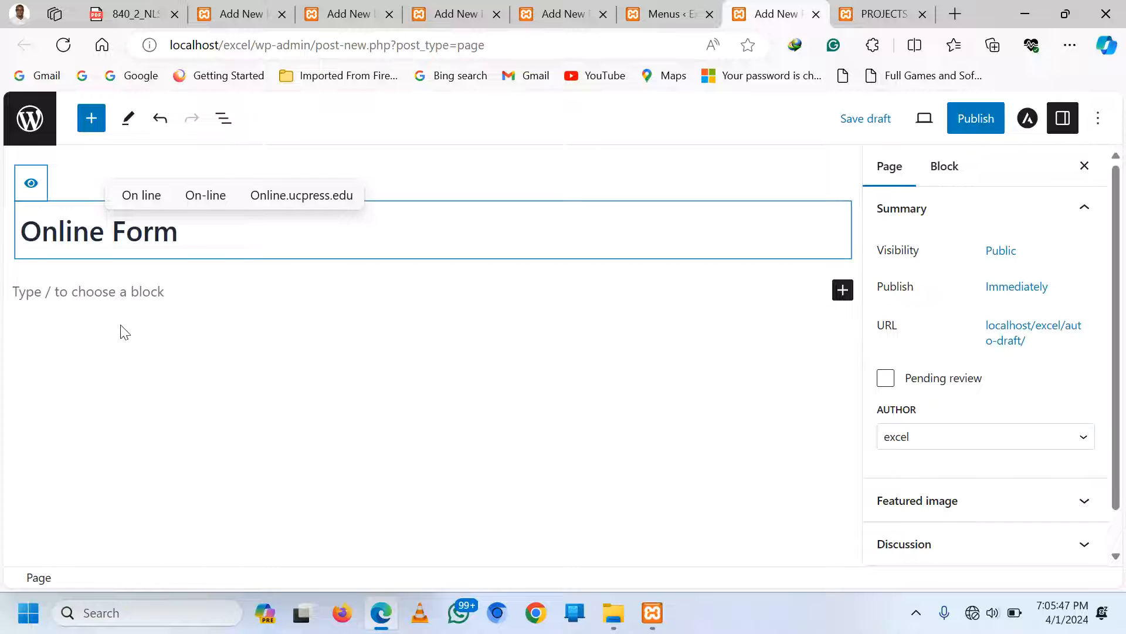
pyautogui.click(119, 295)
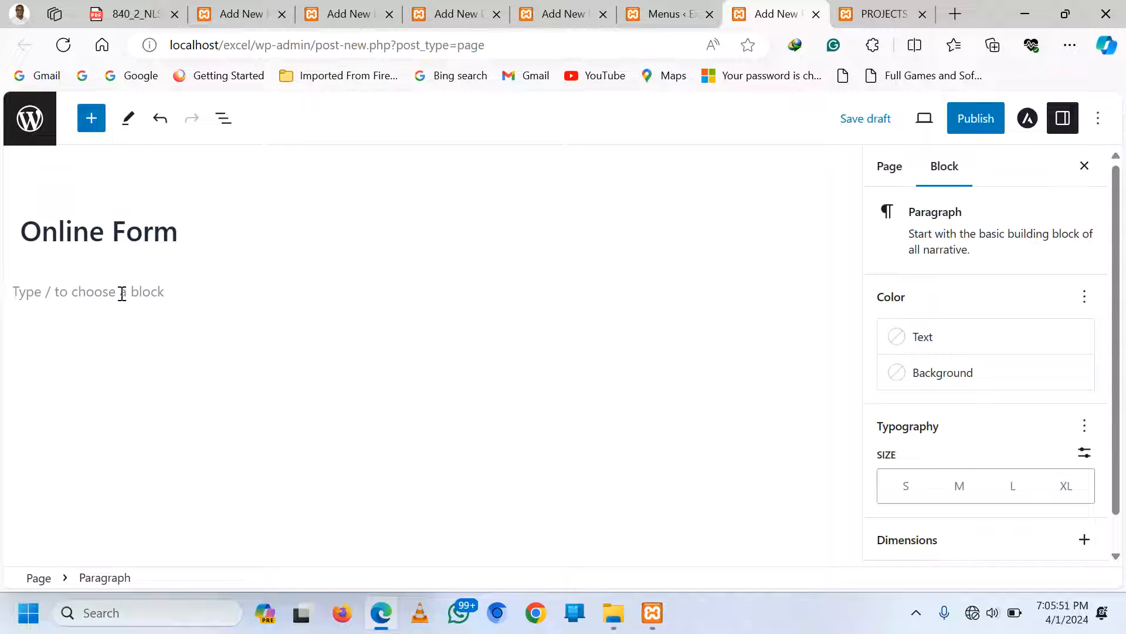
pyautogui.click(975, 124)
pyautogui.click(977, 121)
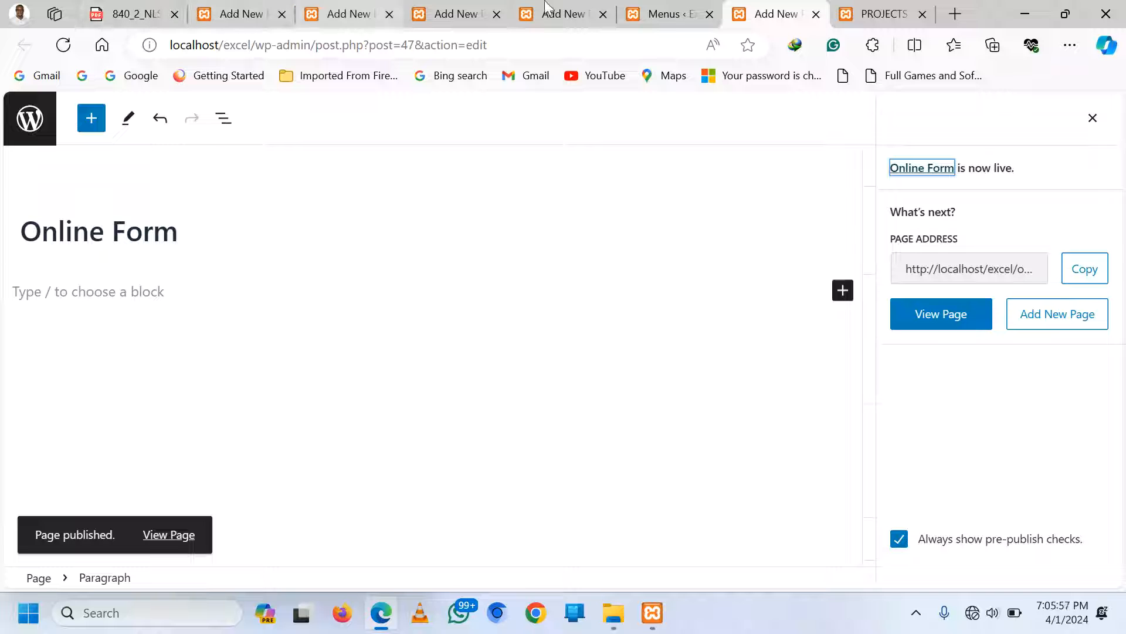
# Add the Online Form page to the MAIN menu and save the menu
pyautogui.click(668, 14)
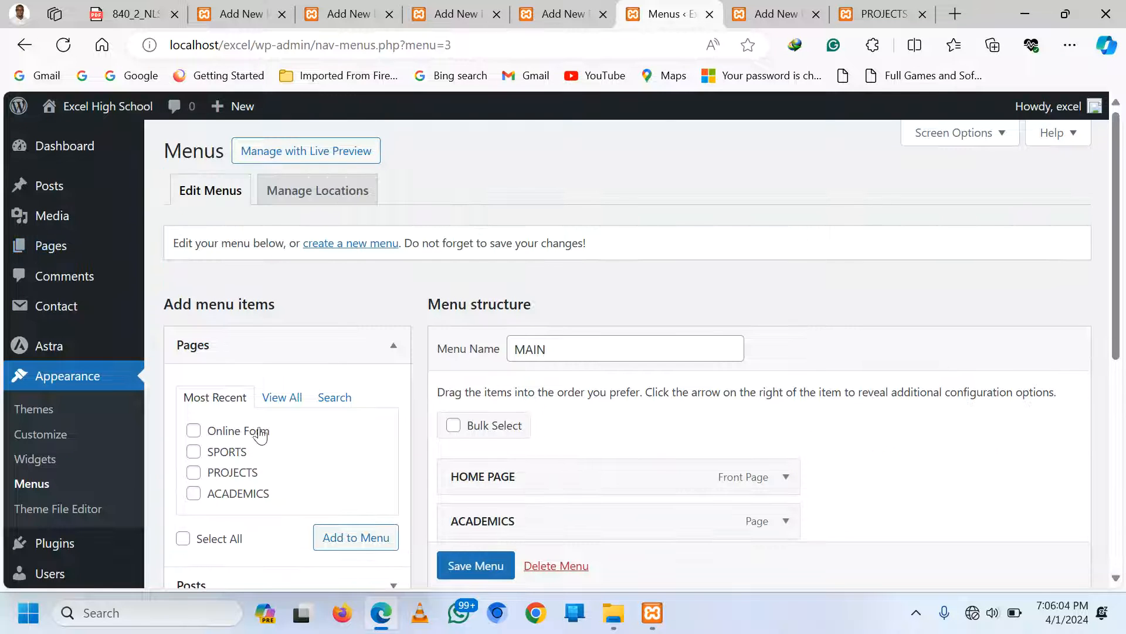
pyautogui.click(276, 400)
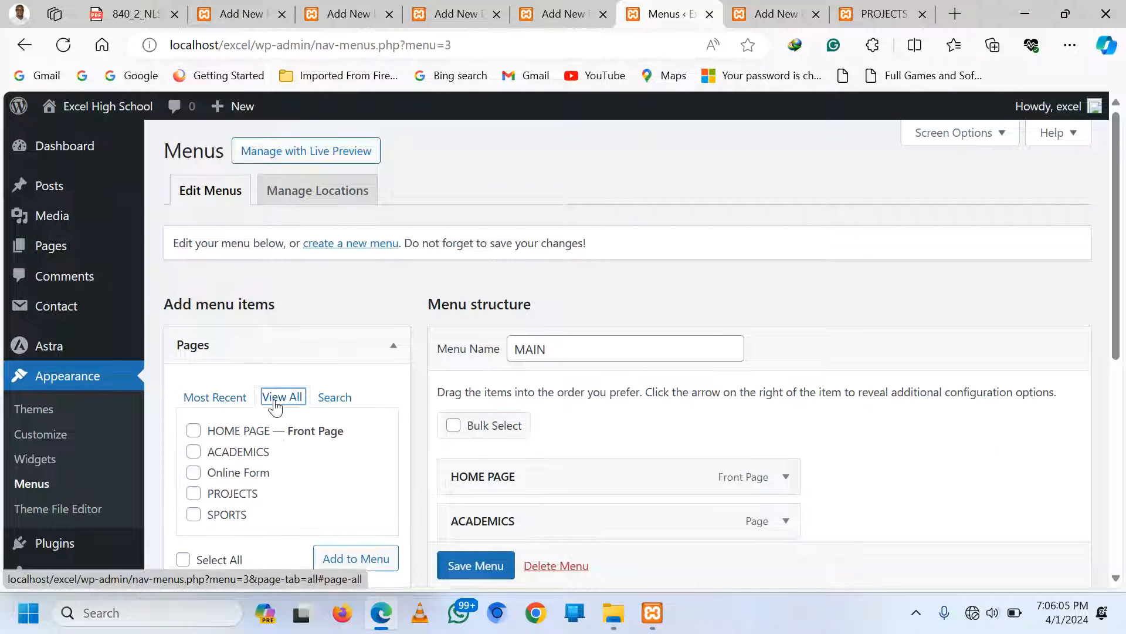
pyautogui.click(194, 473)
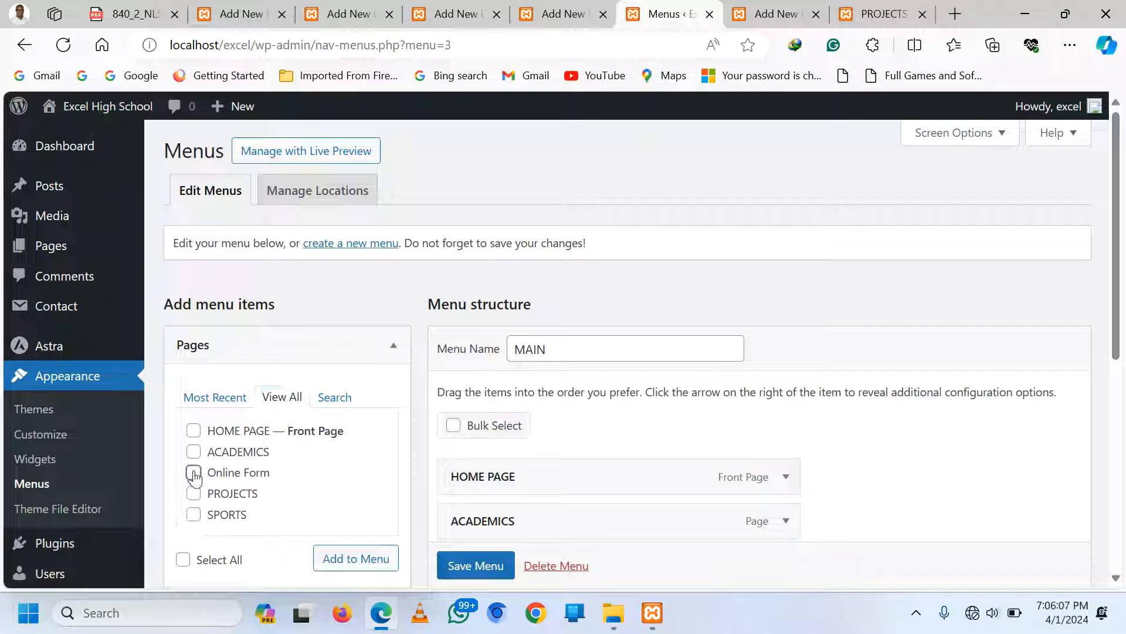
pyautogui.click(343, 562)
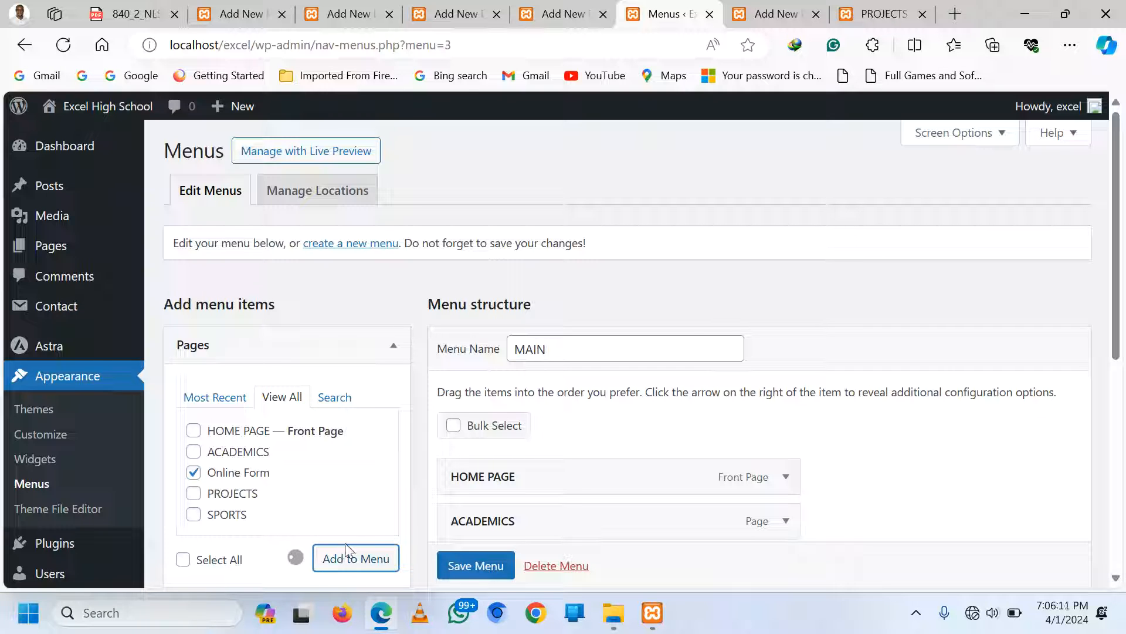
pyautogui.scroll(-3, 609, 432)
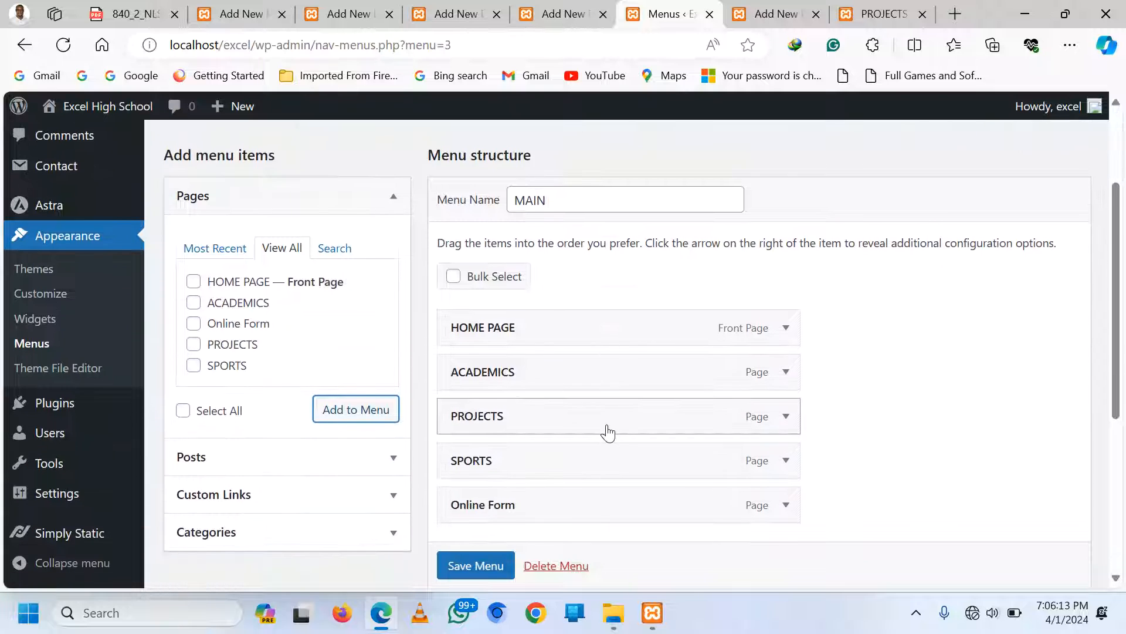
pyautogui.scroll(-1, 608, 433)
pyautogui.scroll(-1, 476, 564)
pyautogui.click(480, 565)
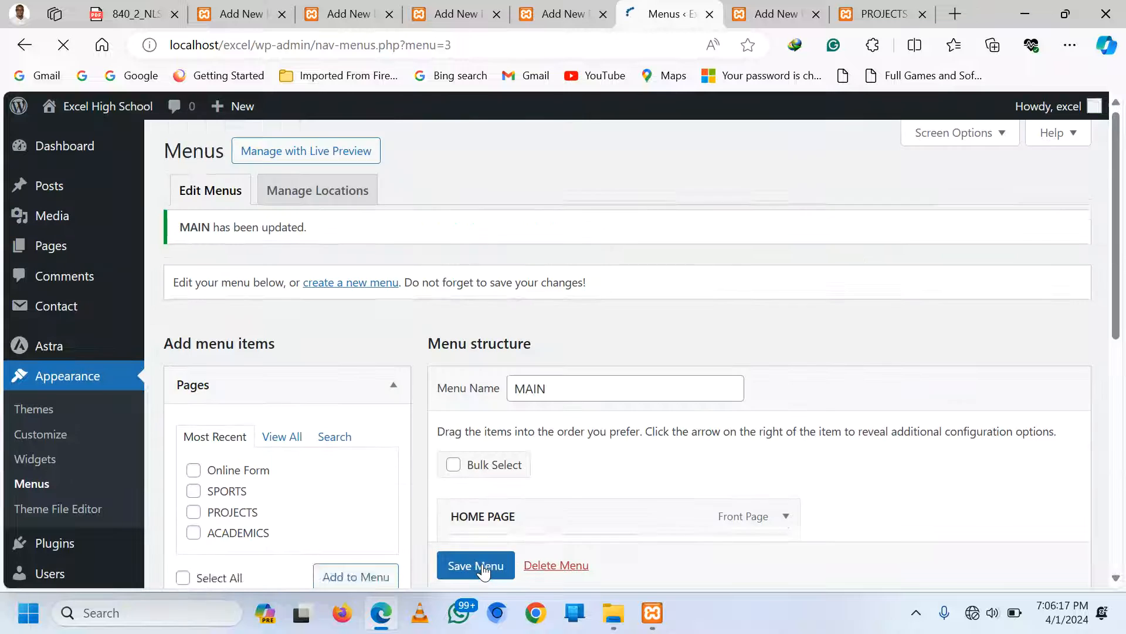
# Replace the page title with 'ONLINE FORM' in capitals and save the page
pyautogui.click(775, 8)
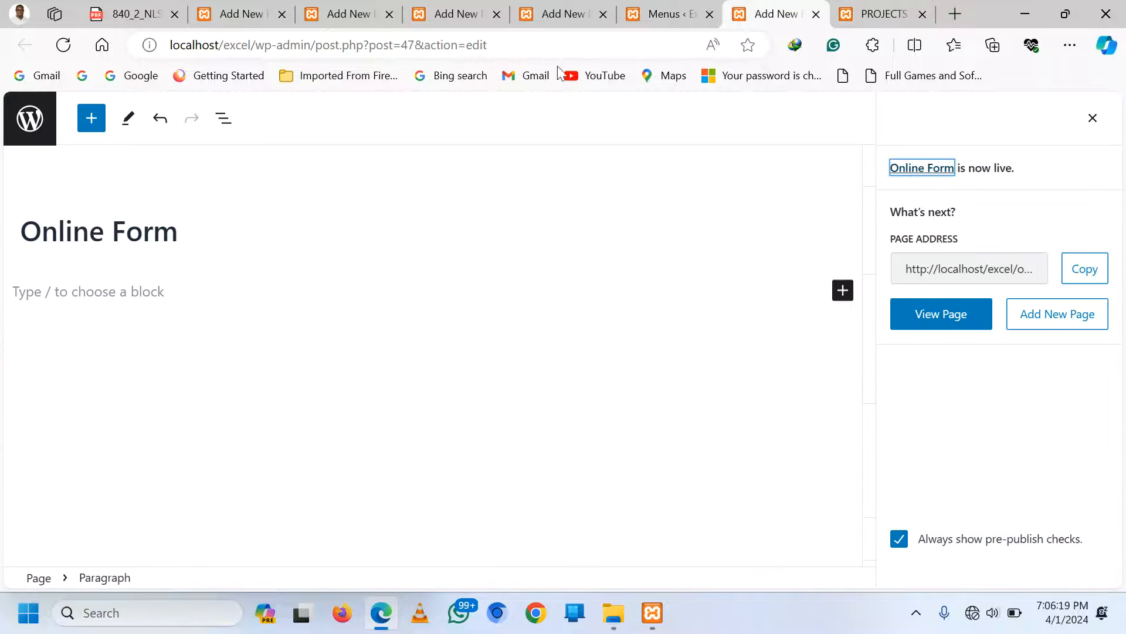
pyautogui.tripleClick(169, 240)
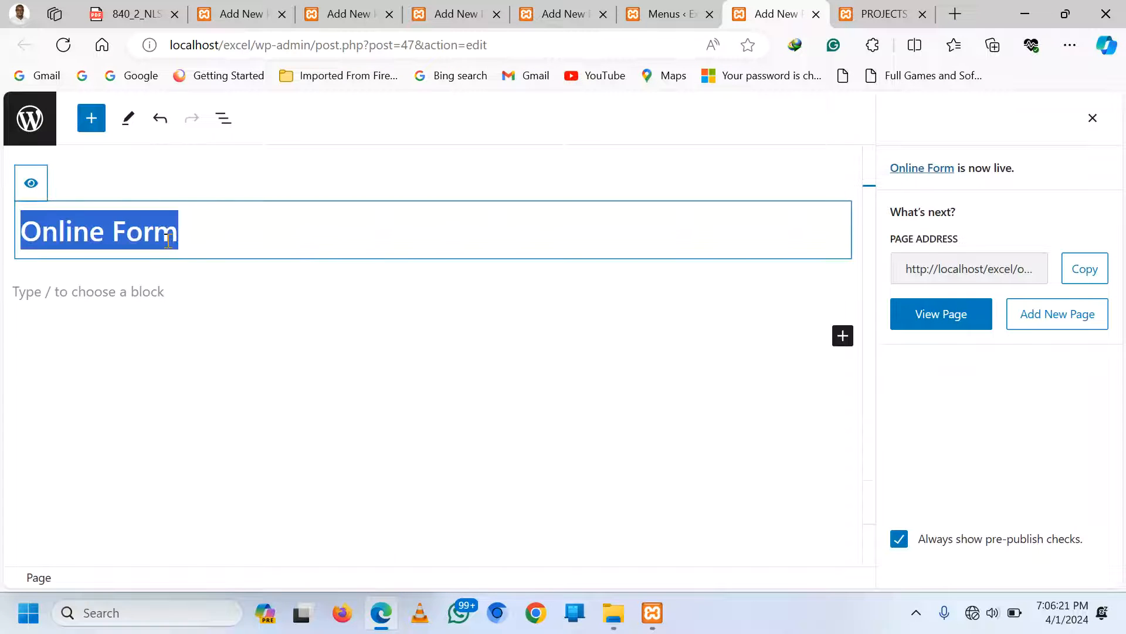
pyautogui.write('ONLINE ')
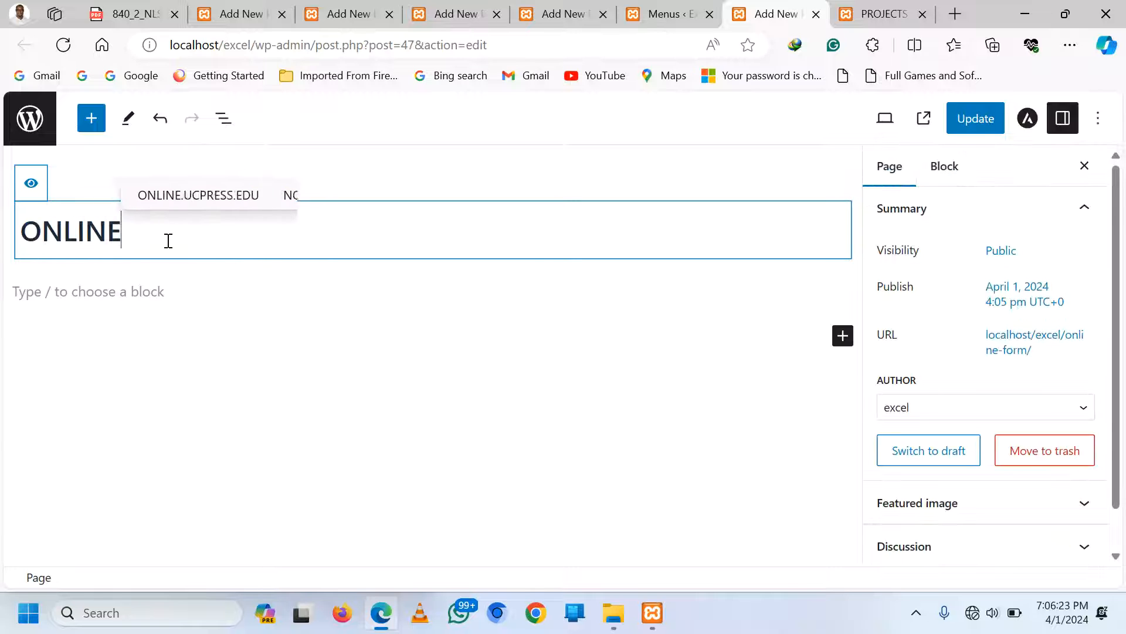
pyautogui.write('FORM')
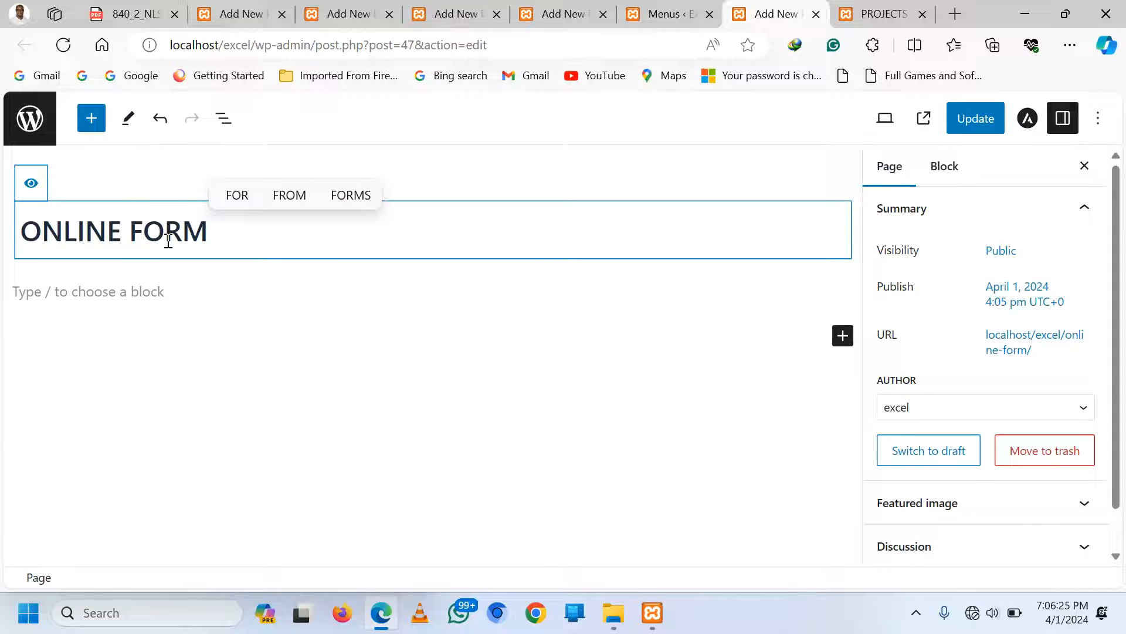
pyautogui.hotkey('ctrl', 's')
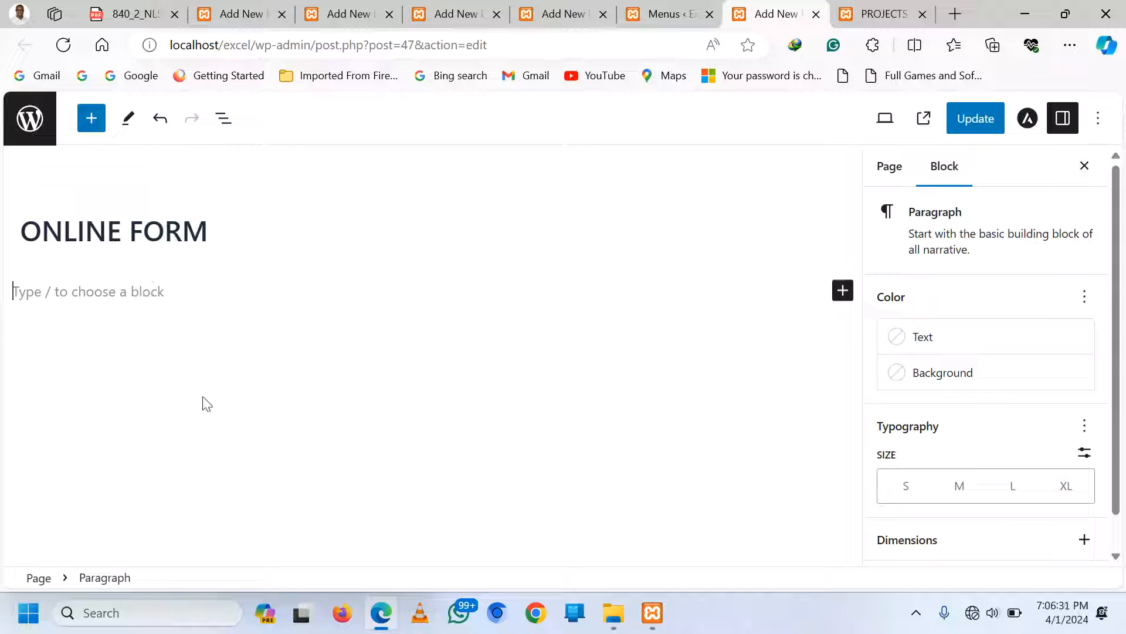
# Copy the Contact form 1 shortcode from the Contact Forms list and return to the page editor
pyautogui.click(663, 7)
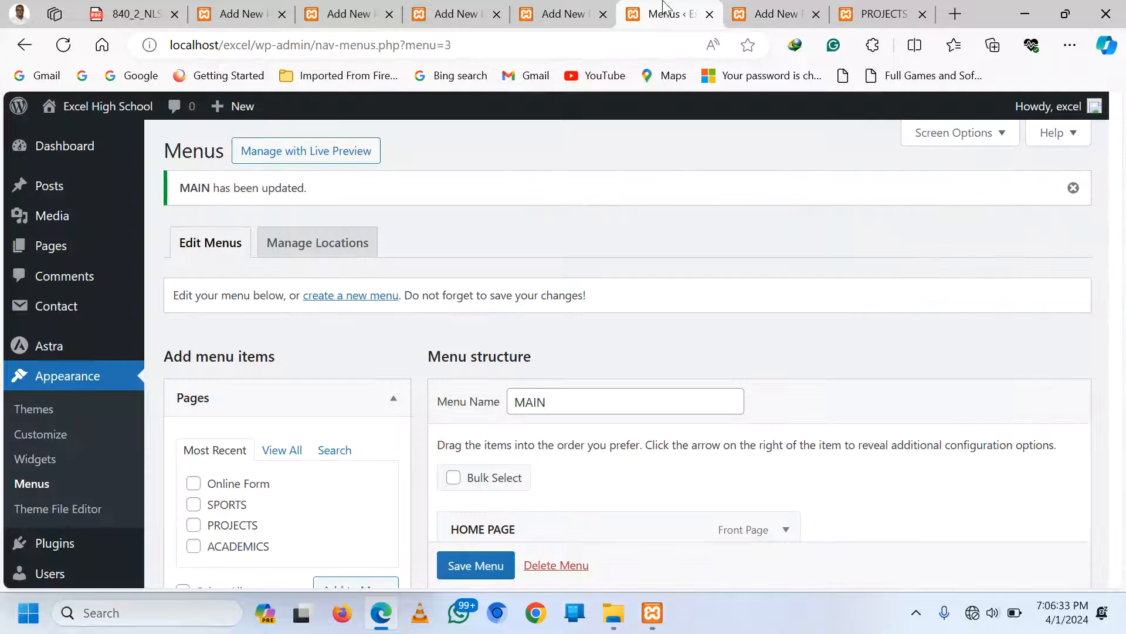
pyautogui.moveTo(56, 315)
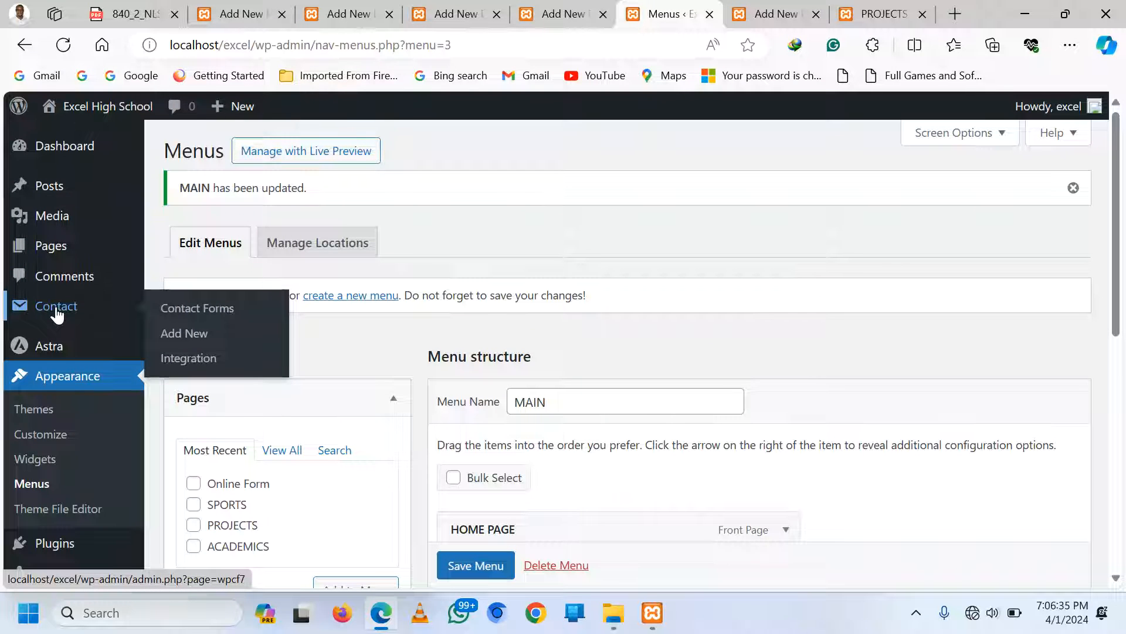
pyautogui.click(192, 314)
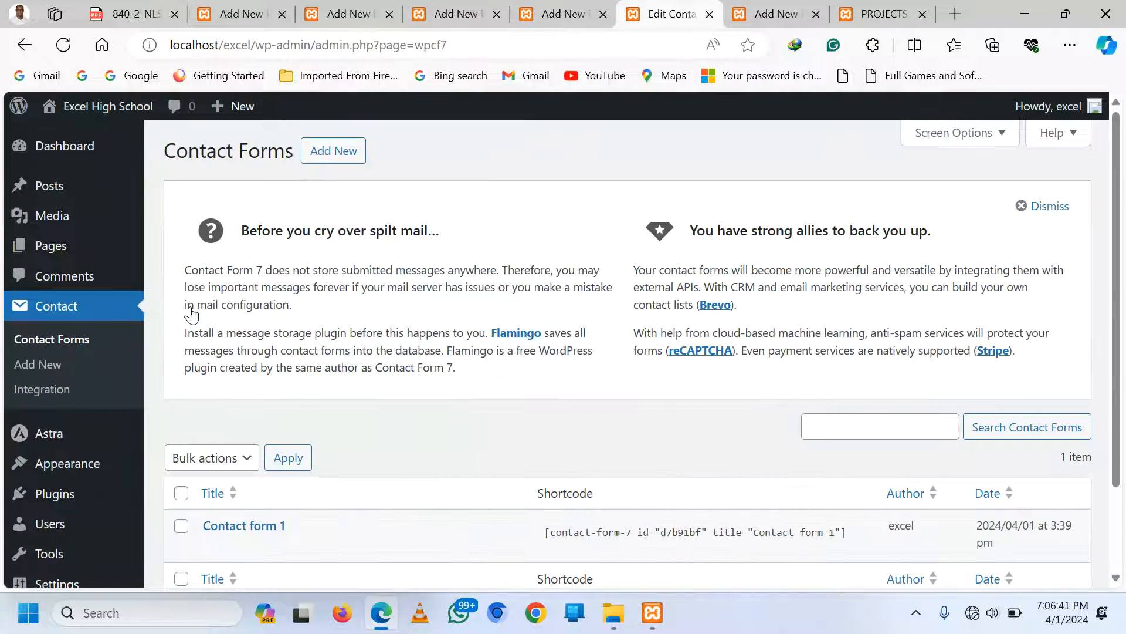
pyautogui.scroll(-2, 465, 445)
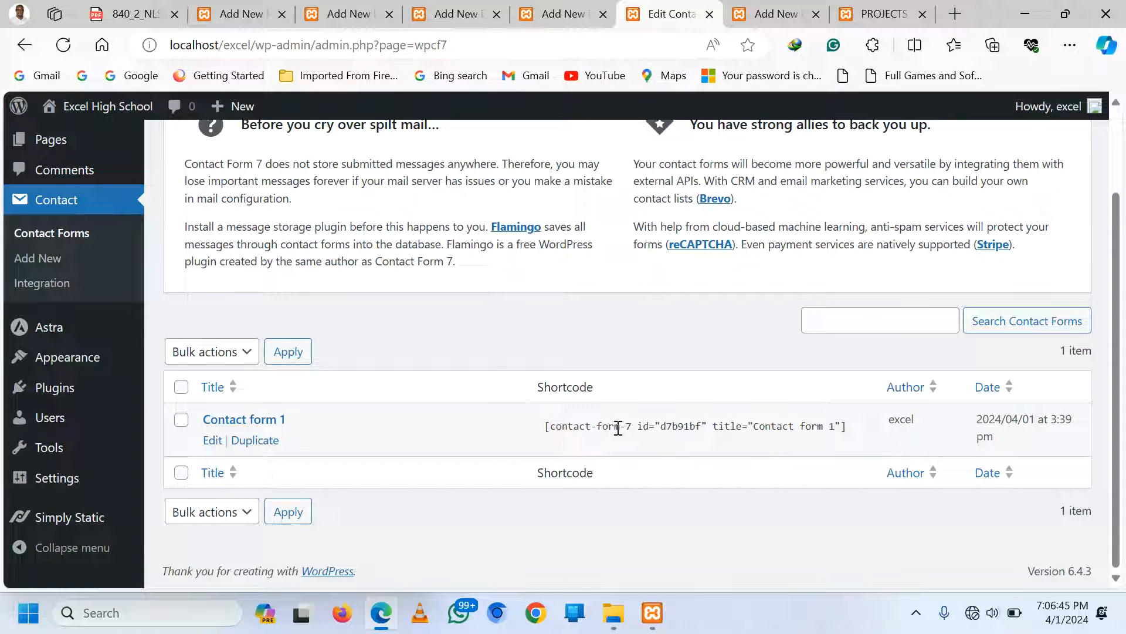
pyautogui.click(544, 425)
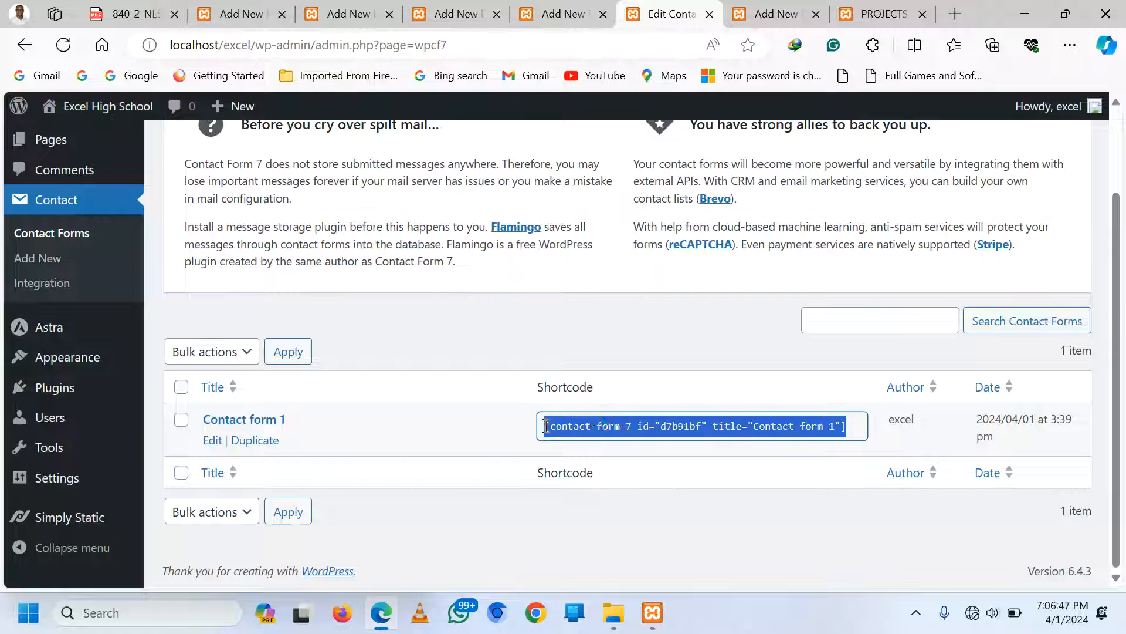
pyautogui.rightClick(597, 428)
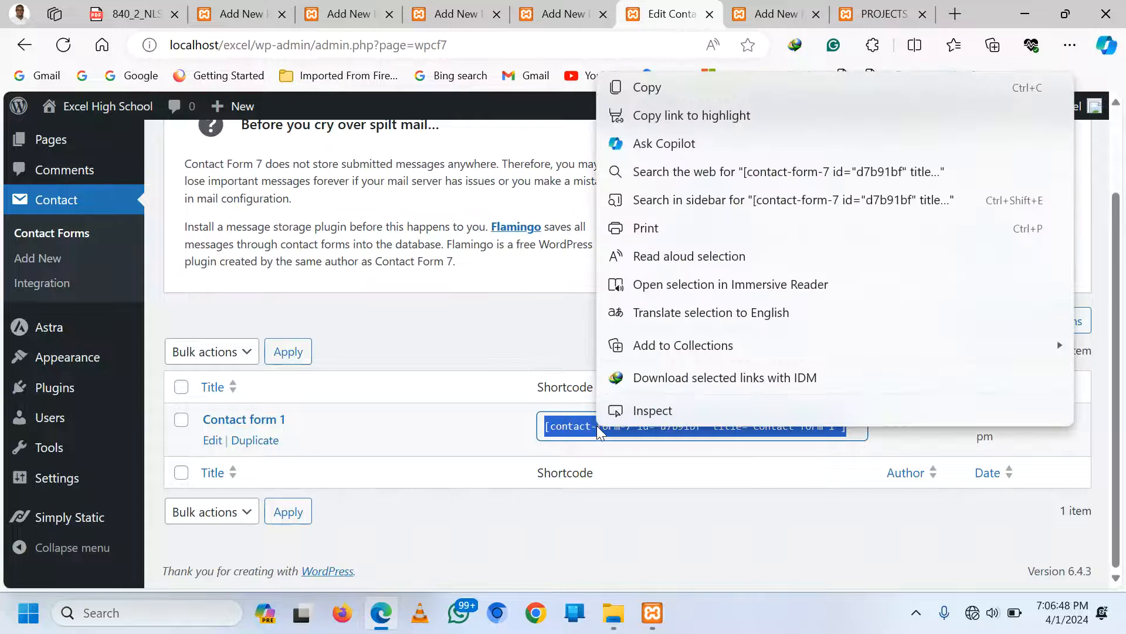
pyautogui.click(679, 88)
pyautogui.click(749, 5)
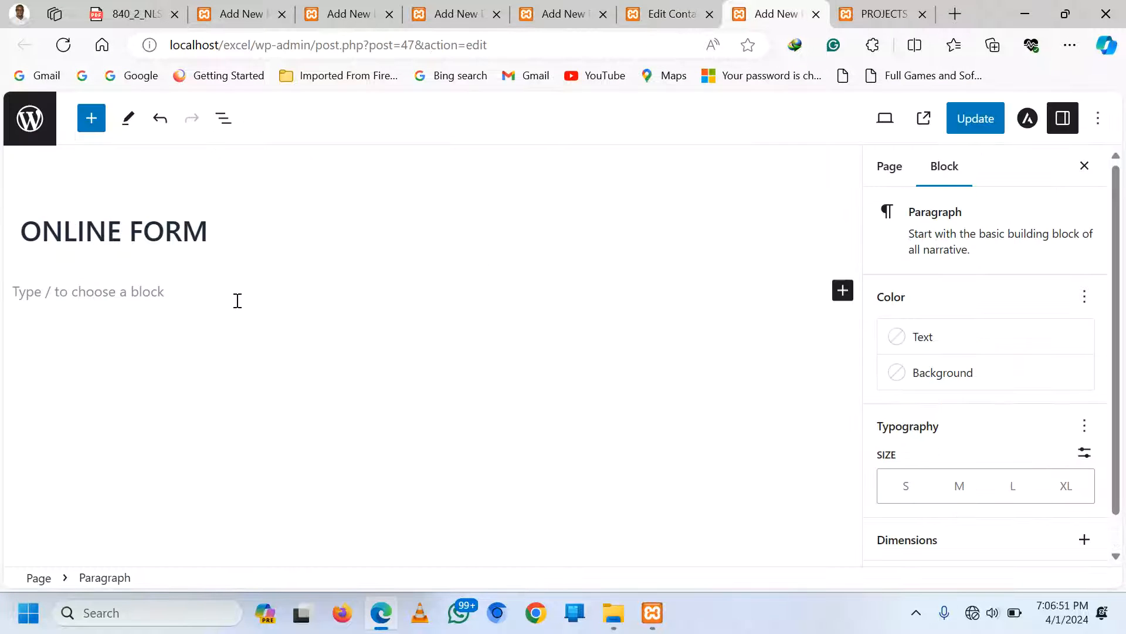
# Add an empty paragraph and a 25/50/25 Columns block below the page title
pyautogui.click(843, 291)
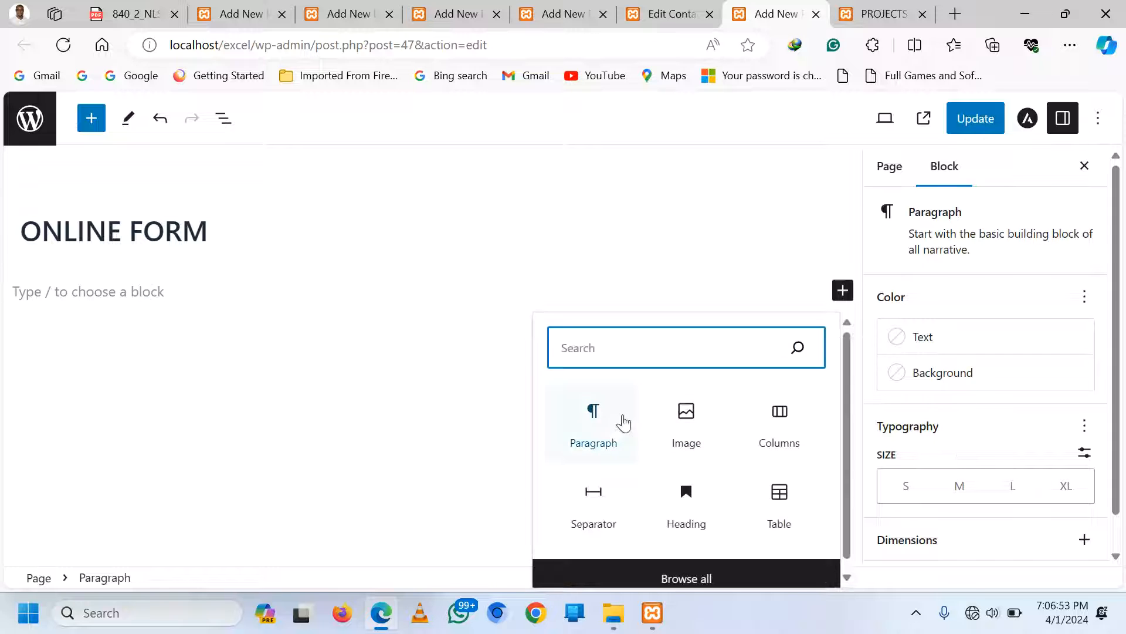
pyautogui.click(589, 421)
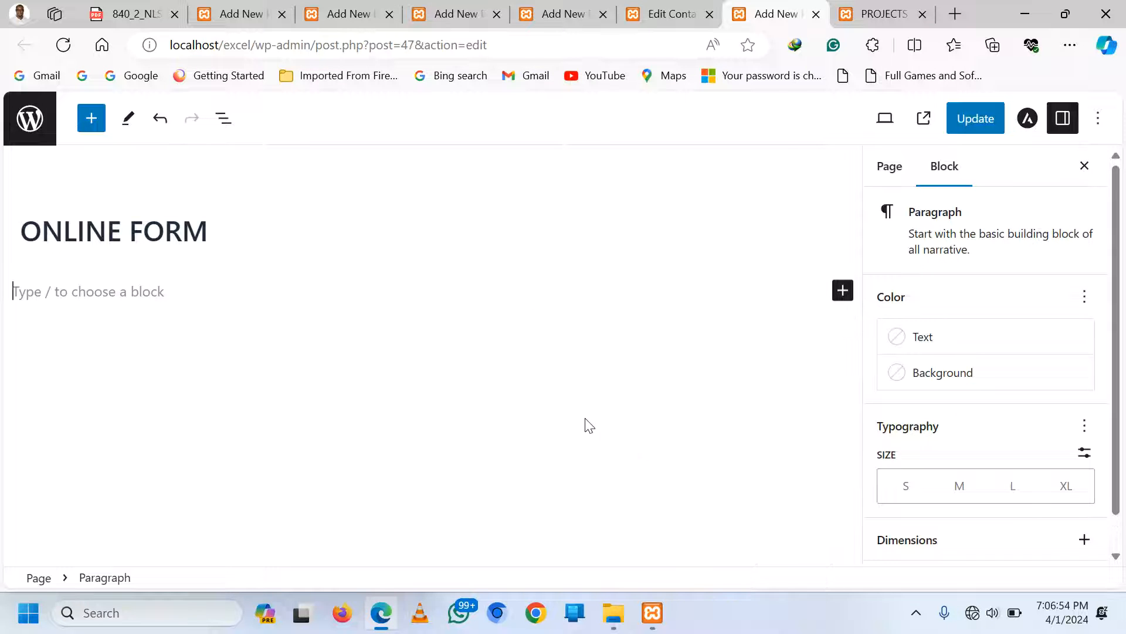
pyautogui.click(841, 292)
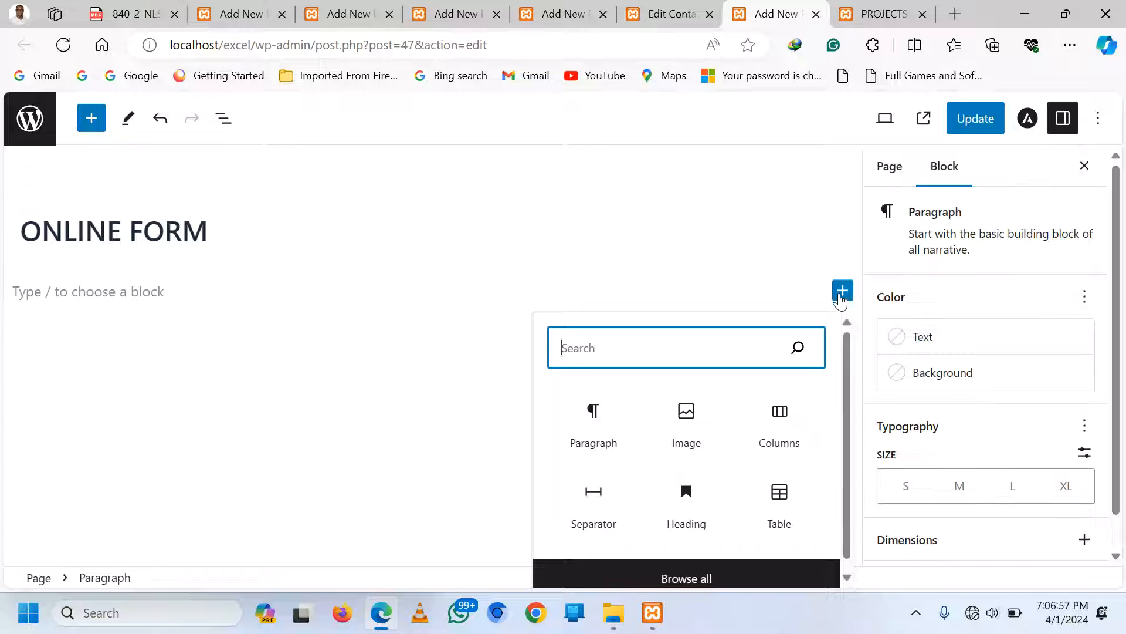
pyautogui.click(784, 429)
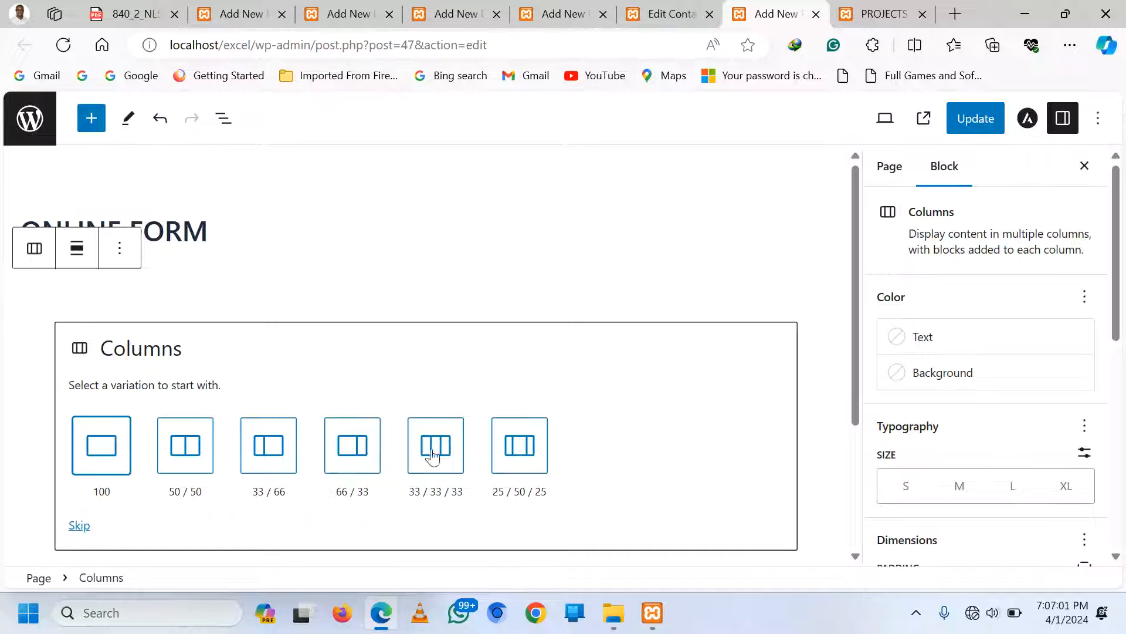
pyautogui.click(518, 447)
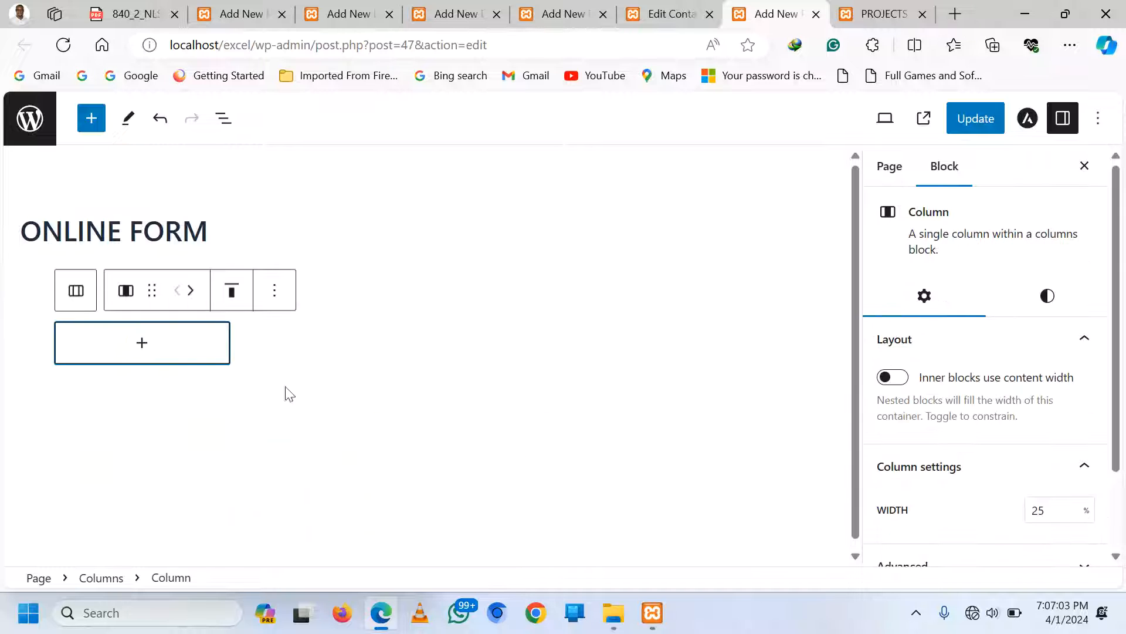
# Paste the Contact form 1 shortcode into a paragraph in the middle column and update the page
pyautogui.click(385, 346)
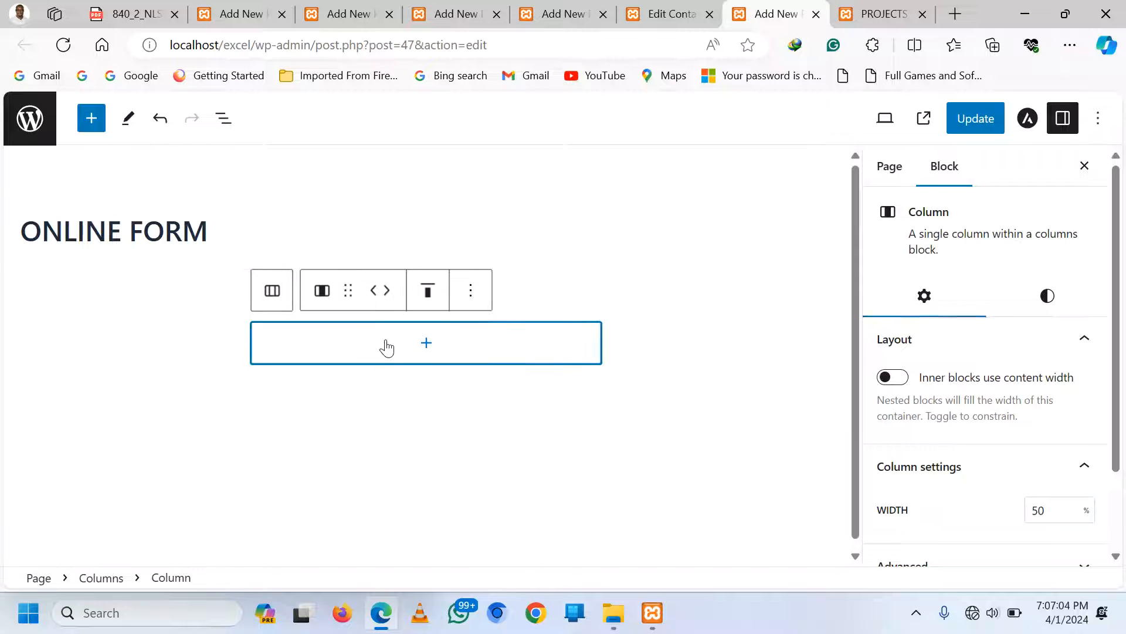
pyautogui.click(426, 349)
pyautogui.click(337, 480)
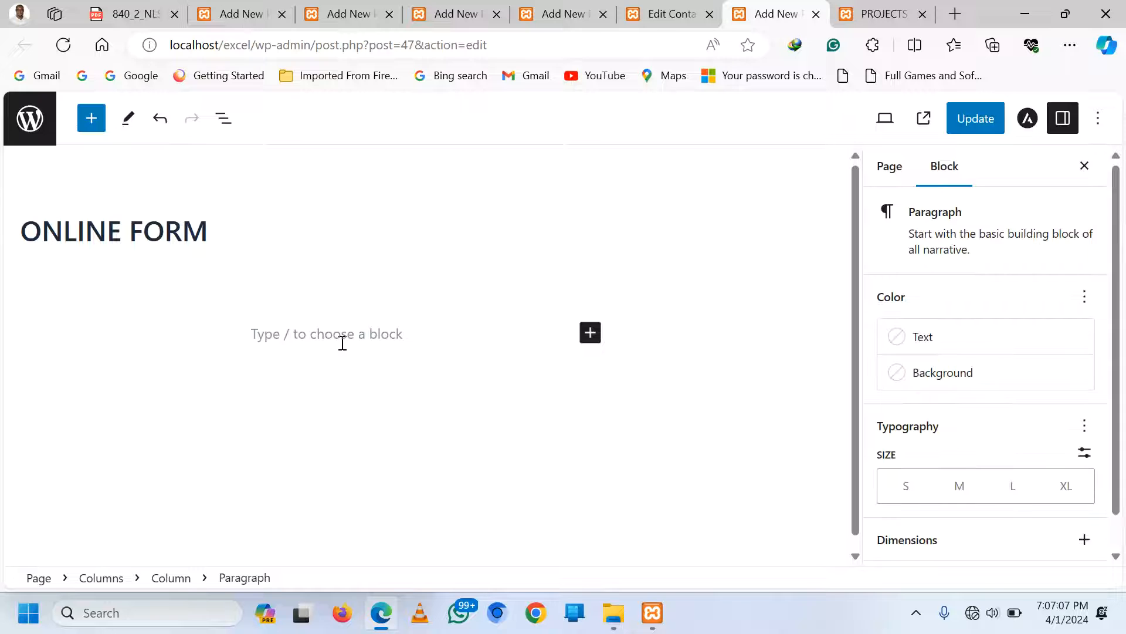
pyautogui.hotkey('ctrl', 'v')
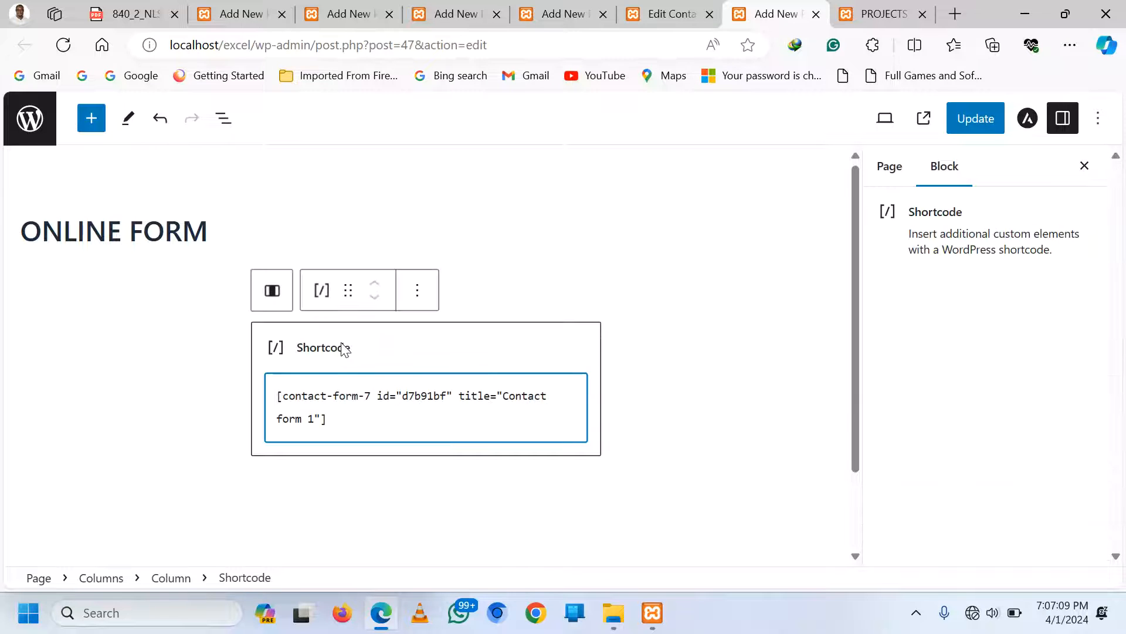
pyautogui.click(962, 117)
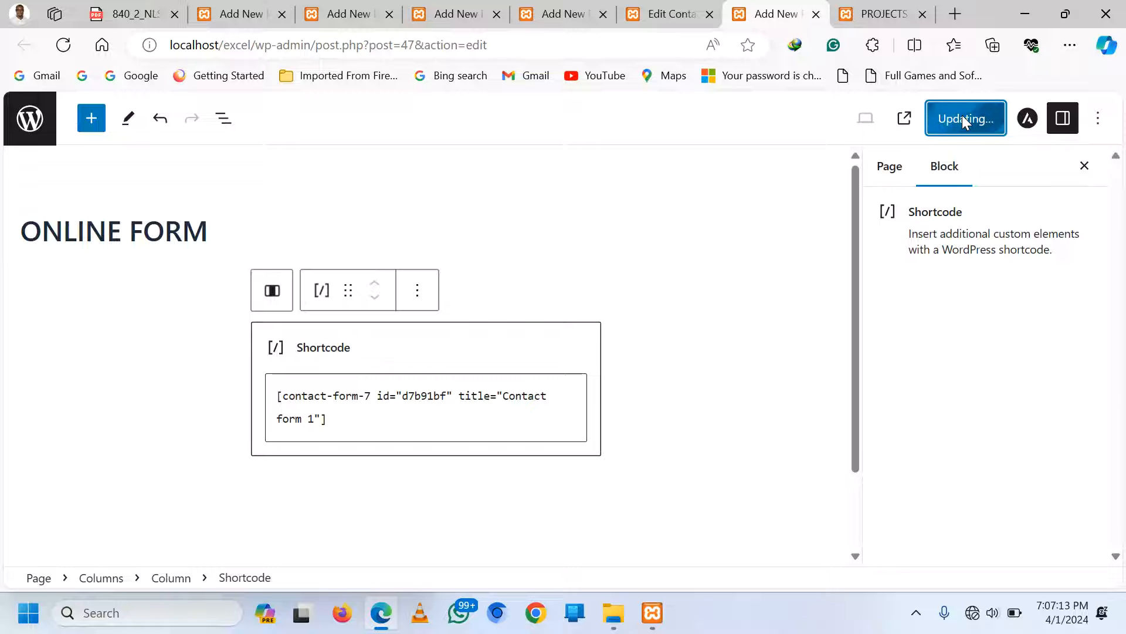
pyautogui.click(868, 13)
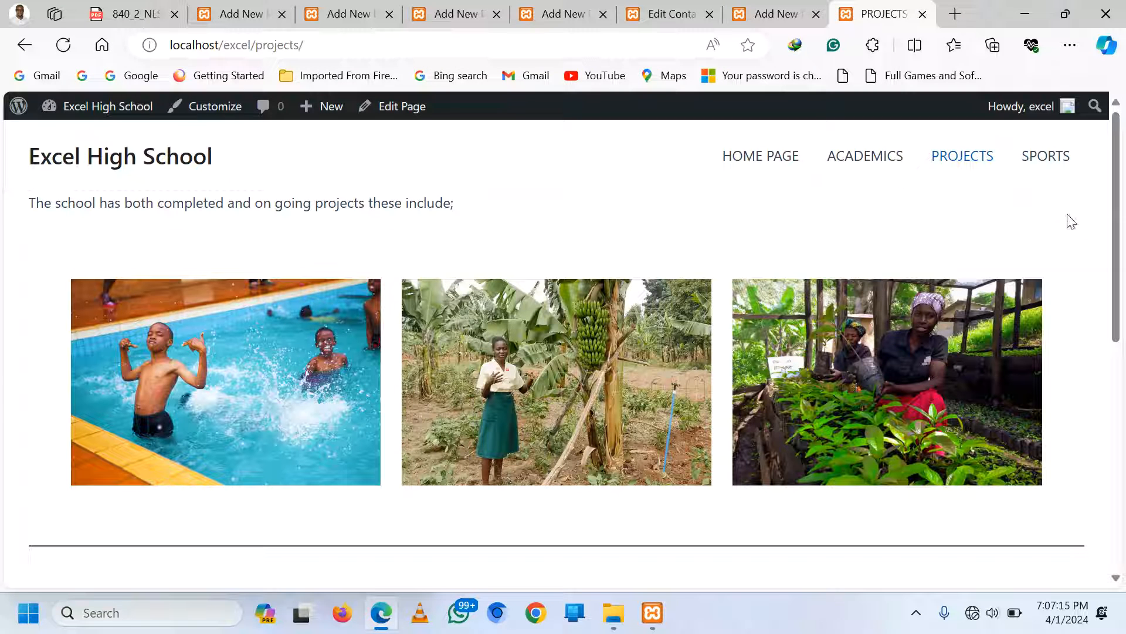
# Reload the site and open ONLINE FORM from the menu to review its name, email, subject and message fields
pyautogui.click(64, 45)
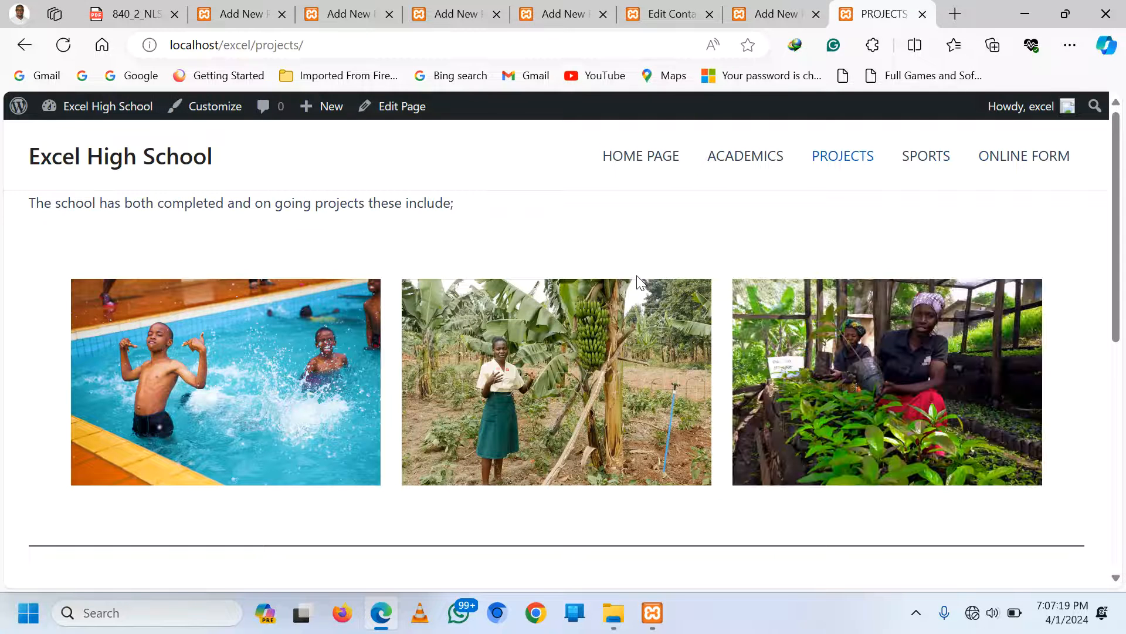
pyautogui.click(1036, 164)
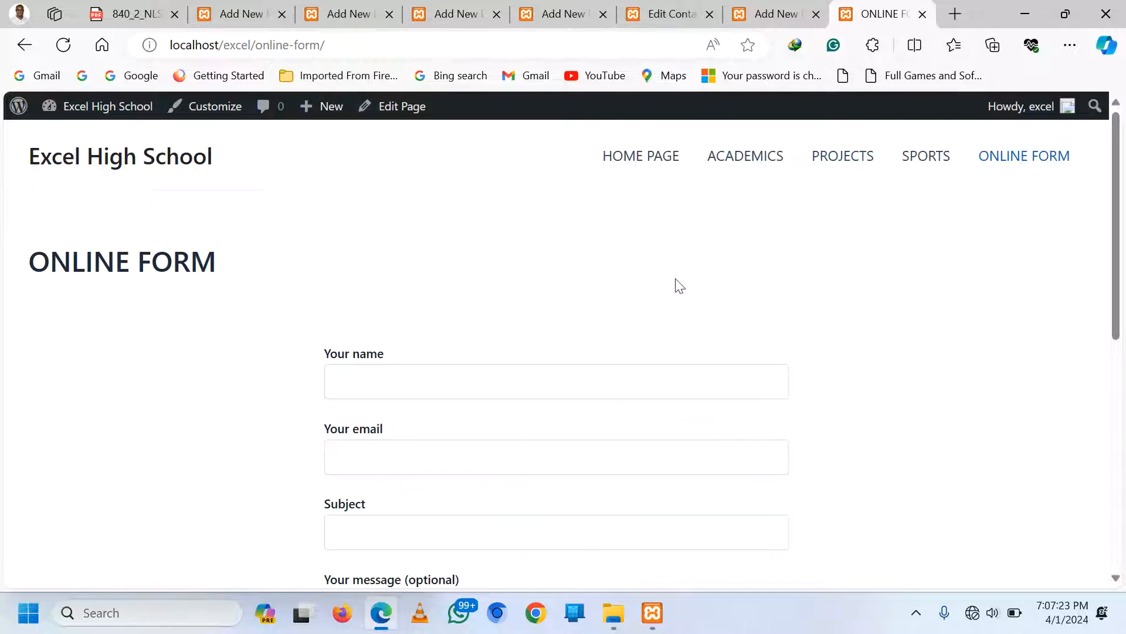
pyautogui.scroll(-3, 508, 305)
pyautogui.scroll(-5, 413, 234)
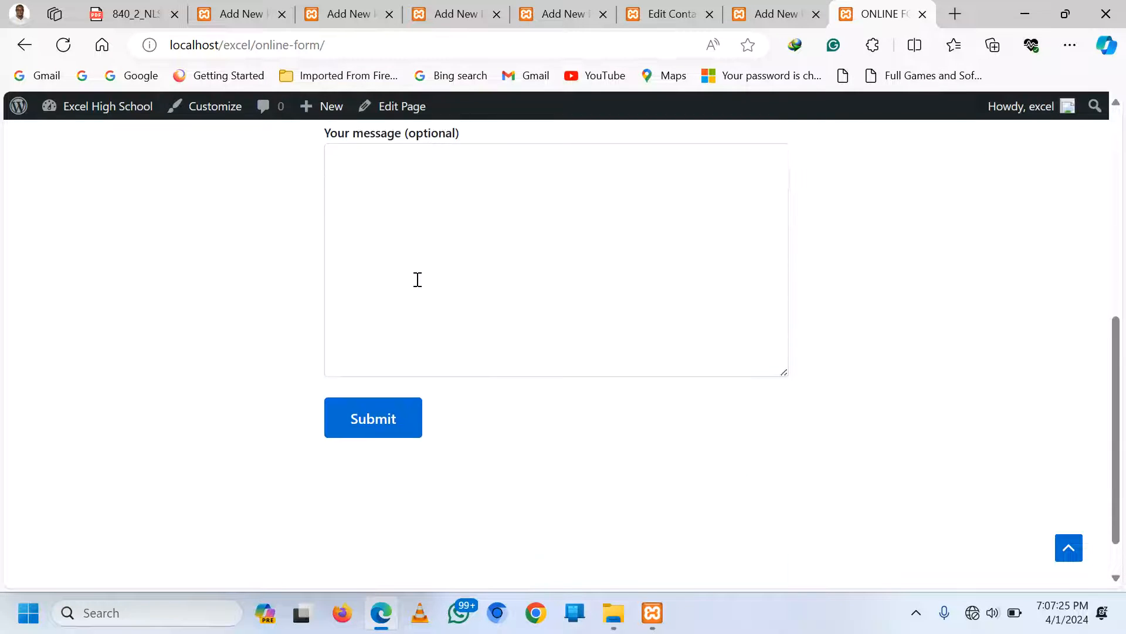
pyautogui.scroll(5, 417, 280)
pyautogui.scroll(3, 421, 292)
pyautogui.scroll(-4, 415, 350)
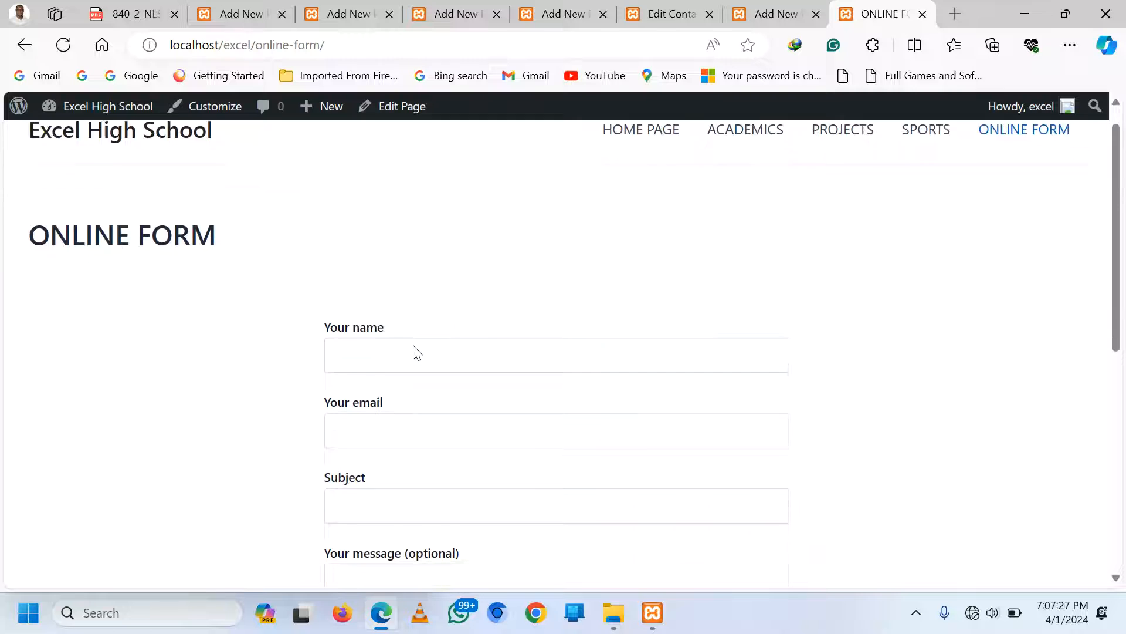
pyautogui.scroll(2, 413, 349)
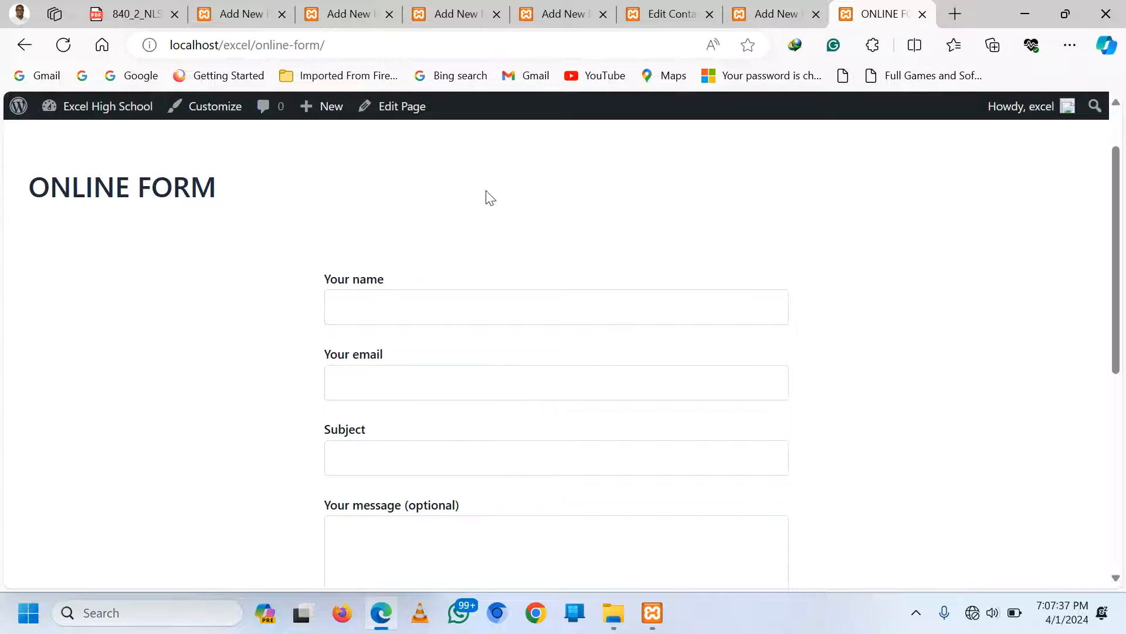
pyautogui.click(698, 13)
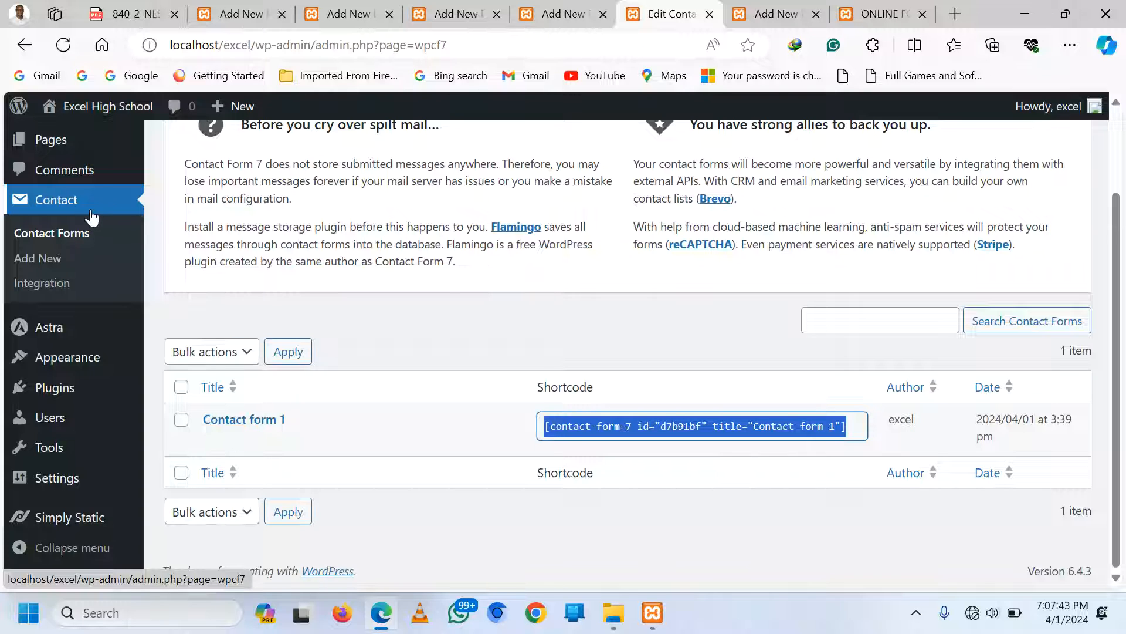
# Open Contact form 1 and add a blank first line above the Your name label
pyautogui.click(211, 441)
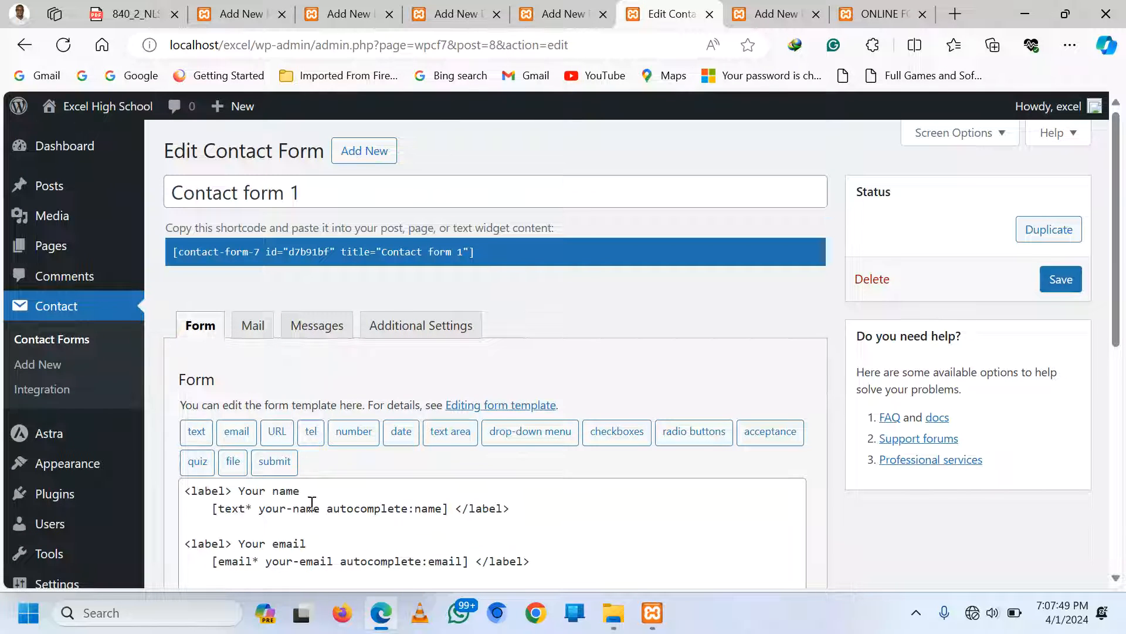
pyautogui.scroll(-1, 311, 493)
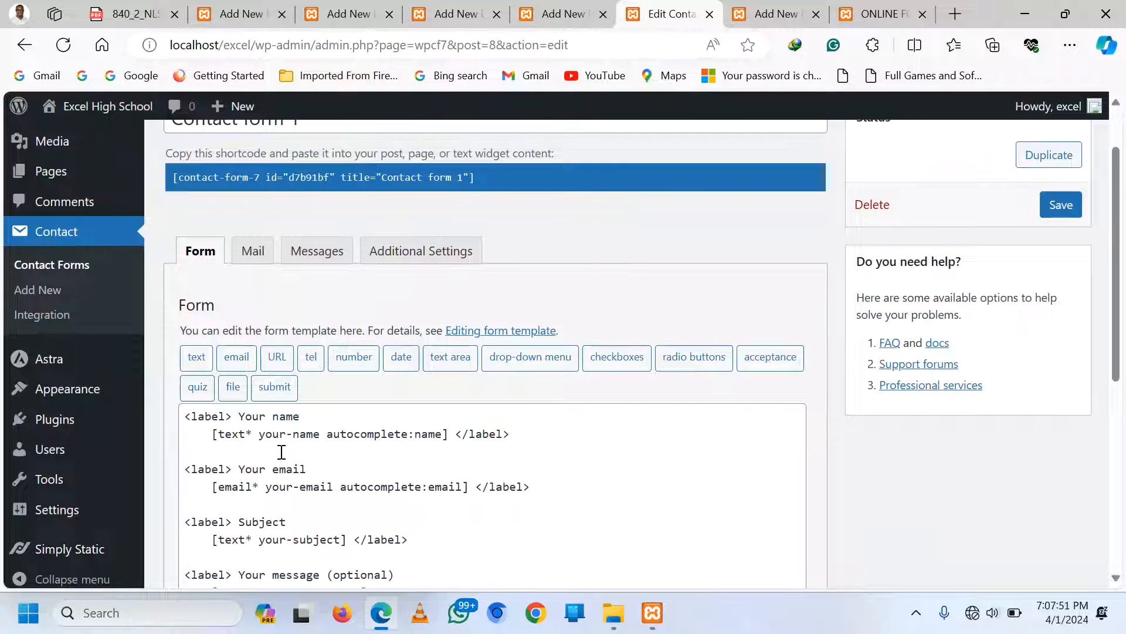
pyautogui.click(228, 430)
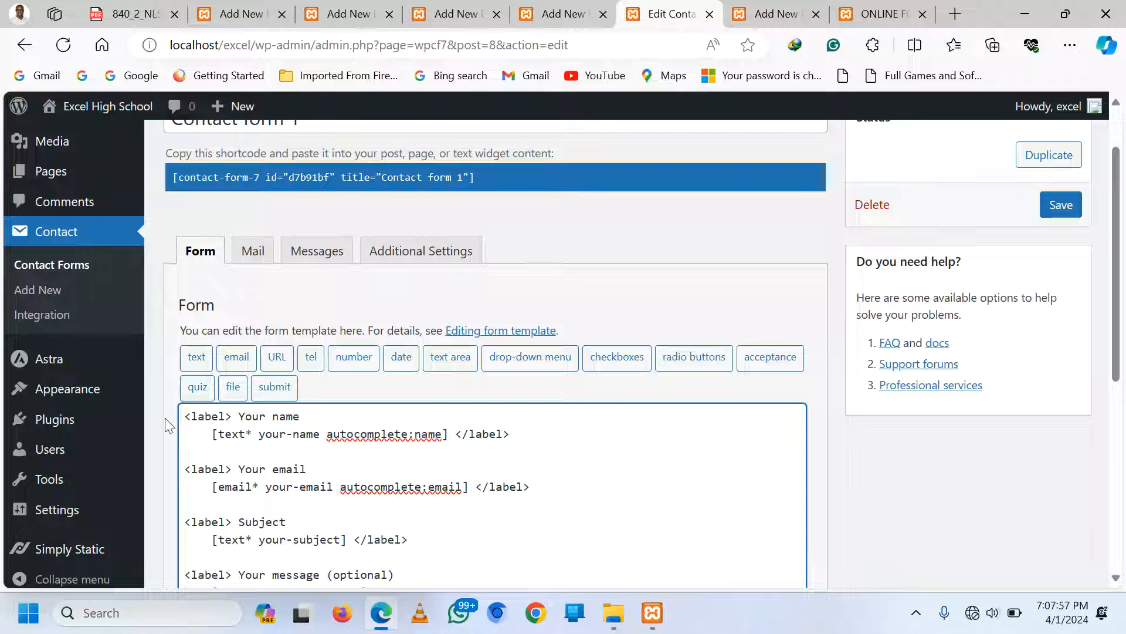
pyautogui.click(187, 417)
pyautogui.press('Return')
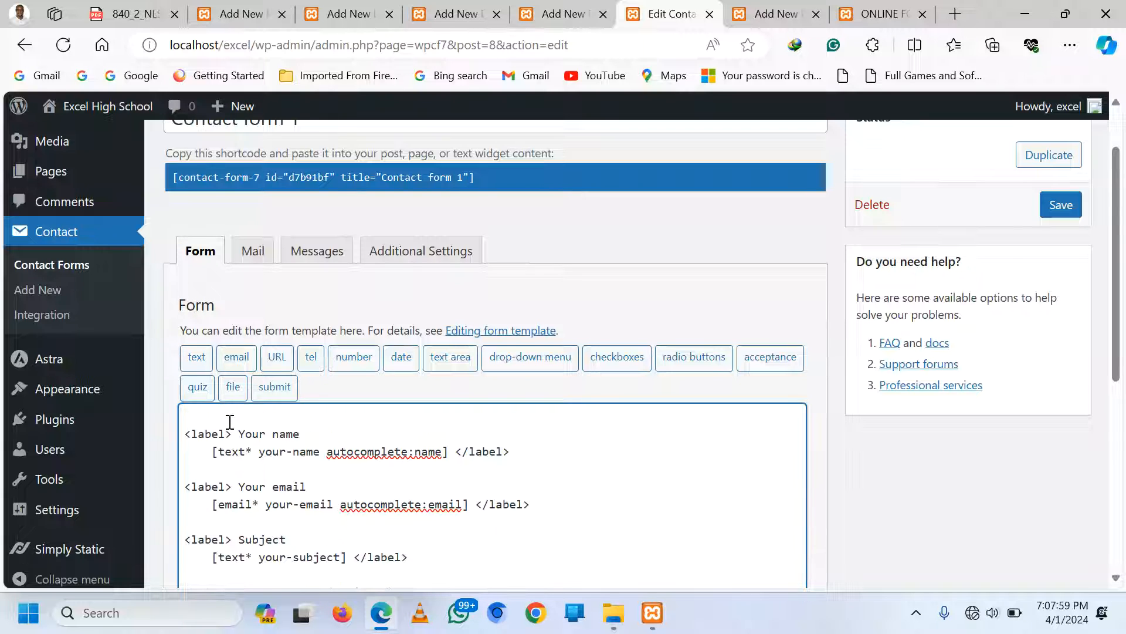
pyautogui.click(212, 416)
# Write '<center> <H3> Online Registration Form </h3> </center>' on that line and save the form
pyautogui.write('<H')
pyautogui.write('1')
pyautogui.write('3')
pyautogui.write('>')
pyautogui.write('ONLINE')
pyautogui.press('BackSpace')
pyautogui.press('BackSpace')
pyautogui.press('BackSpace')
pyautogui.press('BackSpace')
pyautogui.press('BackSpace')
pyautogui.write('Onl')
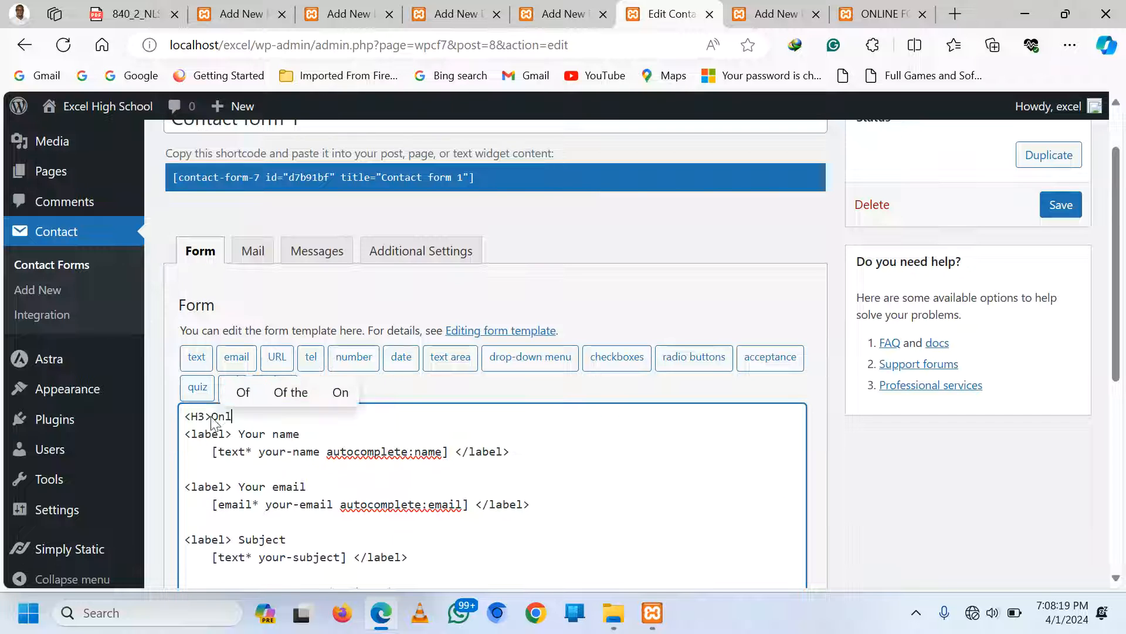
pyautogui.write('ine Registr')
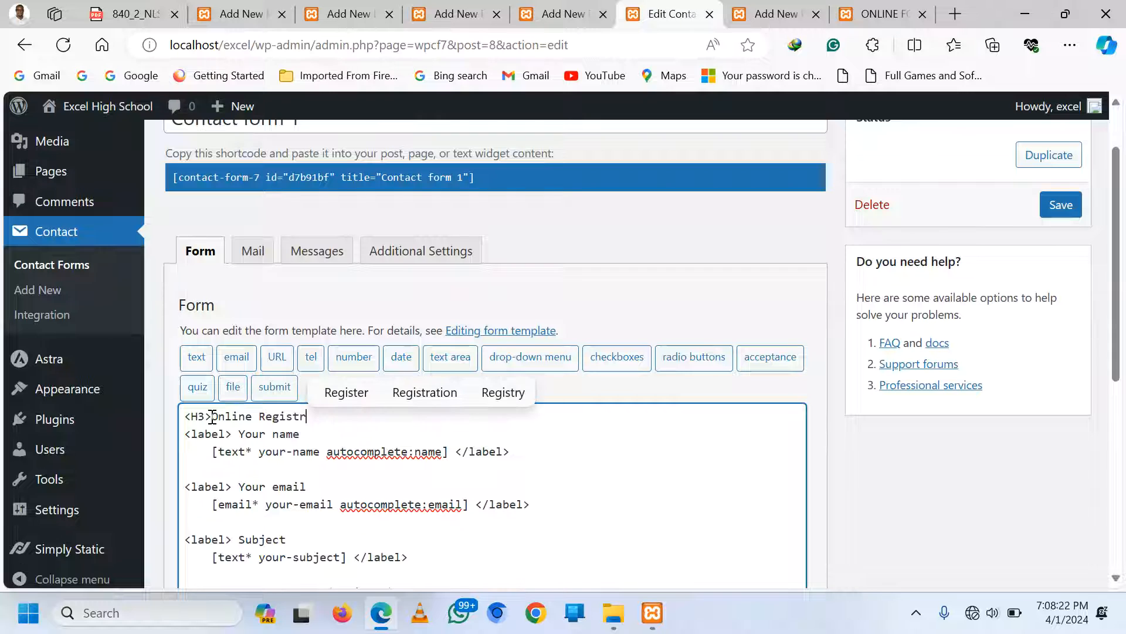
pyautogui.click(433, 392)
pyautogui.write('For')
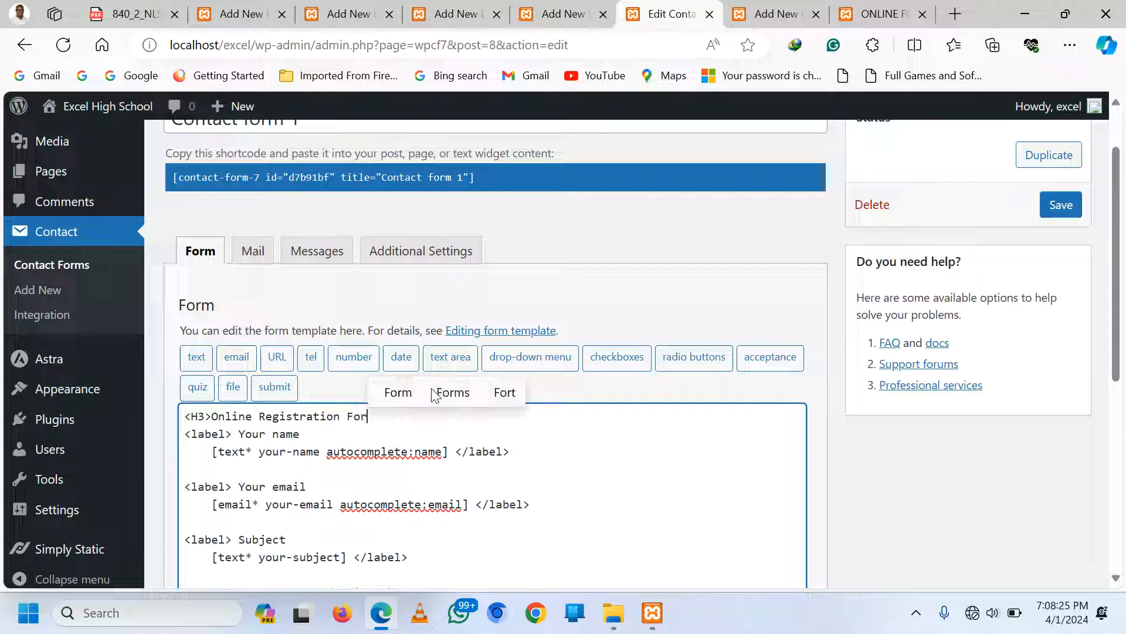
pyautogui.write('m</')
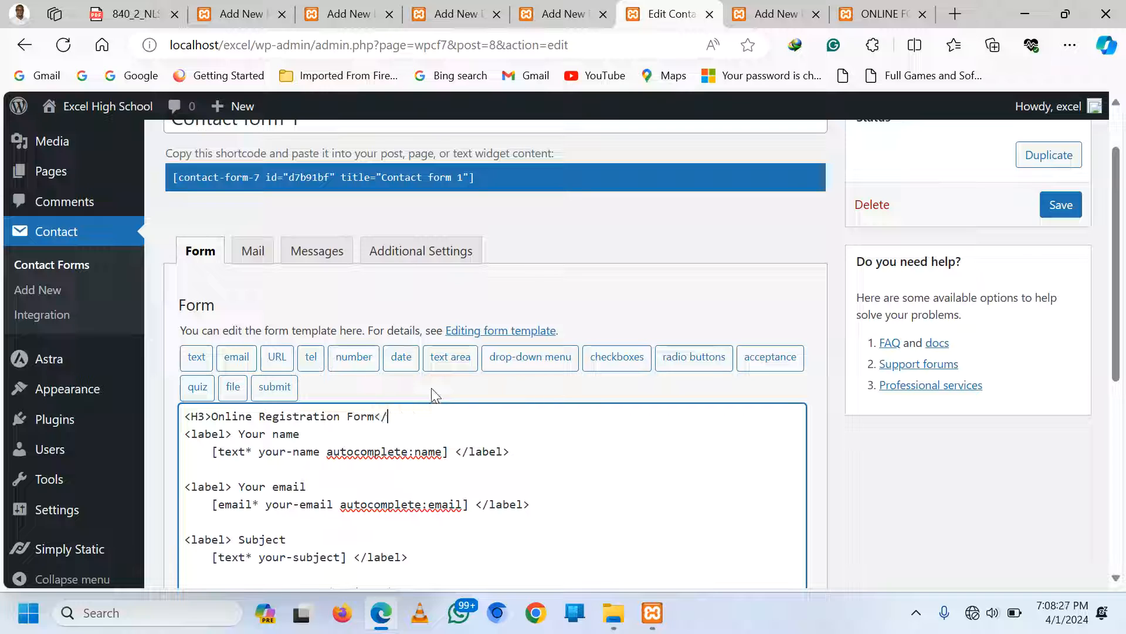
pyautogui.write('h')
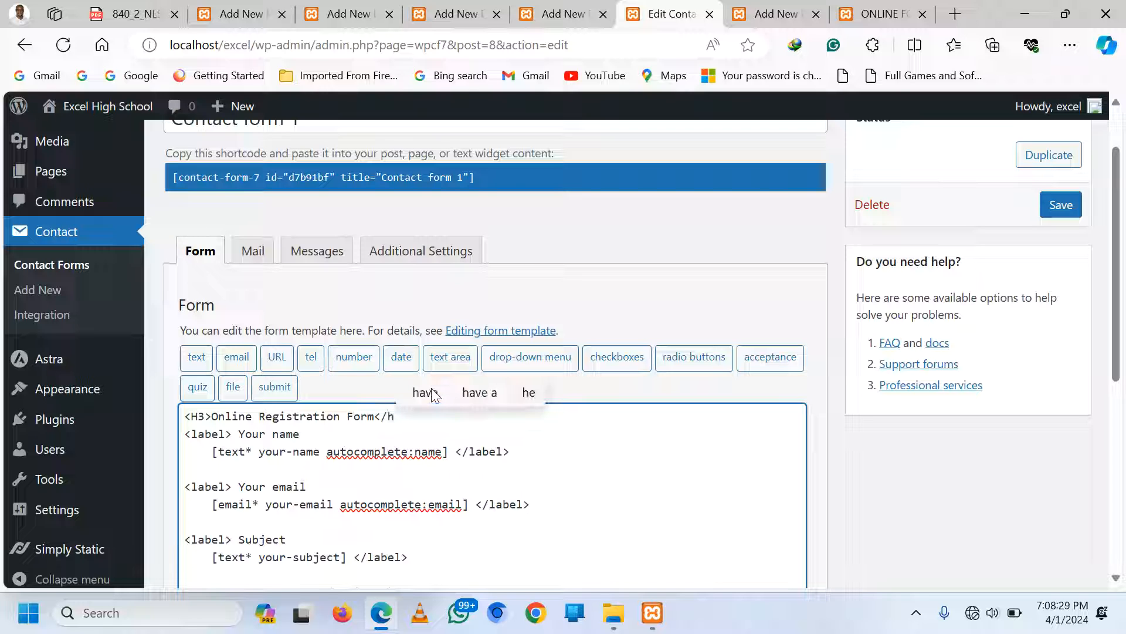
pyautogui.write('3>')
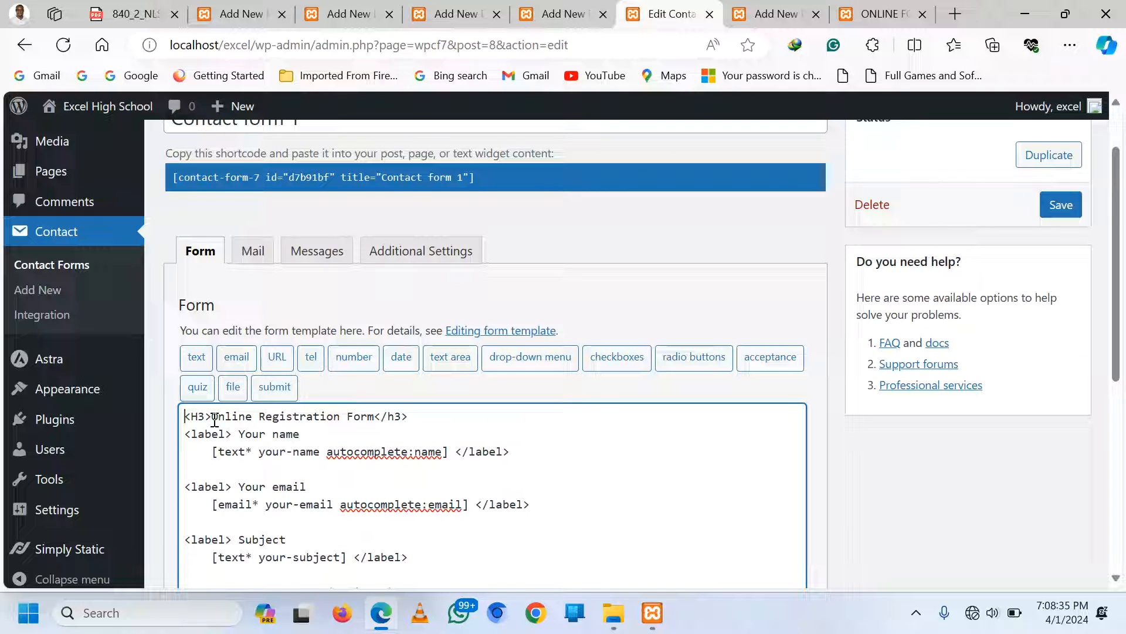
pyautogui.write('<center')
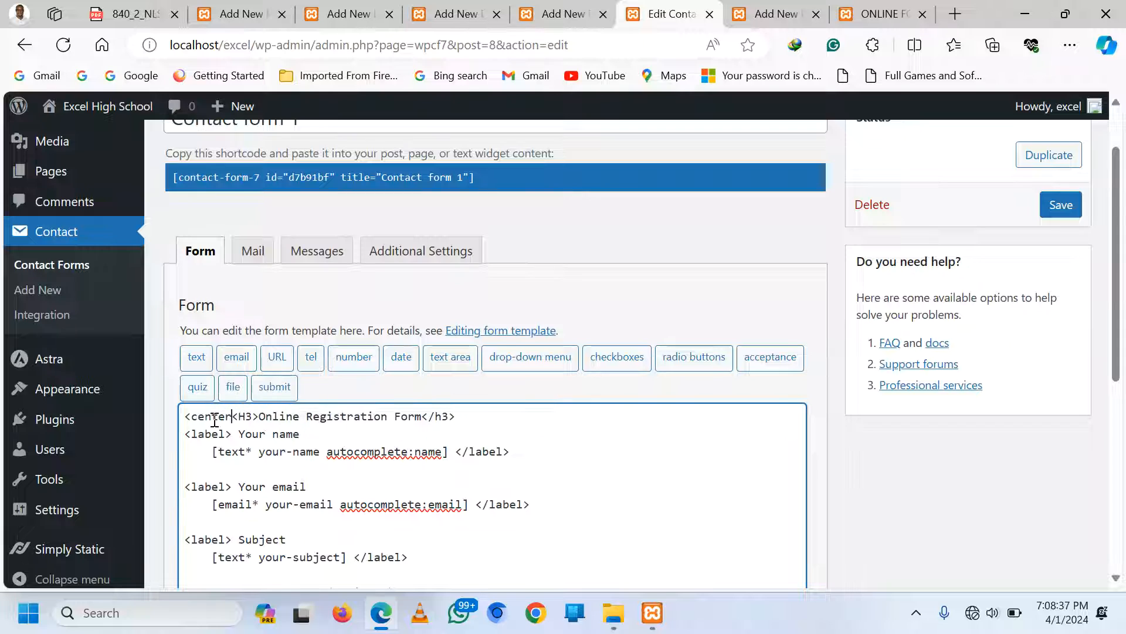
pyautogui.write('>')
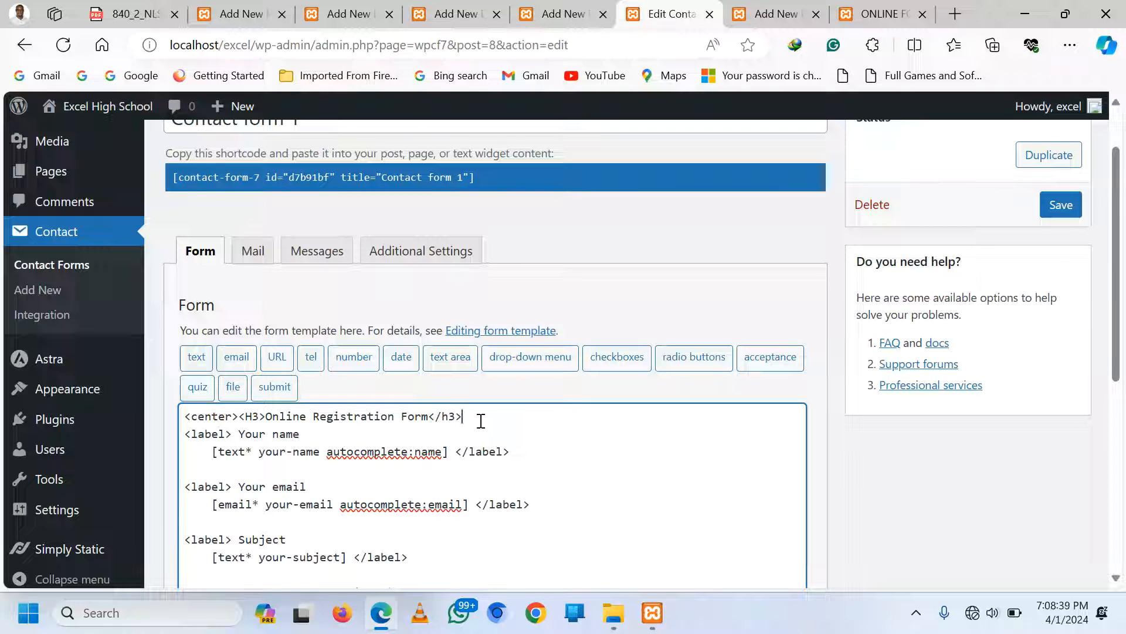
pyautogui.write('</center>')
pyautogui.click(427, 416)
pyautogui.click(237, 417)
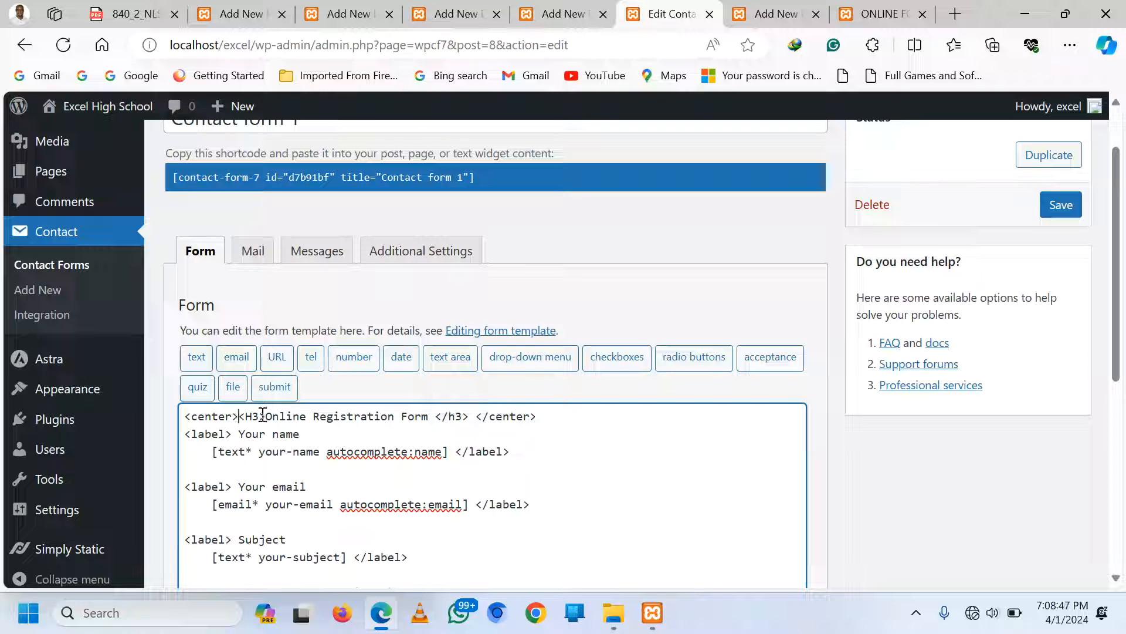
pyautogui.click(272, 416)
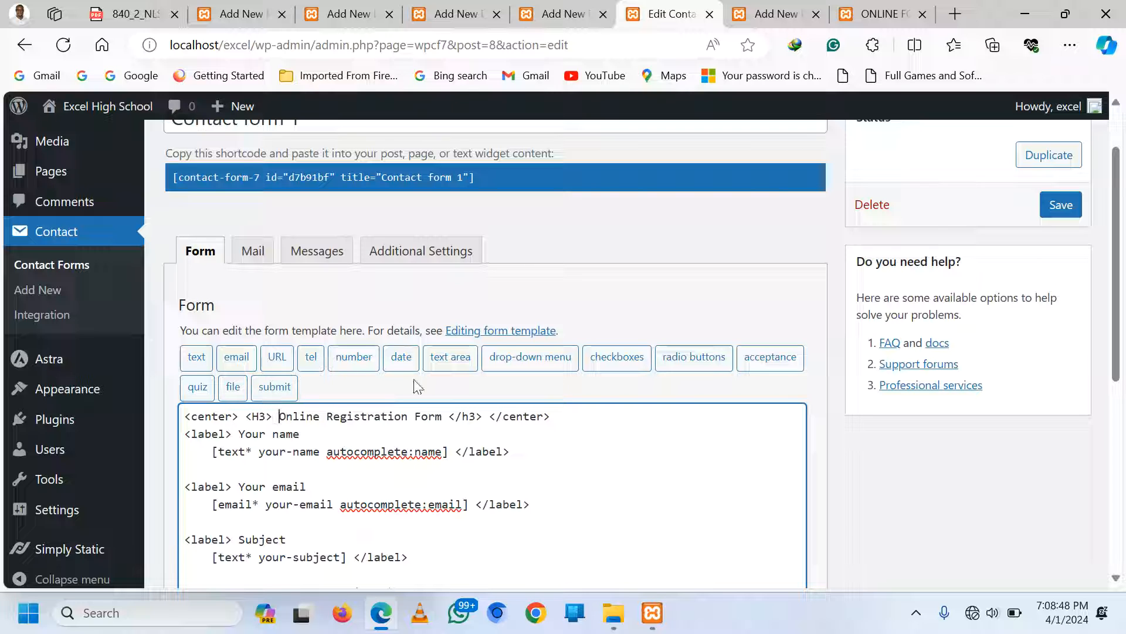
pyautogui.click(1077, 207)
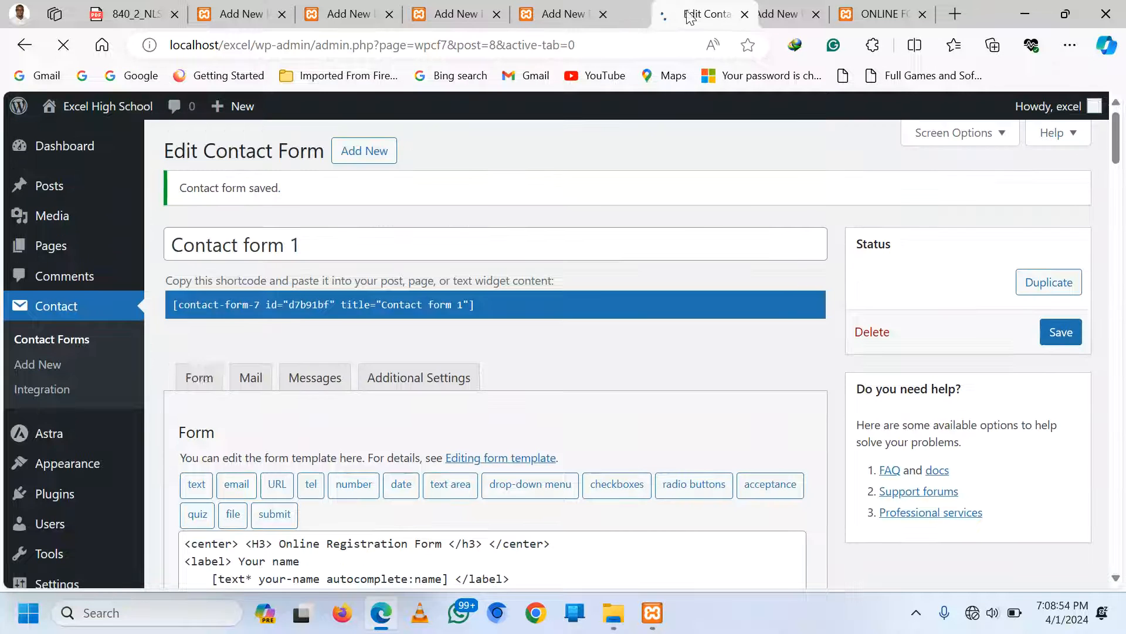
pyautogui.moveTo(687, 11); pyautogui.dragTo(695, 9)
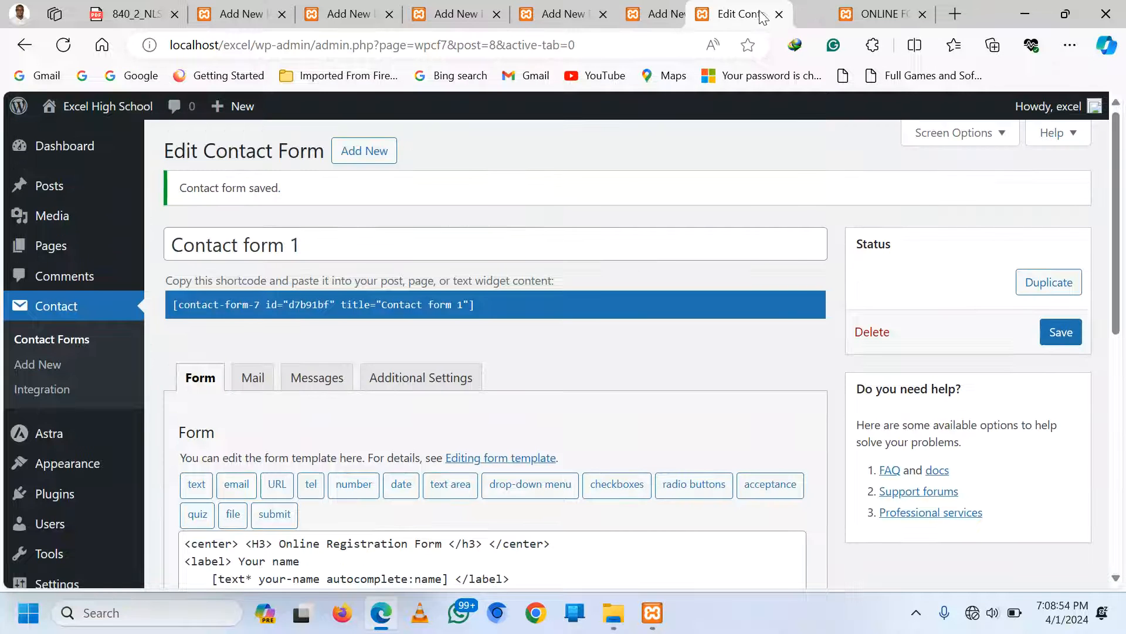
pyautogui.click(870, 10)
pyautogui.scroll(2, 551, 226)
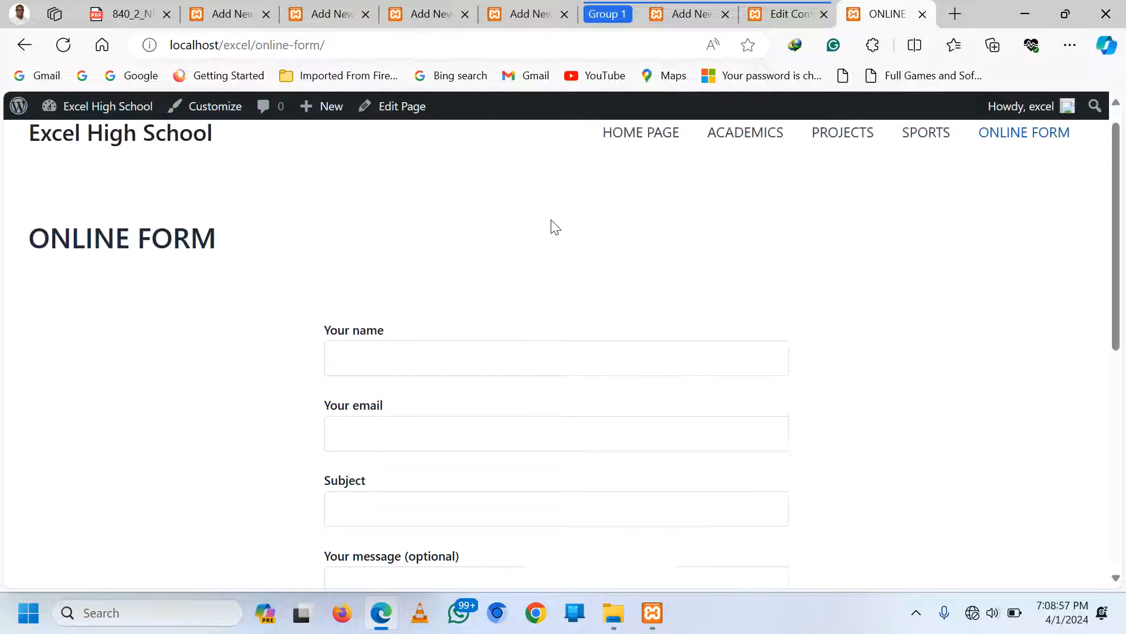
pyautogui.click(987, 162)
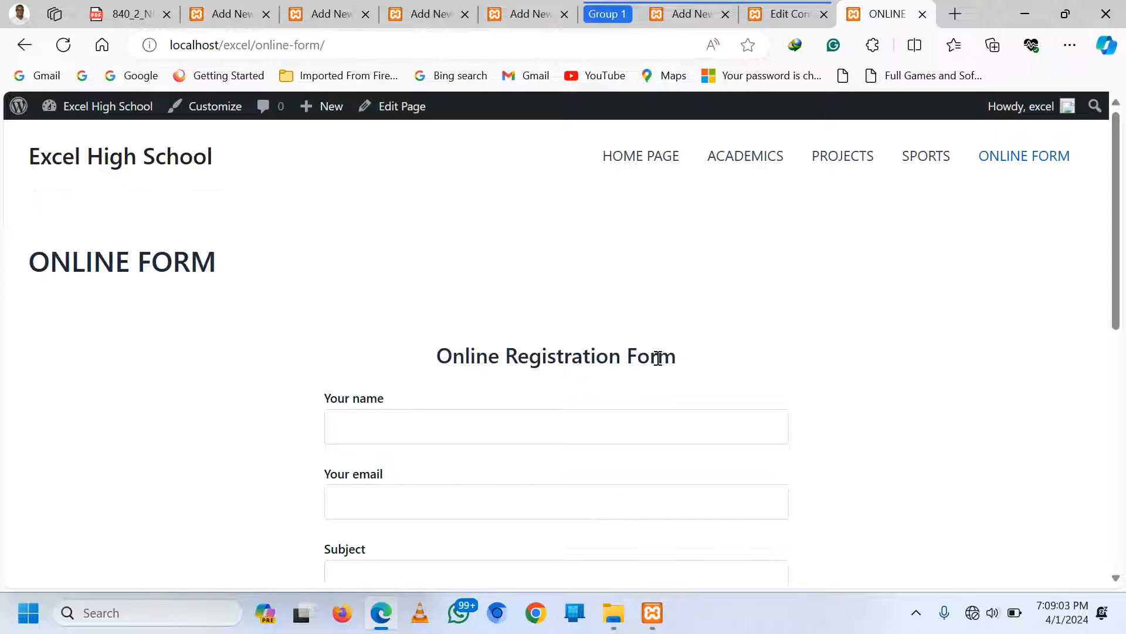
pyautogui.click(692, 14)
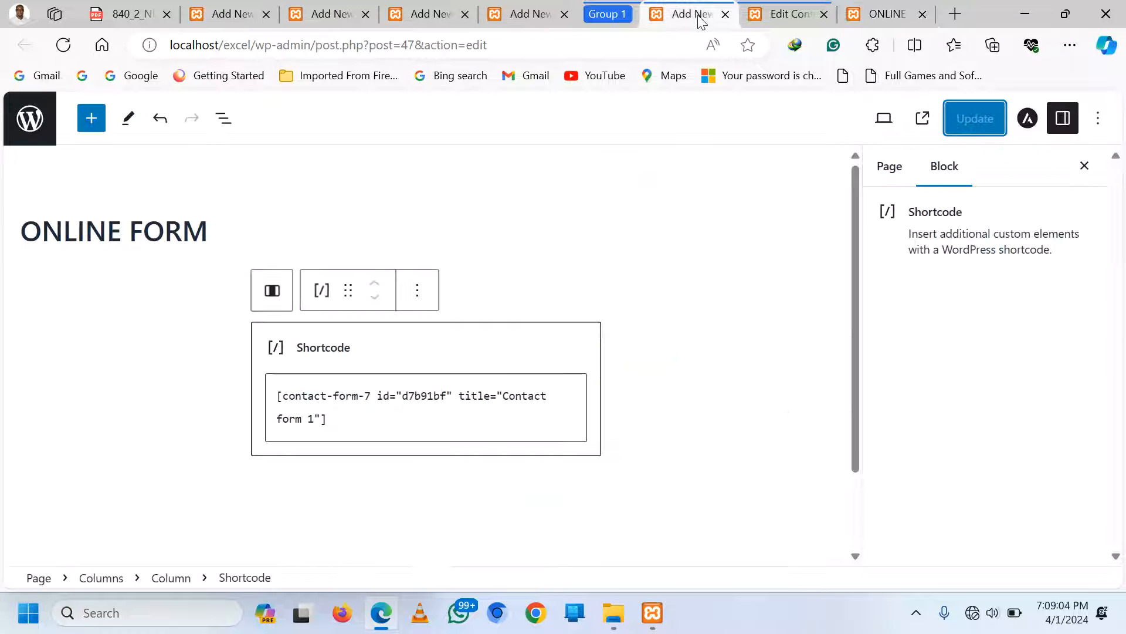
pyautogui.click(612, 17)
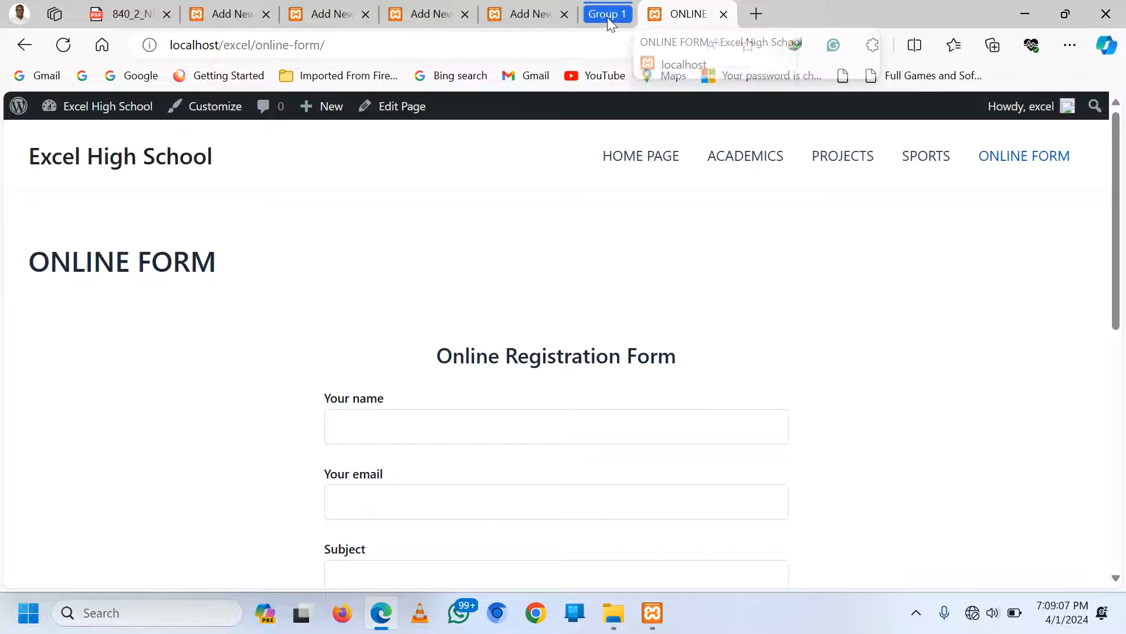
pyautogui.rightClick(607, 17)
pyautogui.click(649, 182)
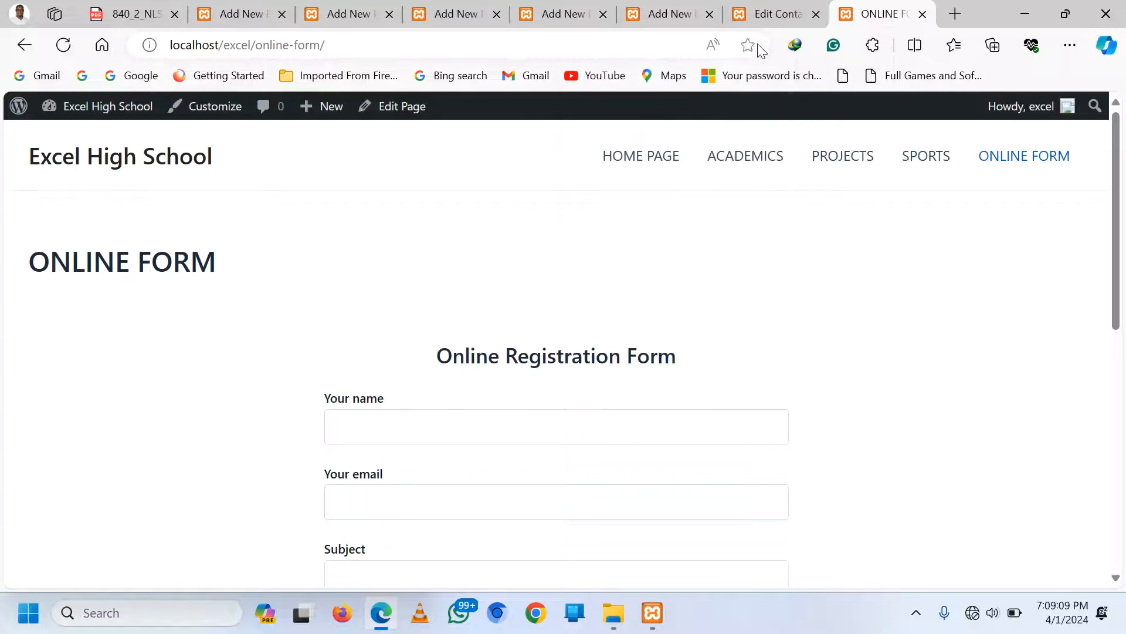
pyautogui.click(773, 13)
# Rename the Subject field label to 'Parents Name' in the form template
pyautogui.scroll(-2, 301, 481)
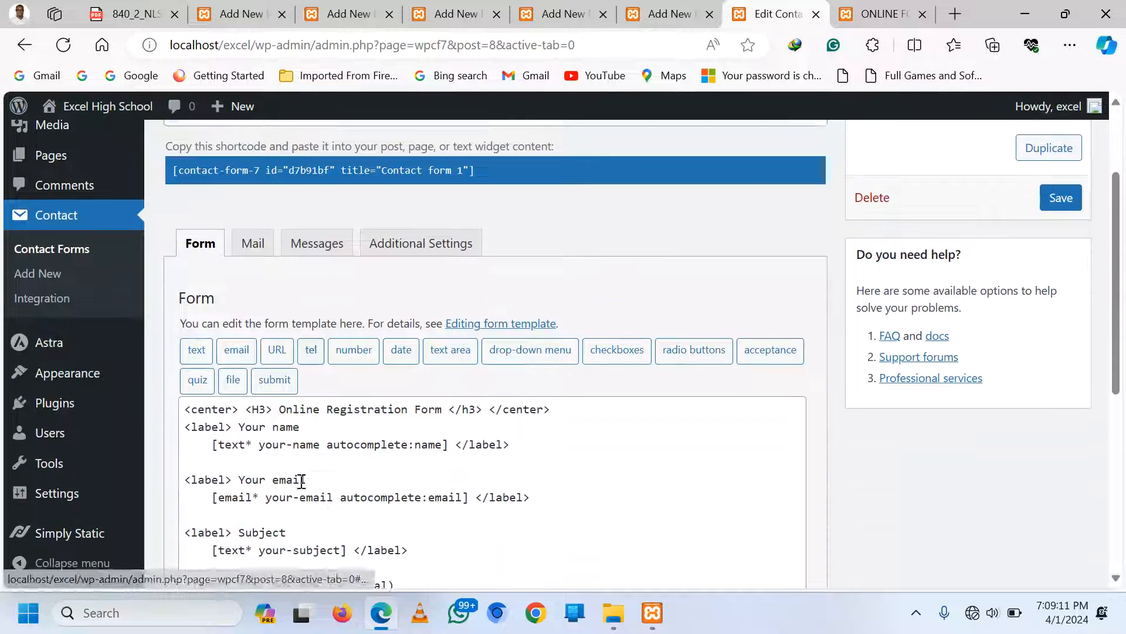
pyautogui.scroll(-1, 301, 481)
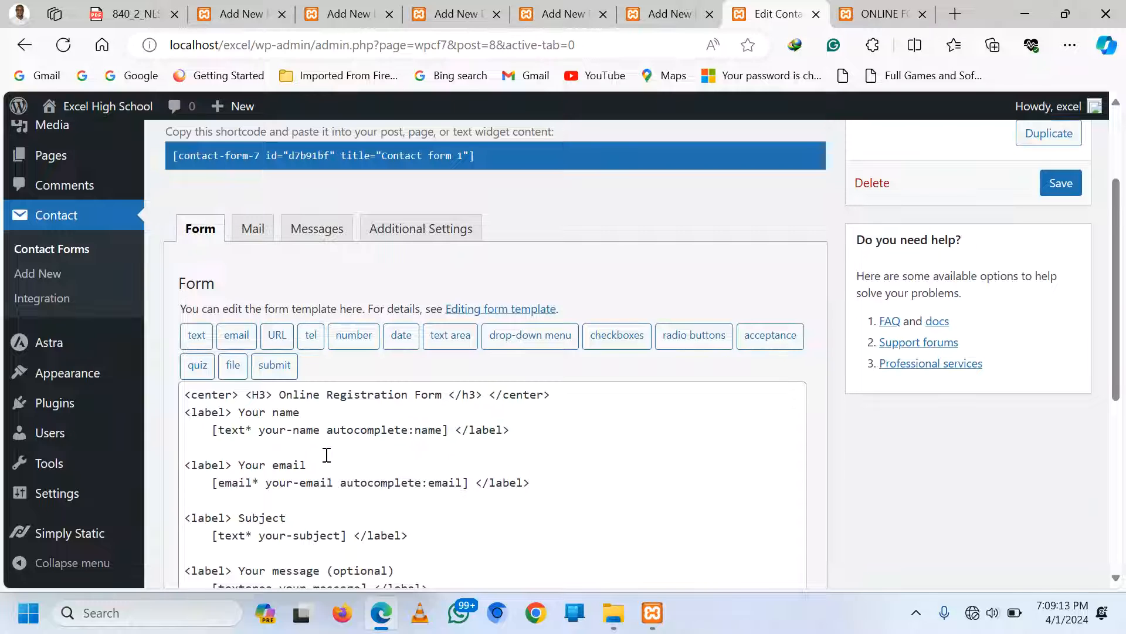
pyautogui.click(271, 466)
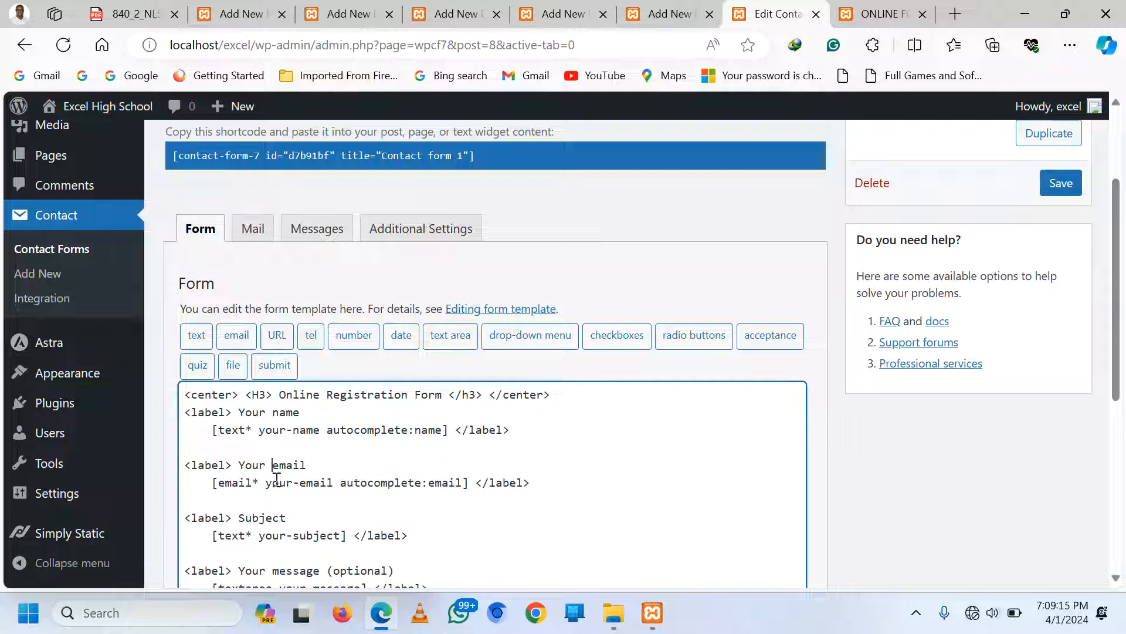
pyautogui.scroll(-1, 277, 478)
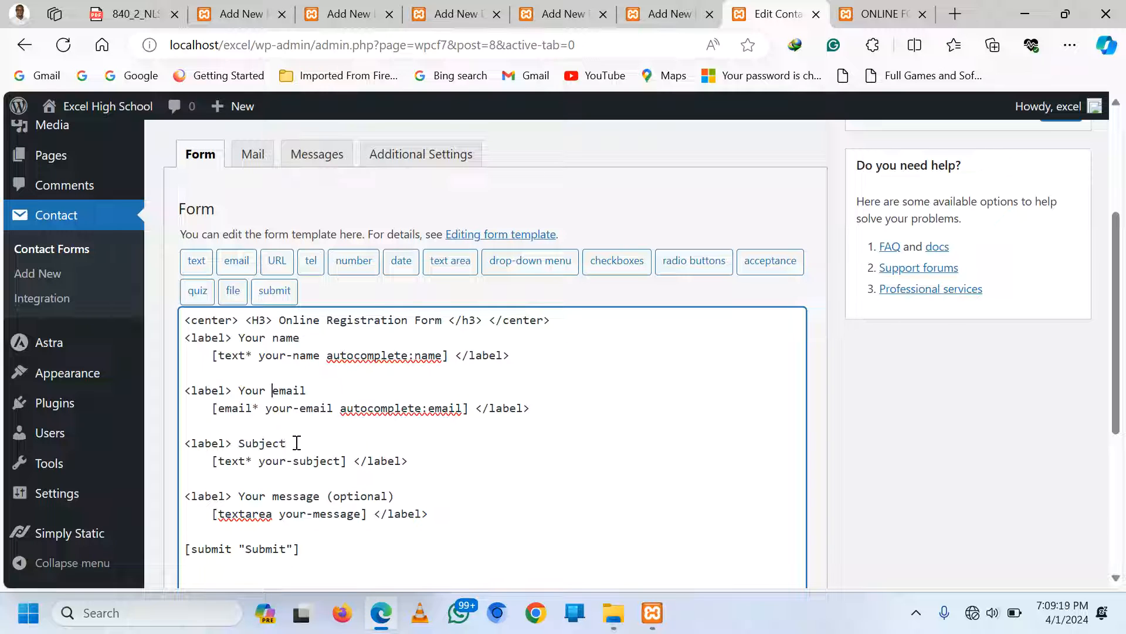
pyautogui.moveTo(287, 443); pyautogui.dragTo(240, 439)
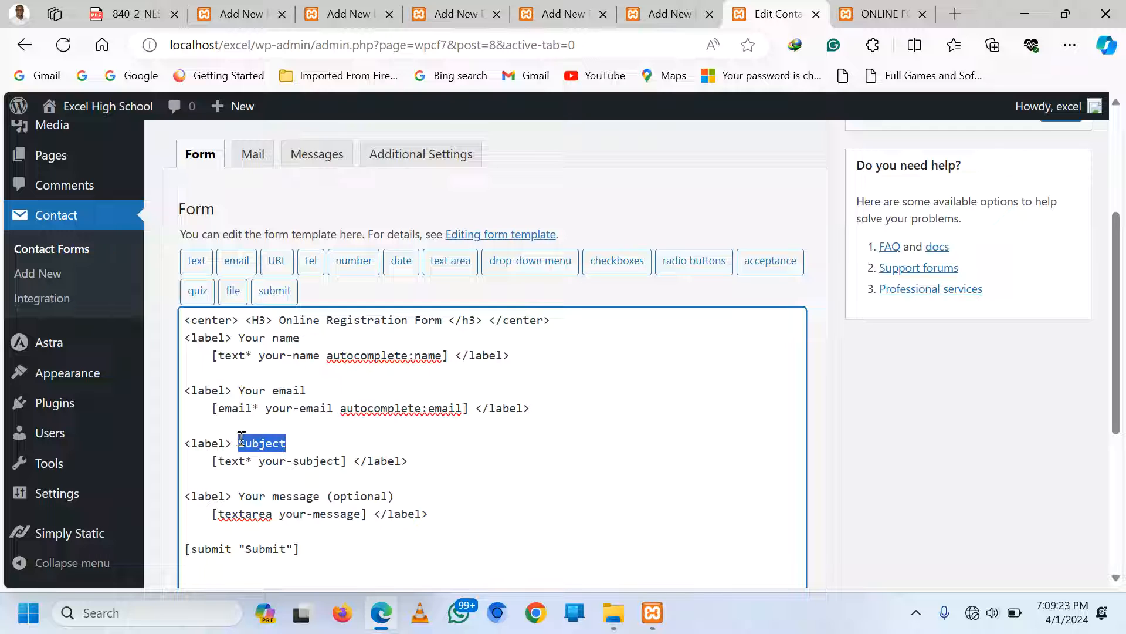
pyautogui.write('Paren')
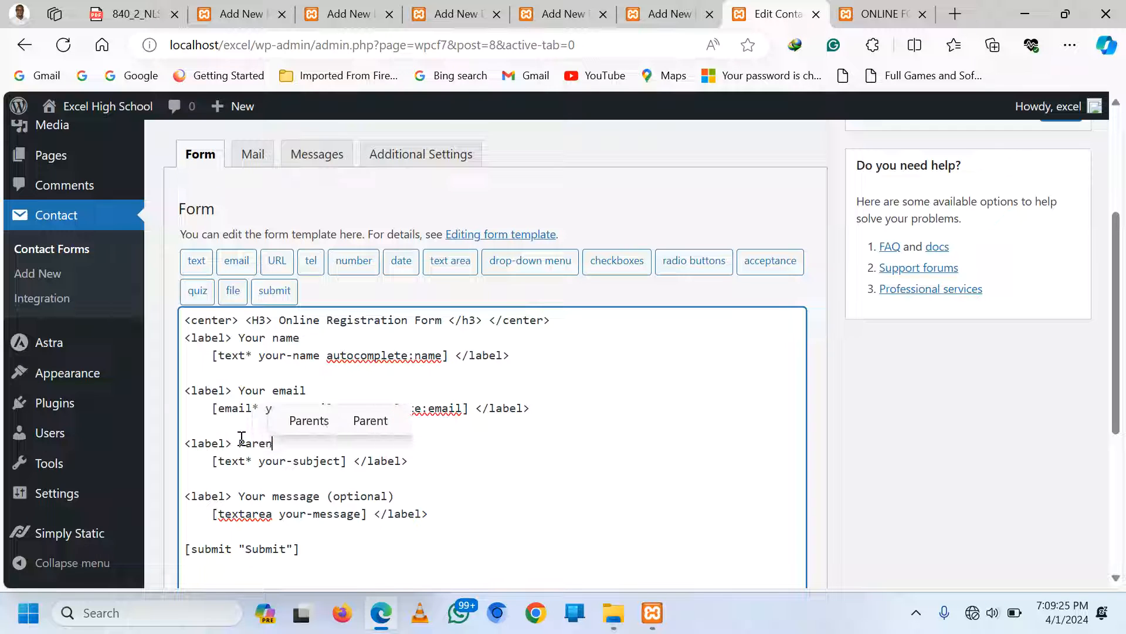
pyautogui.write('ts NAme')
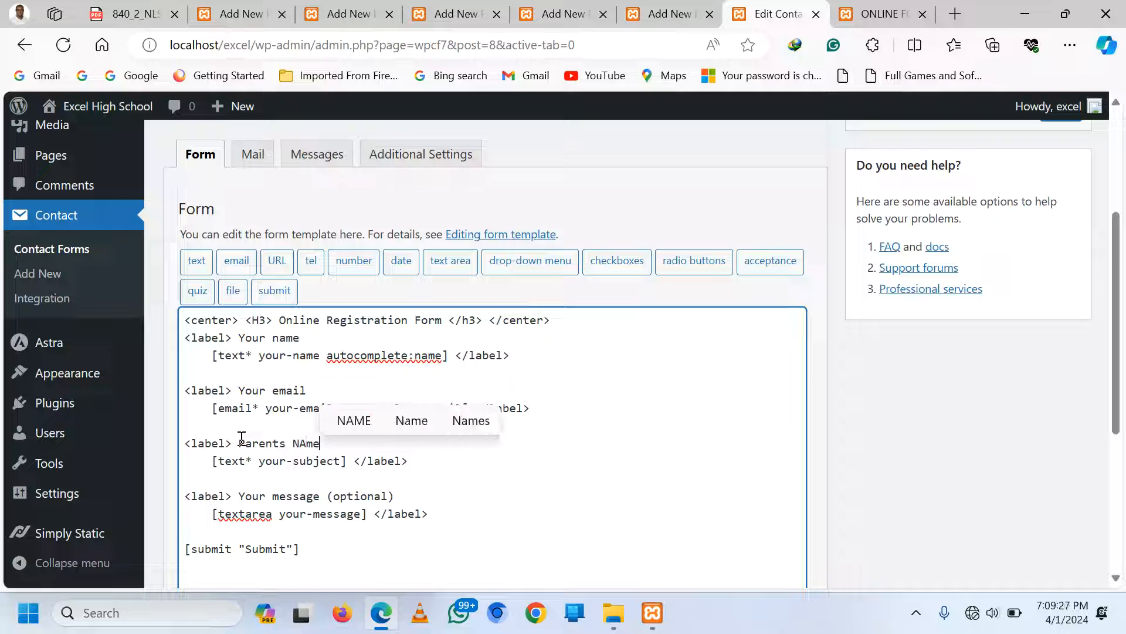
pyautogui.press('BackSpace')
pyautogui.press('BackSpace')
pyautogui.press('BackSpace')
pyautogui.write('ame')
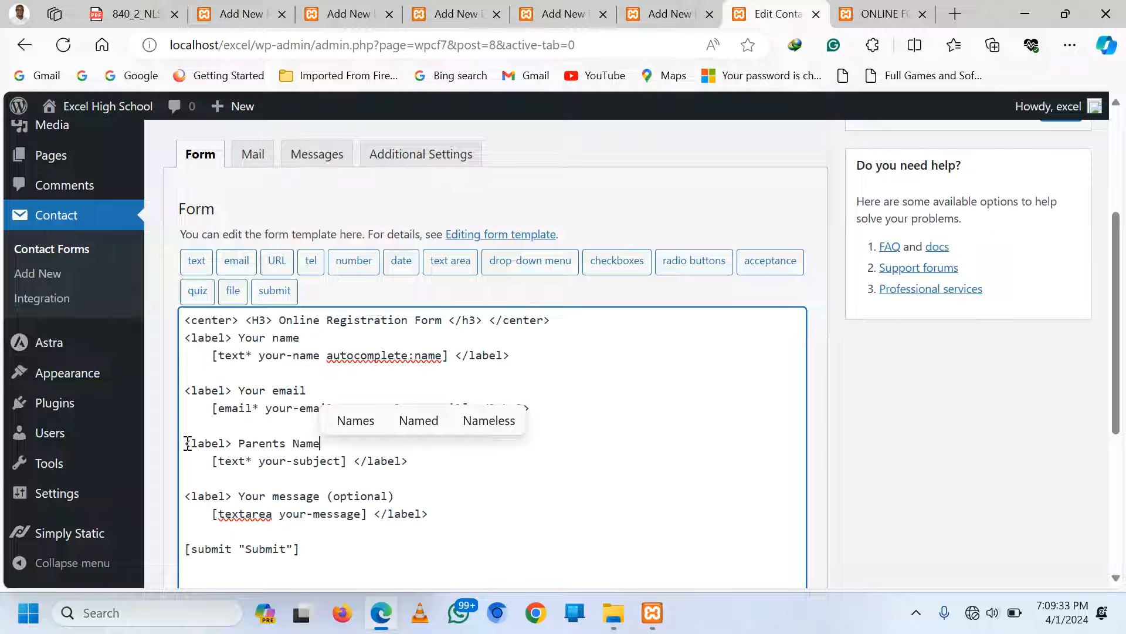
# Duplicate the Parents Name block and relabel the copy 'Parents Contact'
pyautogui.moveTo(187, 443); pyautogui.dragTo(414, 457)
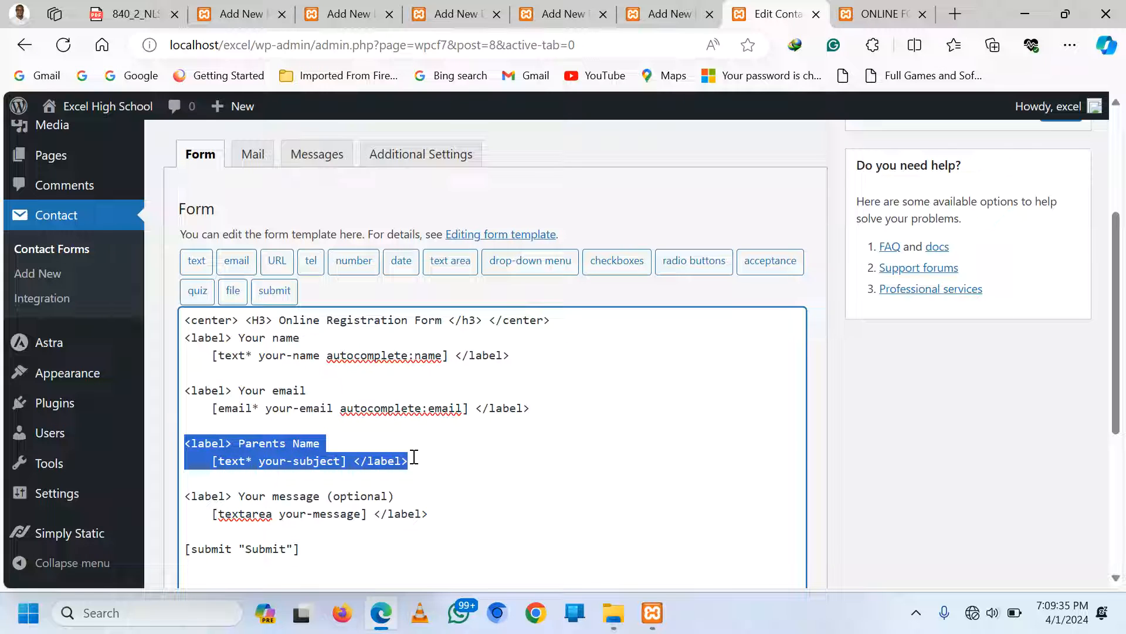
pyautogui.click(421, 463)
pyautogui.press('Return')
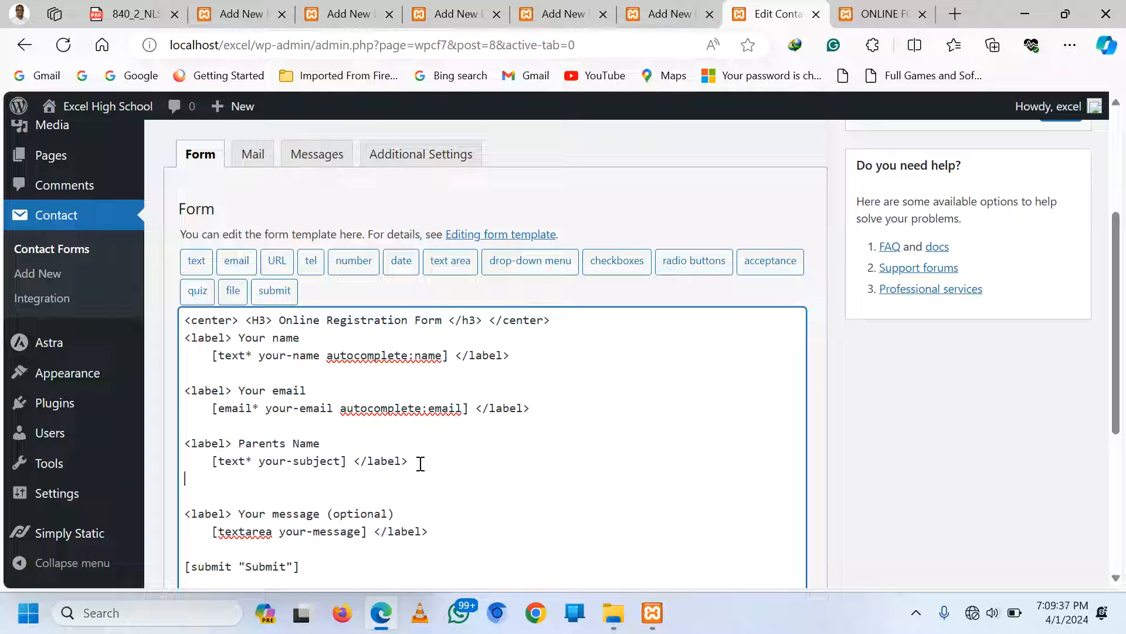
pyautogui.hotkey('ctrl', 'v')
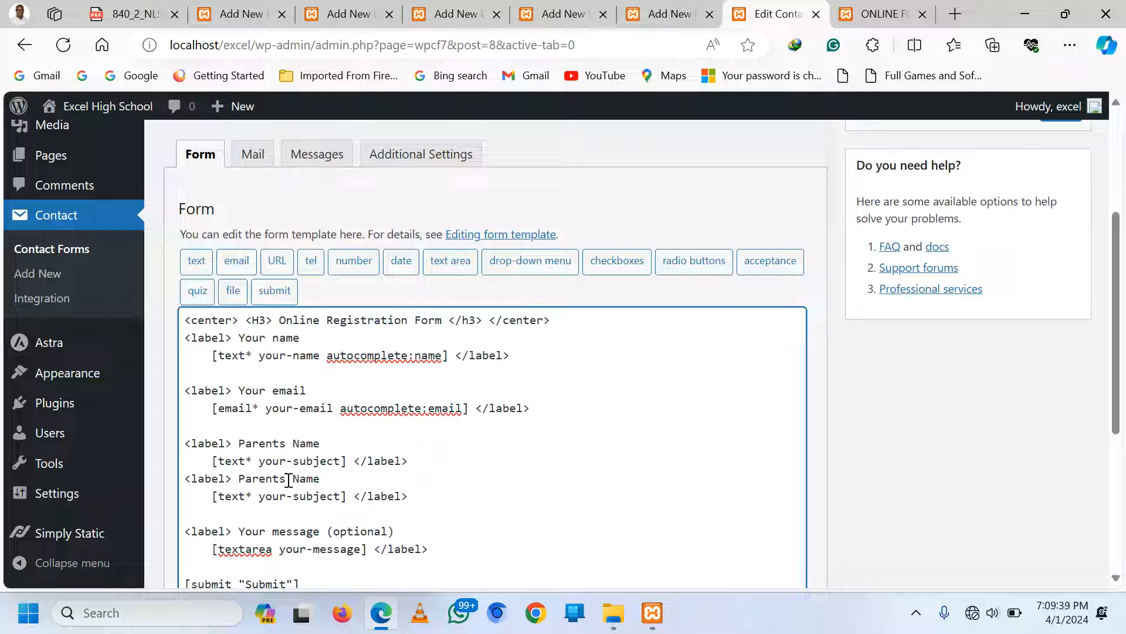
pyautogui.moveTo(322, 479); pyautogui.dragTo(296, 478)
pyautogui.write('Contact')
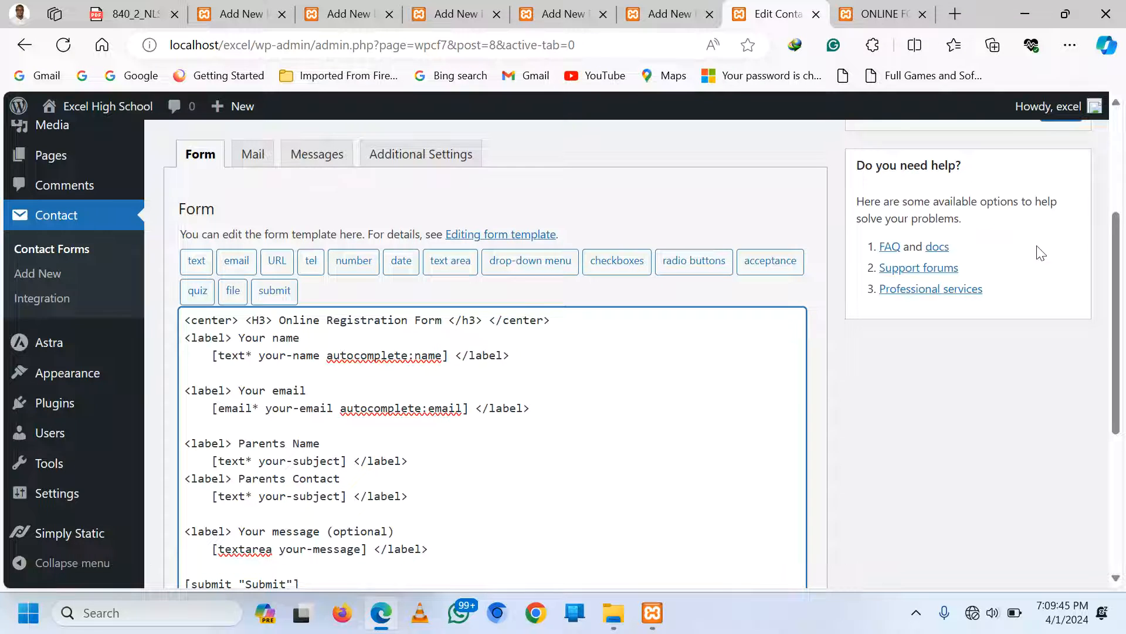
pyautogui.scroll(3, 1016, 302)
pyautogui.scroll(1, 1018, 307)
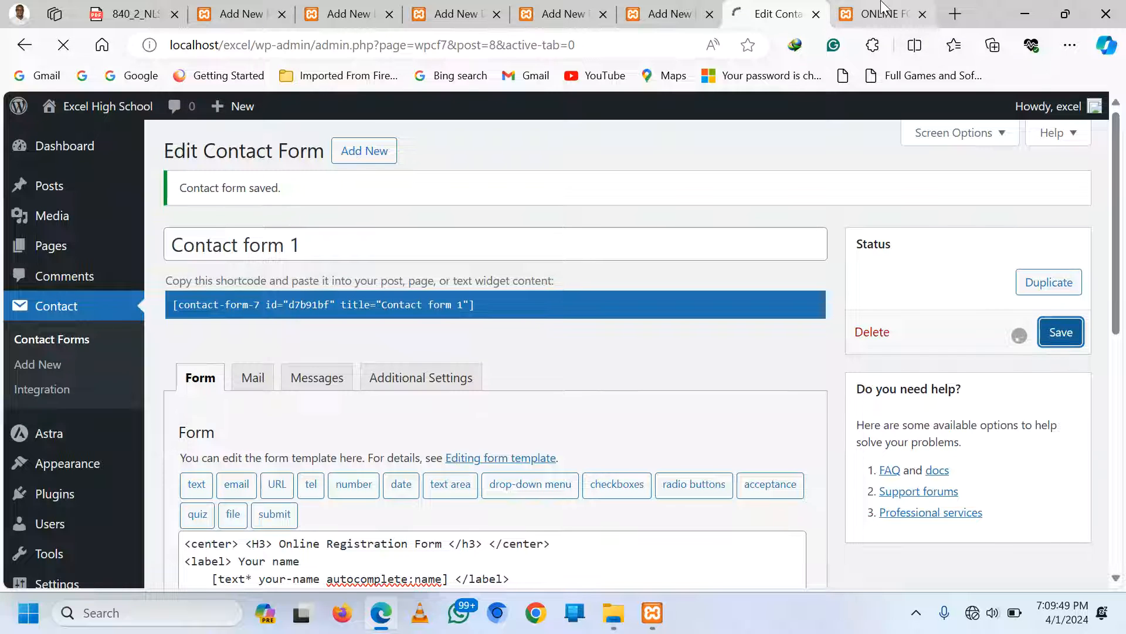
pyautogui.moveTo(882, 7)
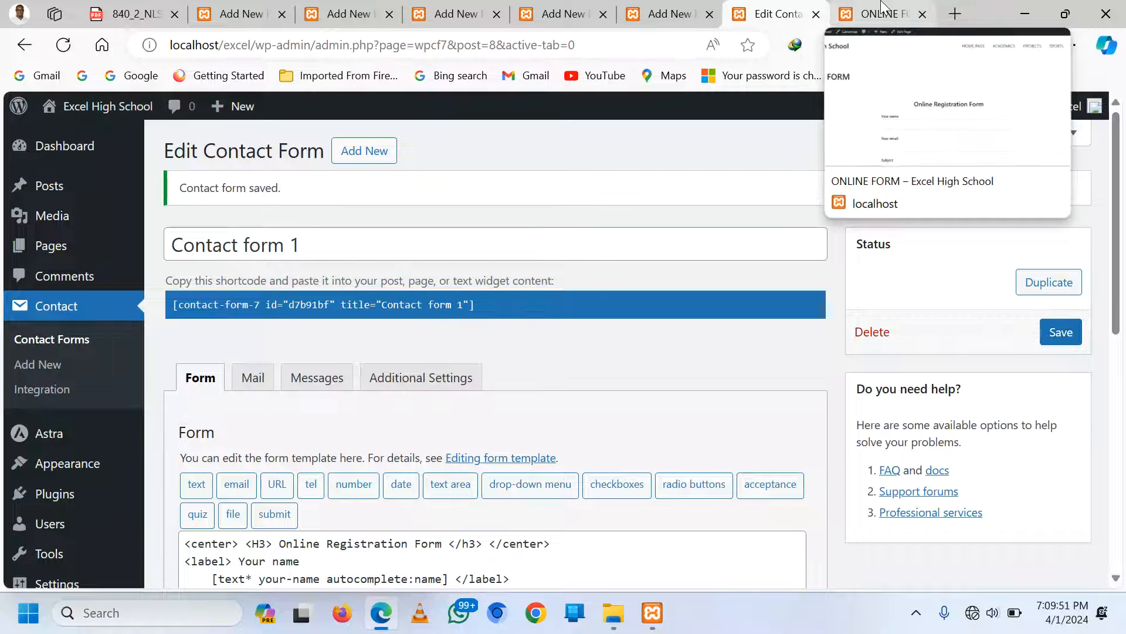
pyautogui.click(883, 9)
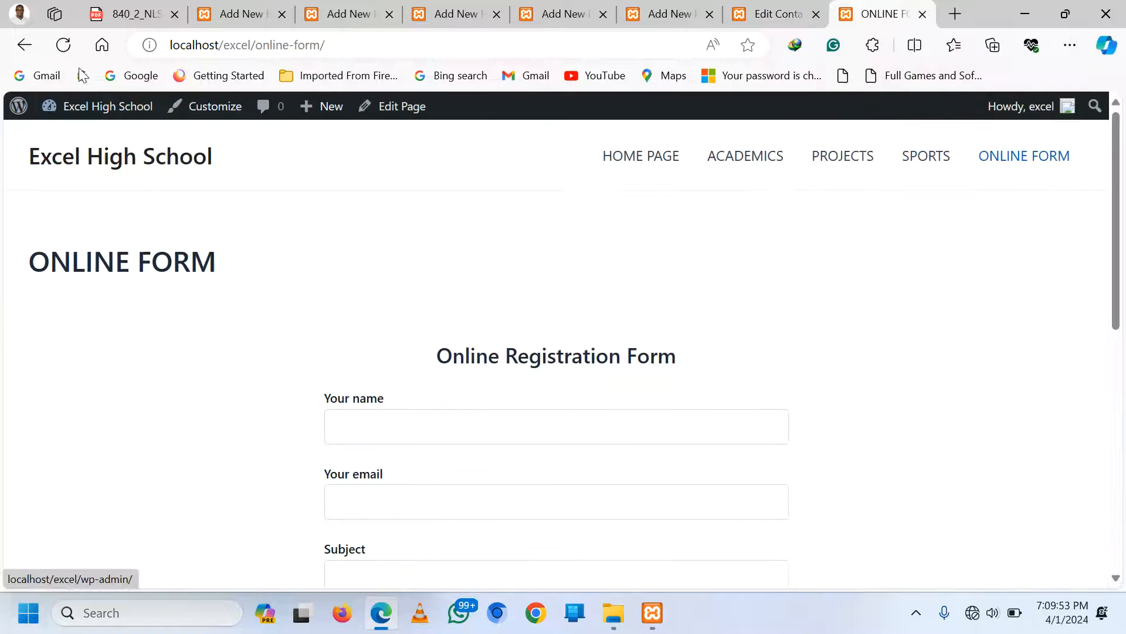
pyautogui.click(63, 45)
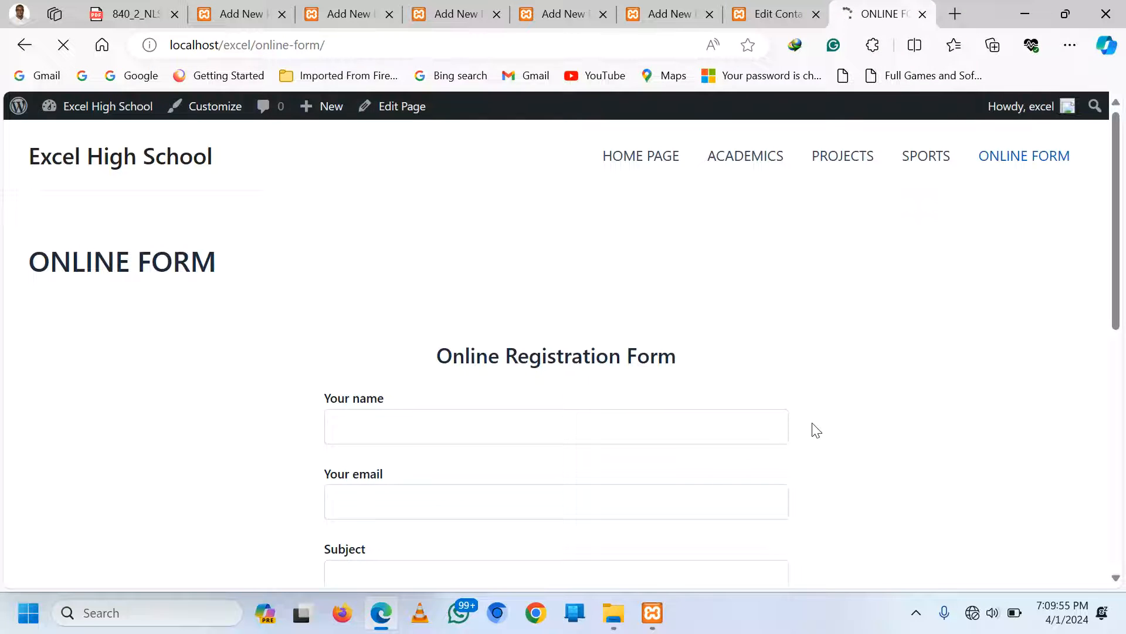
pyautogui.scroll(-2, 790, 428)
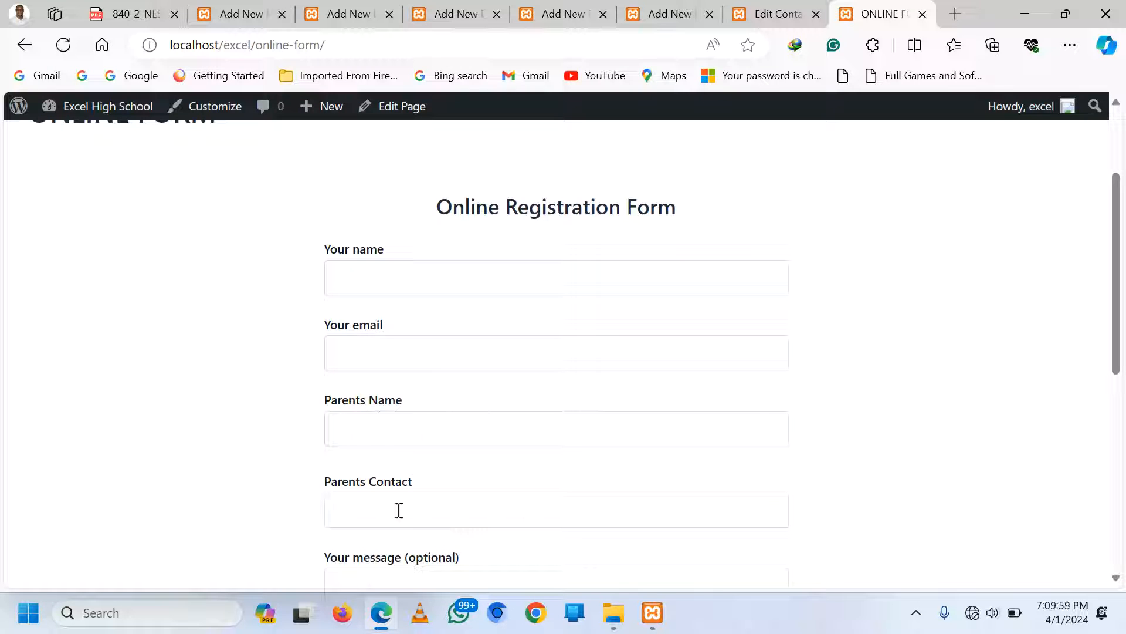
pyautogui.click(423, 514)
pyautogui.scroll(-2, 645, 352)
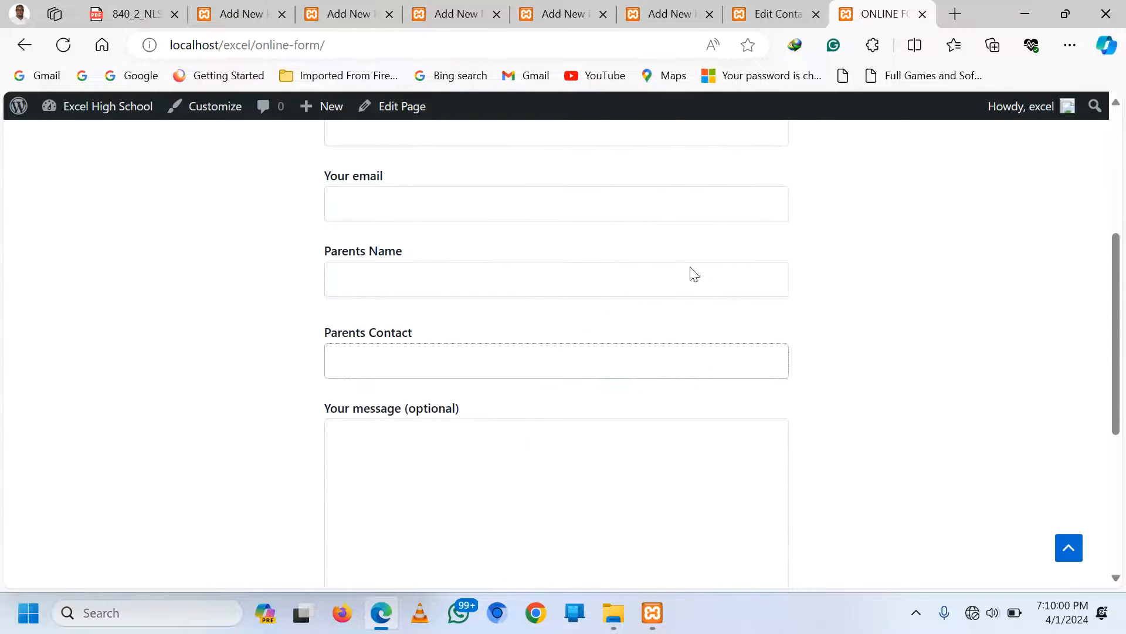
pyautogui.click(766, 12)
pyautogui.scroll(-3, 322, 440)
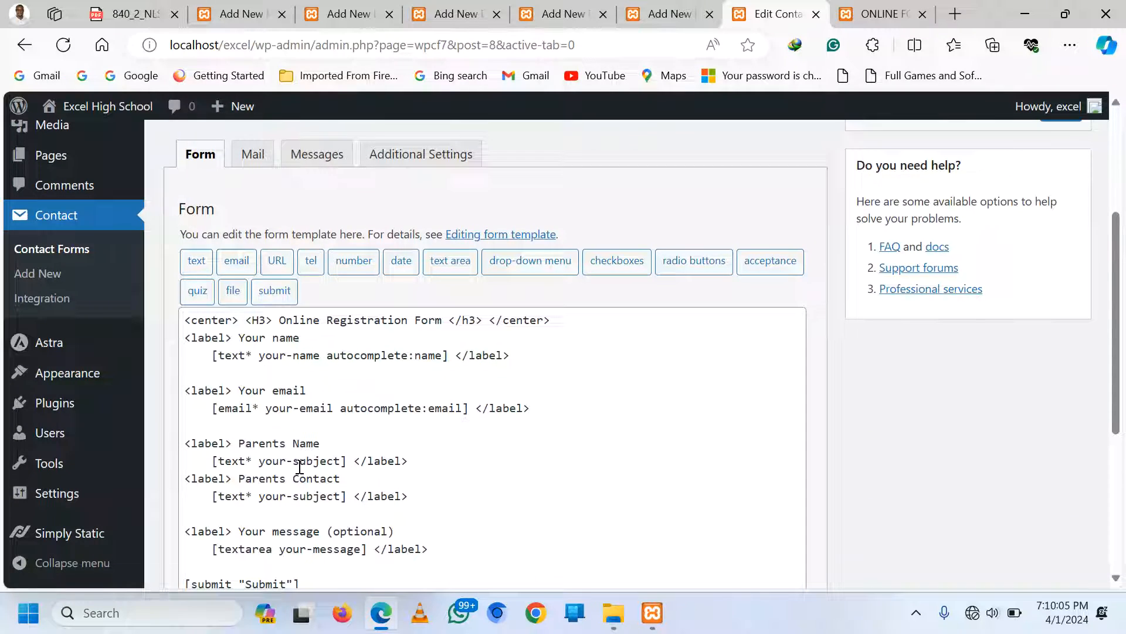
# Begin a new <label> line directly below the Parents Contact field
pyautogui.scroll(-1, 299, 466)
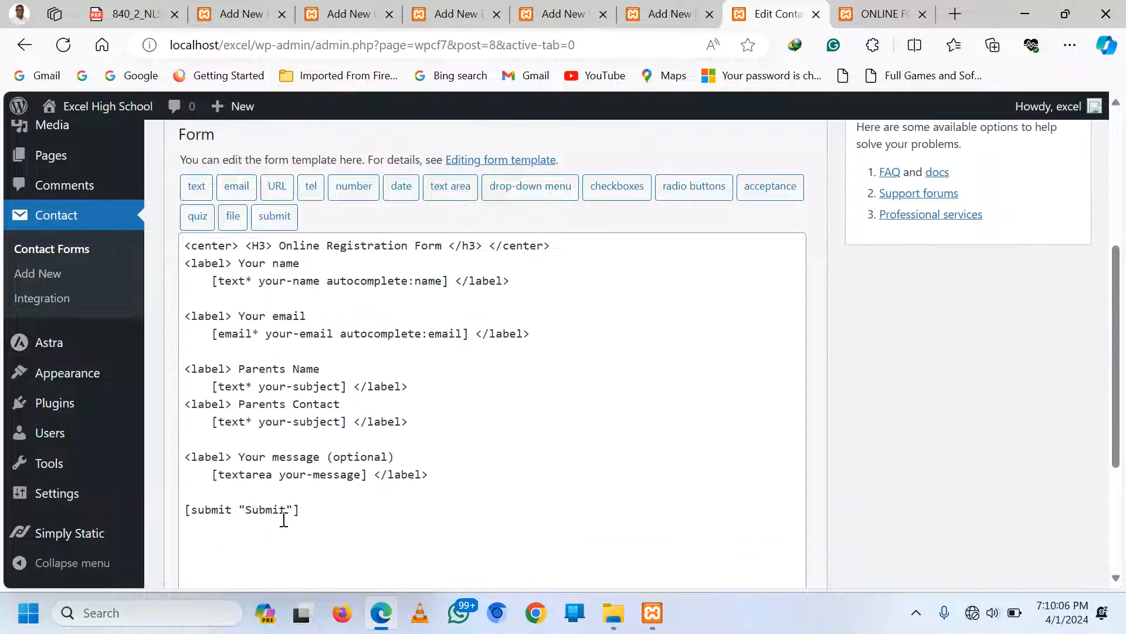
pyautogui.click(424, 424)
pyautogui.press('Return')
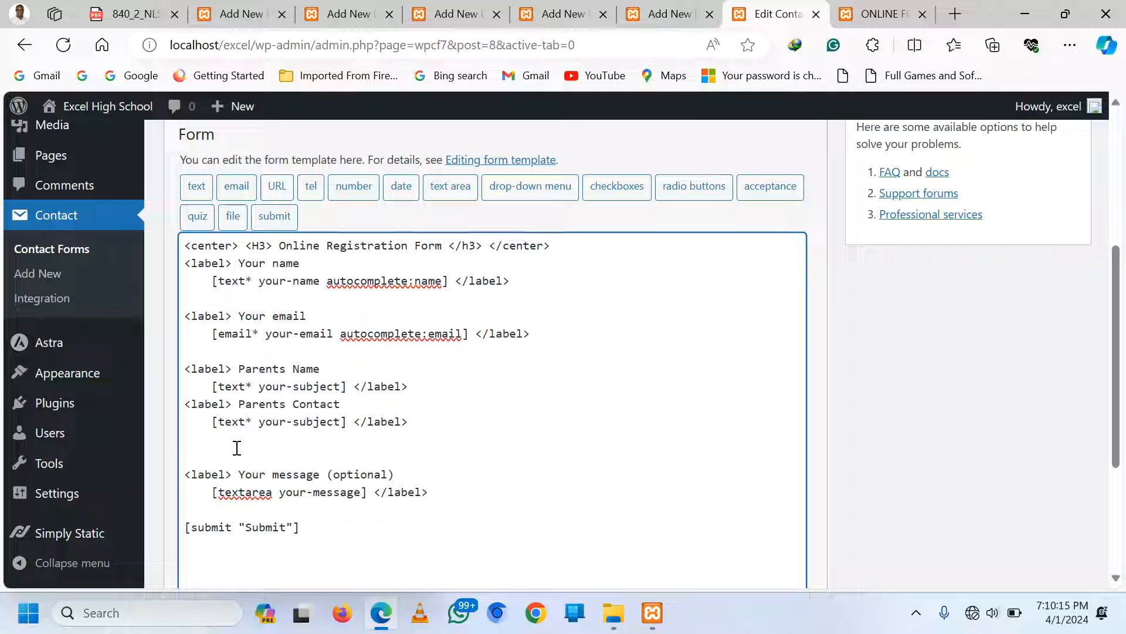
pyautogui.write('<label')
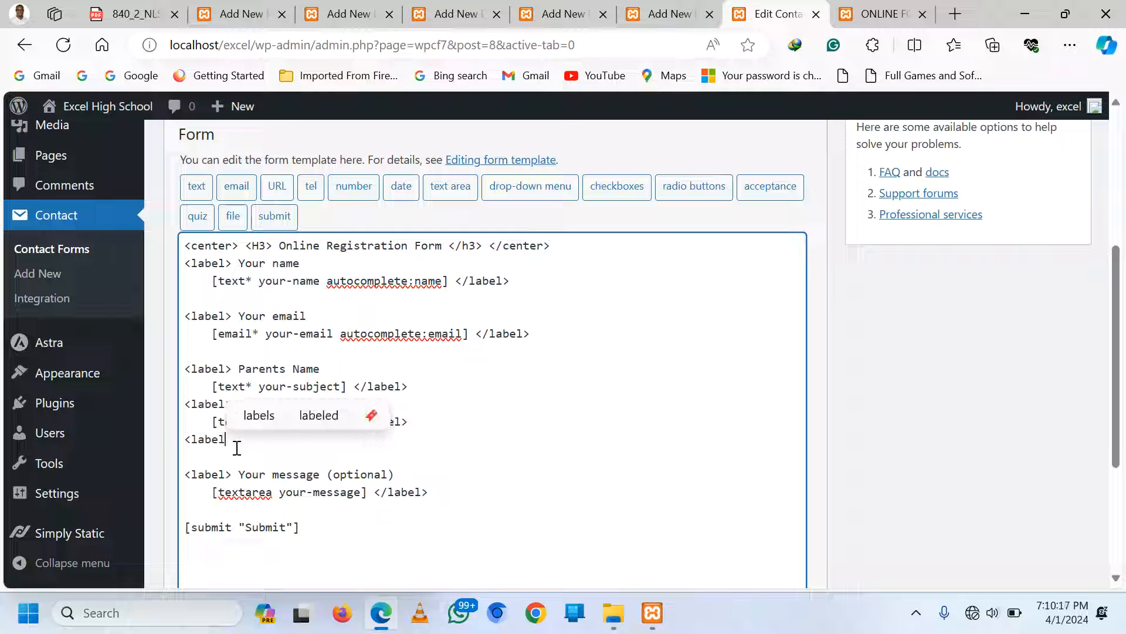
pyautogui.write('>')
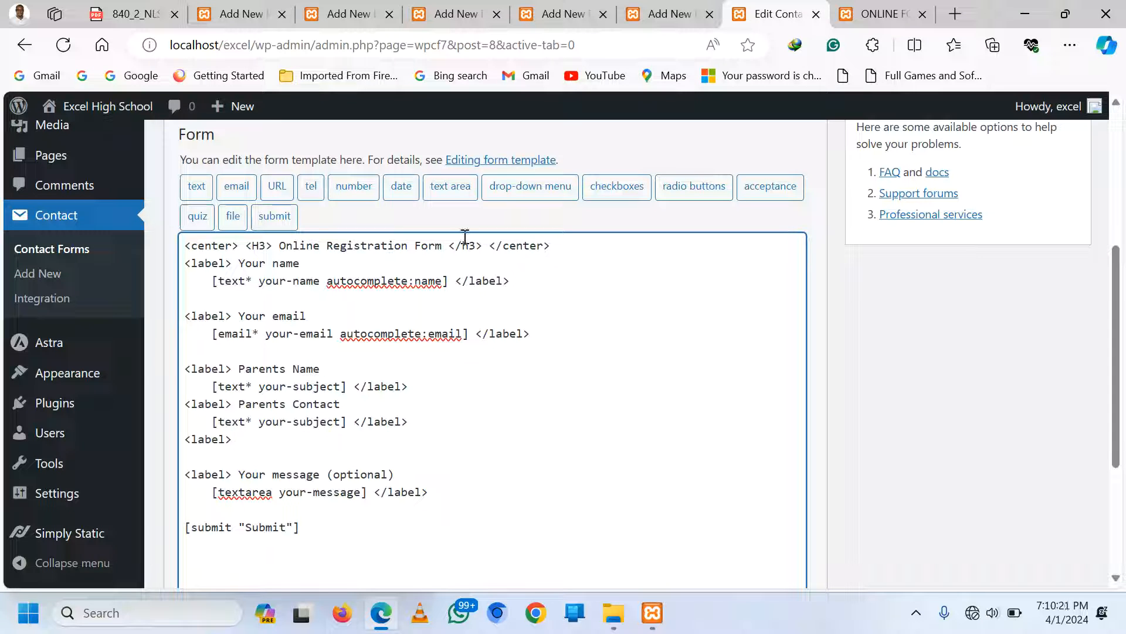
# Insert a Male/Female radio-button tag, close it with </label>, and start a new line
pyautogui.click(680, 194)
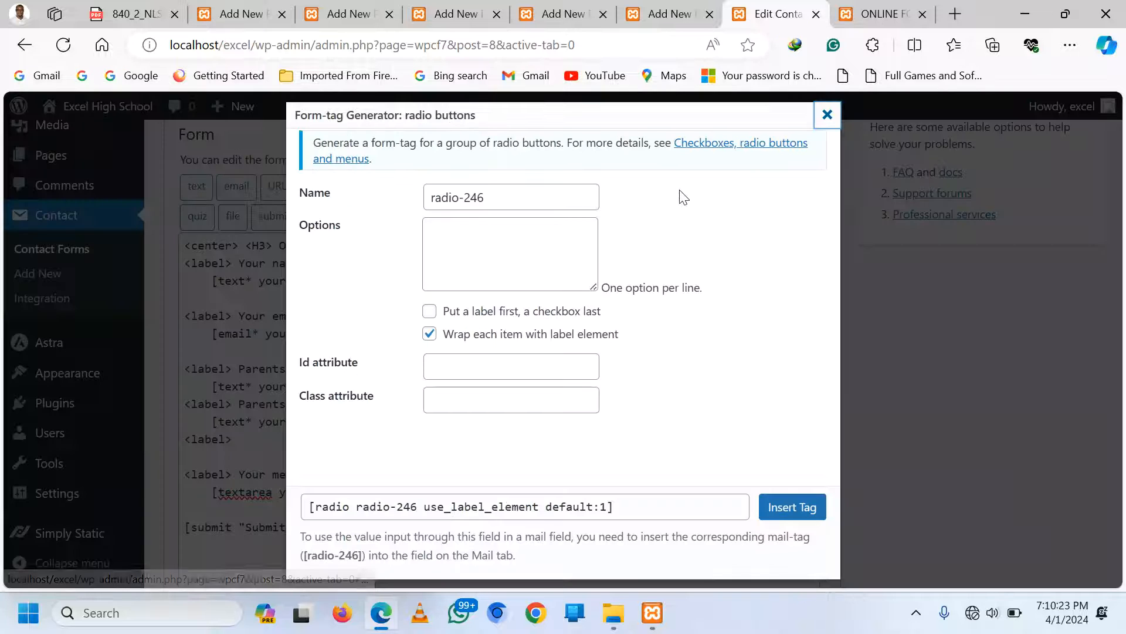
pyautogui.click(440, 230)
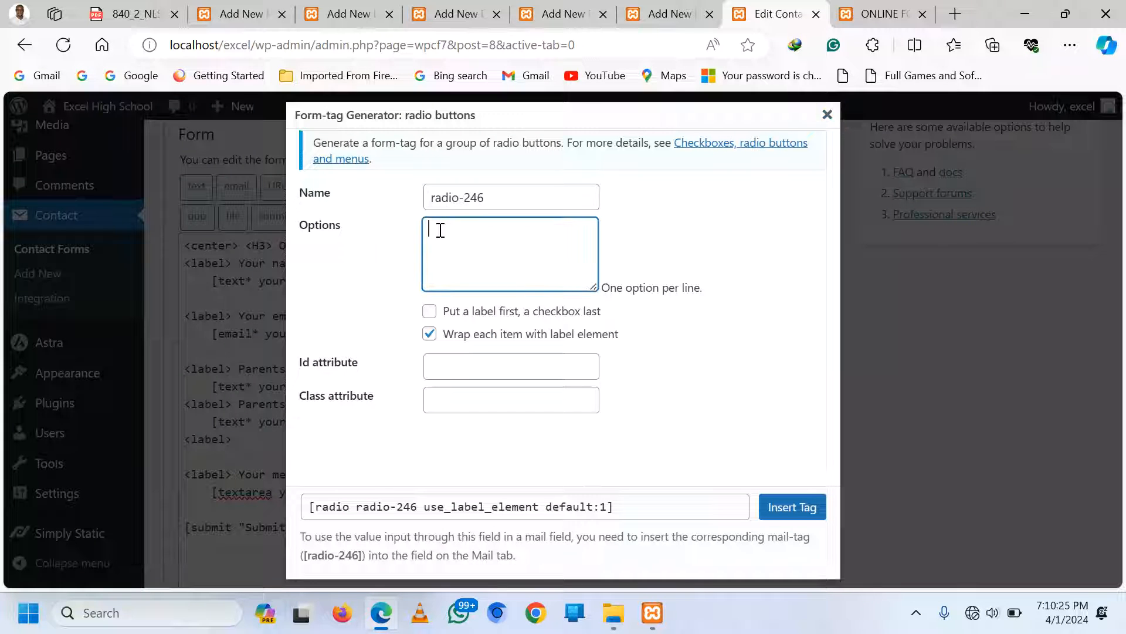
pyautogui.write('MAl')
pyautogui.write('le')
pyautogui.press('Return')
pyautogui.write('Female')
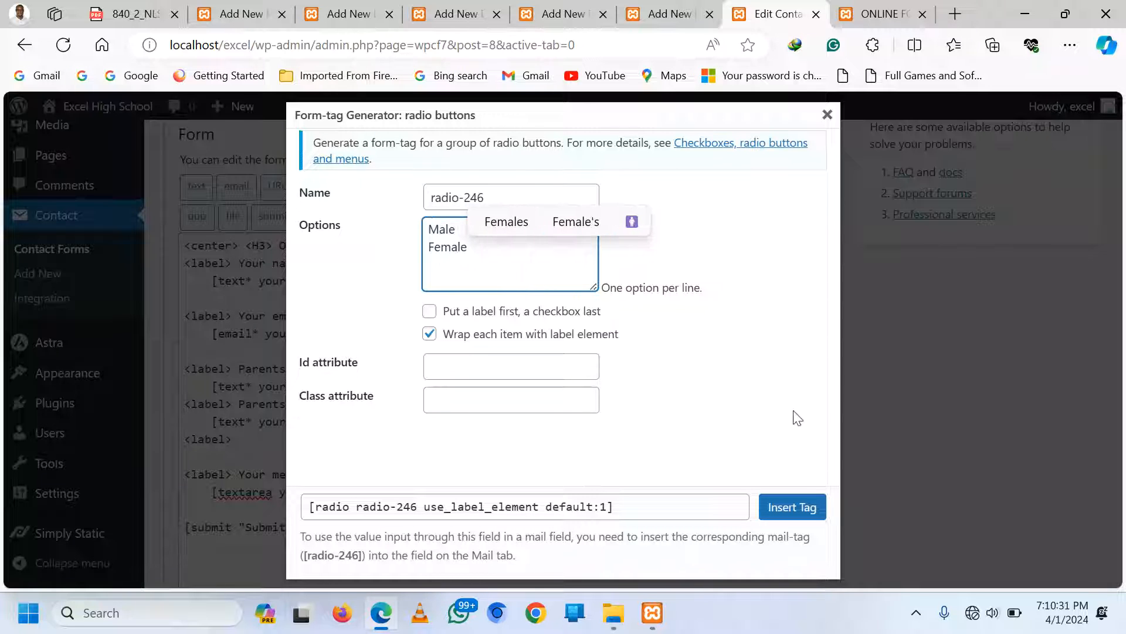
pyautogui.click(806, 508)
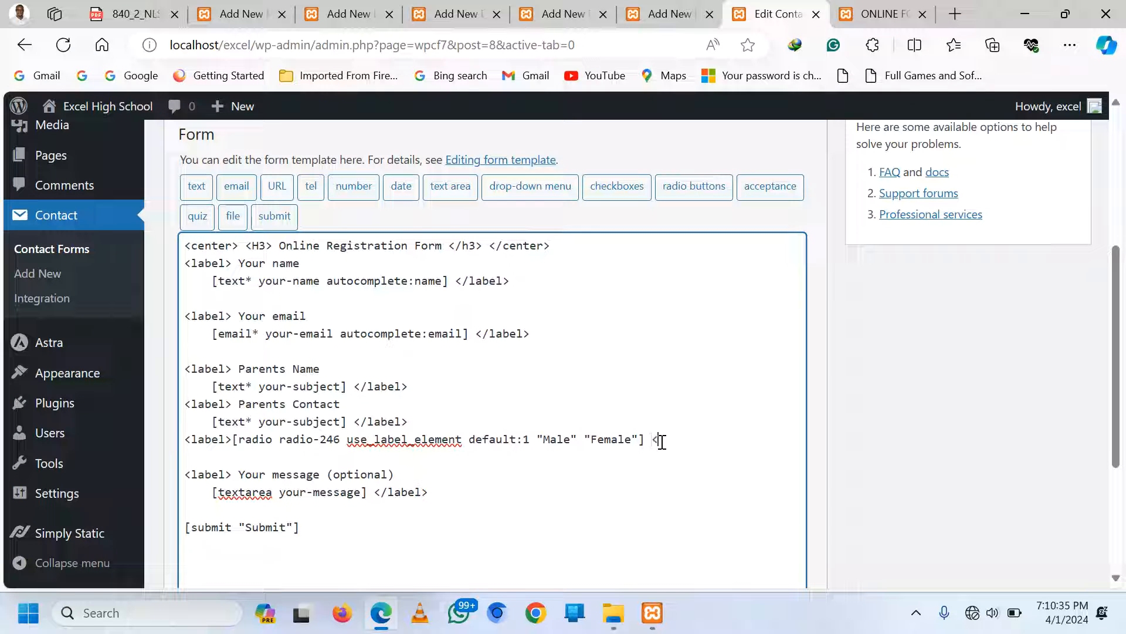
pyautogui.write('</la')
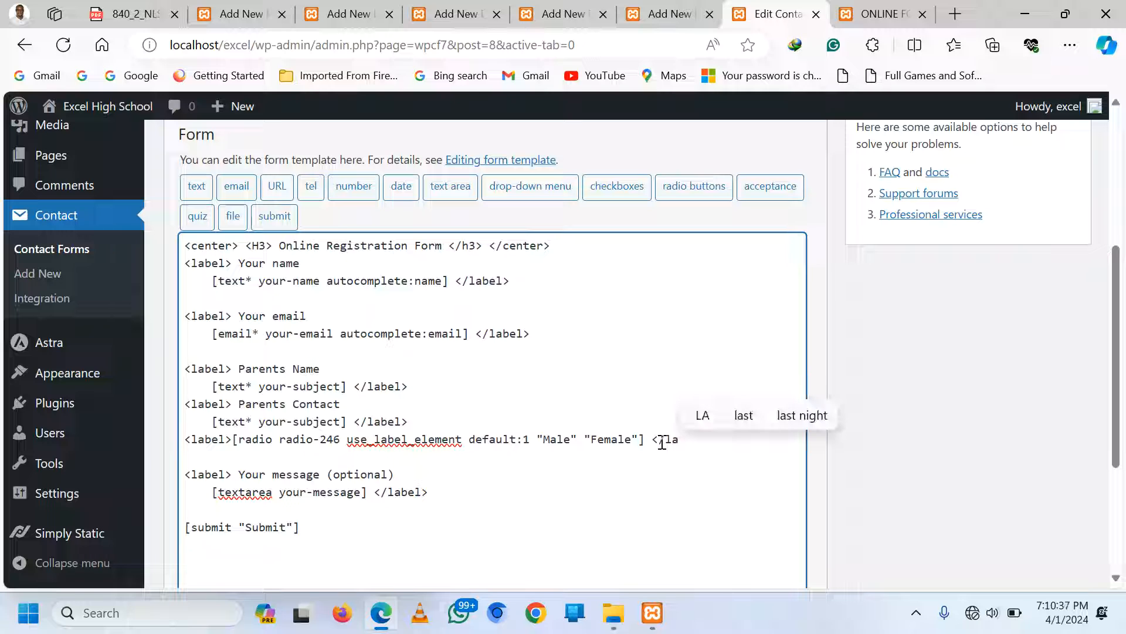
pyautogui.write('bel>')
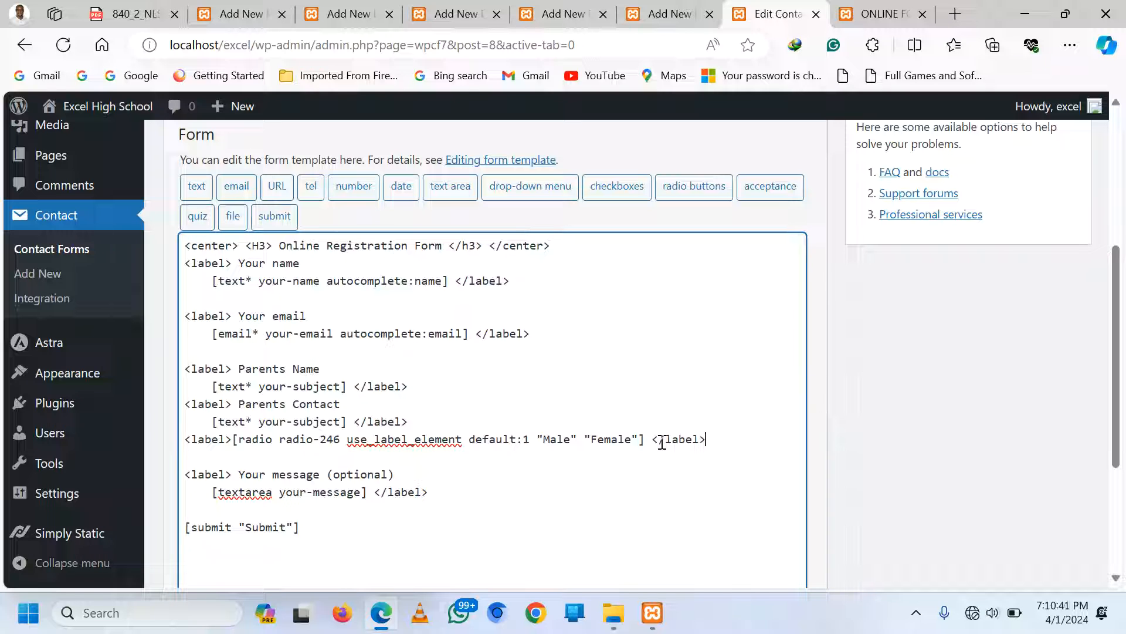
pyautogui.press('Return')
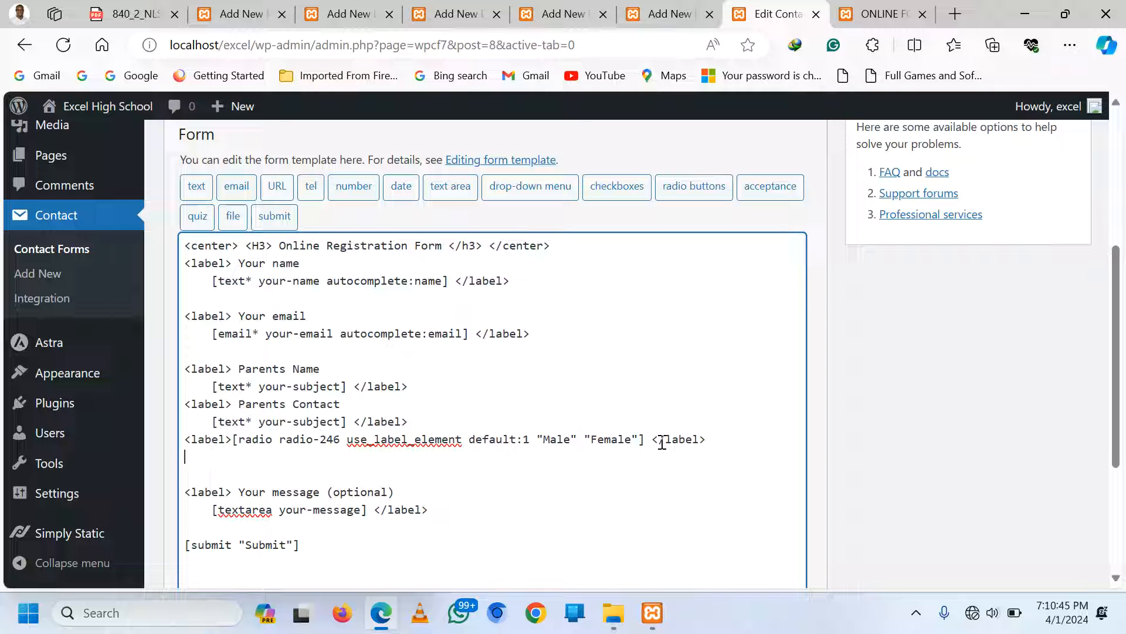
# Add a '<label> Hobbies' line below the gender radios, followed by a fresh line
pyautogui.write('<label')
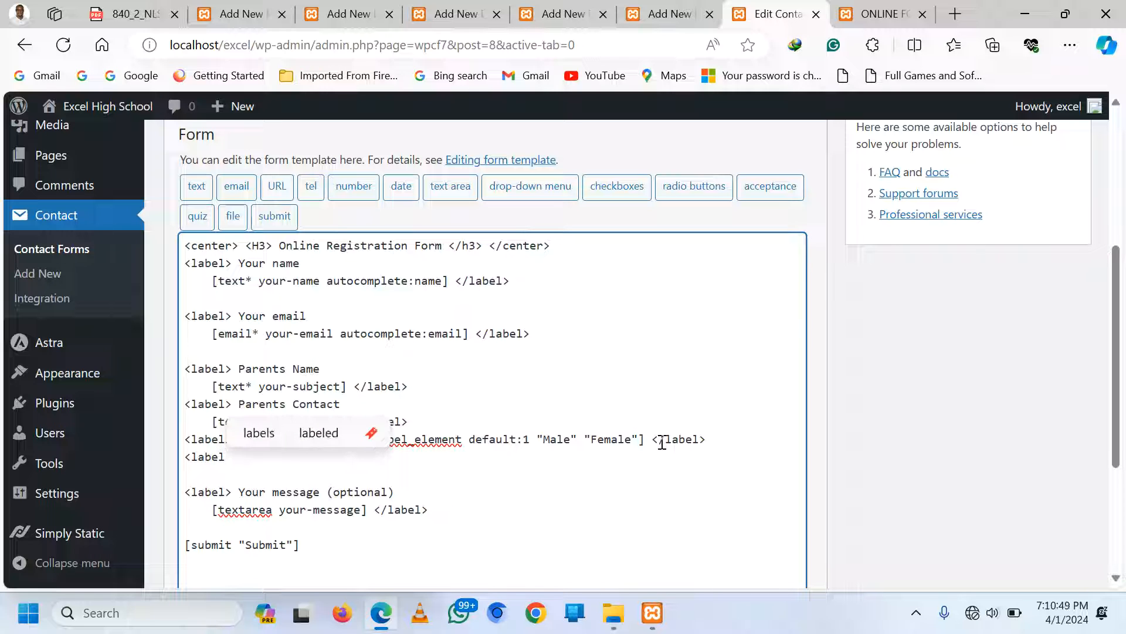
pyautogui.write('>')
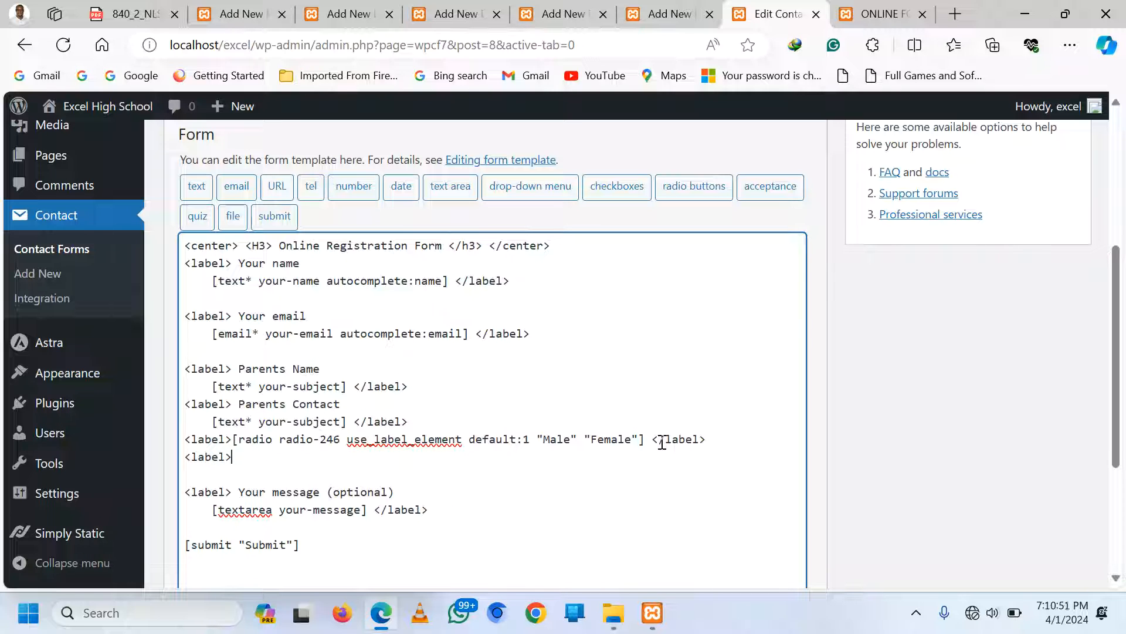
pyautogui.press('Return')
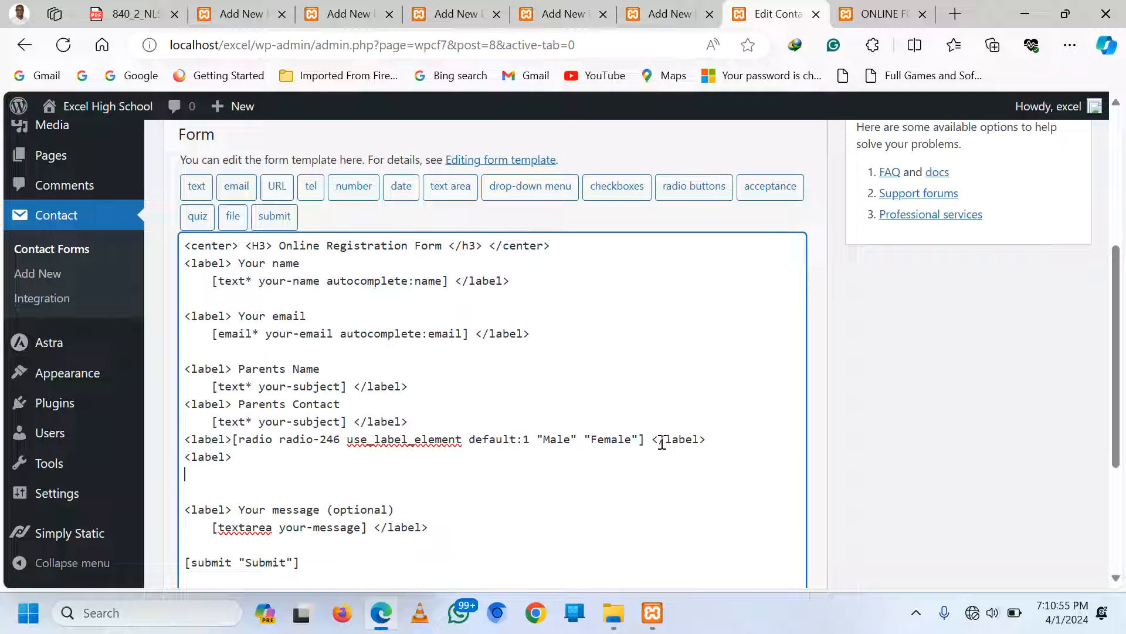
pyautogui.press('BackSpace')
pyautogui.press('BackSpace')
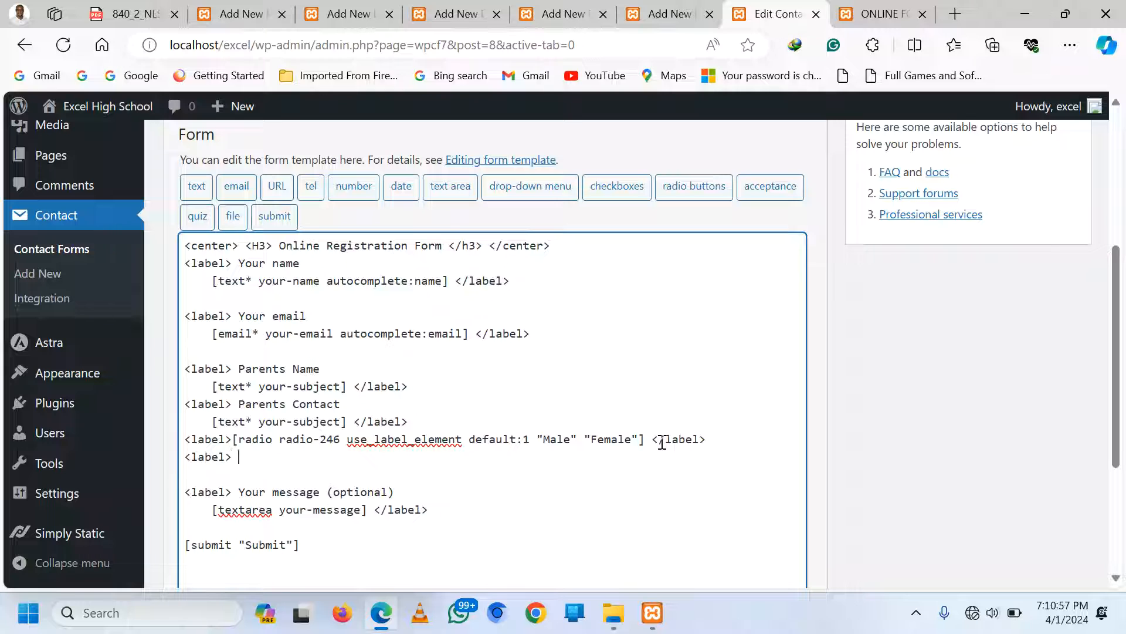
pyautogui.write('Hob')
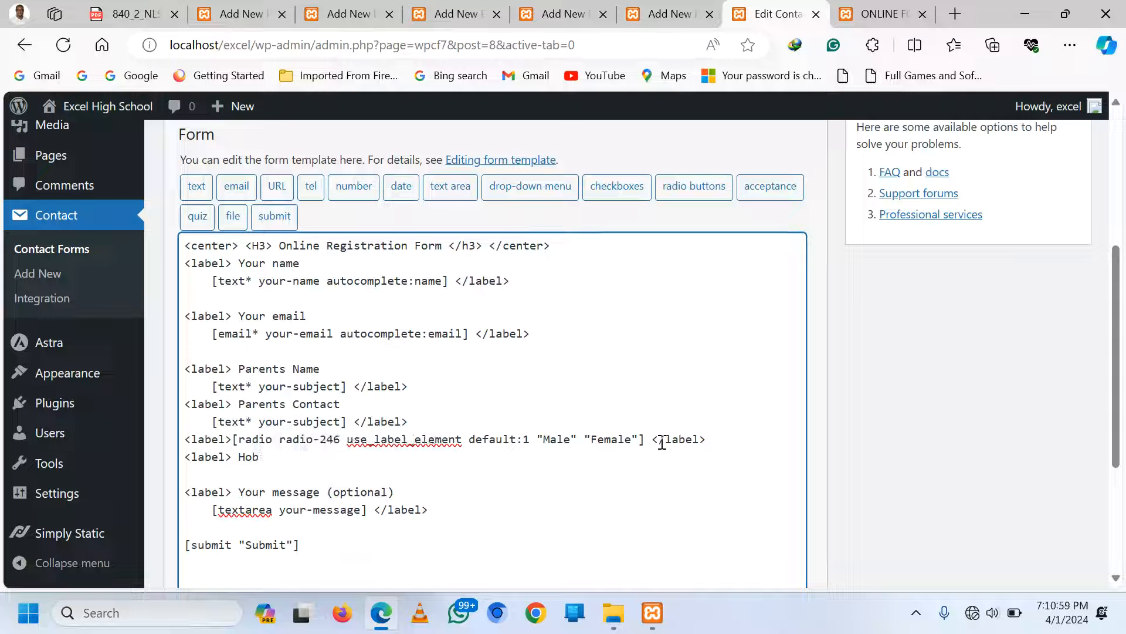
pyautogui.write('bies')
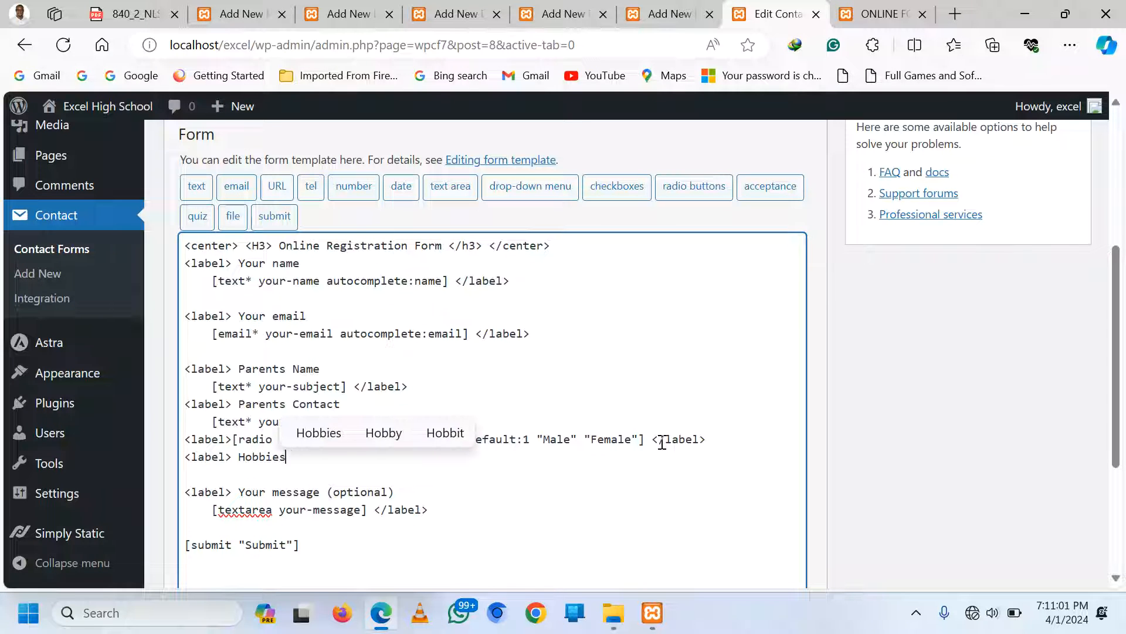
pyautogui.press('Return')
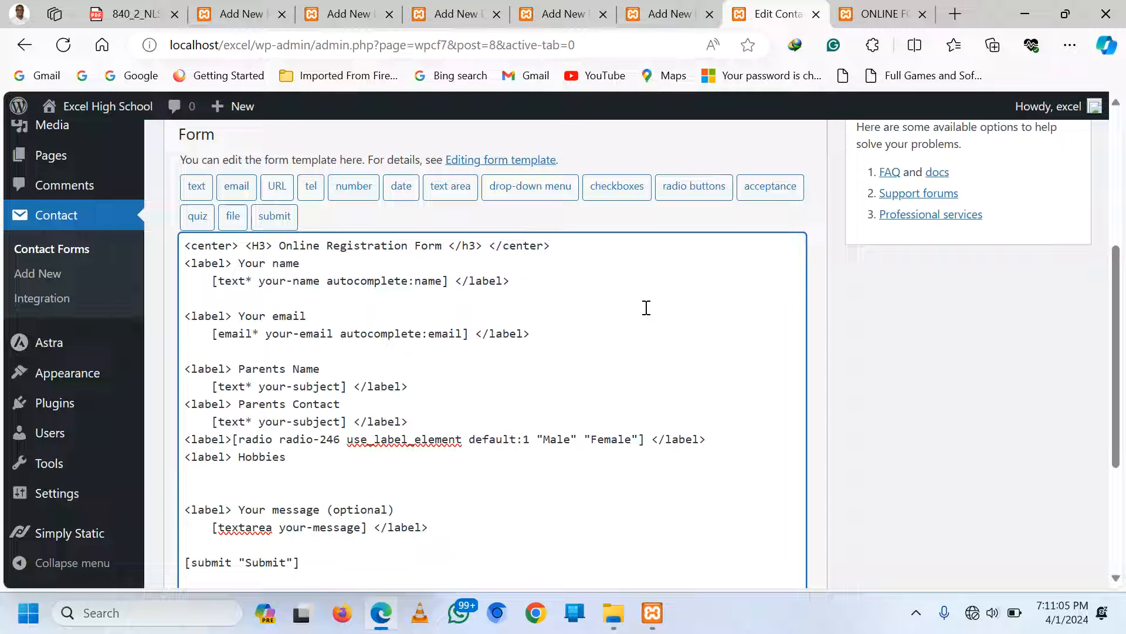
# Insert a checkbox tag with Swimming, Reading and Dancing options under the Hobbies label
pyautogui.click(603, 187)
pyautogui.click(459, 260)
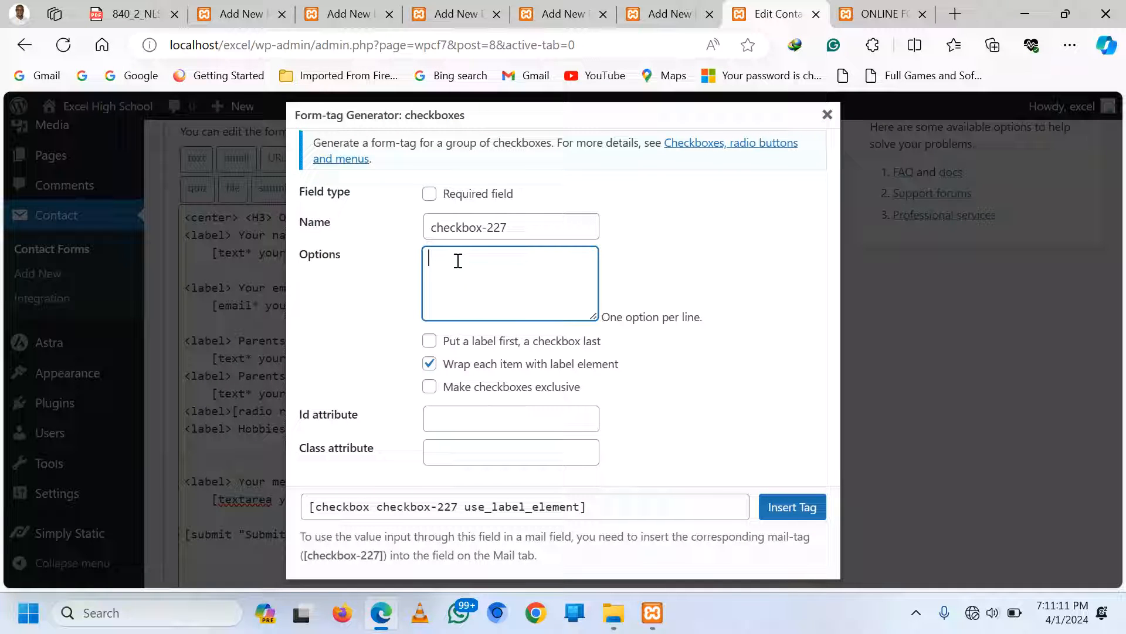
pyautogui.write('Swimmi')
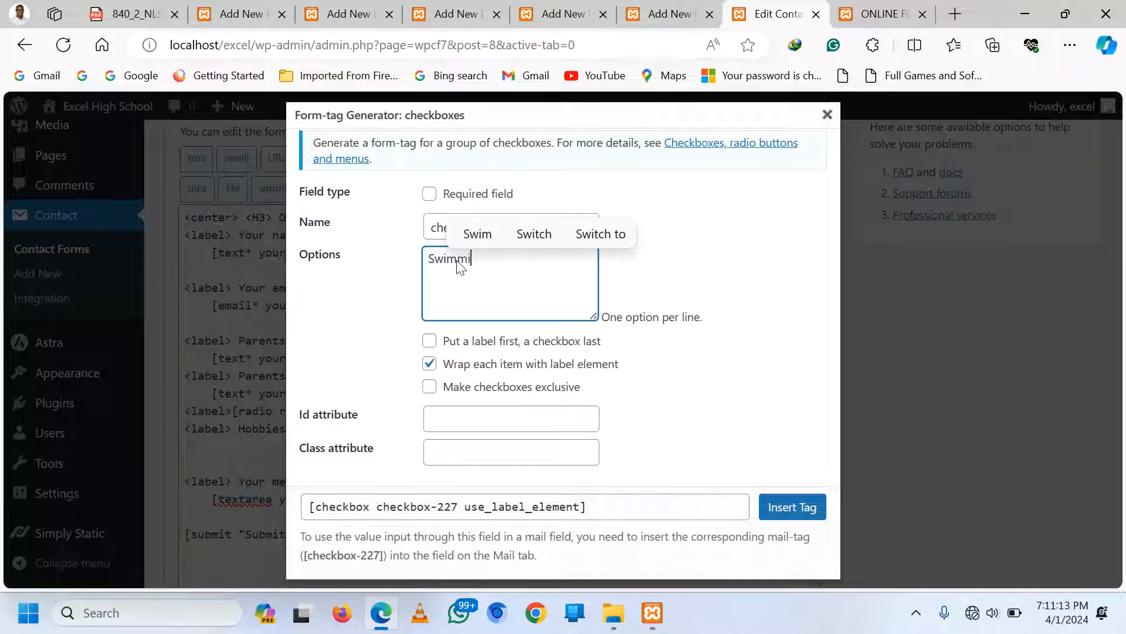
pyautogui.write('ng')
pyautogui.press('Return')
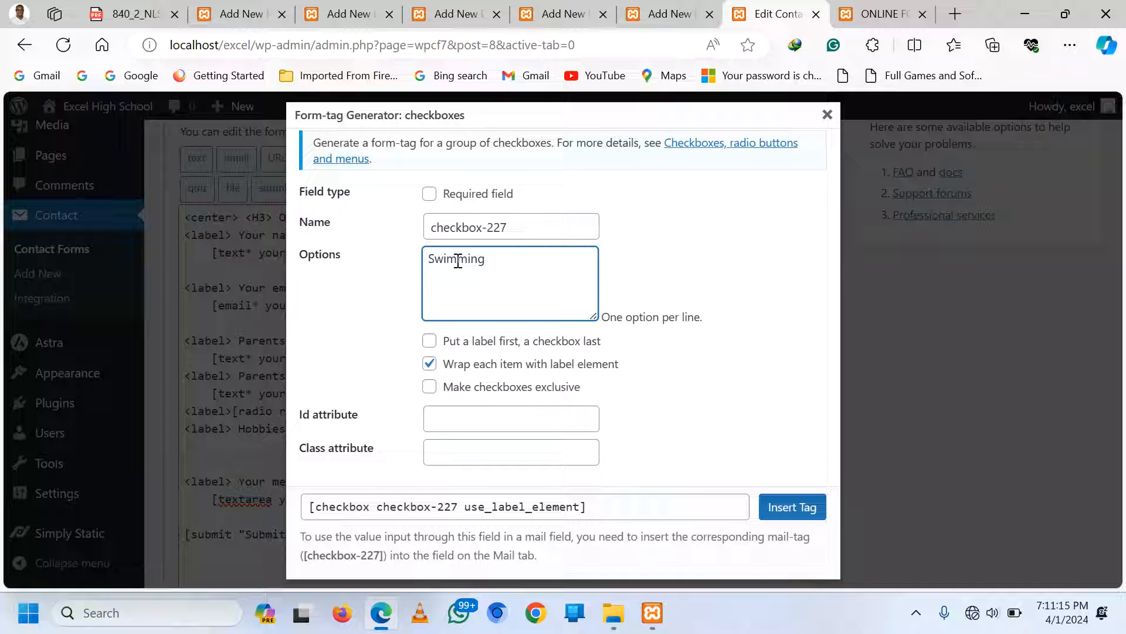
pyautogui.write('RE')
pyautogui.write('eading')
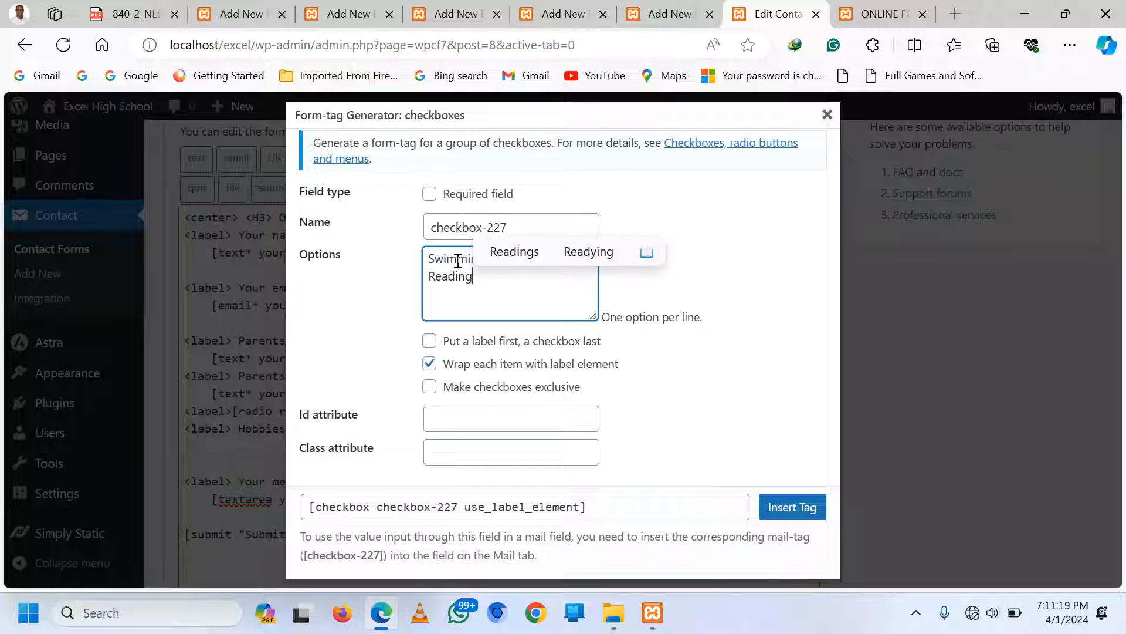
pyautogui.press('Return')
pyautogui.write('Da')
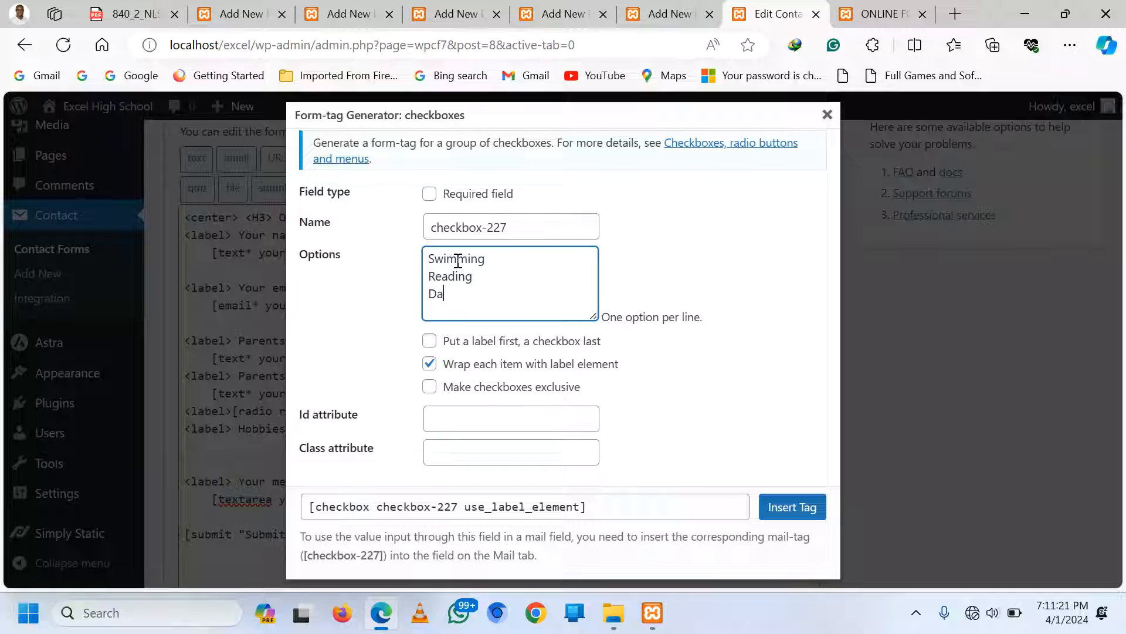
pyautogui.write('ncing')
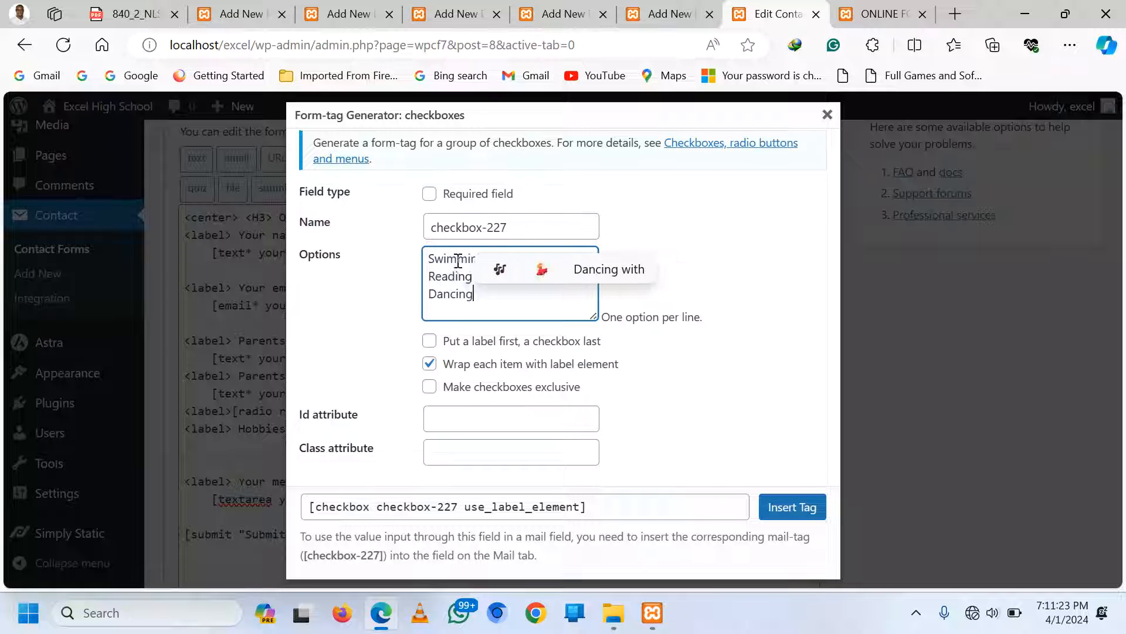
pyautogui.click(795, 513)
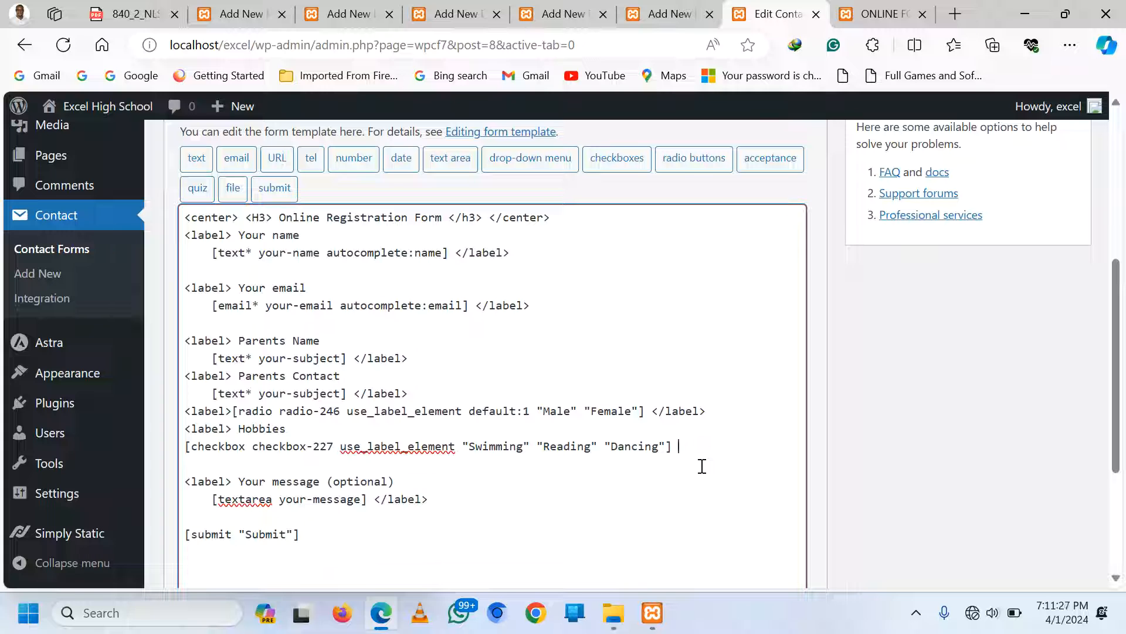
# End the Hobbies checkbox line with </label> and save Contact form 1
pyautogui.write('</label>')
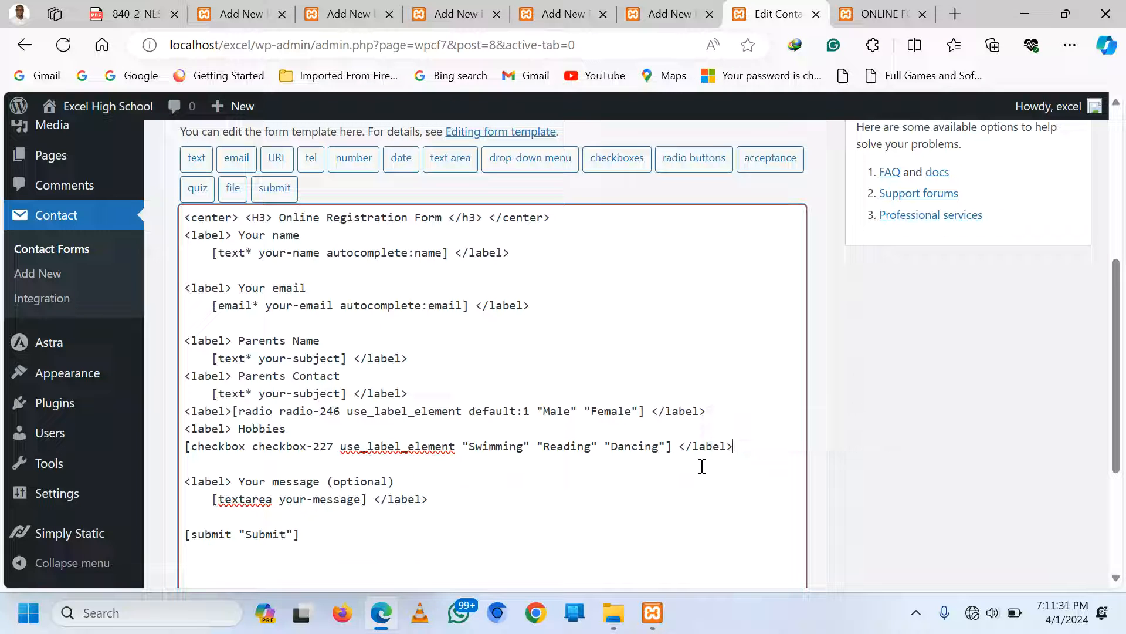
pyautogui.scroll(5, 947, 302)
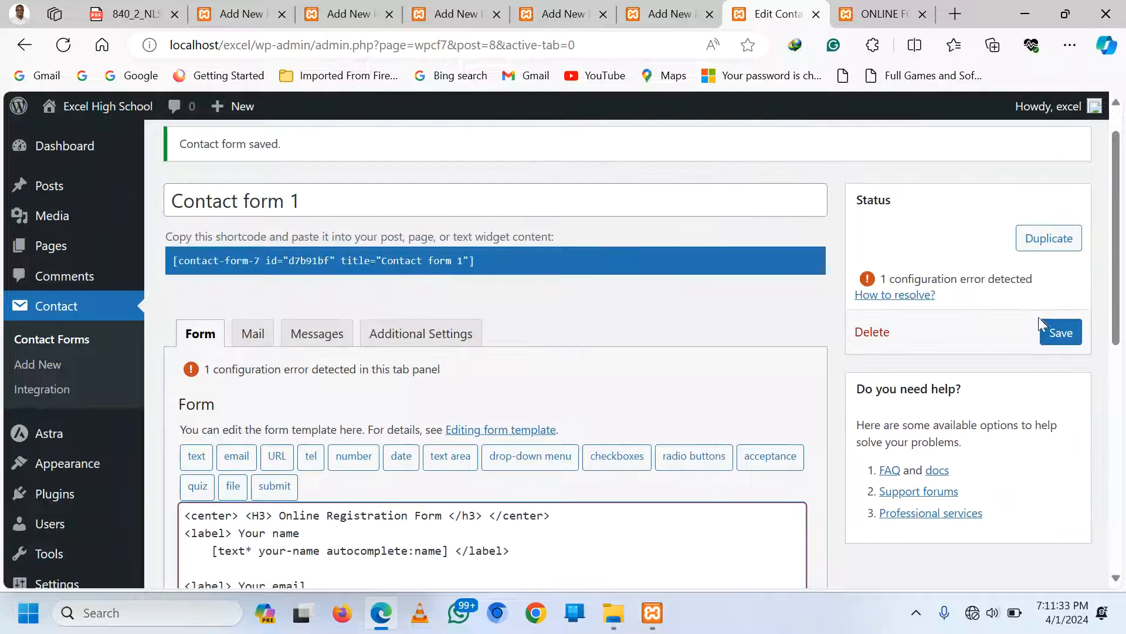
pyautogui.click(1064, 336)
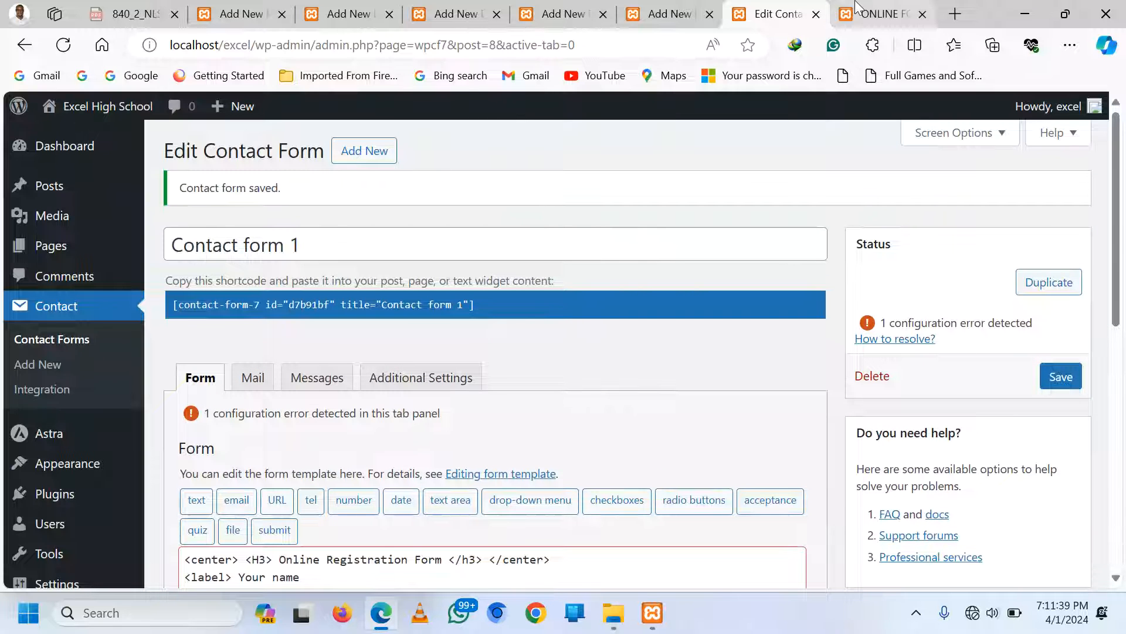
pyautogui.click(883, 14)
pyautogui.scroll(5, 973, 228)
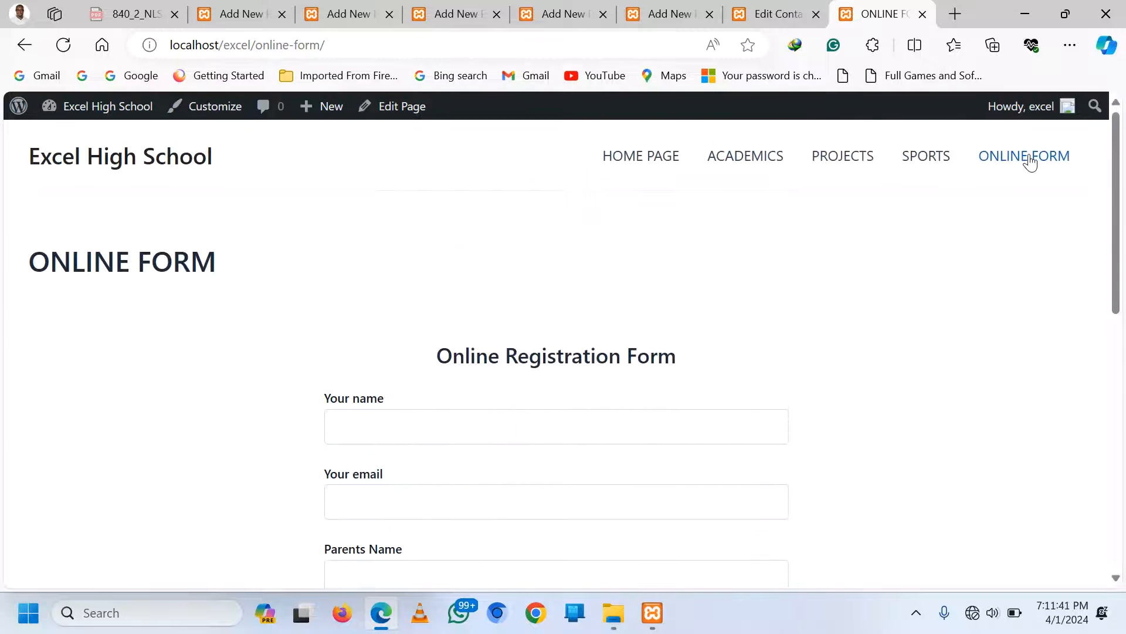
pyautogui.click(1029, 159)
pyautogui.scroll(-3, 689, 296)
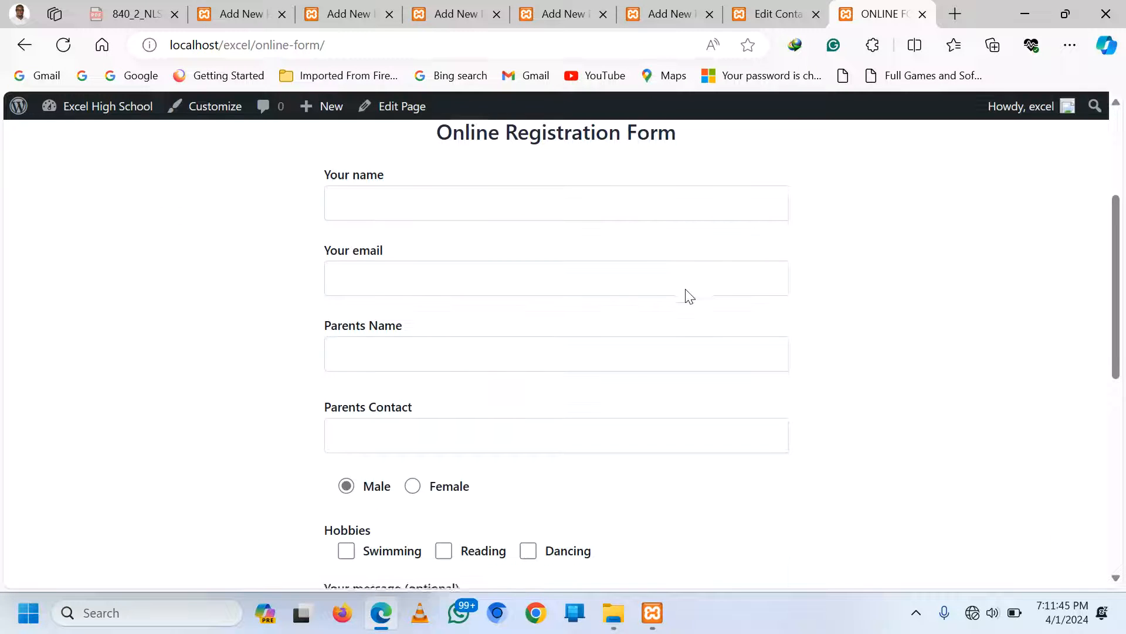
pyautogui.scroll(-1, 689, 296)
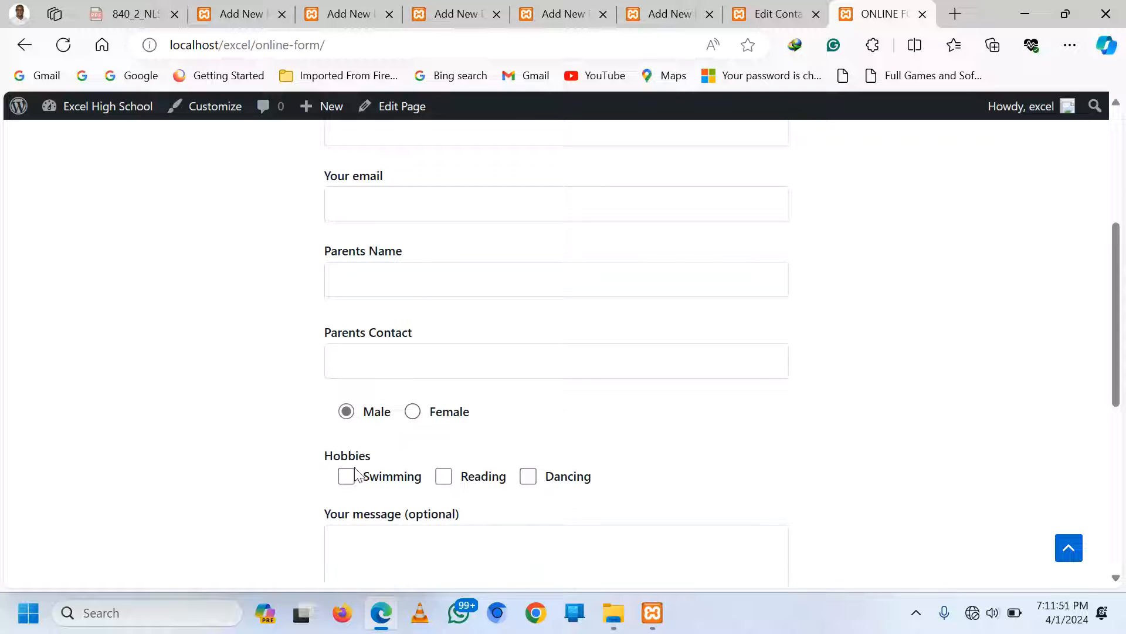
pyautogui.click(463, 476)
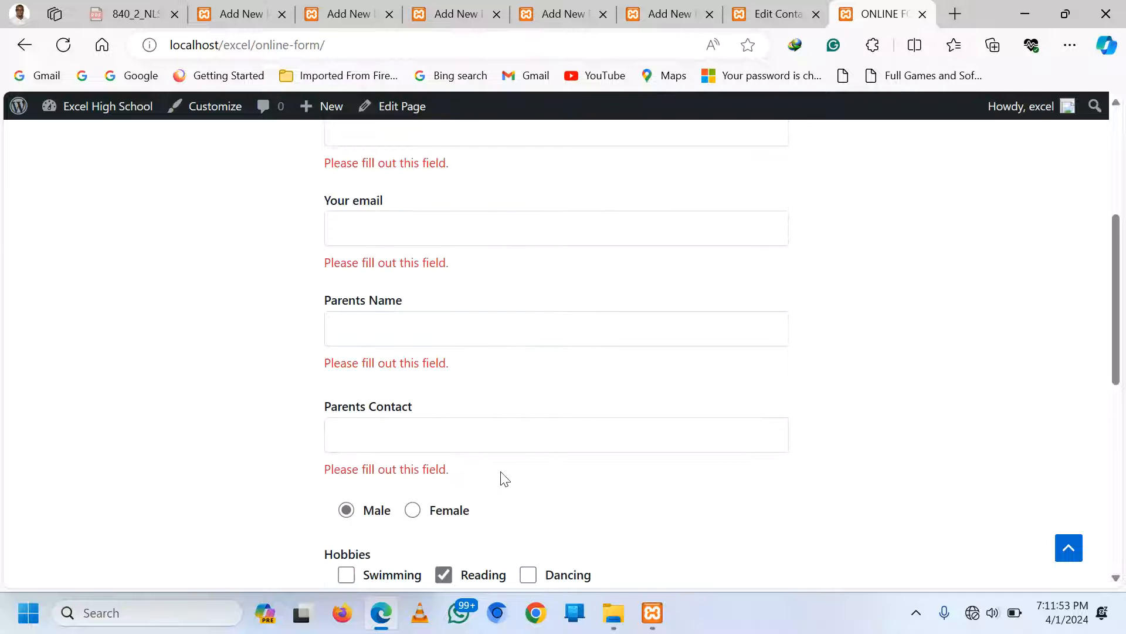
pyautogui.scroll(-2, 503, 469)
pyautogui.scroll(4, 437, 337)
pyautogui.click(370, 283)
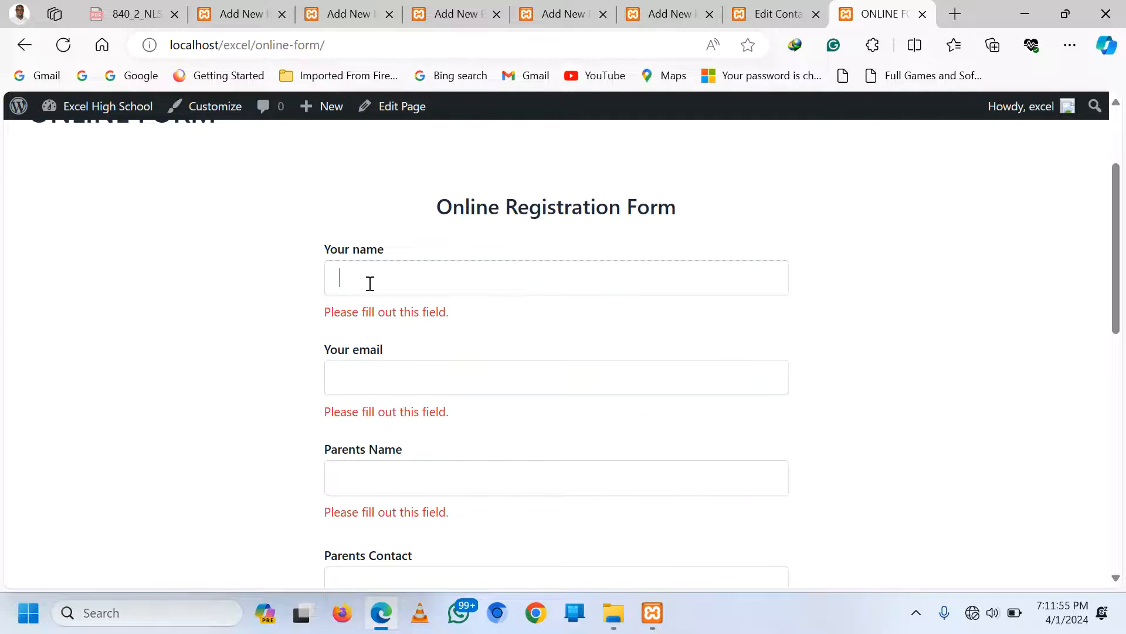
pyautogui.scroll(-5, 641, 403)
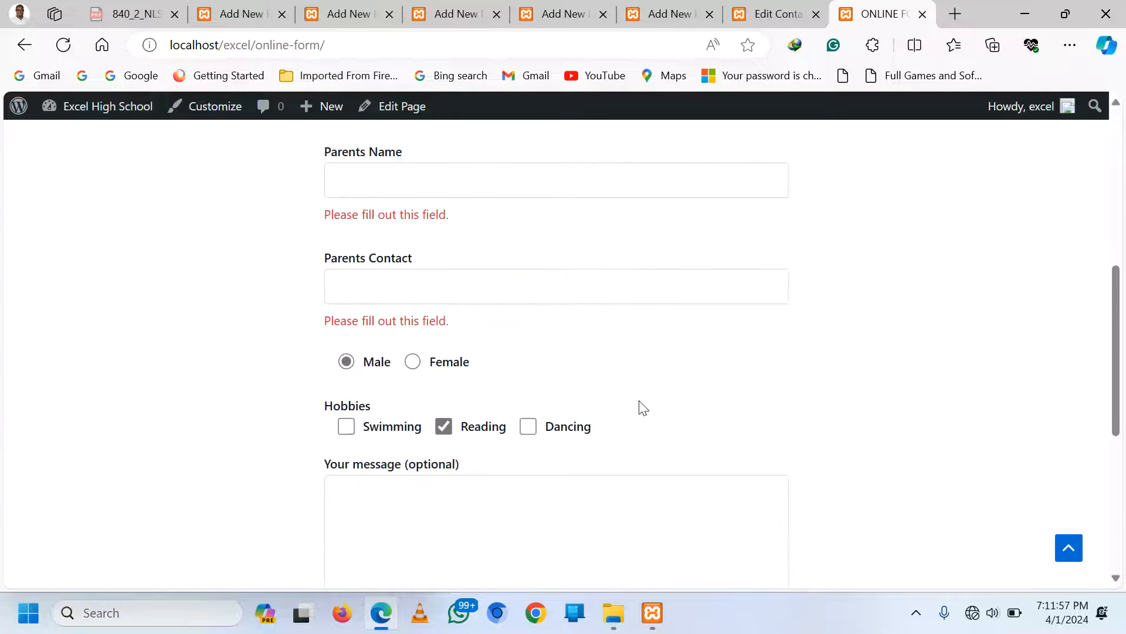
pyautogui.click(775, 14)
# Label the radio button line 'Gender'
pyautogui.scroll(-2, 433, 474)
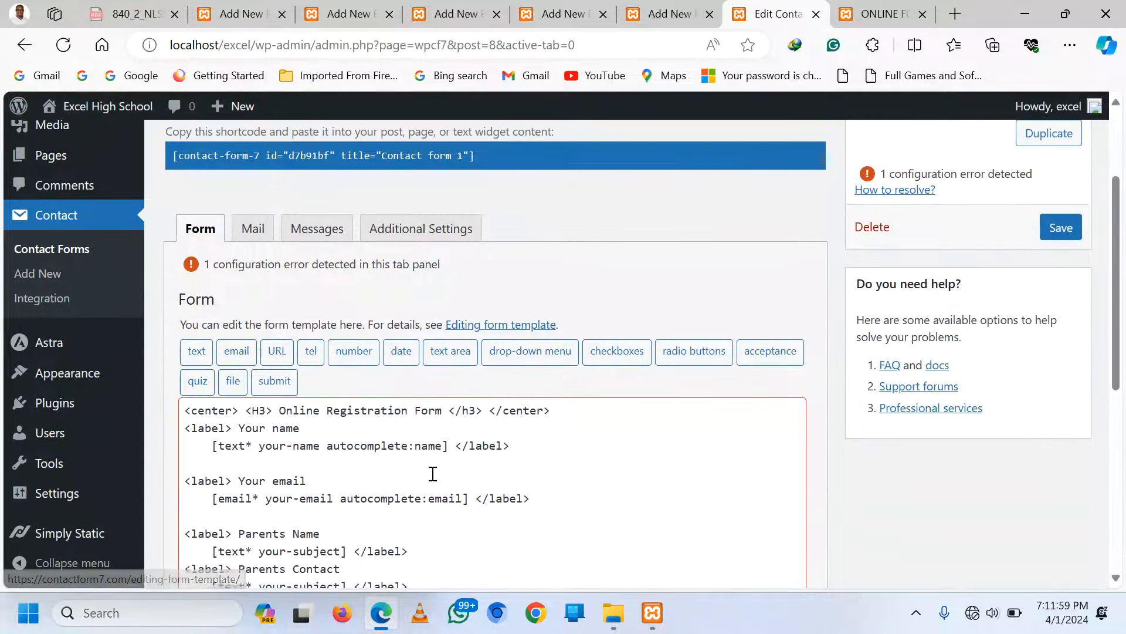
pyautogui.scroll(-4, 411, 470)
pyautogui.scroll(1, 276, 340)
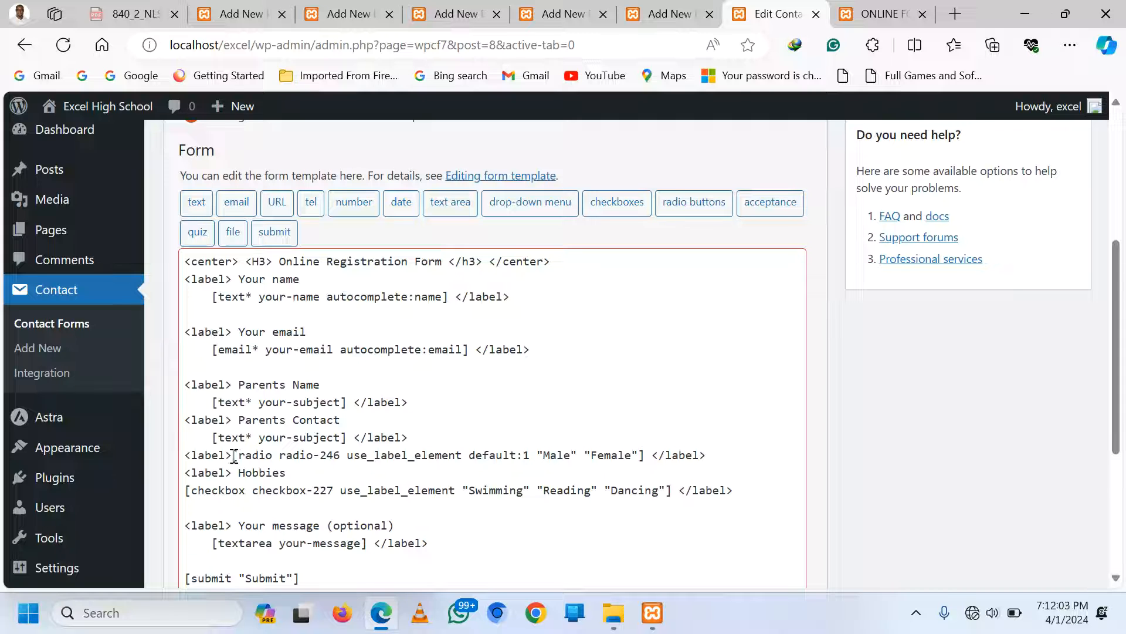
pyautogui.click(234, 455)
pyautogui.write('Gender')
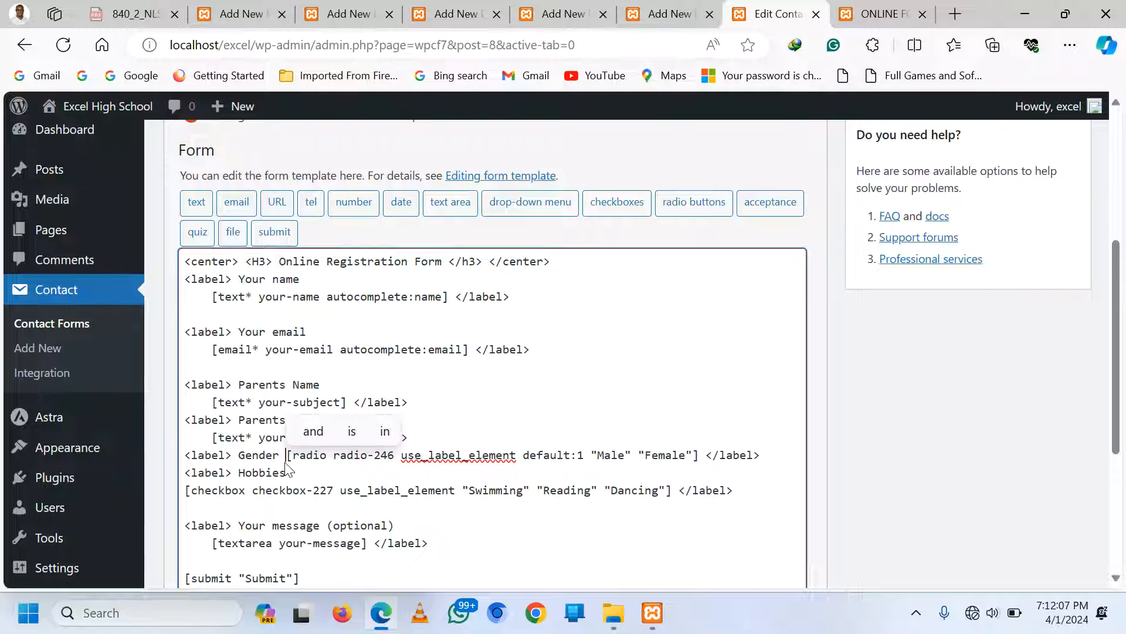
# Add a new '<label> Class' line below the Hobbies checkboxes
pyautogui.click(754, 491)
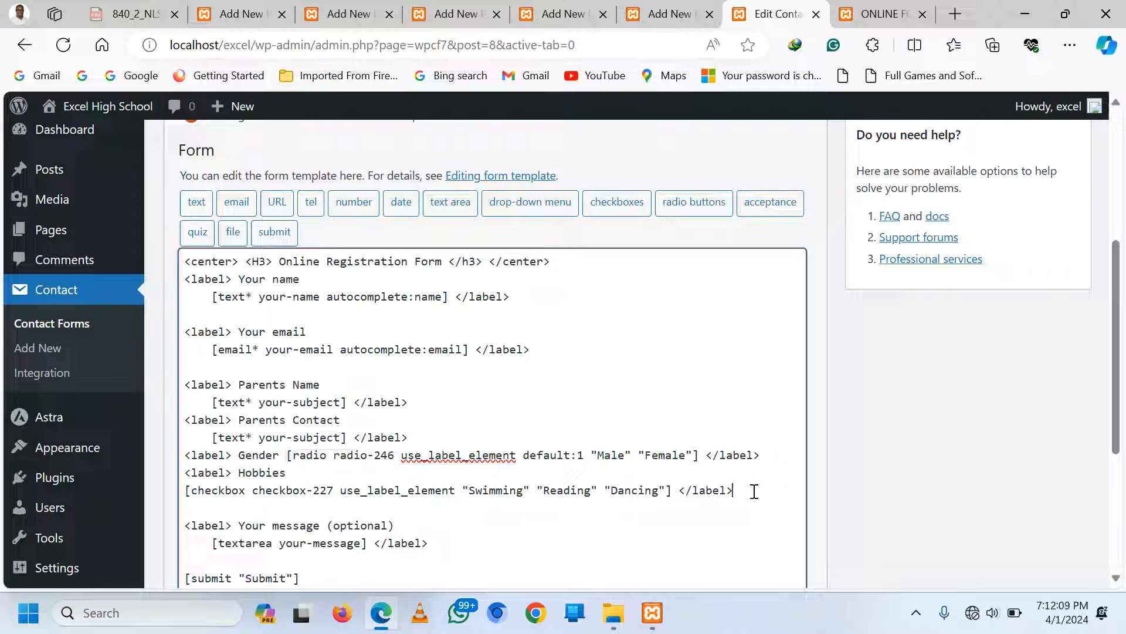
pyautogui.press('Return')
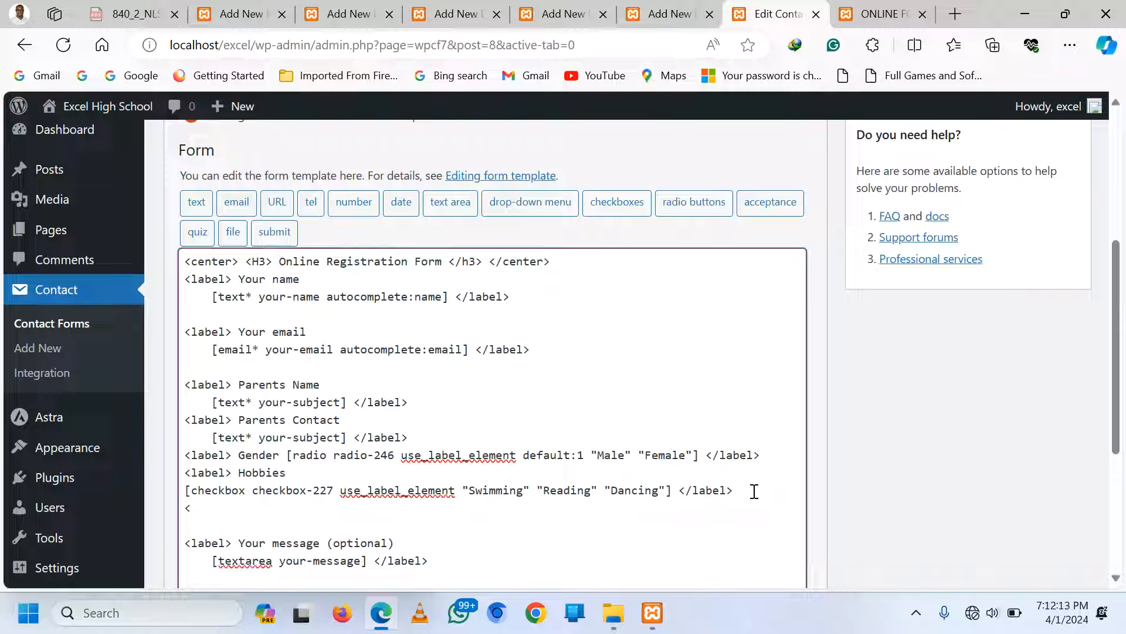
pyautogui.write('<label')
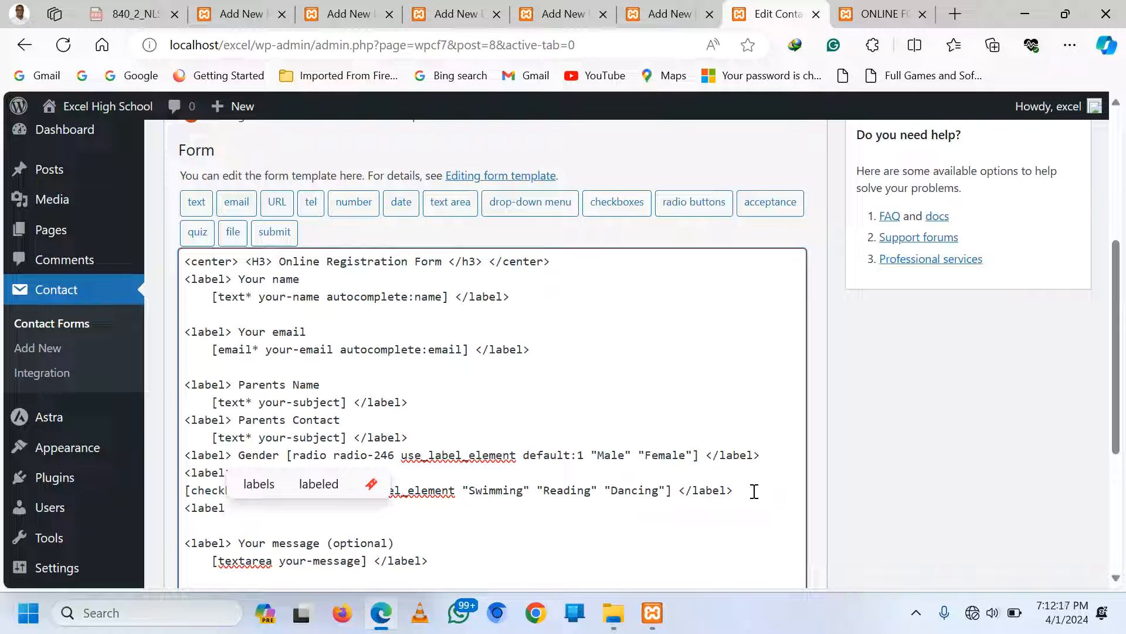
pyautogui.write('> Class')
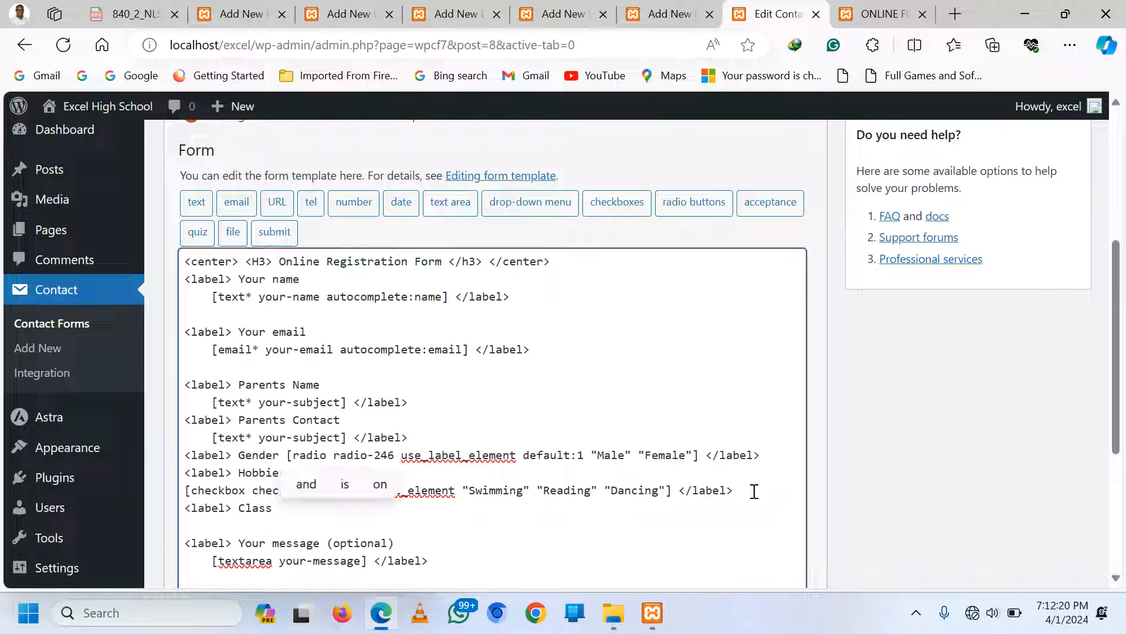
pyautogui.press('Return')
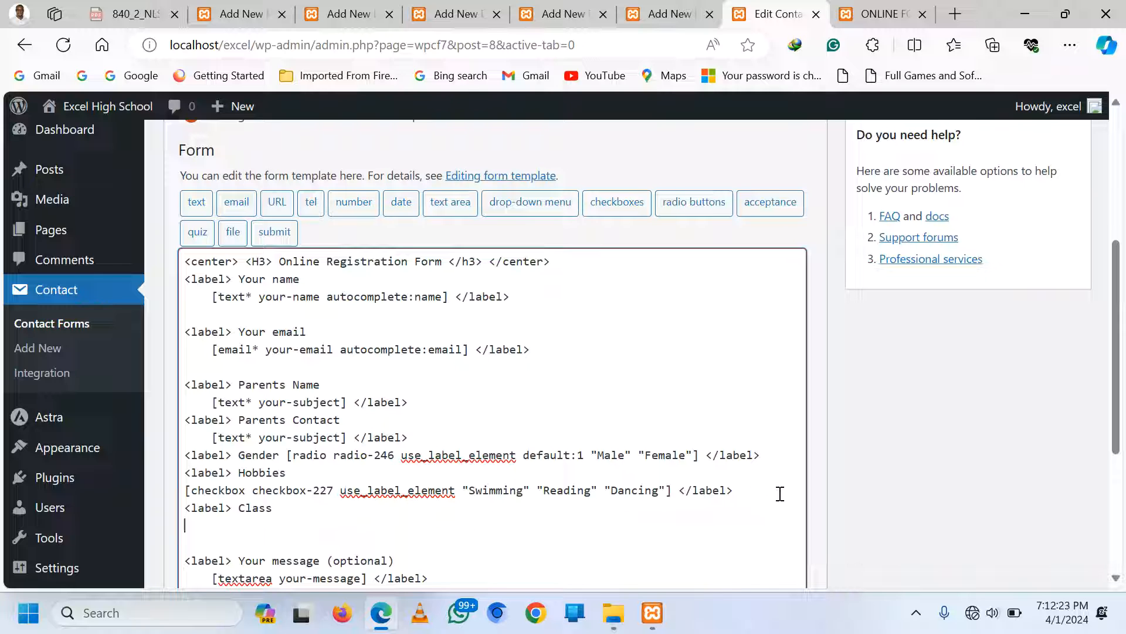
# Insert a menu-685 drop-down offering S1 to S6 under the Class label, then type its closing tag
pyautogui.click(528, 215)
pyautogui.click(463, 263)
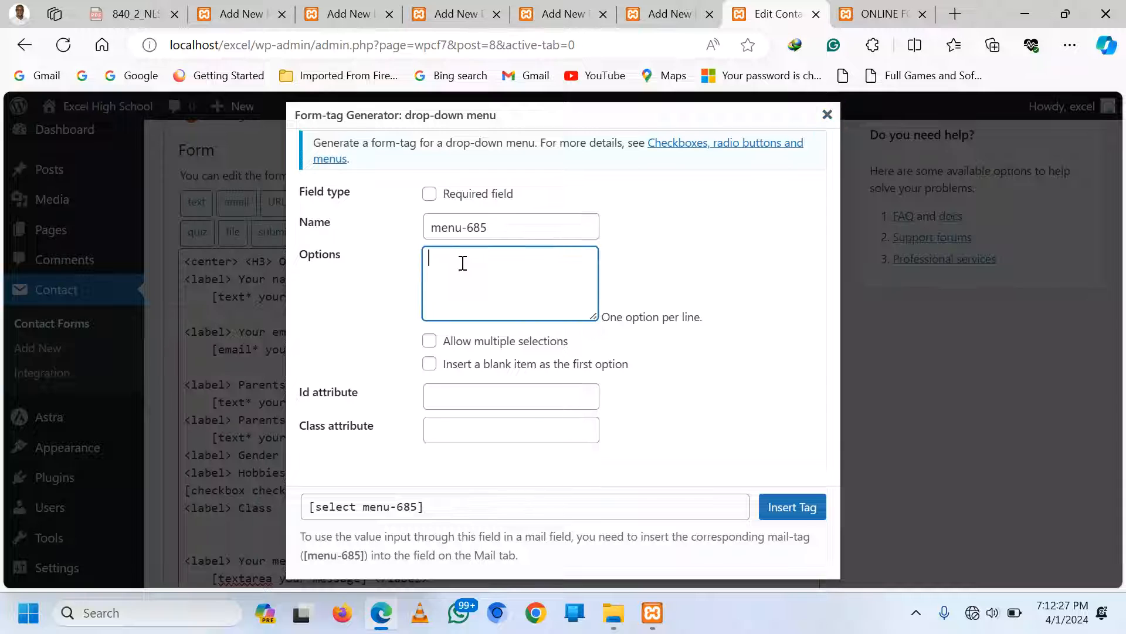
pyautogui.write('S1')
pyautogui.press('Return')
pyautogui.write('S2 ')
pyautogui.write('S3')
pyautogui.press('Return')
pyautogui.write('S4')
pyautogui.press('Return')
pyautogui.write('S5')
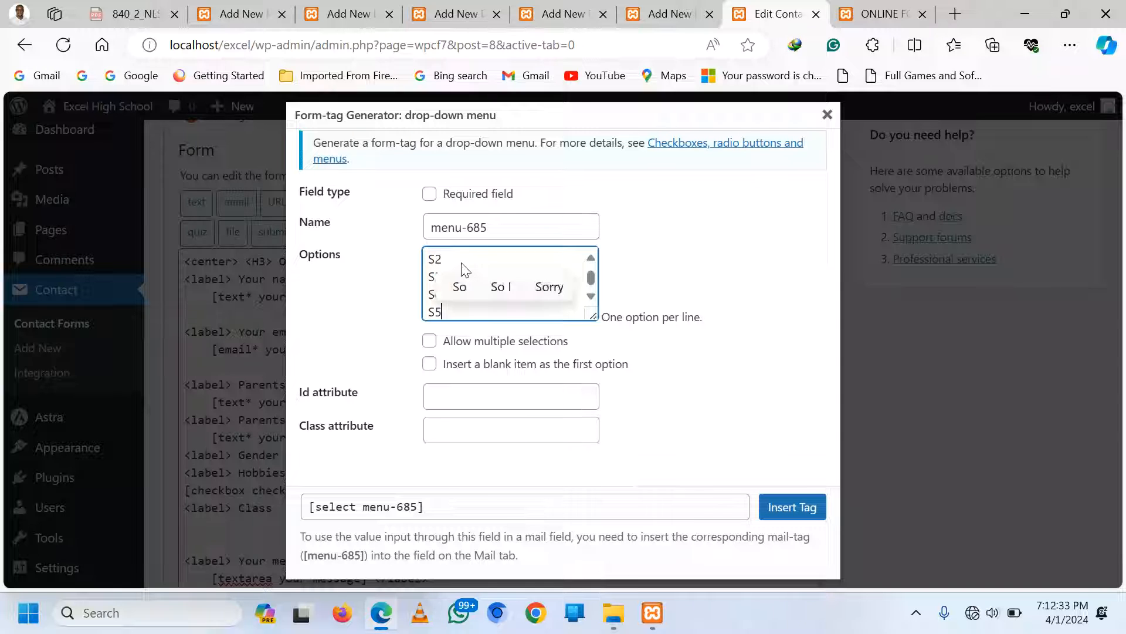
pyautogui.press('Return')
pyautogui.write('S6')
pyautogui.click(792, 506)
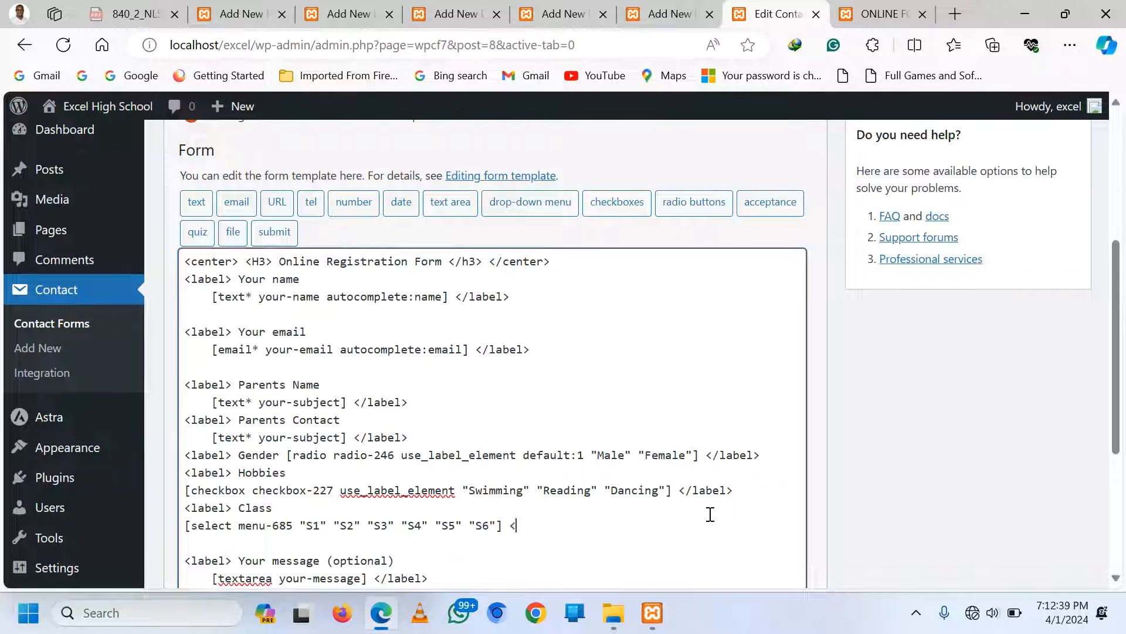
pyautogui.write('</lable')
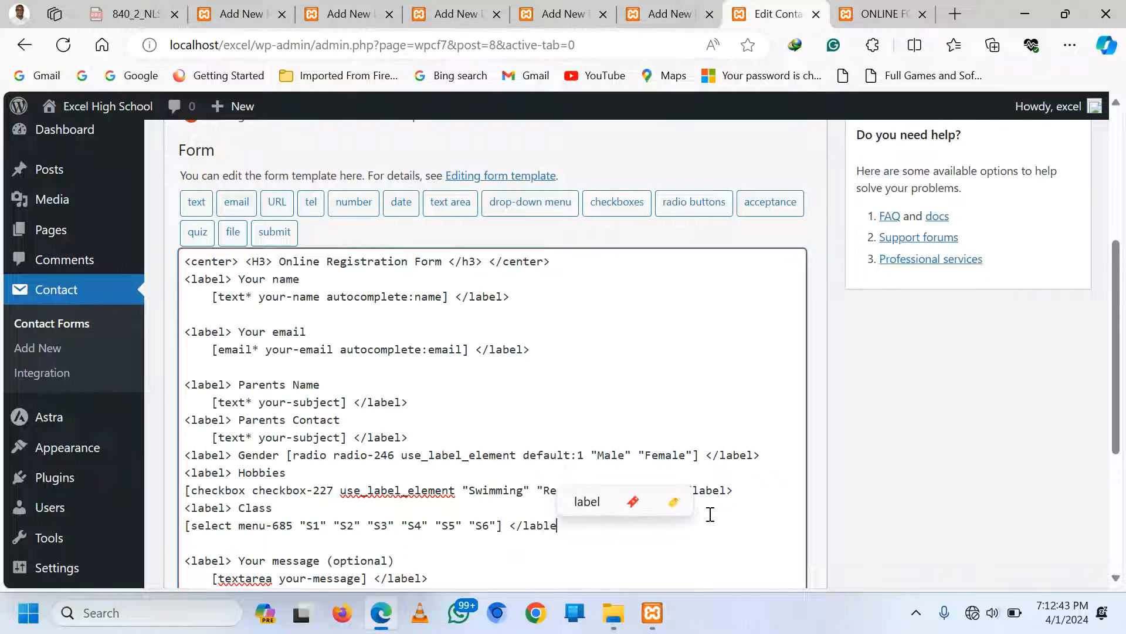
pyautogui.write('>')
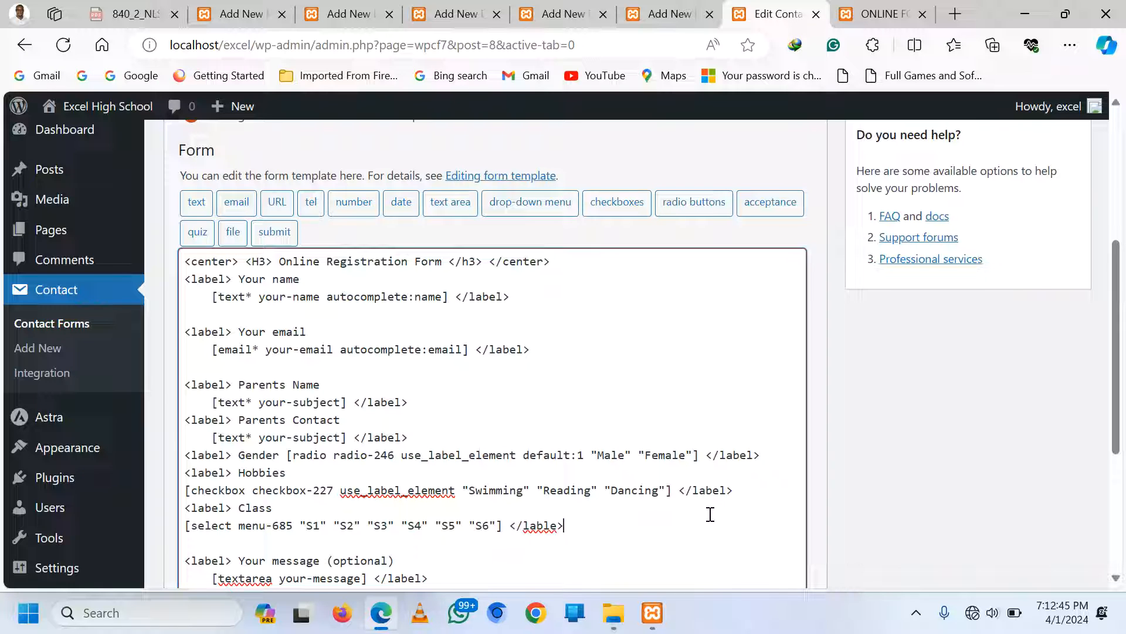
# Fix '</lable>' to '</label>' on the Class drop-down line and open a blank line below
pyautogui.rightClick(551, 527)
pyautogui.press('BackSpace')
pyautogui.click(550, 527)
pyautogui.write('l')
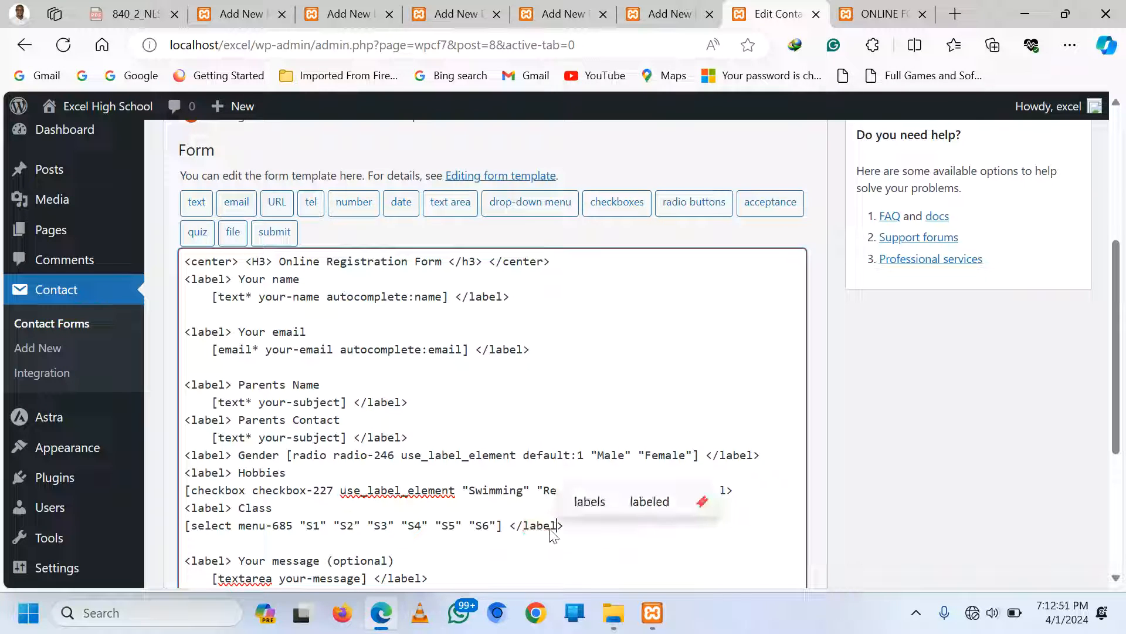
pyautogui.click(464, 462)
pyautogui.click(566, 526)
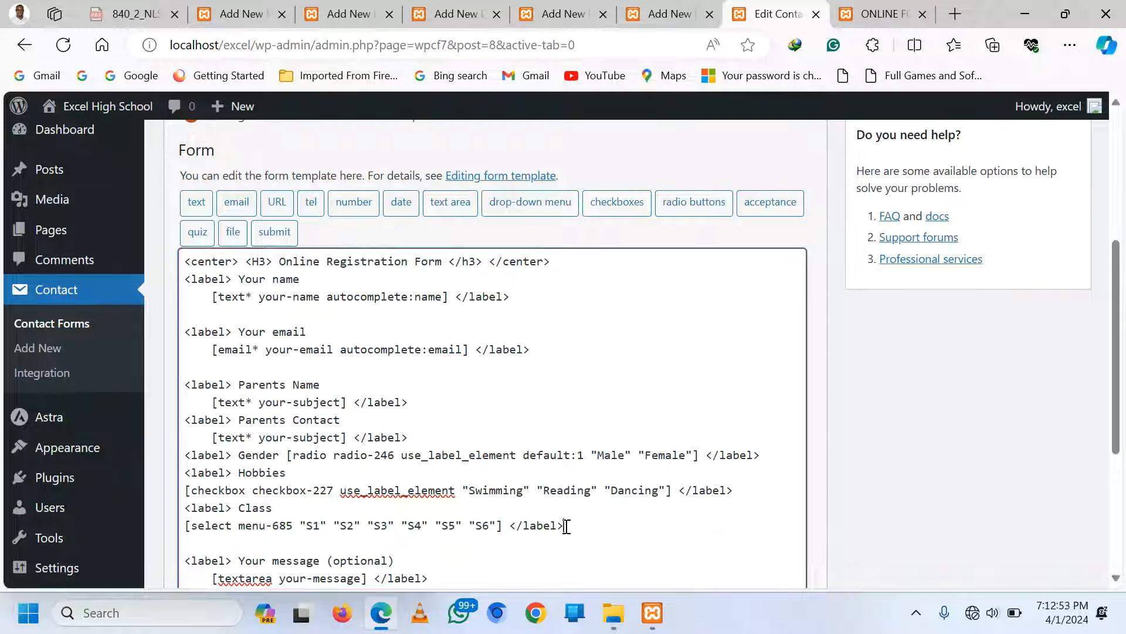
pyautogui.press('Return')
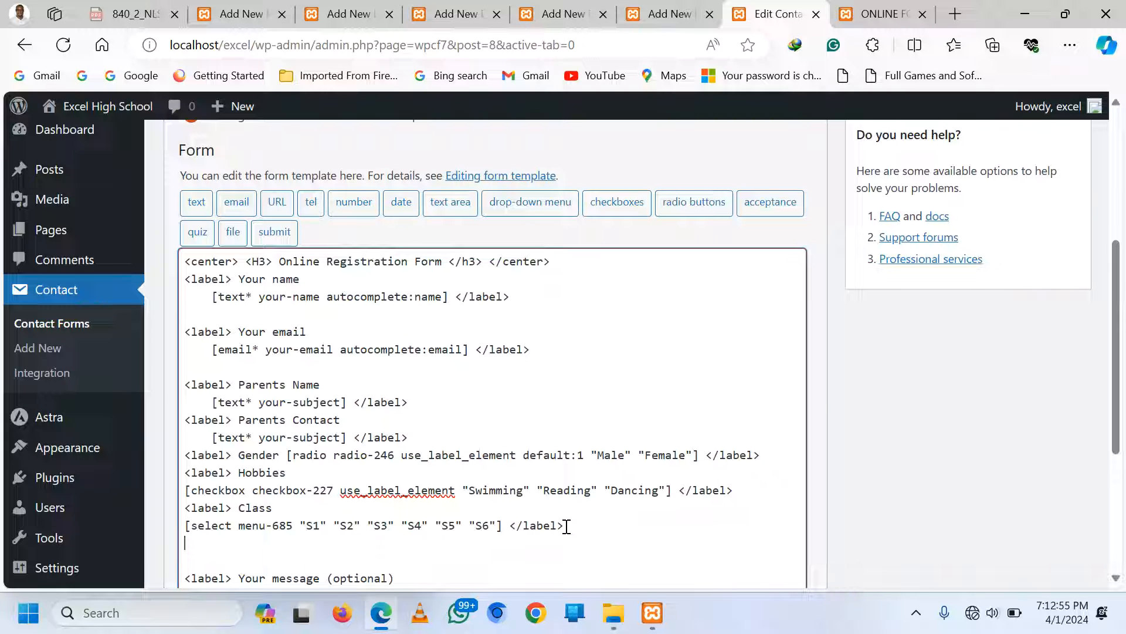
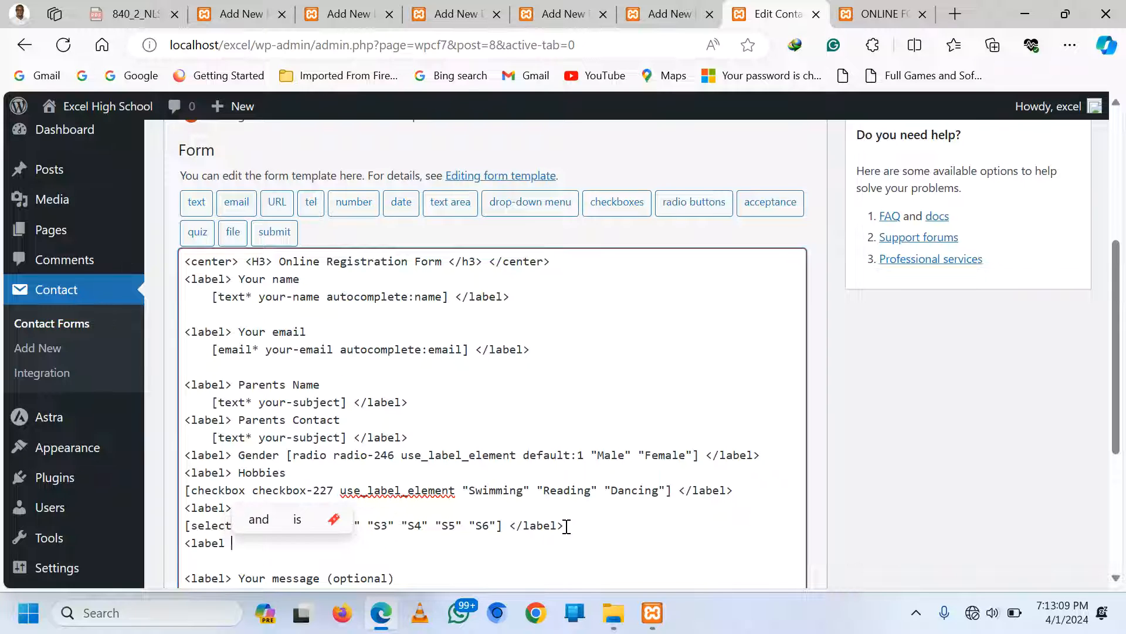
# Add a '<label> Results/CV' line below the Class drop-down and start a new line
pyautogui.write('Res')
pyautogui.press('BackSpace')
pyautogui.press('BackSpace')
pyautogui.press('BackSpace')
pyautogui.press('BackSpace')
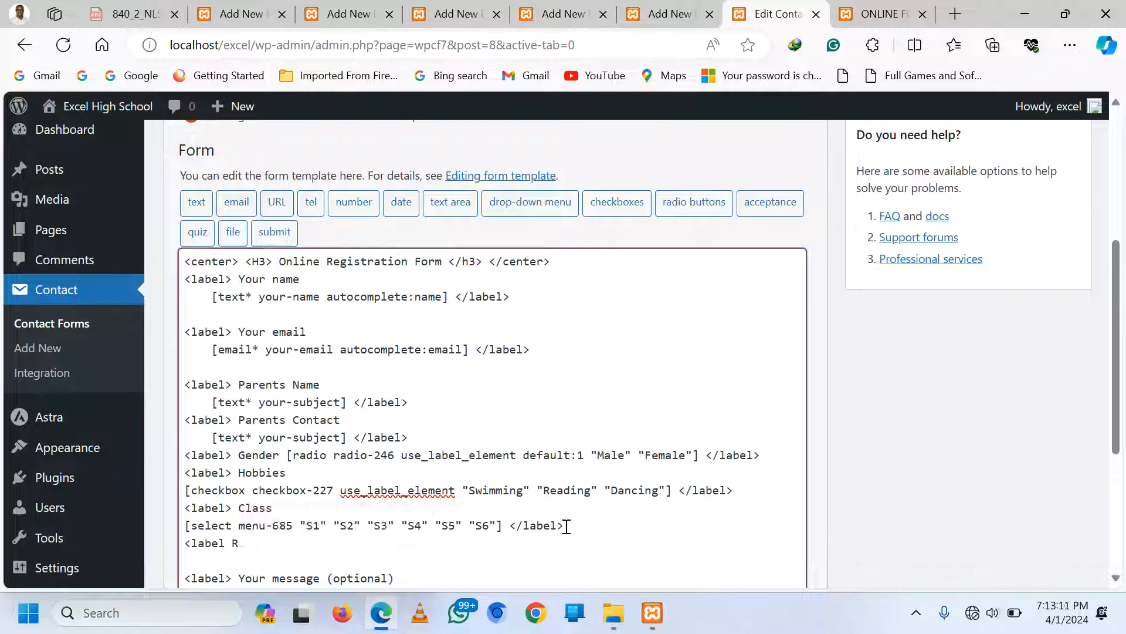
pyautogui.write('> ')
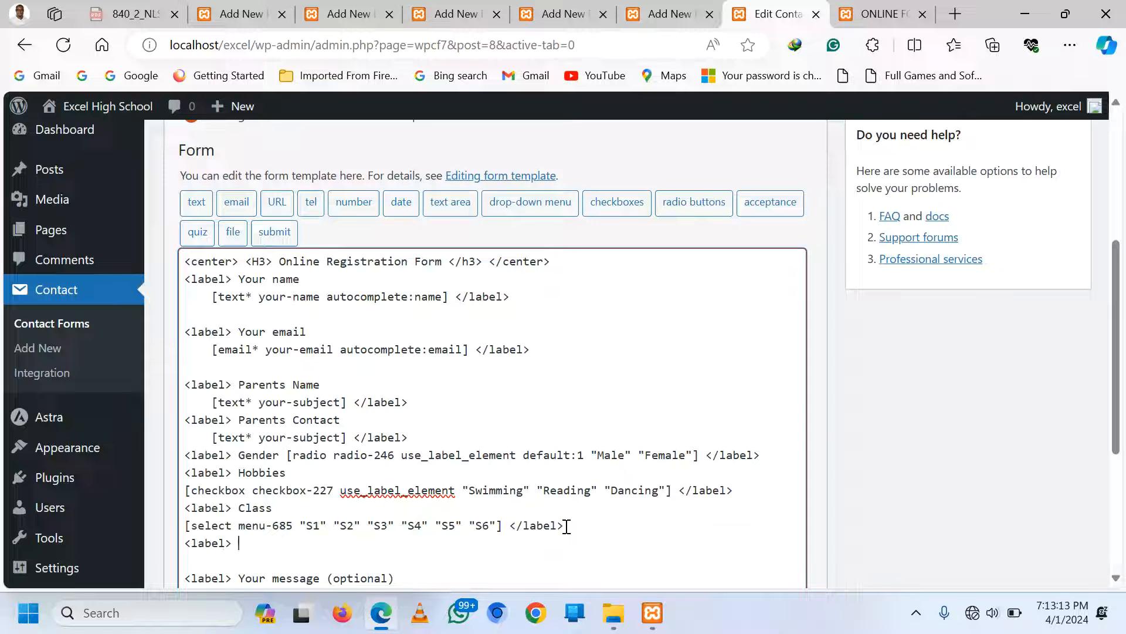
pyautogui.write('Results')
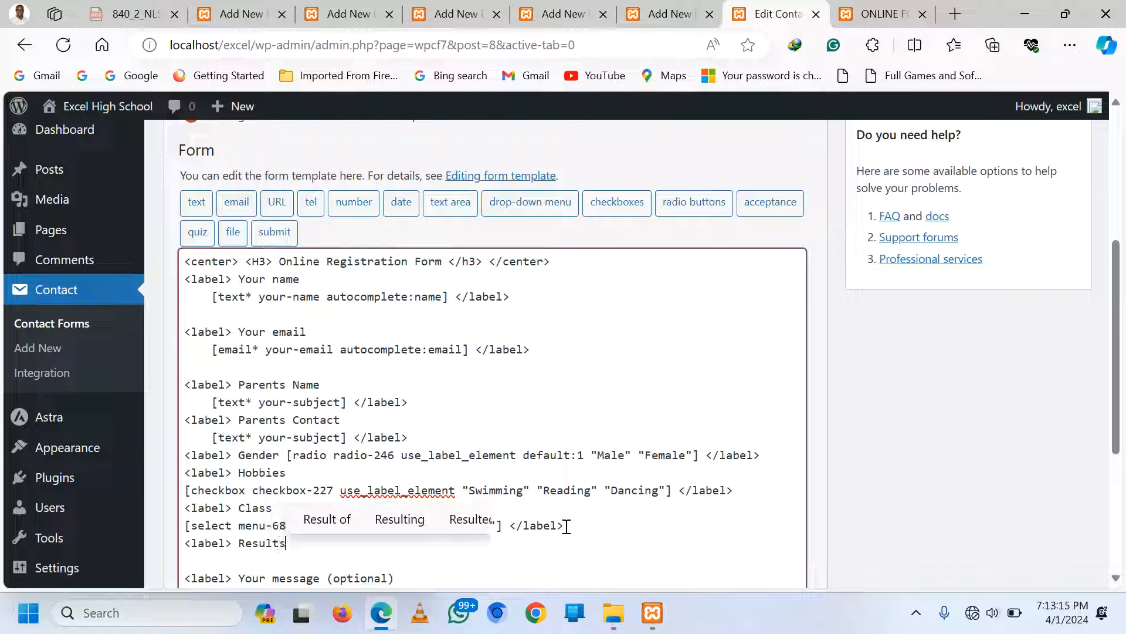
pyautogui.write('/CV')
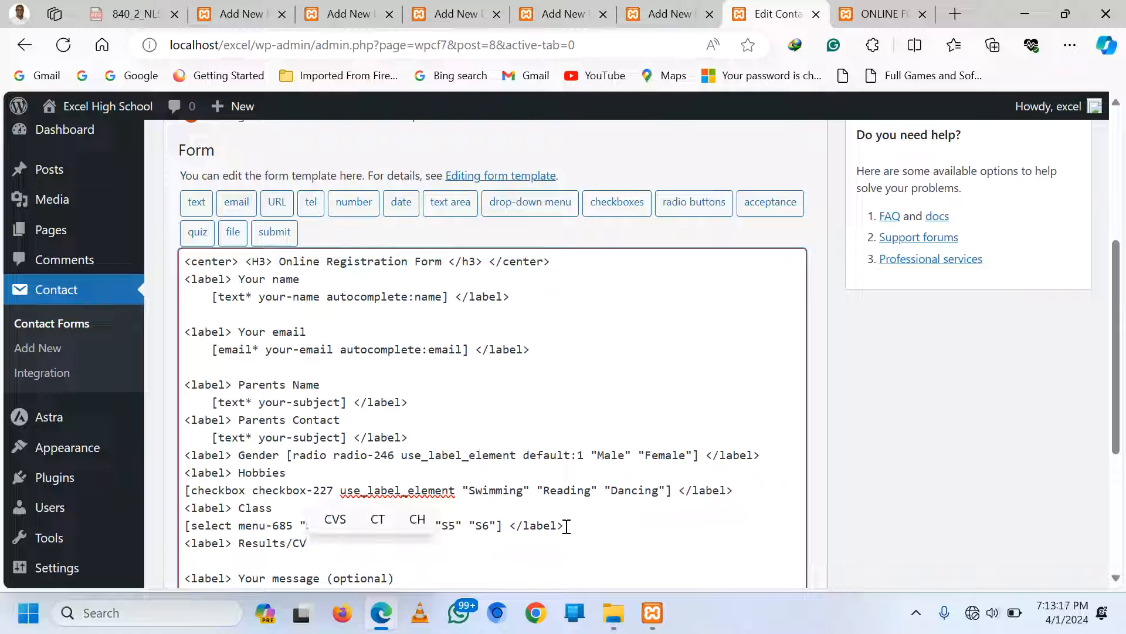
pyautogui.press('Return')
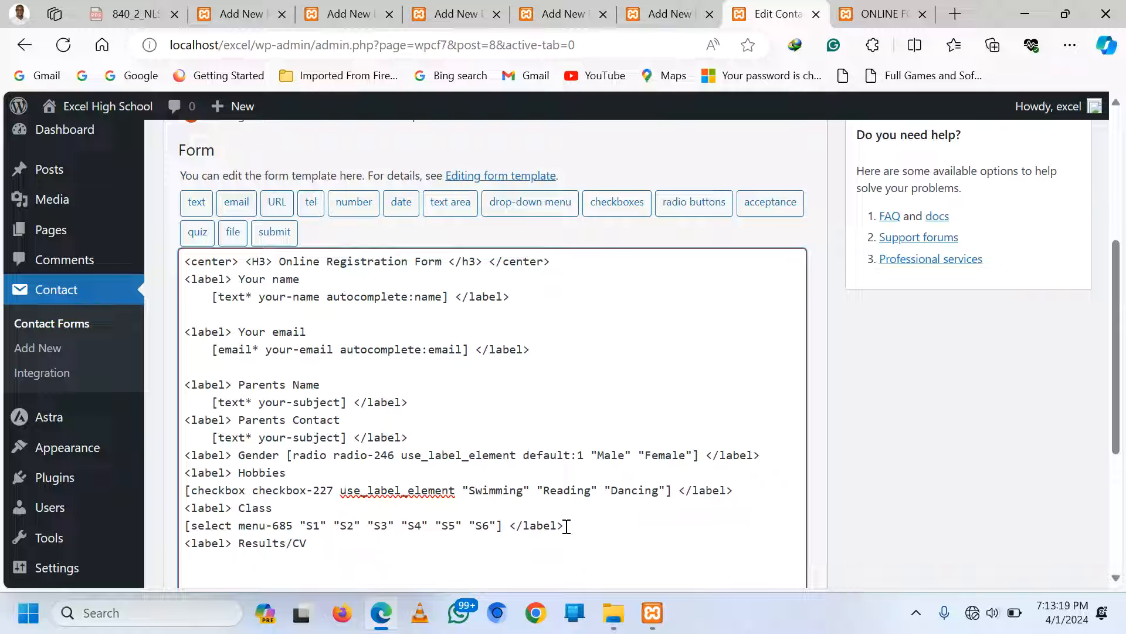
# Insert a [file file-667] upload field after Results/CV, close it with </label>, and save the form
pyautogui.click(233, 235)
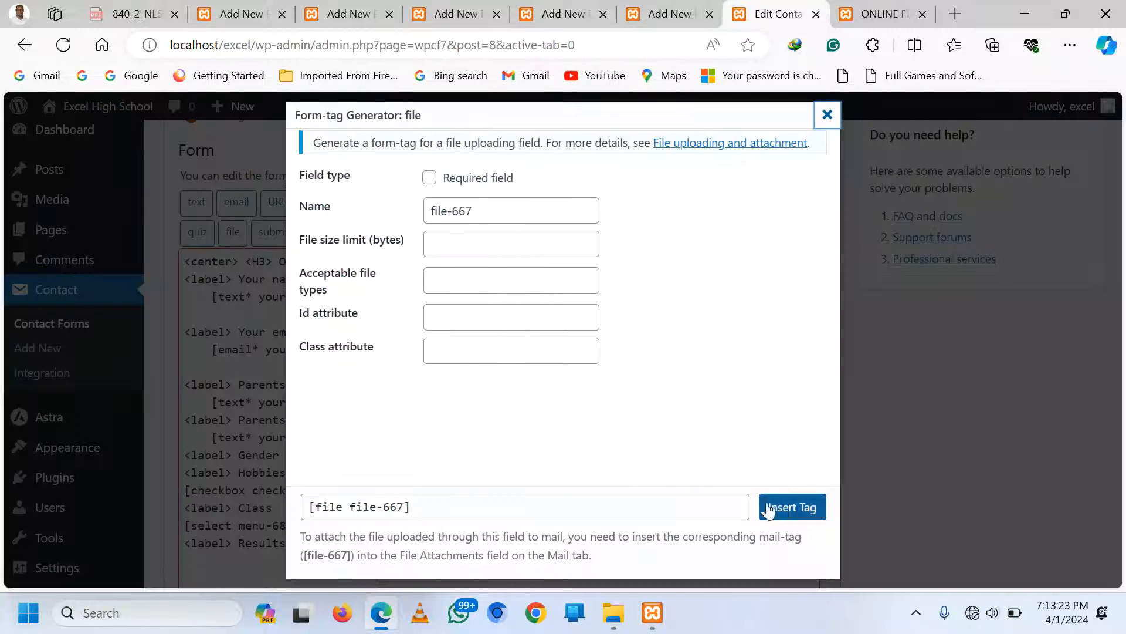
pyautogui.click(788, 507)
pyautogui.scroll(-1, 611, 478)
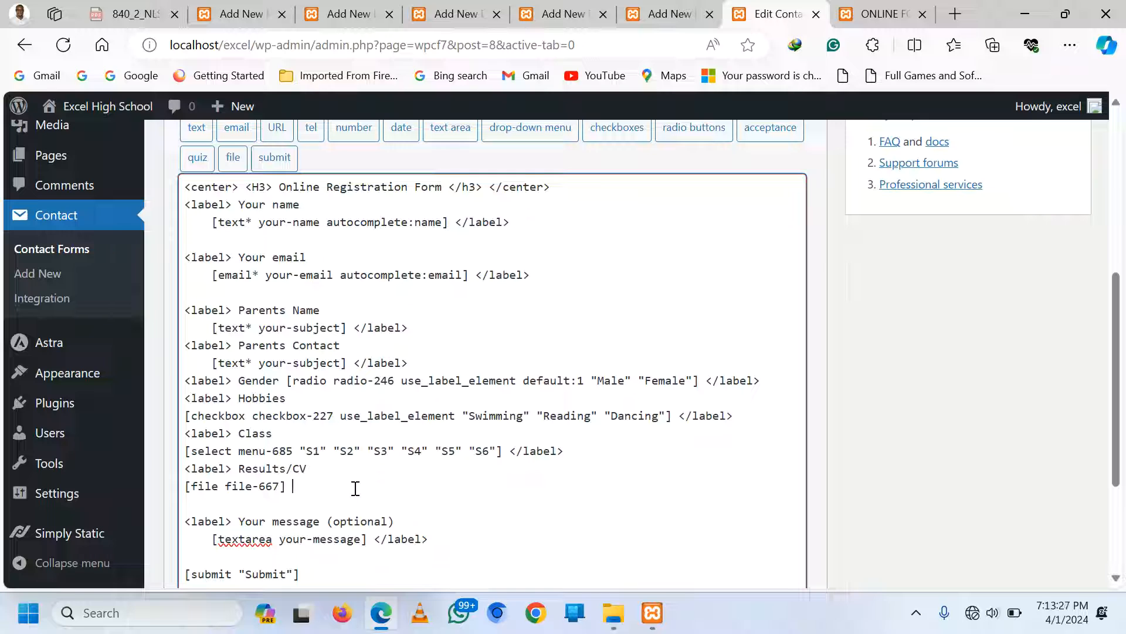
pyautogui.write('</label>')
pyautogui.scroll(5, 1009, 378)
pyautogui.click(1055, 301)
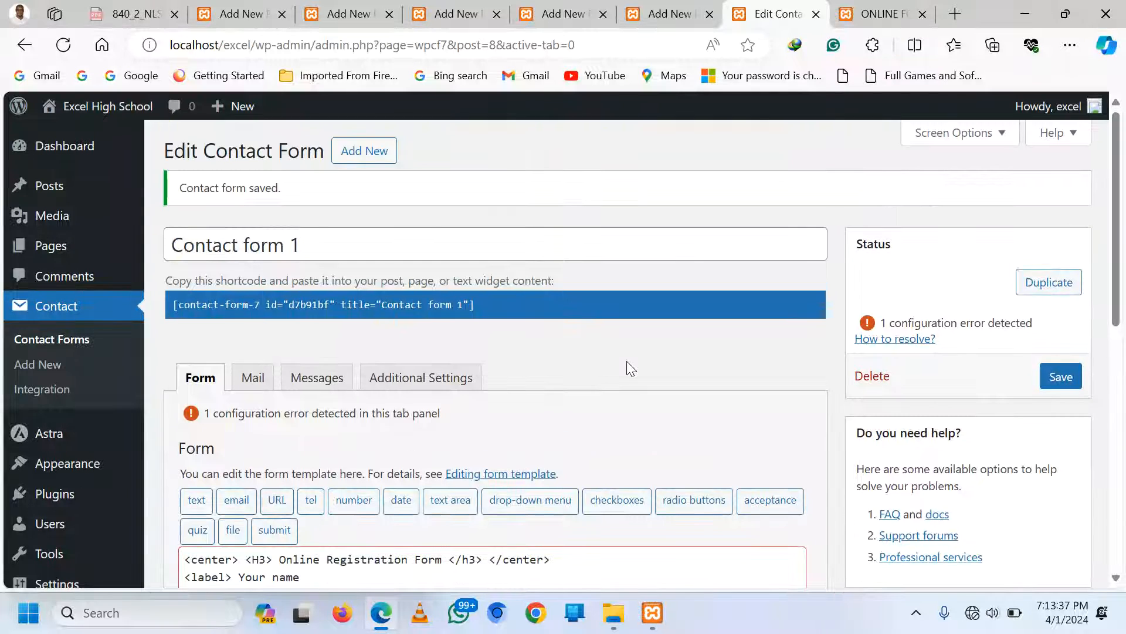
pyautogui.click(866, 13)
pyautogui.scroll(8, 334, 222)
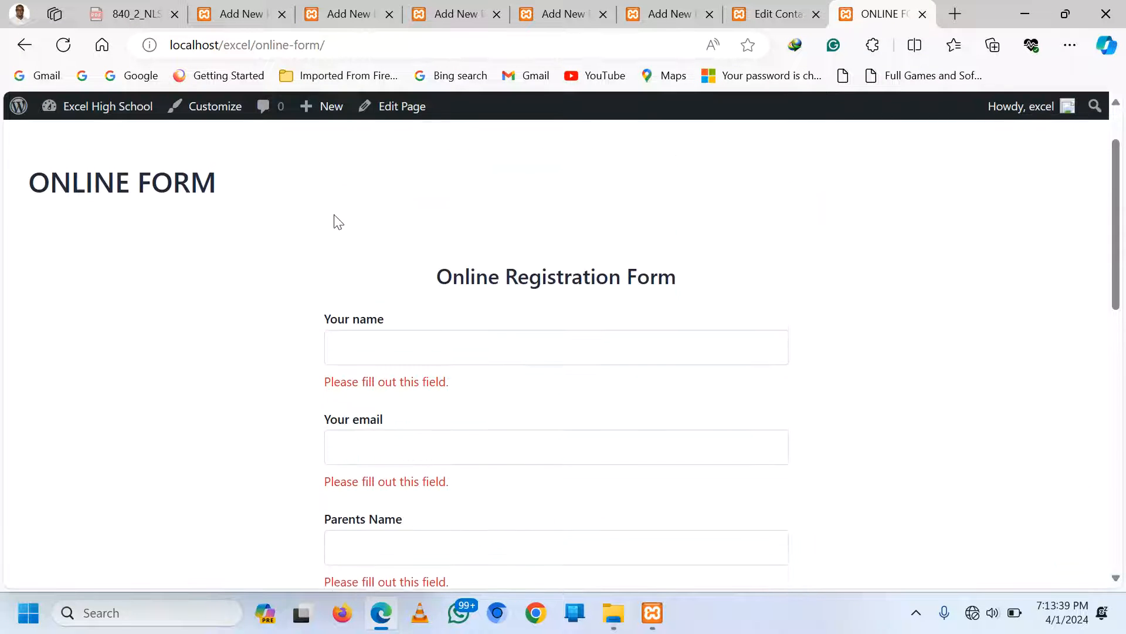
pyautogui.click(1021, 157)
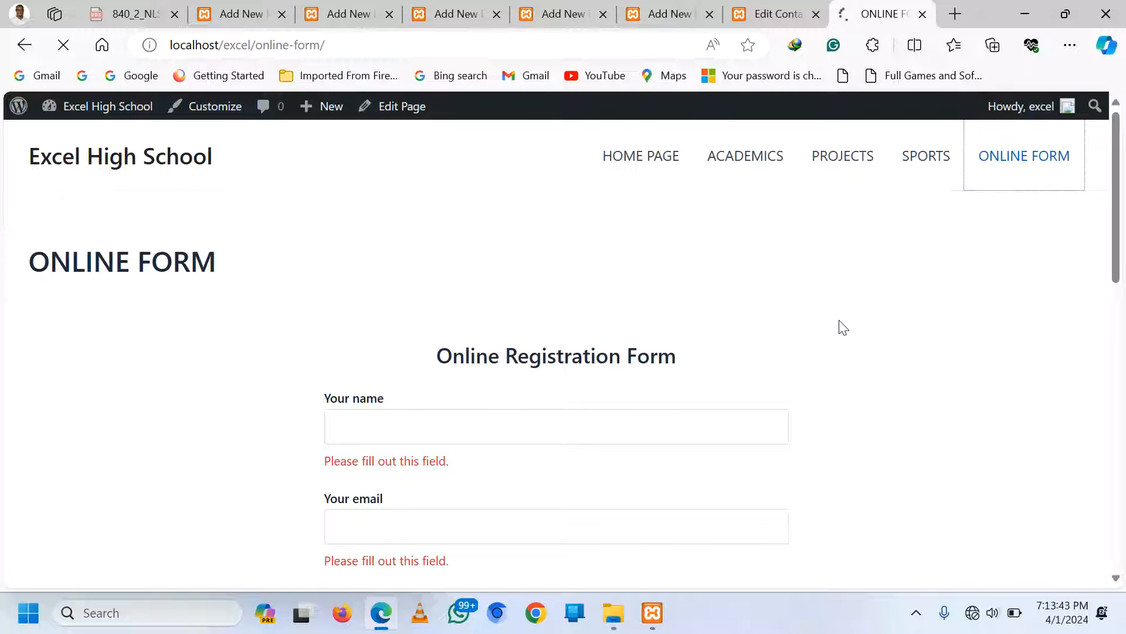
pyautogui.scroll(-6, 719, 405)
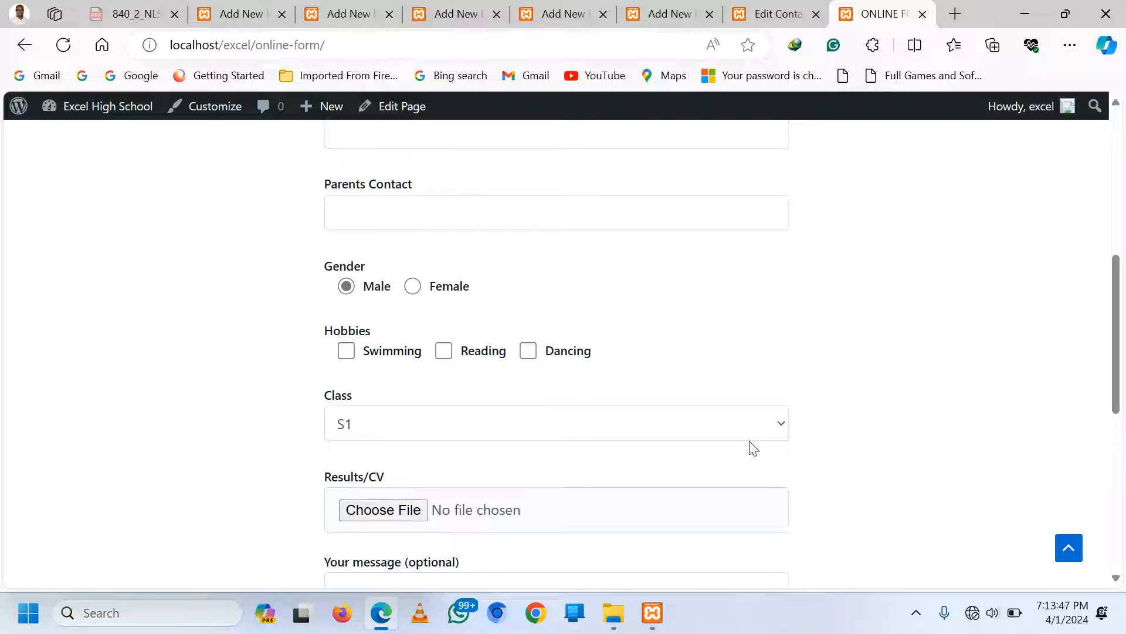
pyautogui.click(759, 427)
pyautogui.click(757, 426)
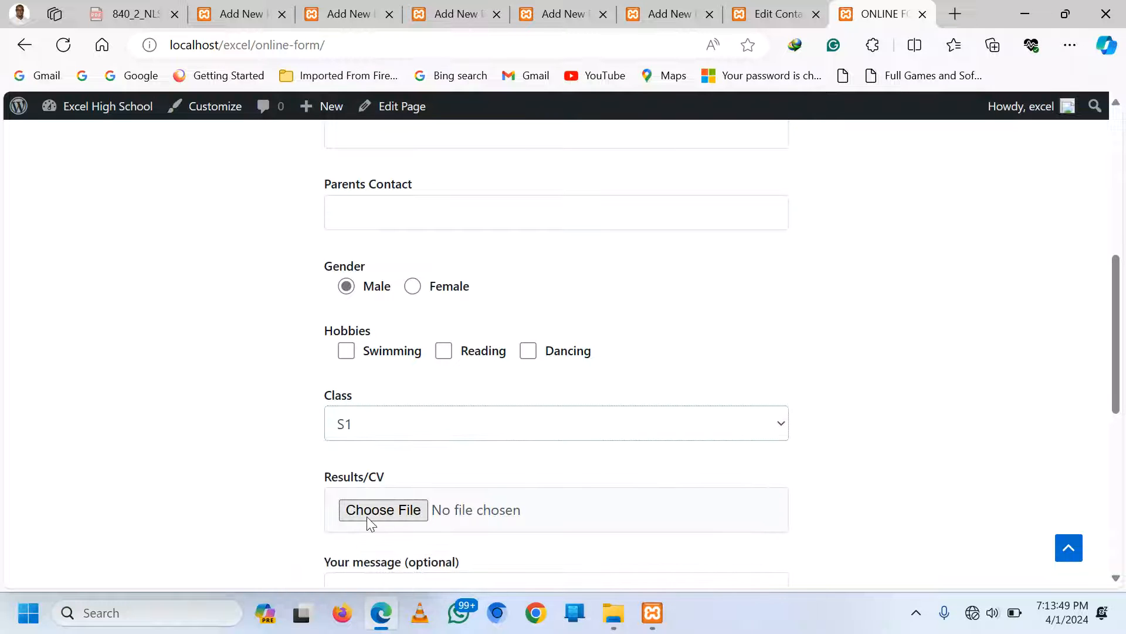
# Replace the 'Your message (optional)' label with 'More about yourself'
pyautogui.click(775, 14)
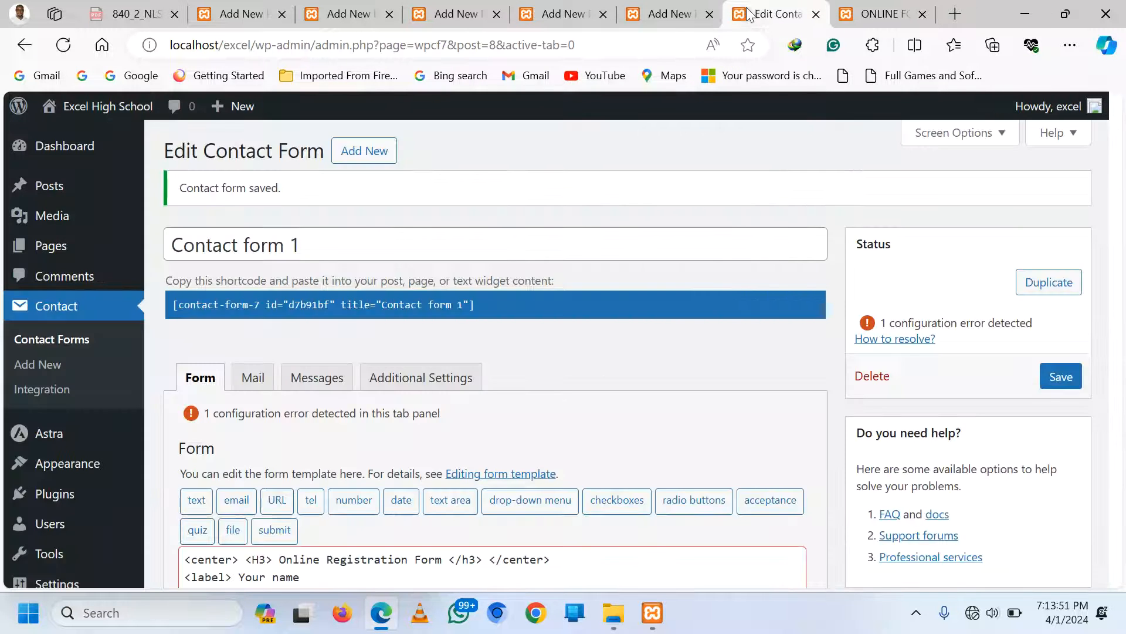
pyautogui.scroll(-8, 432, 446)
pyautogui.scroll(-1, 433, 446)
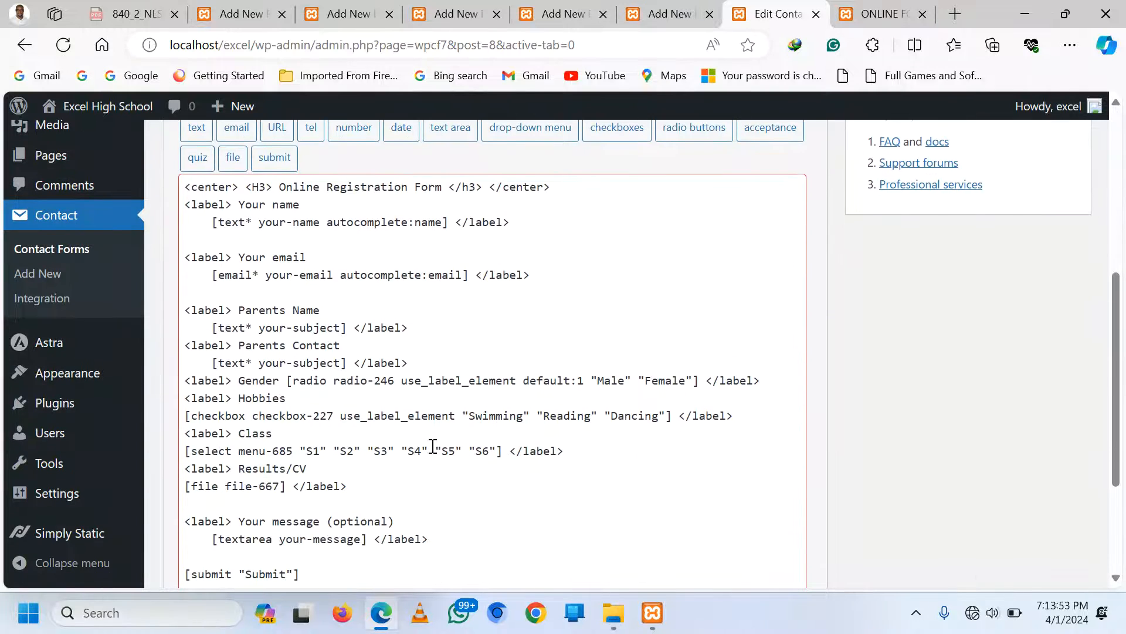
pyautogui.scroll(-3, 433, 446)
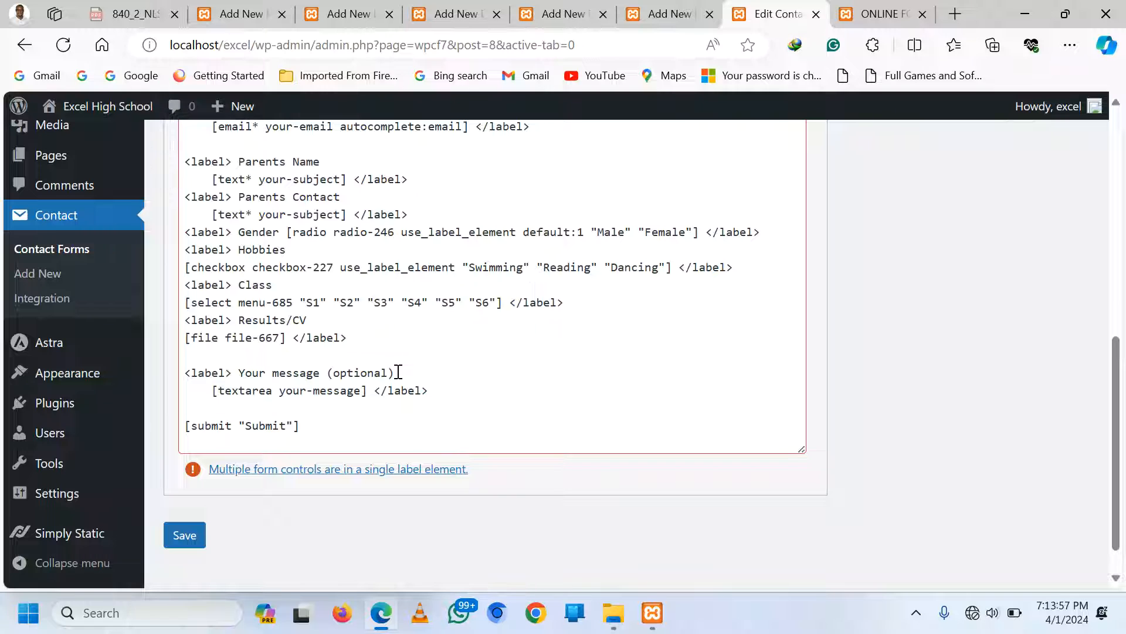
pyautogui.moveTo(398, 373); pyautogui.dragTo(241, 367)
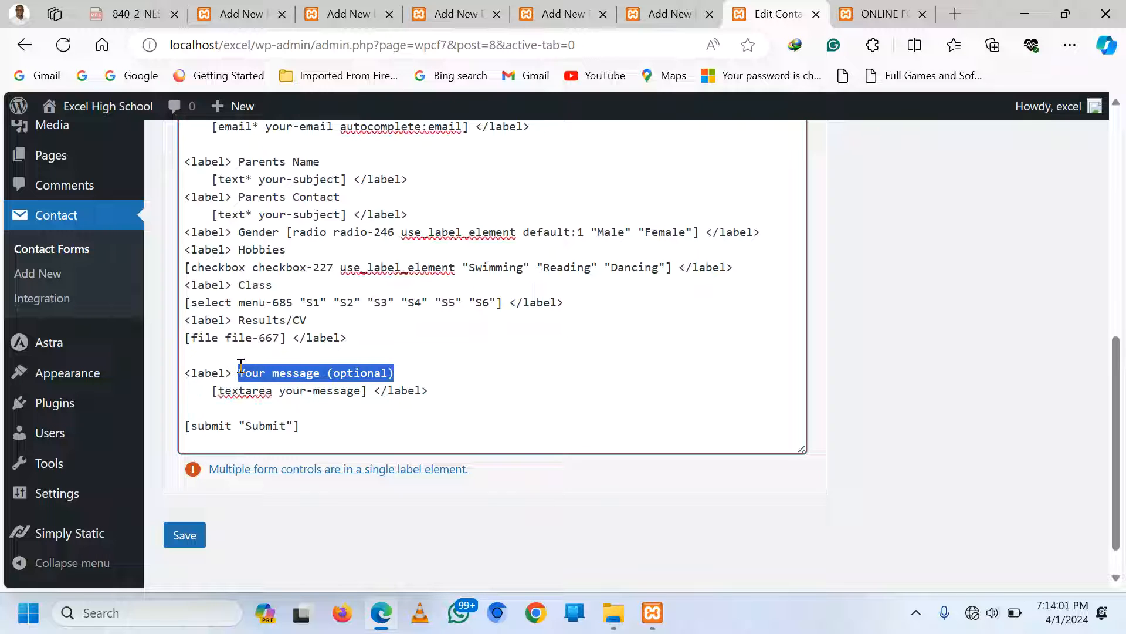
pyautogui.press('BackSpace')
pyautogui.write('More')
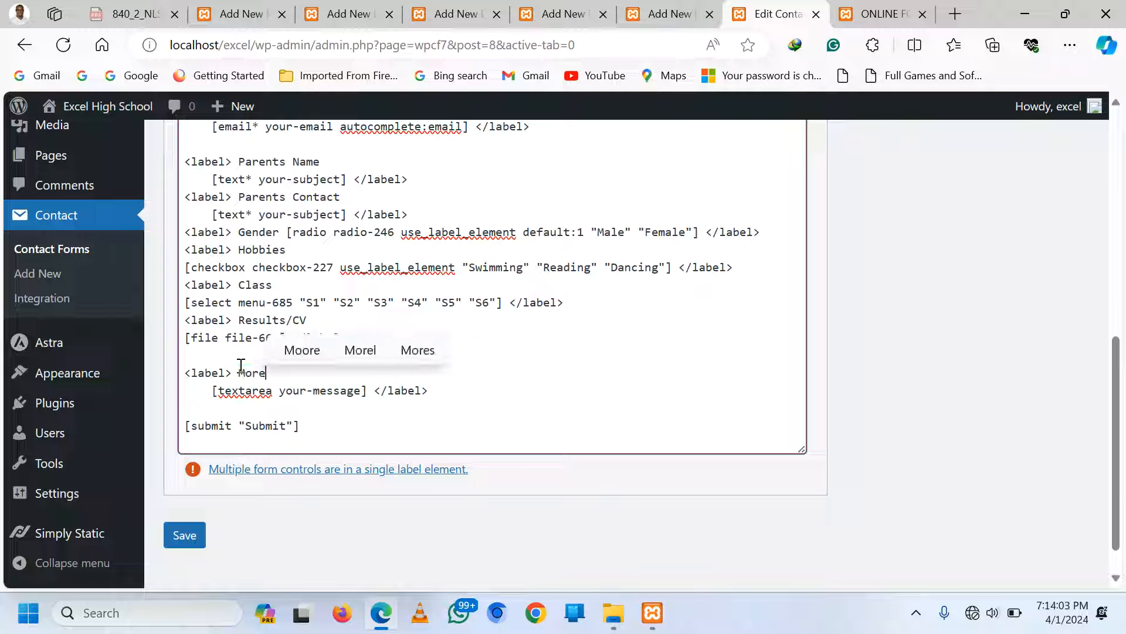
pyautogui.write(' about you')
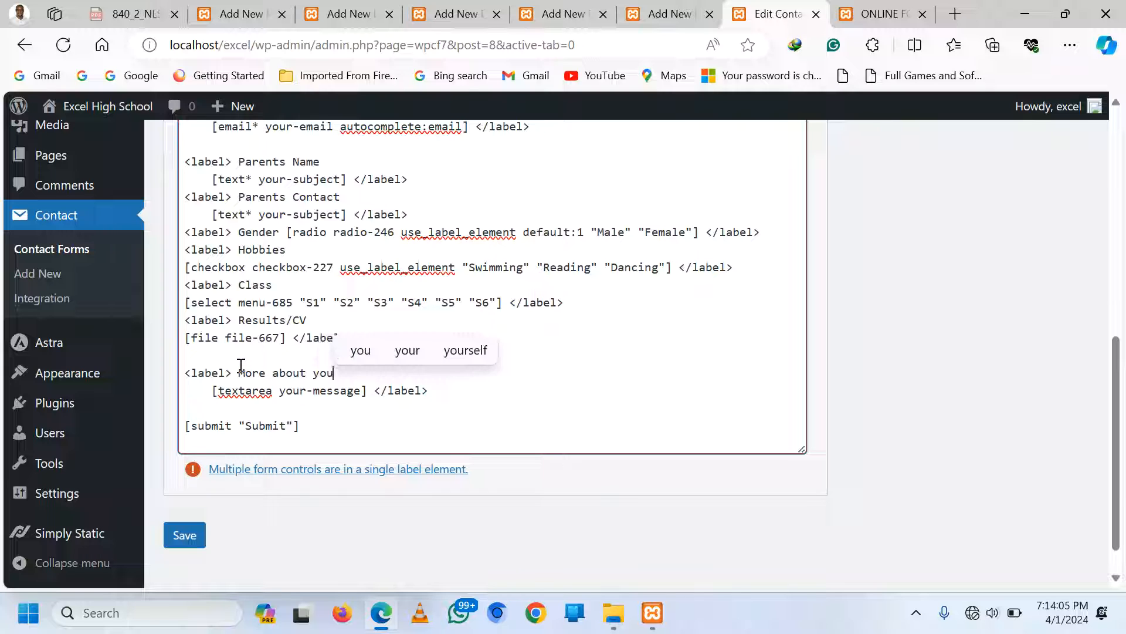
pyautogui.write('rself')
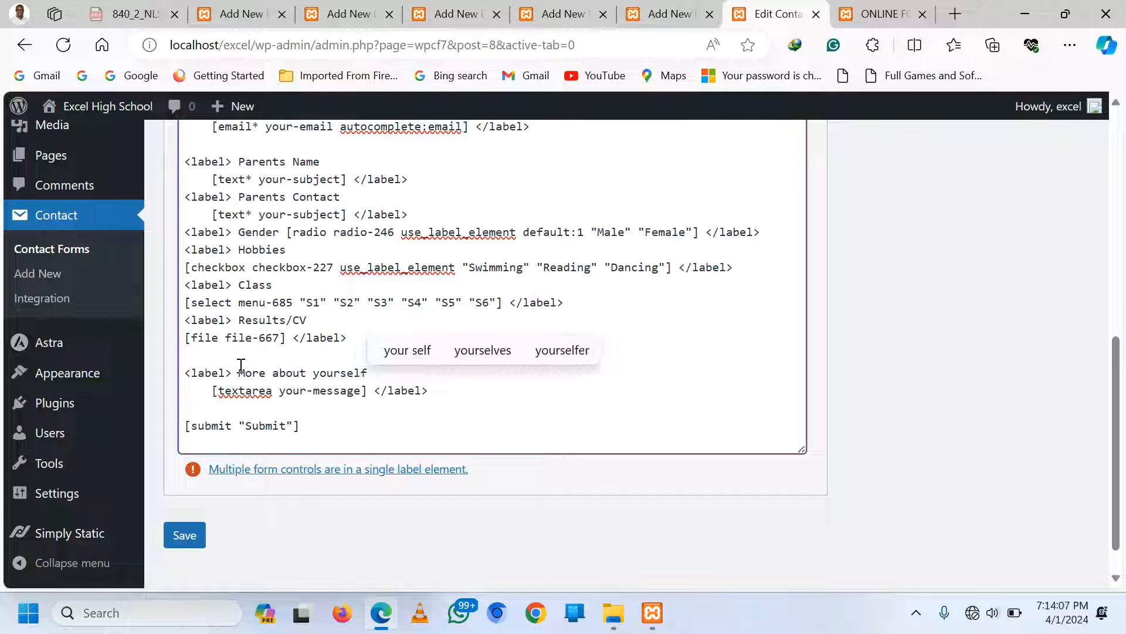
# Rename the submit button to 'Submit Application' and save the form
pyautogui.click(422, 400)
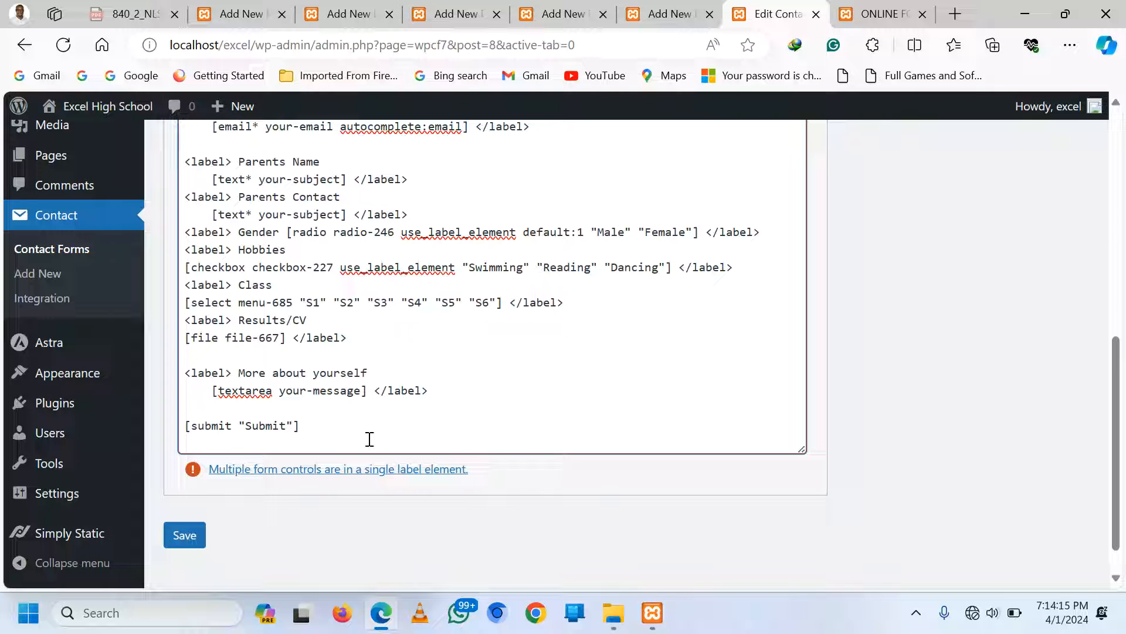
pyautogui.write('Applicat')
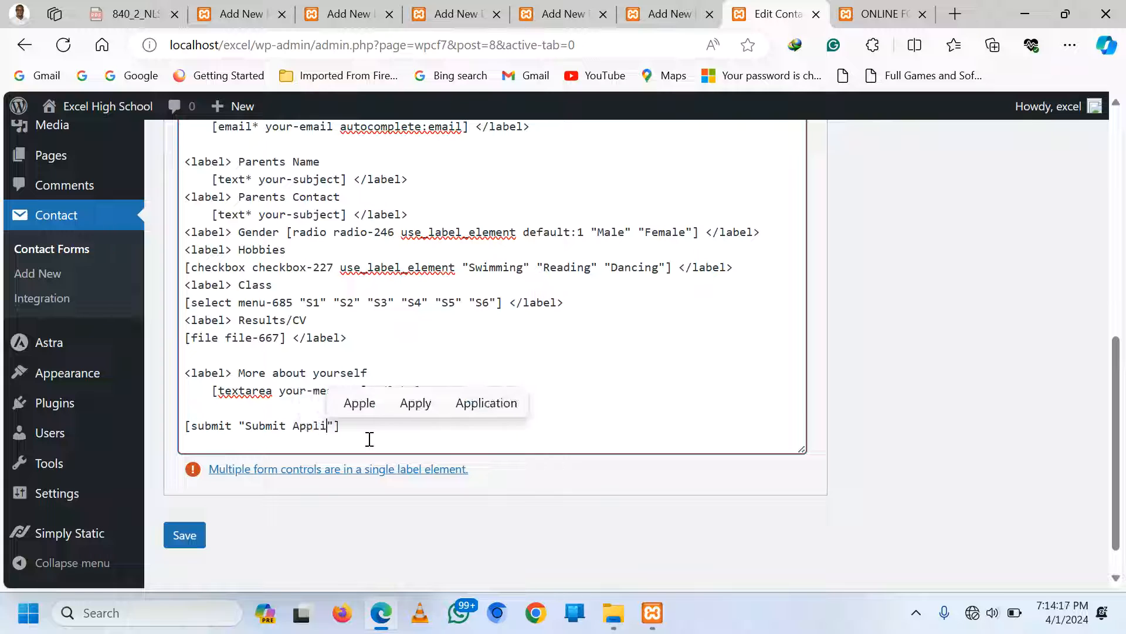
pyautogui.write('ion')
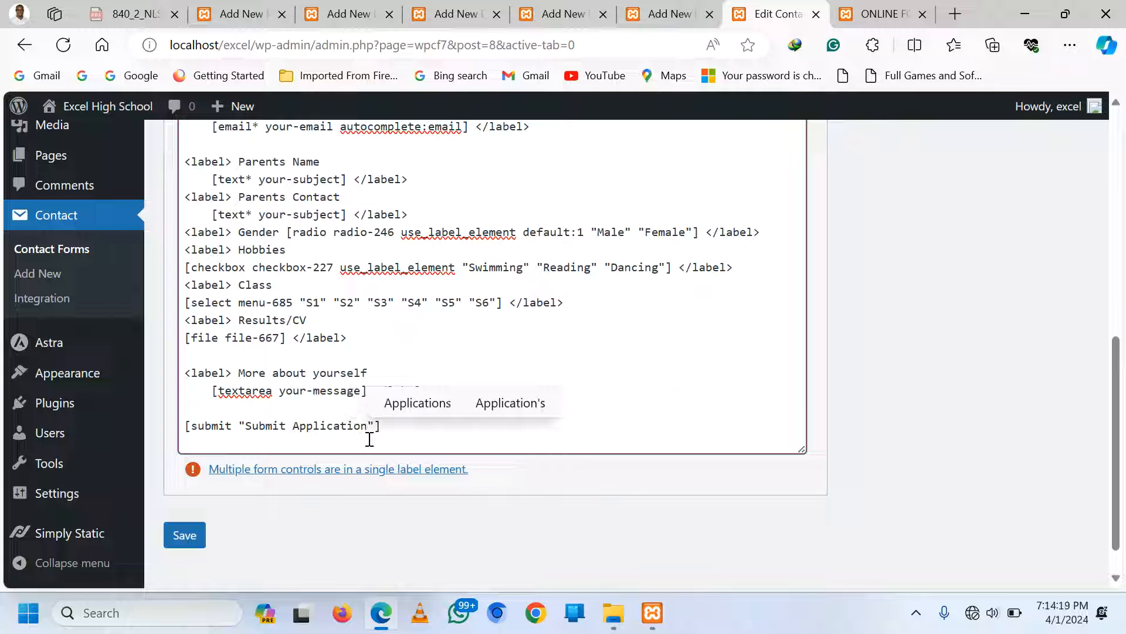
pyautogui.click(193, 534)
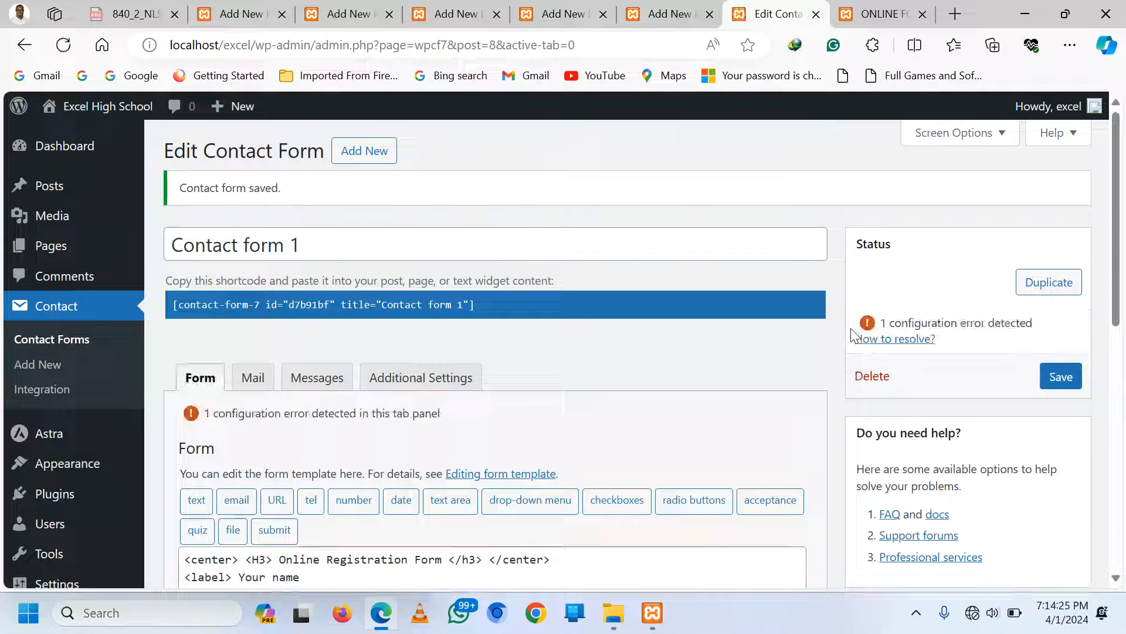
# Reload the live Online Form page and scroll through to check the updated fields
pyautogui.click(863, 7)
pyautogui.scroll(6, 955, 260)
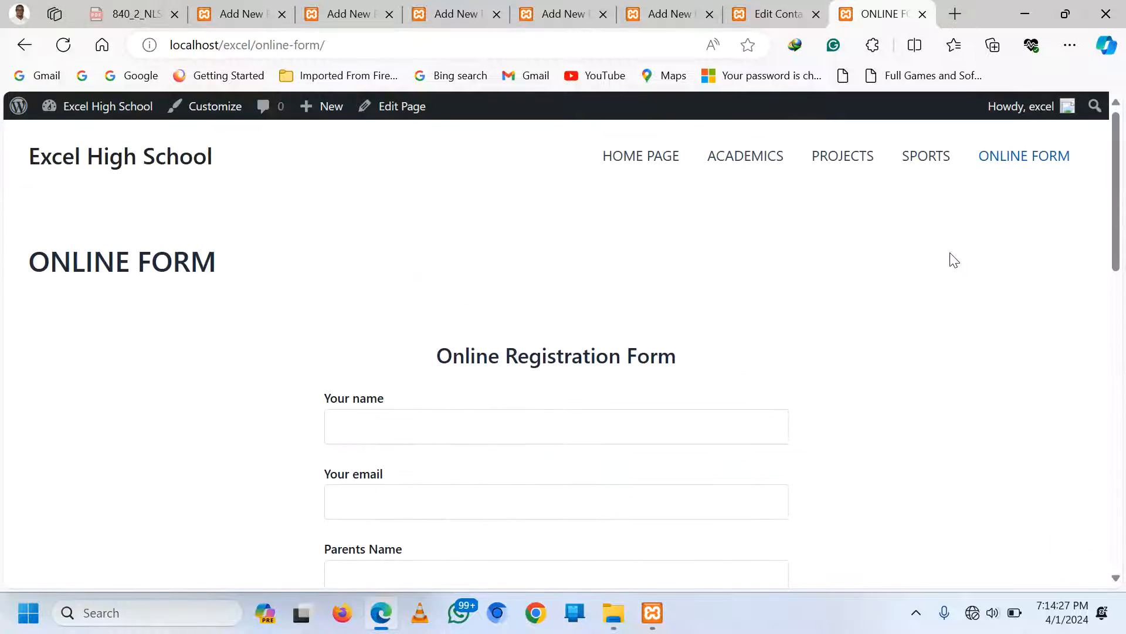
pyautogui.click(1015, 166)
pyautogui.scroll(-8, 878, 327)
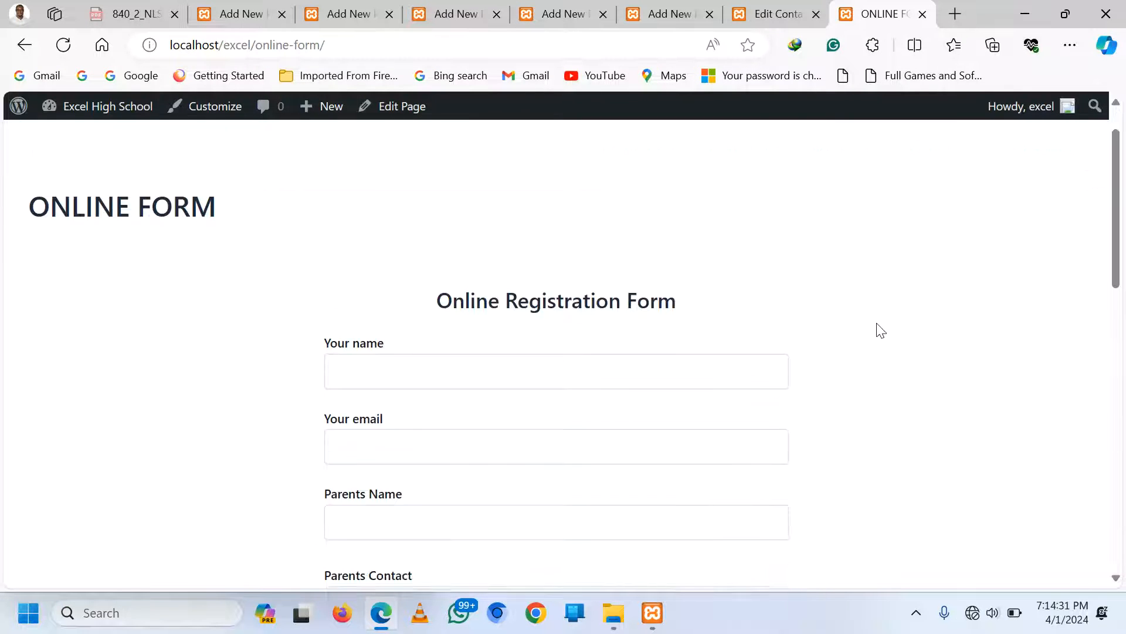
pyautogui.scroll(-1, 464, 487)
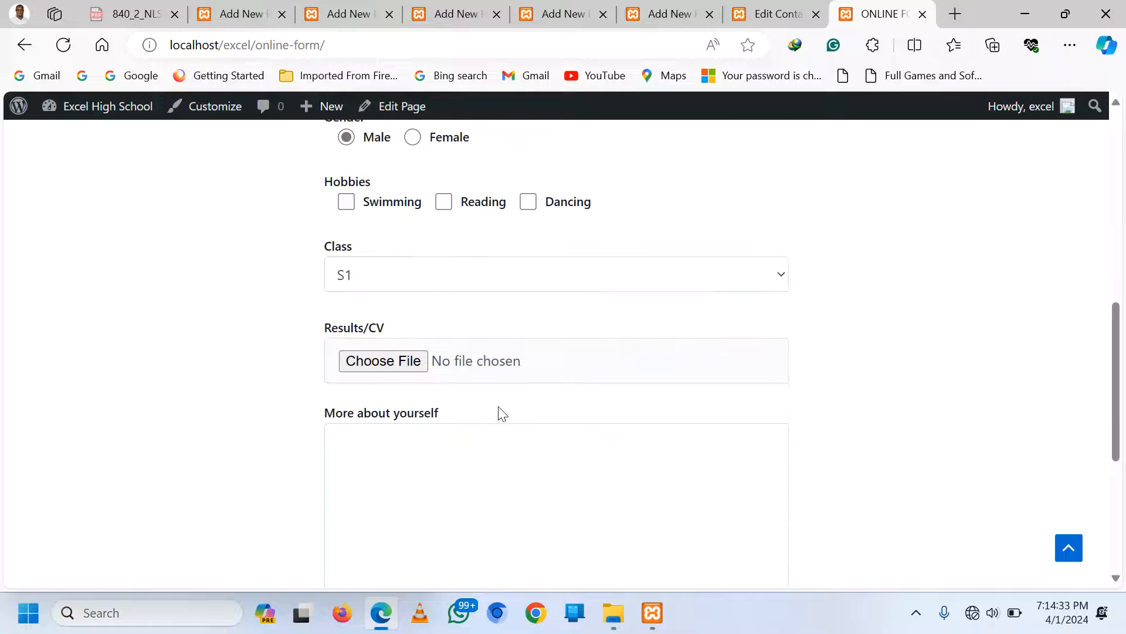
pyautogui.scroll(-3, 470, 445)
pyautogui.scroll(6, 557, 487)
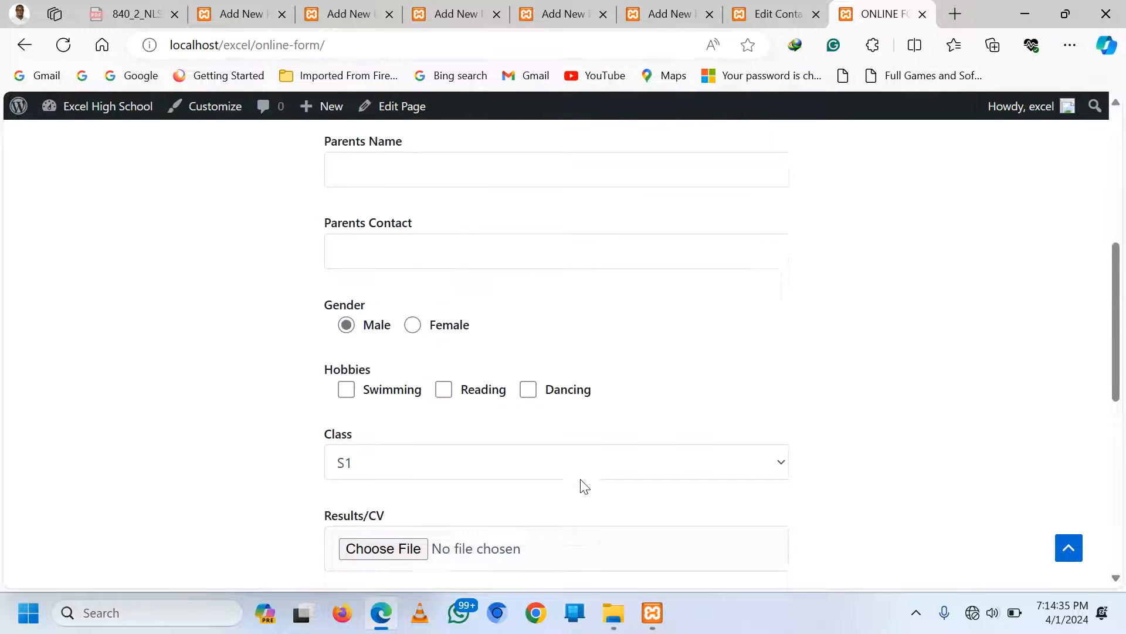
pyautogui.scroll(6, 585, 487)
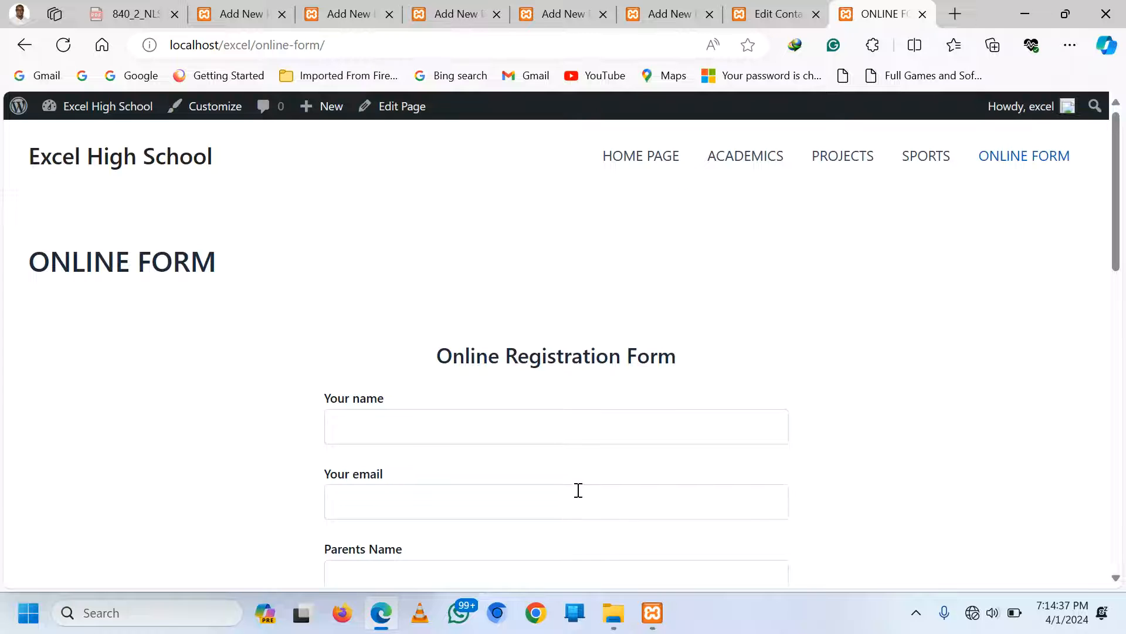
pyautogui.scroll(-5, 663, 381)
pyautogui.scroll(3, 671, 372)
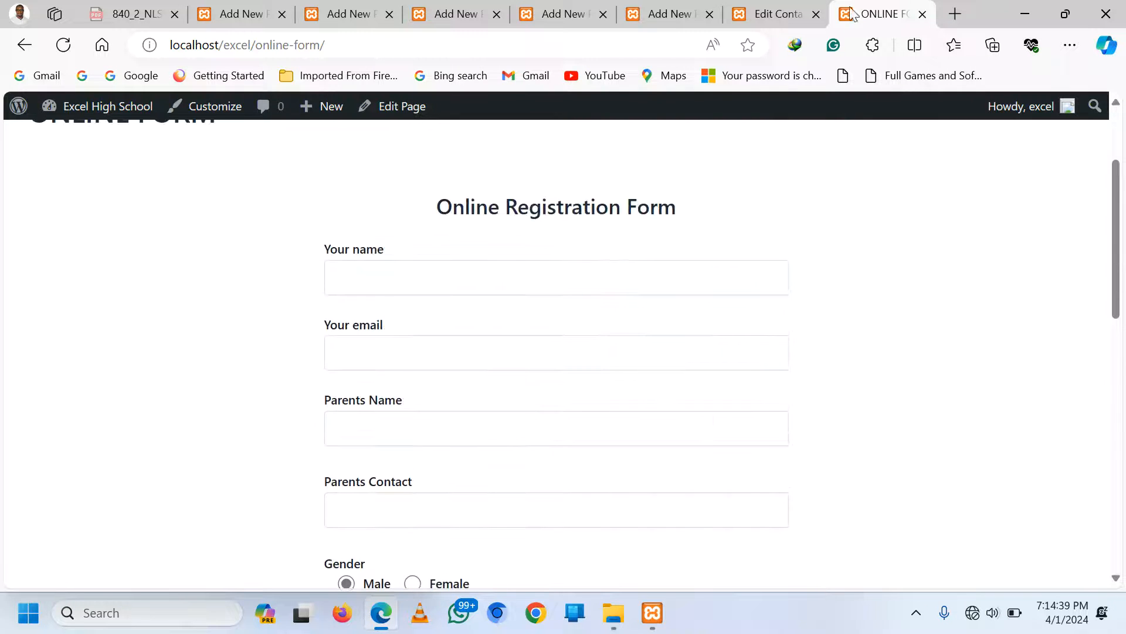
pyautogui.click(770, 7)
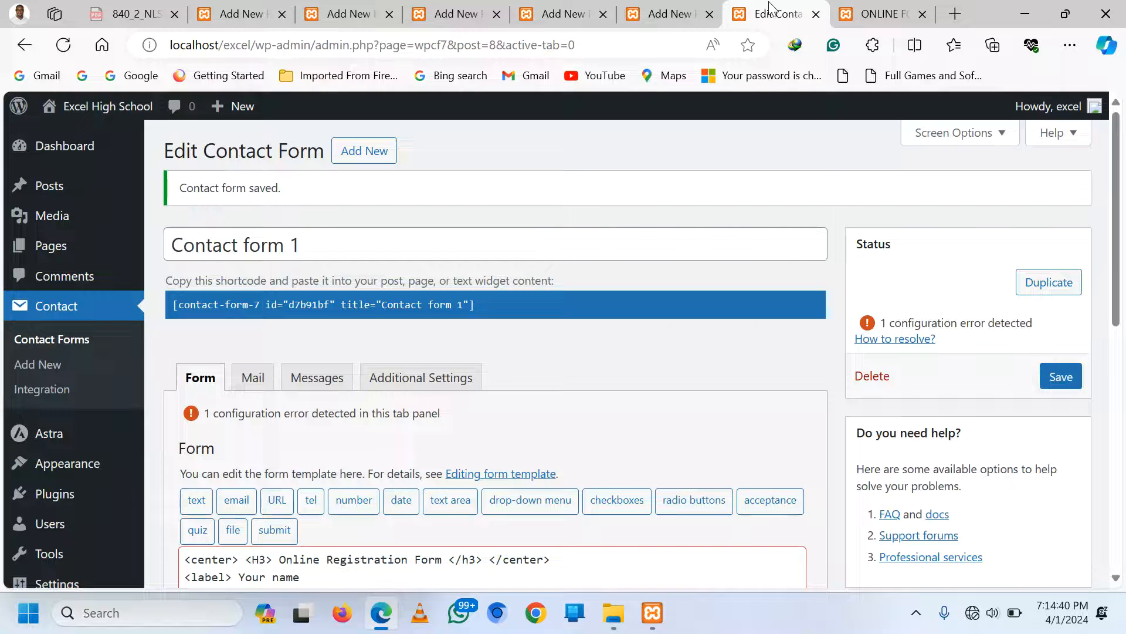
# Give the Columns block a pink-to-lavender gradient background and update the ONLINE FORM page
pyautogui.click(660, 9)
pyautogui.click(170, 337)
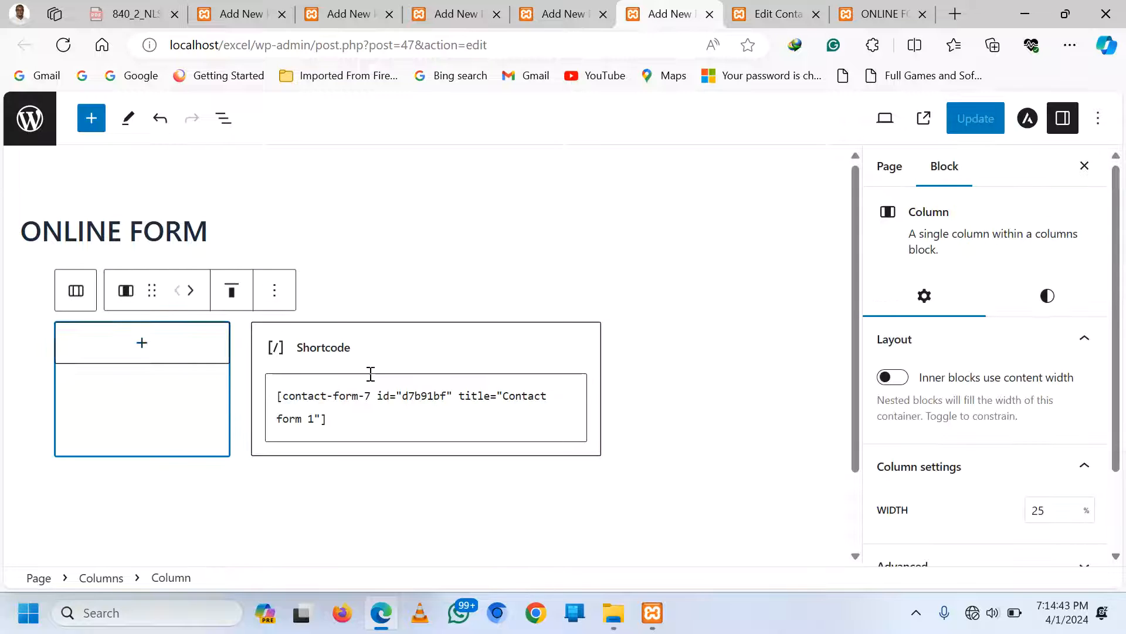
pyautogui.click(753, 428)
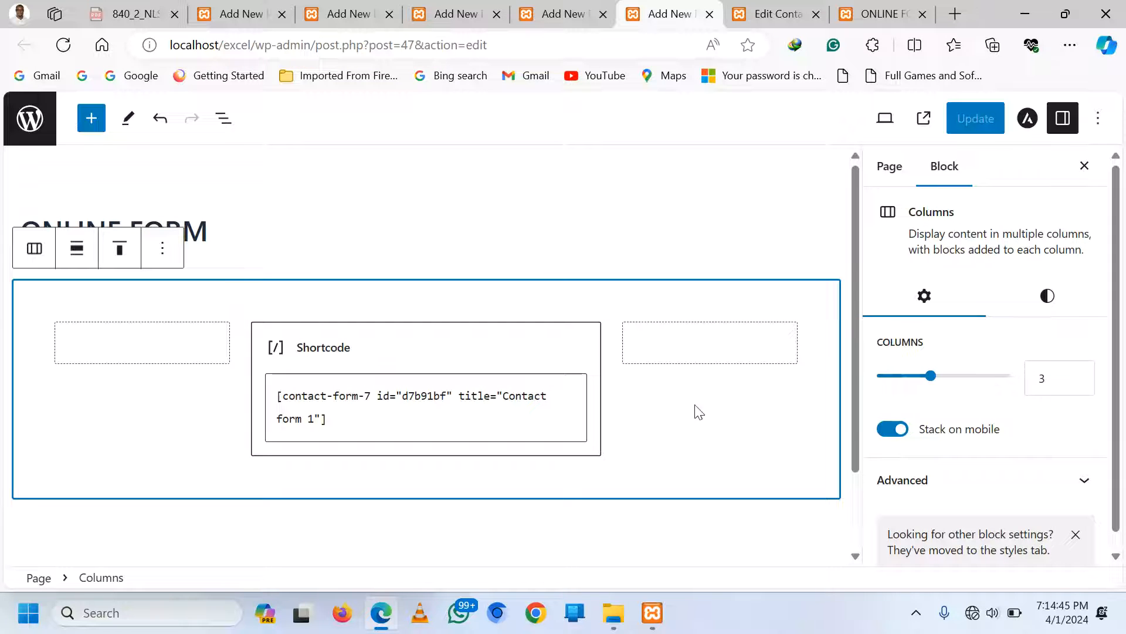
pyautogui.click(1049, 298)
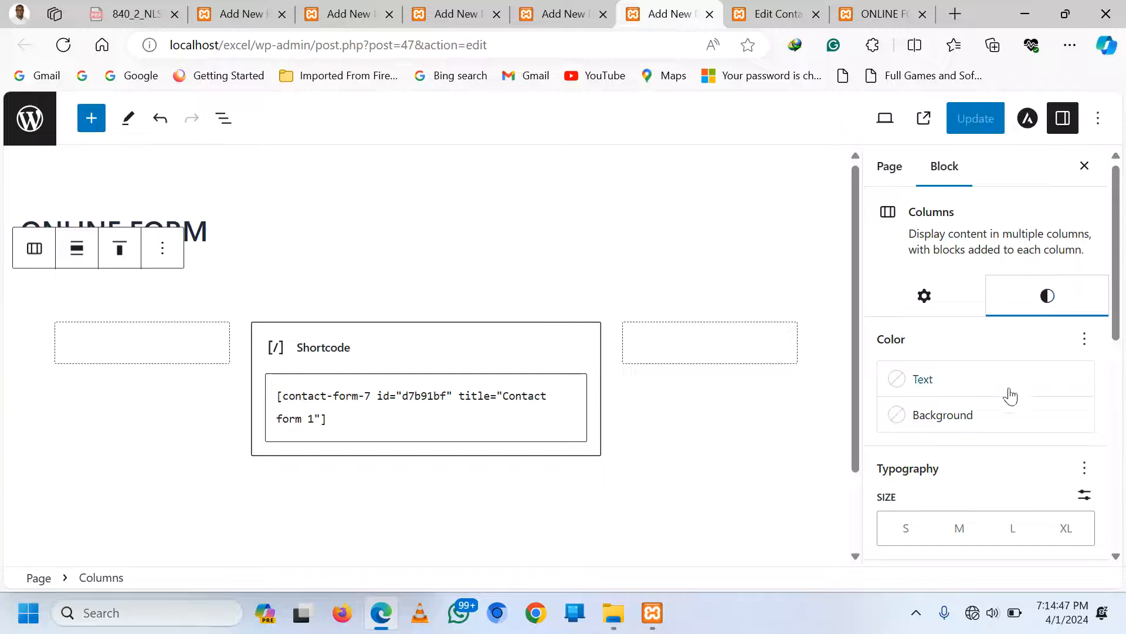
pyautogui.click(965, 422)
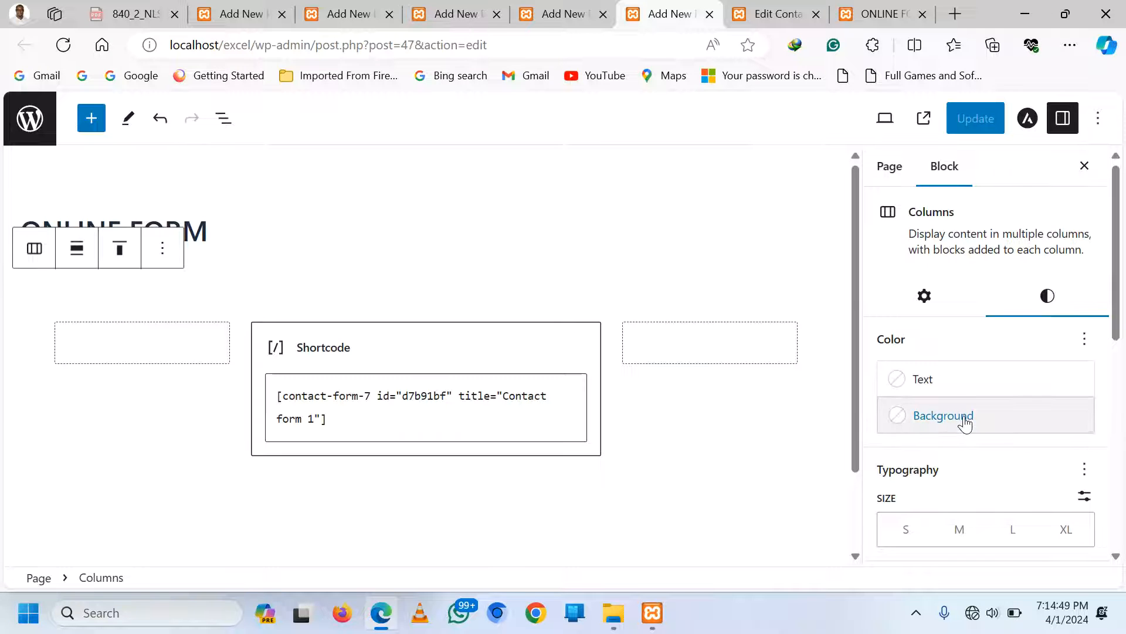
pyautogui.click(703, 130)
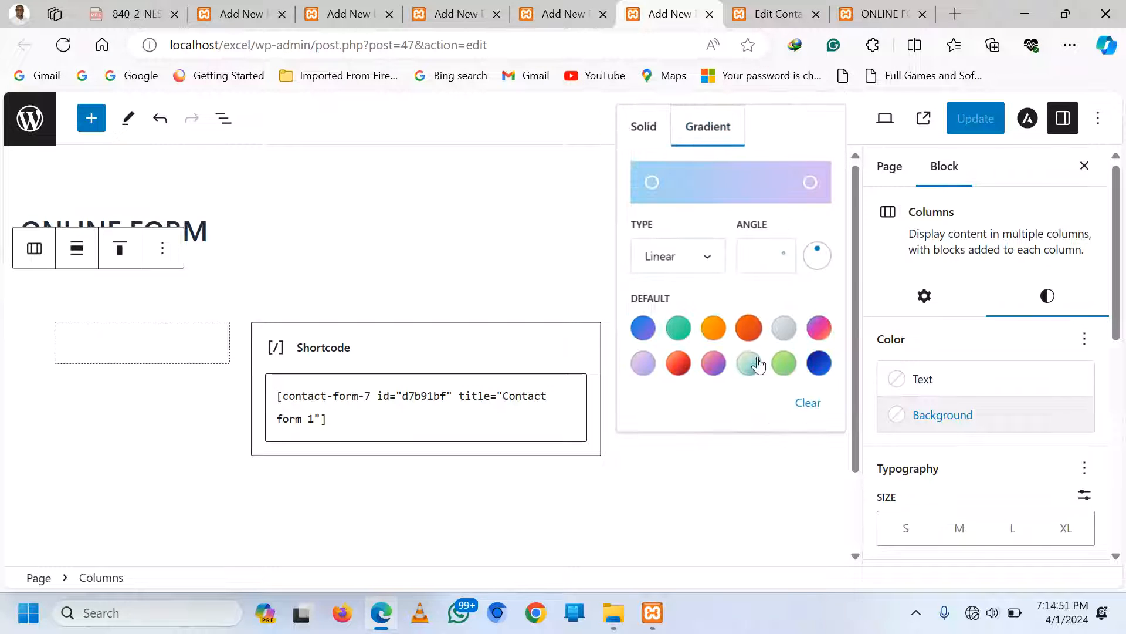
pyautogui.click(784, 365)
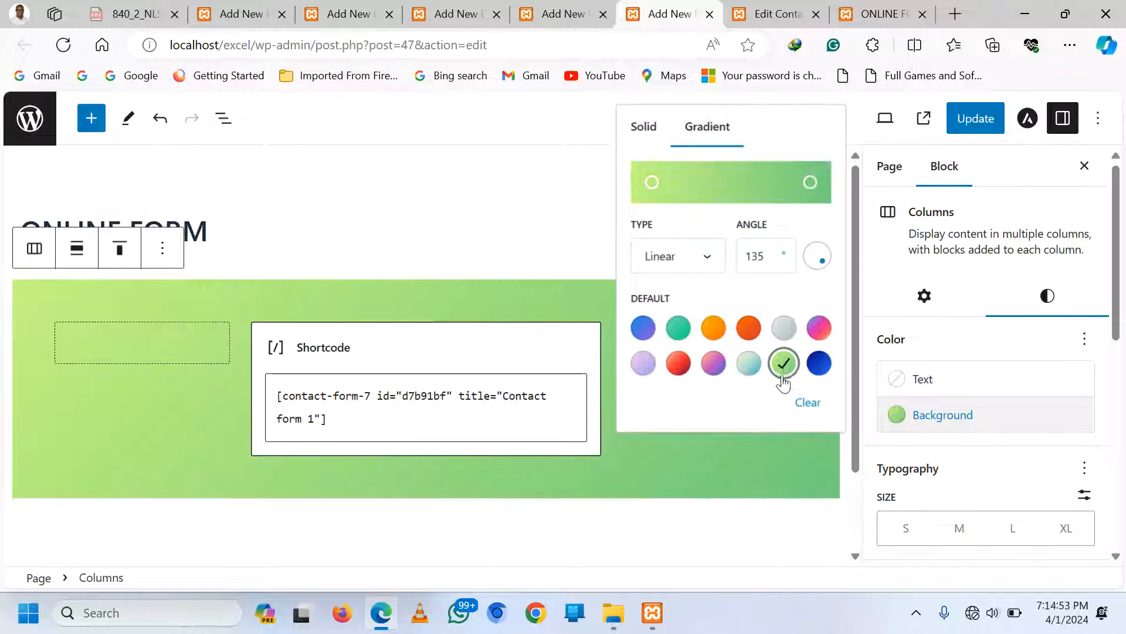
pyautogui.click(645, 365)
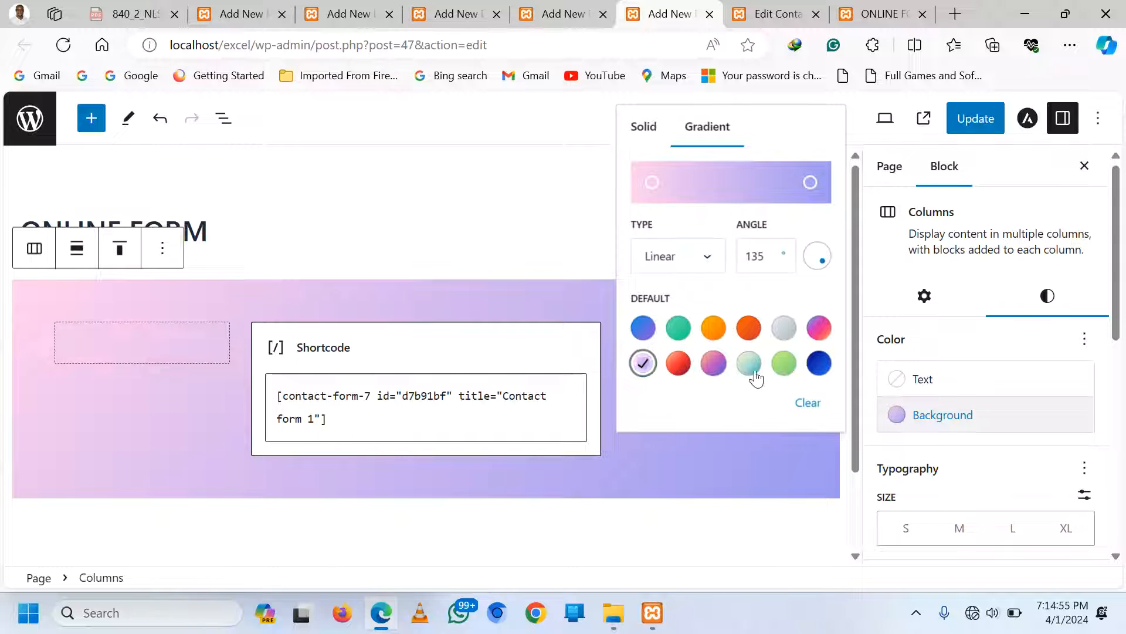
pyautogui.click(727, 516)
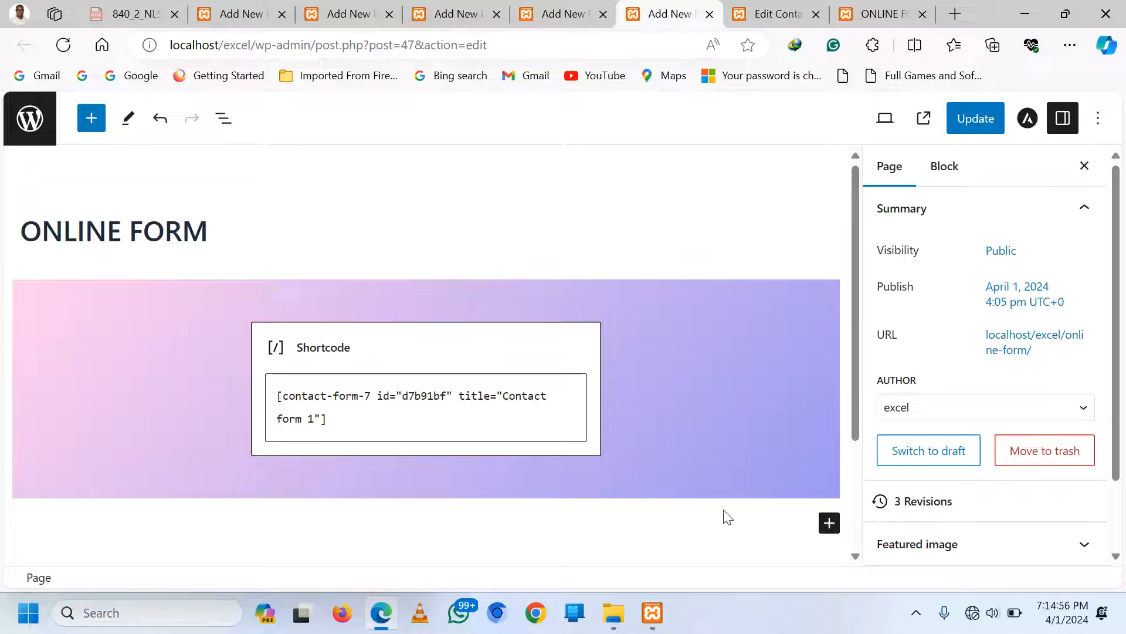
pyautogui.click(972, 125)
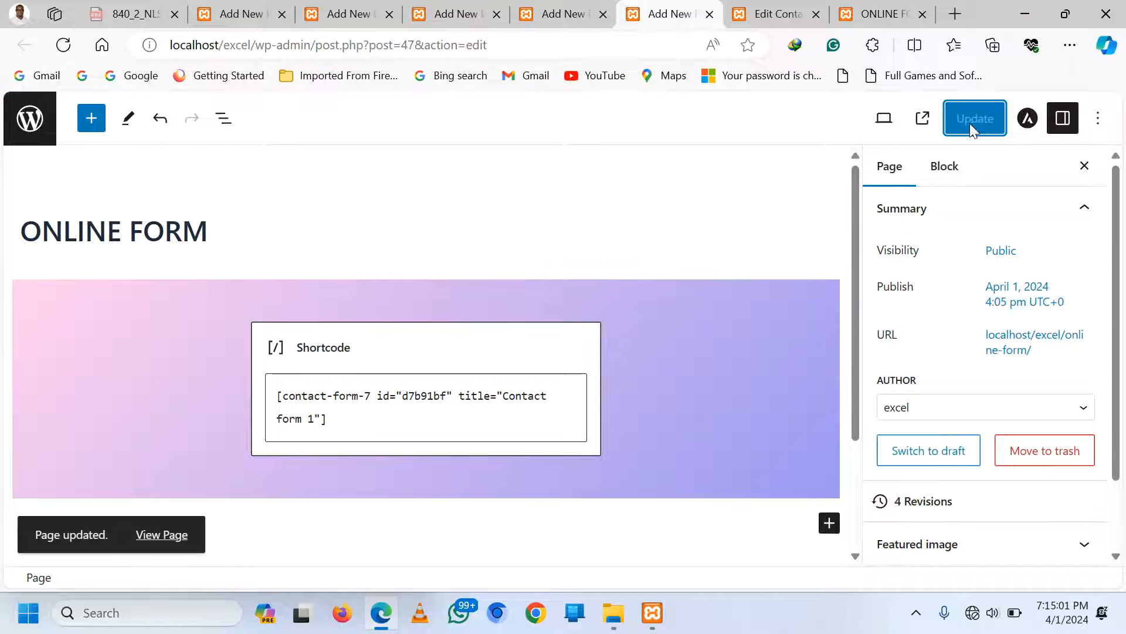
# Reload the live ONLINE FORM page to check the gradient background
pyautogui.click(883, 14)
pyautogui.click(64, 46)
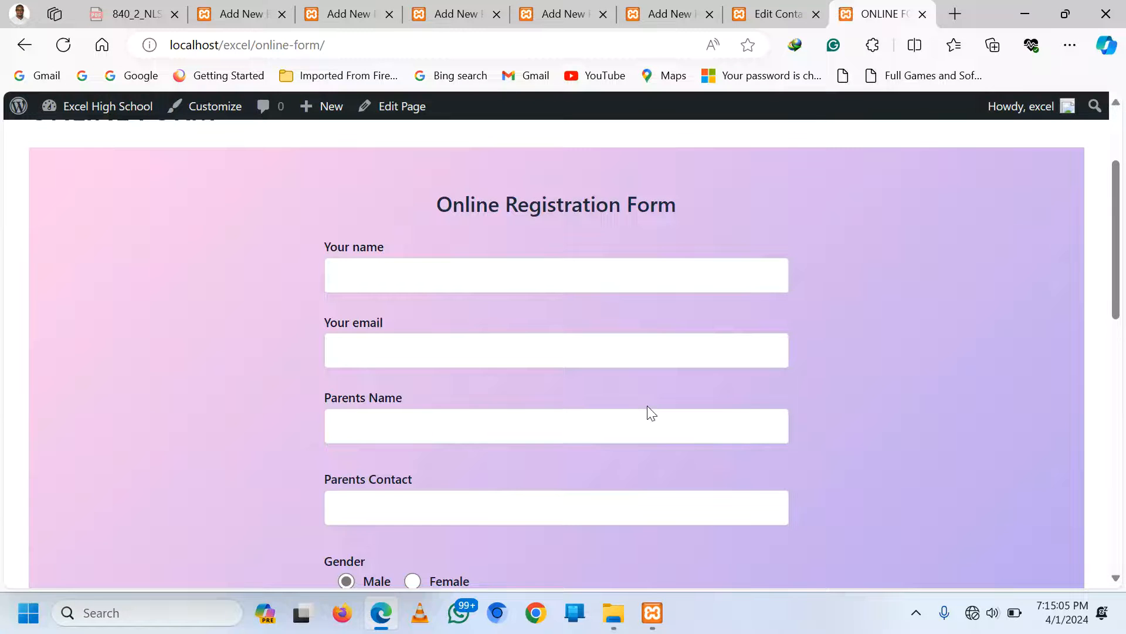
pyautogui.scroll(3, 714, 323)
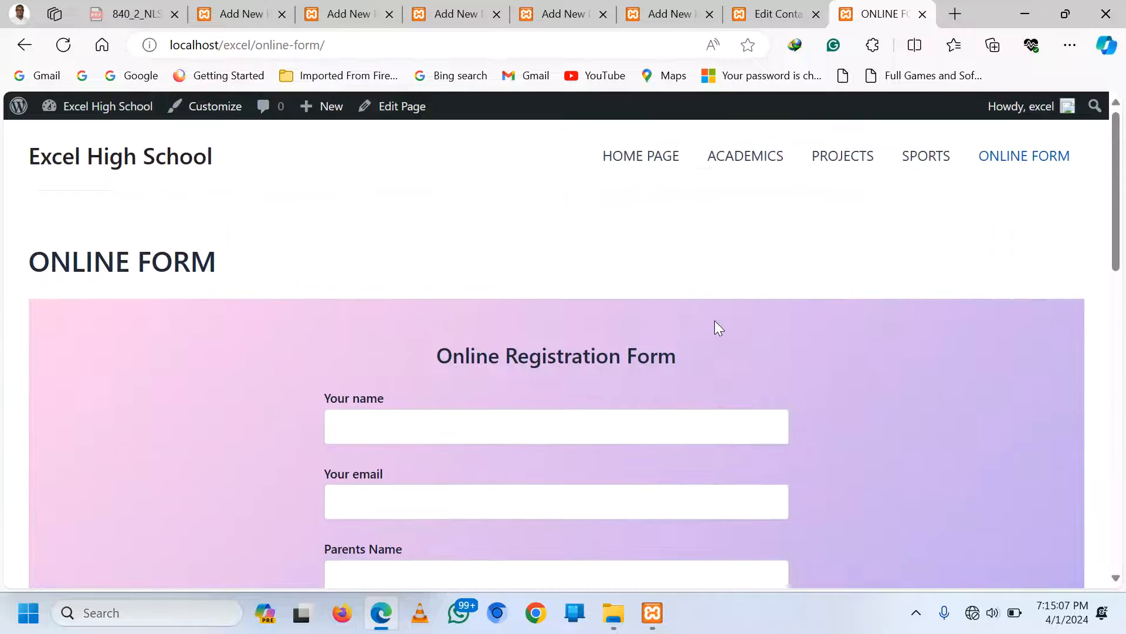
pyautogui.click(673, 13)
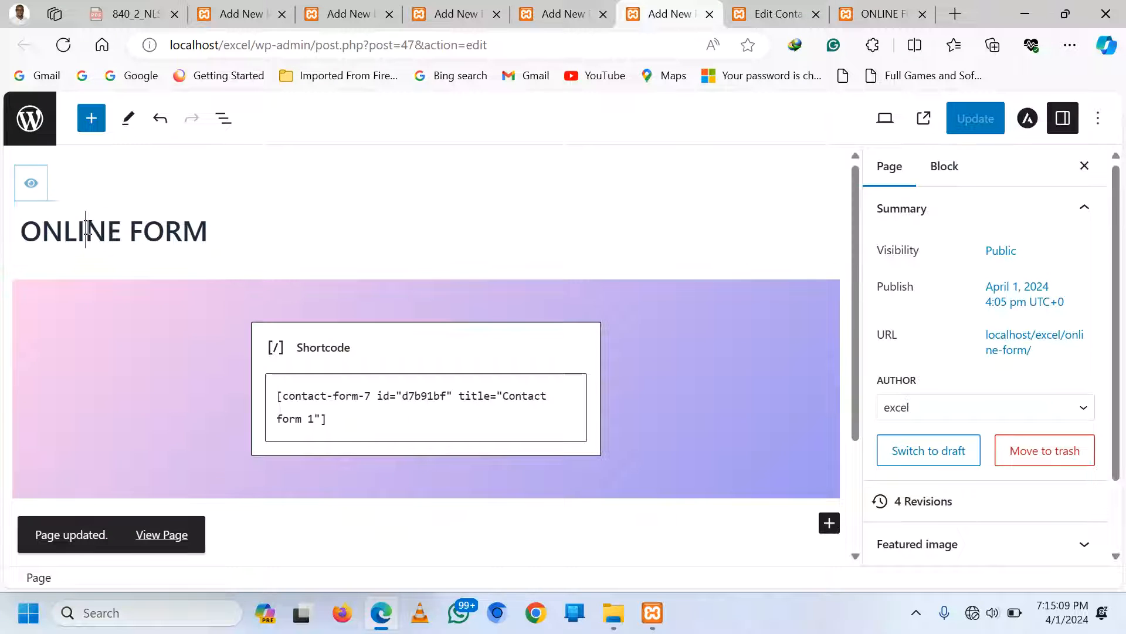
# Hide the ONLINE FORM page title, update the page, and reload it live
pyautogui.click(32, 184)
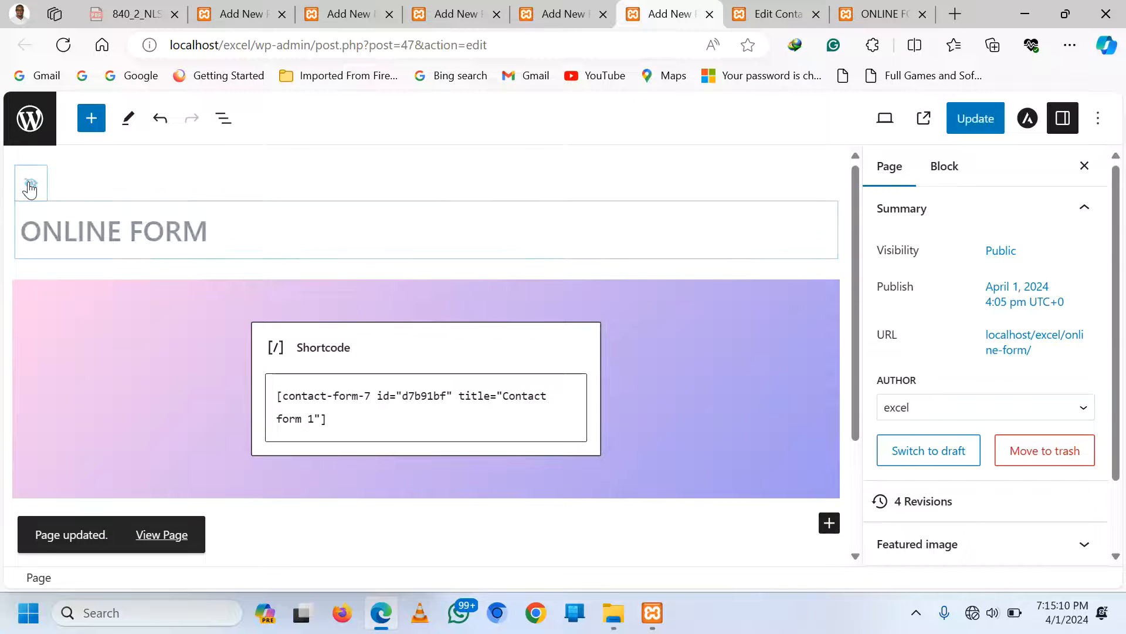
pyautogui.click(969, 121)
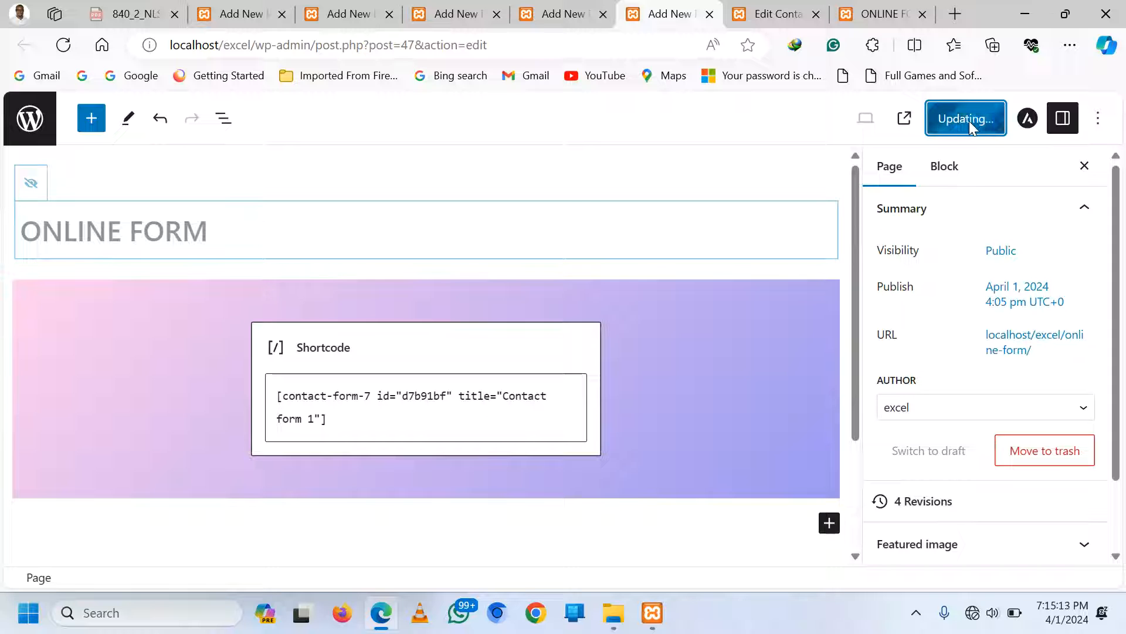
pyautogui.click(871, 12)
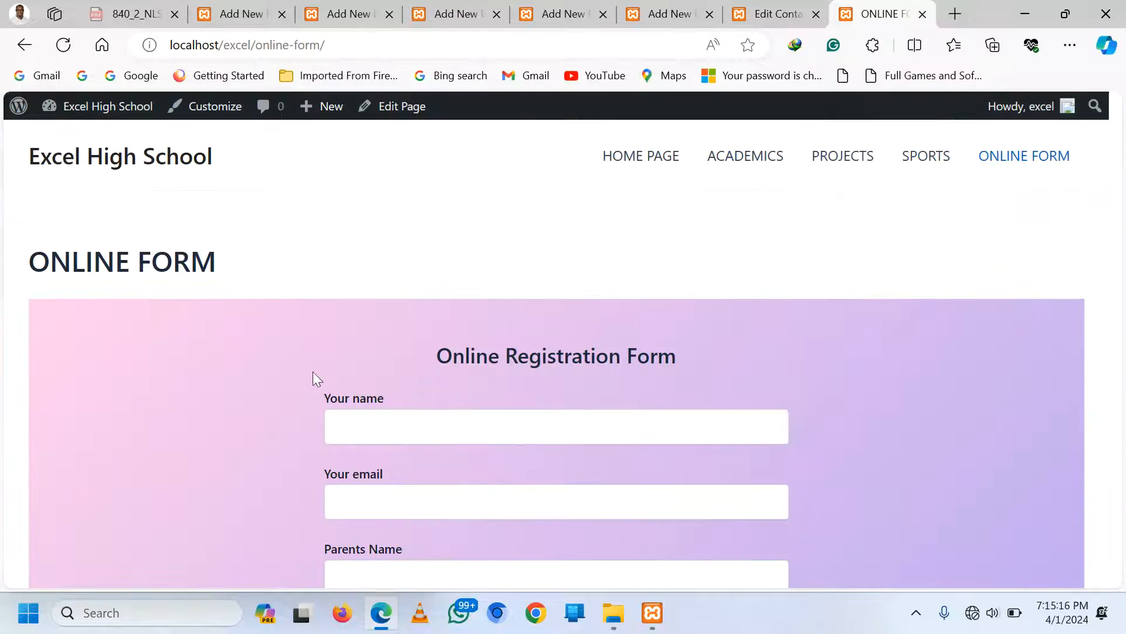
pyautogui.click(64, 50)
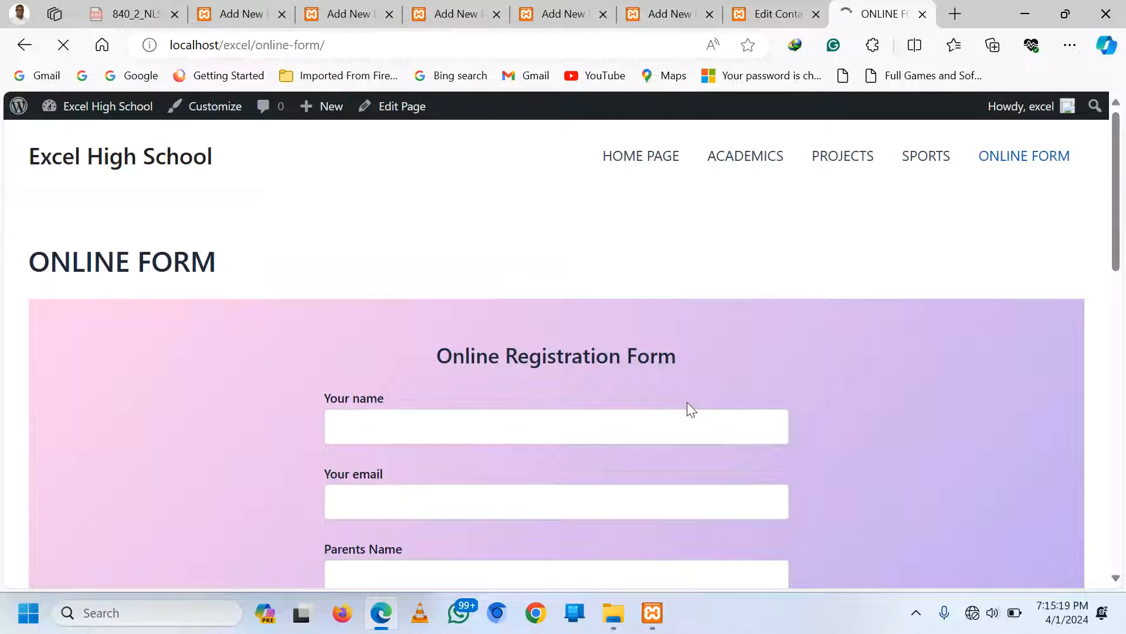
# Review the live registration form, resizing the 'More about yourself' text box
pyautogui.scroll(-8, 687, 402)
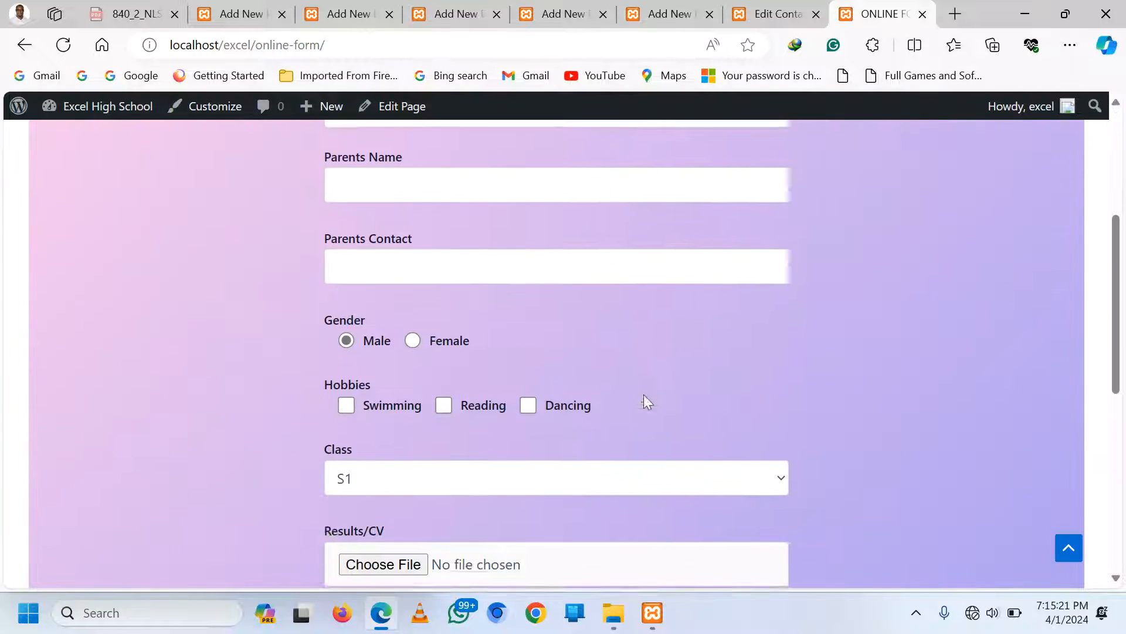
pyautogui.scroll(-4, 647, 403)
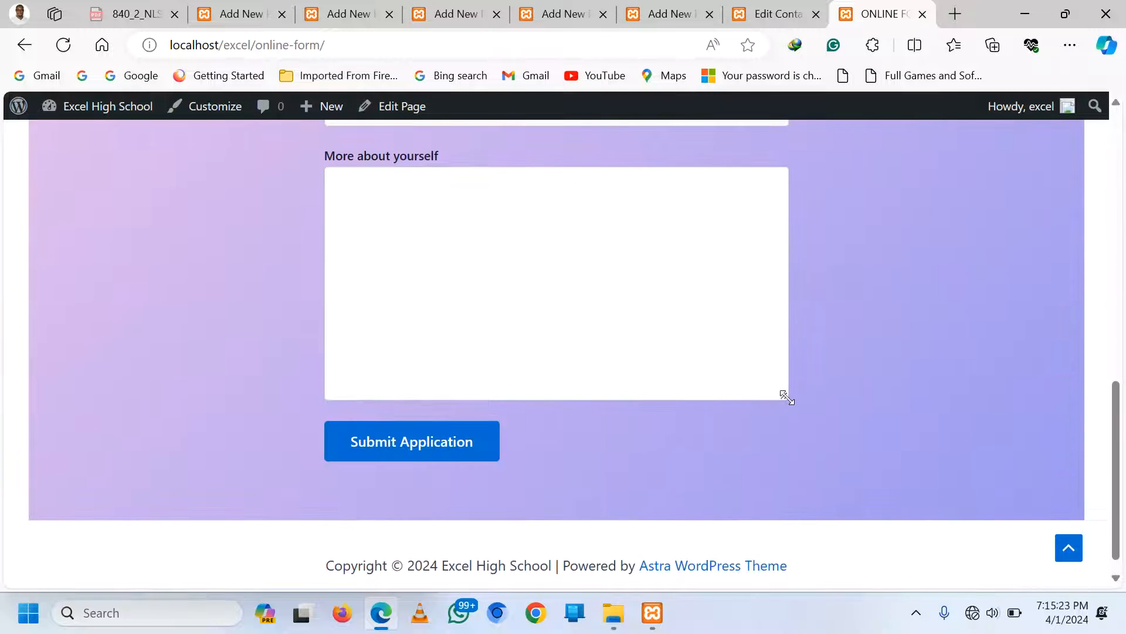
pyautogui.moveTo(786, 397); pyautogui.dragTo(781, 340)
pyautogui.scroll(5, 794, 363)
pyautogui.scroll(-4, 646, 422)
pyautogui.scroll(1, 614, 483)
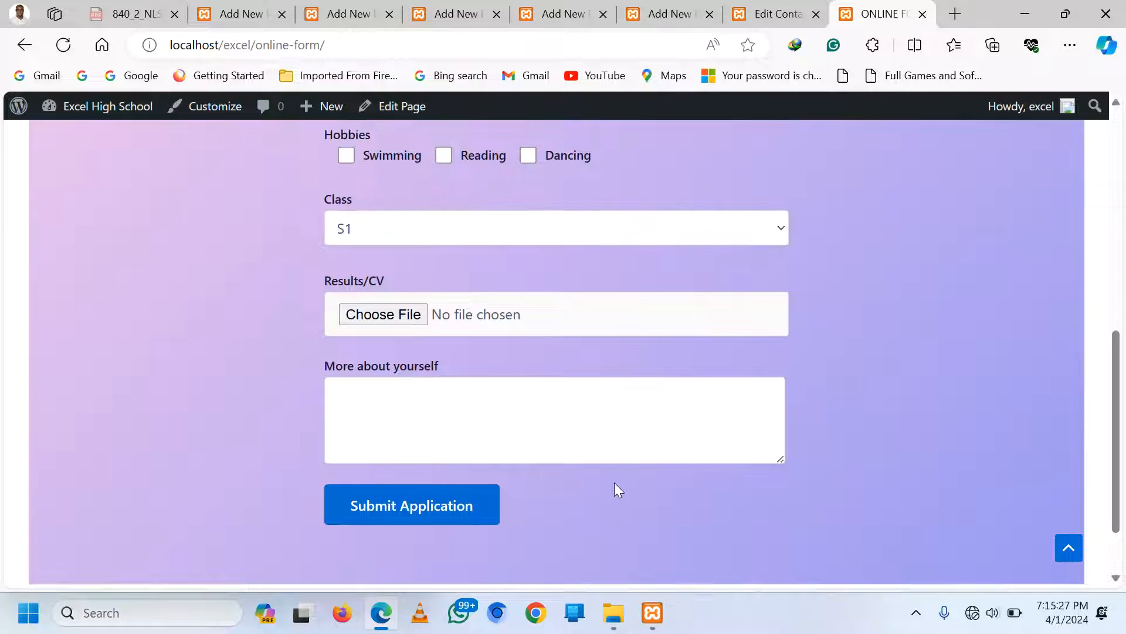
pyautogui.scroll(8, 614, 483)
pyautogui.click(235, 11)
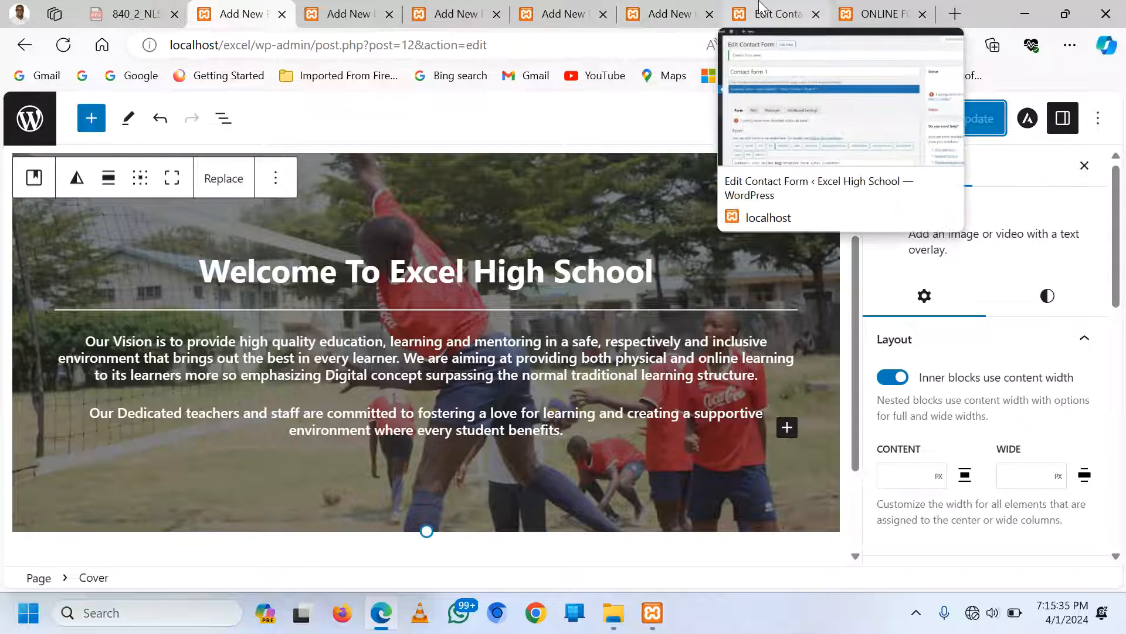
# Launch Appearance > Customize from the admin menu
pyautogui.click(787, 15)
pyautogui.scroll(-3, 50, 375)
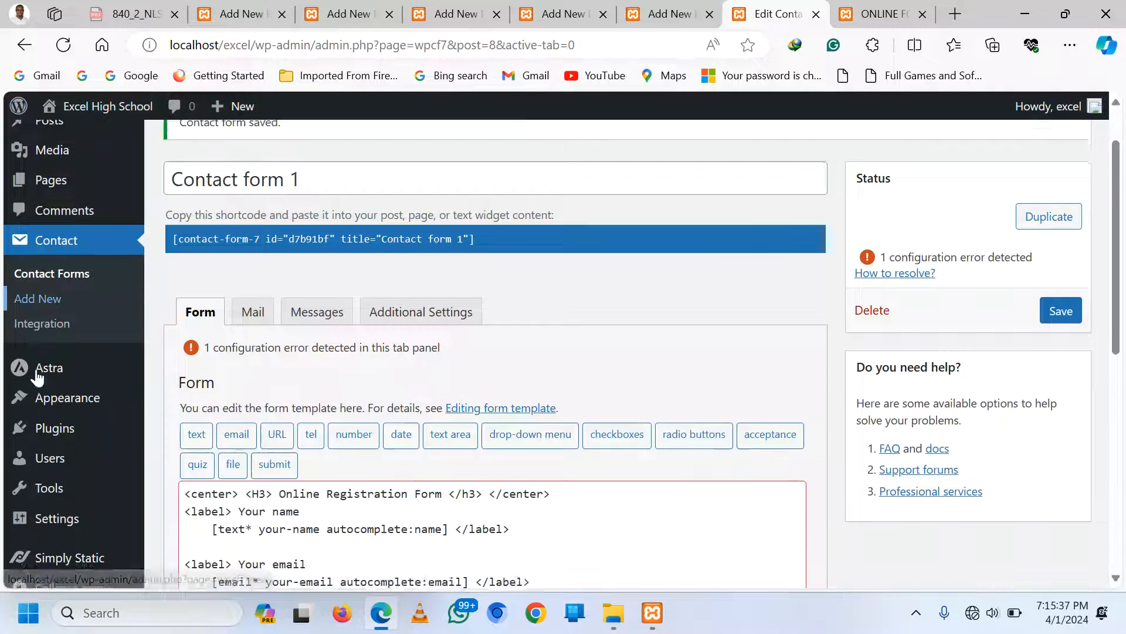
pyautogui.moveTo(63, 378)
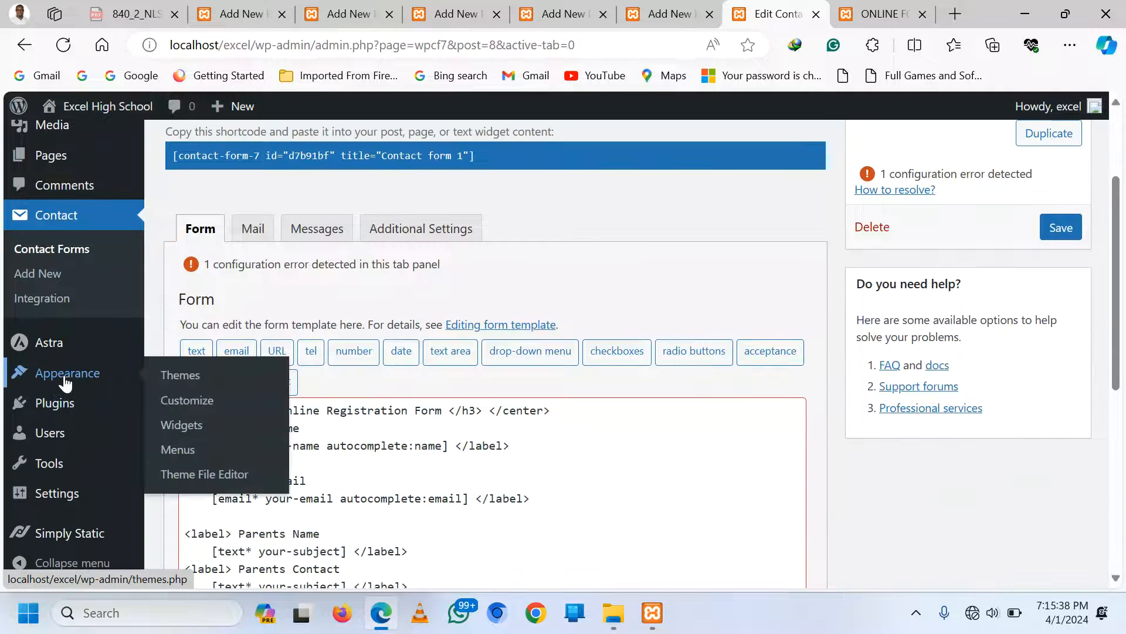
pyautogui.click(207, 408)
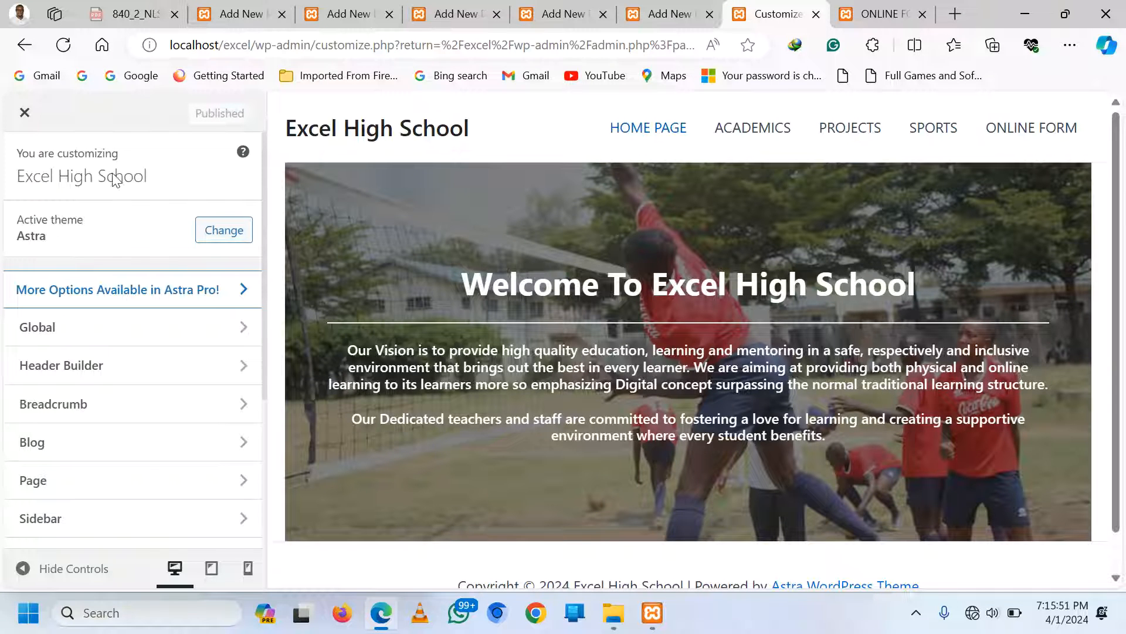
# Set the Primary Header's Design background colour to bright red
pyautogui.click(281, 105)
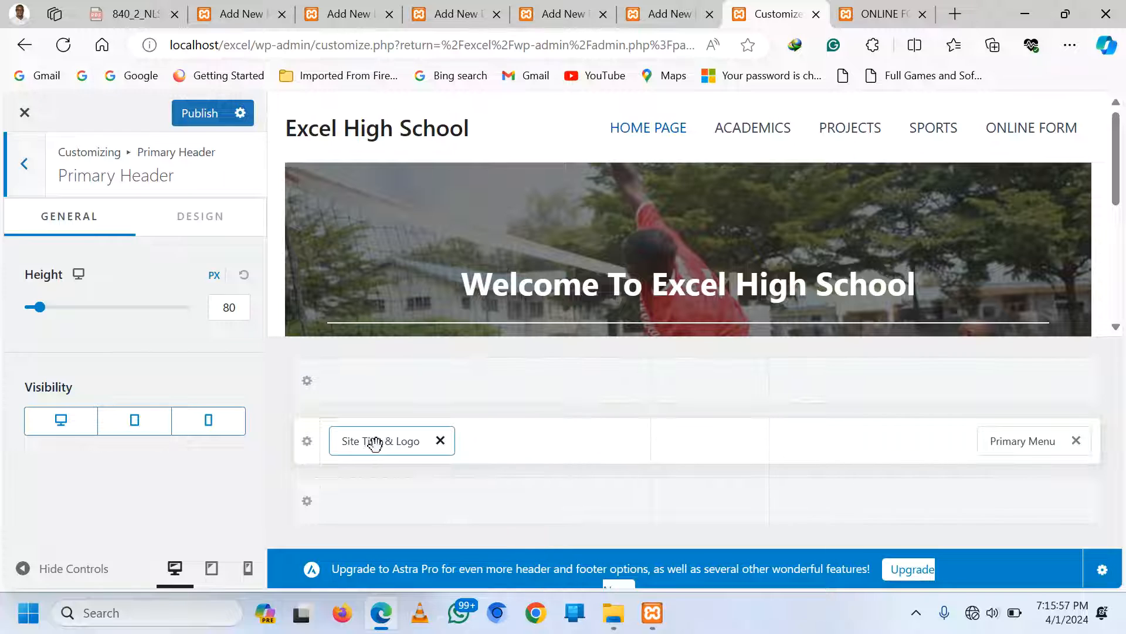
pyautogui.click(206, 218)
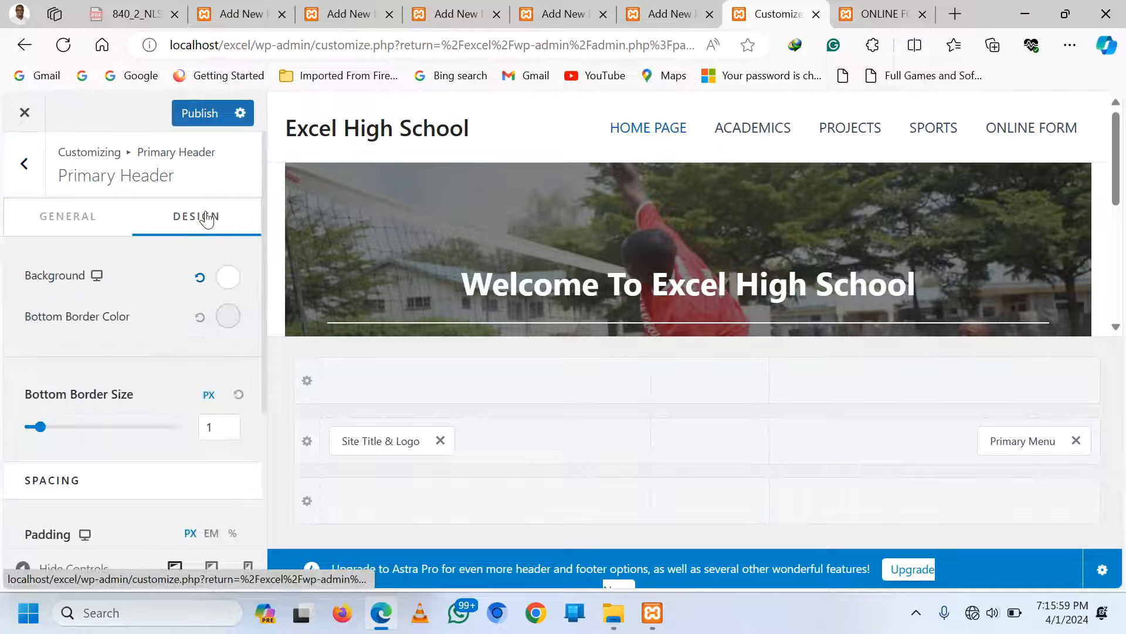
pyautogui.click(96, 277)
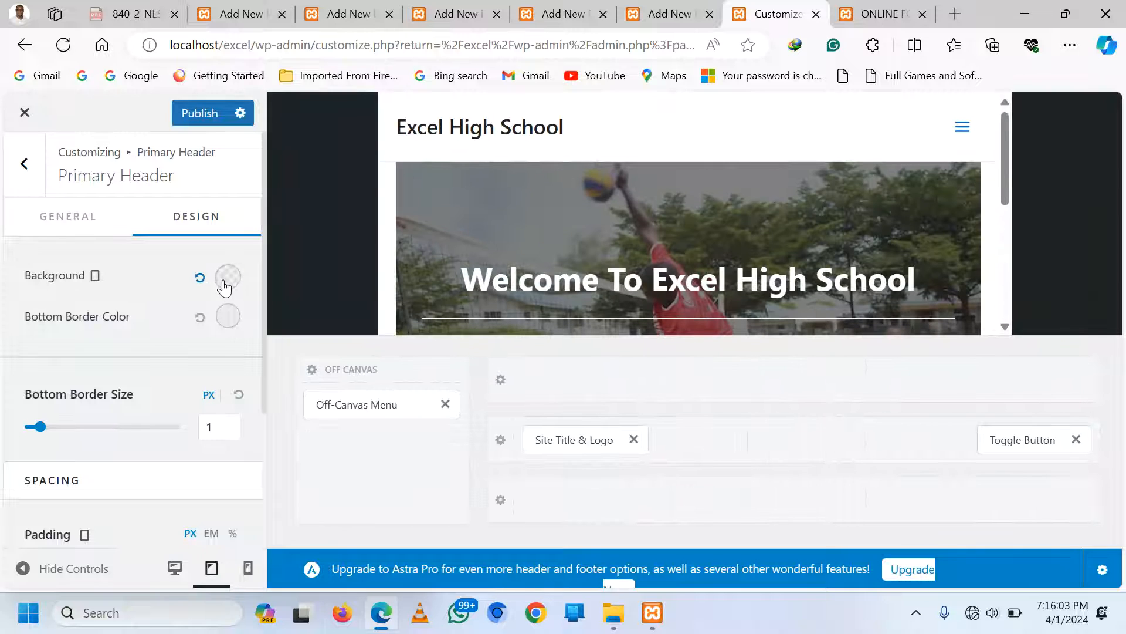
pyautogui.click(227, 280)
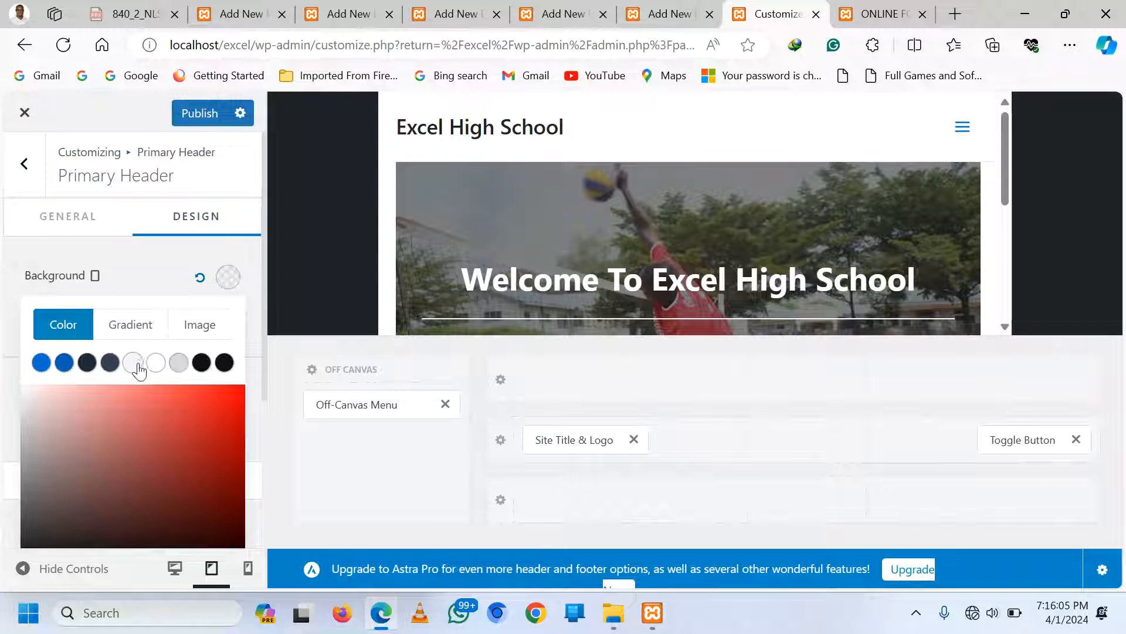
pyautogui.click(197, 400)
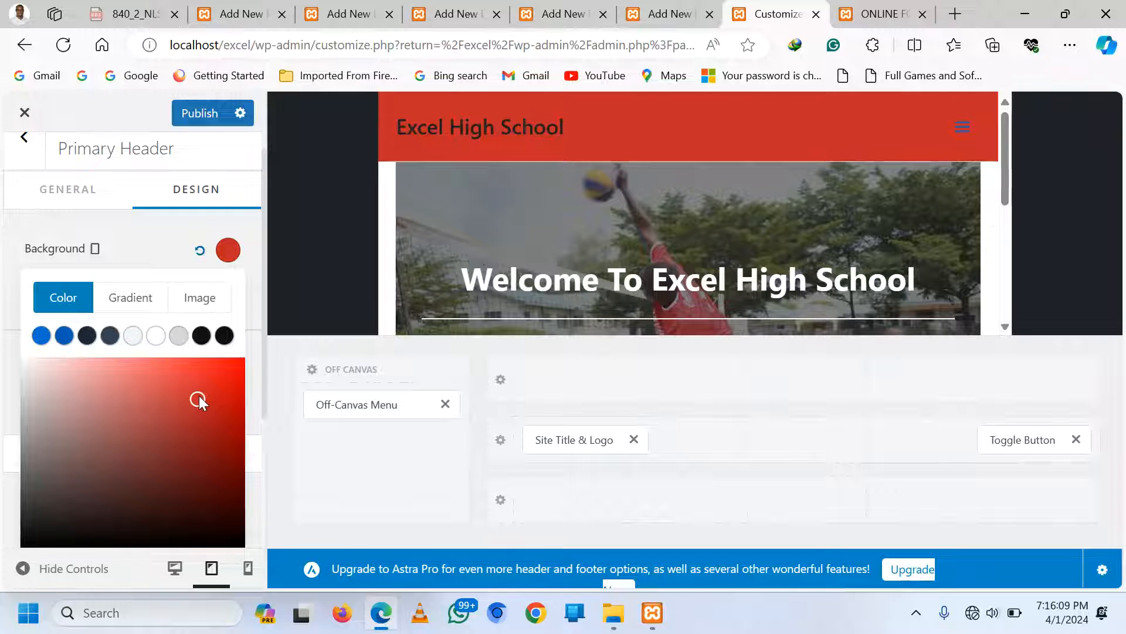
pyautogui.moveTo(199, 397); pyautogui.dragTo(218, 371)
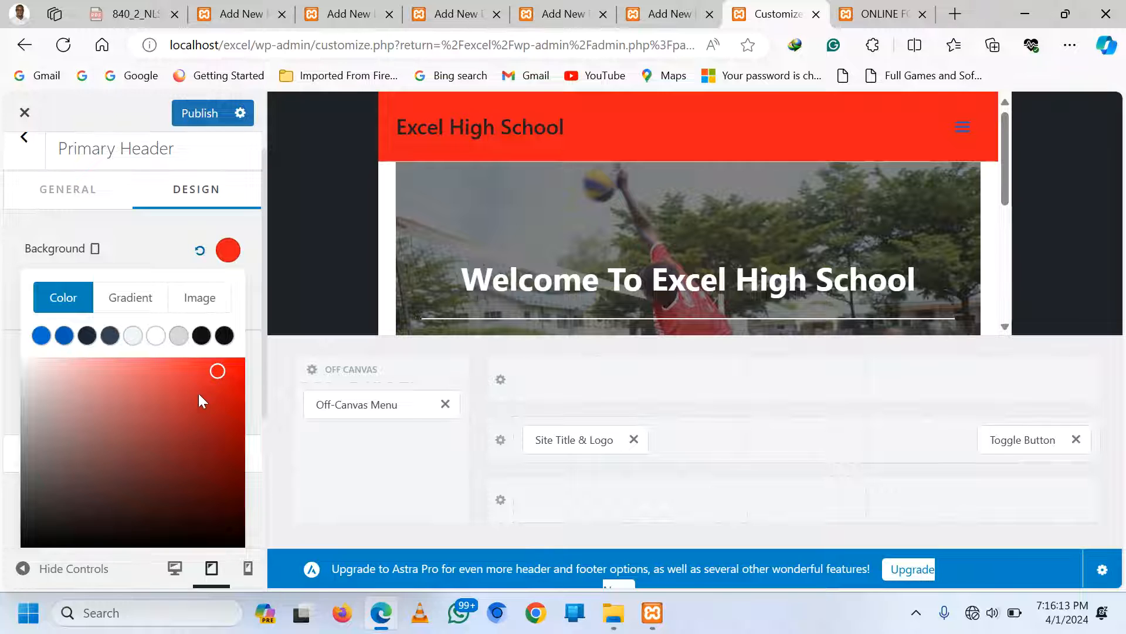
pyautogui.click(118, 245)
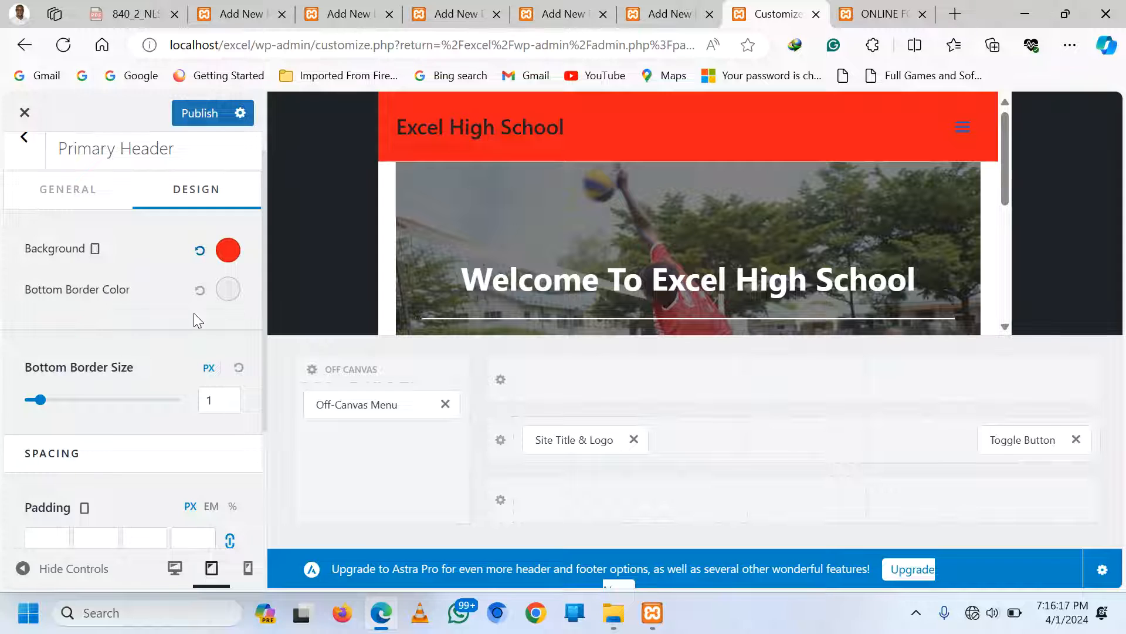
pyautogui.scroll(-2, 176, 417)
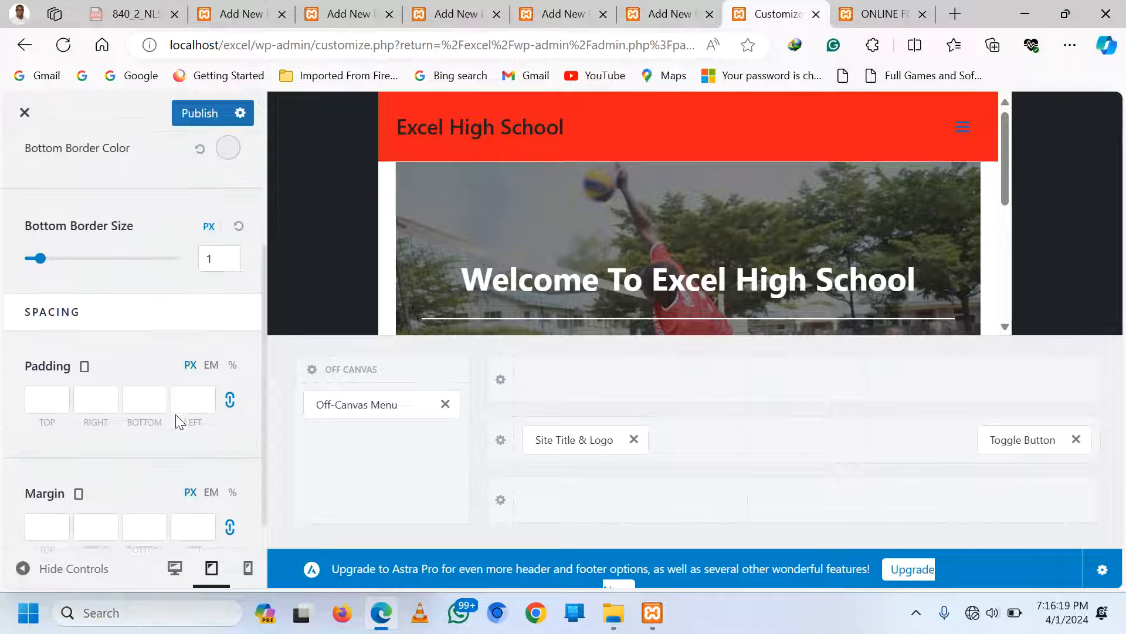
pyautogui.scroll(1, 179, 421)
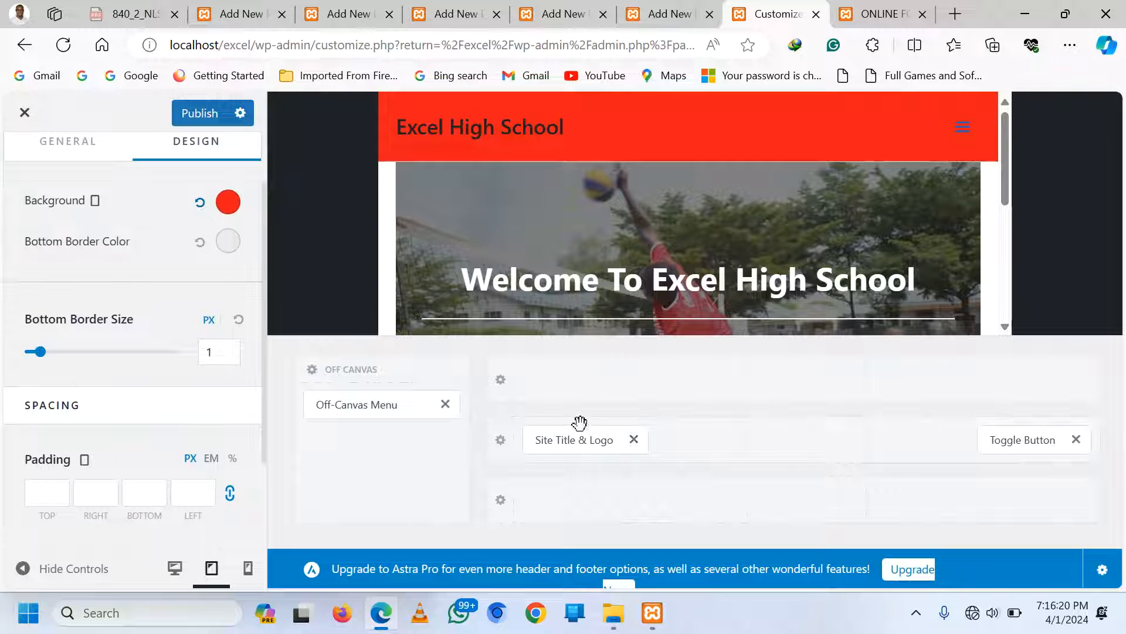
# Upload logo.jpg as the site logo in Site Title & Logo, skipping the crop
pyautogui.click(558, 444)
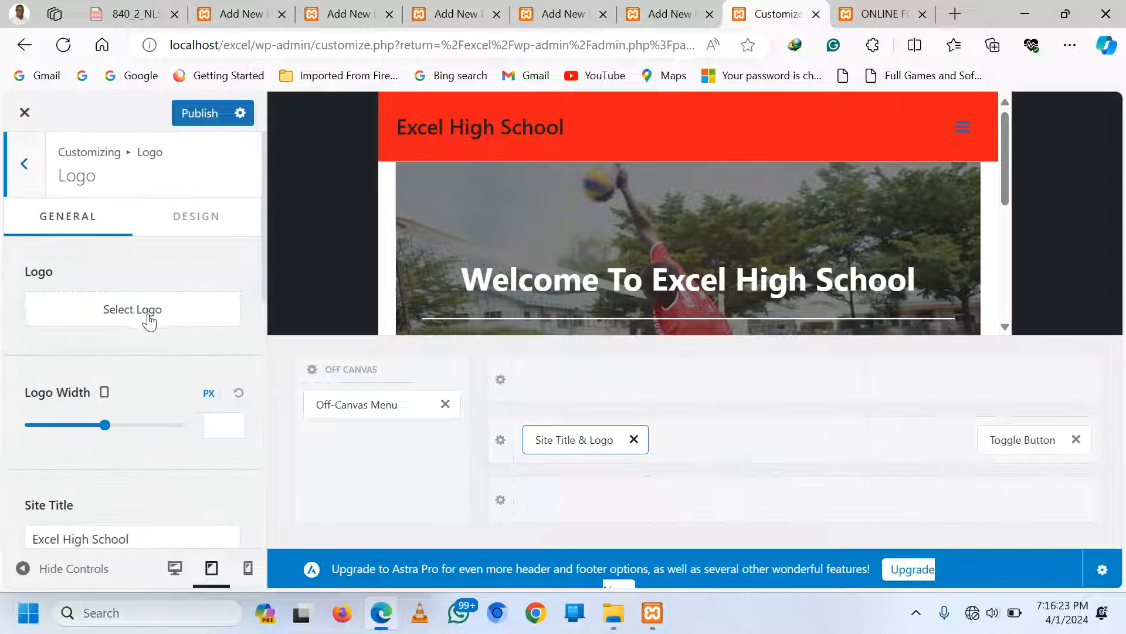
pyautogui.click(143, 317)
pyautogui.click(549, 385)
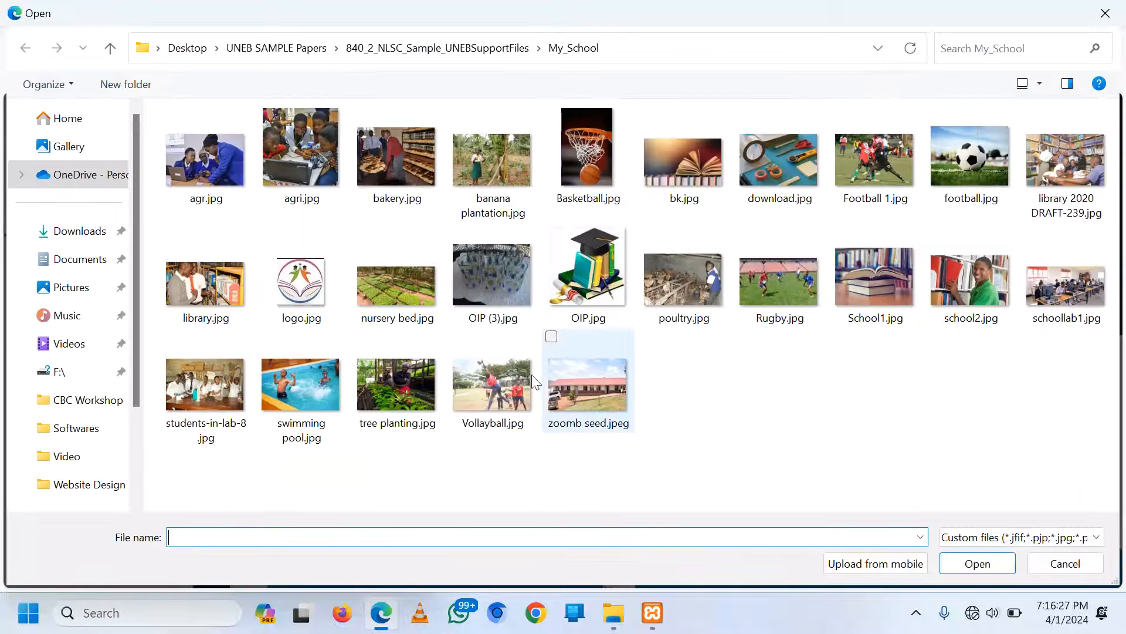
pyautogui.doubleClick(298, 285)
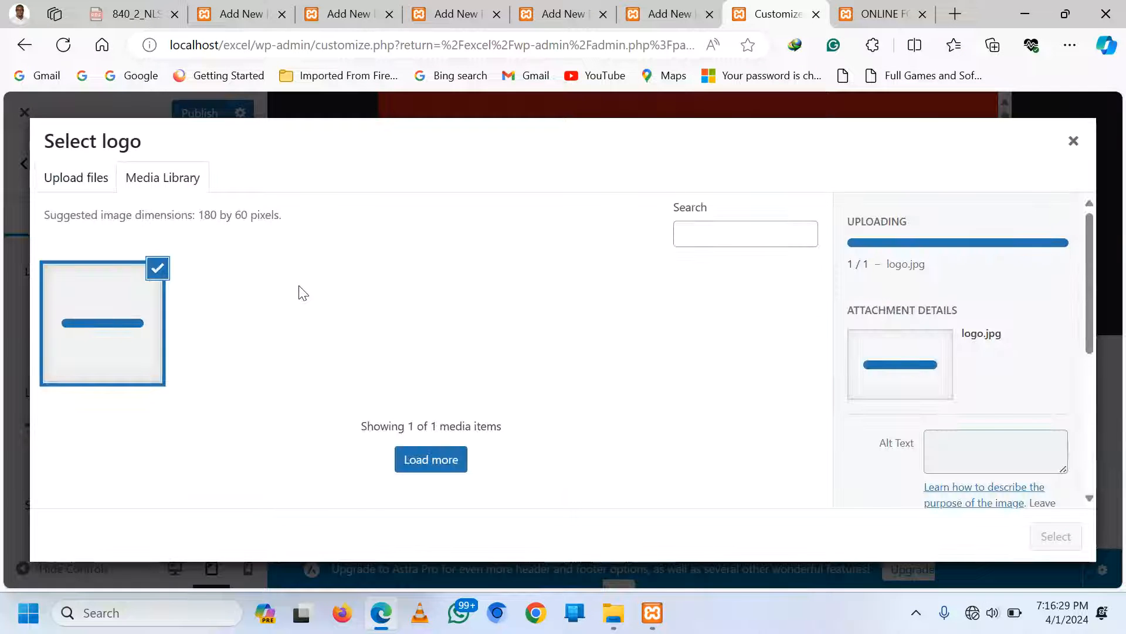
pyautogui.click(1060, 535)
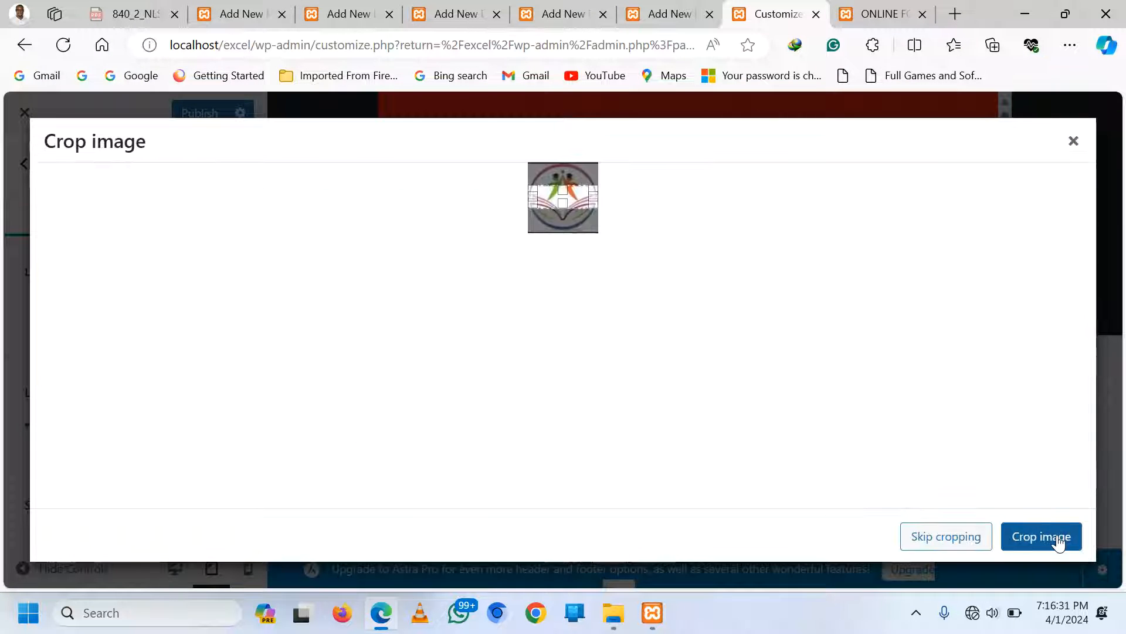
pyautogui.click(934, 536)
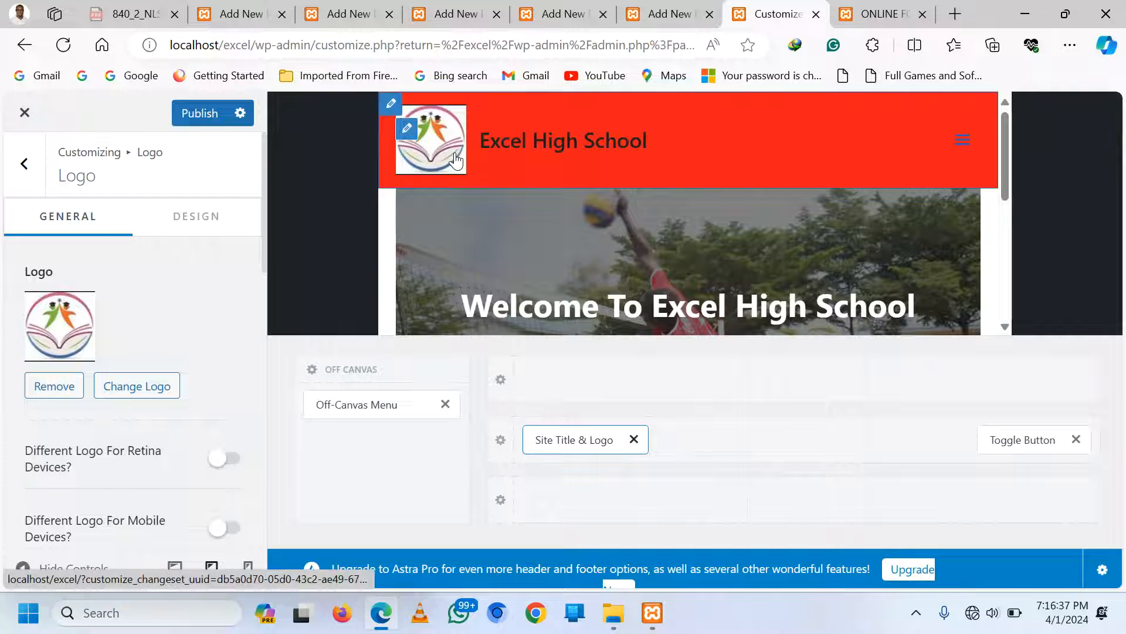
pyautogui.scroll(-1, 249, 372)
pyautogui.scroll(1, 249, 371)
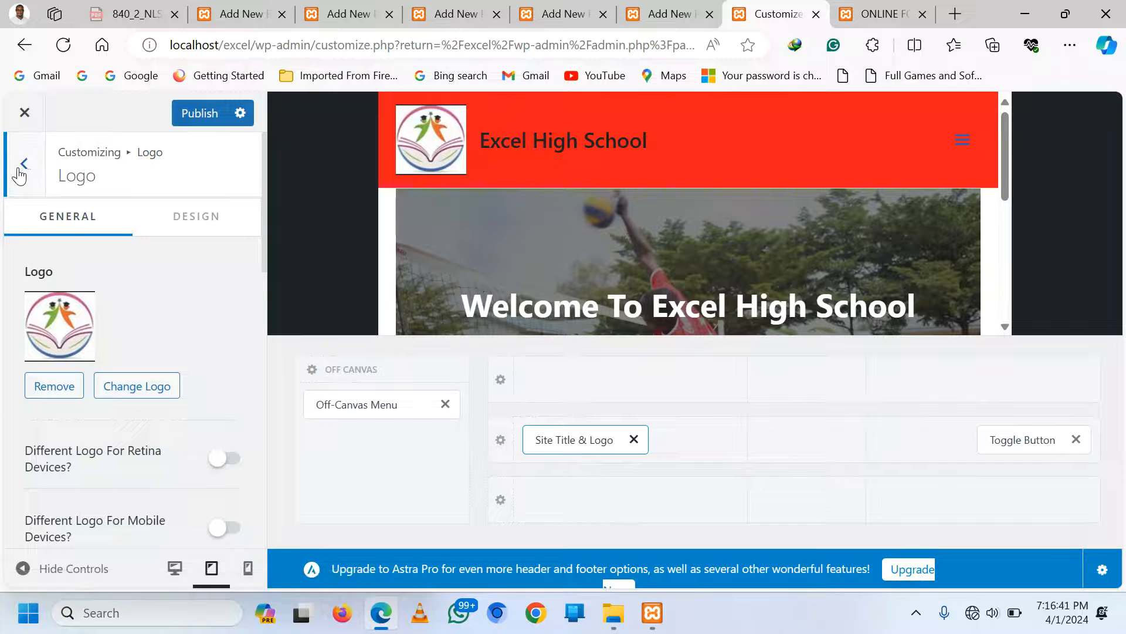
pyautogui.click(24, 165)
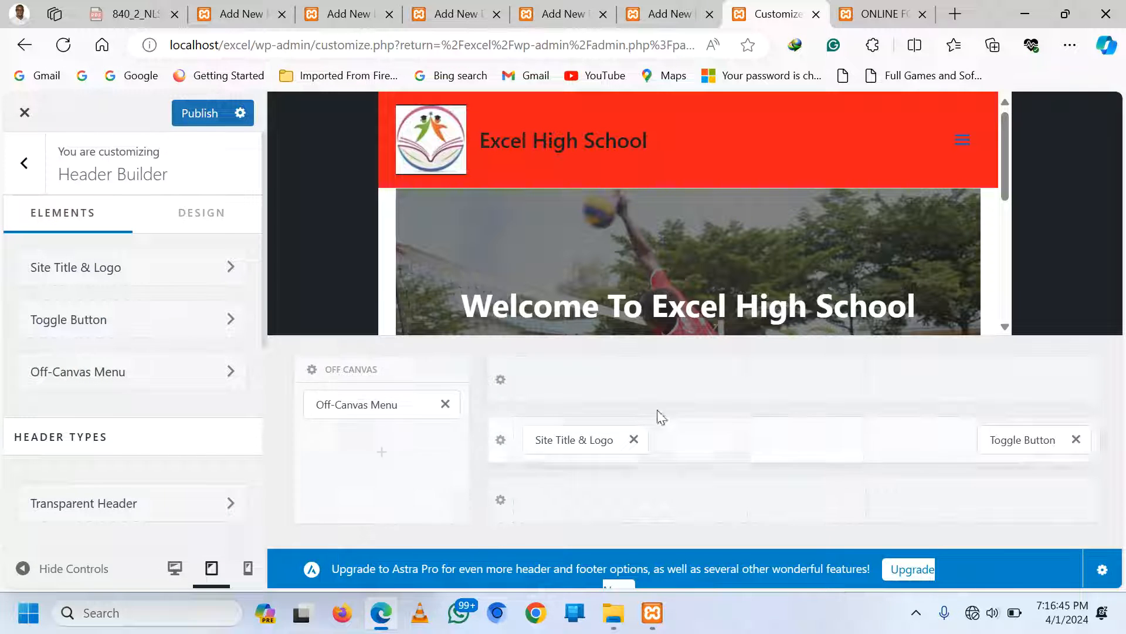
# Set the Below Footer bar's Design background colour to bright red
pyautogui.scroll(-10, 758, 213)
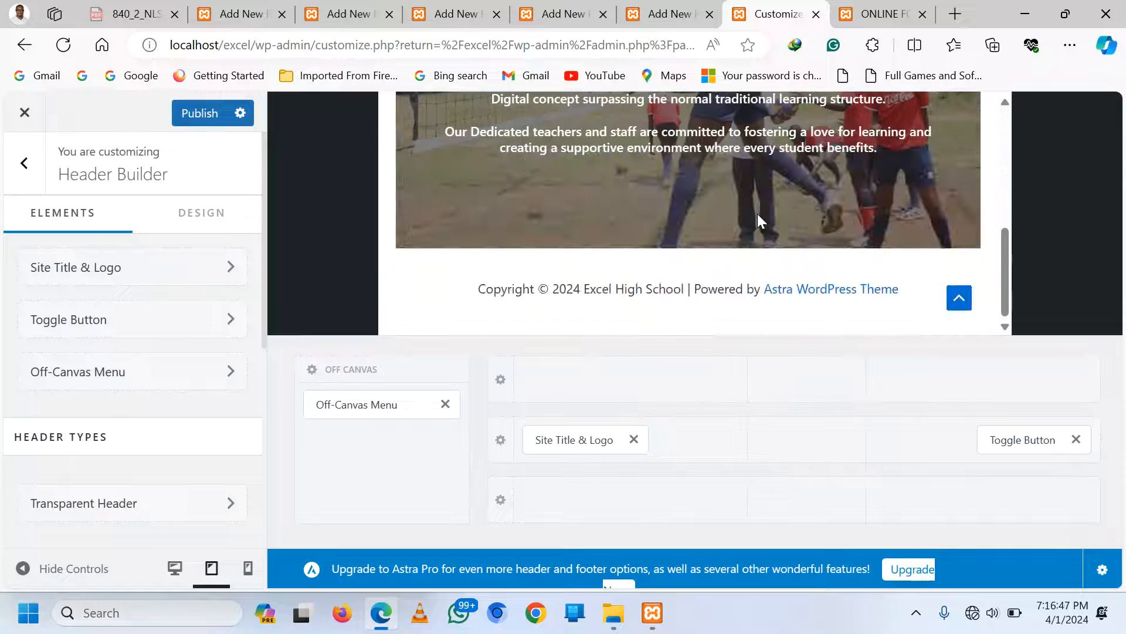
pyautogui.moveTo(585, 286)
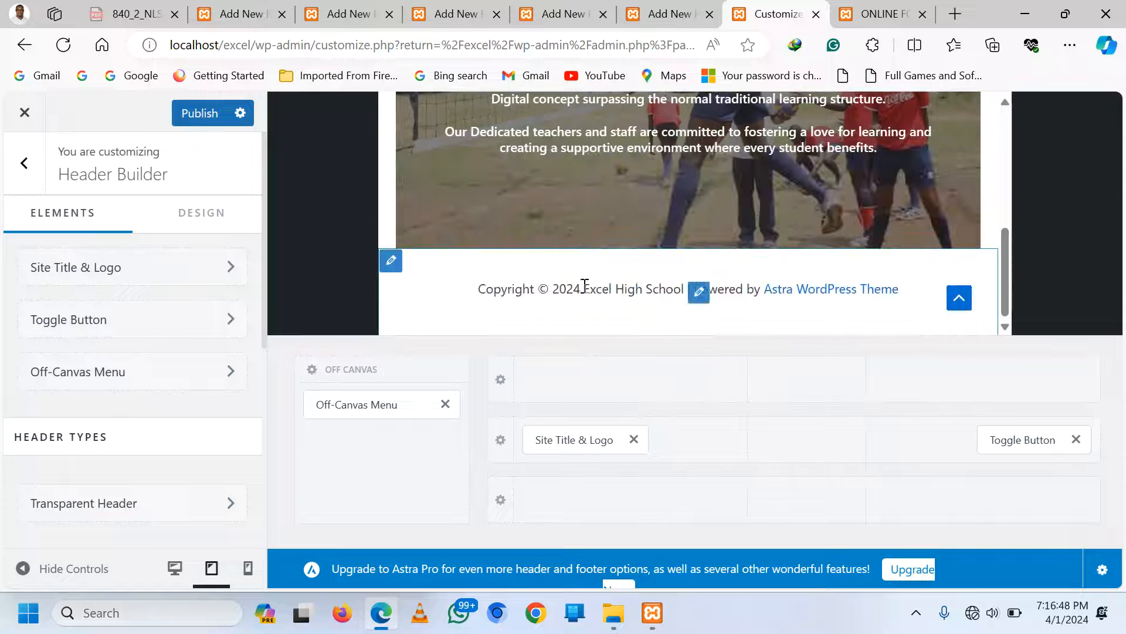
pyautogui.click(391, 262)
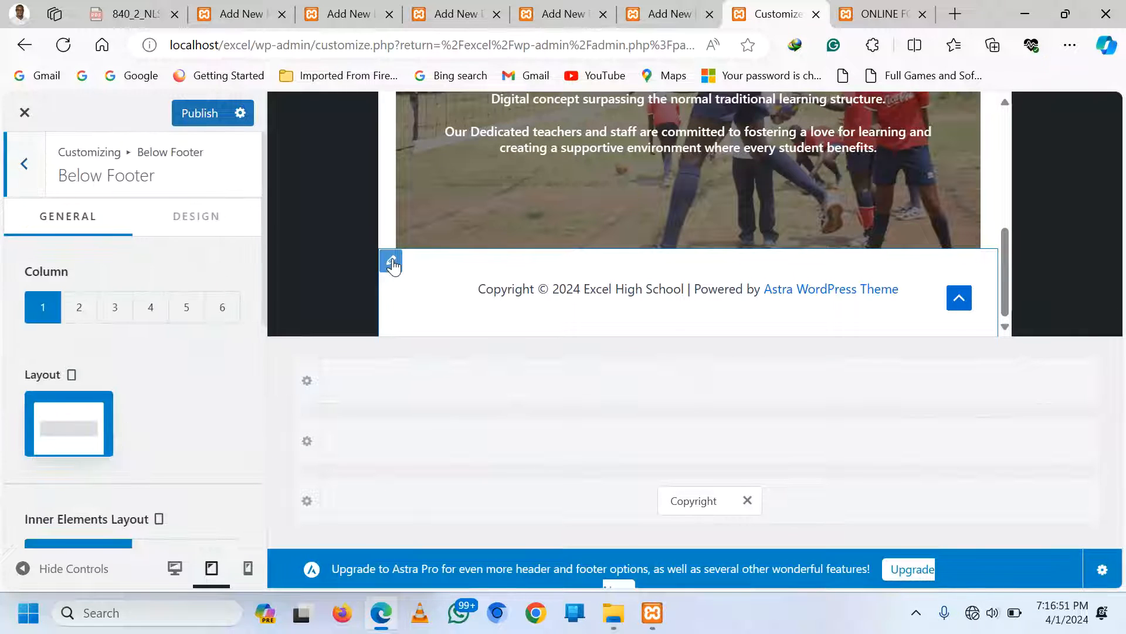
pyautogui.click(208, 217)
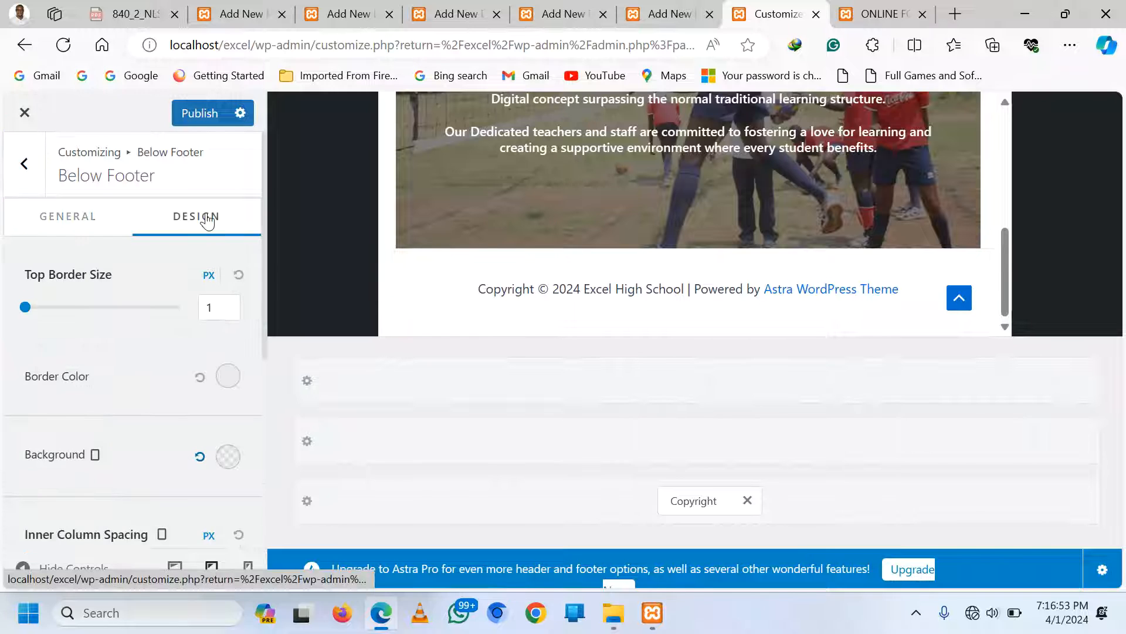
pyautogui.click(227, 458)
pyautogui.scroll(-2, 146, 521)
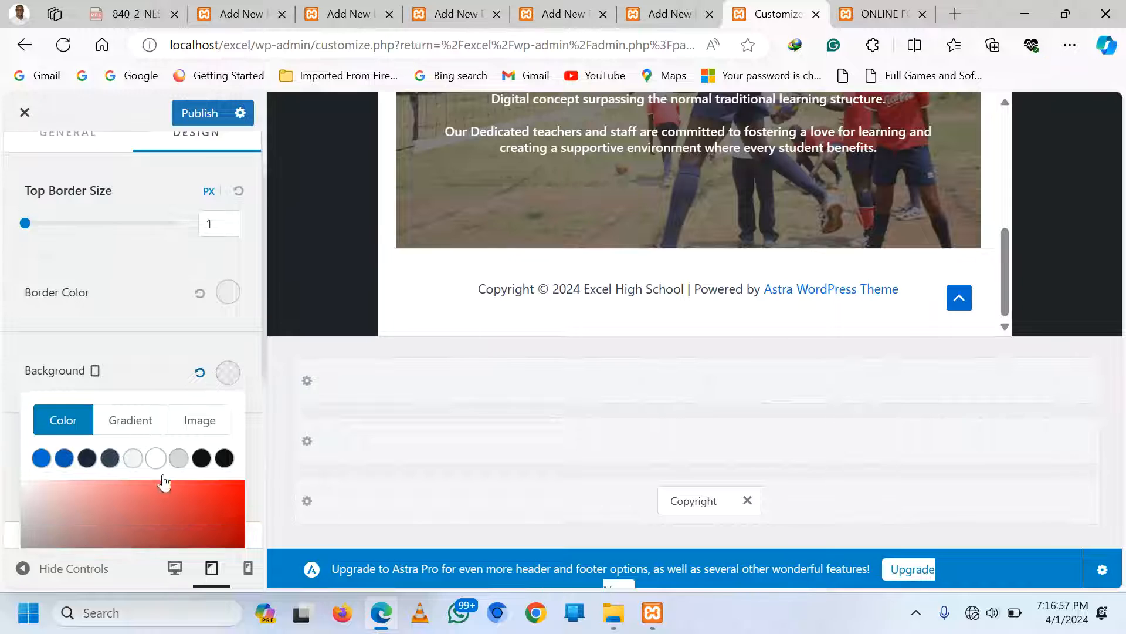
pyautogui.scroll(-3, 203, 451)
pyautogui.click(203, 450)
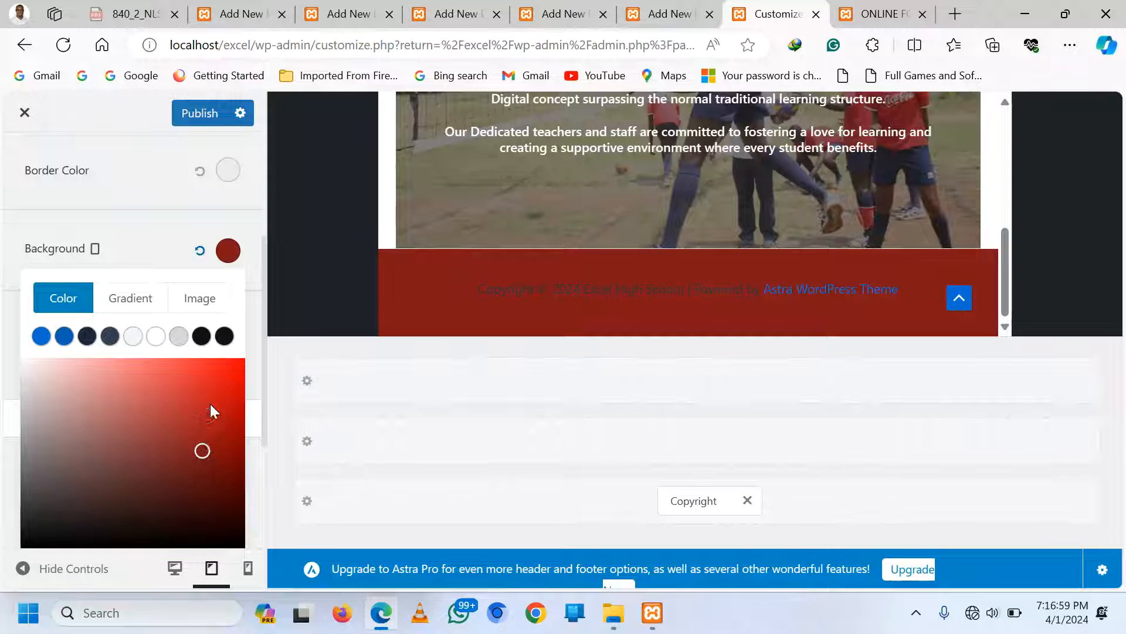
pyautogui.click(218, 364)
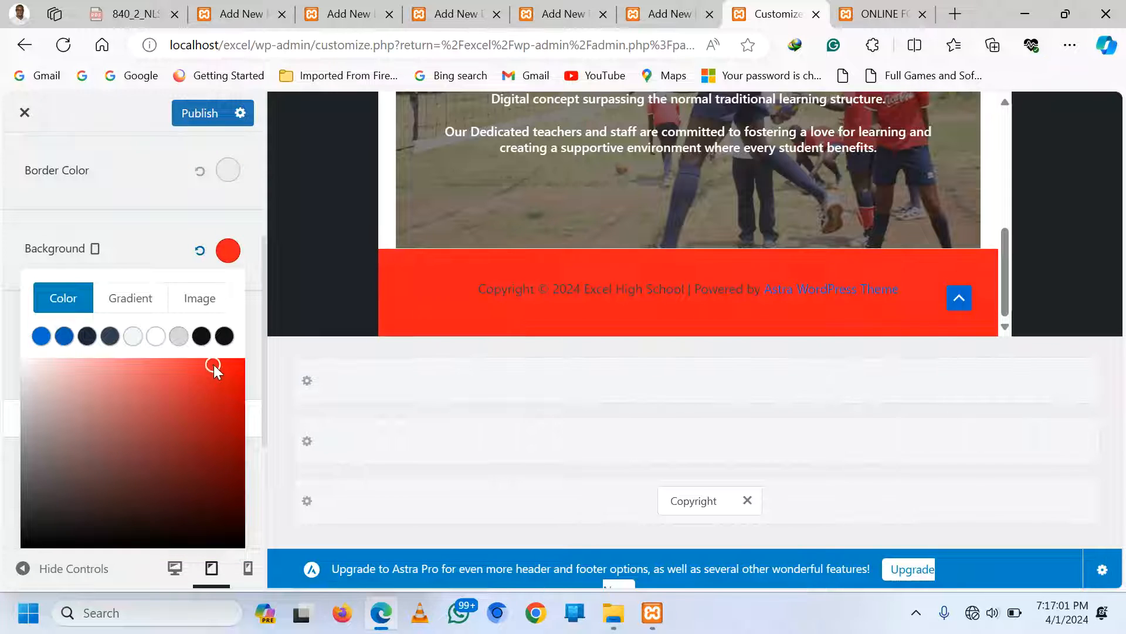
pyautogui.moveTo(214, 364)
pyautogui.mouseDown()
pyautogui.moveTo(147, 364)
pyautogui.moveTo(167, 449)
pyautogui.moveTo(233, 370)
pyautogui.mouseUp()
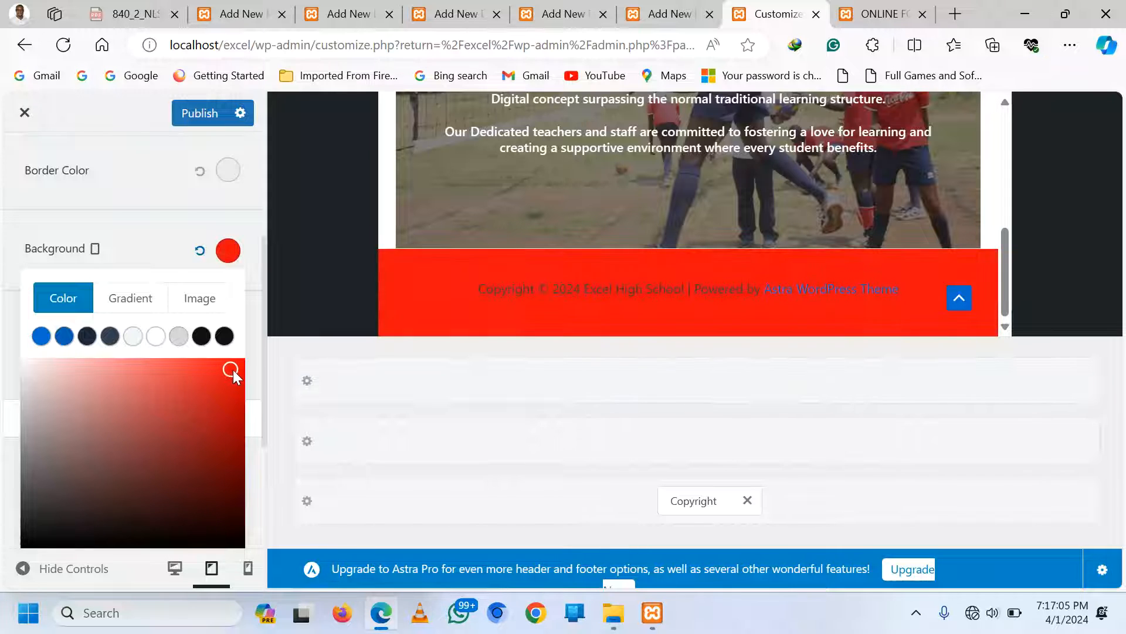
pyautogui.click(89, 249)
pyautogui.scroll(4, 249, 442)
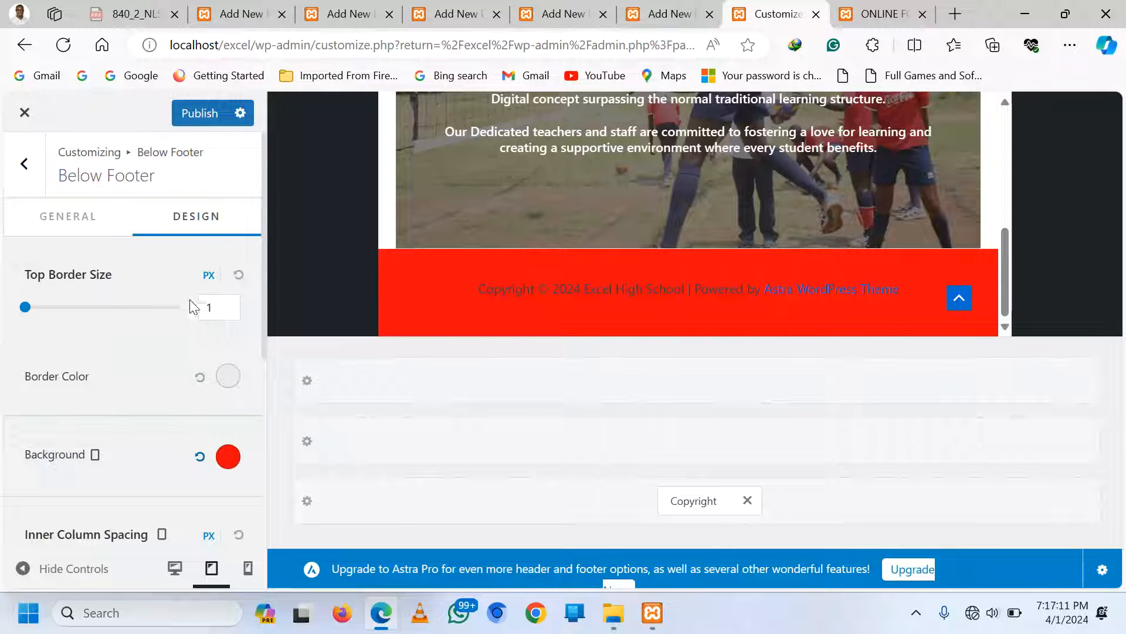
pyautogui.scroll(-2, 109, 360)
pyautogui.scroll(2, 109, 360)
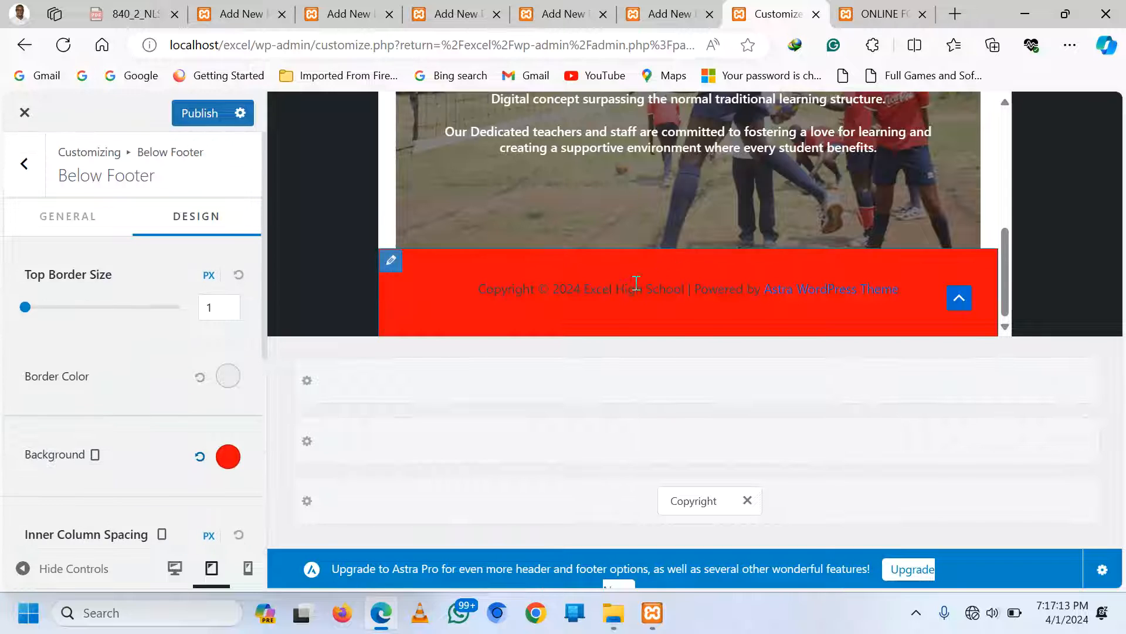
# Replace 'Powered' with 'Designed By' in the footer copyright line
pyautogui.click(691, 297)
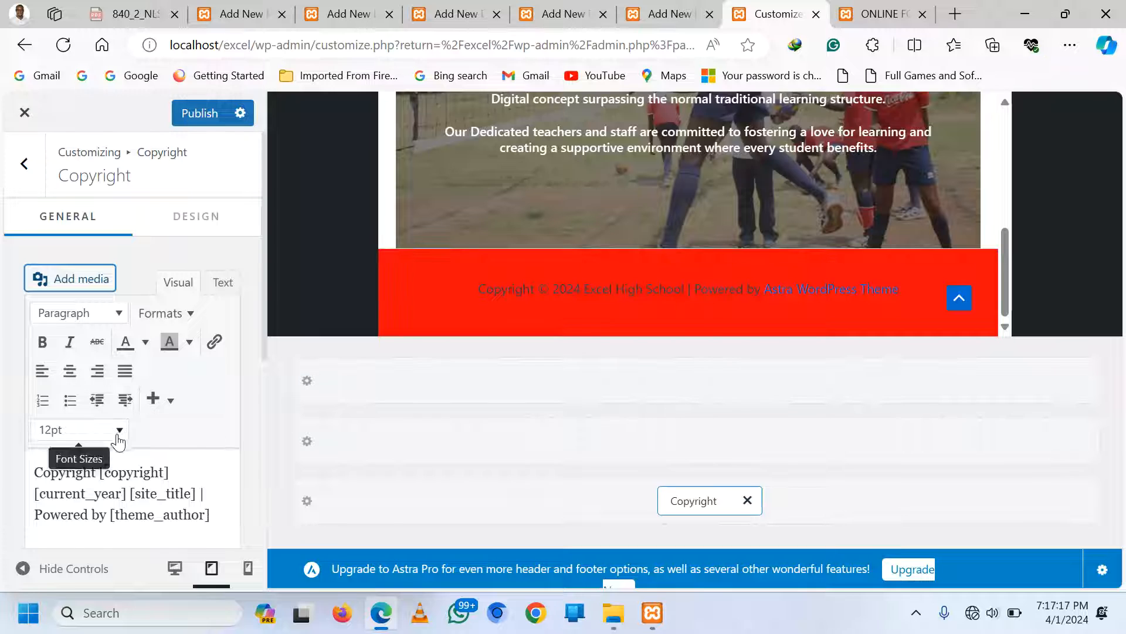
pyautogui.click(138, 503)
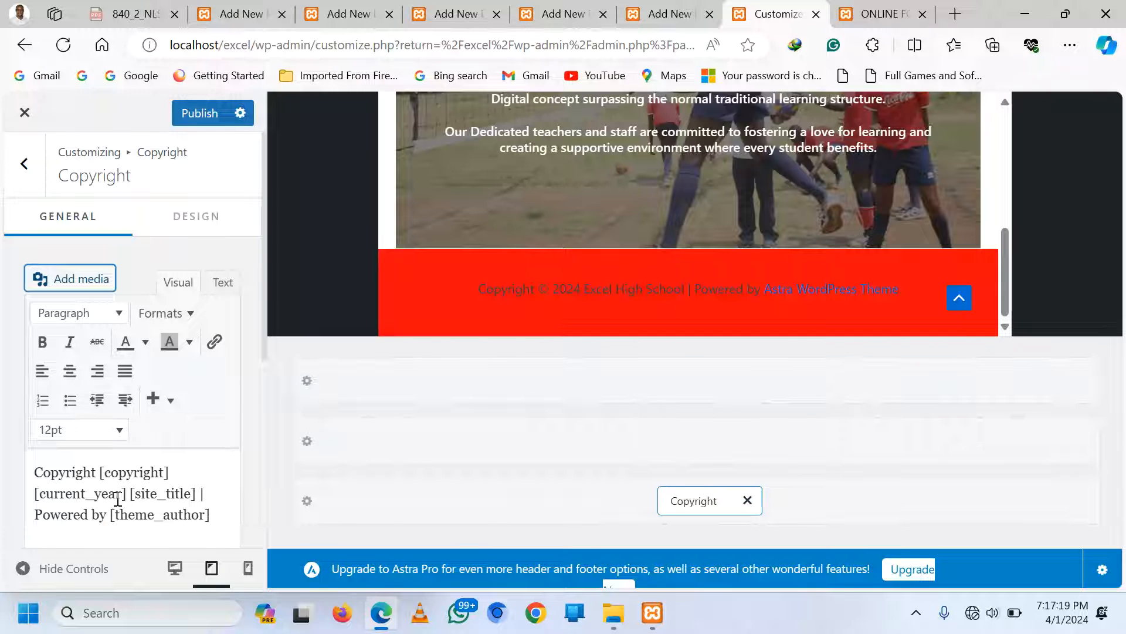
pyautogui.click(122, 495)
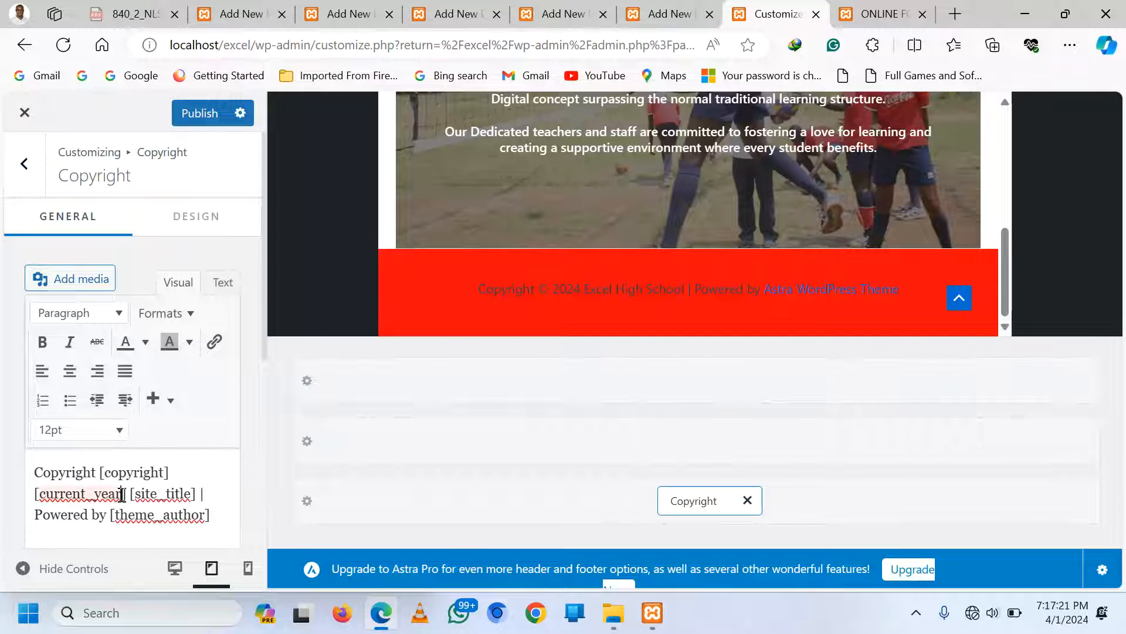
pyautogui.doubleClick(142, 495)
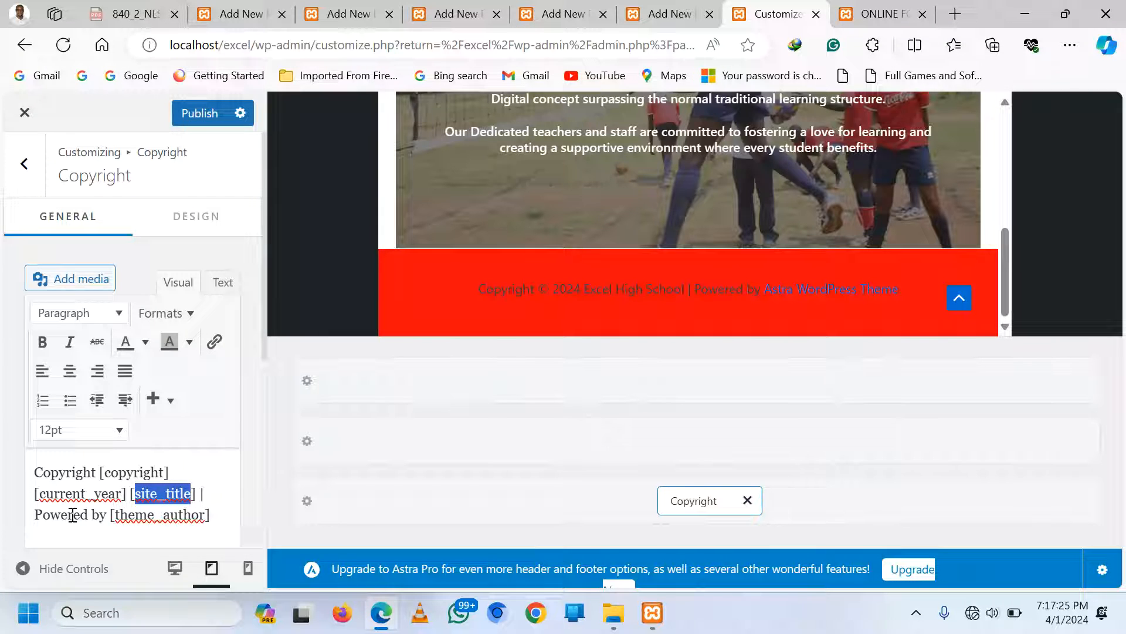
pyautogui.moveTo(89, 515); pyautogui.dragTo(35, 515)
pyautogui.write('Des')
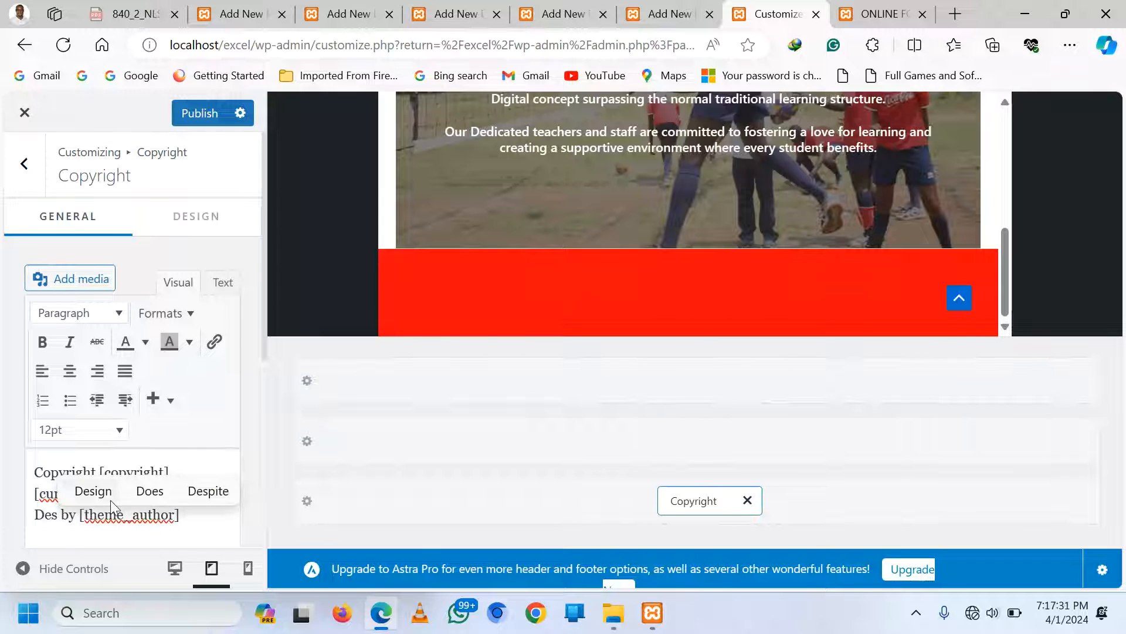
pyautogui.write('igned ')
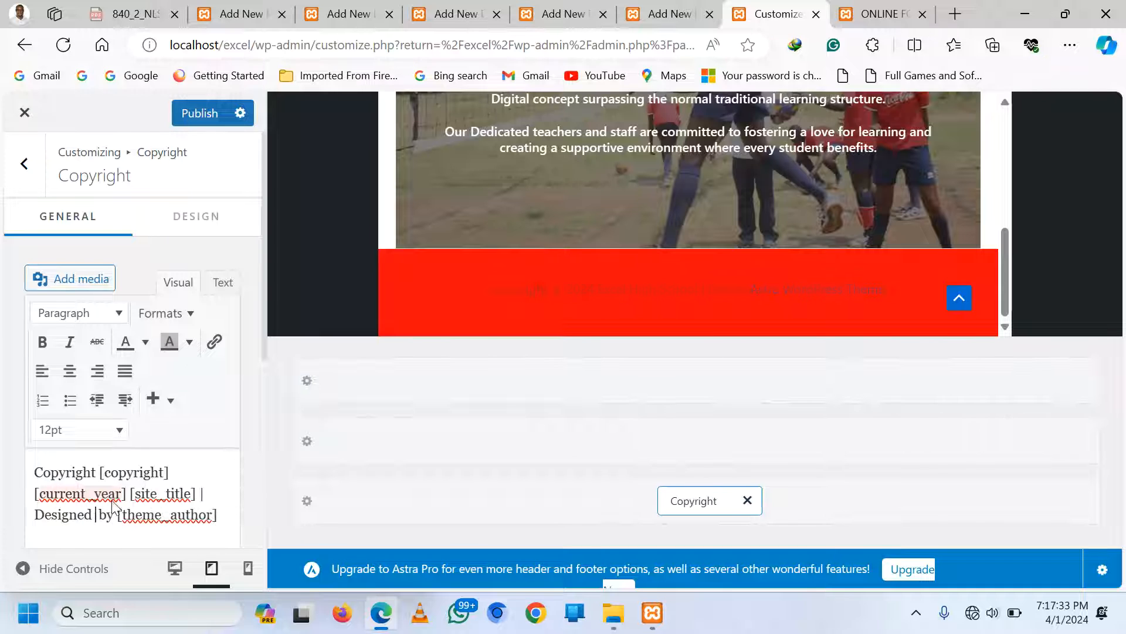
pyautogui.write('By')
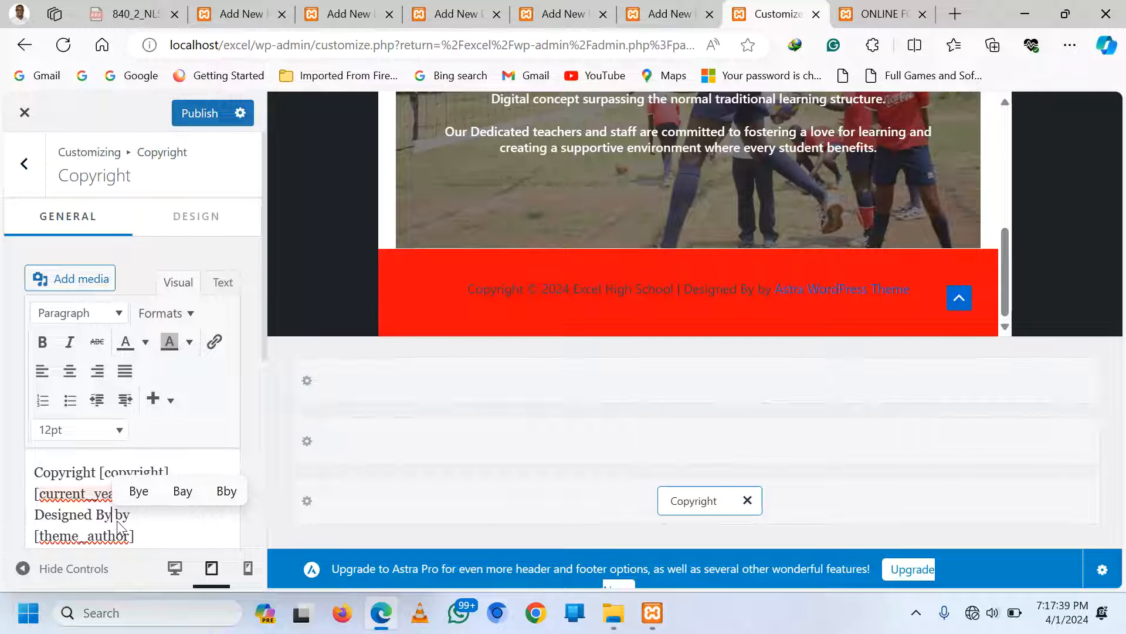
# Replace the theme_author placeholder with the designer's name, correcting the mistyped letters
pyautogui.press('Delete')
pyautogui.press('Delete')
pyautogui.press('Delete')
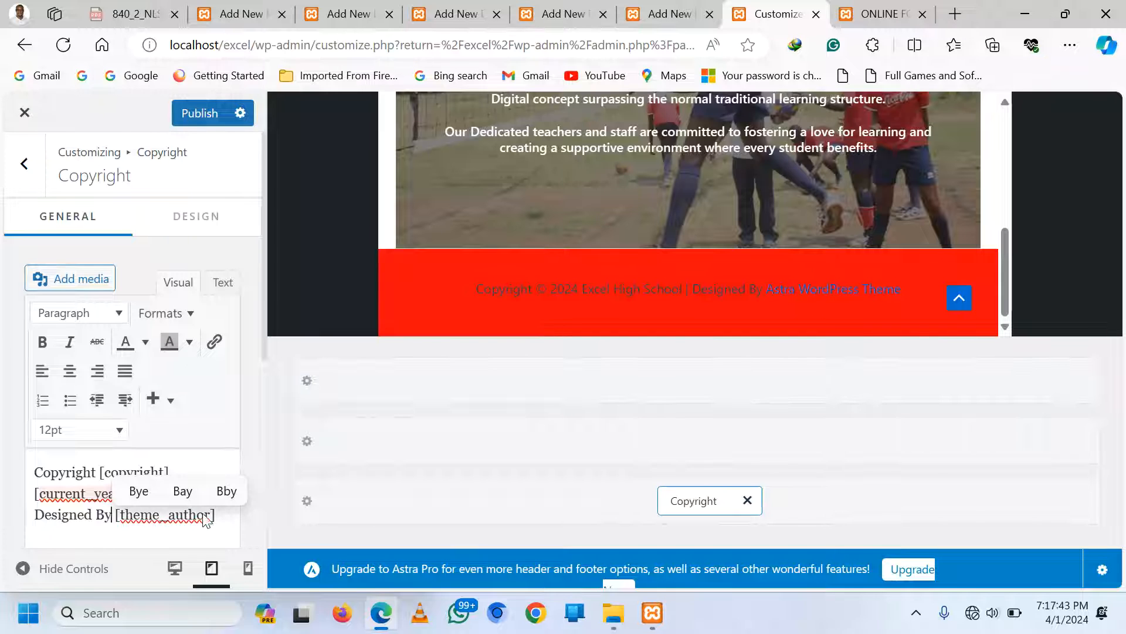
pyautogui.press('Right')
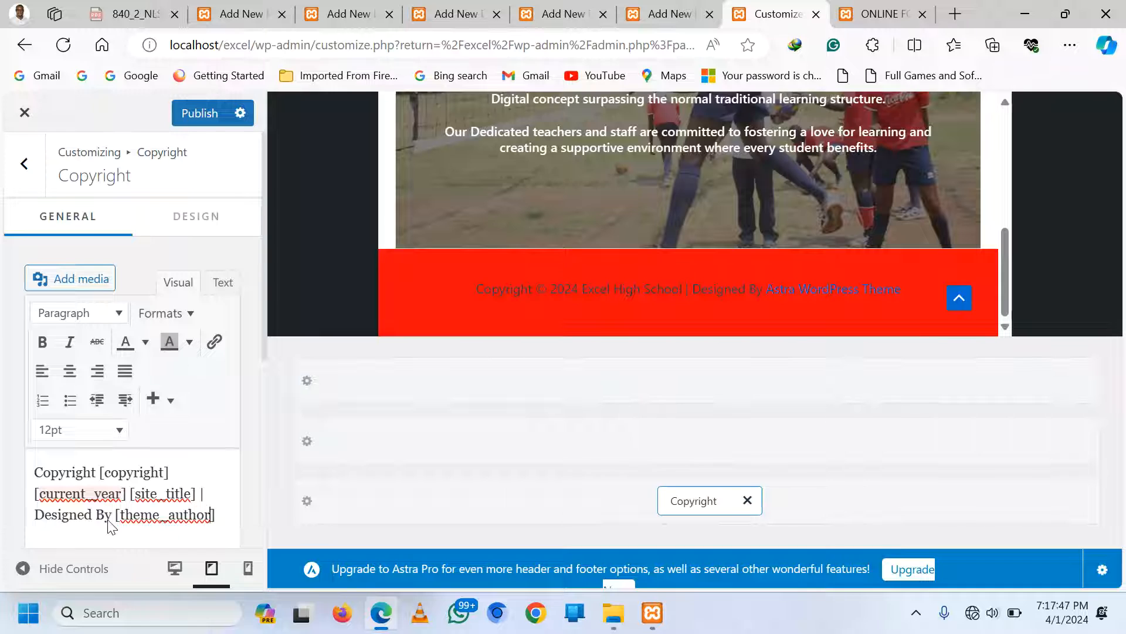
pyautogui.press('BackSpace')
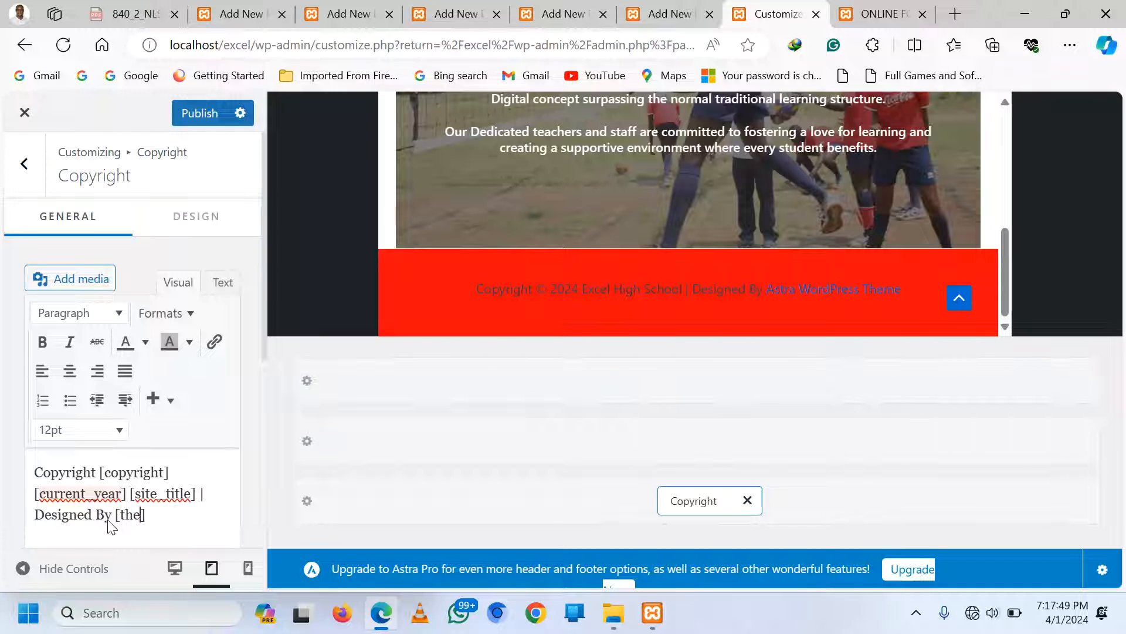
pyautogui.write('KAK')
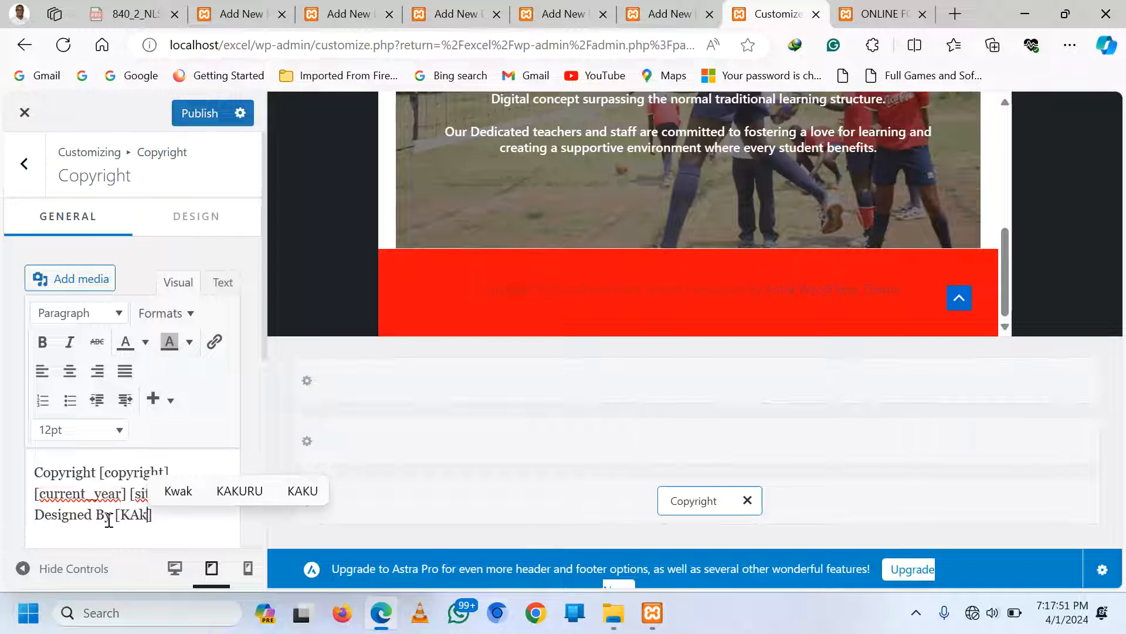
pyautogui.press('BackSpace')
pyautogui.press('BackSpace')
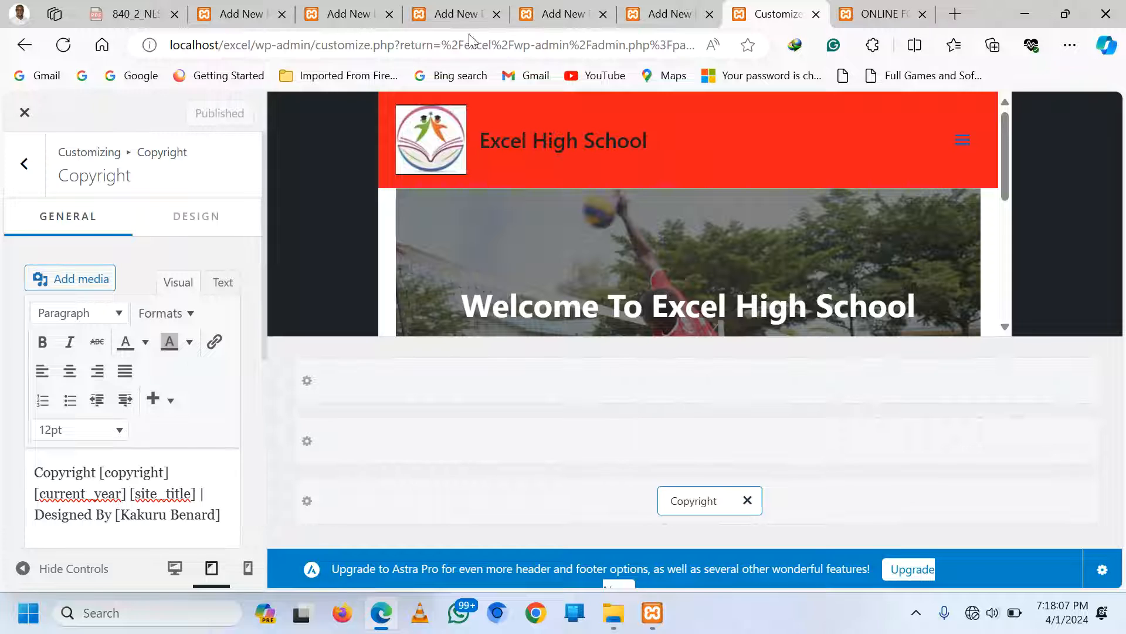
# Check the live site's home page, then return to the Customizer
pyautogui.click(886, 7)
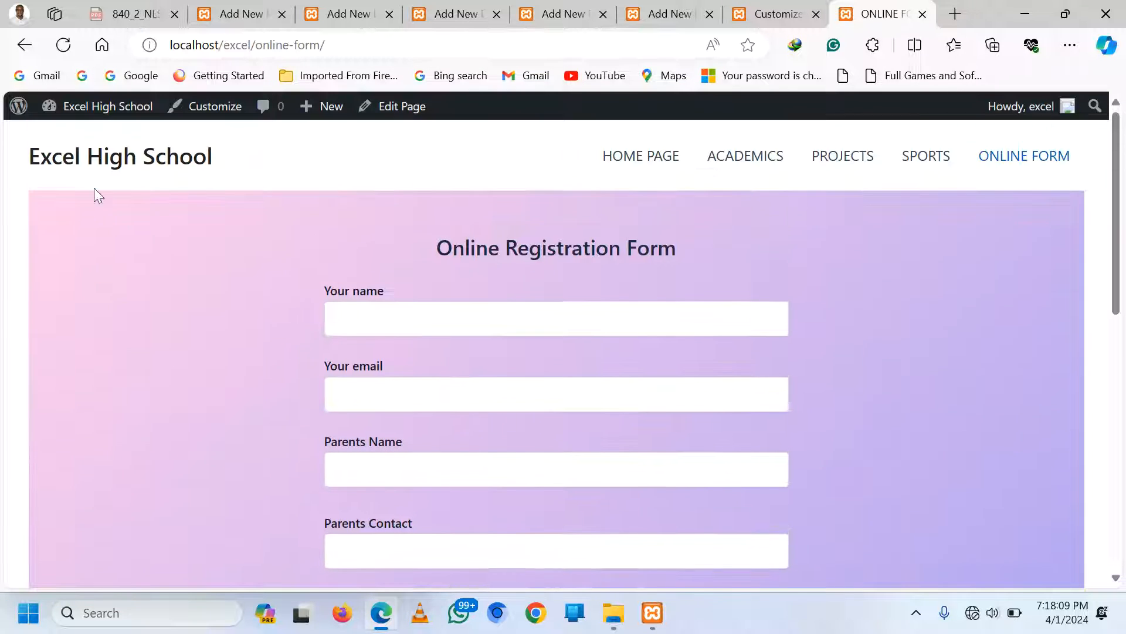
pyautogui.click(628, 158)
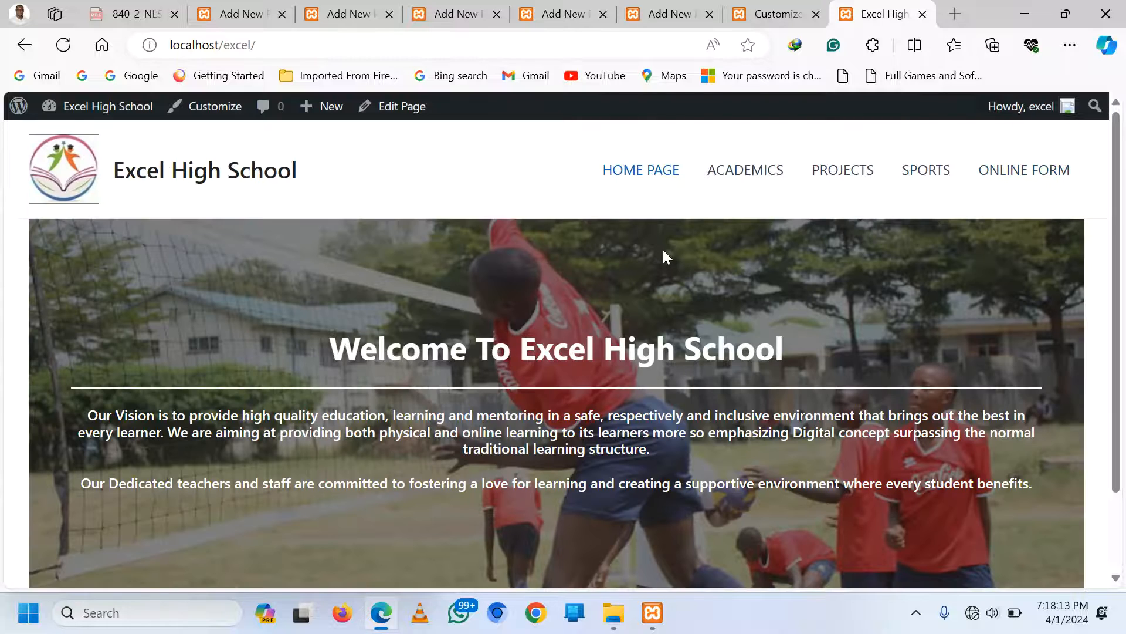
pyautogui.scroll(-2, 178, 212)
pyautogui.scroll(2, 242, 249)
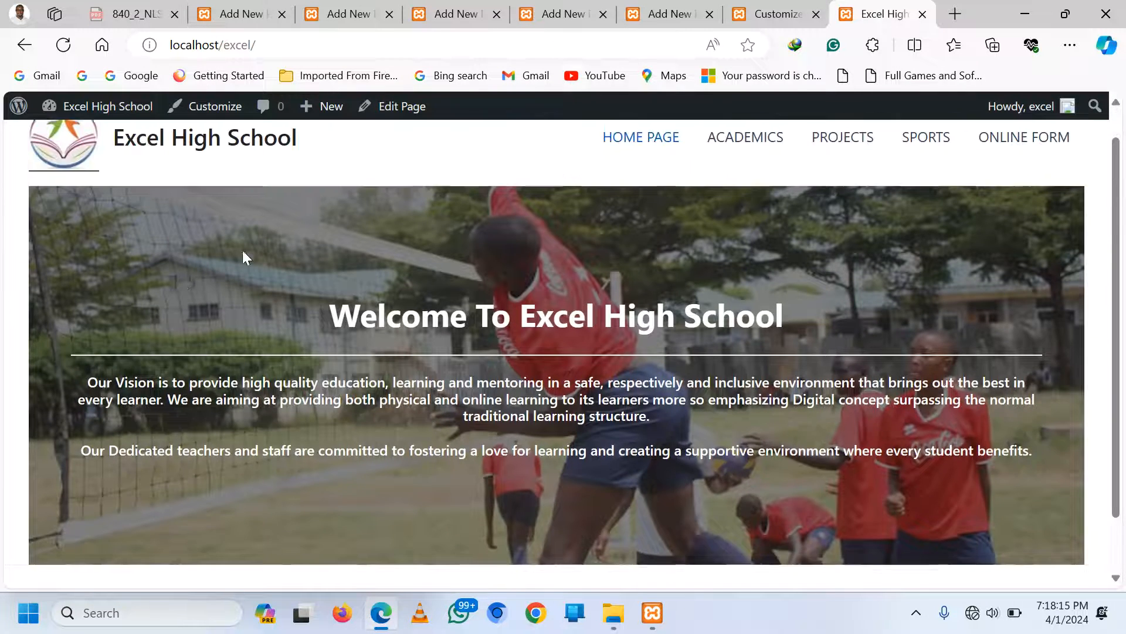
pyautogui.click(792, 15)
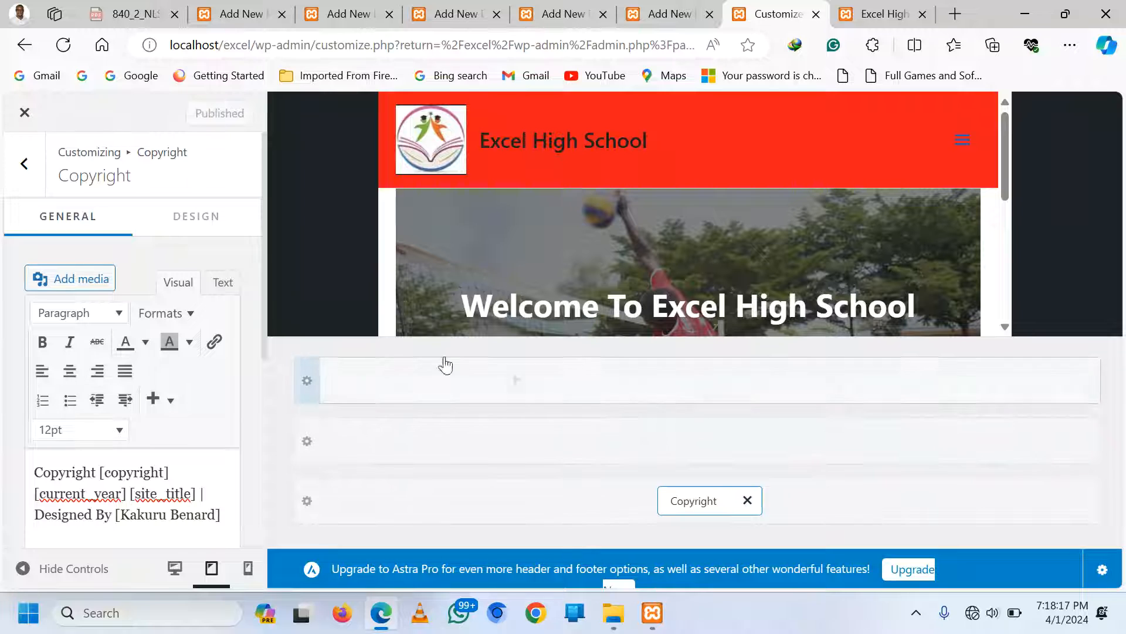
# Back out of the copyright editor to the main Customizer list and reload the preview
pyautogui.click(25, 165)
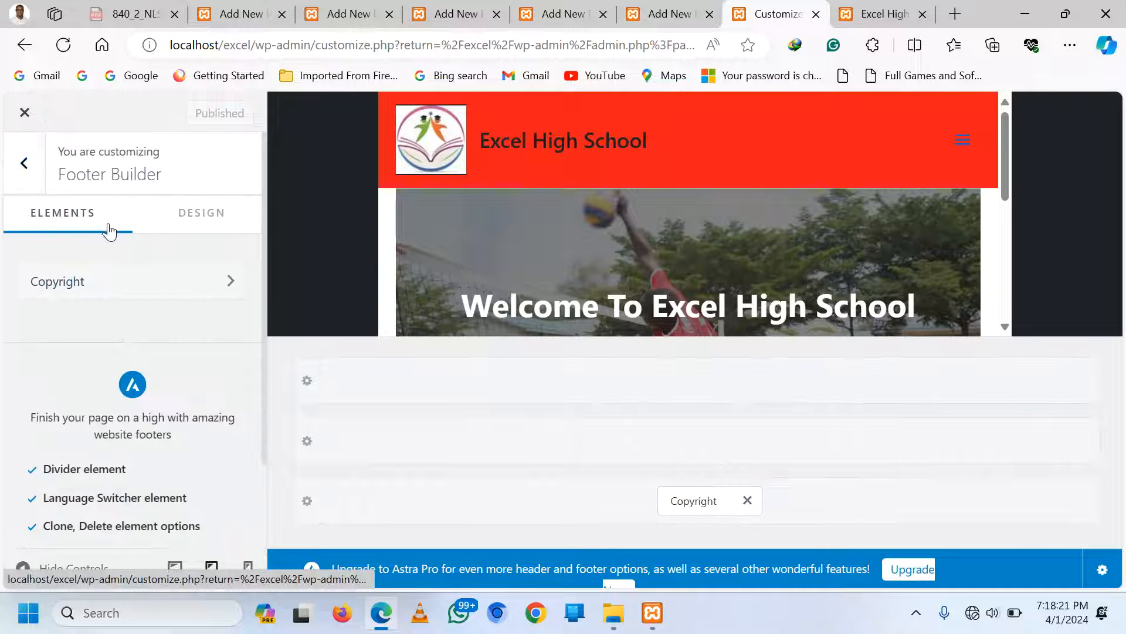
pyautogui.click(24, 164)
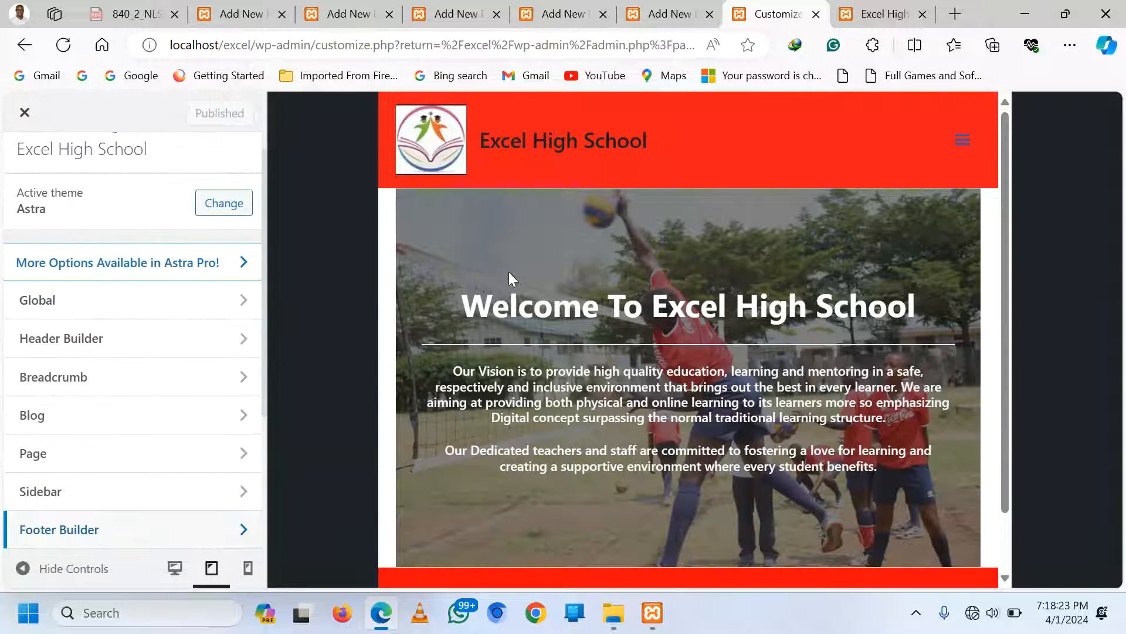
pyautogui.click(580, 151)
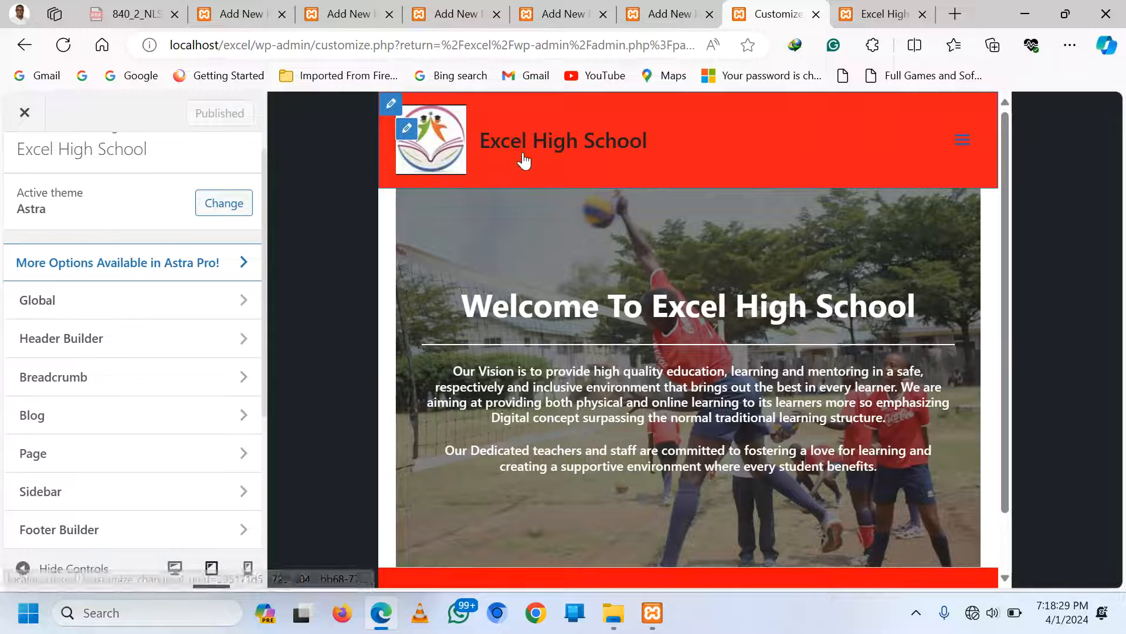
pyautogui.click(519, 148)
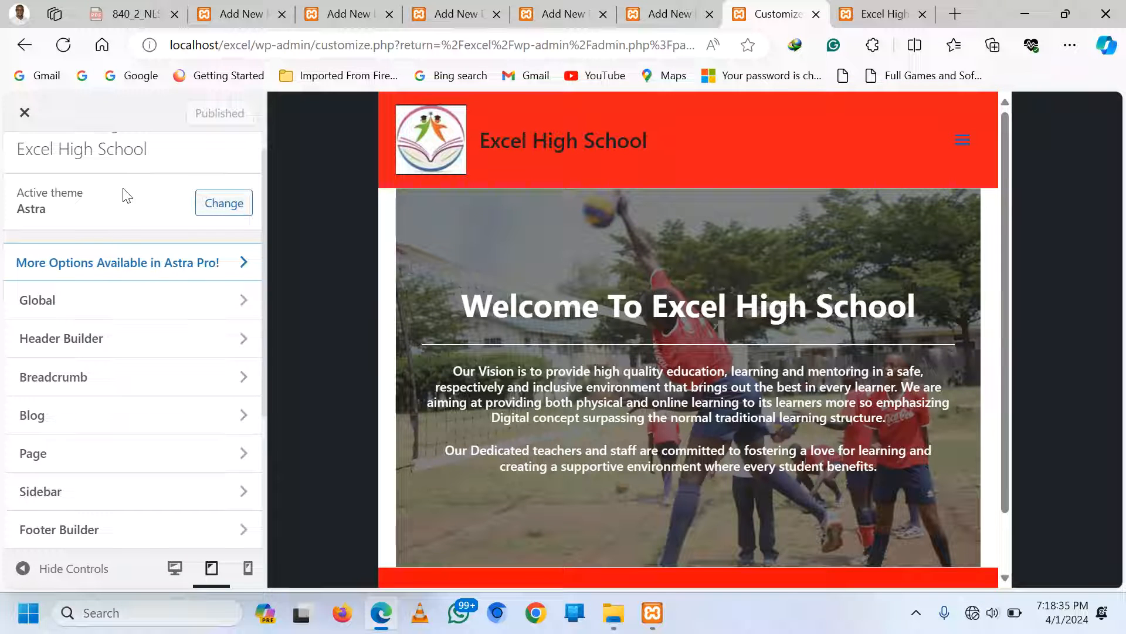
# Review the live Academics and Online Form pages, then return to the Customizer
pyautogui.click(880, 13)
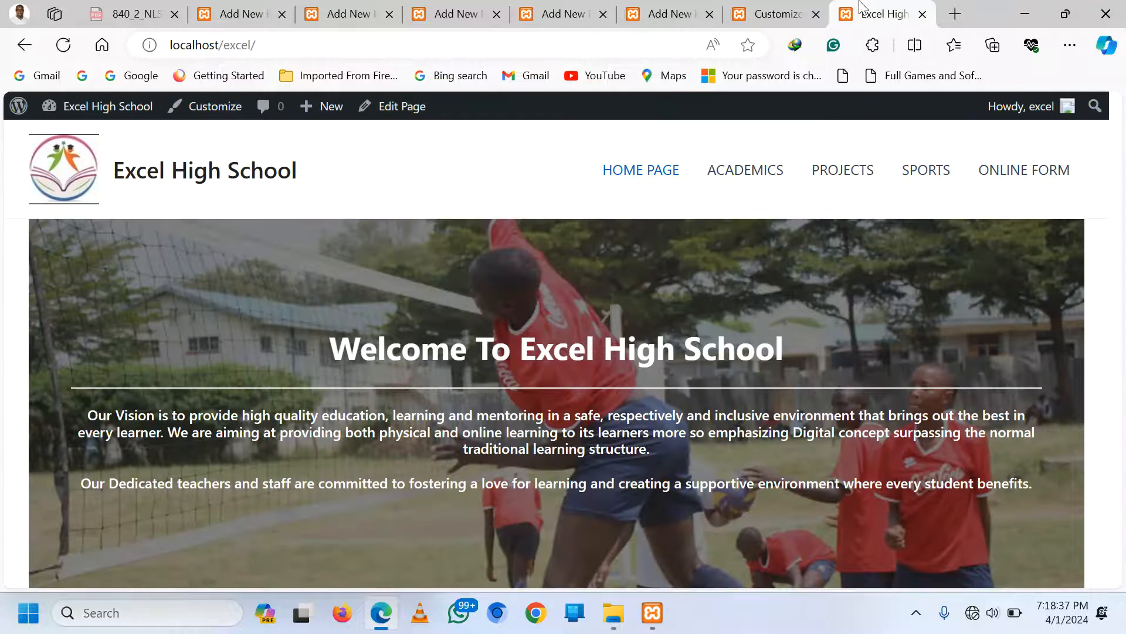
pyautogui.click(735, 176)
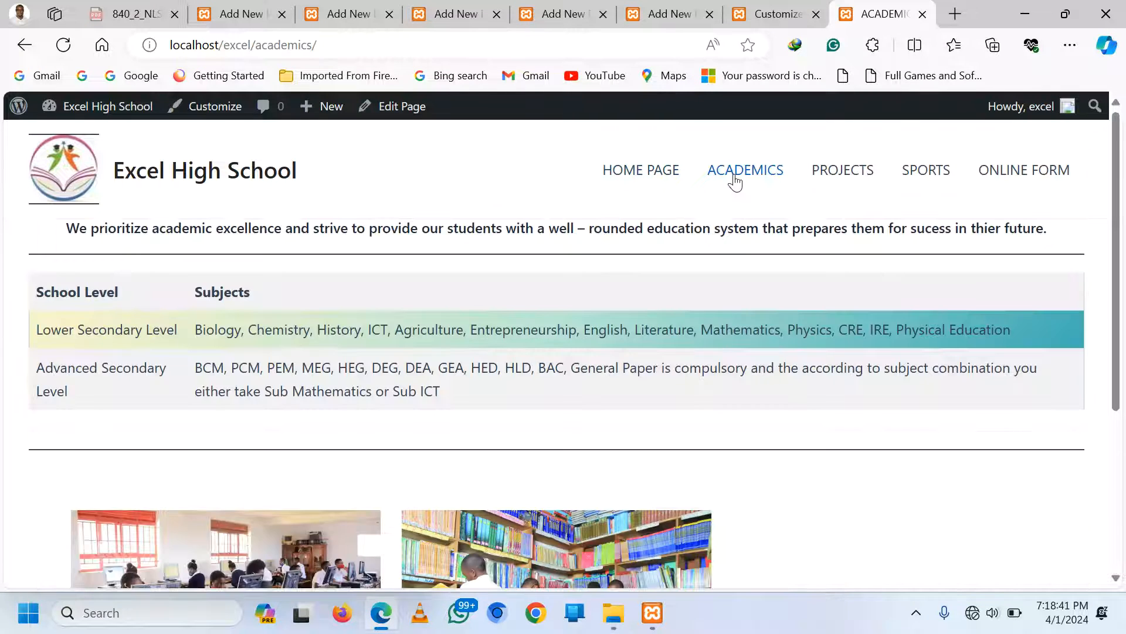
pyautogui.click(1033, 170)
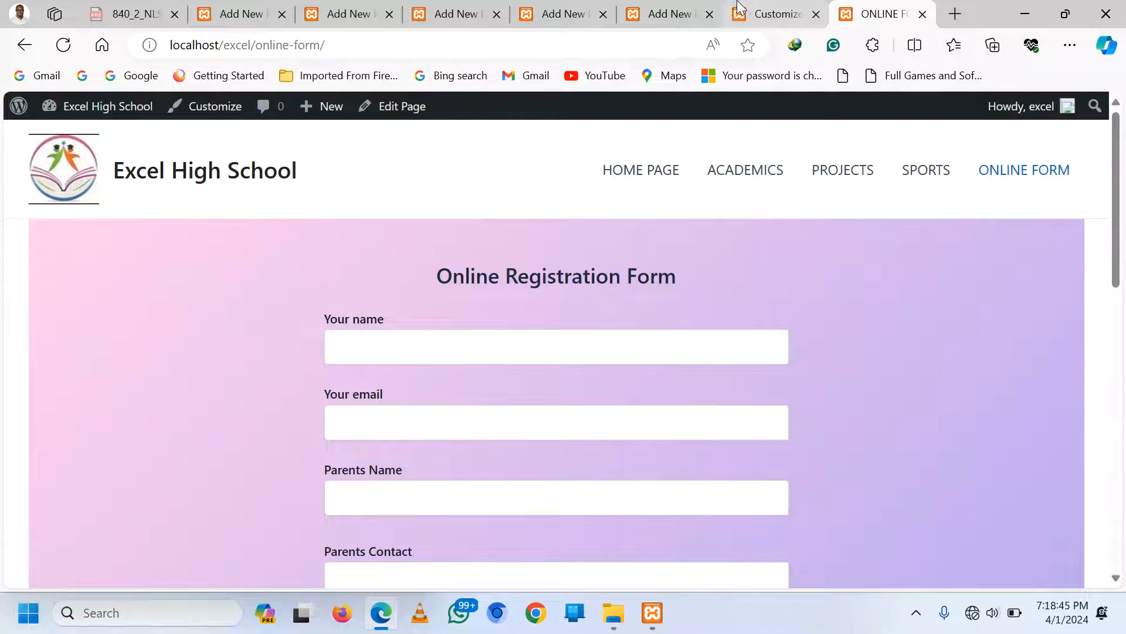
pyautogui.click(774, 14)
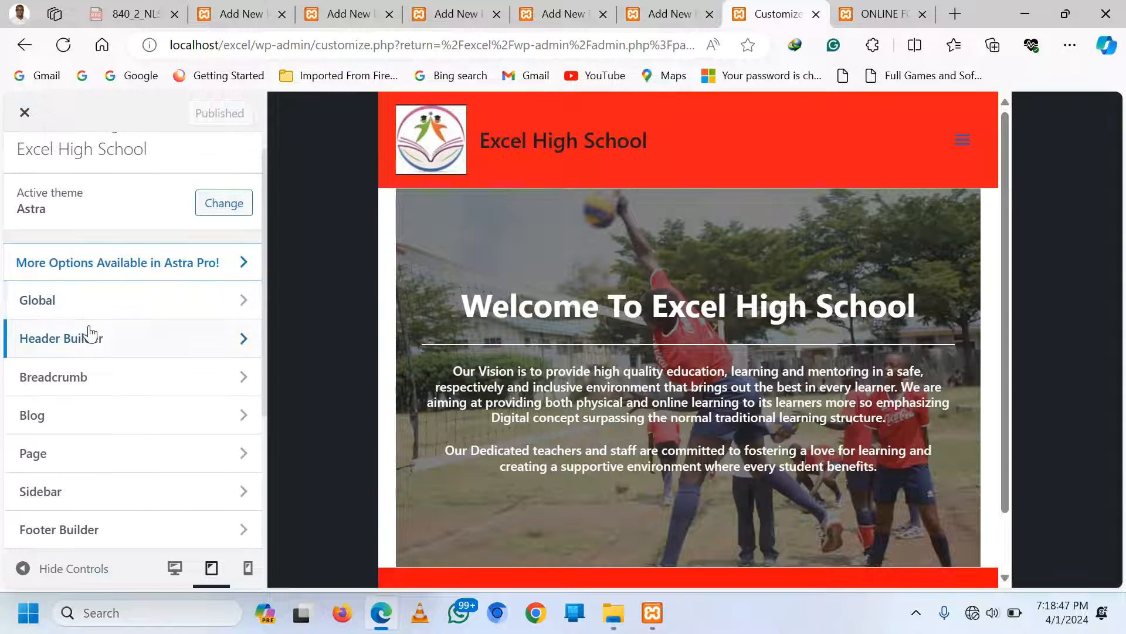
# Look over the Header Builder's design settings
pyautogui.click(84, 351)
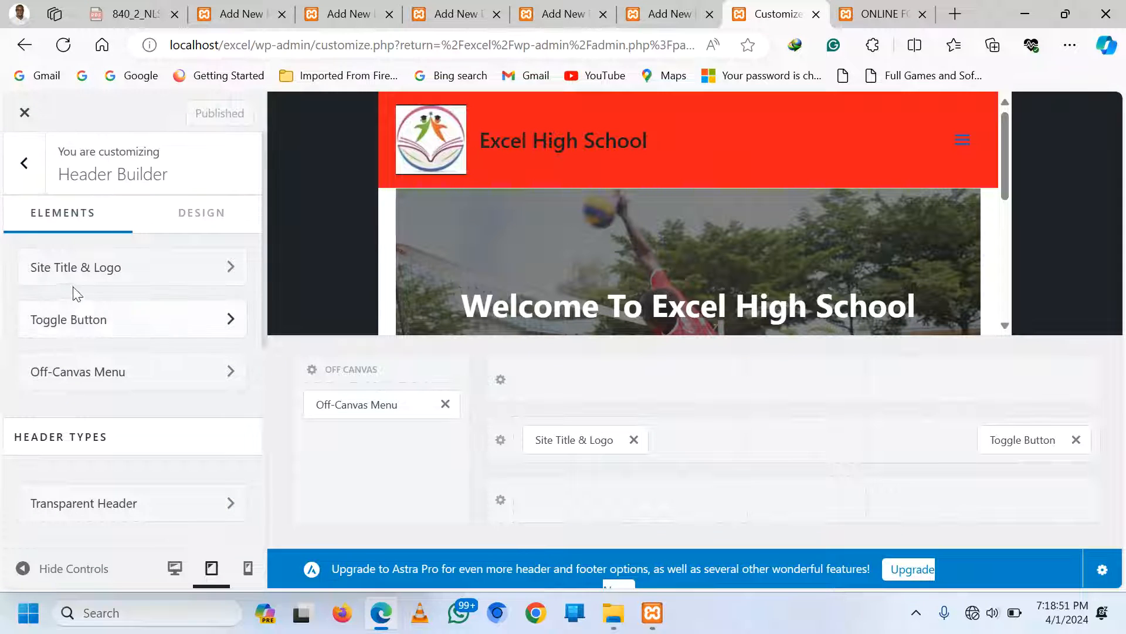
pyautogui.click(194, 221)
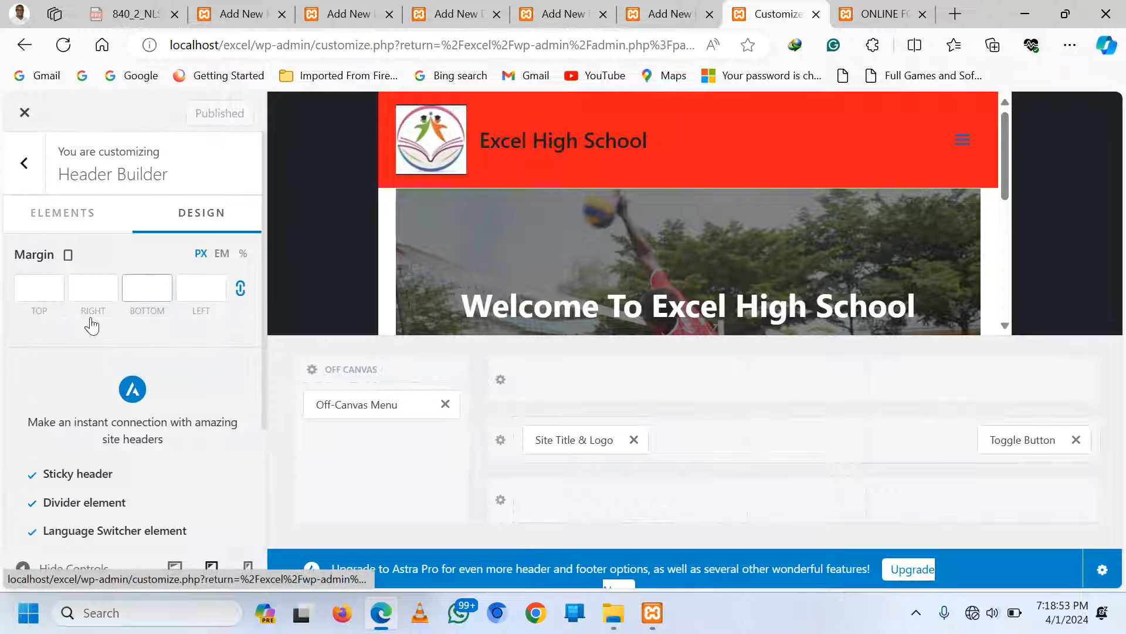
pyautogui.scroll(-3, 91, 323)
pyautogui.scroll(3, 93, 328)
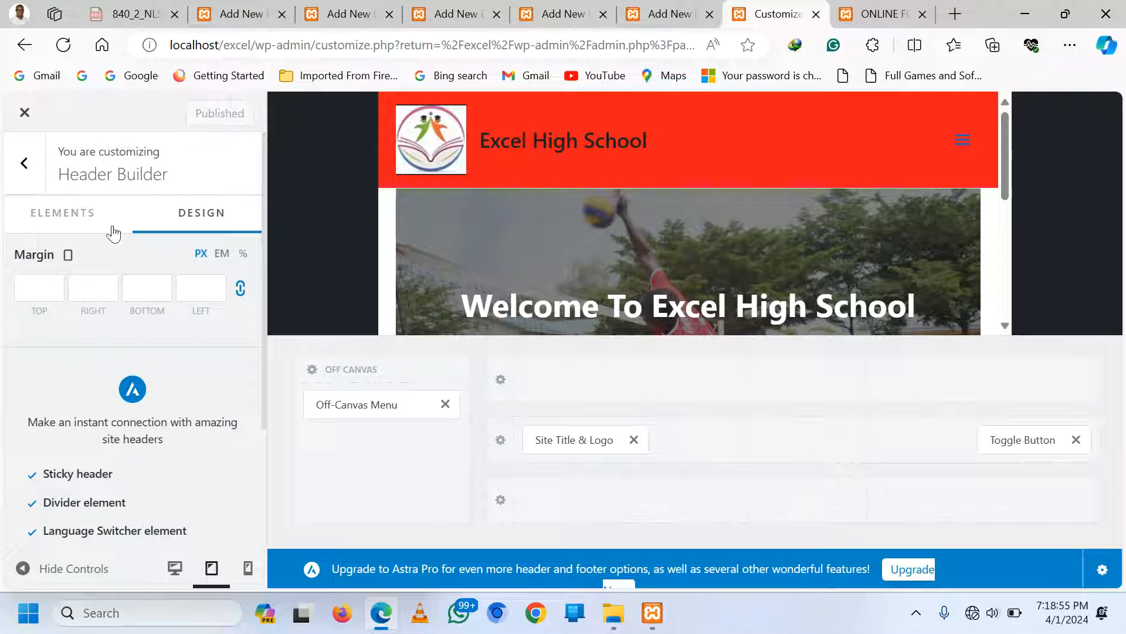
pyautogui.click(75, 217)
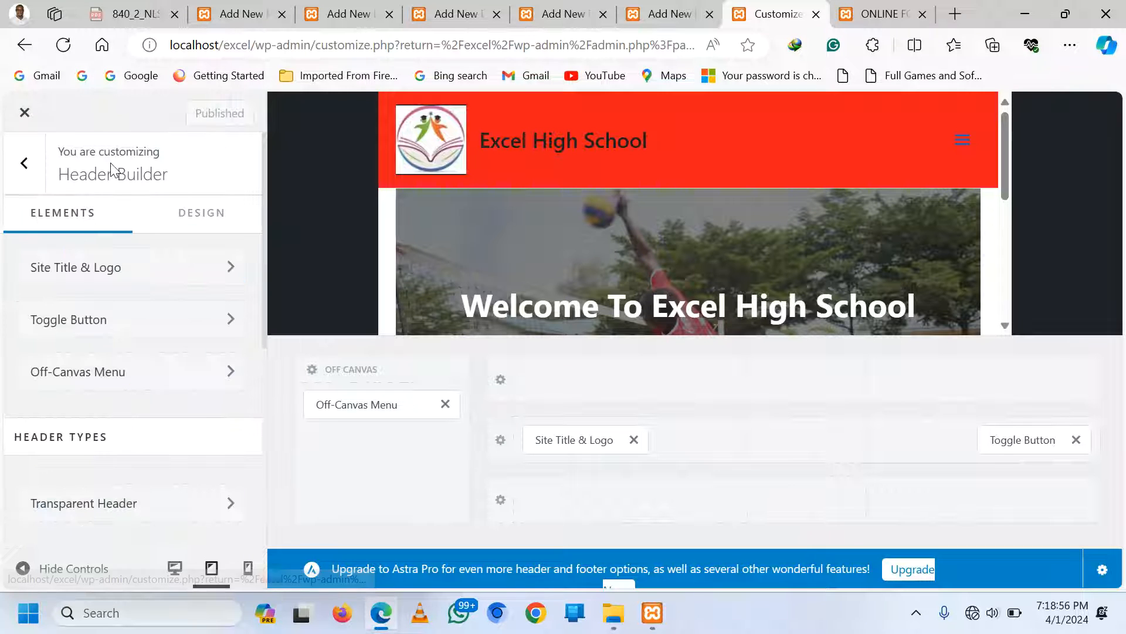
# Inspect the Site Title & Logo design options, then view the live Online Form page
pyautogui.click(111, 273)
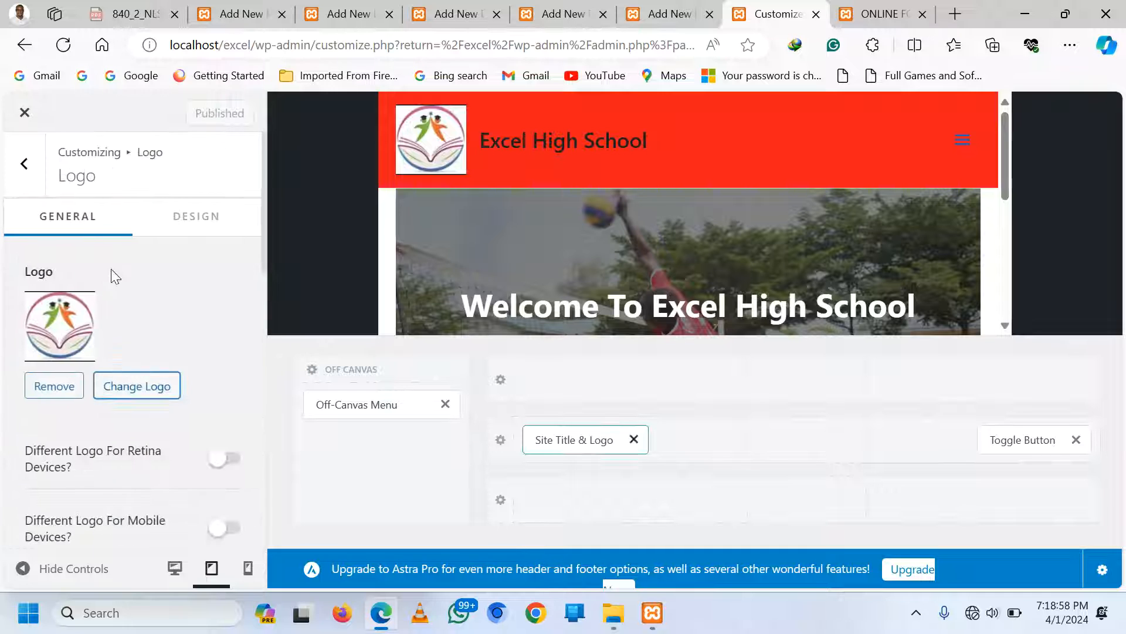
pyautogui.click(216, 222)
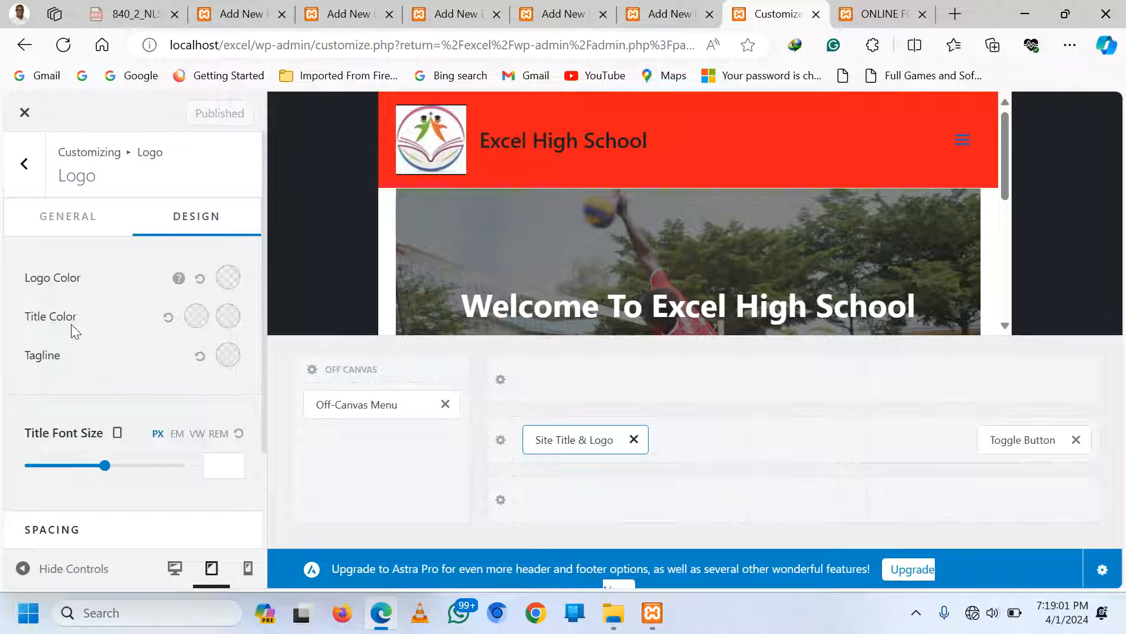
pyautogui.scroll(-2, 73, 332)
pyautogui.scroll(2, 93, 369)
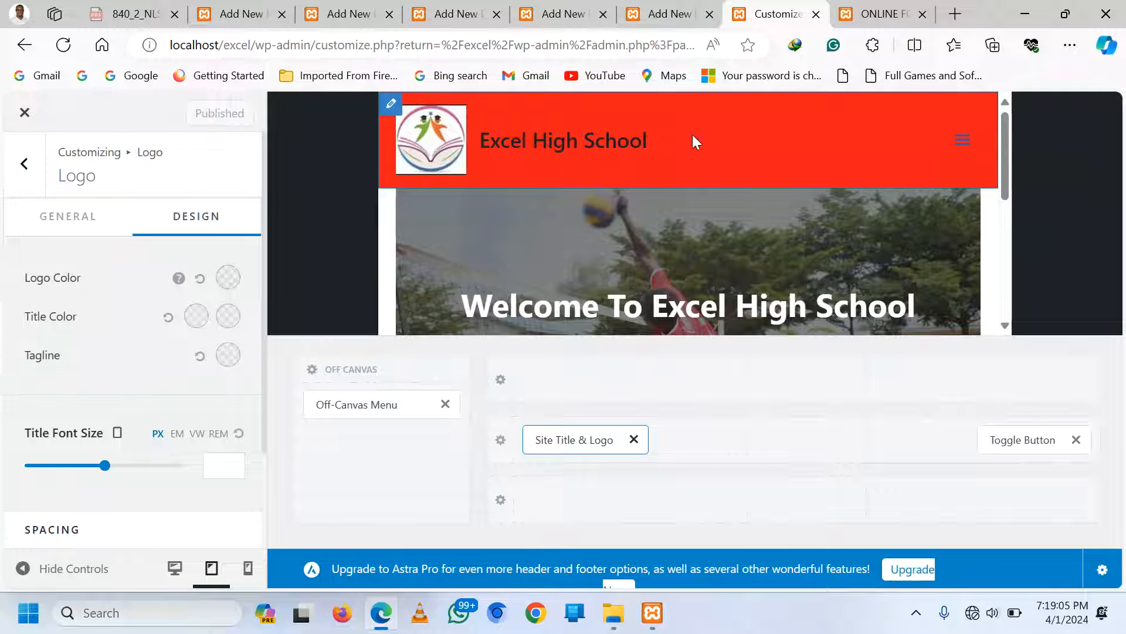
pyautogui.click(880, 14)
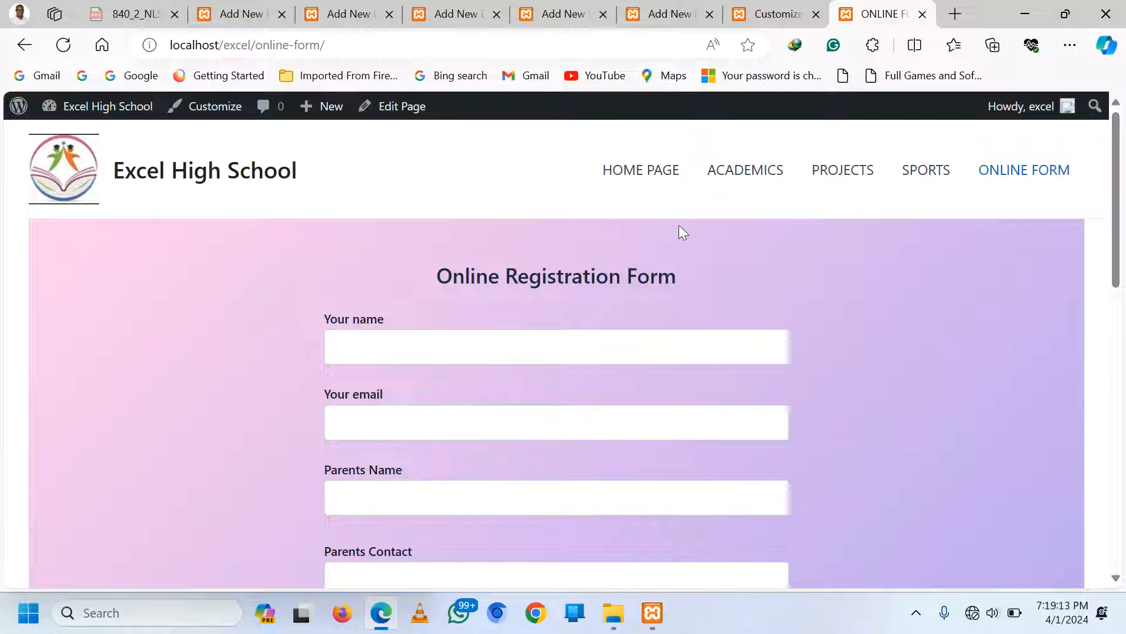
# Add an empty paragraph block below the Home Page's cover block
pyautogui.click(249, 14)
pyautogui.scroll(-2, 662, 377)
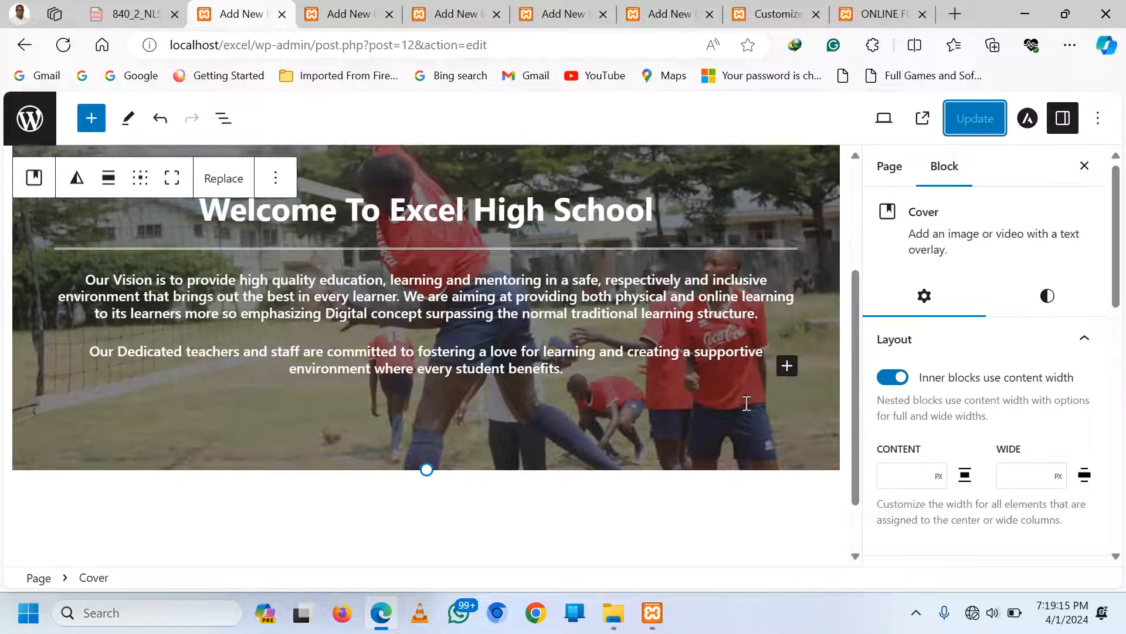
pyautogui.click(747, 430)
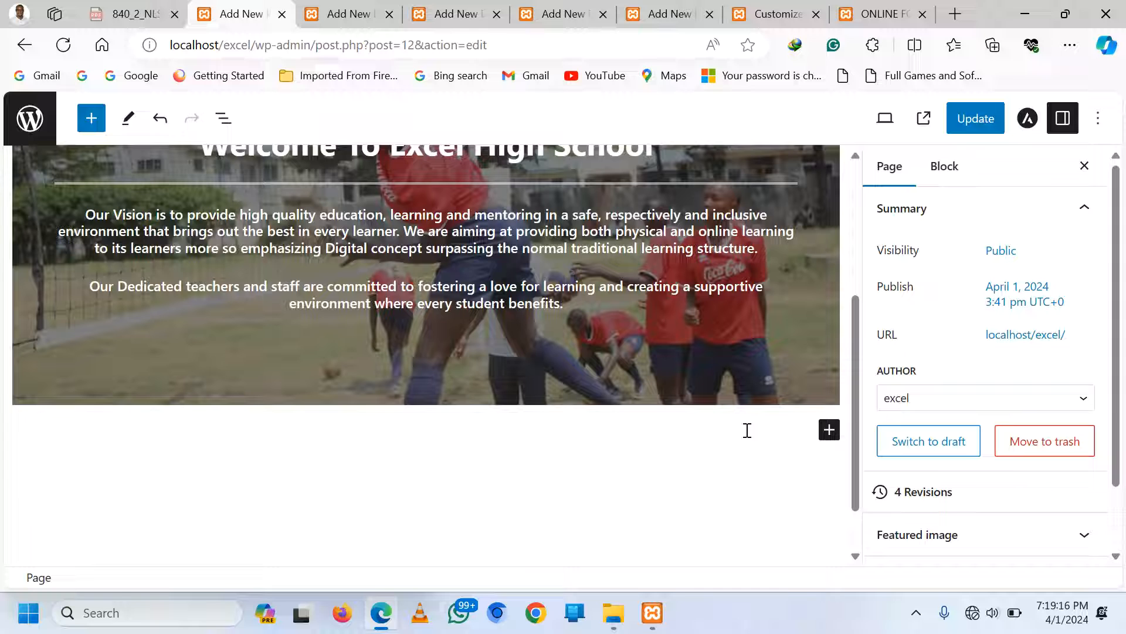
pyautogui.click(830, 432)
pyautogui.click(580, 556)
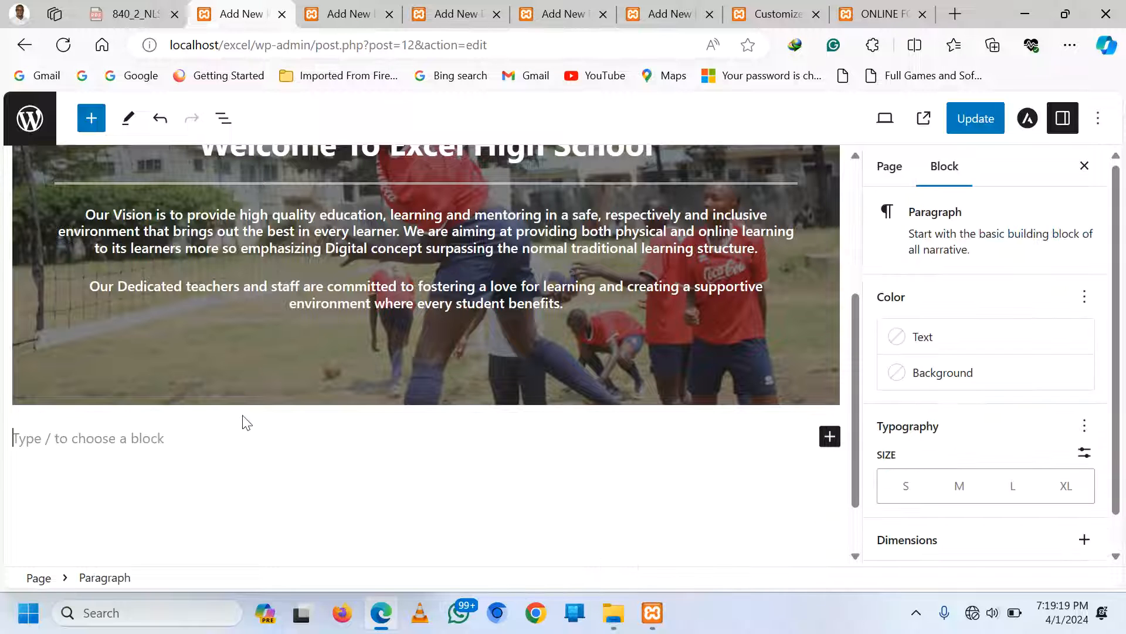
# In the code editor, replace that paragraph with '<marquee> Welcome to Excel High School </marquee>', copy it, and return to the visual view
pyautogui.click(1097, 119)
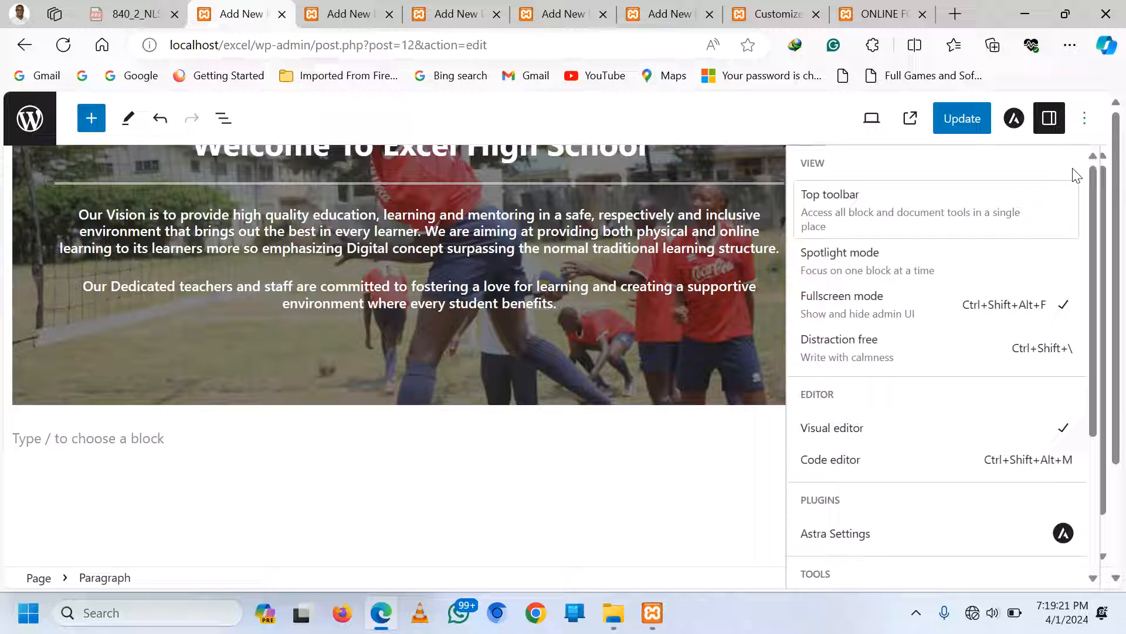
pyautogui.click(837, 460)
pyautogui.scroll(-10, 338, 356)
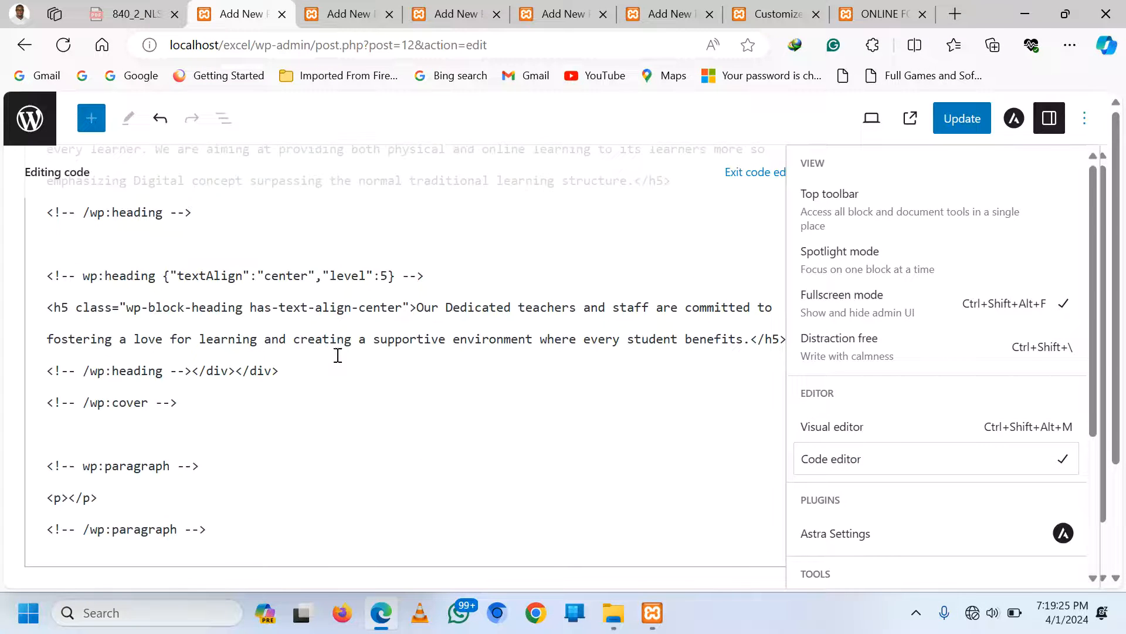
pyautogui.moveTo(131, 495); pyautogui.dragTo(17, 498)
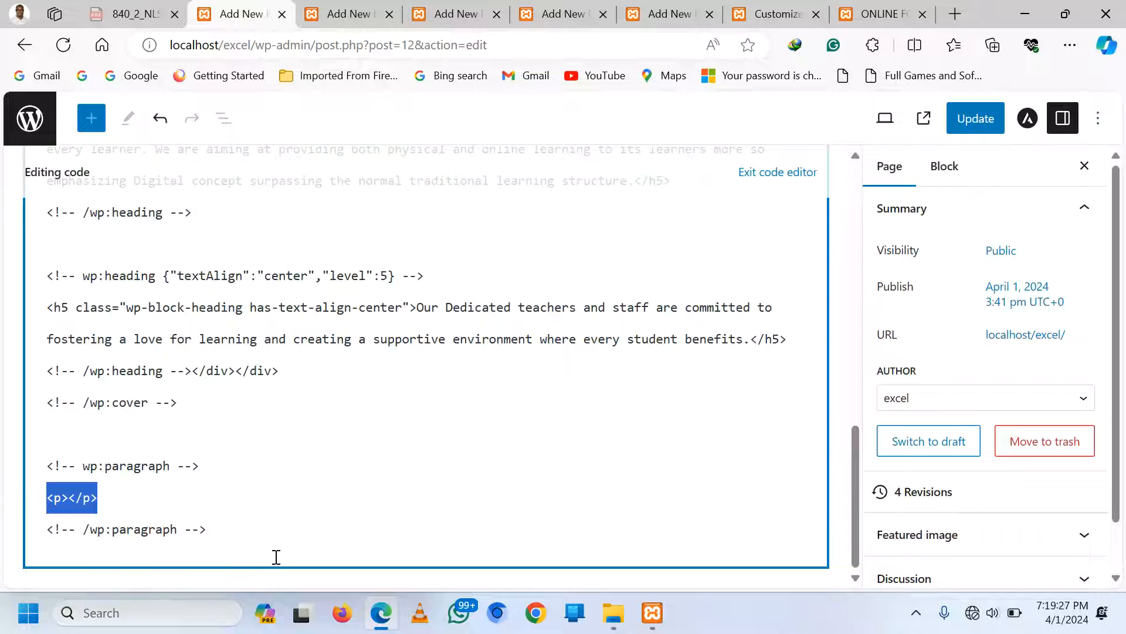
pyautogui.write('<mar')
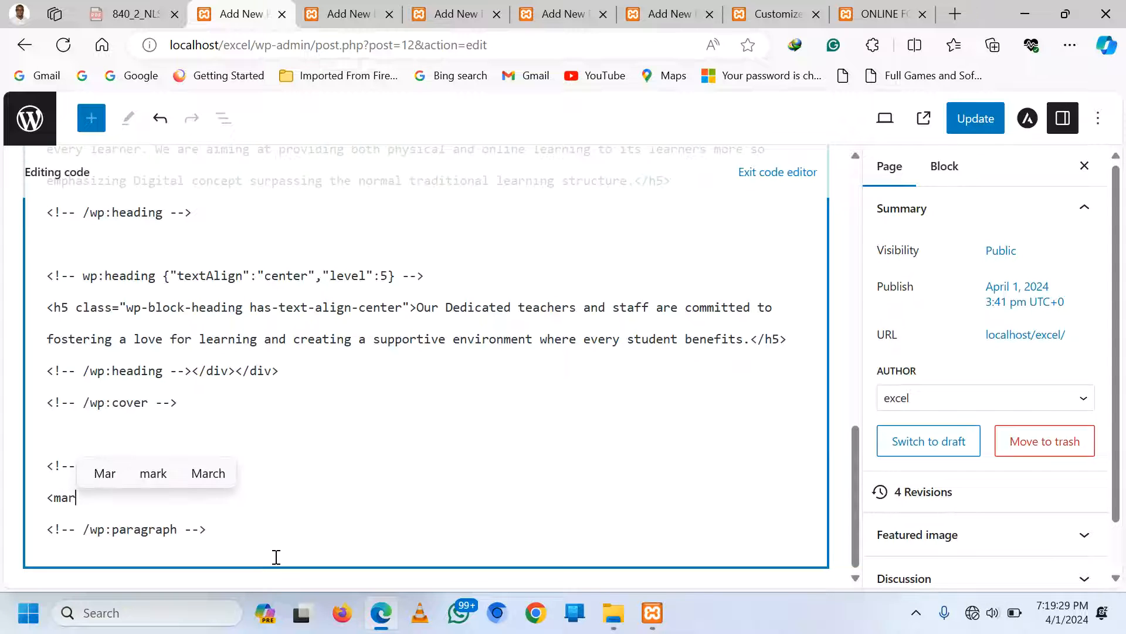
pyautogui.write('q')
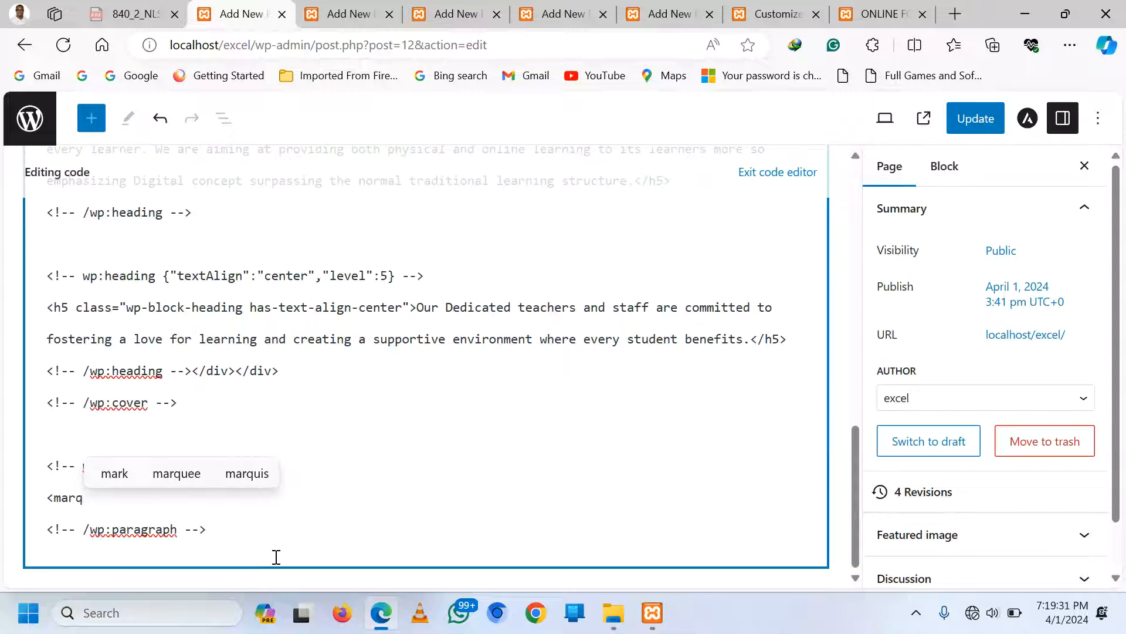
pyautogui.write('uee')
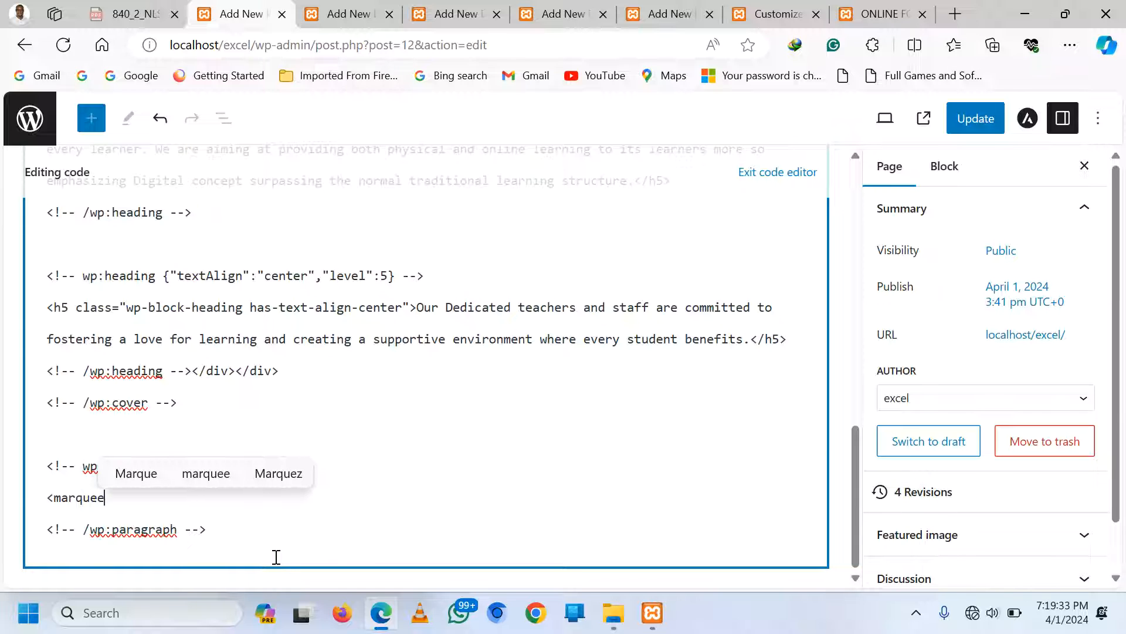
pyautogui.write('>')
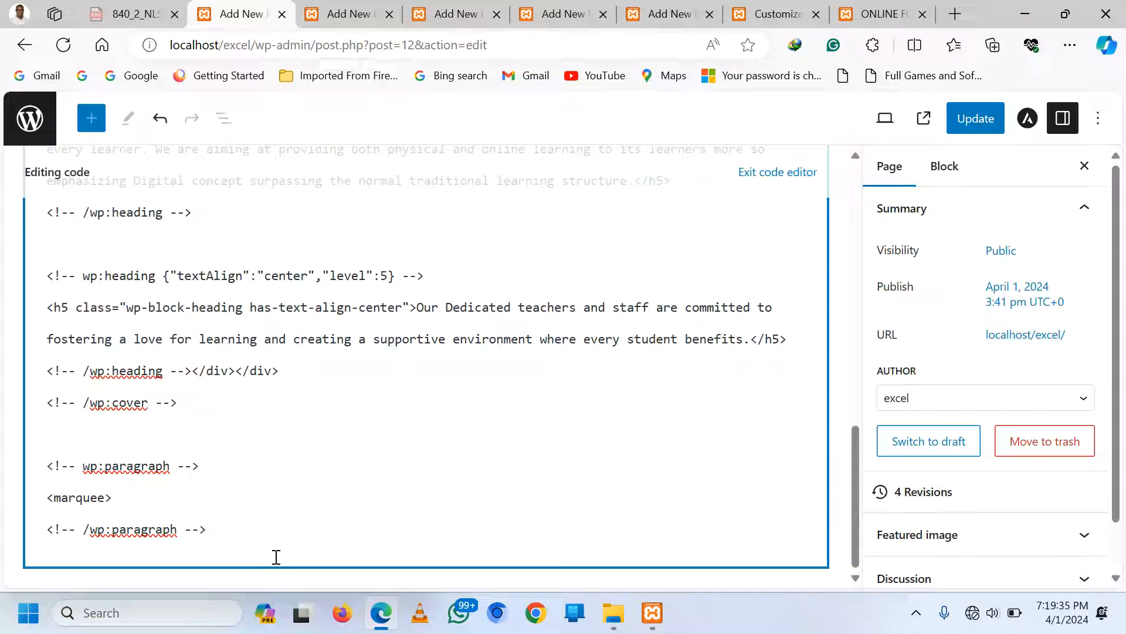
pyautogui.write(' Welcome t')
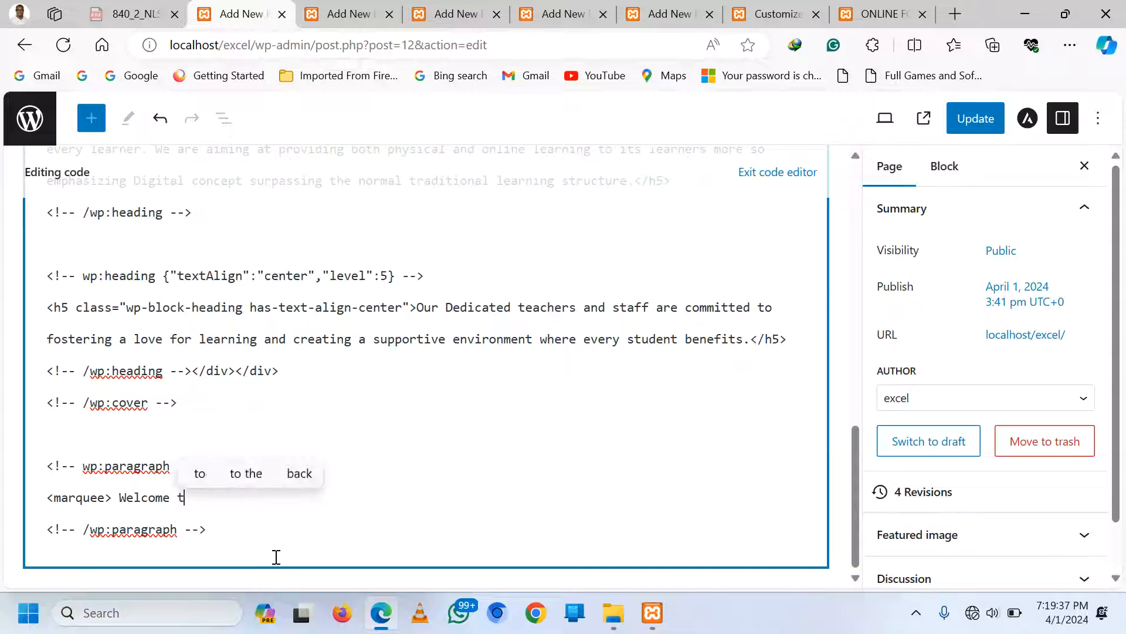
pyautogui.write('o Exce')
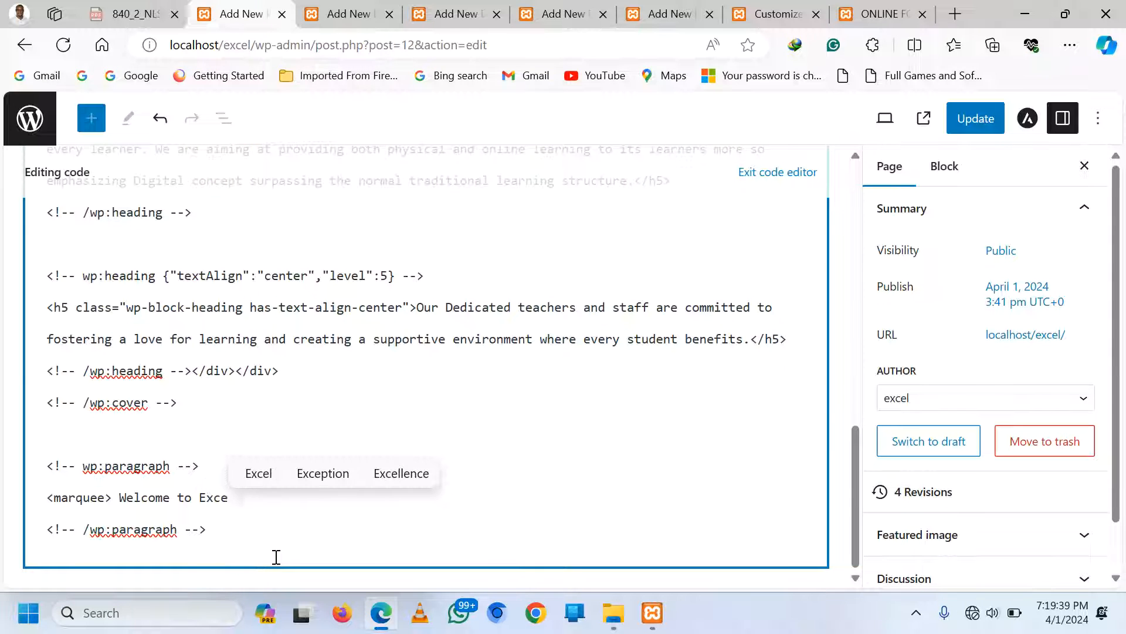
pyautogui.write('l High Sc')
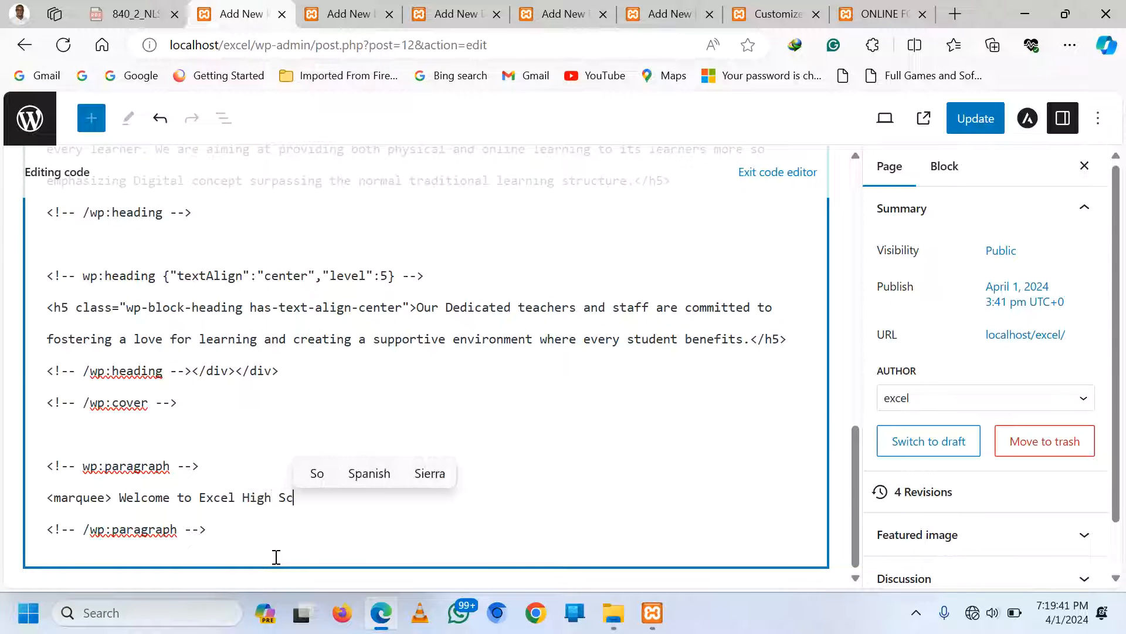
pyautogui.write('hool <')
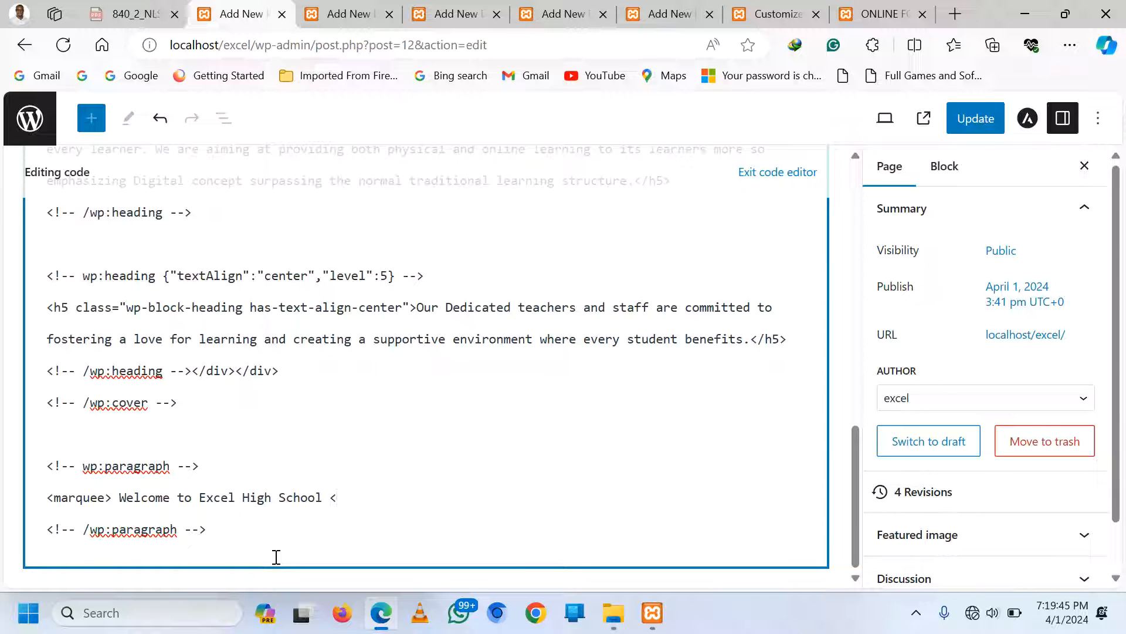
pyautogui.write('.marq')
pyautogui.write('uee')
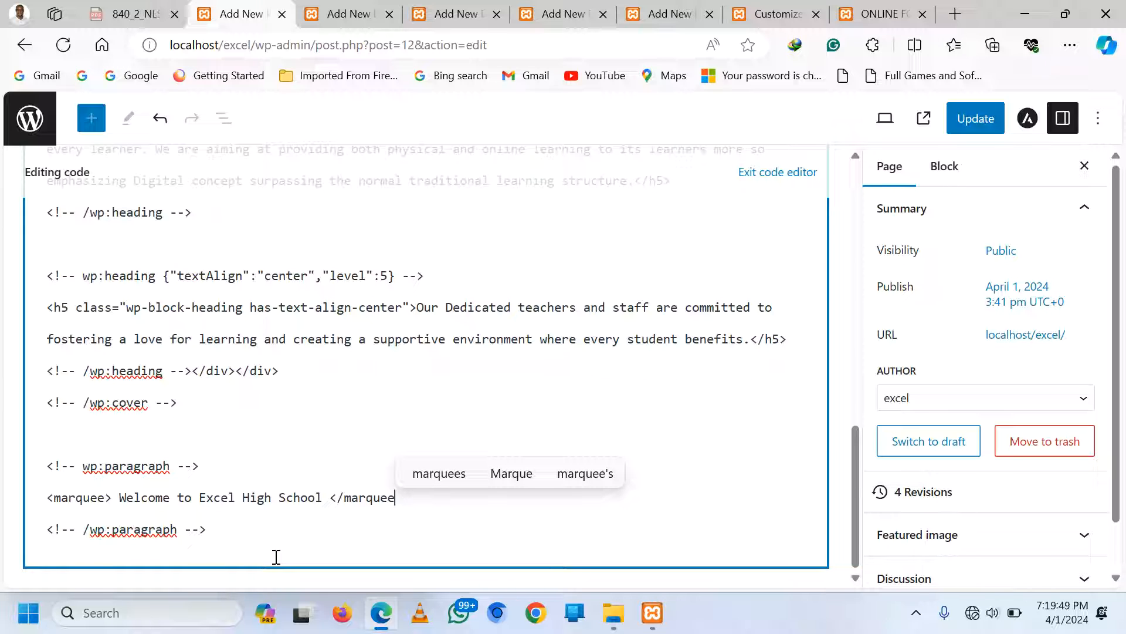
pyautogui.write('>')
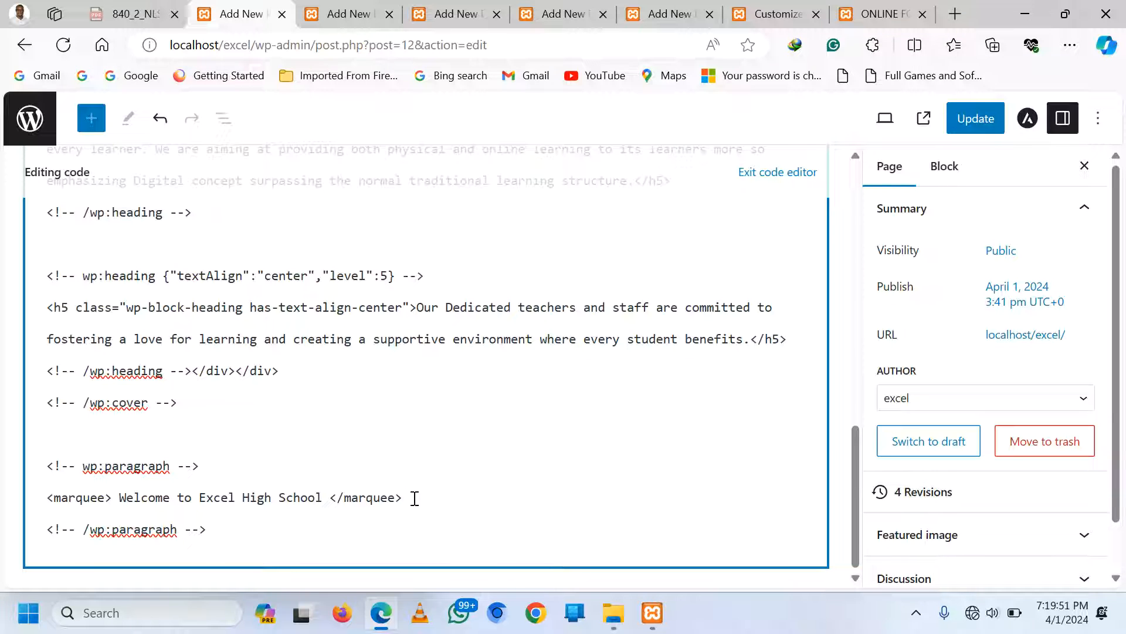
pyautogui.moveTo(415, 498); pyautogui.dragTo(41, 492)
pyautogui.hotkey('ctrl', 'c')
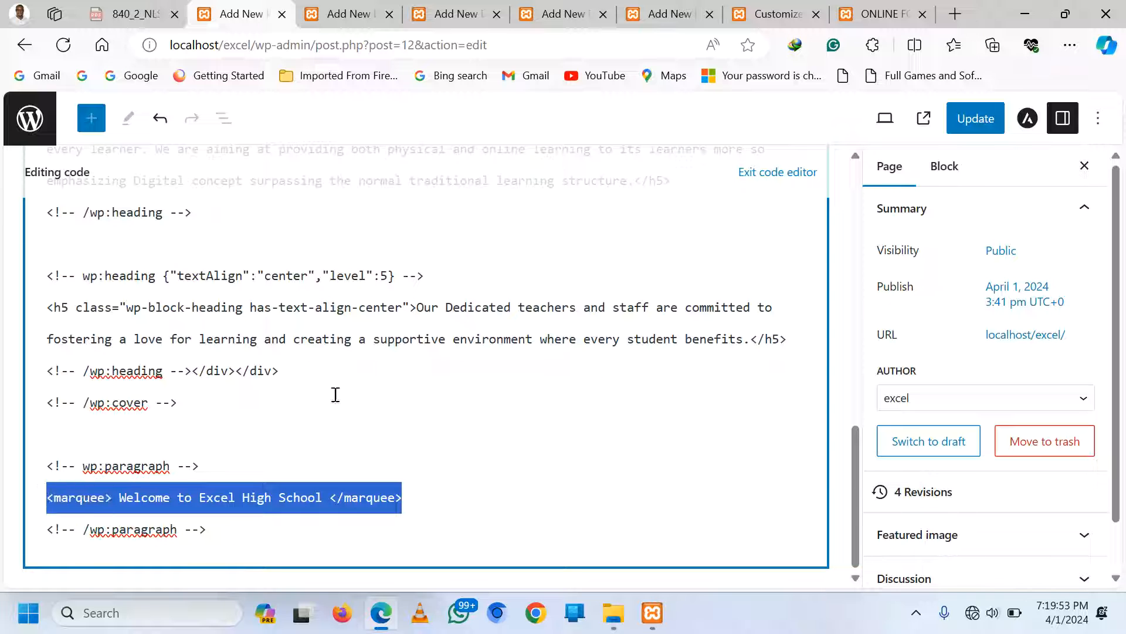
pyautogui.click(778, 172)
pyautogui.scroll(-5, 607, 332)
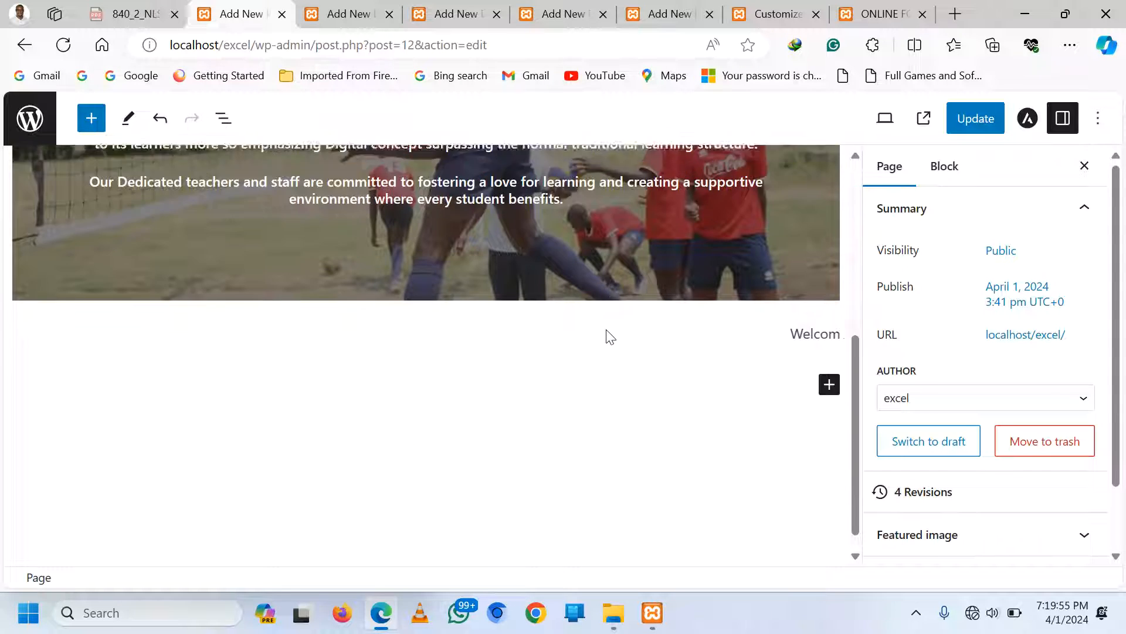
pyautogui.scroll(5, 668, 352)
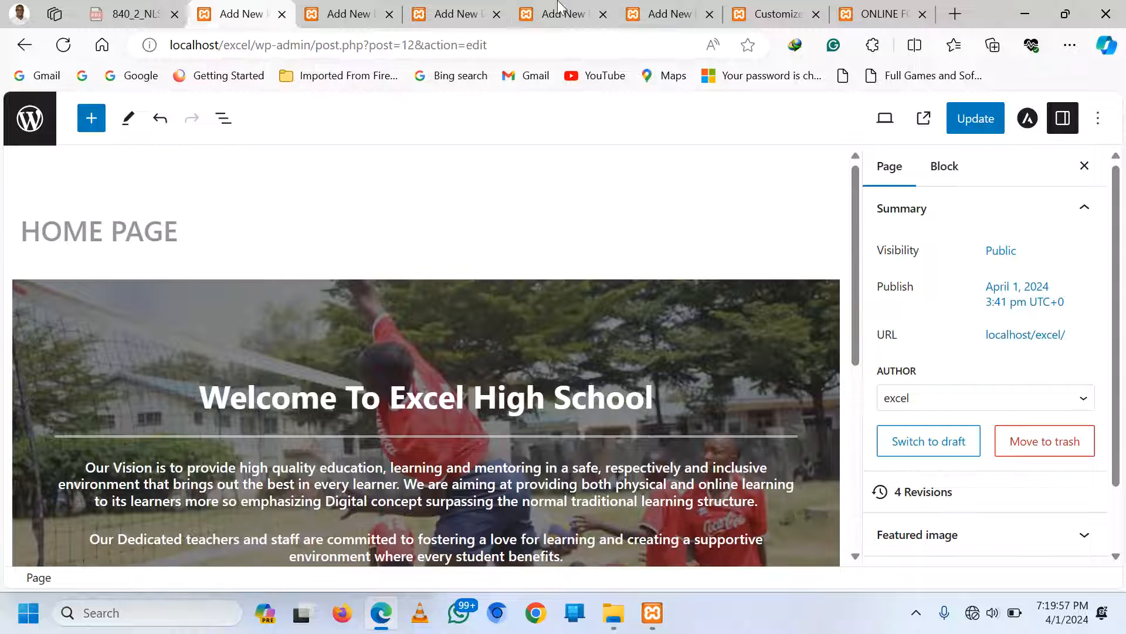
# Paste the marquee line after the columns block on the Academics page and update it
pyautogui.click(349, 13)
pyautogui.scroll(-1, 253, 405)
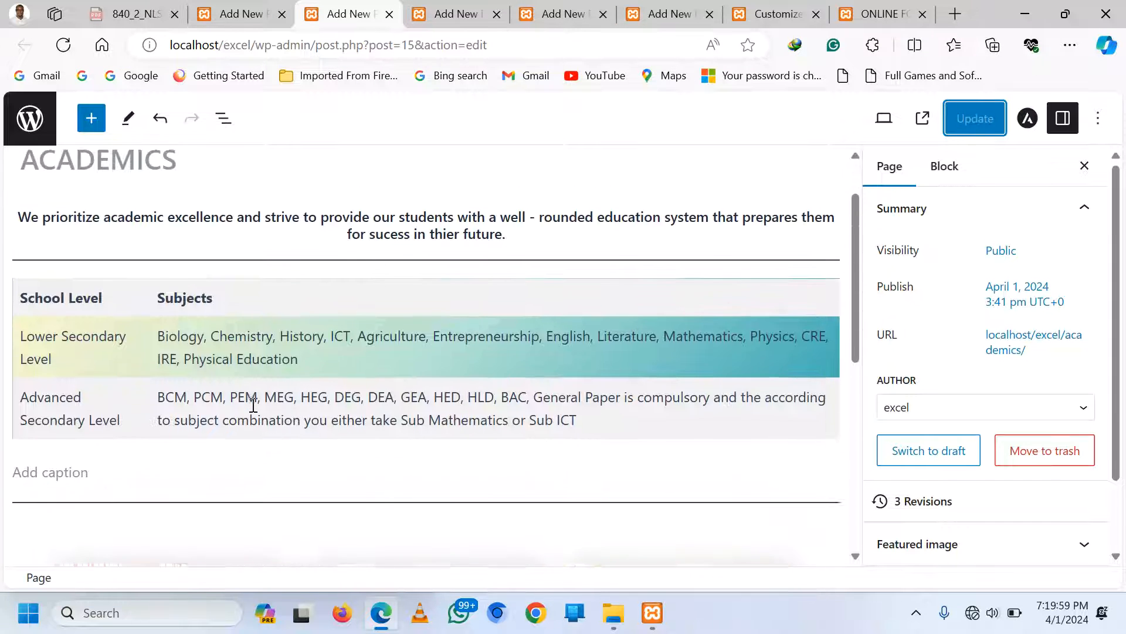
pyautogui.scroll(1, 253, 405)
pyautogui.click(543, 311)
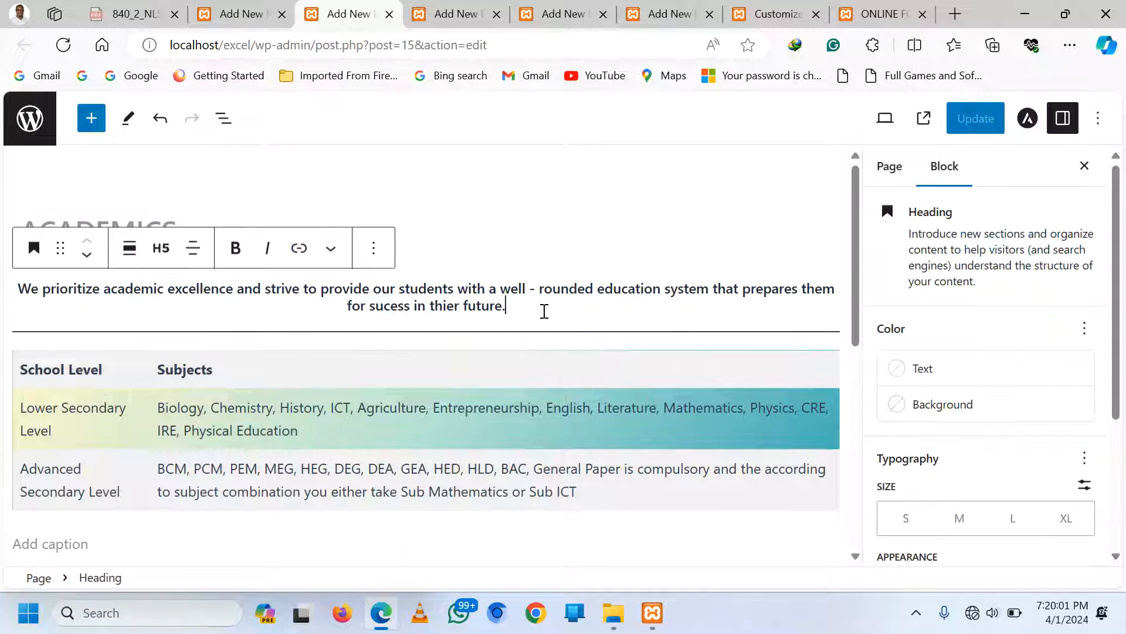
pyautogui.click(1100, 128)
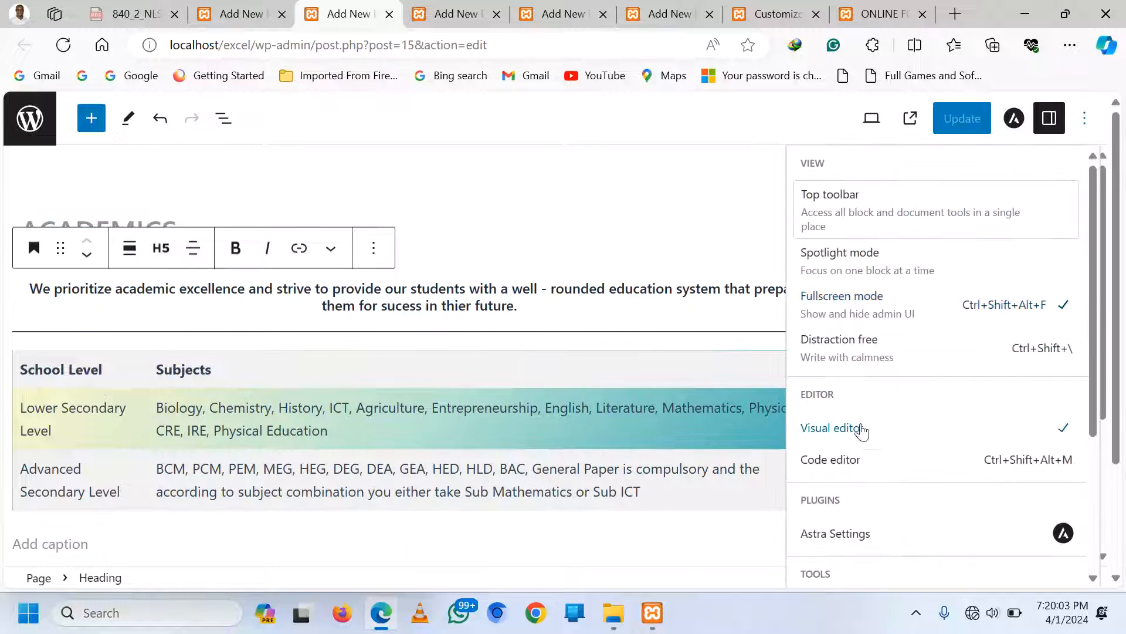
pyautogui.click(848, 463)
pyautogui.scroll(-5, 365, 437)
pyautogui.scroll(-15, 365, 437)
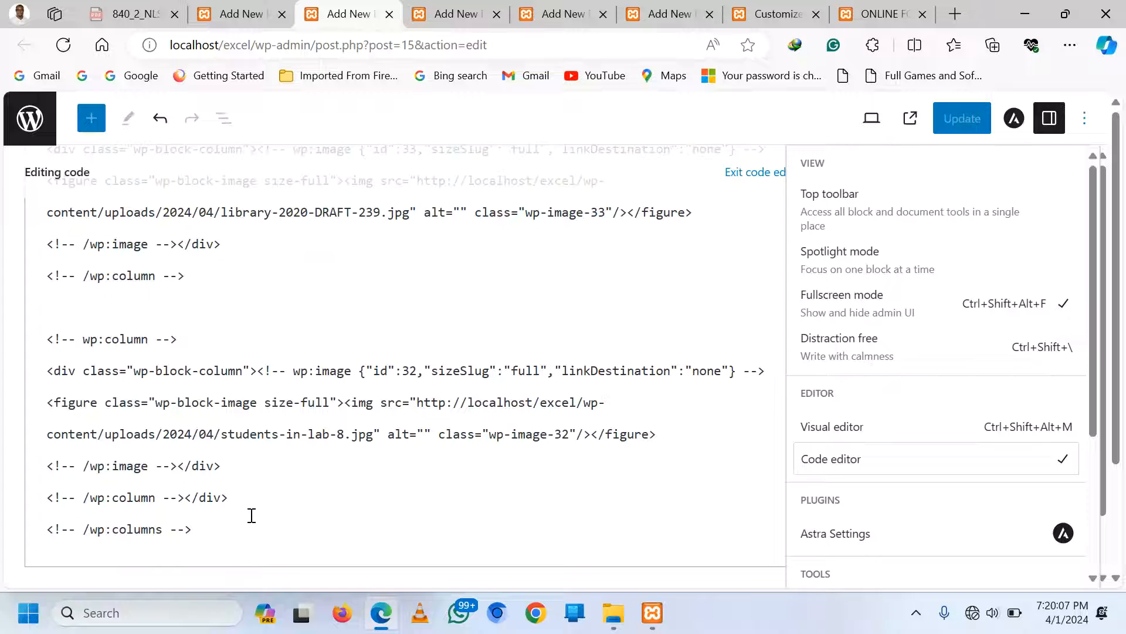
pyautogui.click(216, 529)
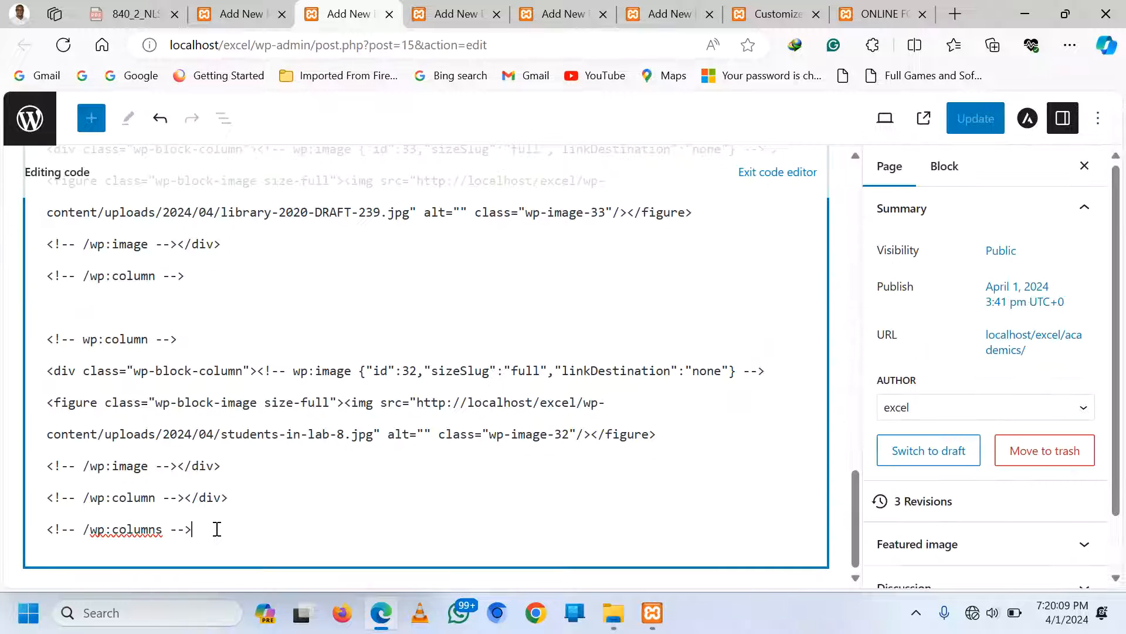
pyautogui.press('Return')
pyautogui.hotkey('ctrl', 'v')
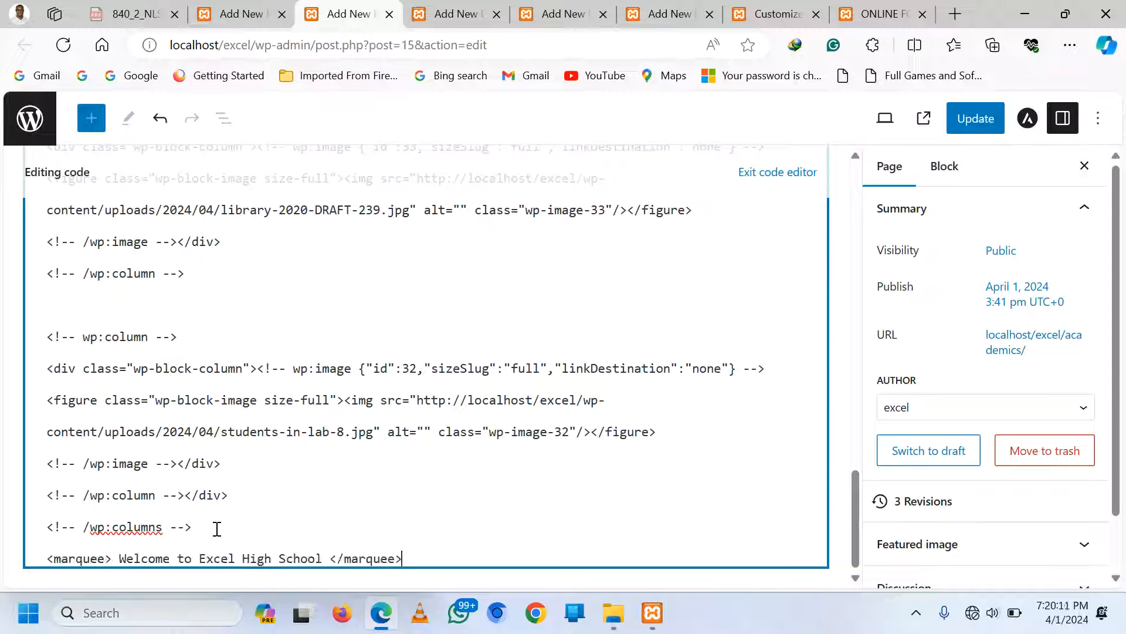
pyautogui.click(780, 176)
pyautogui.click(987, 116)
# Save the Home Page, then paste the marquee into the Sports page code and update it
pyautogui.click(237, 13)
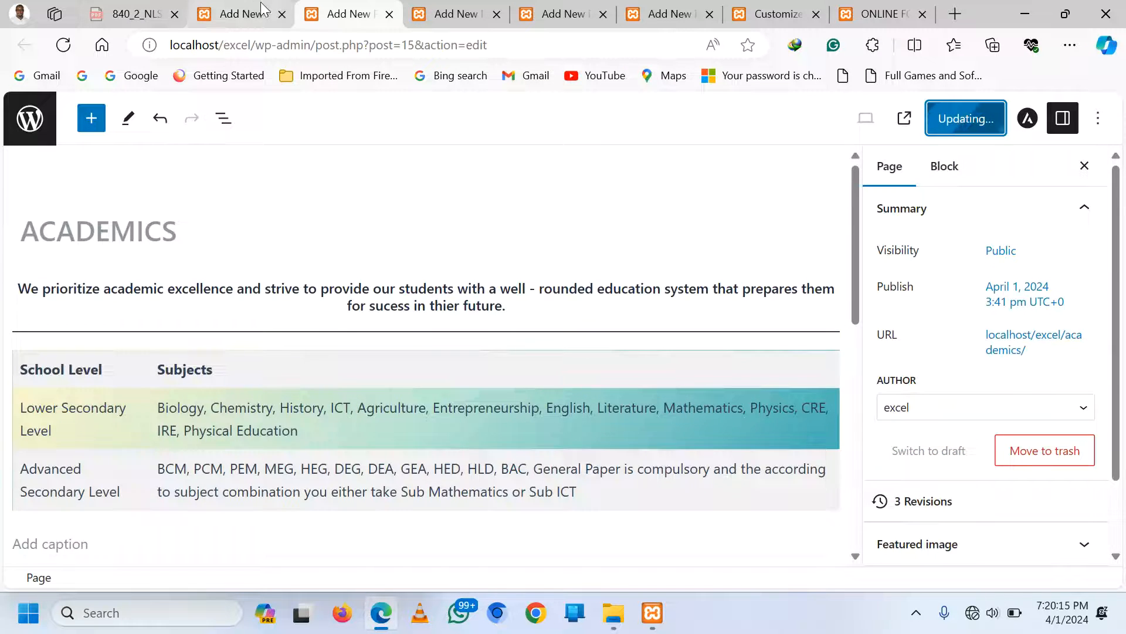
pyautogui.click(967, 118)
pyautogui.click(537, 8)
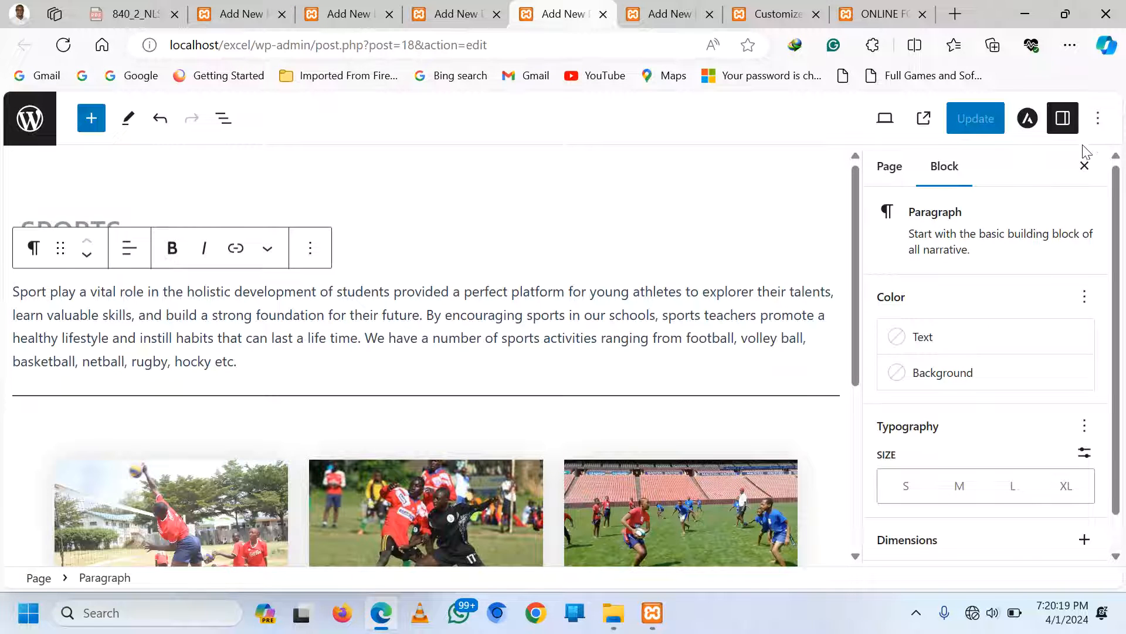
pyautogui.click(1098, 118)
pyautogui.click(845, 459)
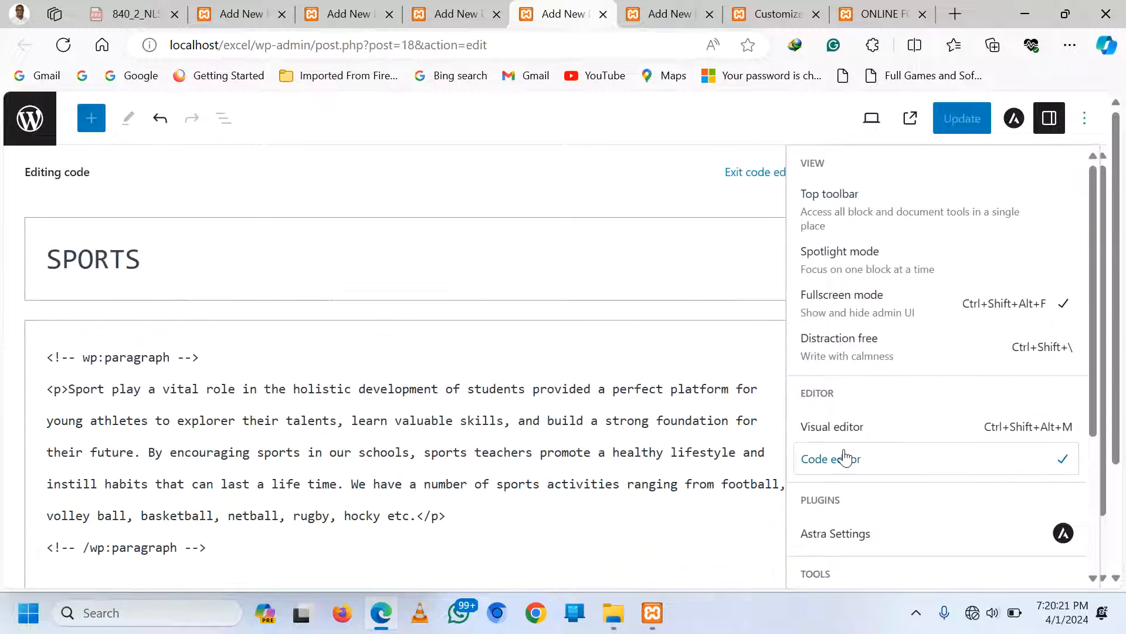
pyautogui.scroll(-2, 256, 374)
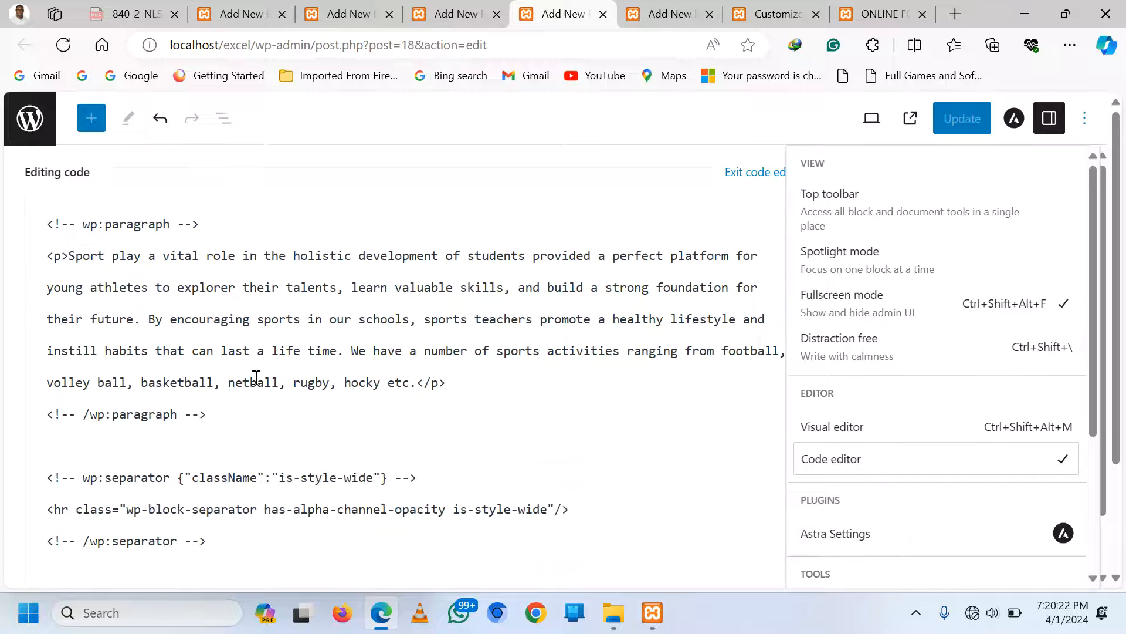
pyautogui.click(163, 448)
pyautogui.hotkey('ctrl', 'v')
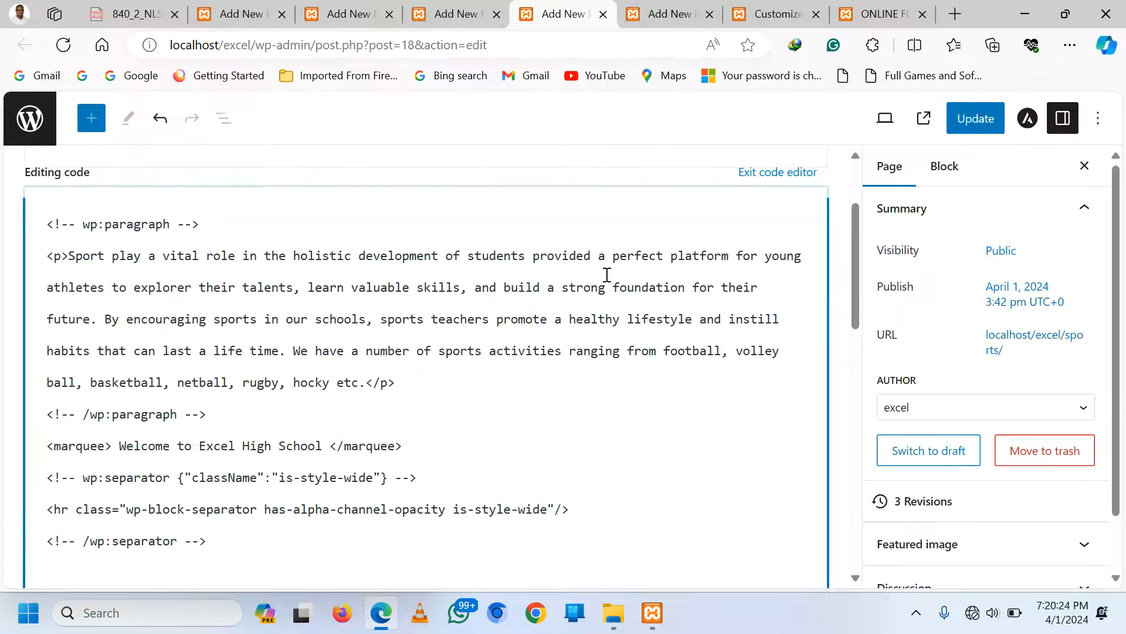
pyautogui.click(988, 118)
# Paste the marquee after the Online Form page's columns block, update it, and view it live
pyautogui.click(675, 13)
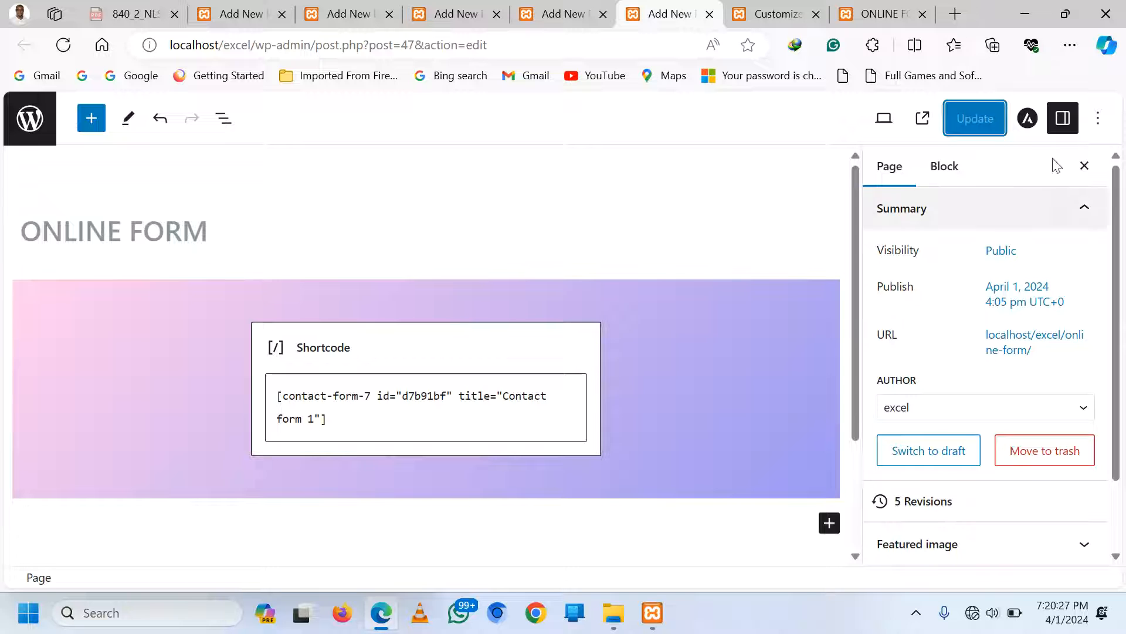
pyautogui.click(1099, 118)
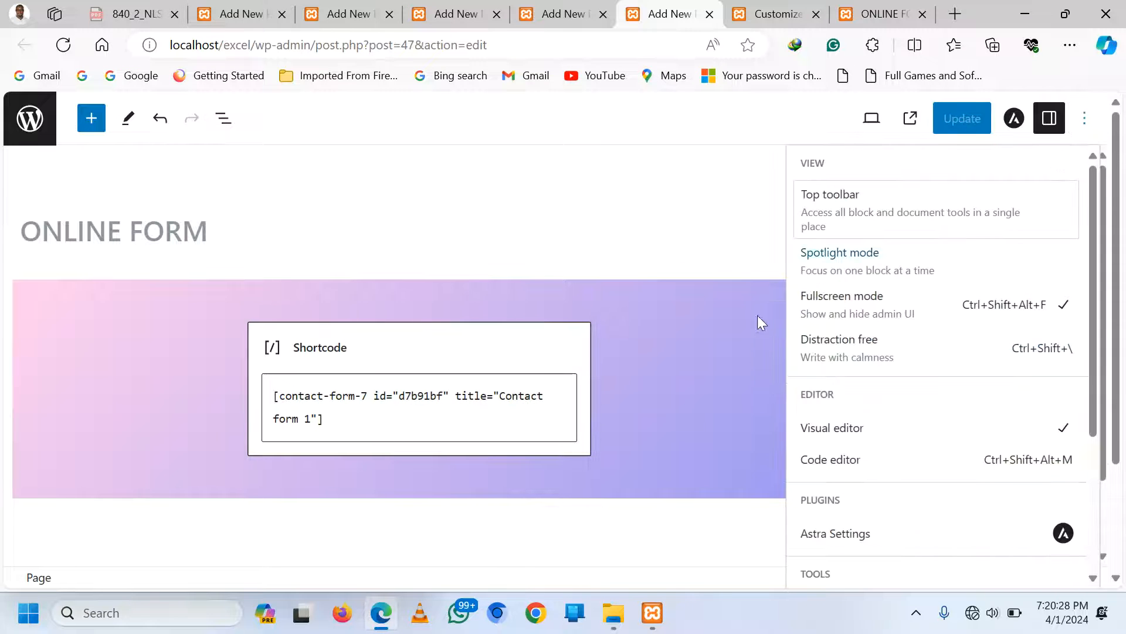
pyautogui.click(848, 464)
pyautogui.scroll(-5, 364, 420)
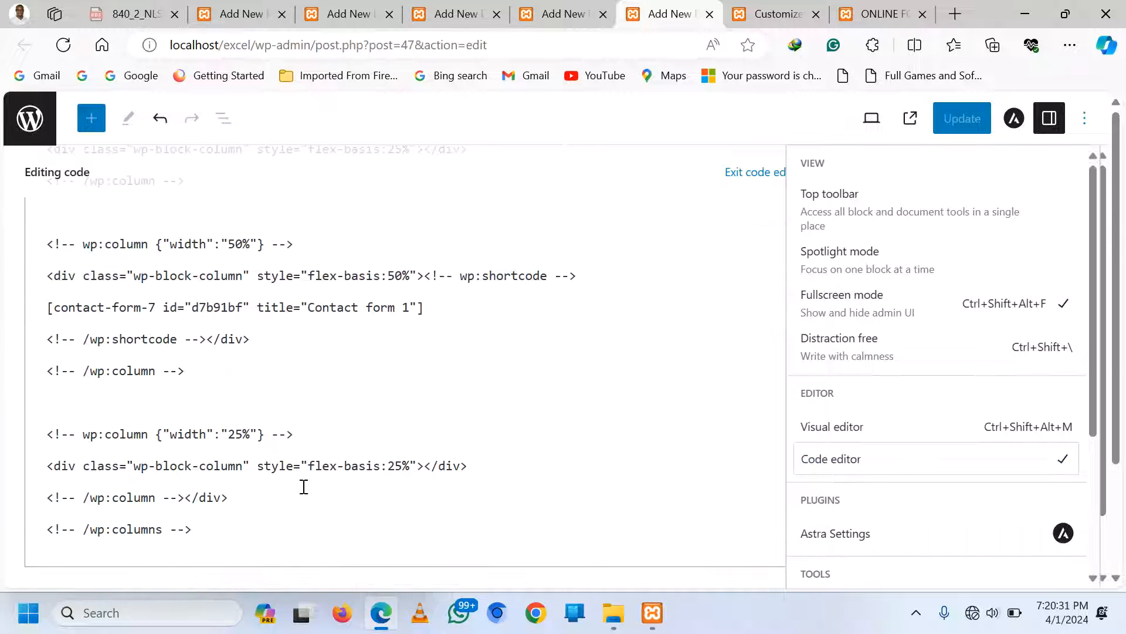
pyautogui.click(274, 548)
pyautogui.press('Return')
pyautogui.hotkey('ctrl', 'v')
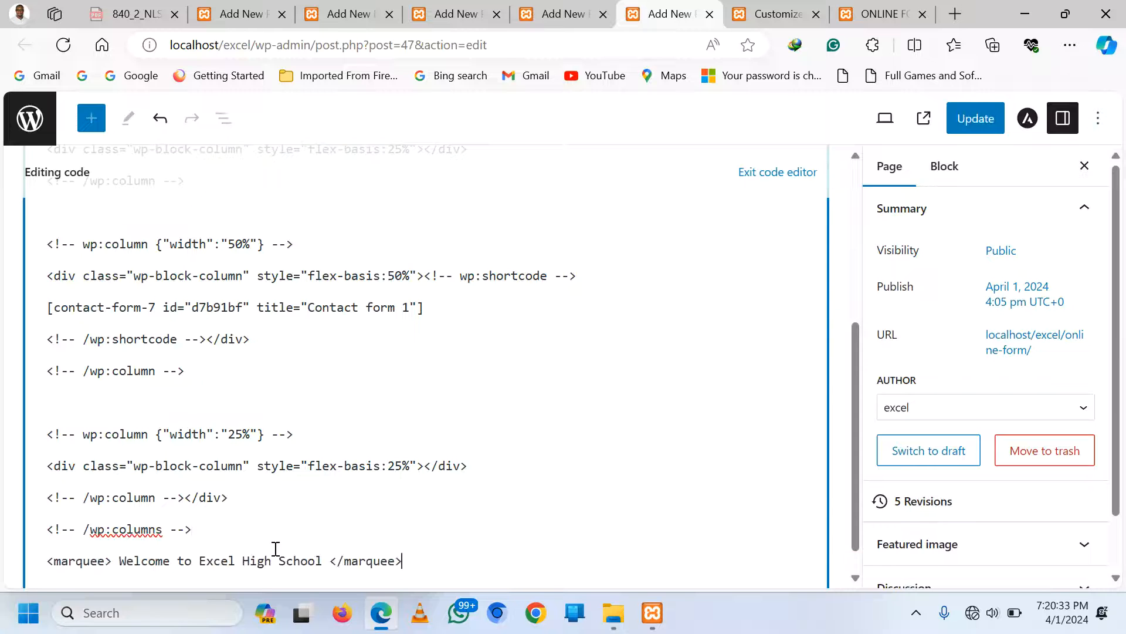
pyautogui.click(966, 119)
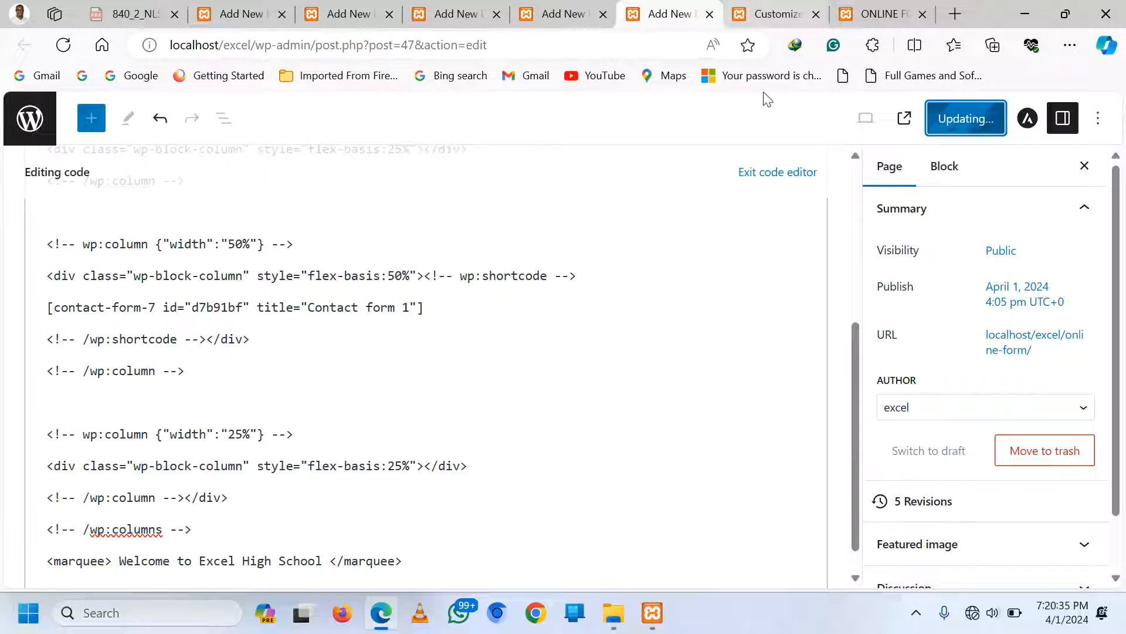
pyautogui.click(767, 172)
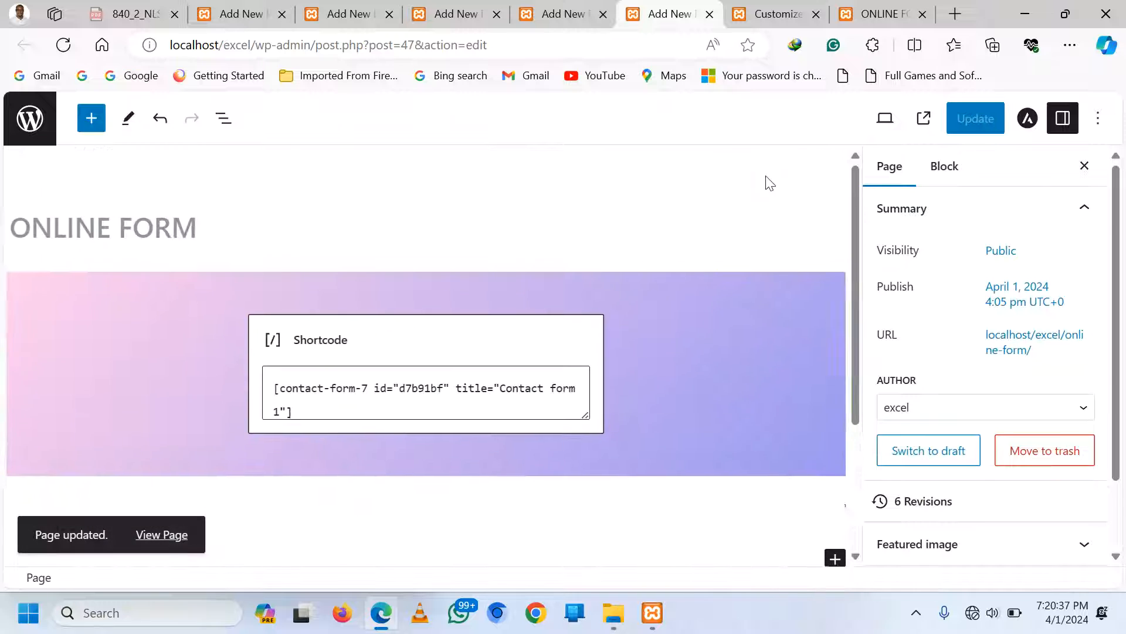
pyautogui.click(880, 14)
# Reload the live Online Form page and scroll through it to check the marquee
pyautogui.click(63, 45)
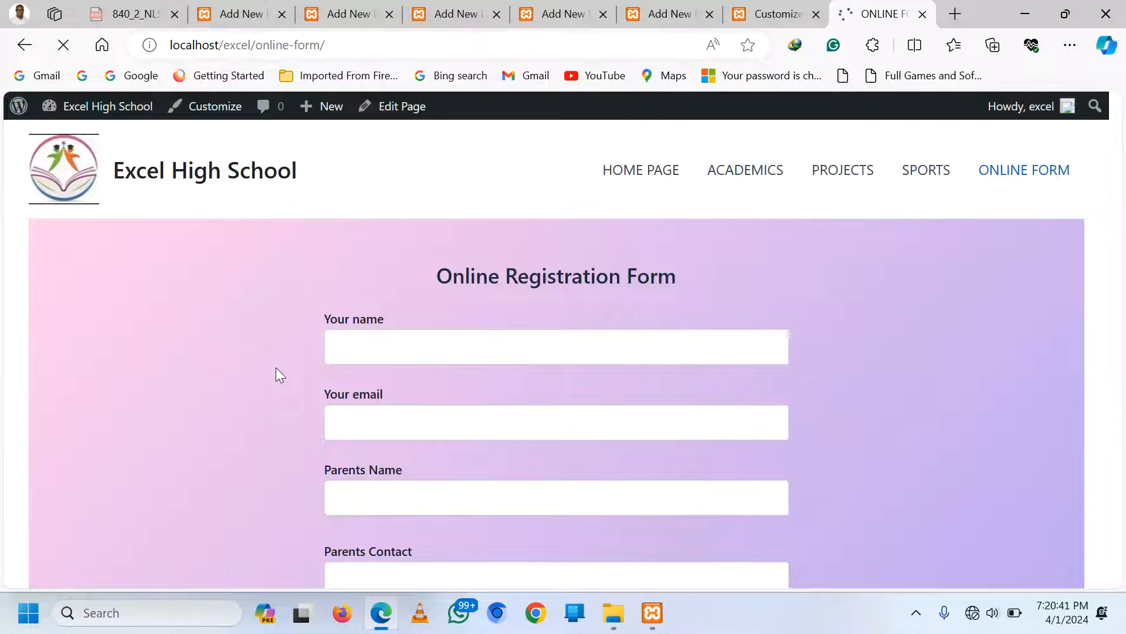
pyautogui.scroll(-2, 446, 337)
pyautogui.scroll(-8, 446, 337)
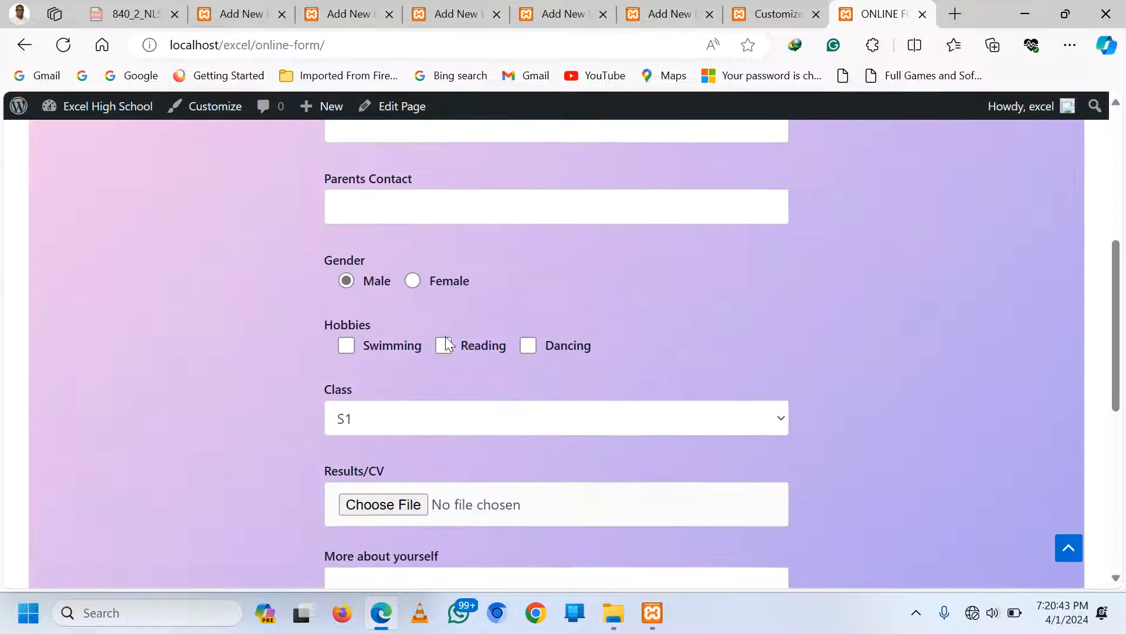
pyautogui.scroll(10, 446, 337)
pyautogui.scroll(-15, 451, 346)
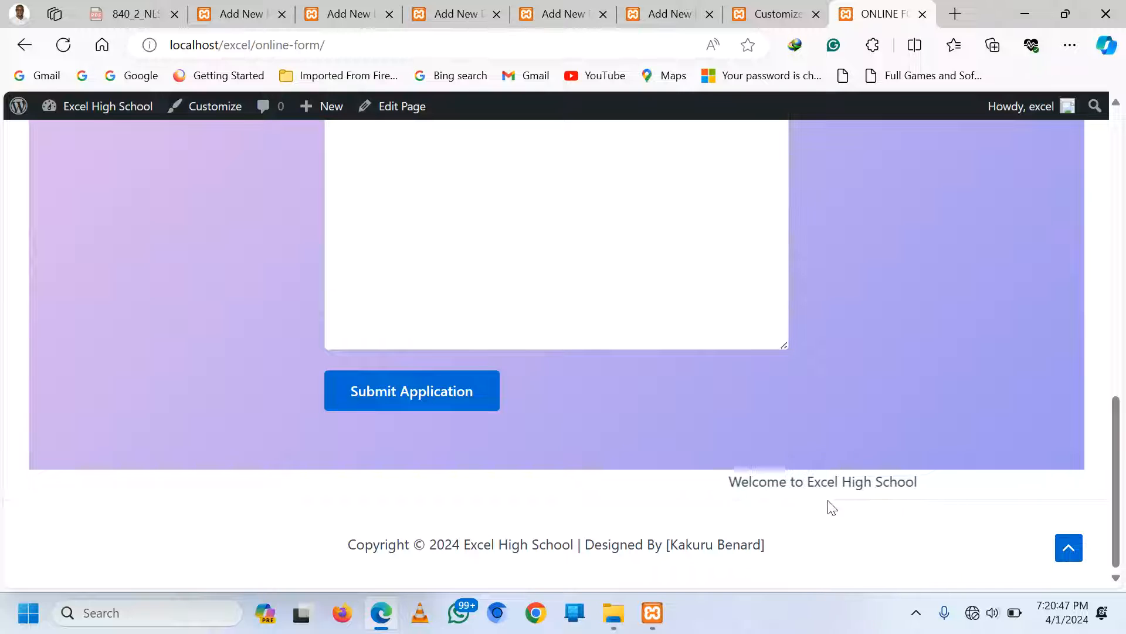
pyautogui.scroll(6, 567, 494)
pyautogui.scroll(10, 567, 495)
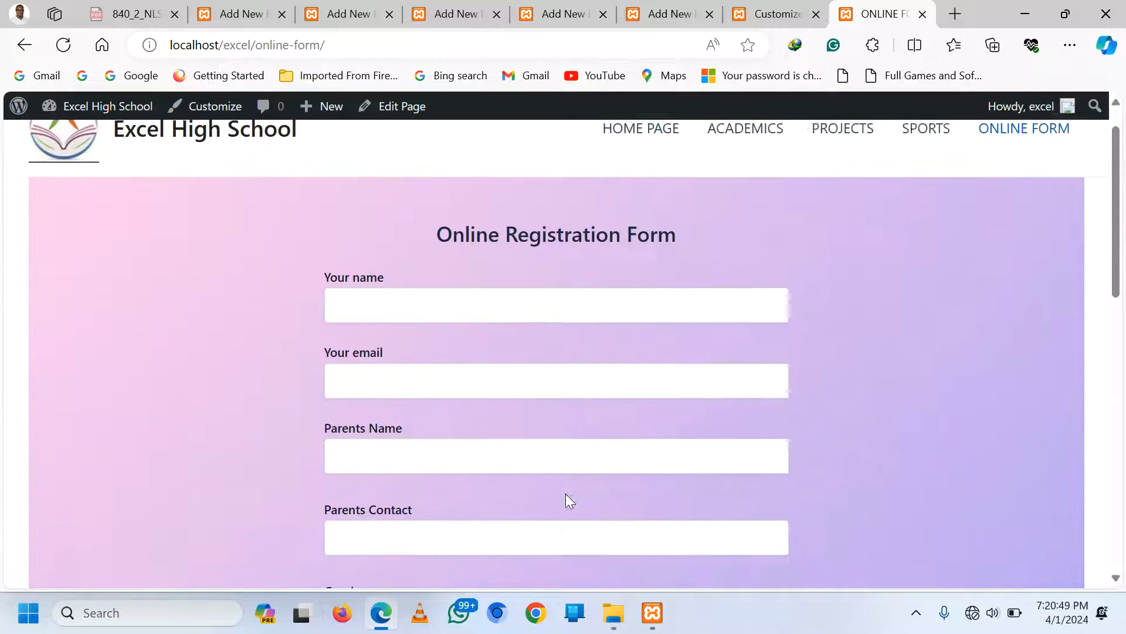
# Close the Customizer, returning to the Contact form 1 editor
pyautogui.click(767, 17)
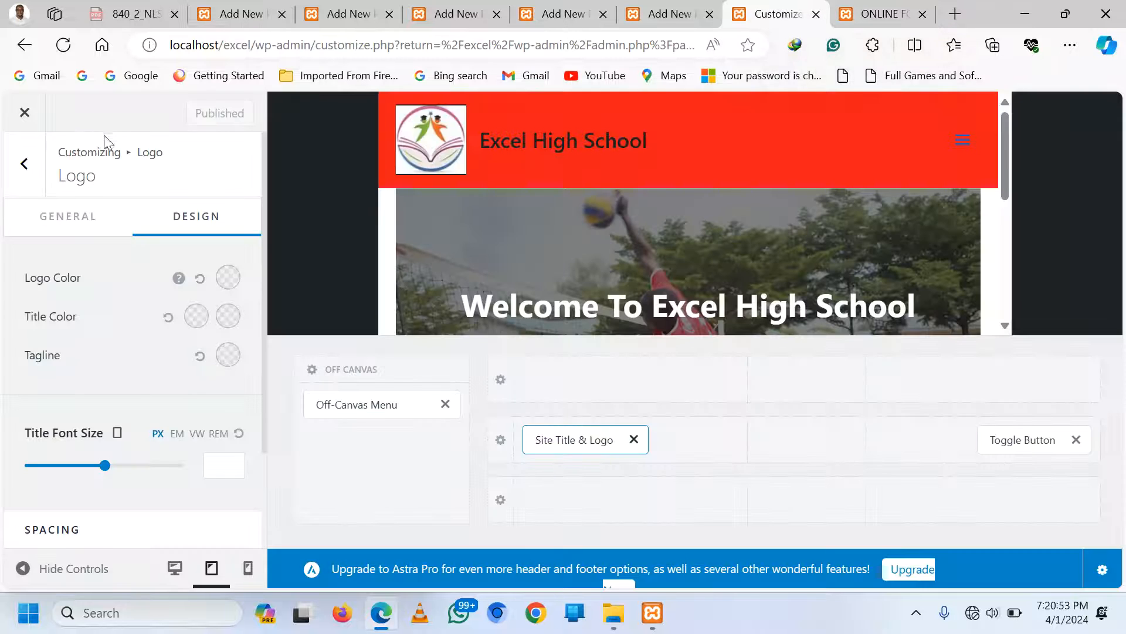
pyautogui.click(19, 117)
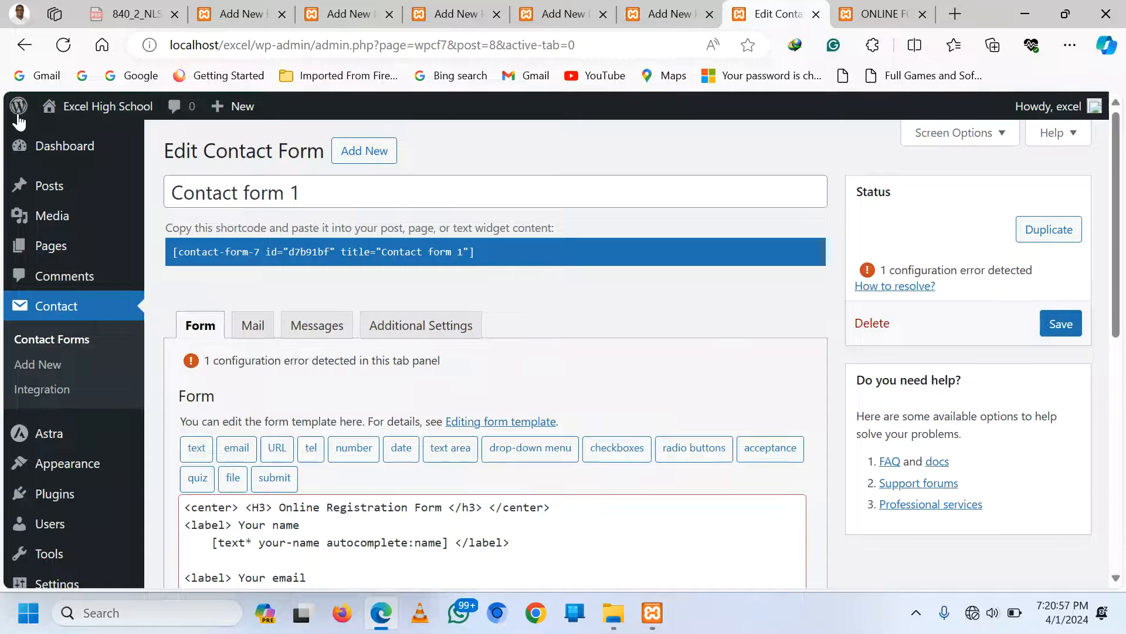
pyautogui.scroll(-3, 53, 293)
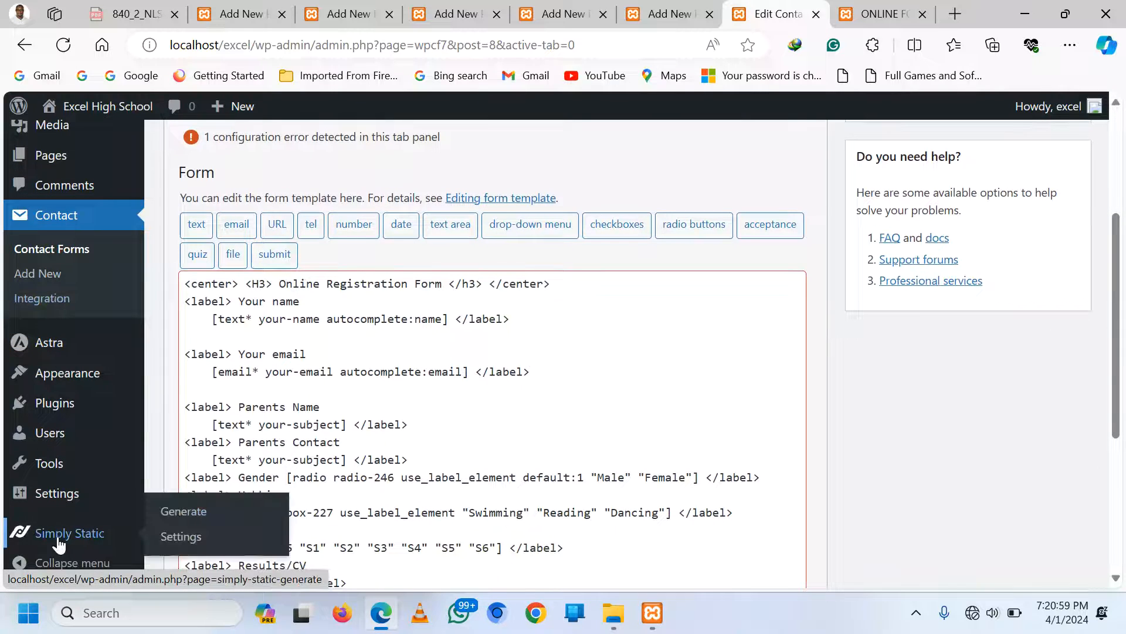
# Set Simply Static's Replacing URLs option to Offline Usage and save the settings
pyautogui.click(58, 543)
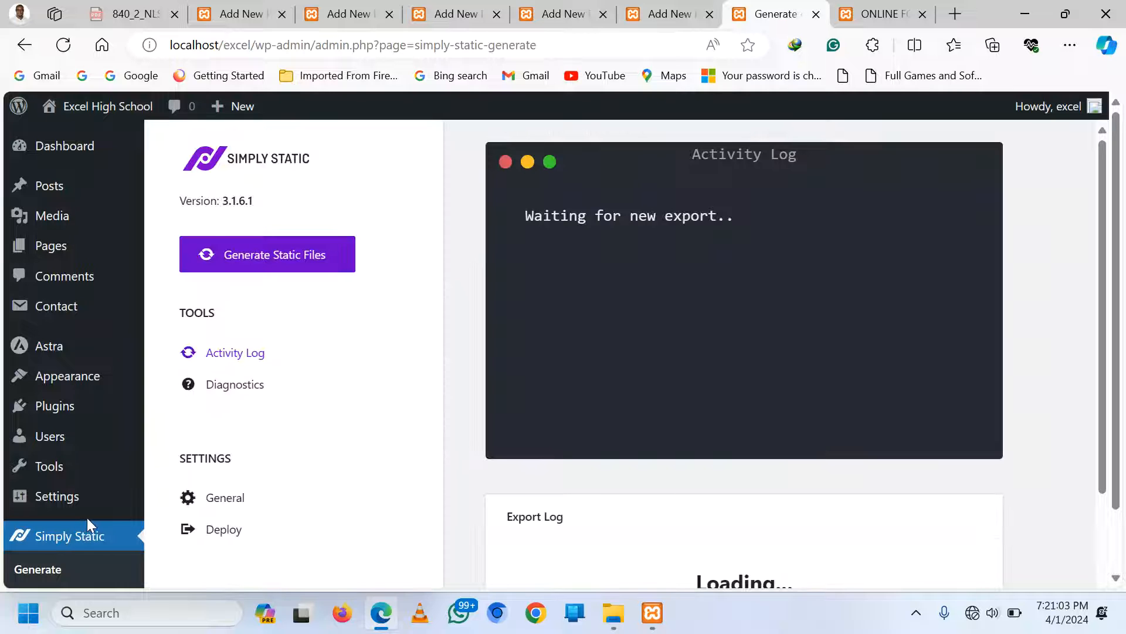
pyautogui.scroll(-2, 295, 493)
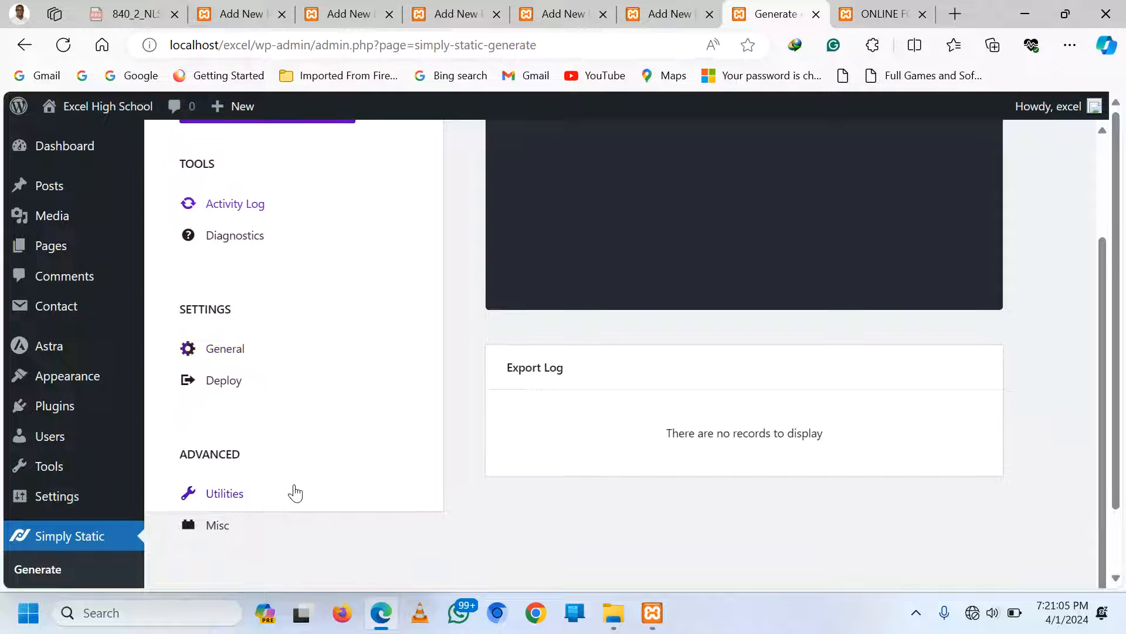
pyautogui.scroll(-1, 311, 423)
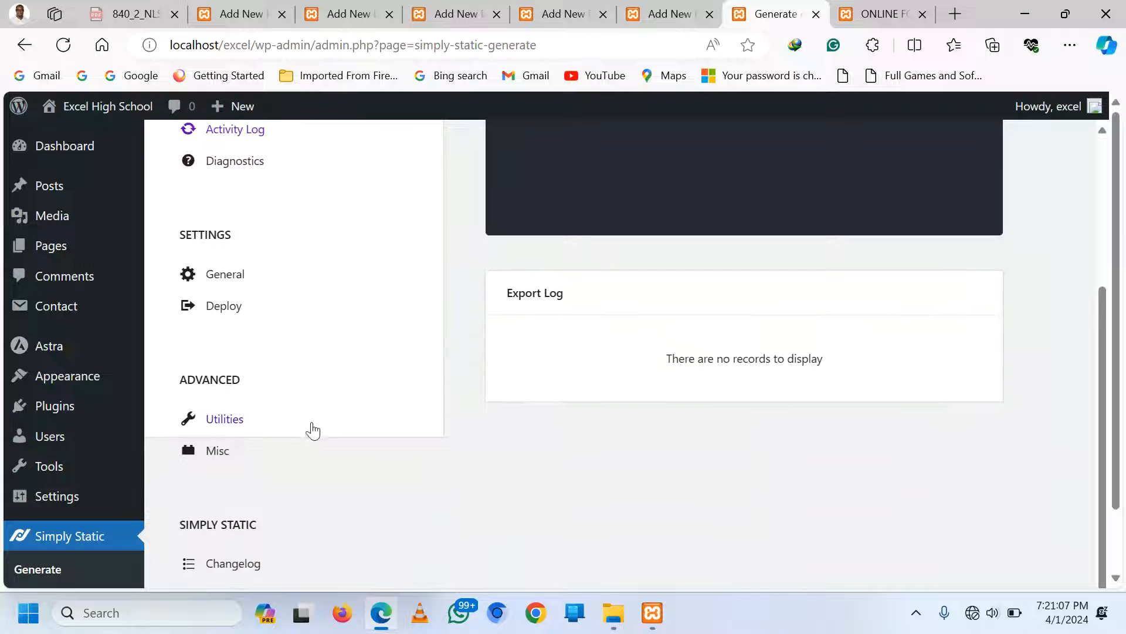
pyautogui.scroll(1, 297, 399)
pyautogui.click(226, 348)
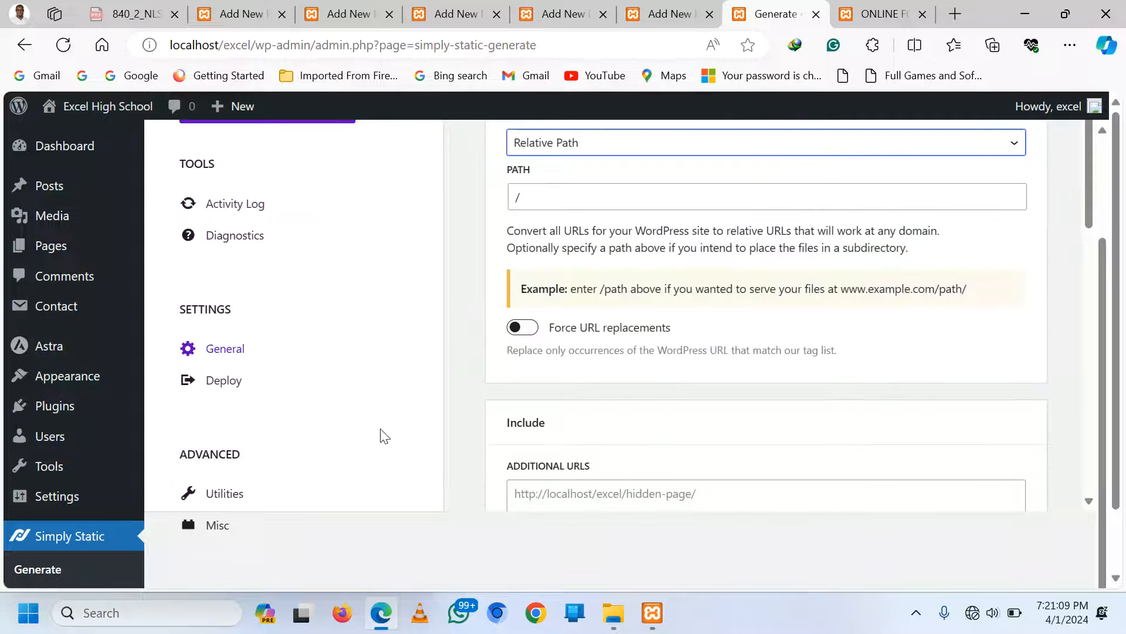
pyautogui.scroll(2, 890, 263)
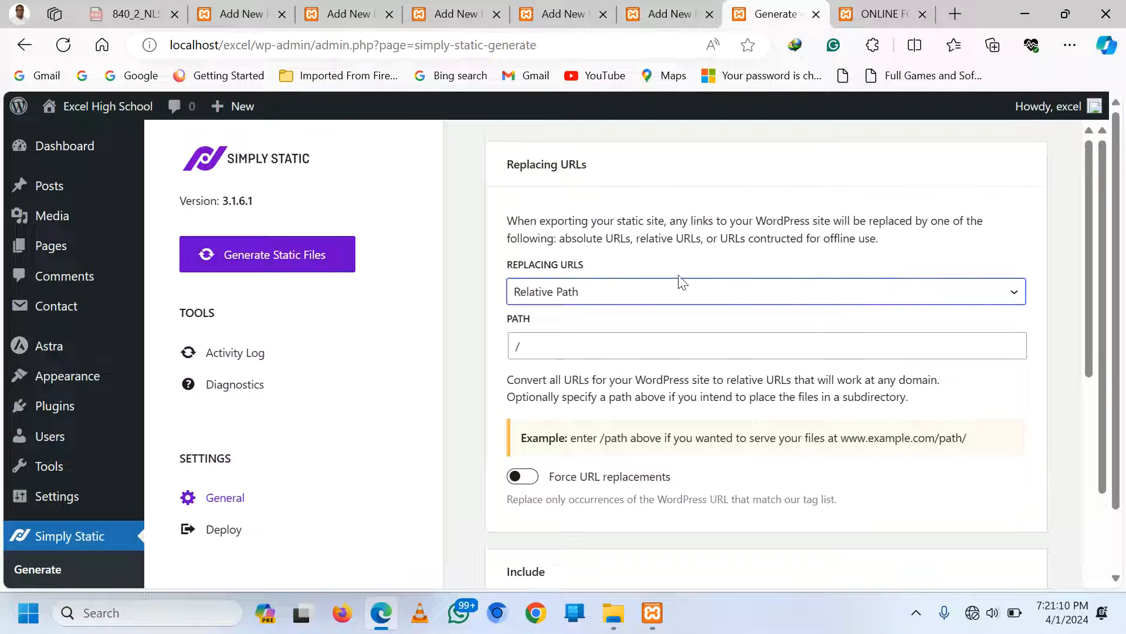
pyautogui.click(1011, 293)
pyautogui.click(679, 351)
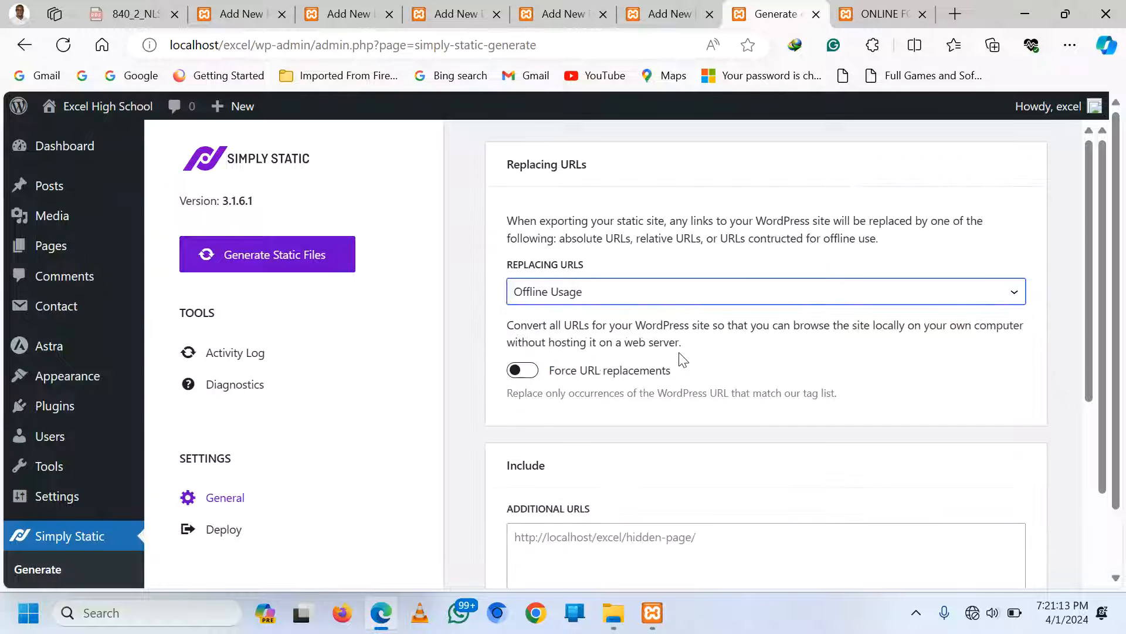
pyautogui.scroll(-3, 684, 385)
pyautogui.scroll(-7, 684, 385)
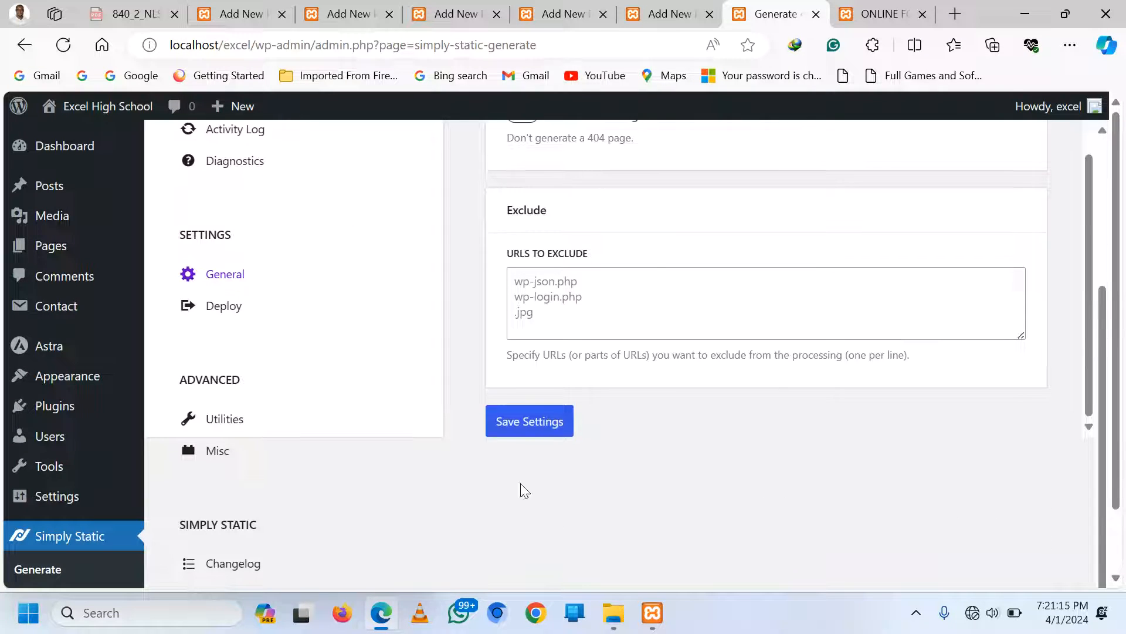
pyautogui.click(512, 430)
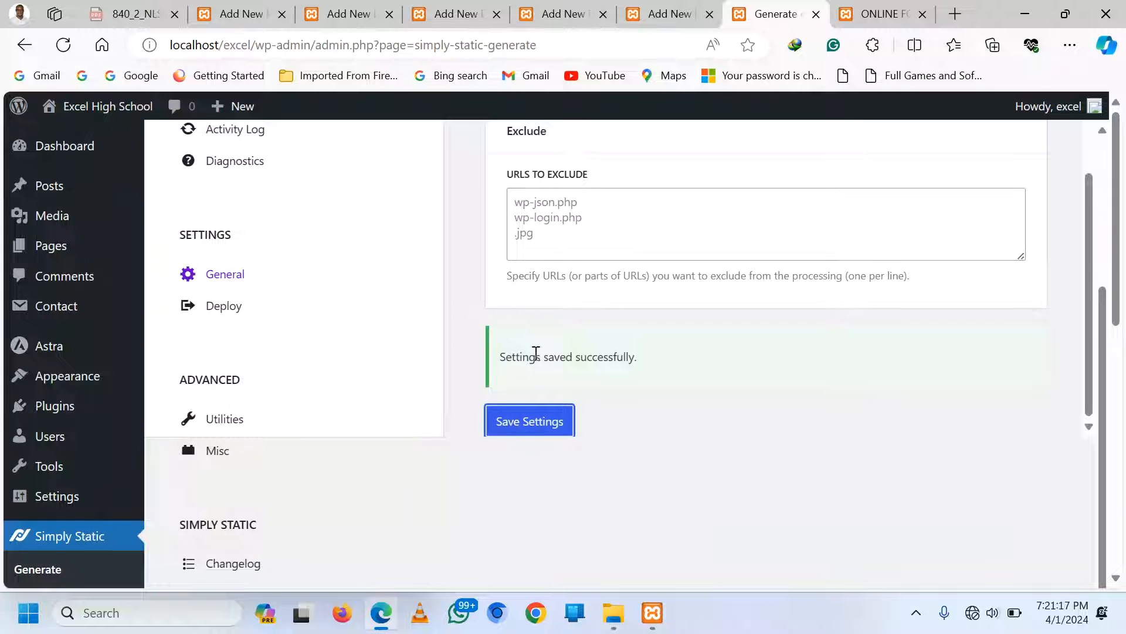
pyautogui.scroll(-2, 625, 379)
# Reload the Simply Static page and start generating the static site files
pyautogui.click(63, 45)
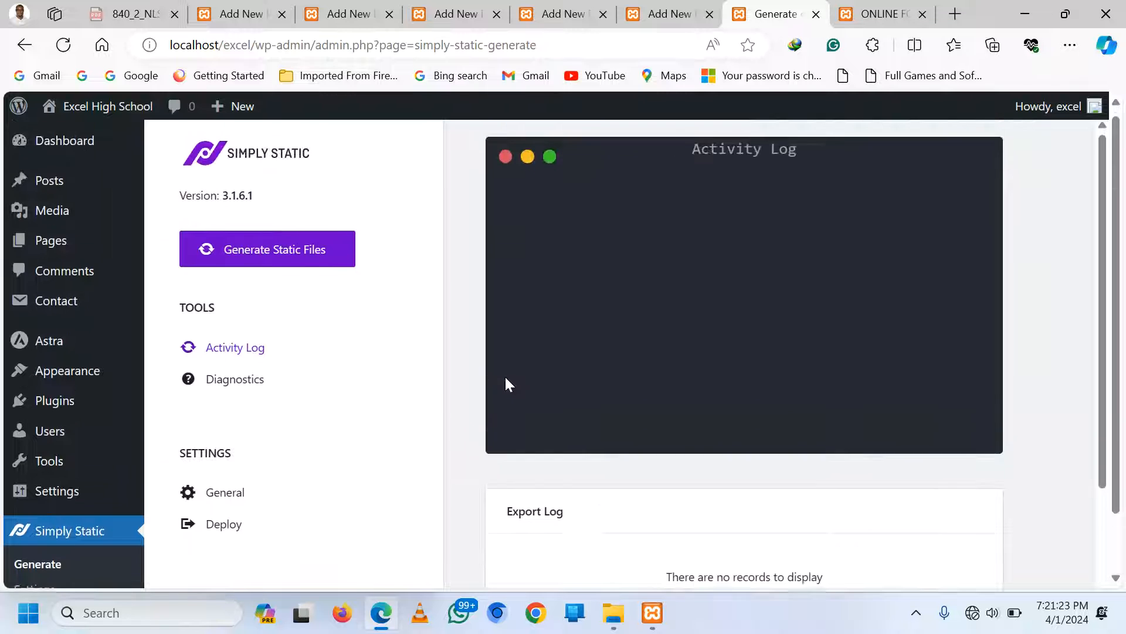
pyautogui.click(268, 254)
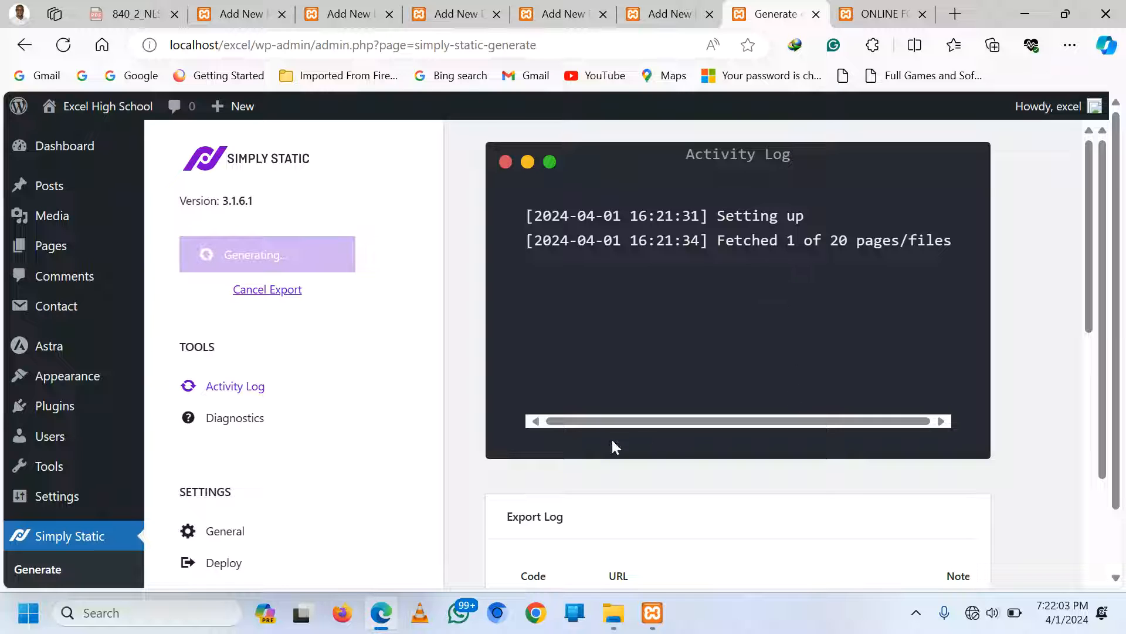
pyautogui.scroll(-4, 453, 364)
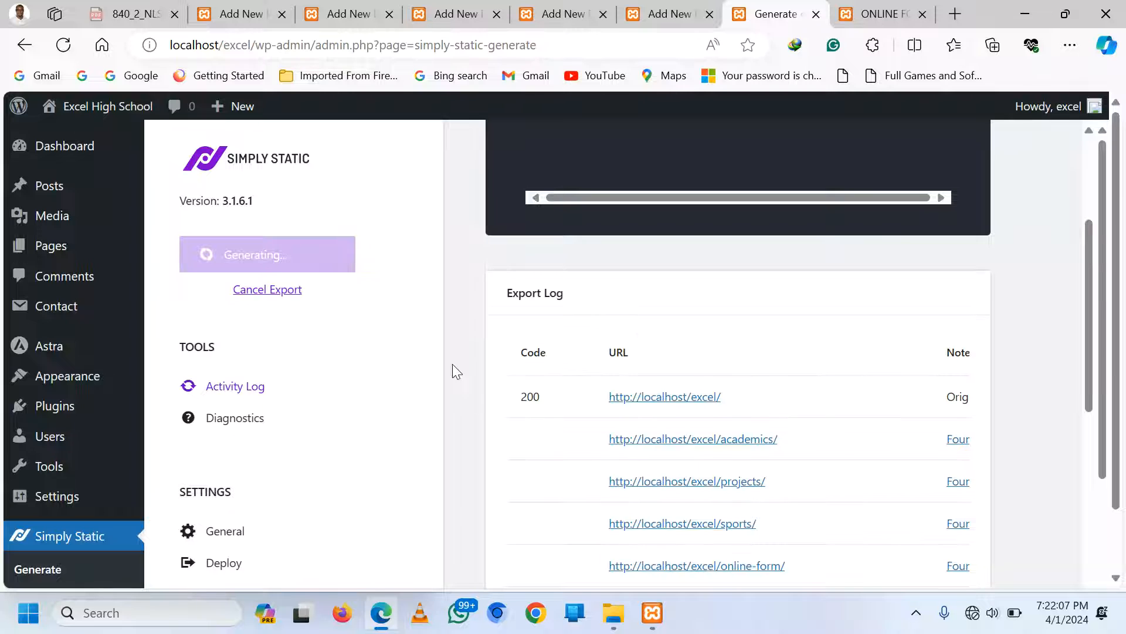
pyautogui.scroll(2, 453, 372)
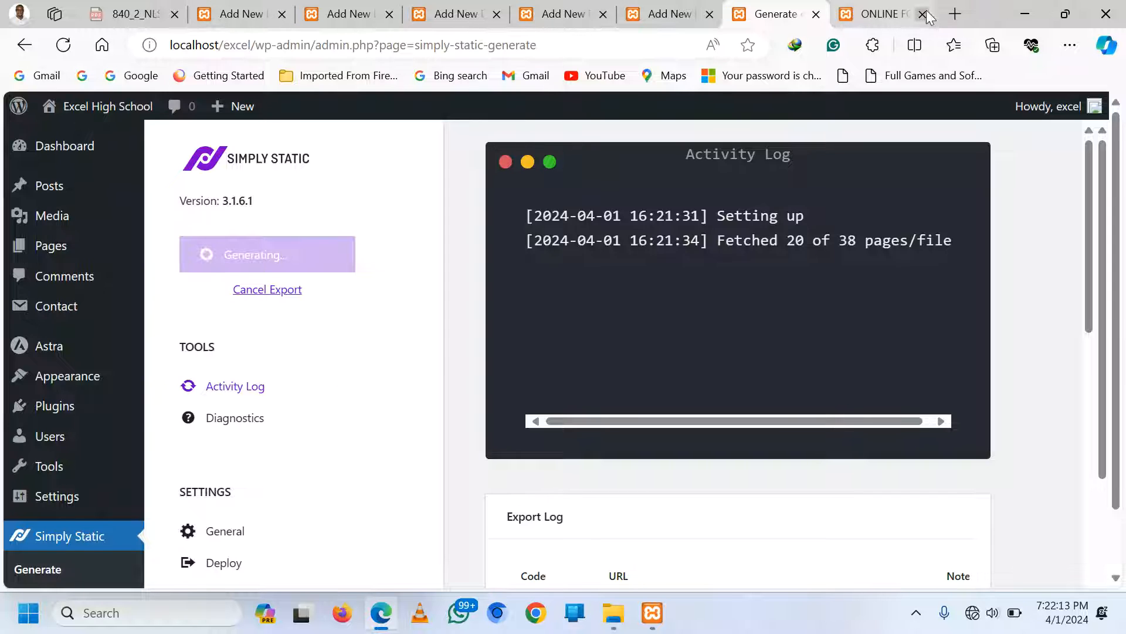
# Meanwhile, open the live site's ACADEMICS page in the other tab
pyautogui.click(871, 14)
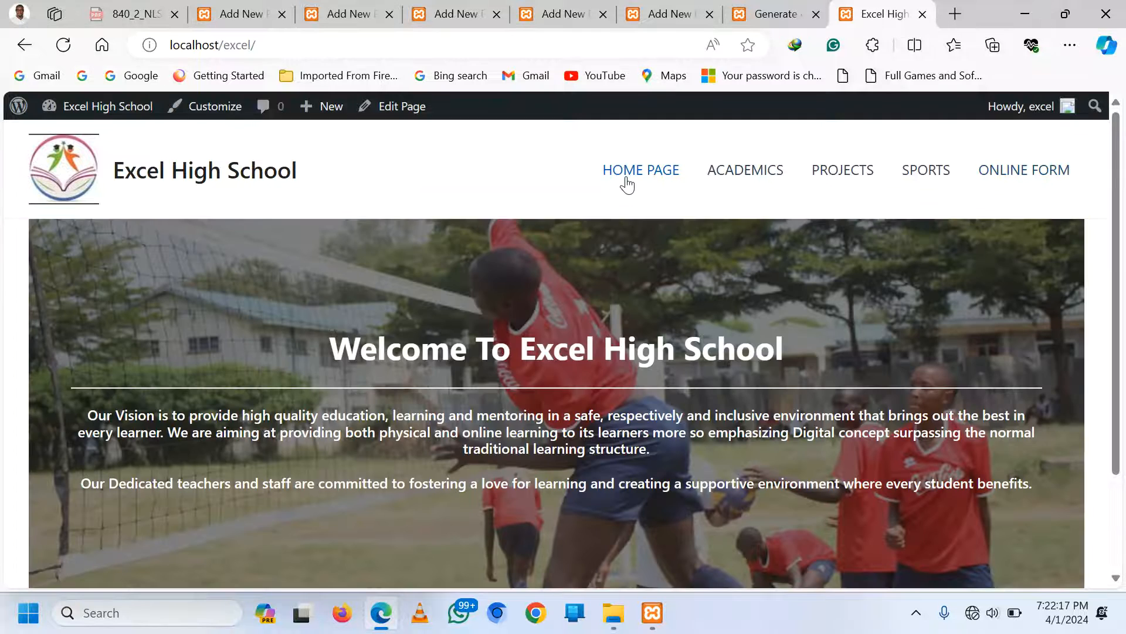
pyautogui.scroll(-2, 728, 313)
pyautogui.scroll(2, 728, 312)
pyautogui.click(743, 184)
# Browse the live PROJECTS and SPORTS pages, then check the finished export's activity log
pyautogui.scroll(-1, 809, 434)
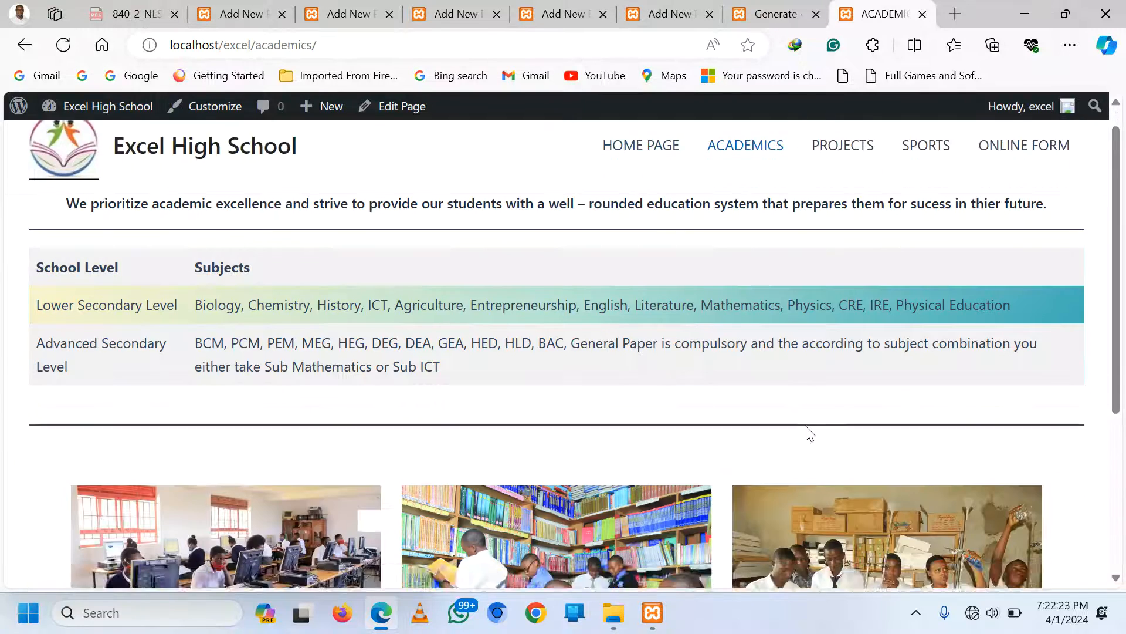
pyautogui.scroll(-3, 809, 434)
pyautogui.scroll(4, 809, 434)
pyautogui.click(846, 174)
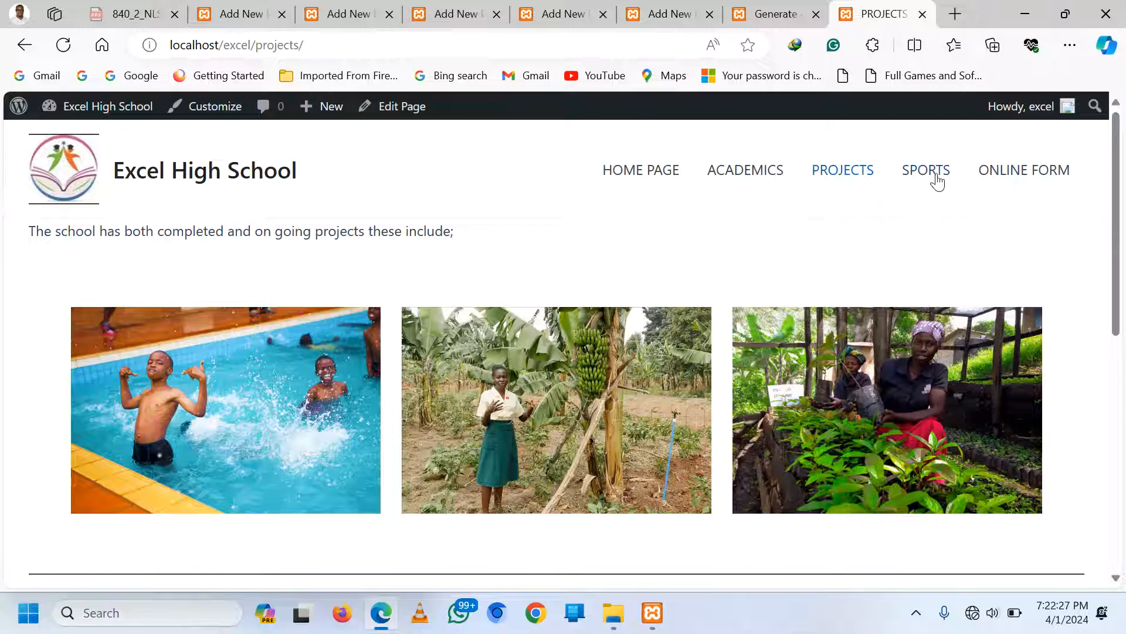
pyautogui.click(925, 177)
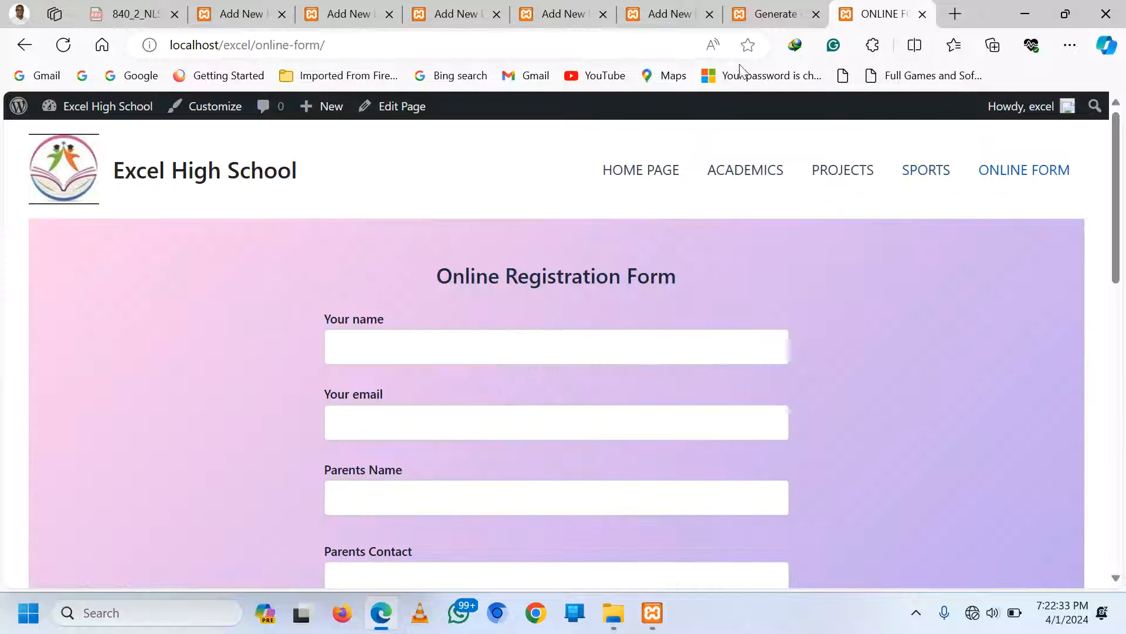
pyautogui.click(772, 9)
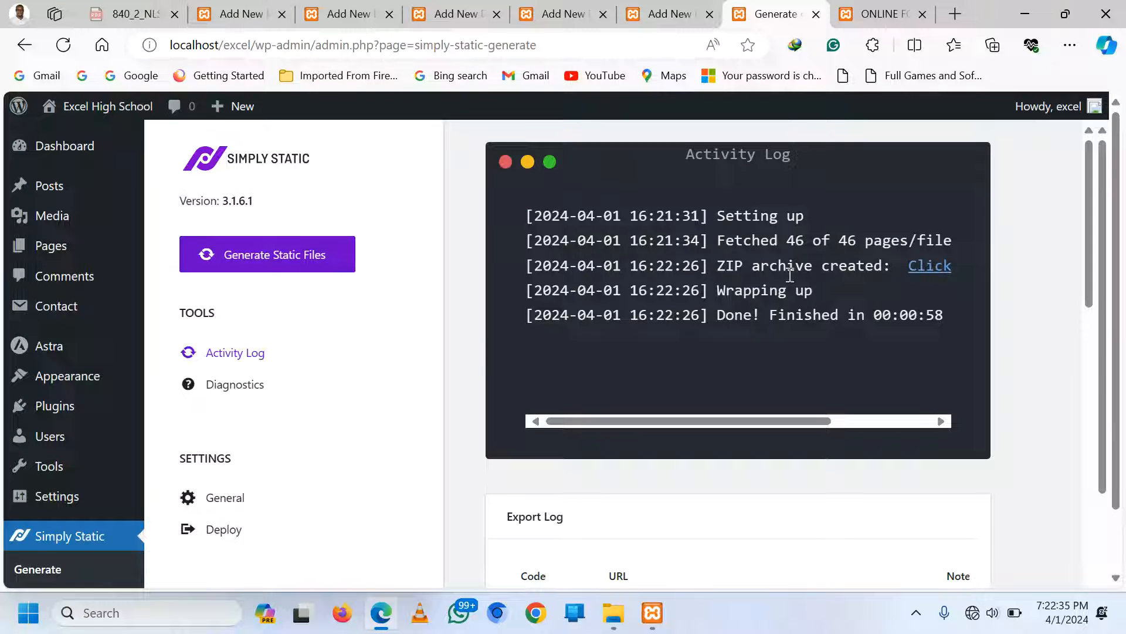
# Download the created 7.39 MB ZIP archive from the Activity Log
pyautogui.click(926, 267)
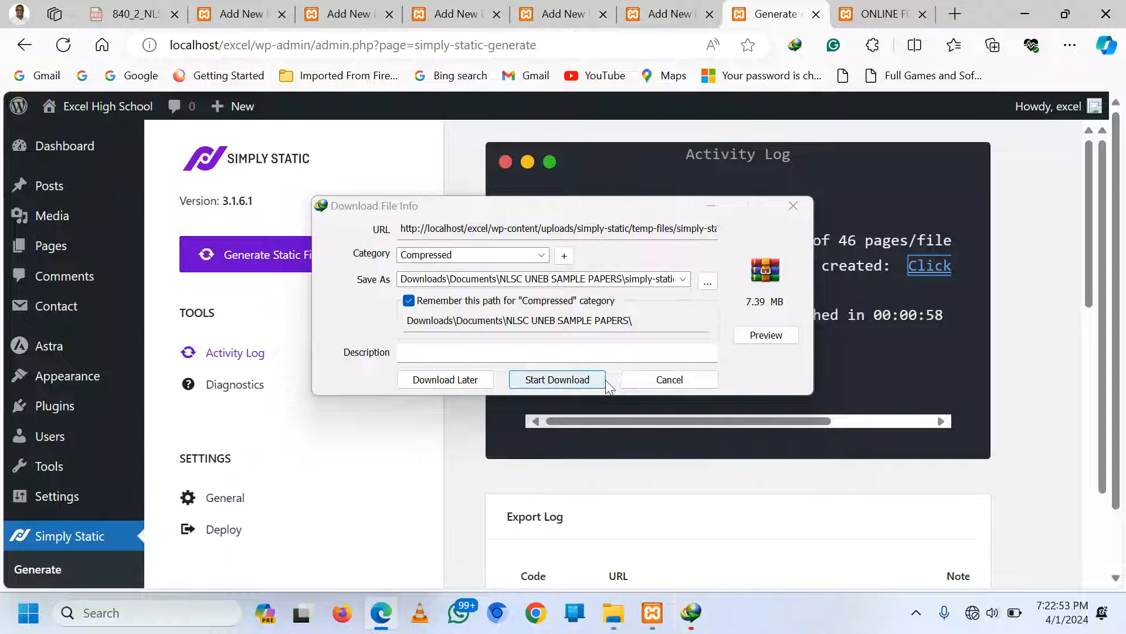
# Create a new folder, named after the user, on the Desktop as the ZIP's save location
pyautogui.click(410, 300)
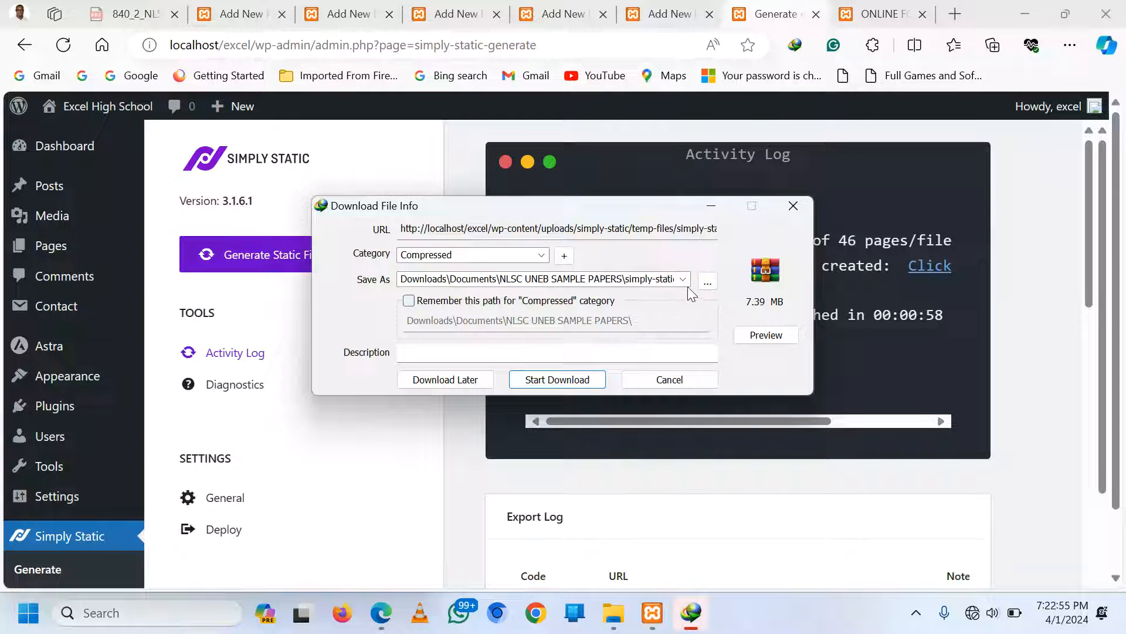
pyautogui.click(708, 281)
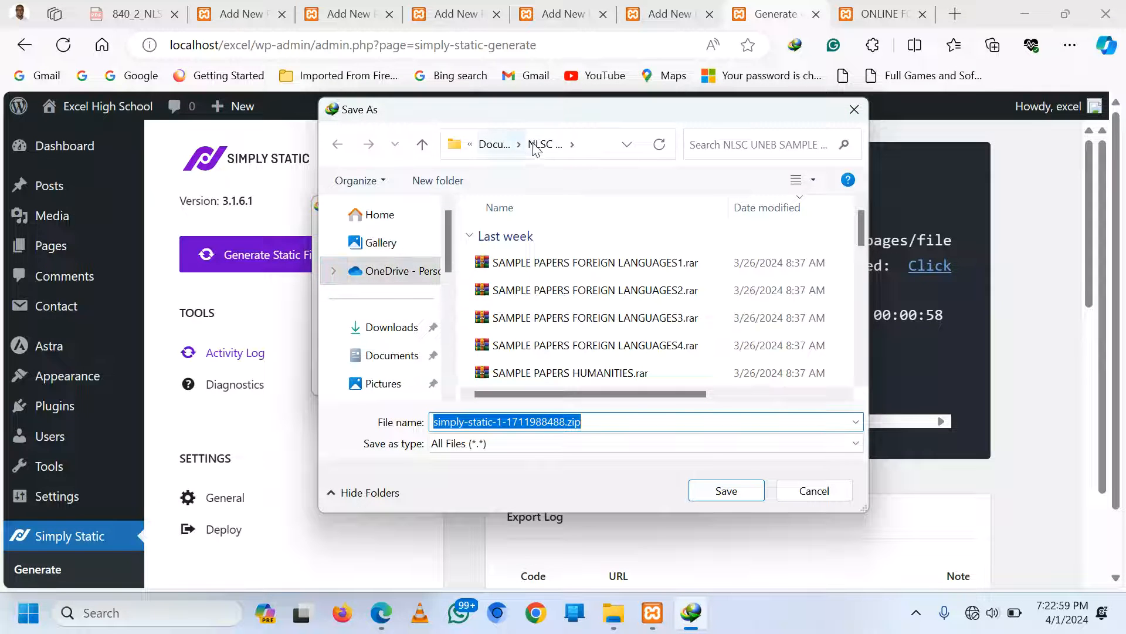
pyautogui.click(471, 146)
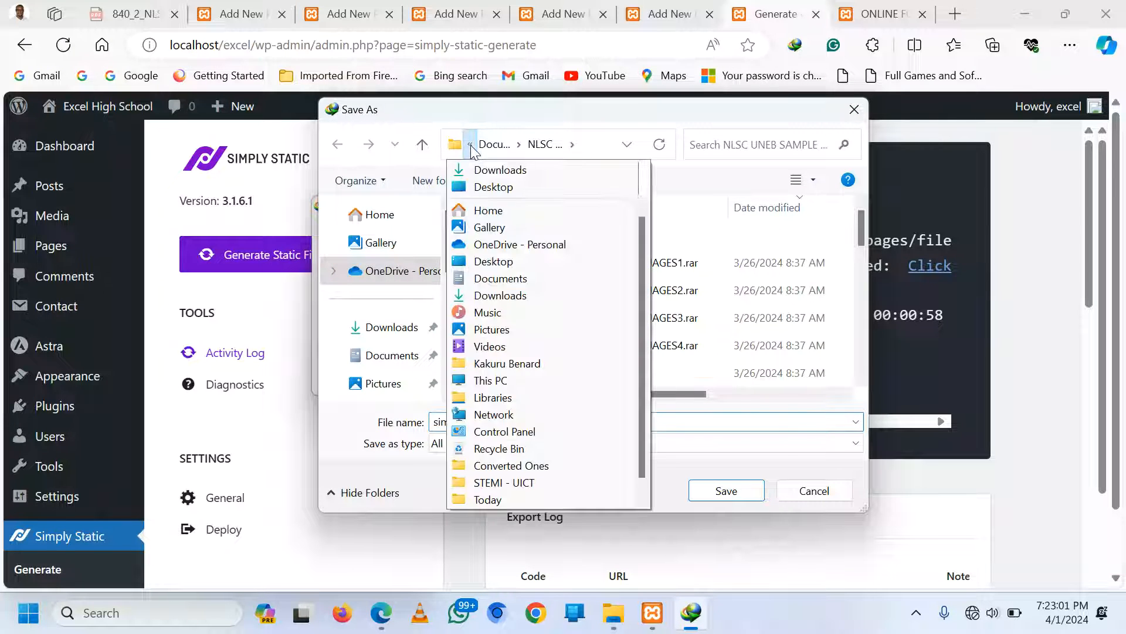
pyautogui.click(492, 184)
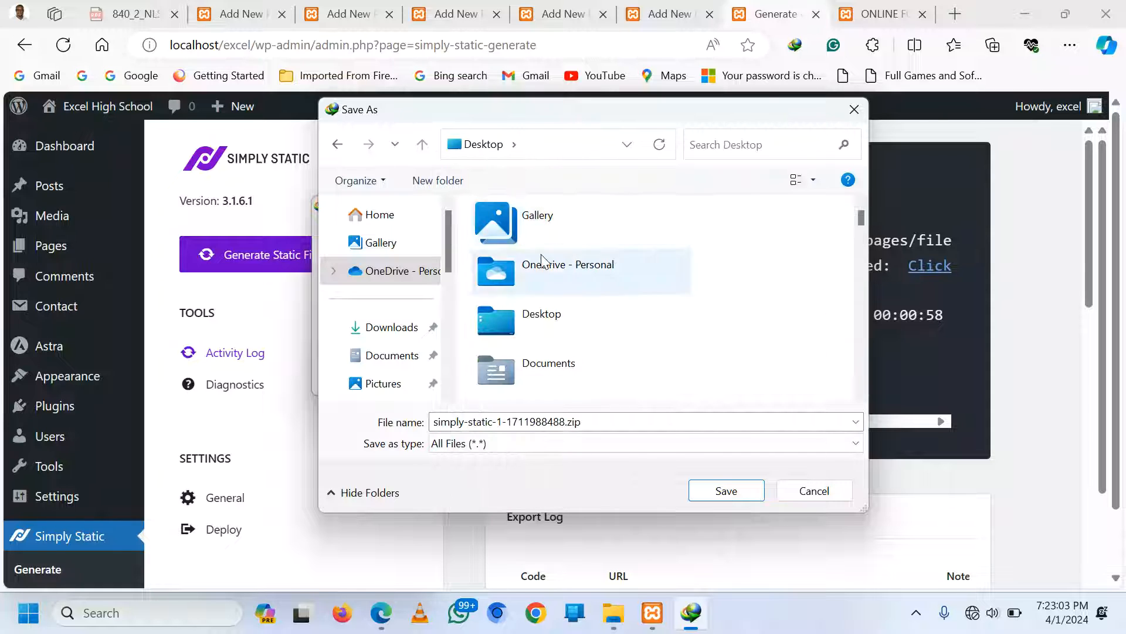
pyautogui.click(438, 181)
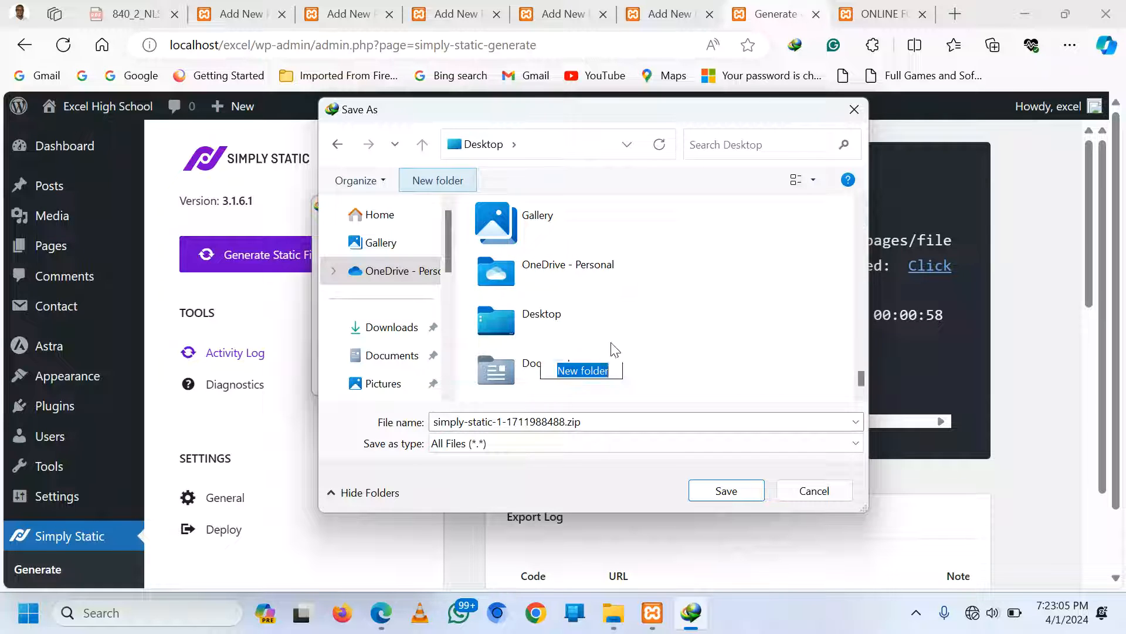
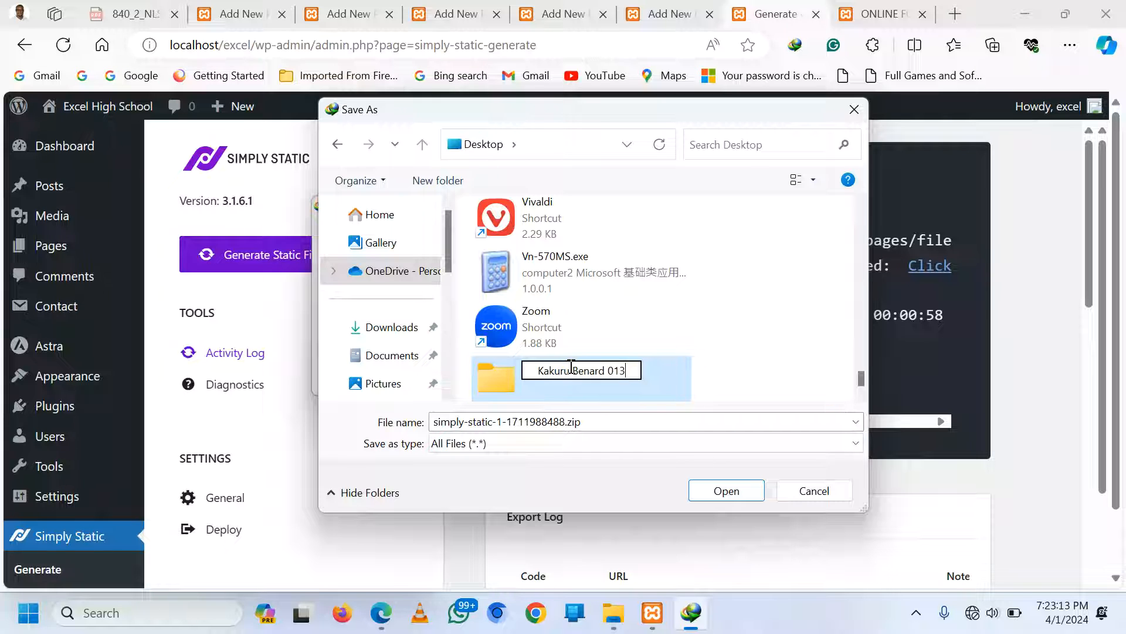
# Save the Simply Static ZIP into that new folder and start the download
pyautogui.doubleClick(649, 389)
pyautogui.click(725, 490)
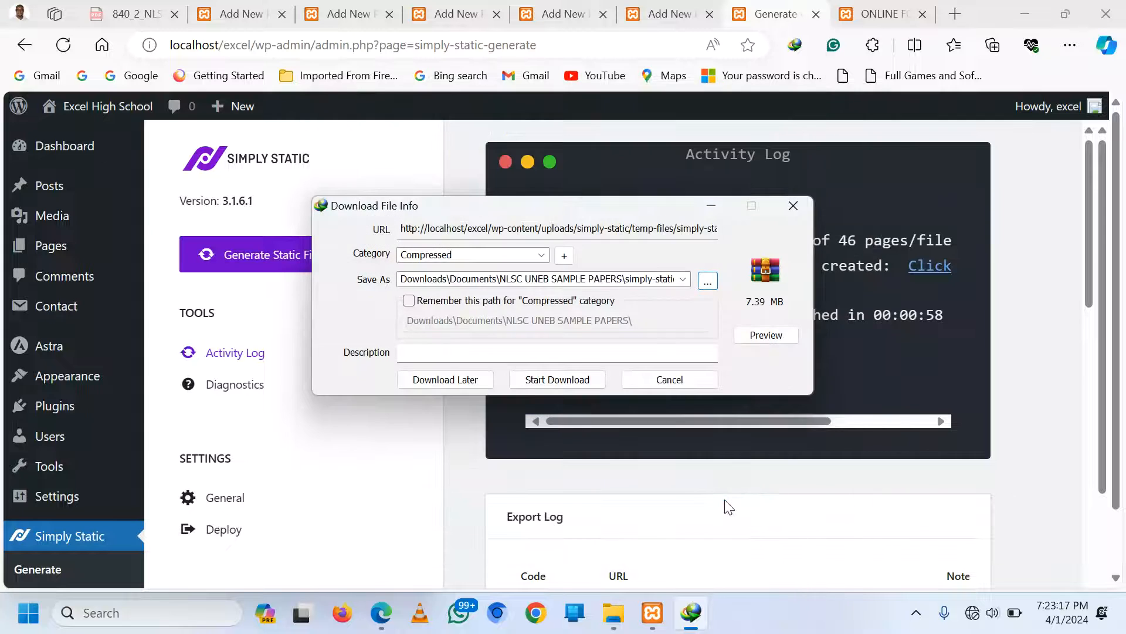
pyautogui.click(554, 380)
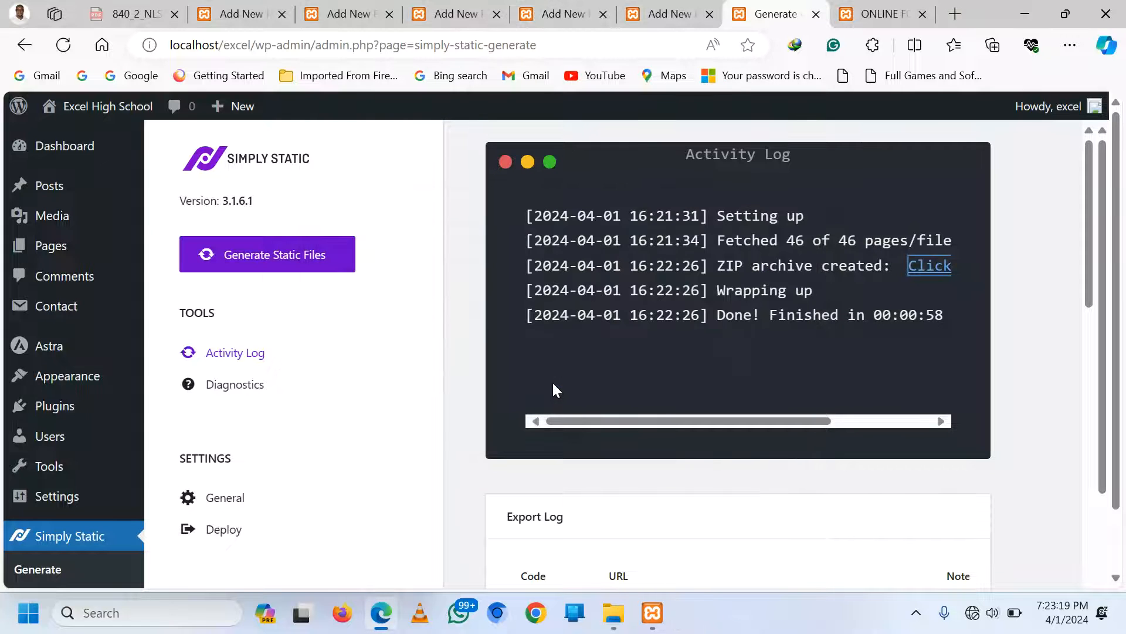
# Extract the simply-static ZIP into its Desktop folder with Extract Here
pyautogui.press('super+d')
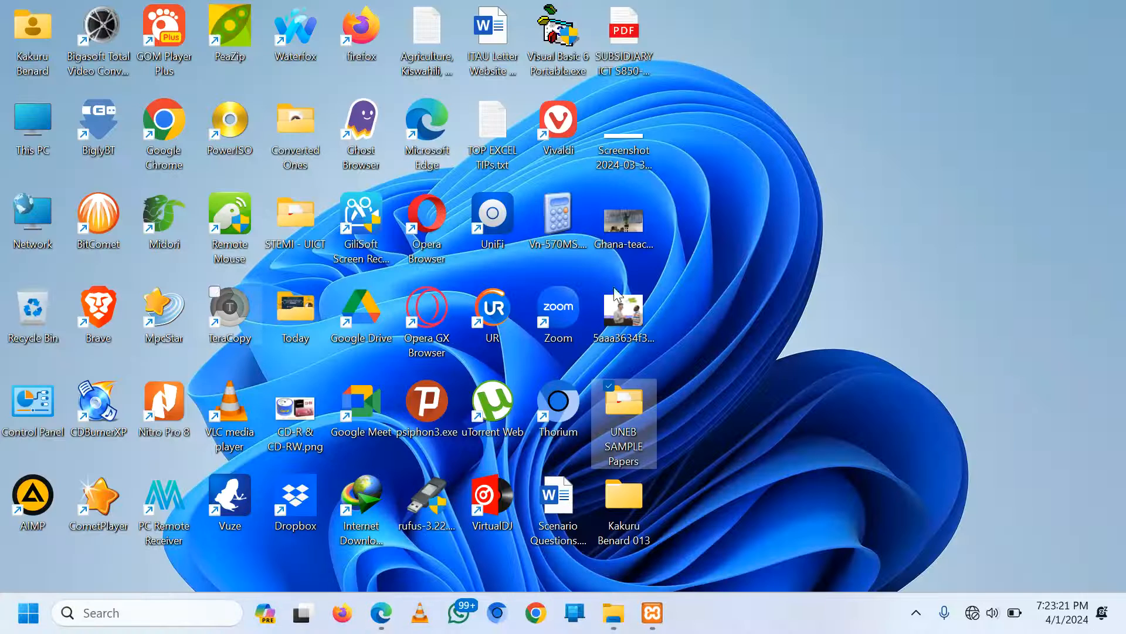
pyautogui.moveTo(630, 508); pyautogui.dragTo(869, 213)
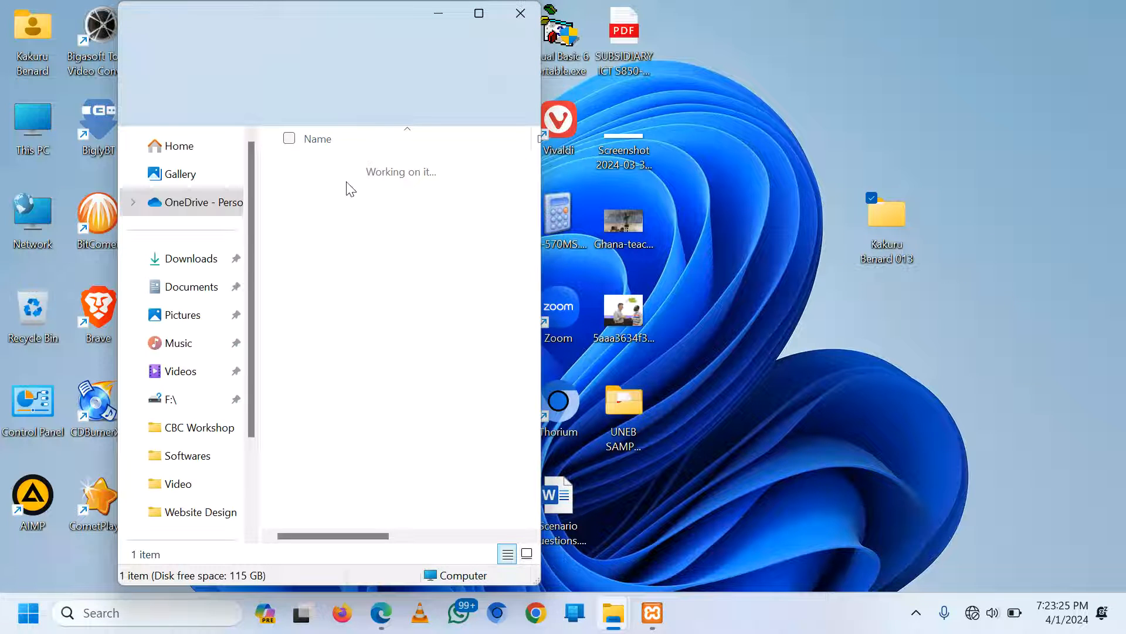
pyautogui.click(333, 174)
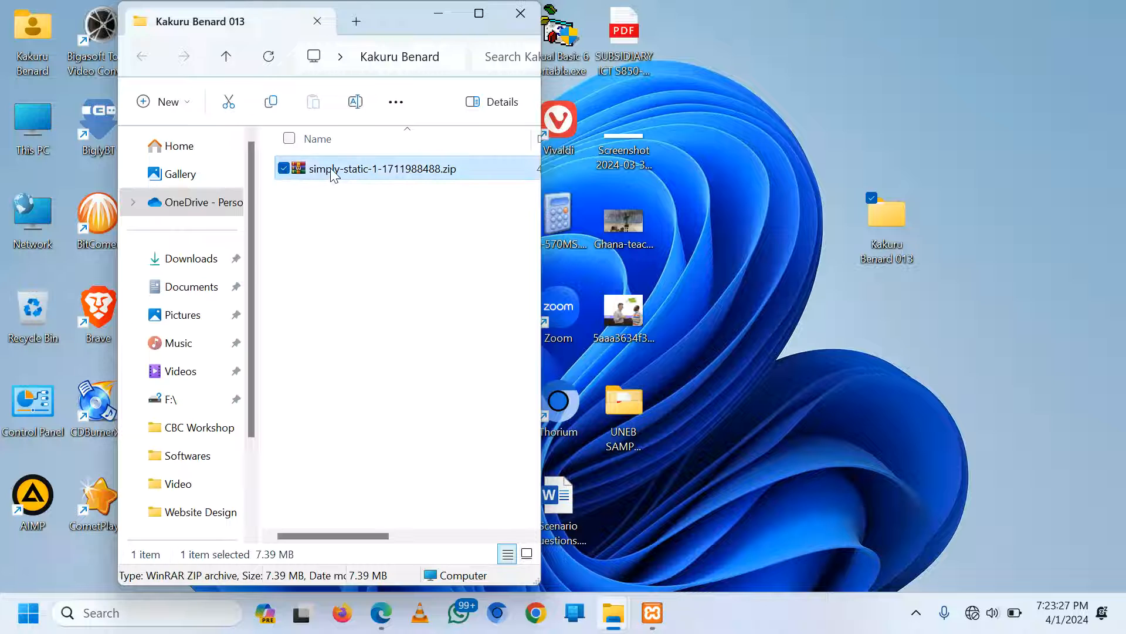
pyautogui.rightClick(334, 175)
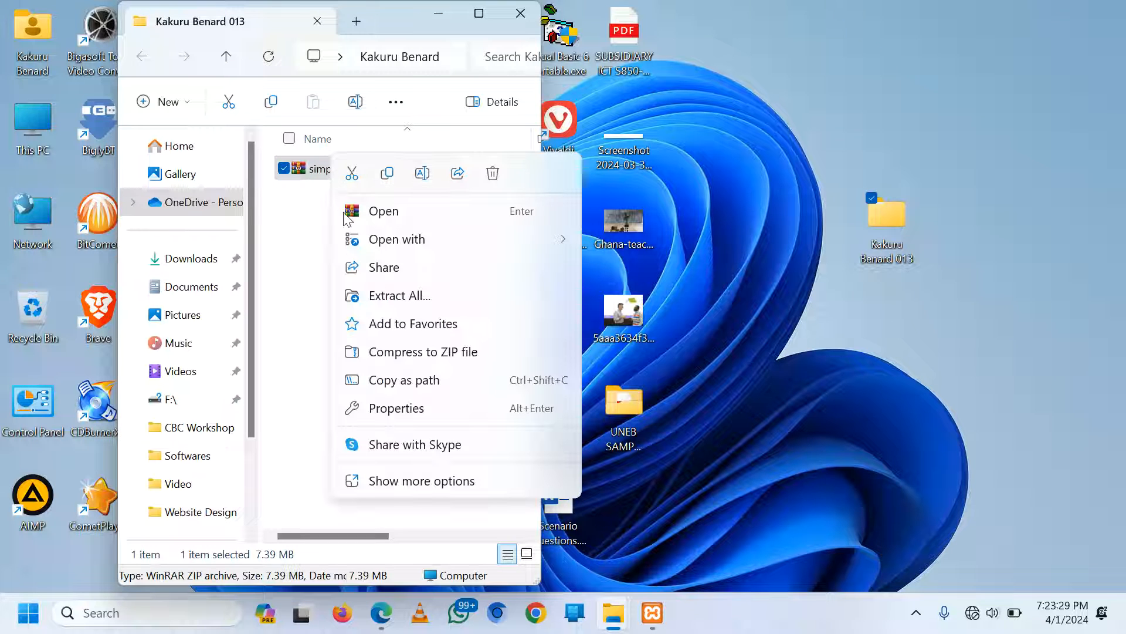
pyautogui.click(397, 490)
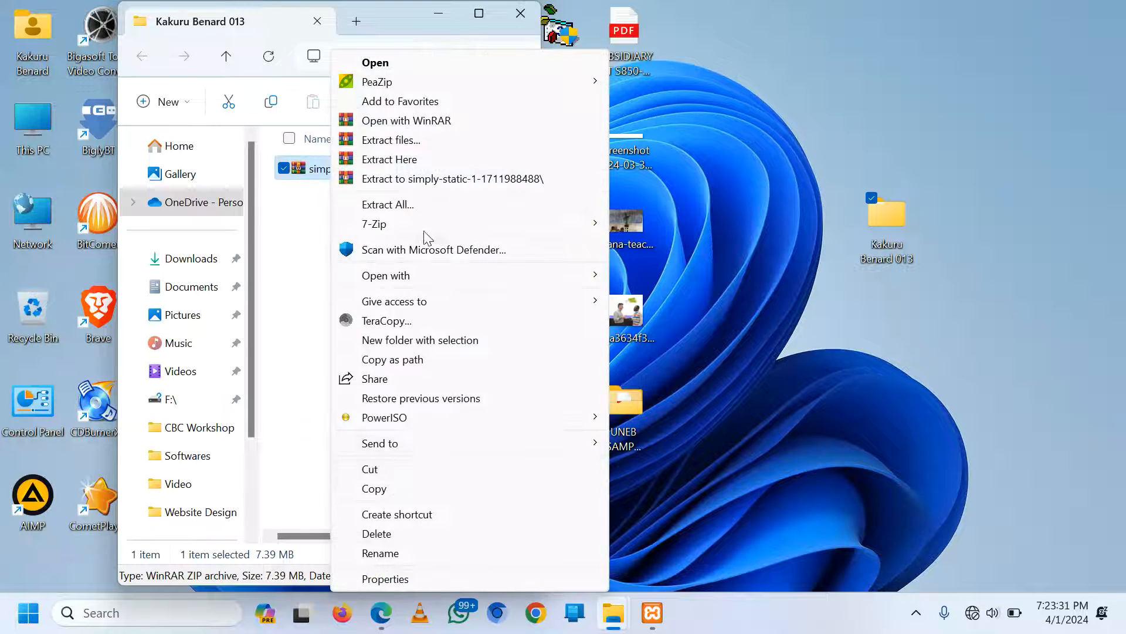
pyautogui.click(410, 159)
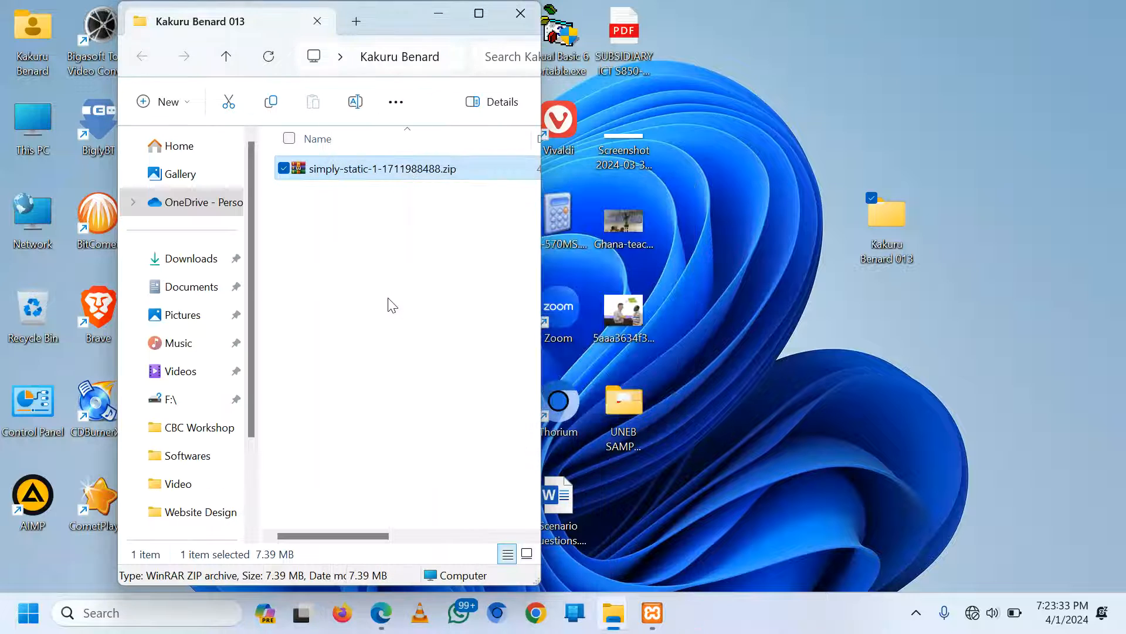
# Open the extracted site's index.html home page in the browser
pyautogui.click(387, 304)
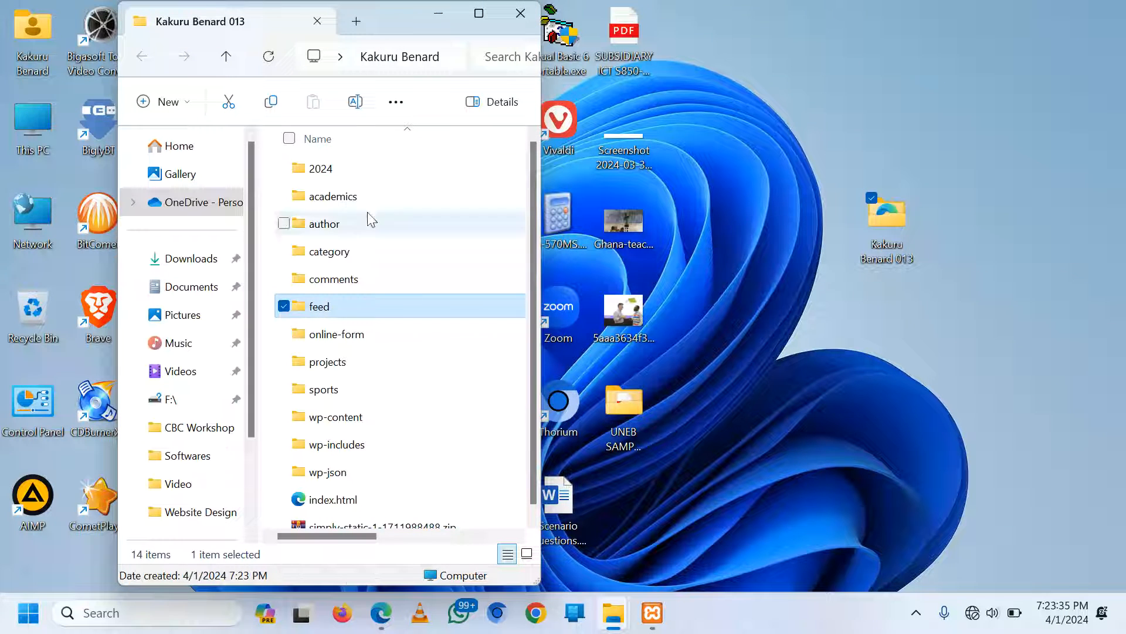
pyautogui.click(267, 275)
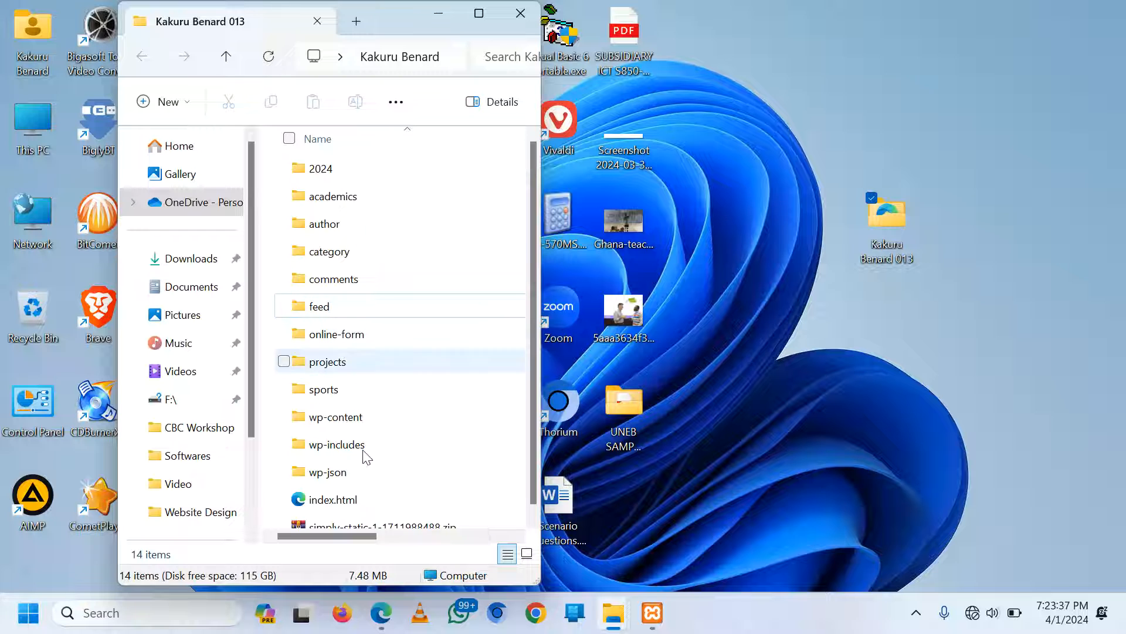
pyautogui.doubleClick(319, 503)
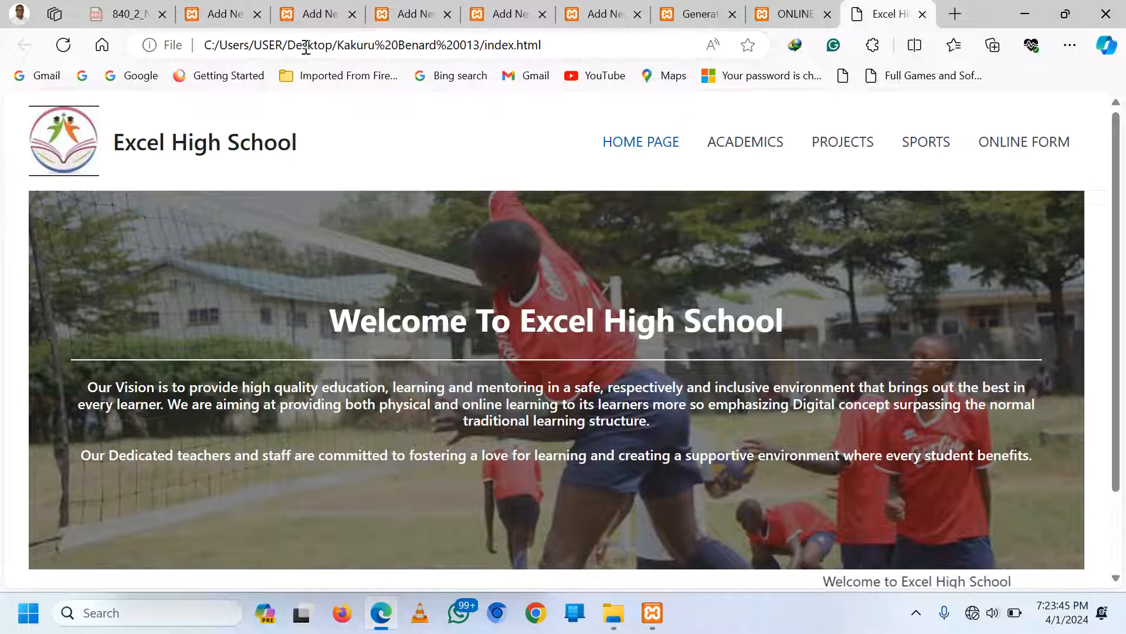
# Visit the offline site's ACADEMICS, PROJECTS and SPORTS pages
pyautogui.click(743, 151)
pyautogui.scroll(-5, 830, 279)
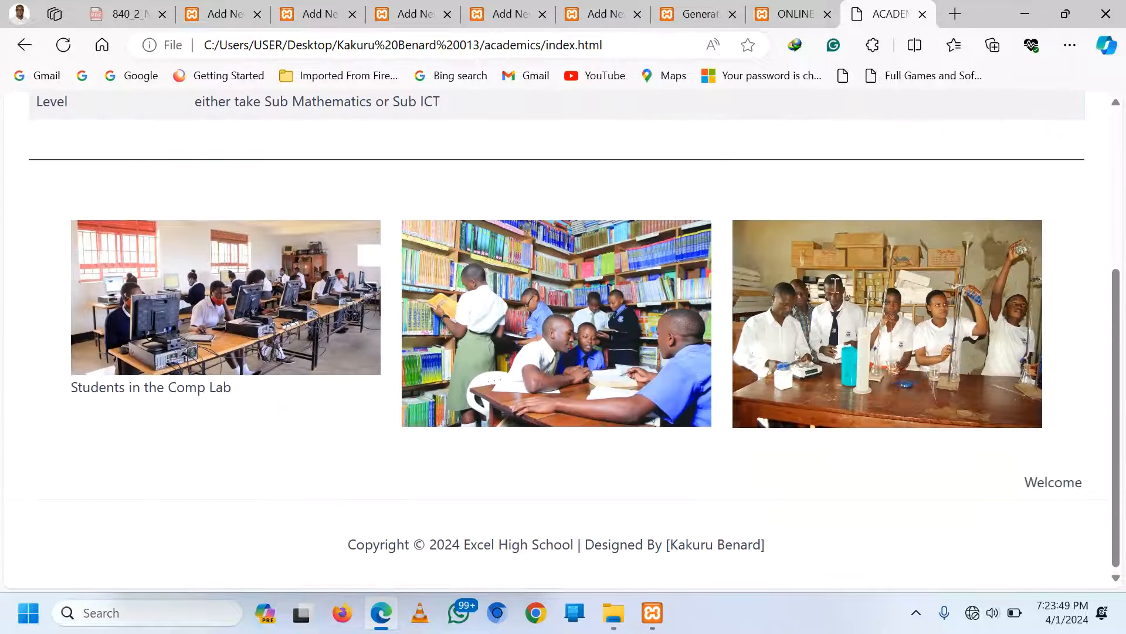
pyautogui.scroll(5, 836, 317)
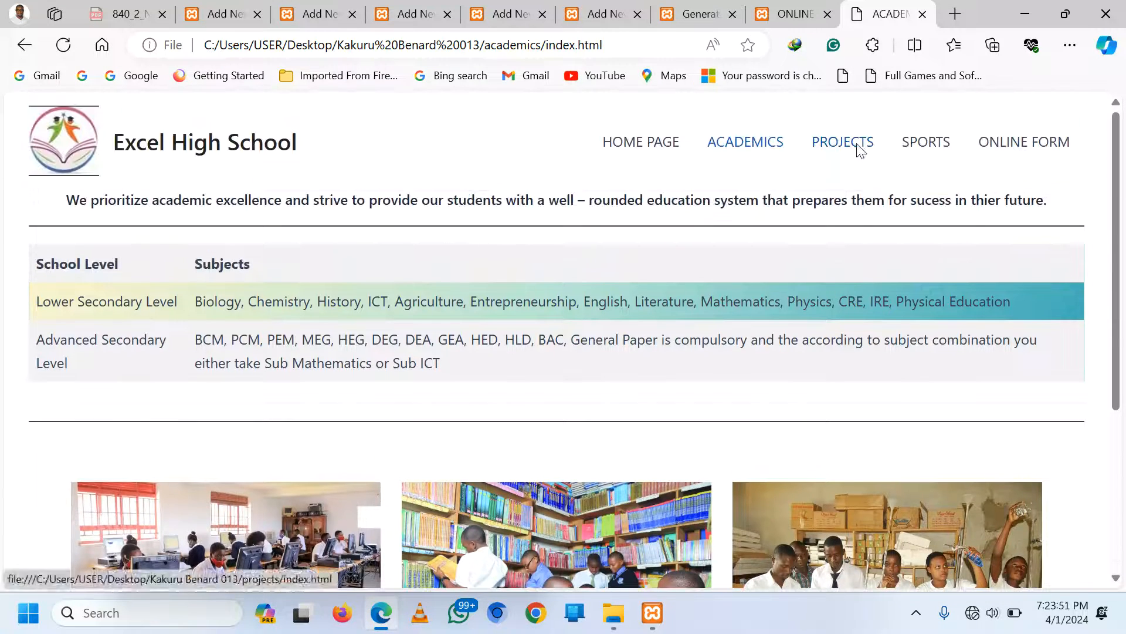
pyautogui.click(856, 147)
pyautogui.click(934, 150)
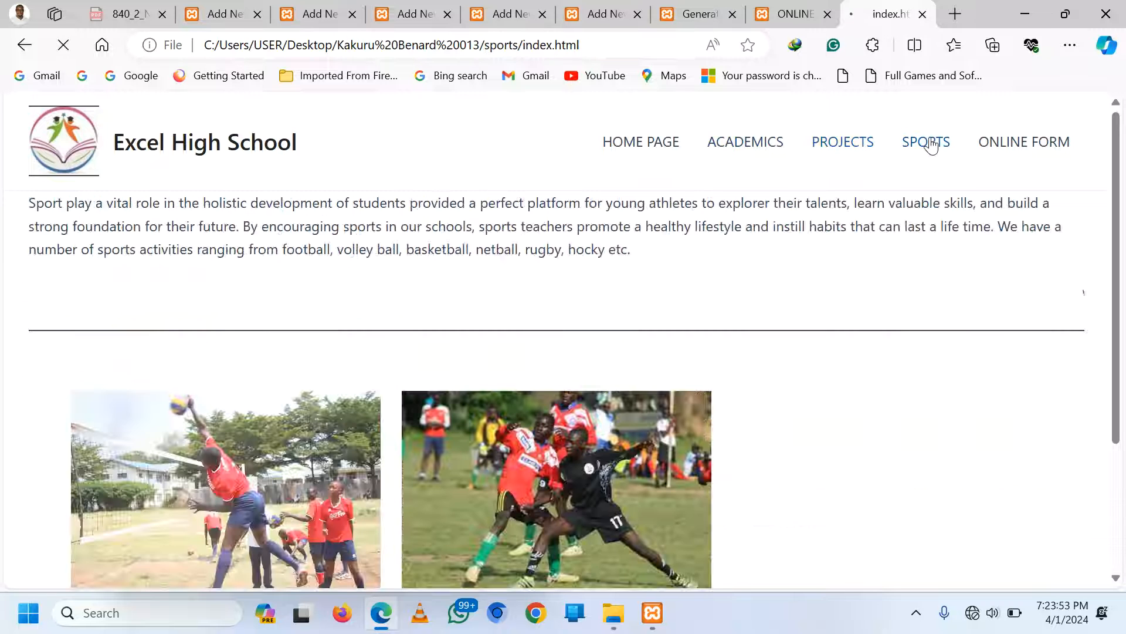
# Go to the ONLINE FORM page and scroll through the full Online Registration Form
pyautogui.click(1030, 148)
pyautogui.scroll(-10, 777, 329)
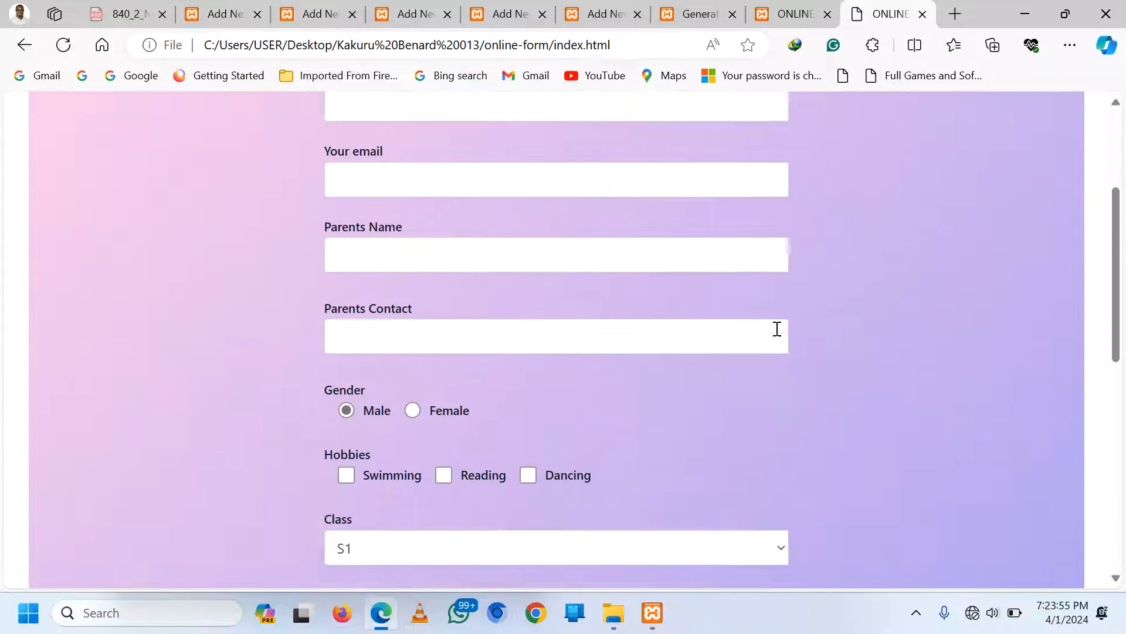
pyautogui.scroll(9, 777, 327)
pyautogui.scroll(2, 780, 352)
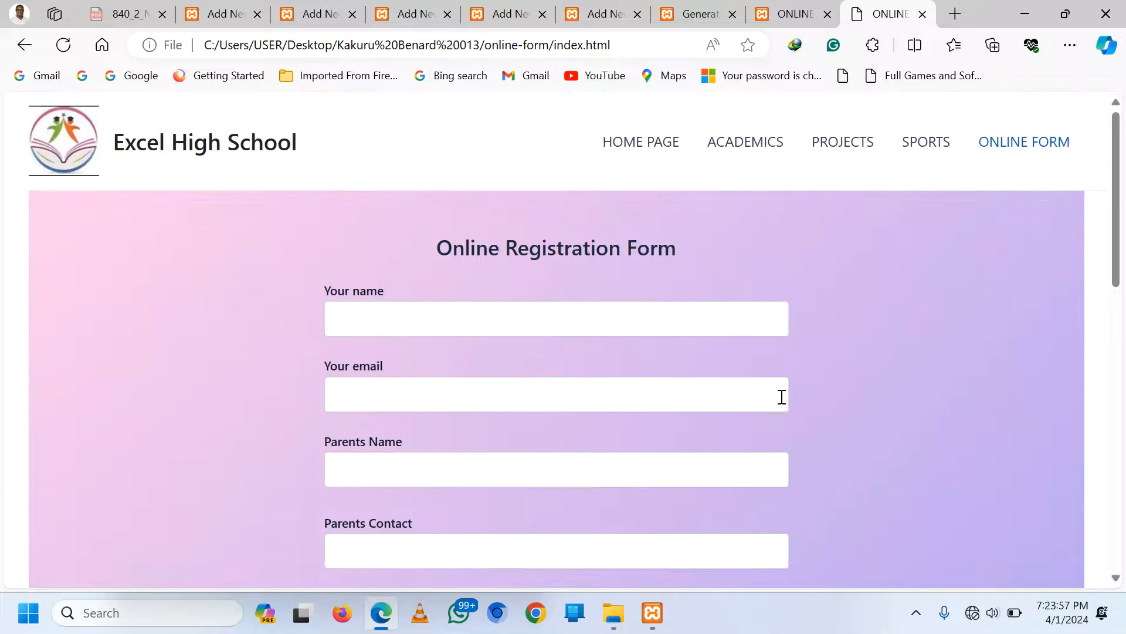
pyautogui.scroll(-10, 775, 416)
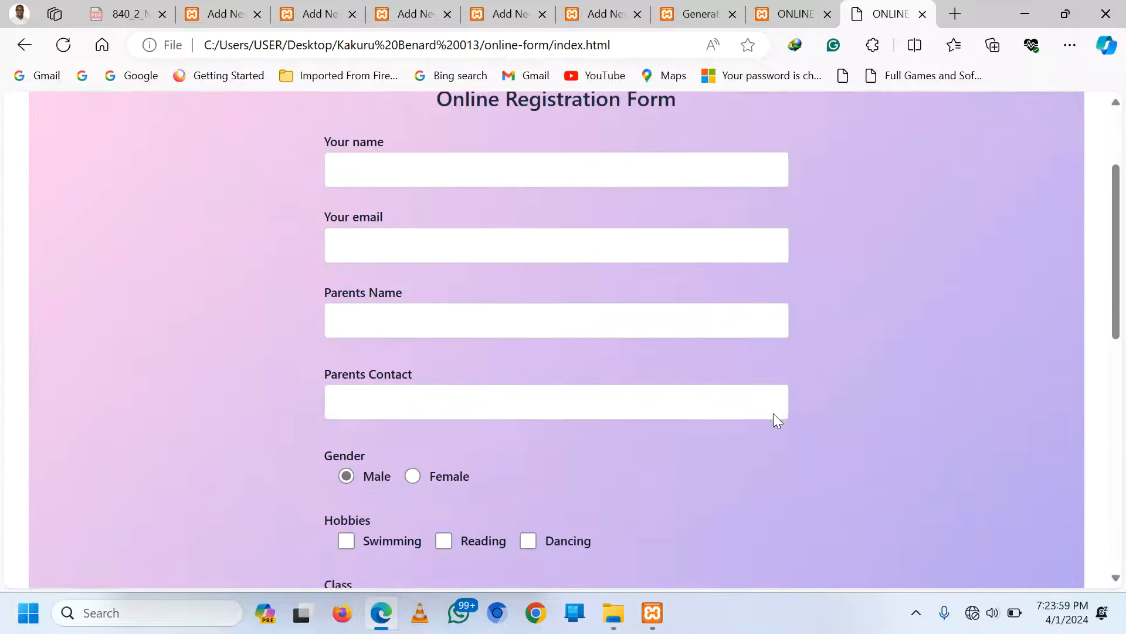
pyautogui.scroll(10, 773, 413)
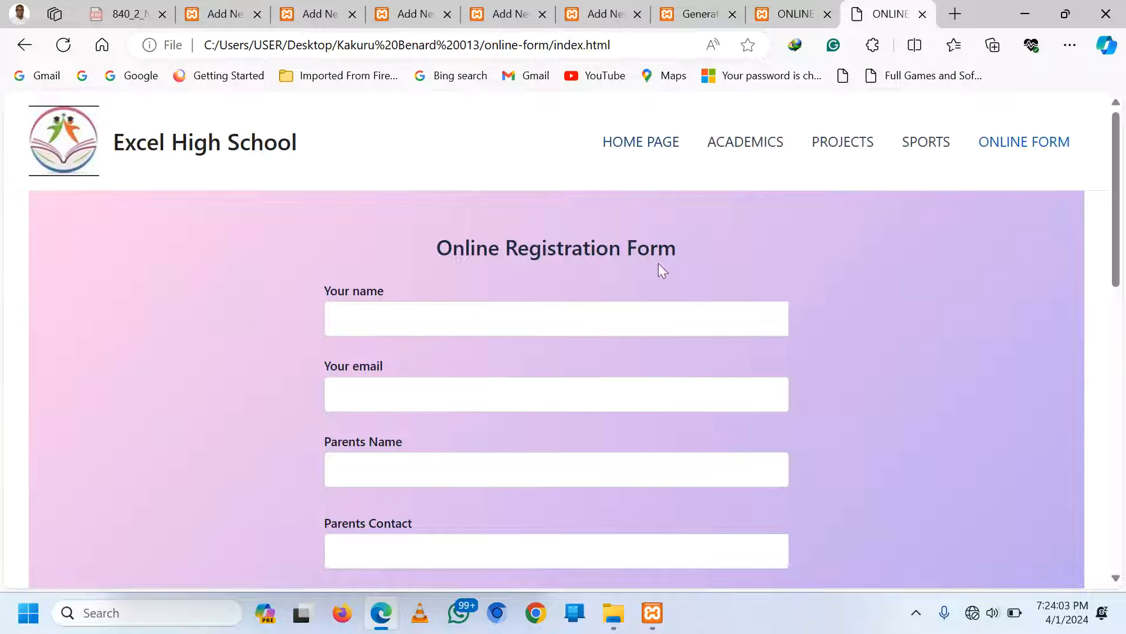
pyautogui.scroll(-5, 662, 288)
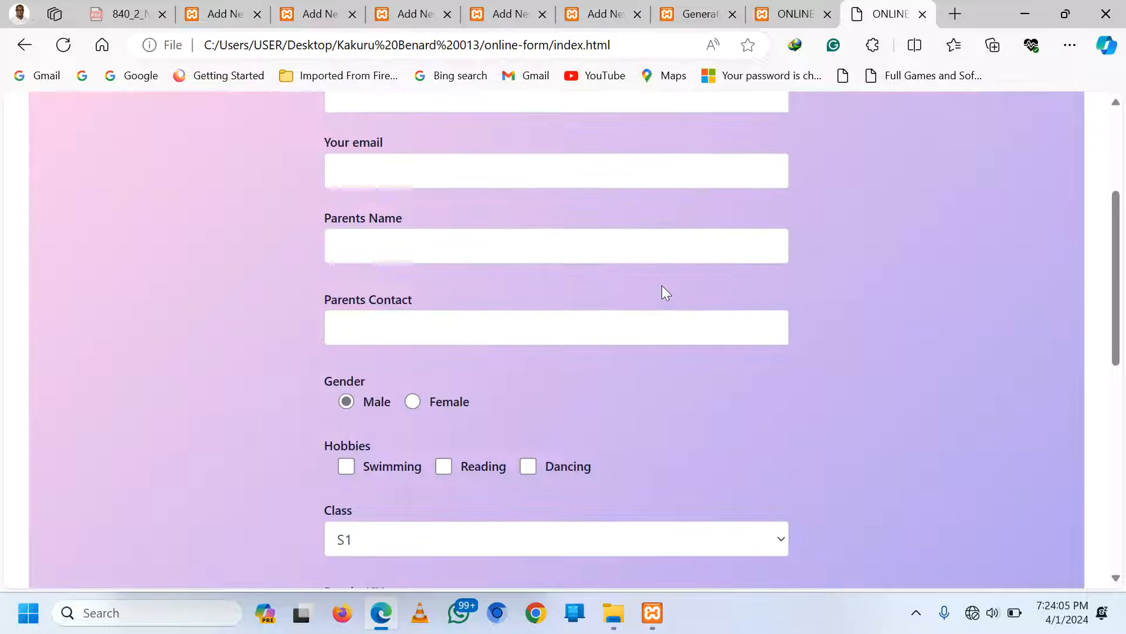
pyautogui.scroll(-5, 662, 291)
pyautogui.scroll(-5, 661, 294)
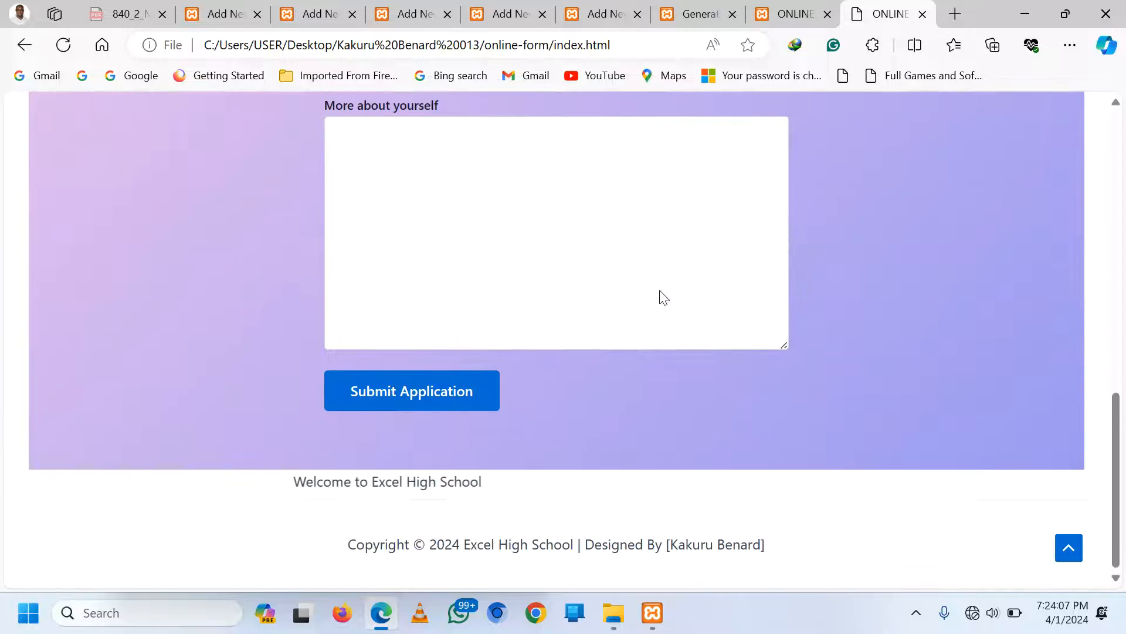
pyautogui.scroll(4, 661, 293)
pyautogui.scroll(10, 661, 291)
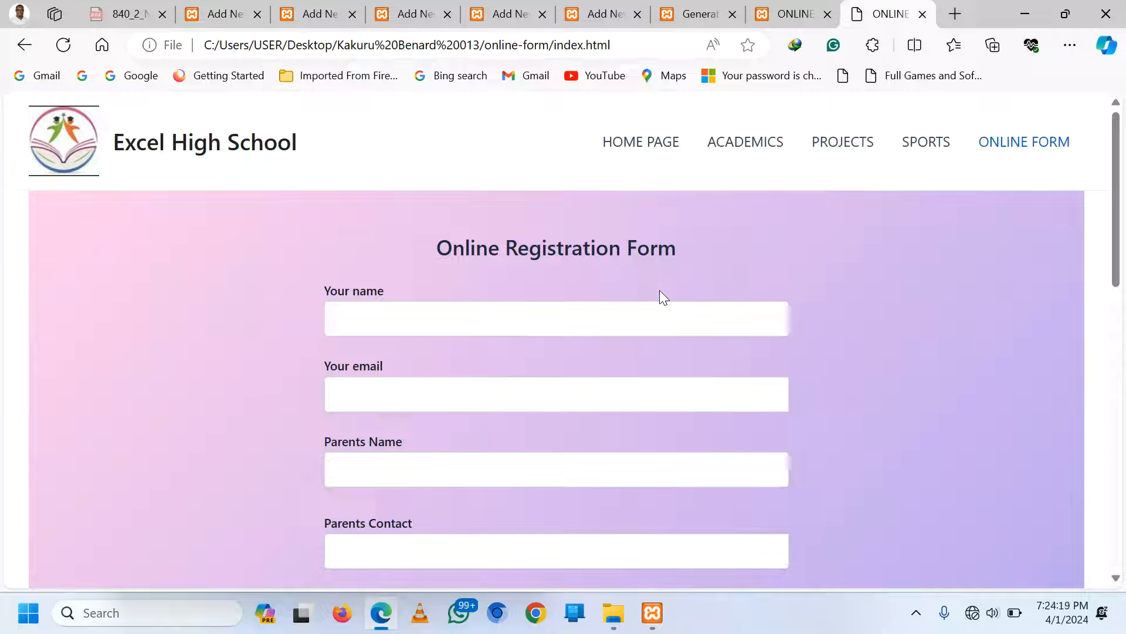
pyautogui.scroll(-3, 652, 290)
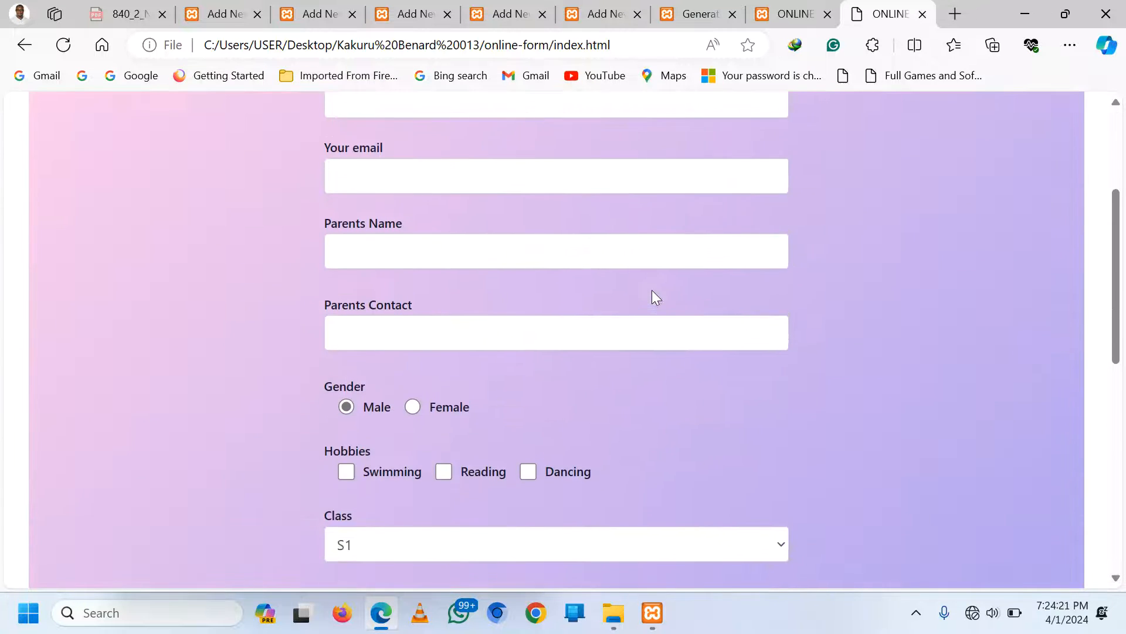
pyautogui.scroll(2, 653, 290)
pyautogui.scroll(-8, 652, 290)
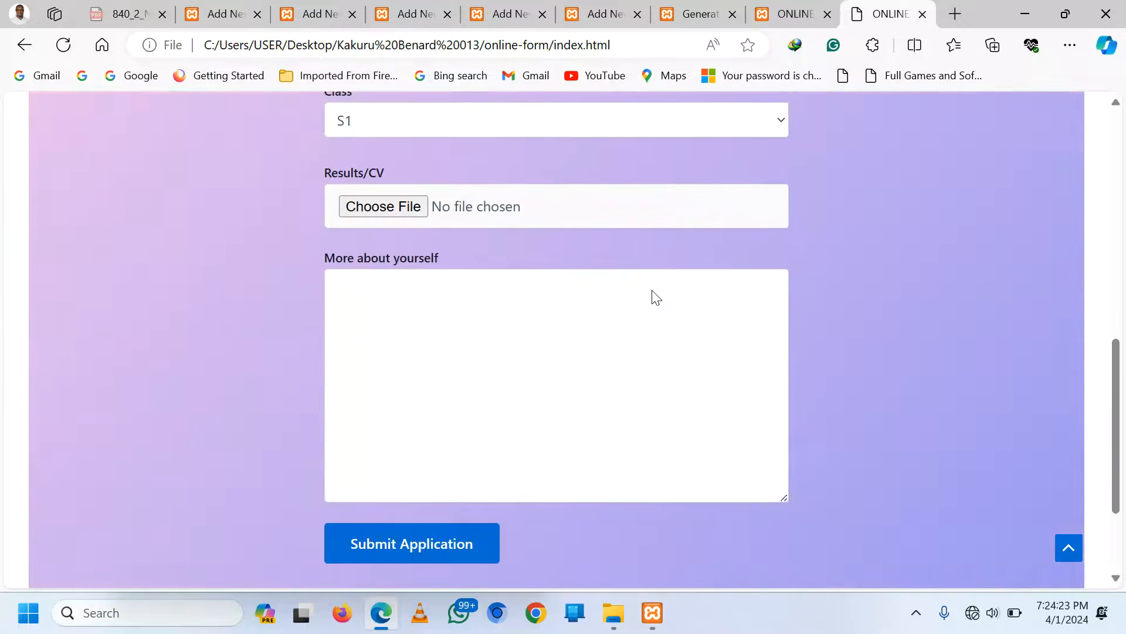
pyautogui.scroll(4, 652, 289)
pyautogui.scroll(3, 652, 289)
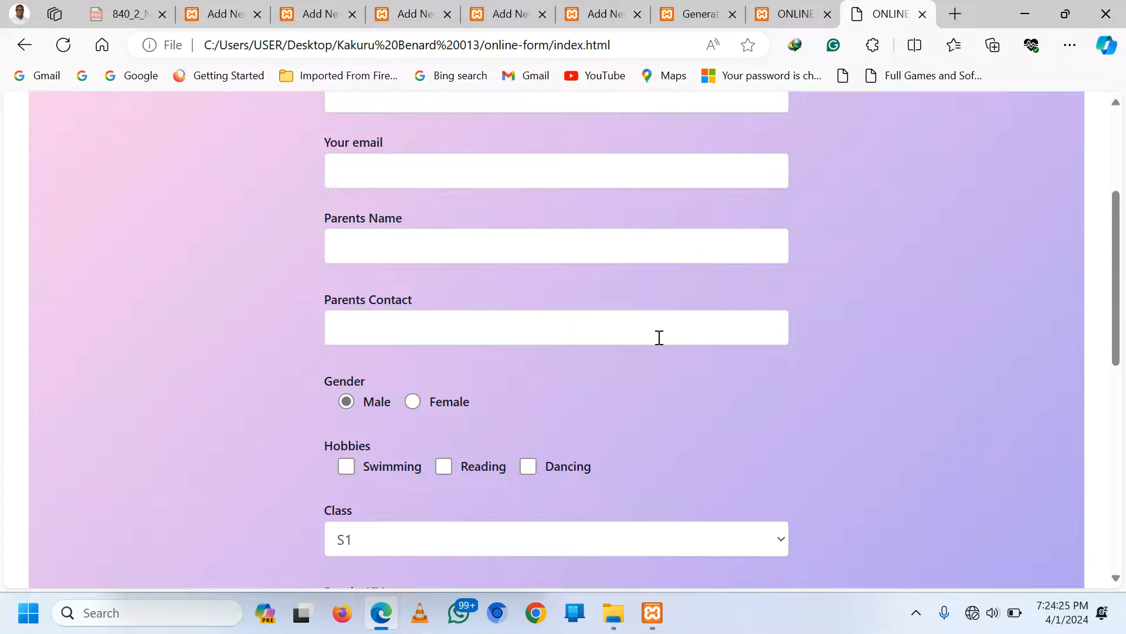